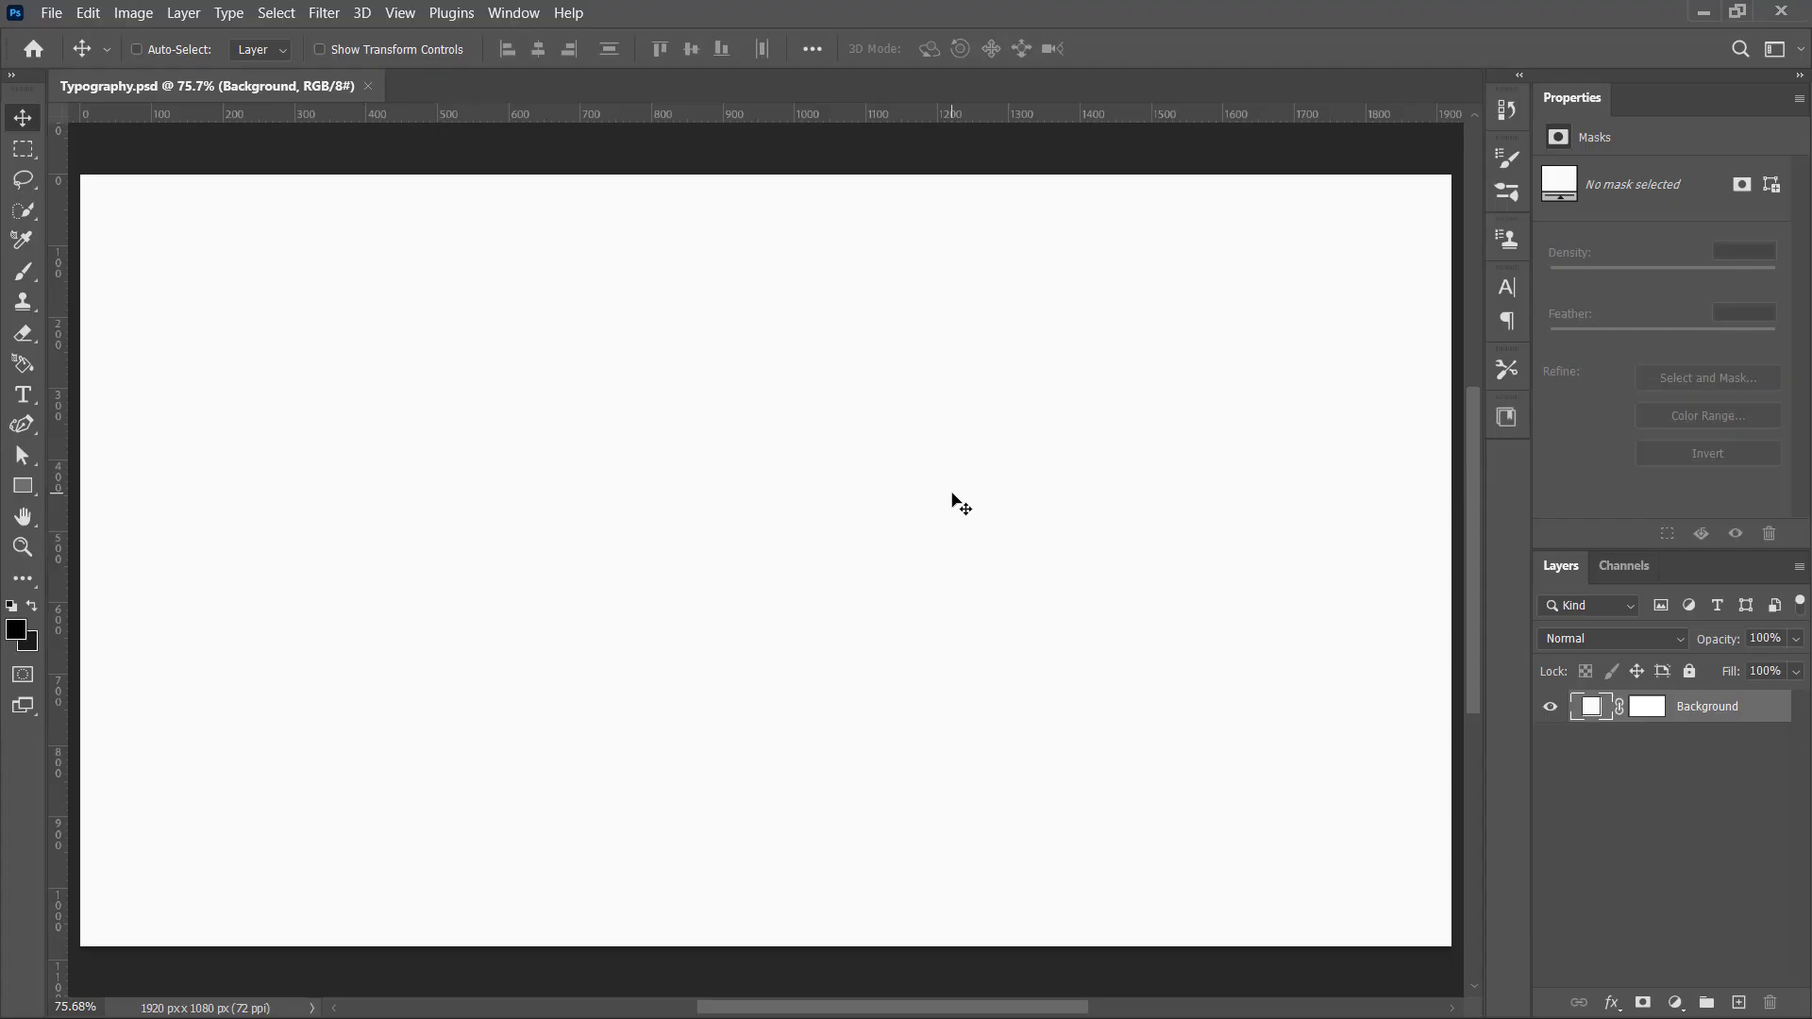
Step: Fill the background layer with a near-black colour and lock it
double_click(1601, 709)
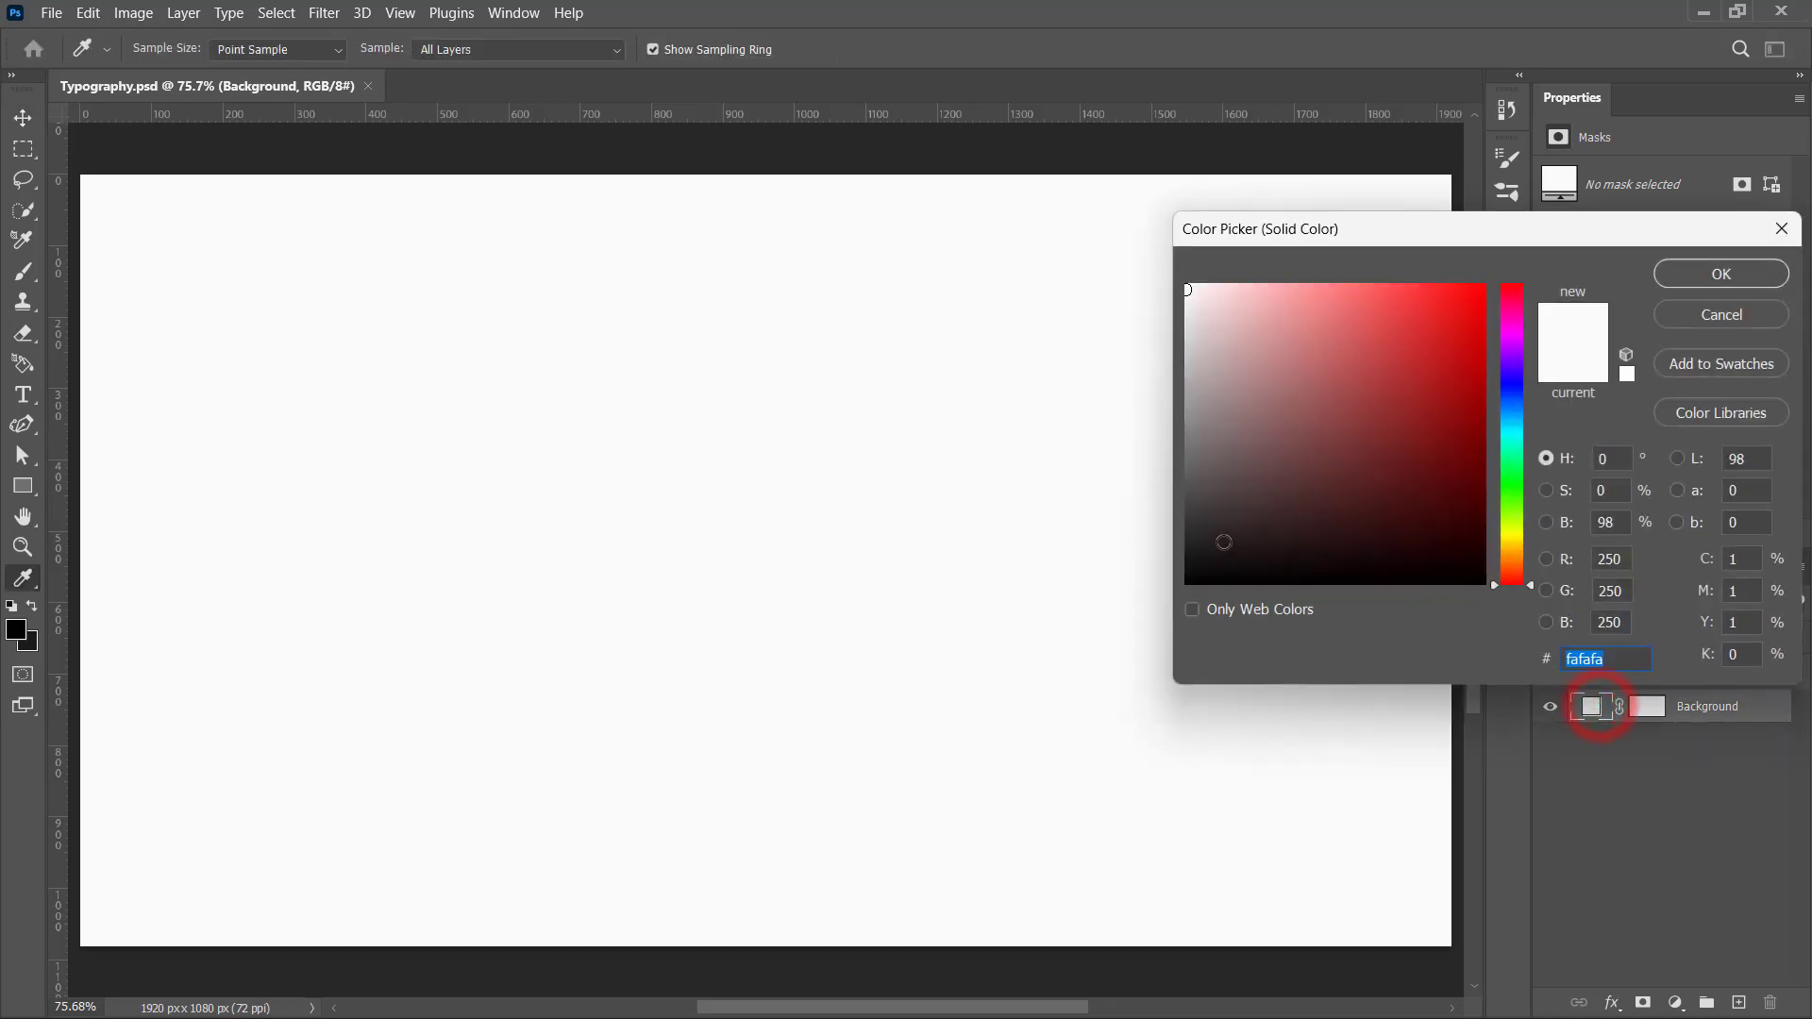
click(1211, 563)
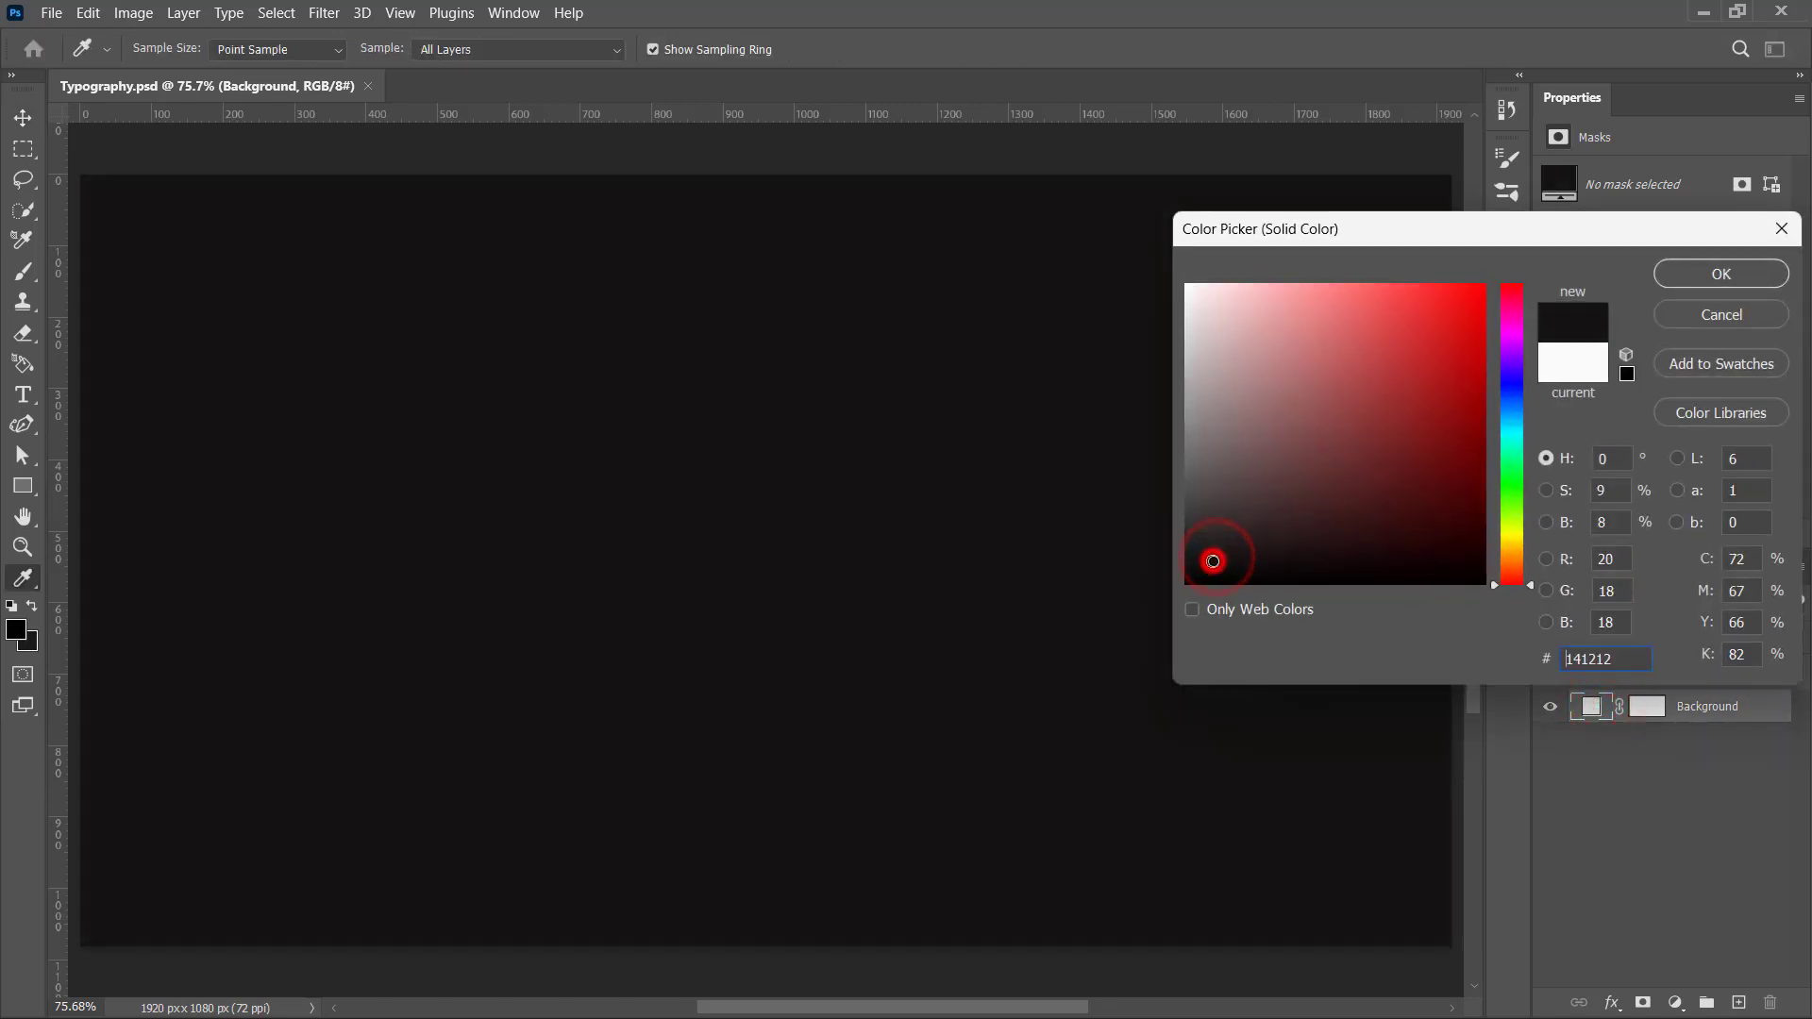
click(1211, 566)
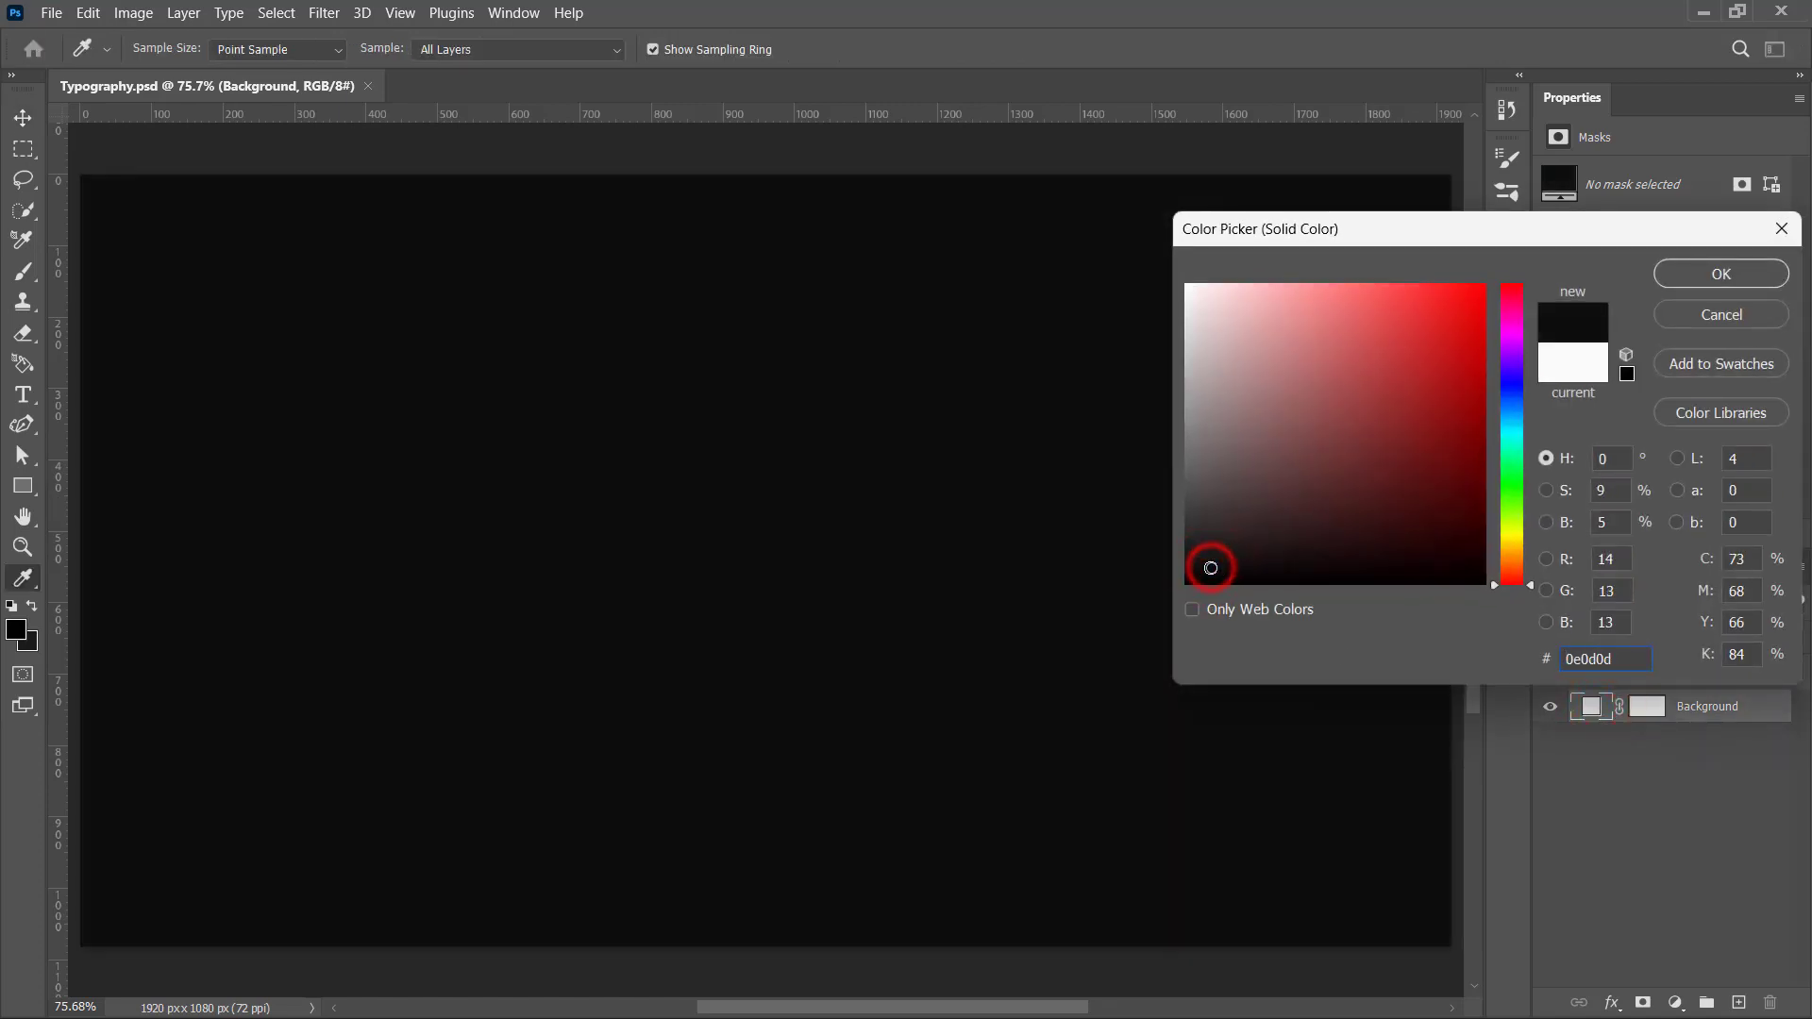
click(1682, 276)
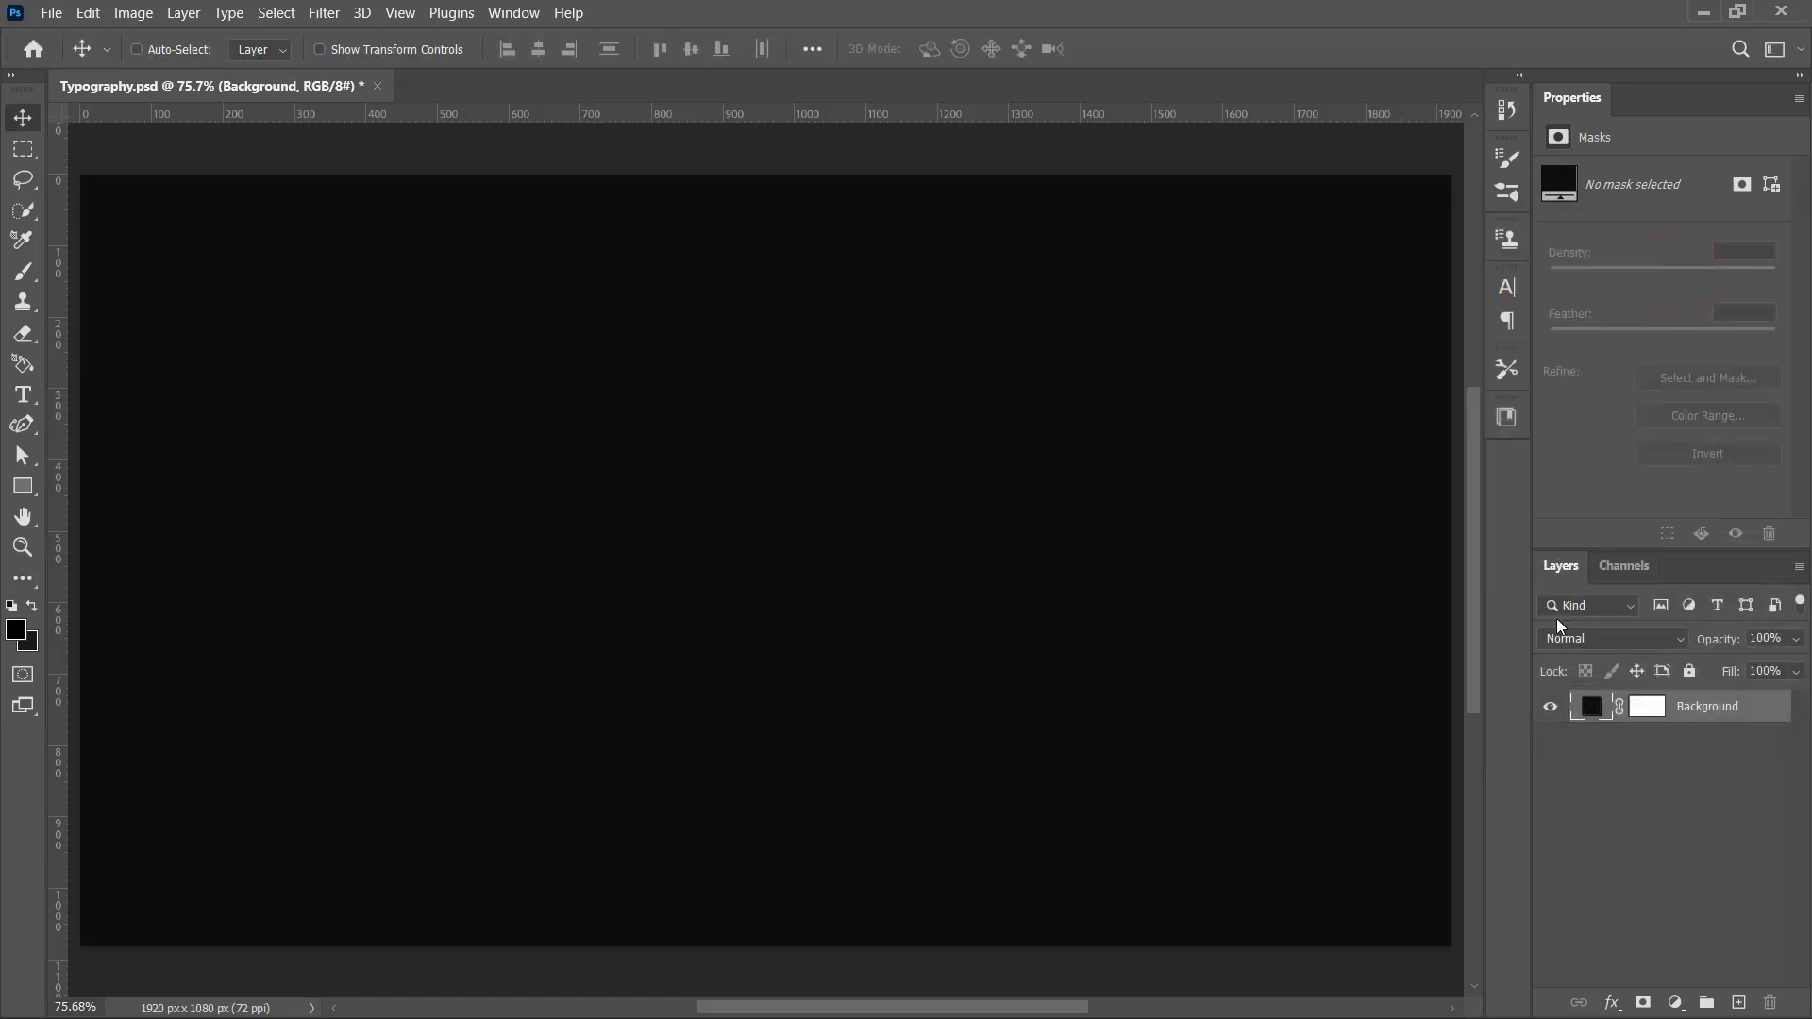
click(1689, 671)
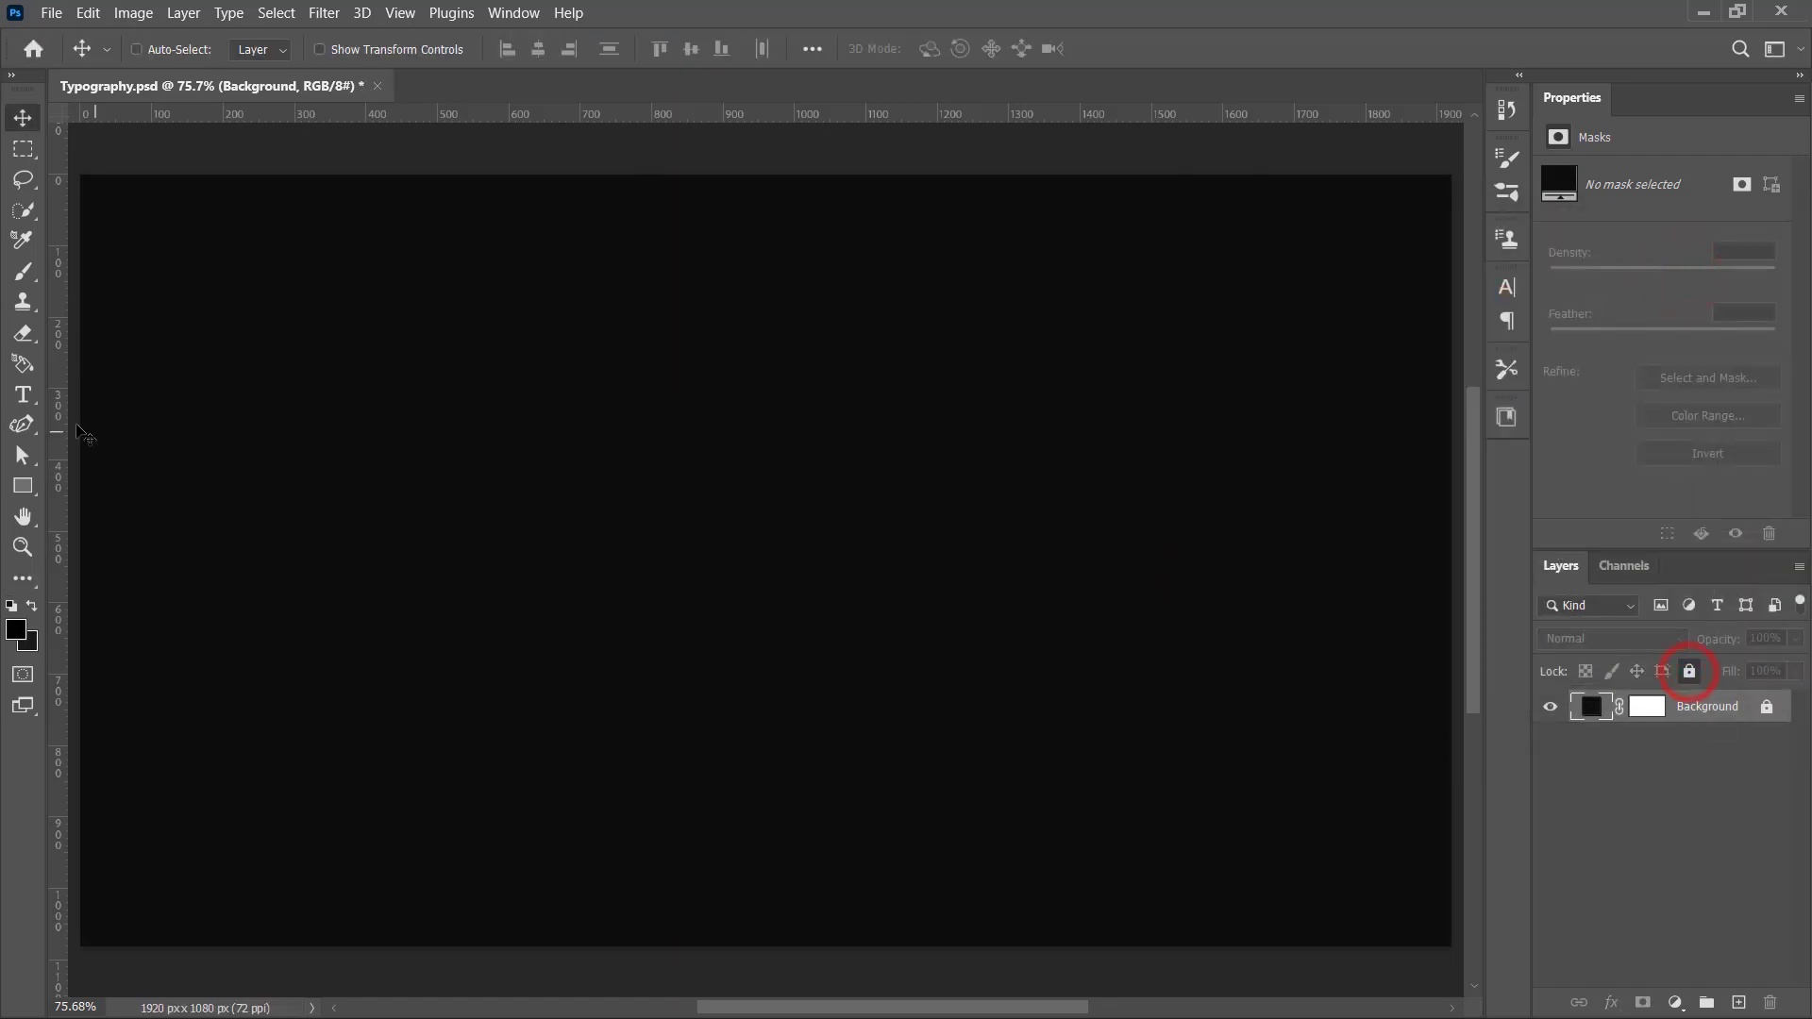
Step: Add white BLACK MAMBA text in Poppins Black and enlarge it across the canvas
click(24, 394)
click(422, 512)
text(BLACK MAMBA)
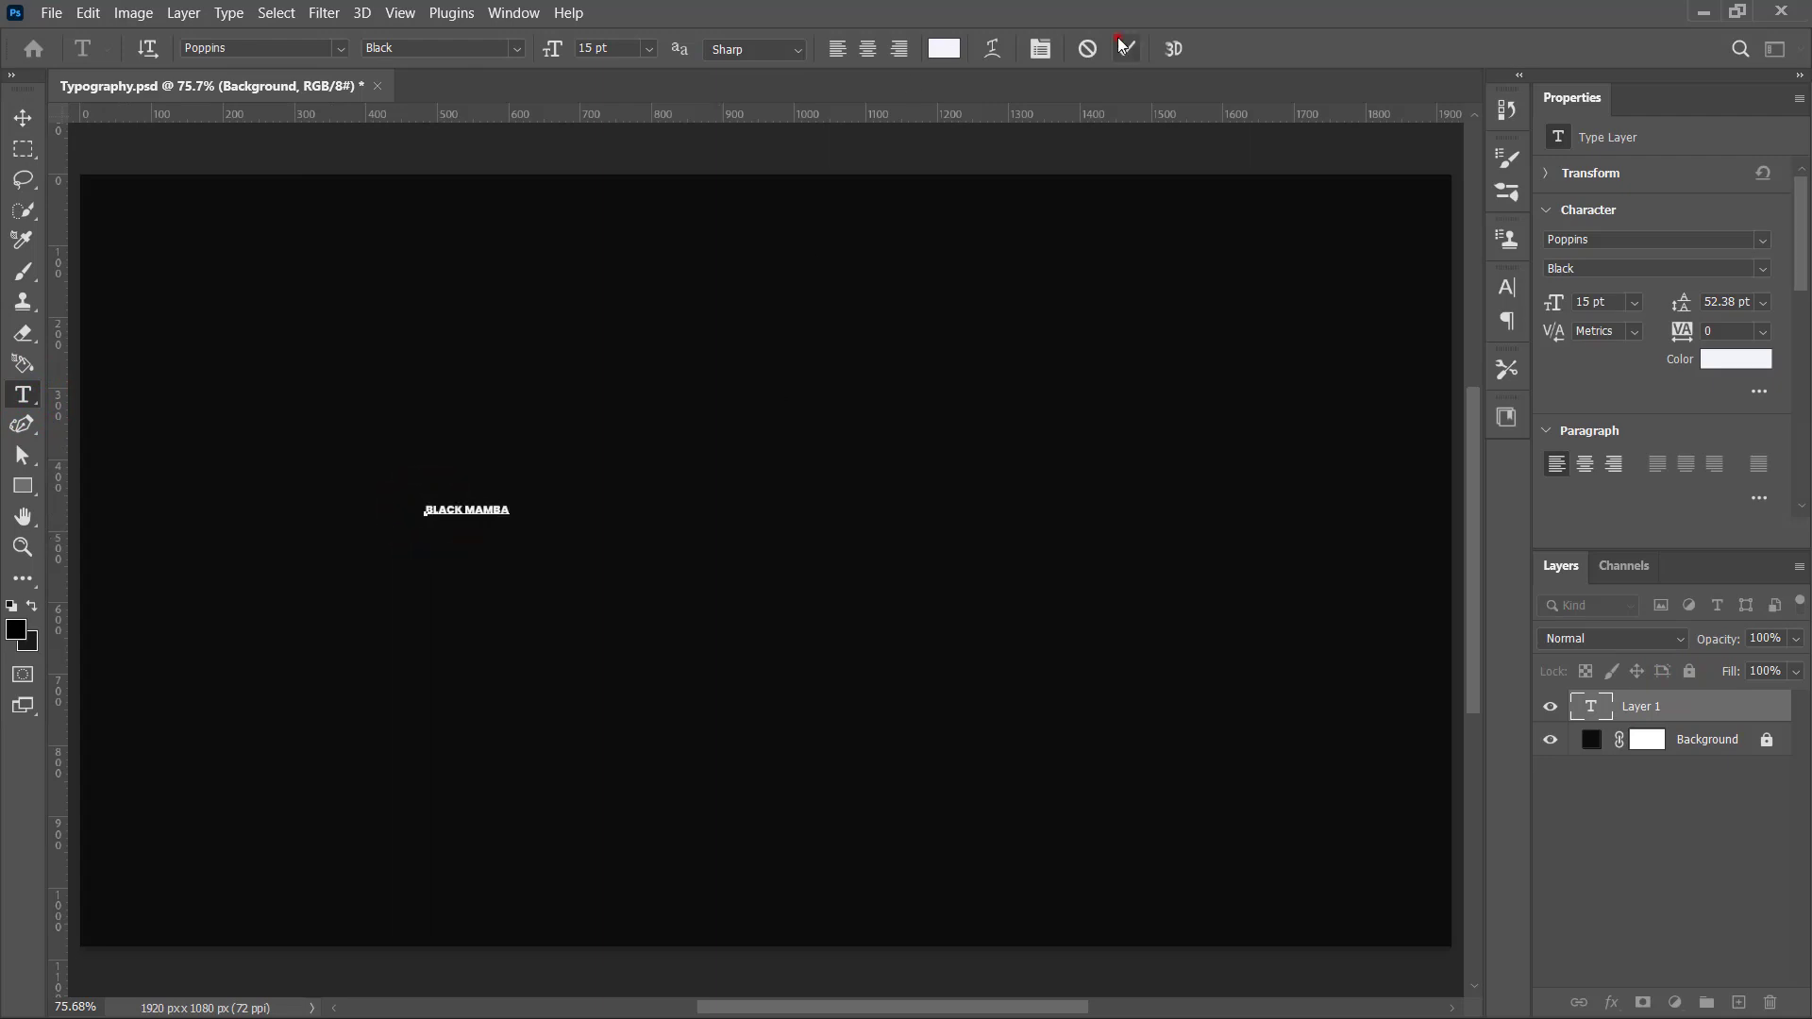
click(1126, 48)
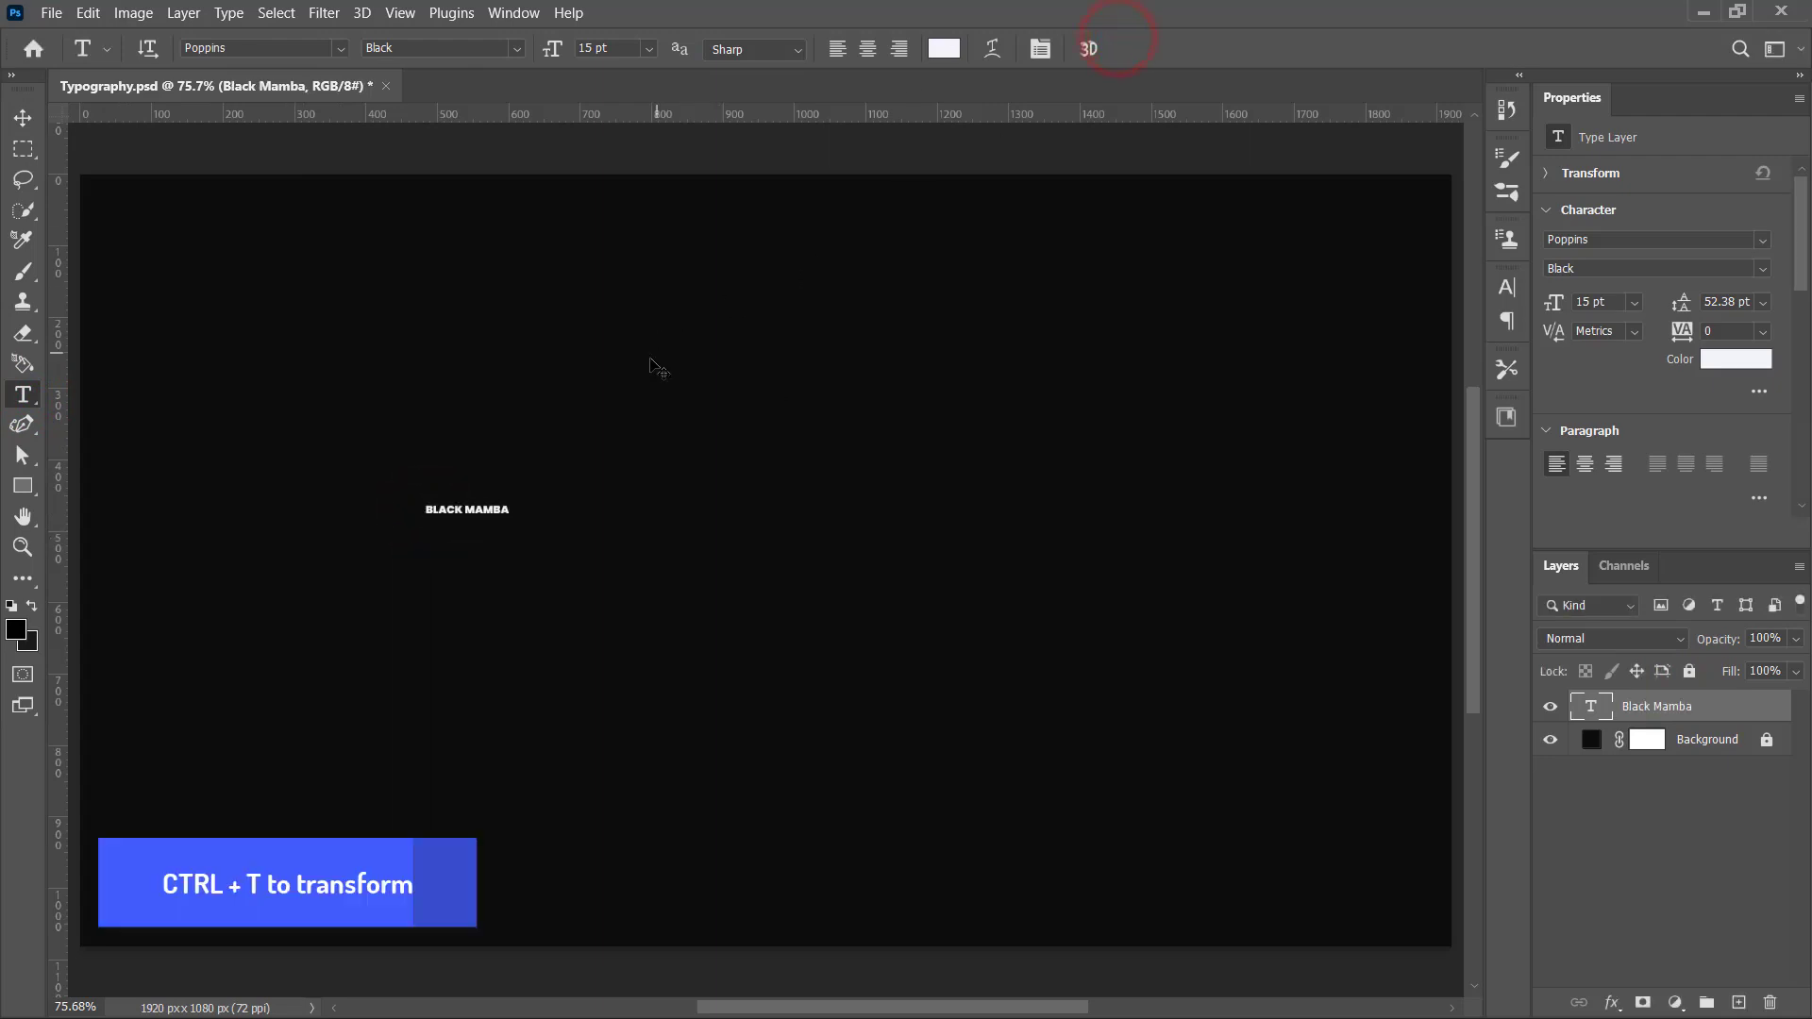
key(ctrl+t)
drag(534, 531, 1176, 809)
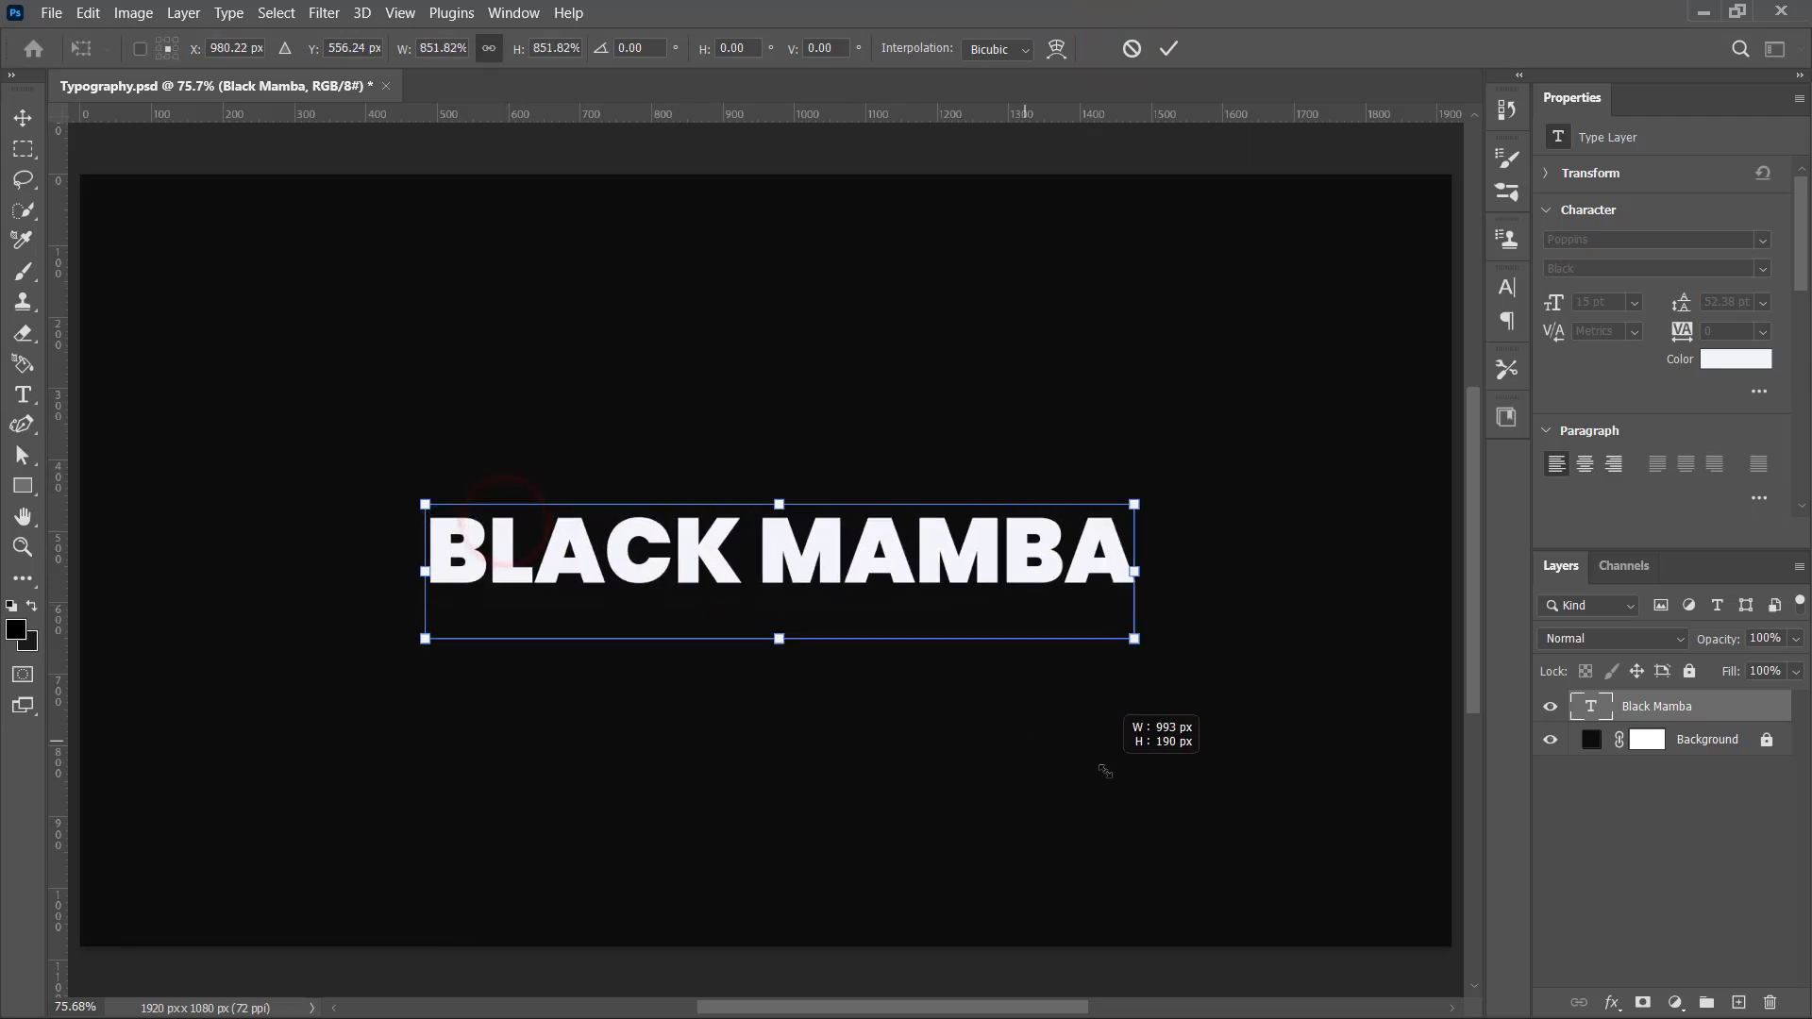
key(Return)
key(v)
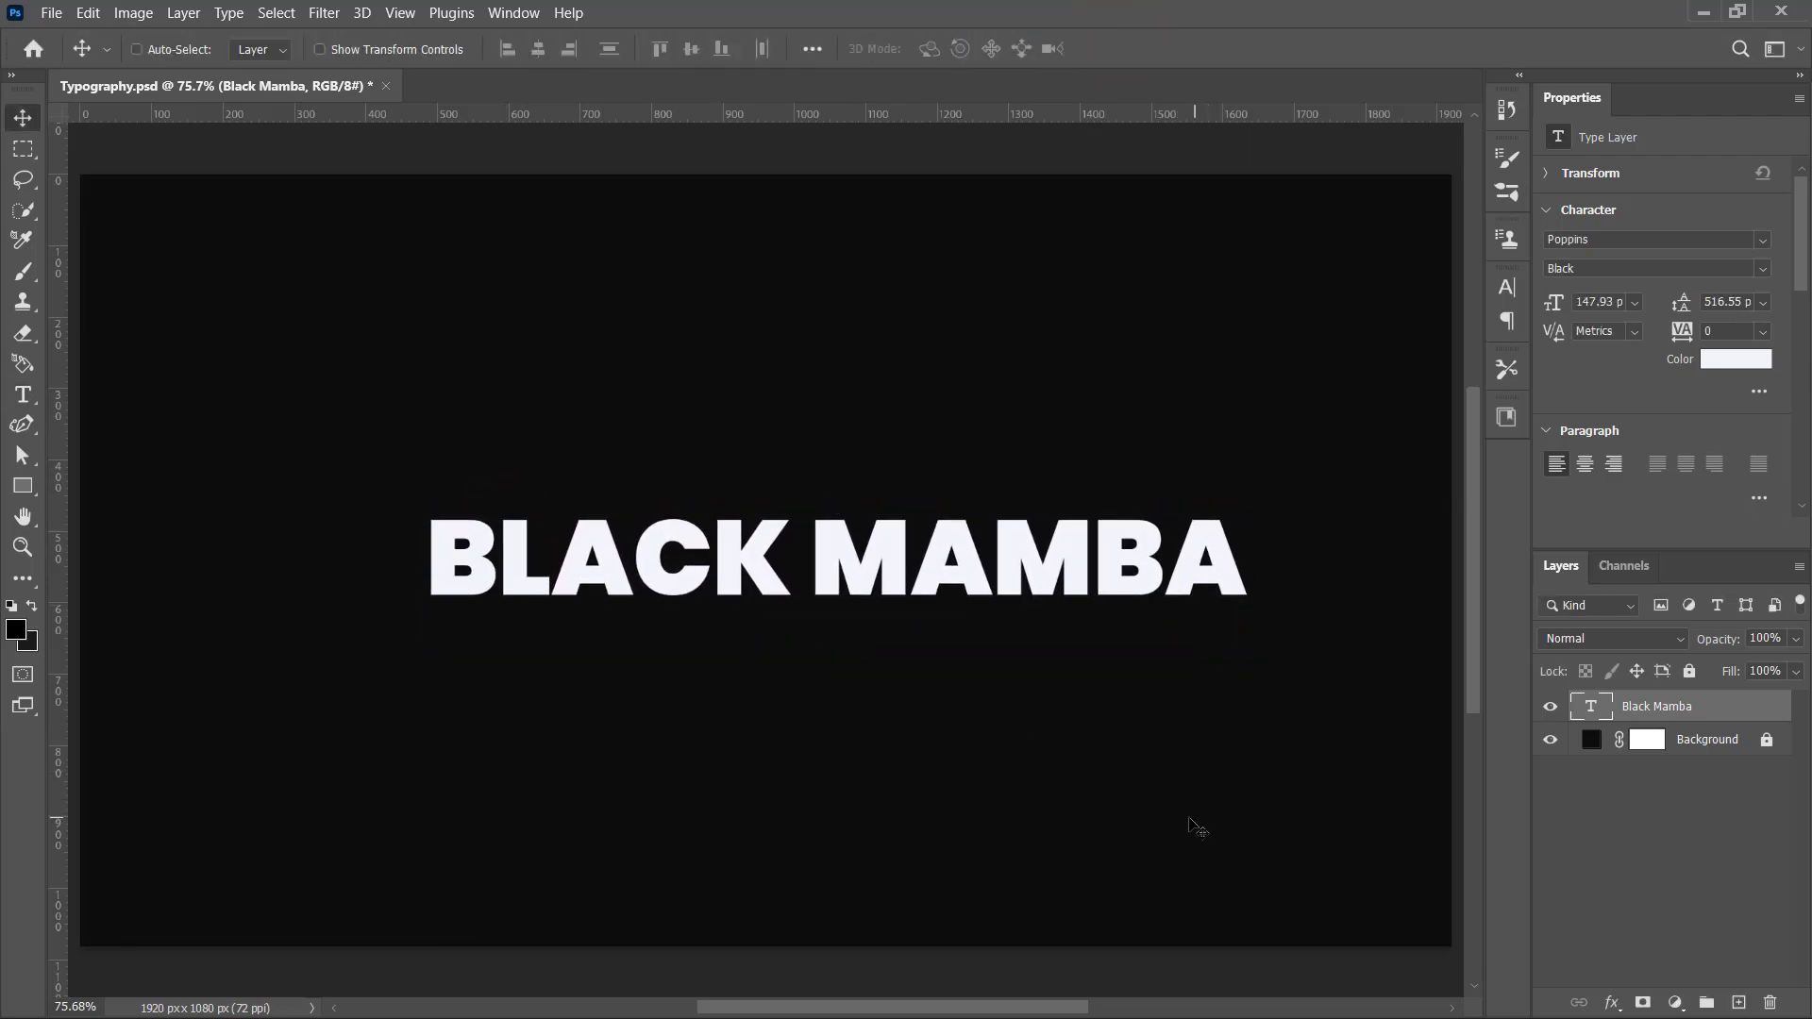
drag(869, 579, 802, 566)
Step: Centre the BLACK MAMBA text horizontally and vertically on the canvas
ctrl+click(1746, 714)
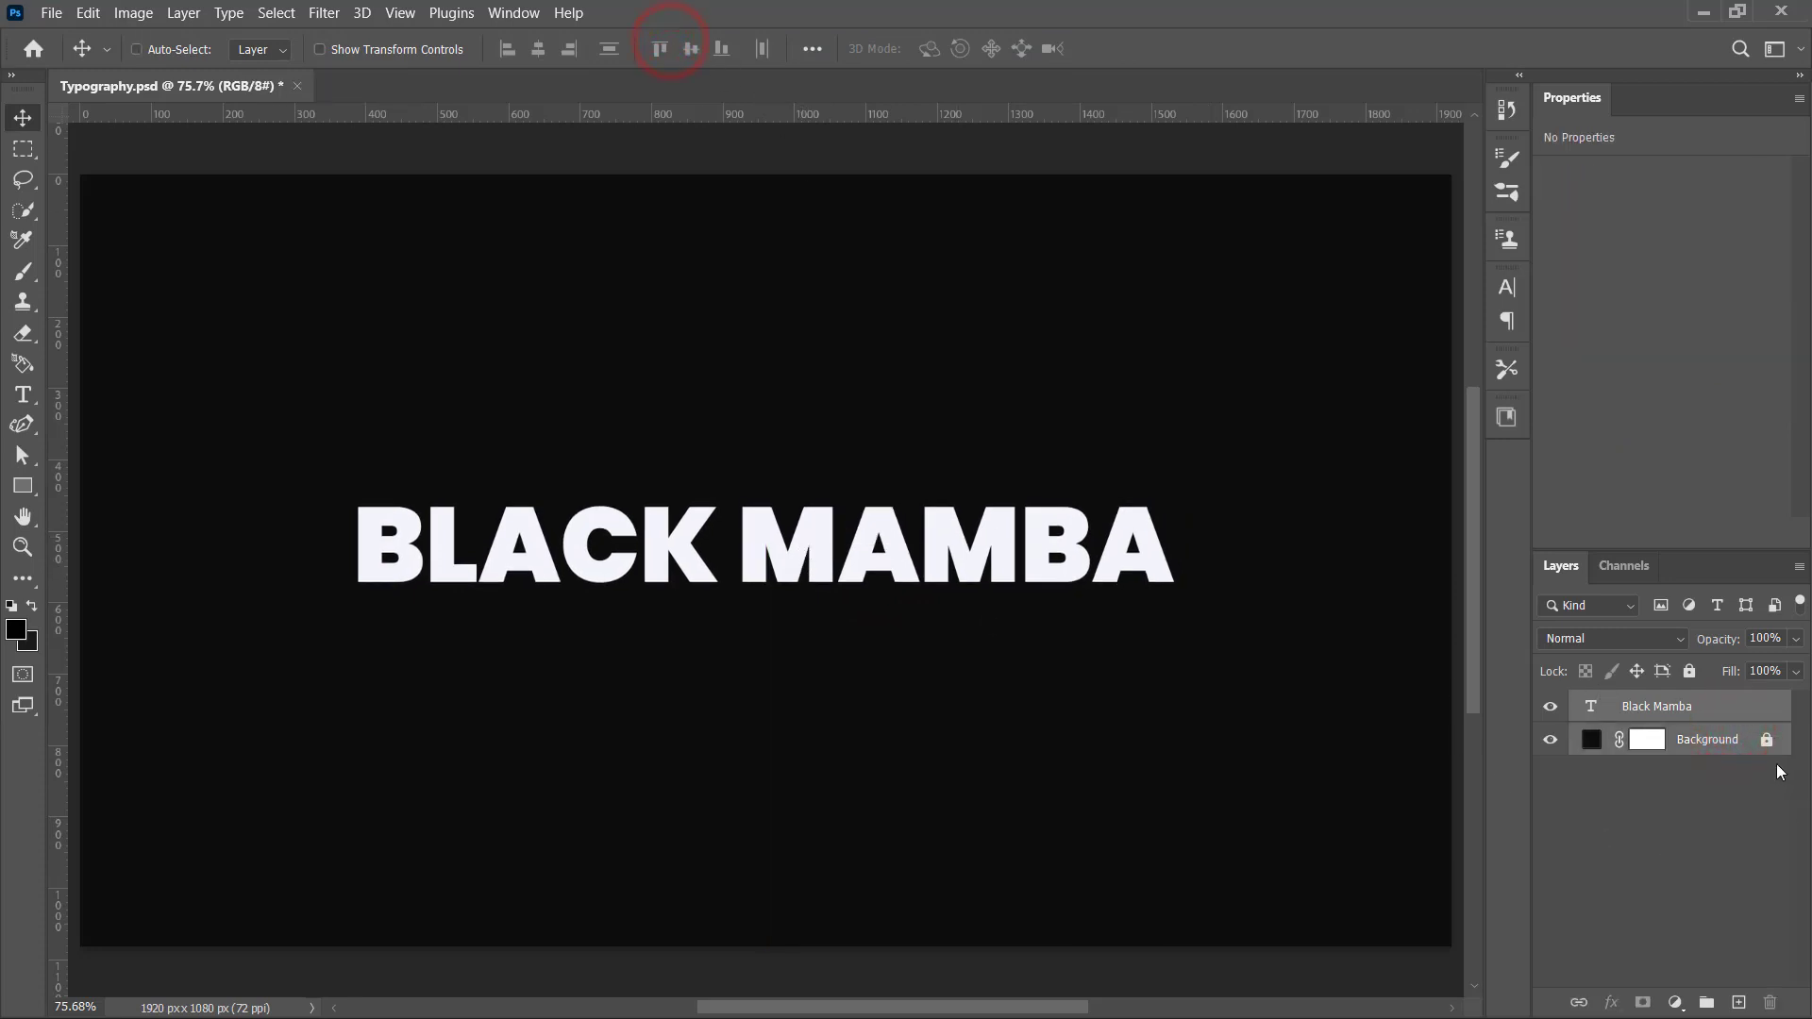
click(1766, 740)
click(690, 49)
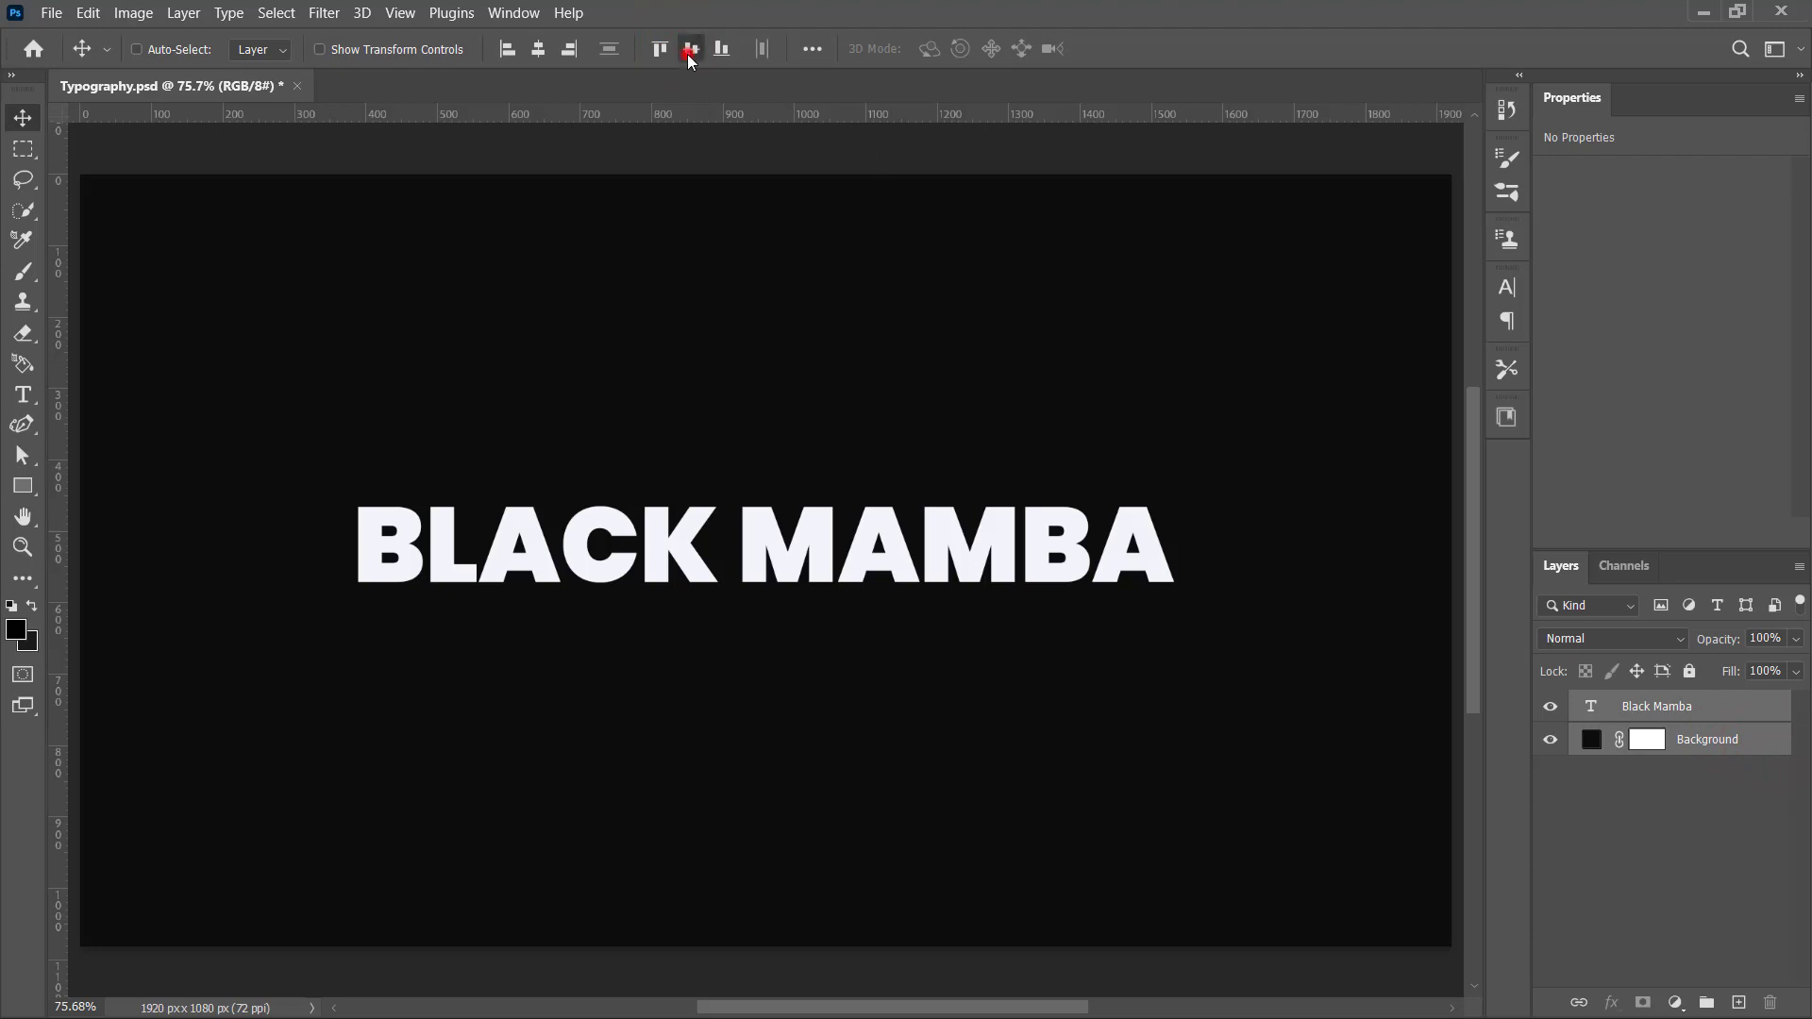
click(539, 49)
click(690, 50)
click(728, 397)
click(1643, 821)
click(1709, 710)
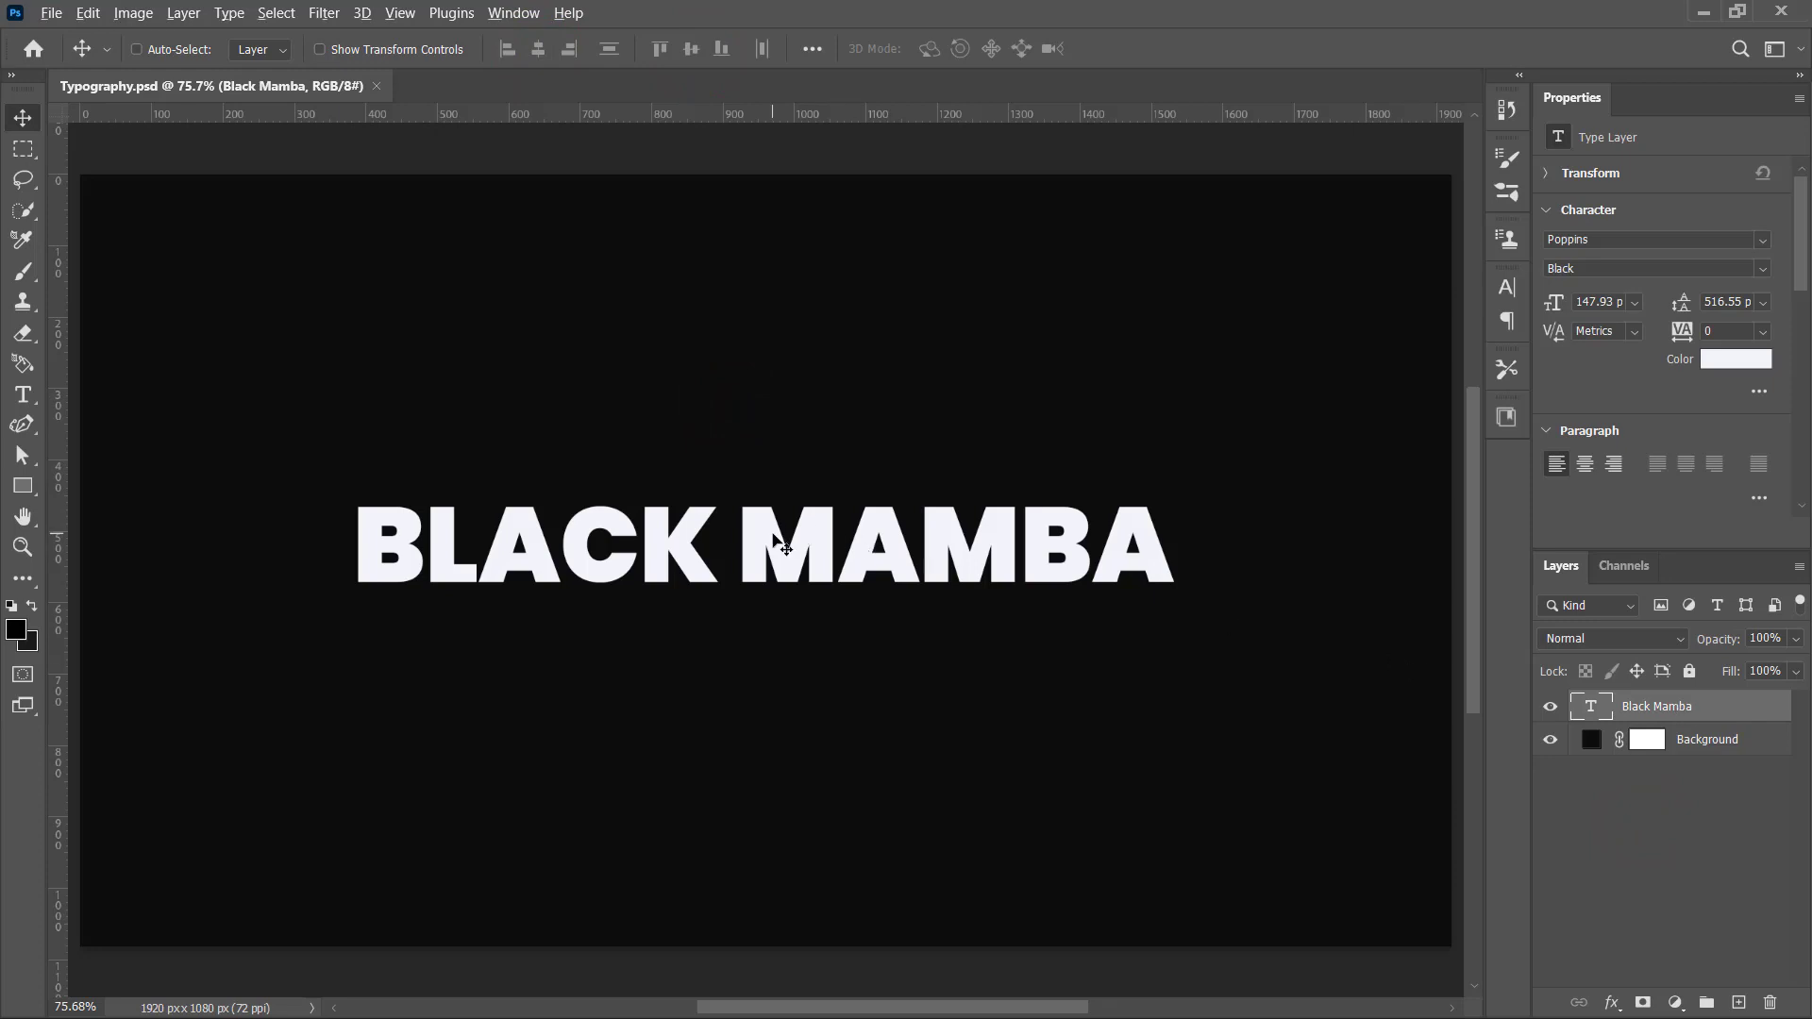
Step: Duplicate the text just below and give the copy 0 fill opacity and a 3 px white stroke
drag(774, 536, 776, 592)
right_click(1726, 708)
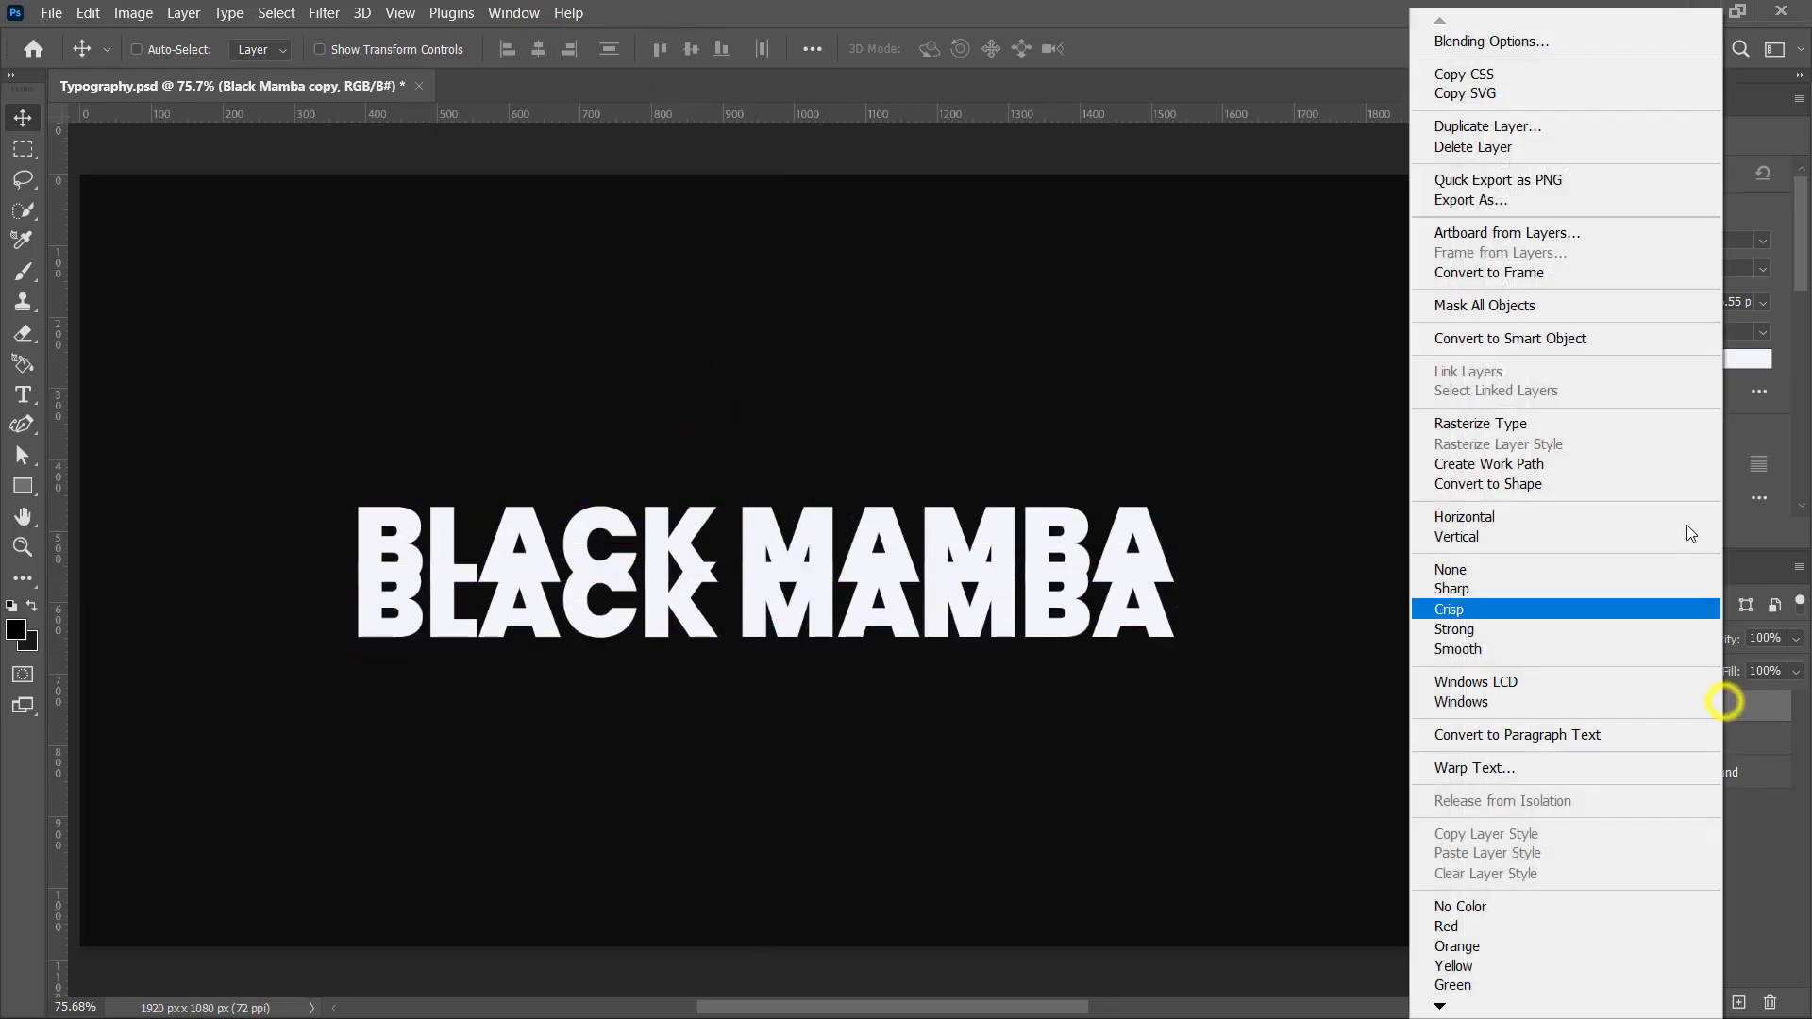
click(1477, 42)
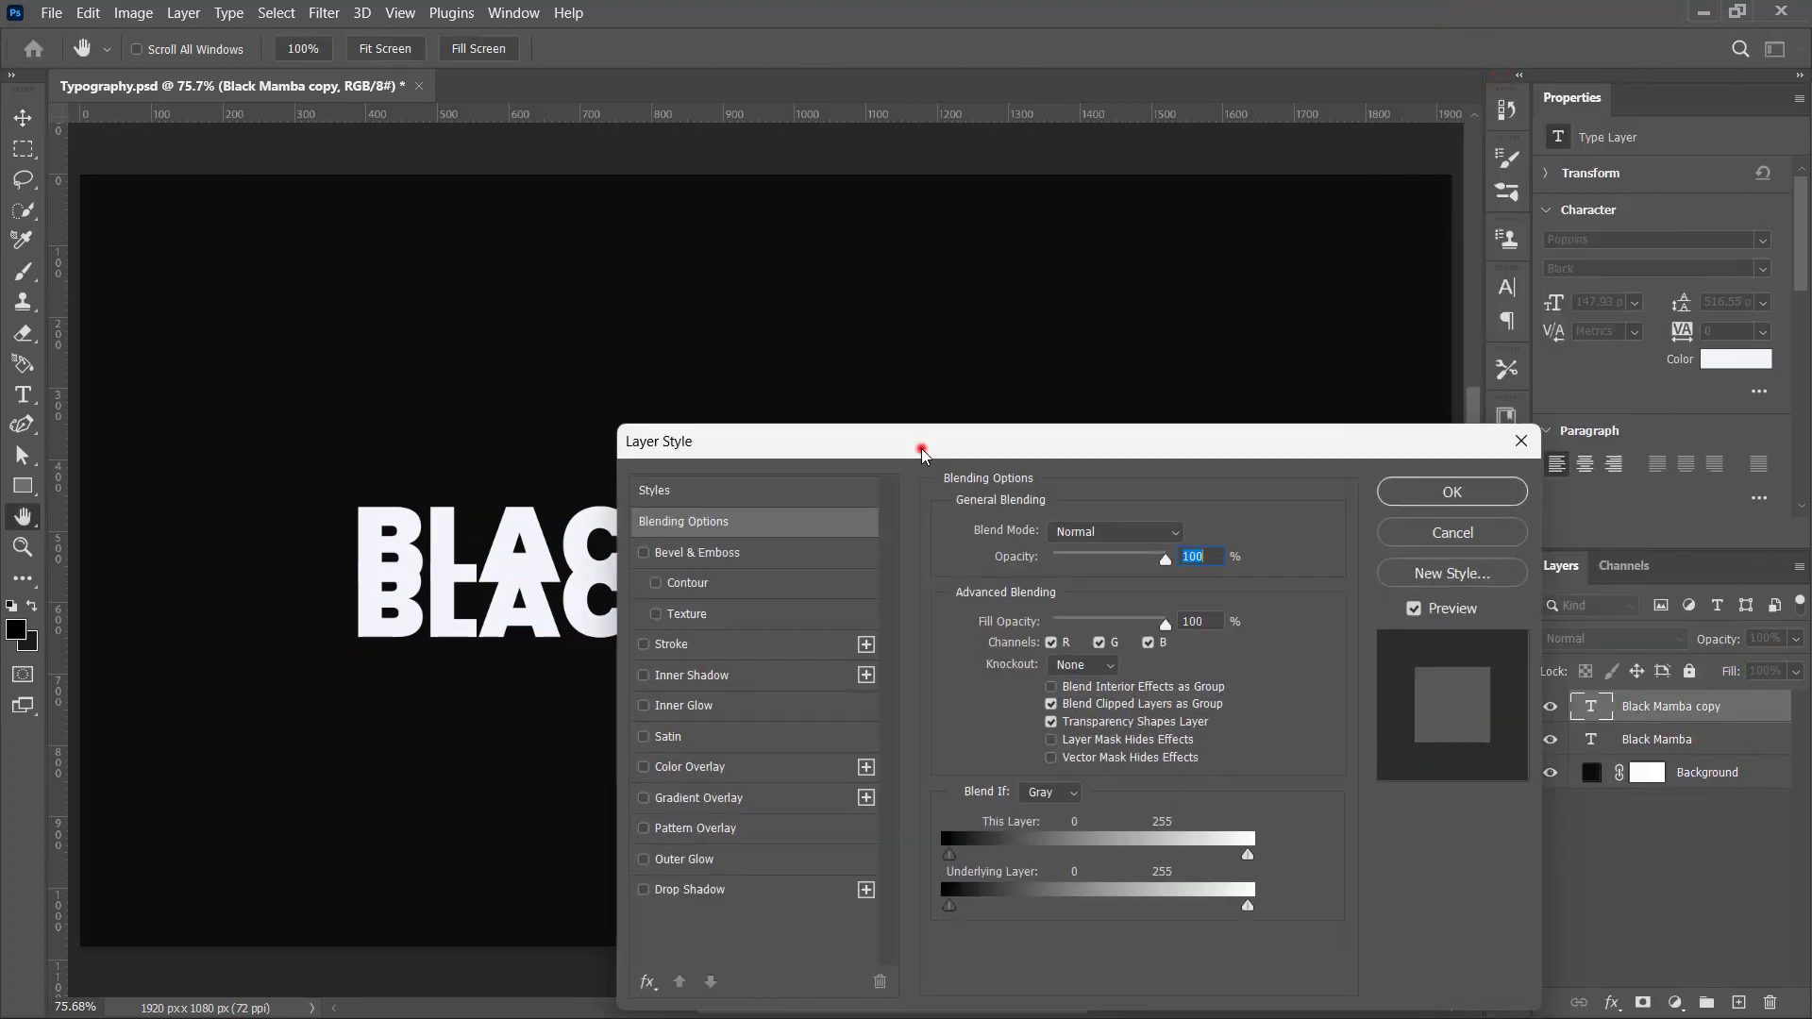
drag(923, 453, 1296, 263)
drag(1475, 430, 1435, 432)
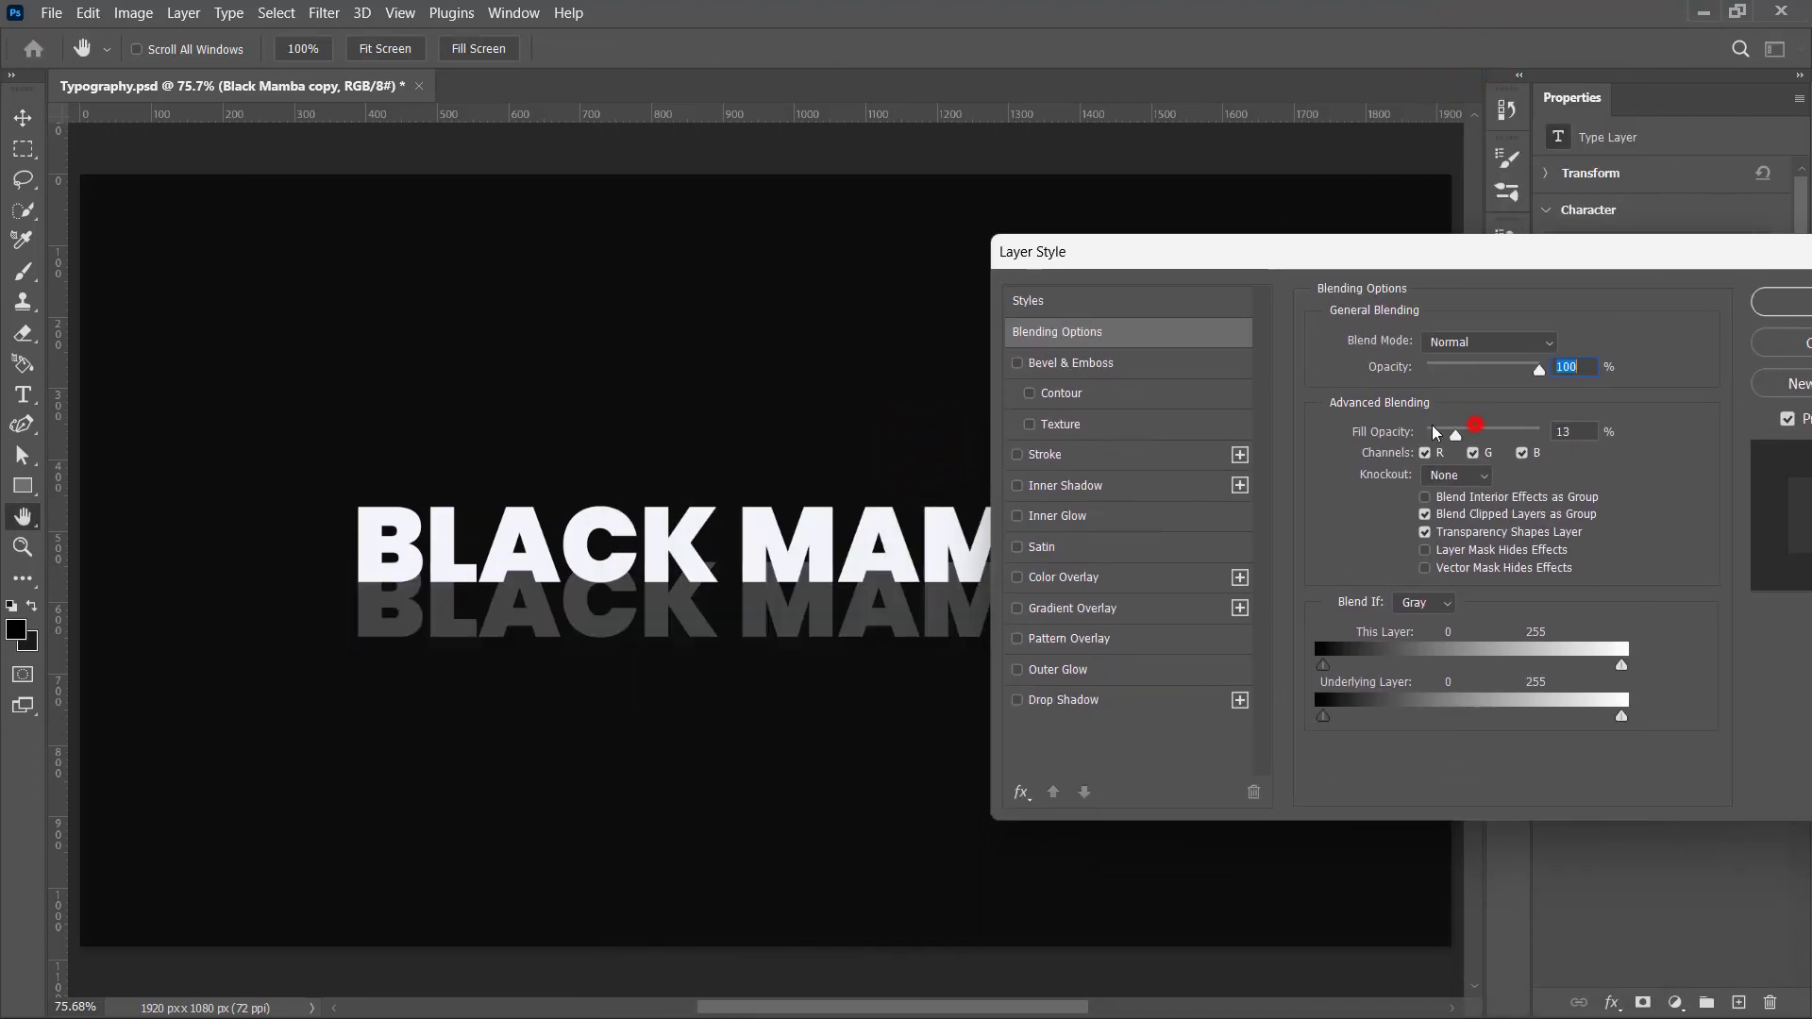
click(1038, 454)
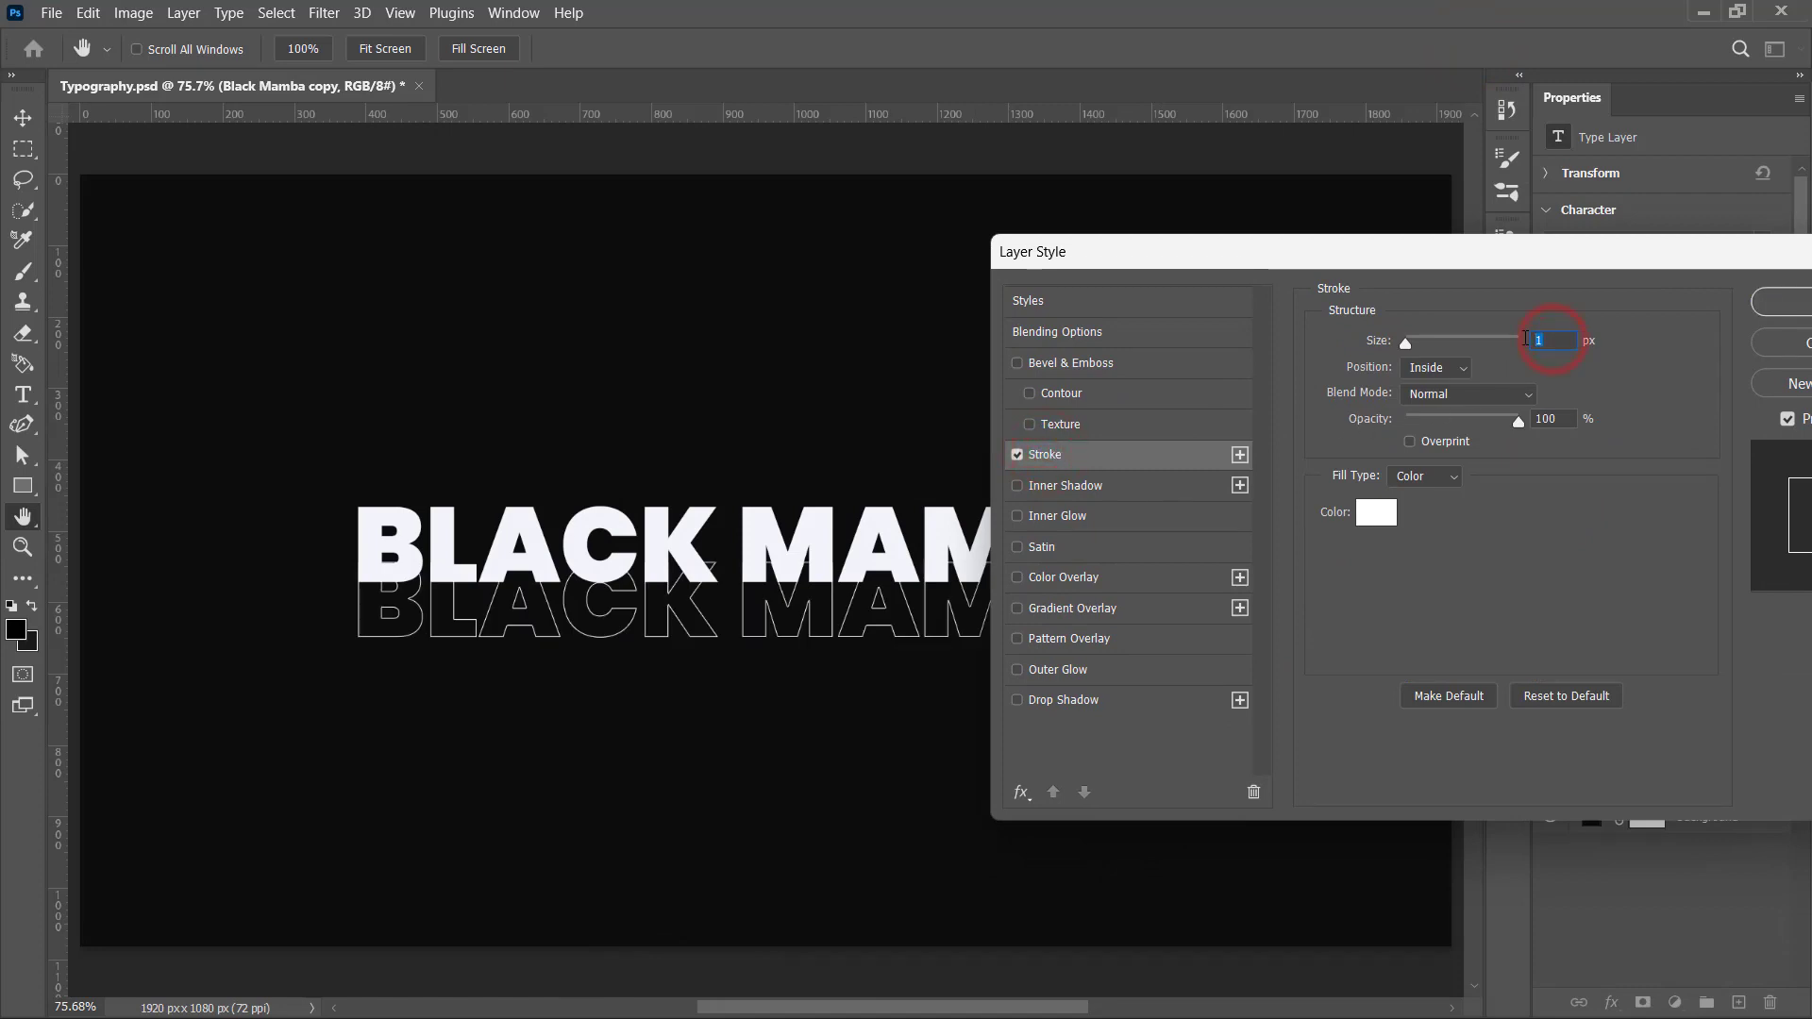
text(3)
drag(1572, 251, 1458, 251)
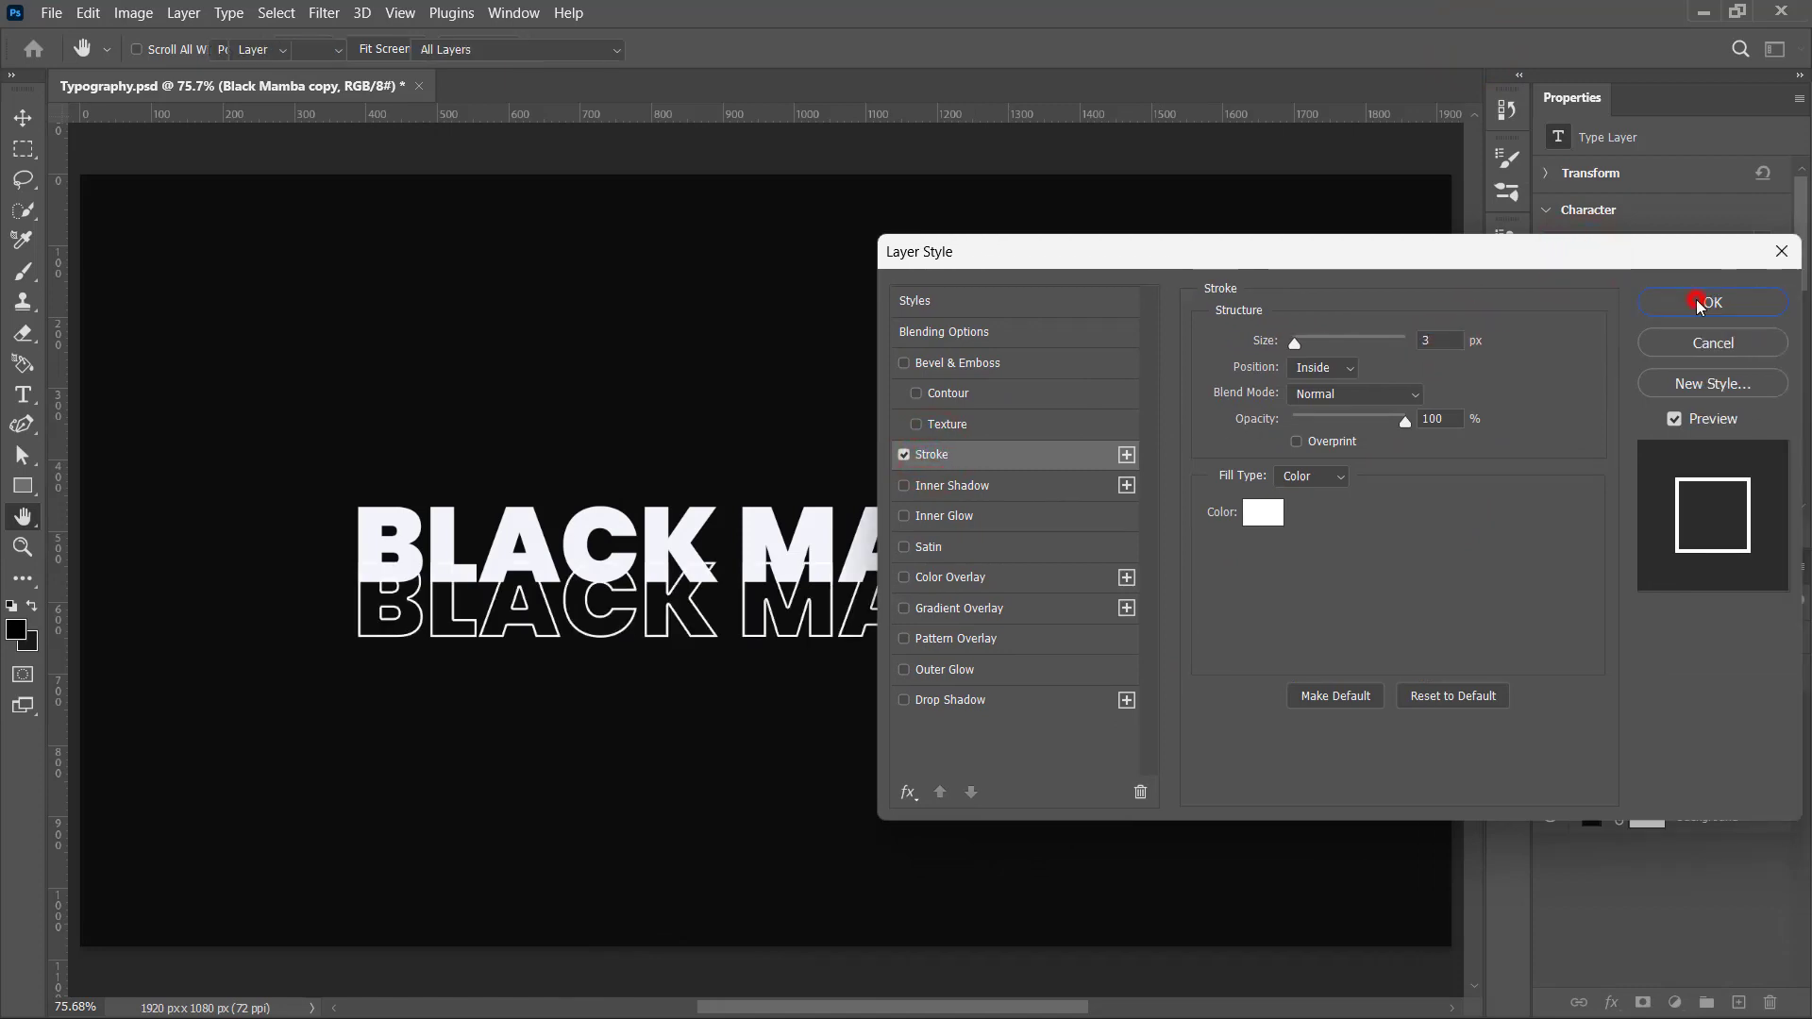
click(1699, 303)
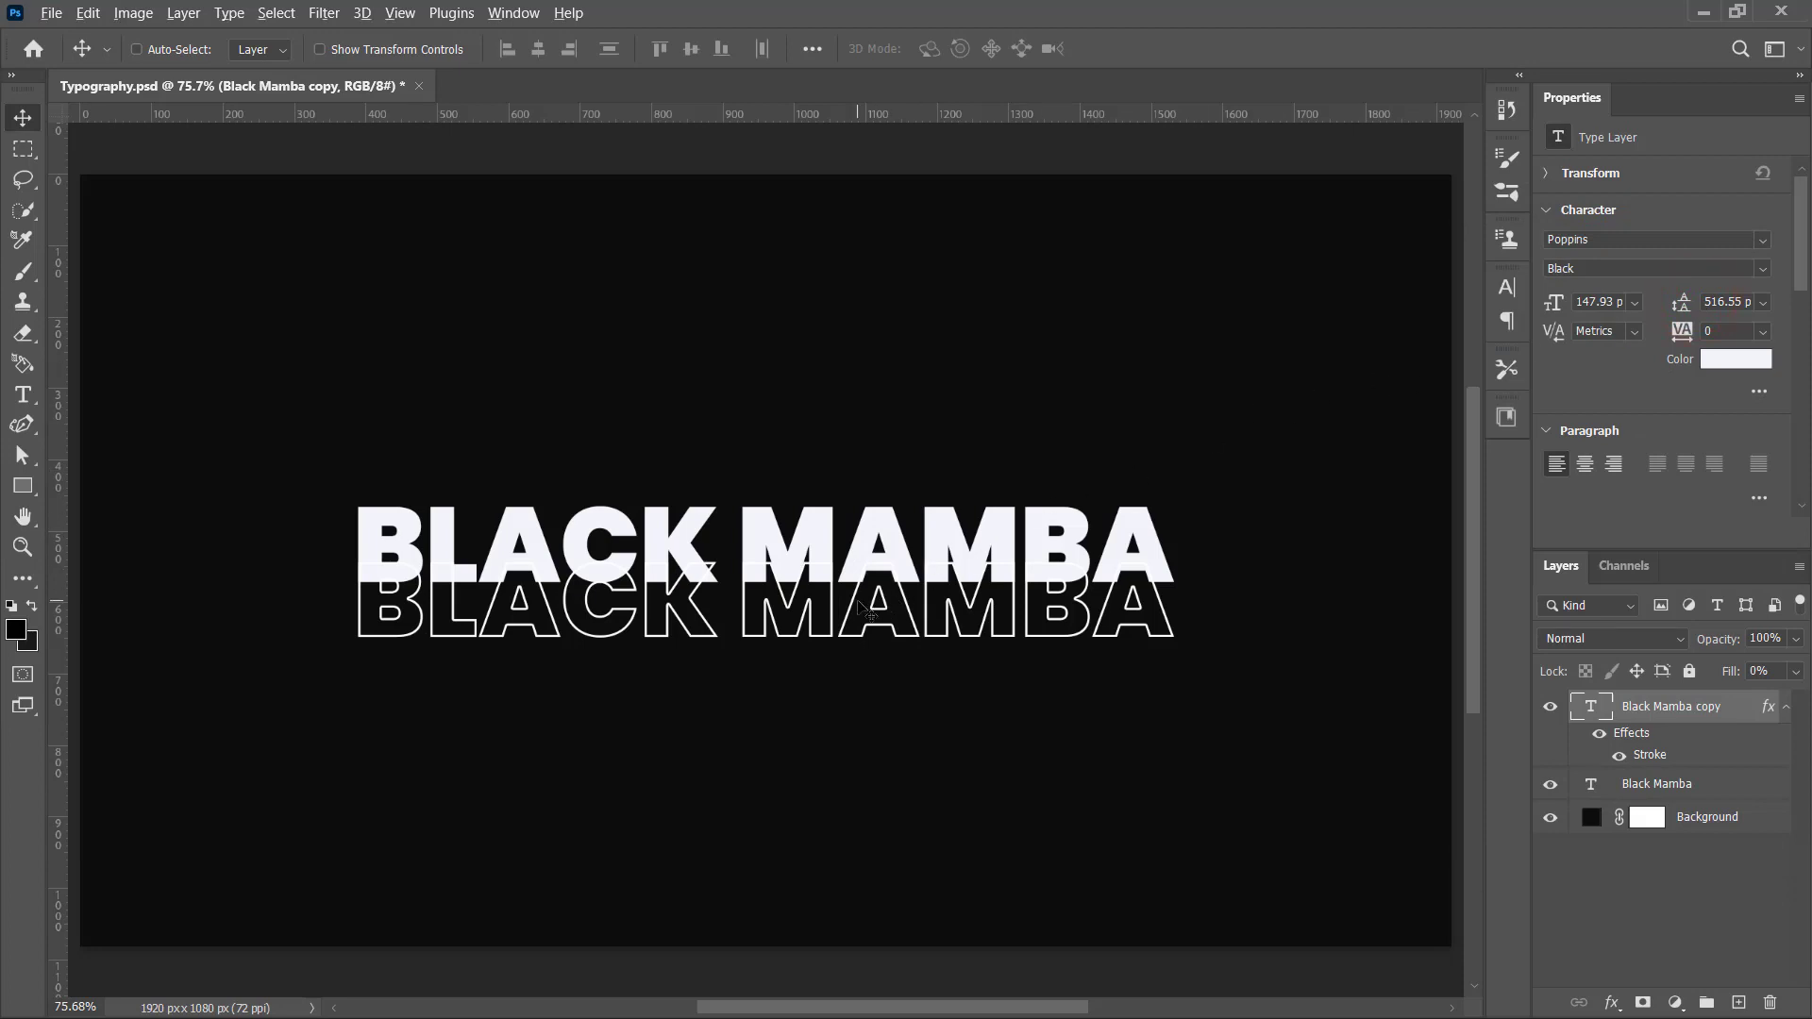
Step: Add a second outlined copy above, keep the solid text on top, and group both copies as Group 1
drag(857, 607, 854, 496)
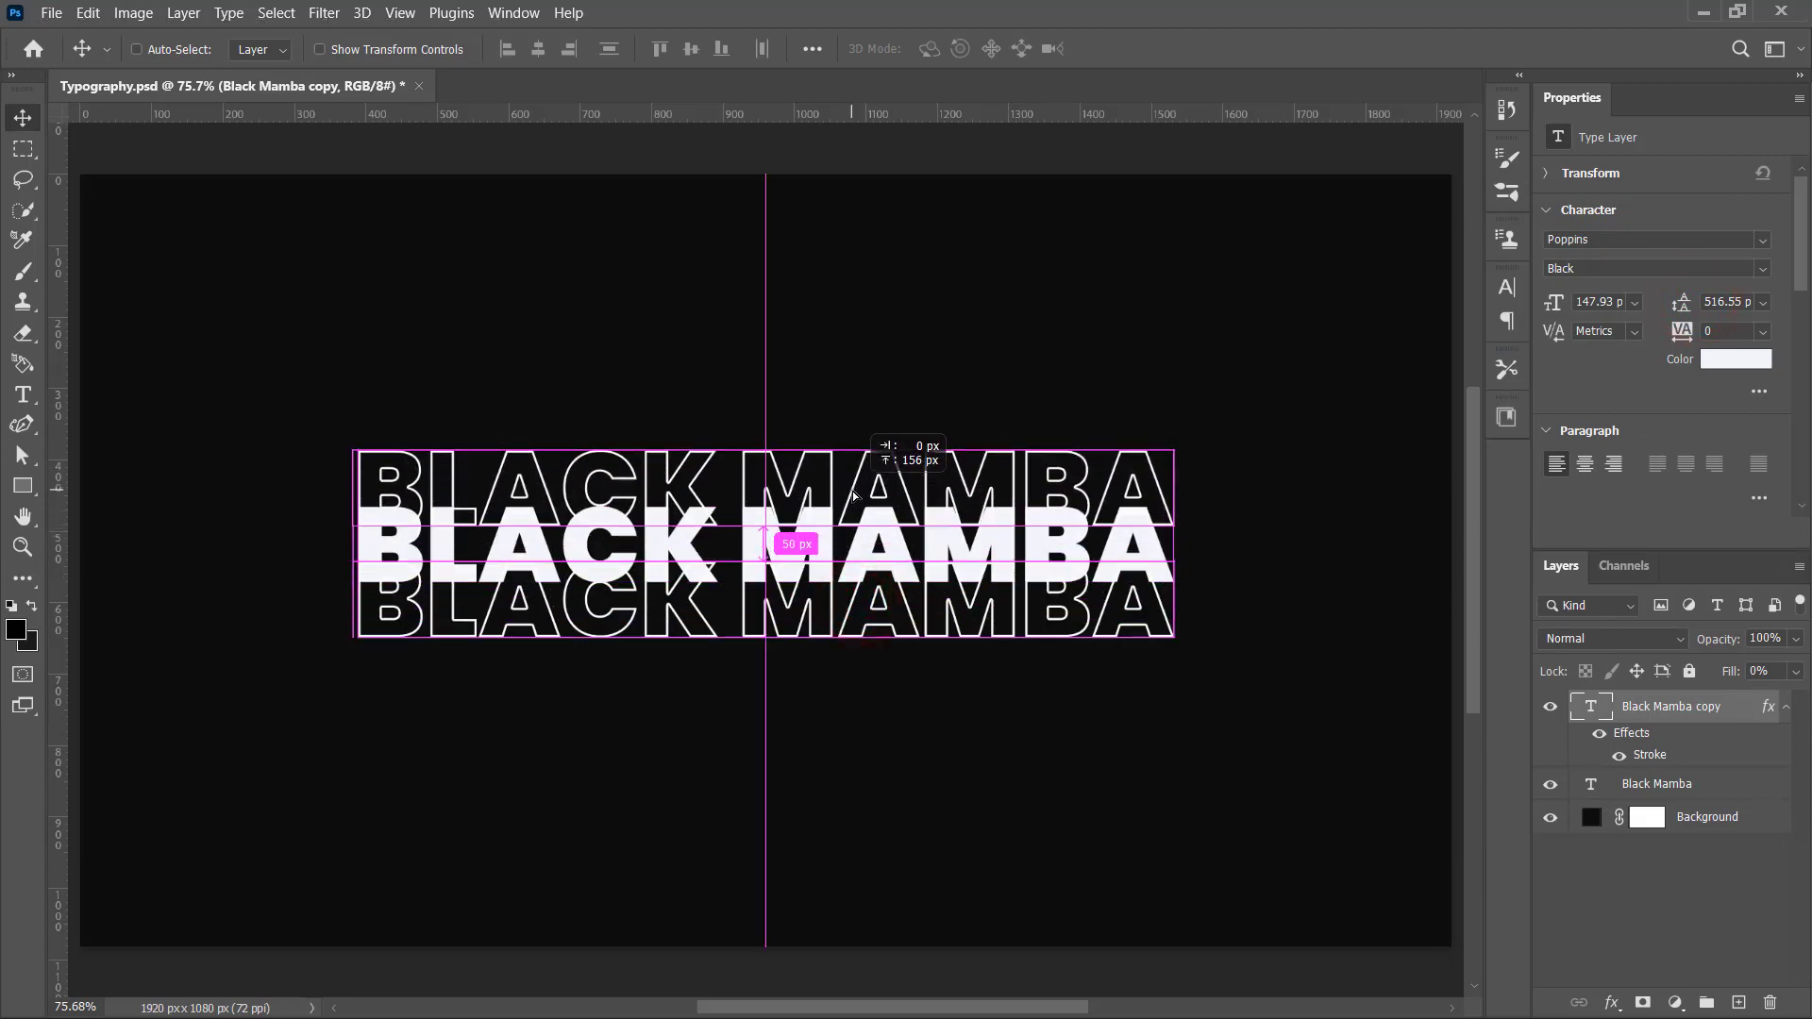
drag(855, 495, 854, 496)
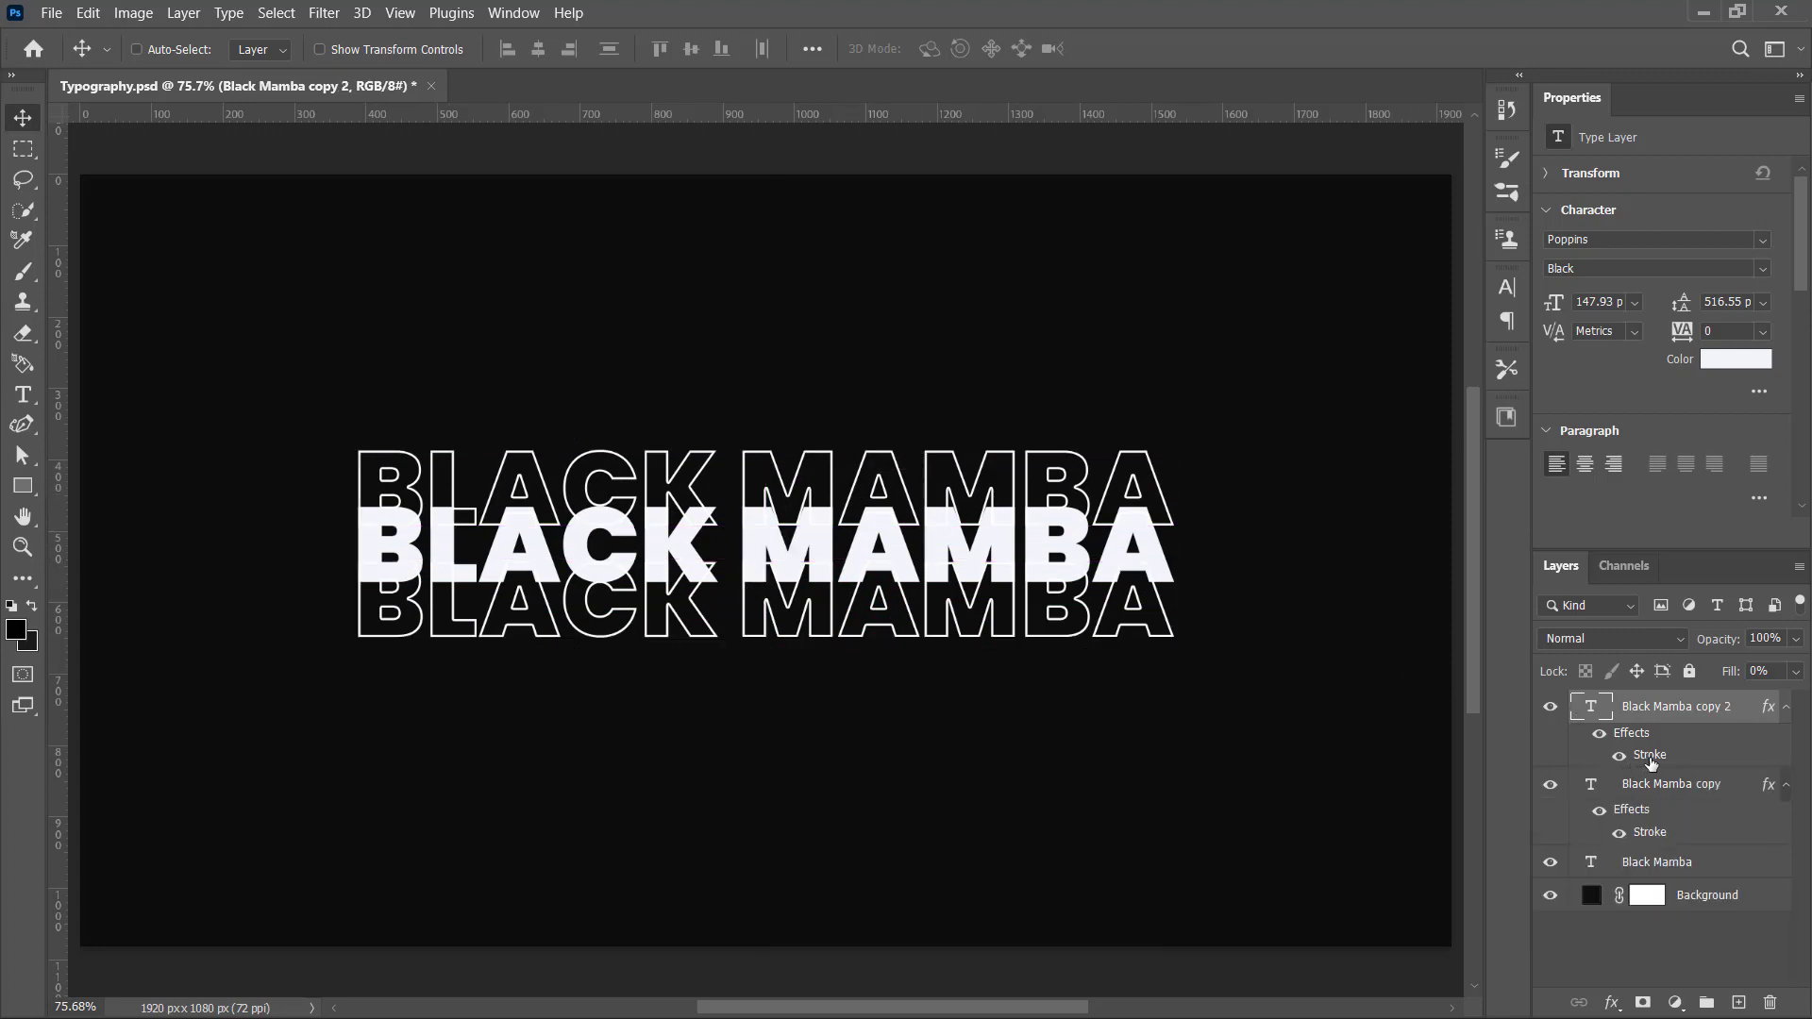
drag(1660, 865, 1672, 708)
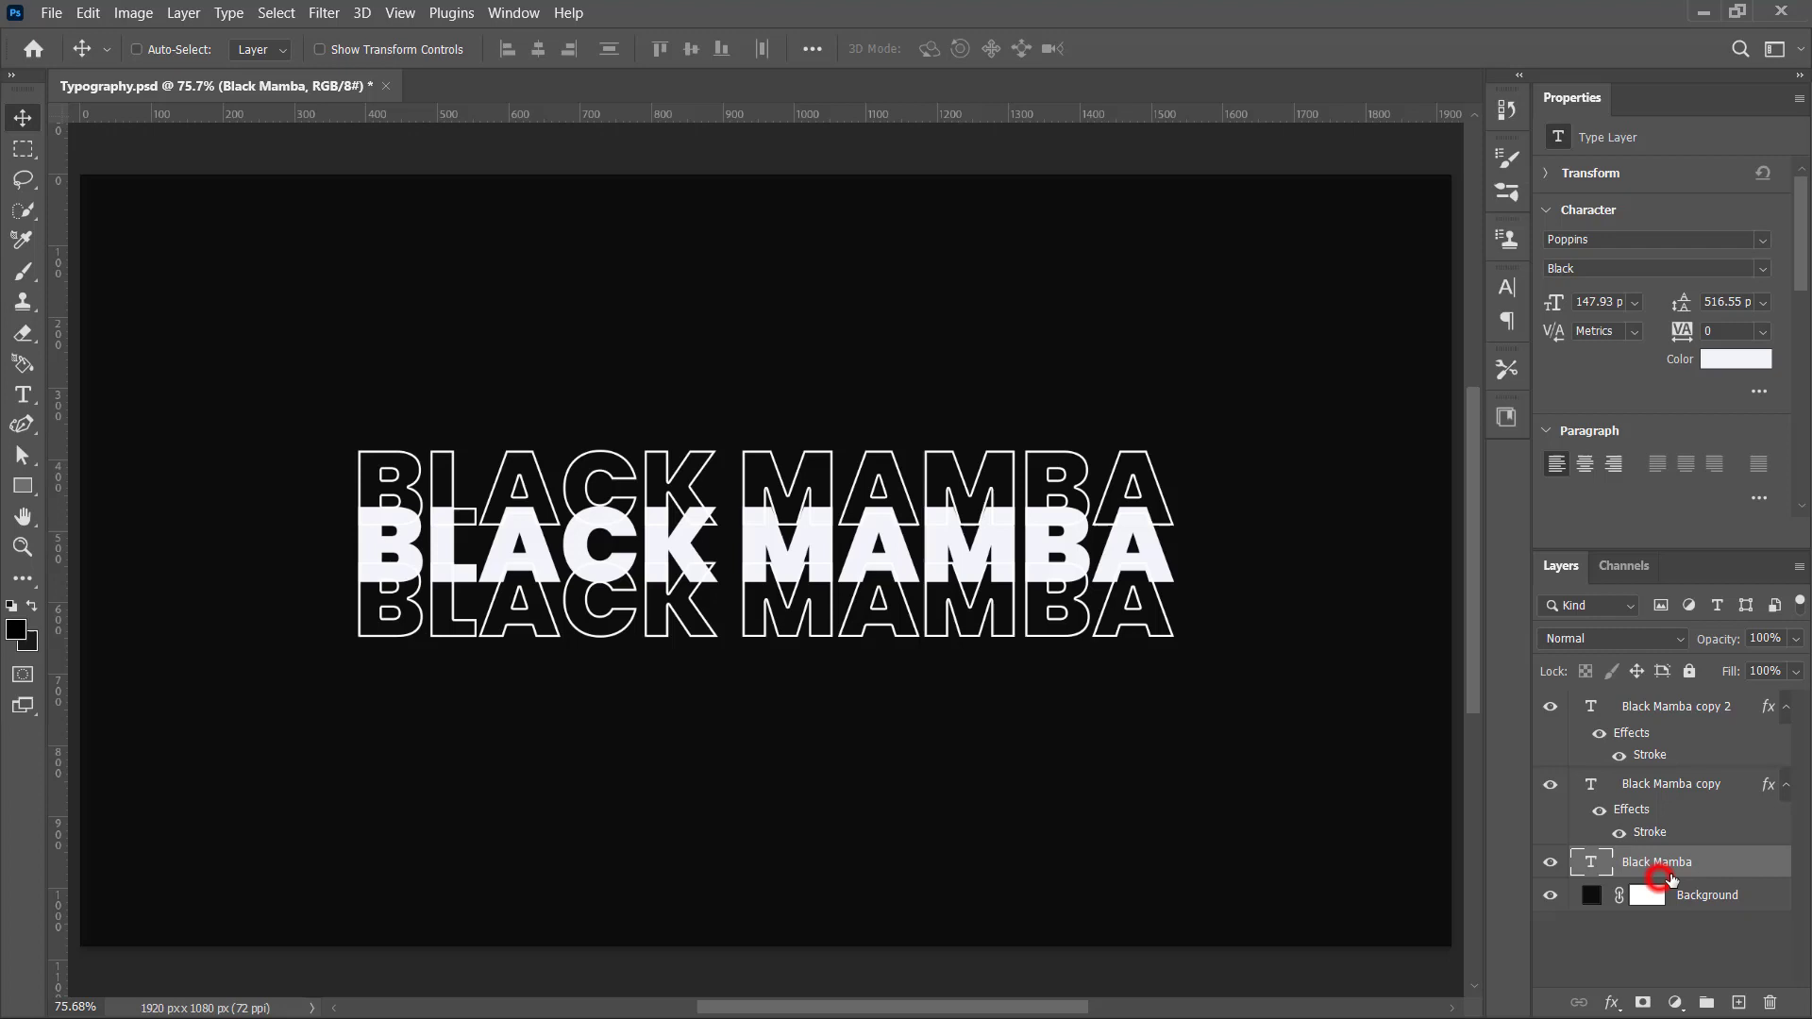
click(1658, 741)
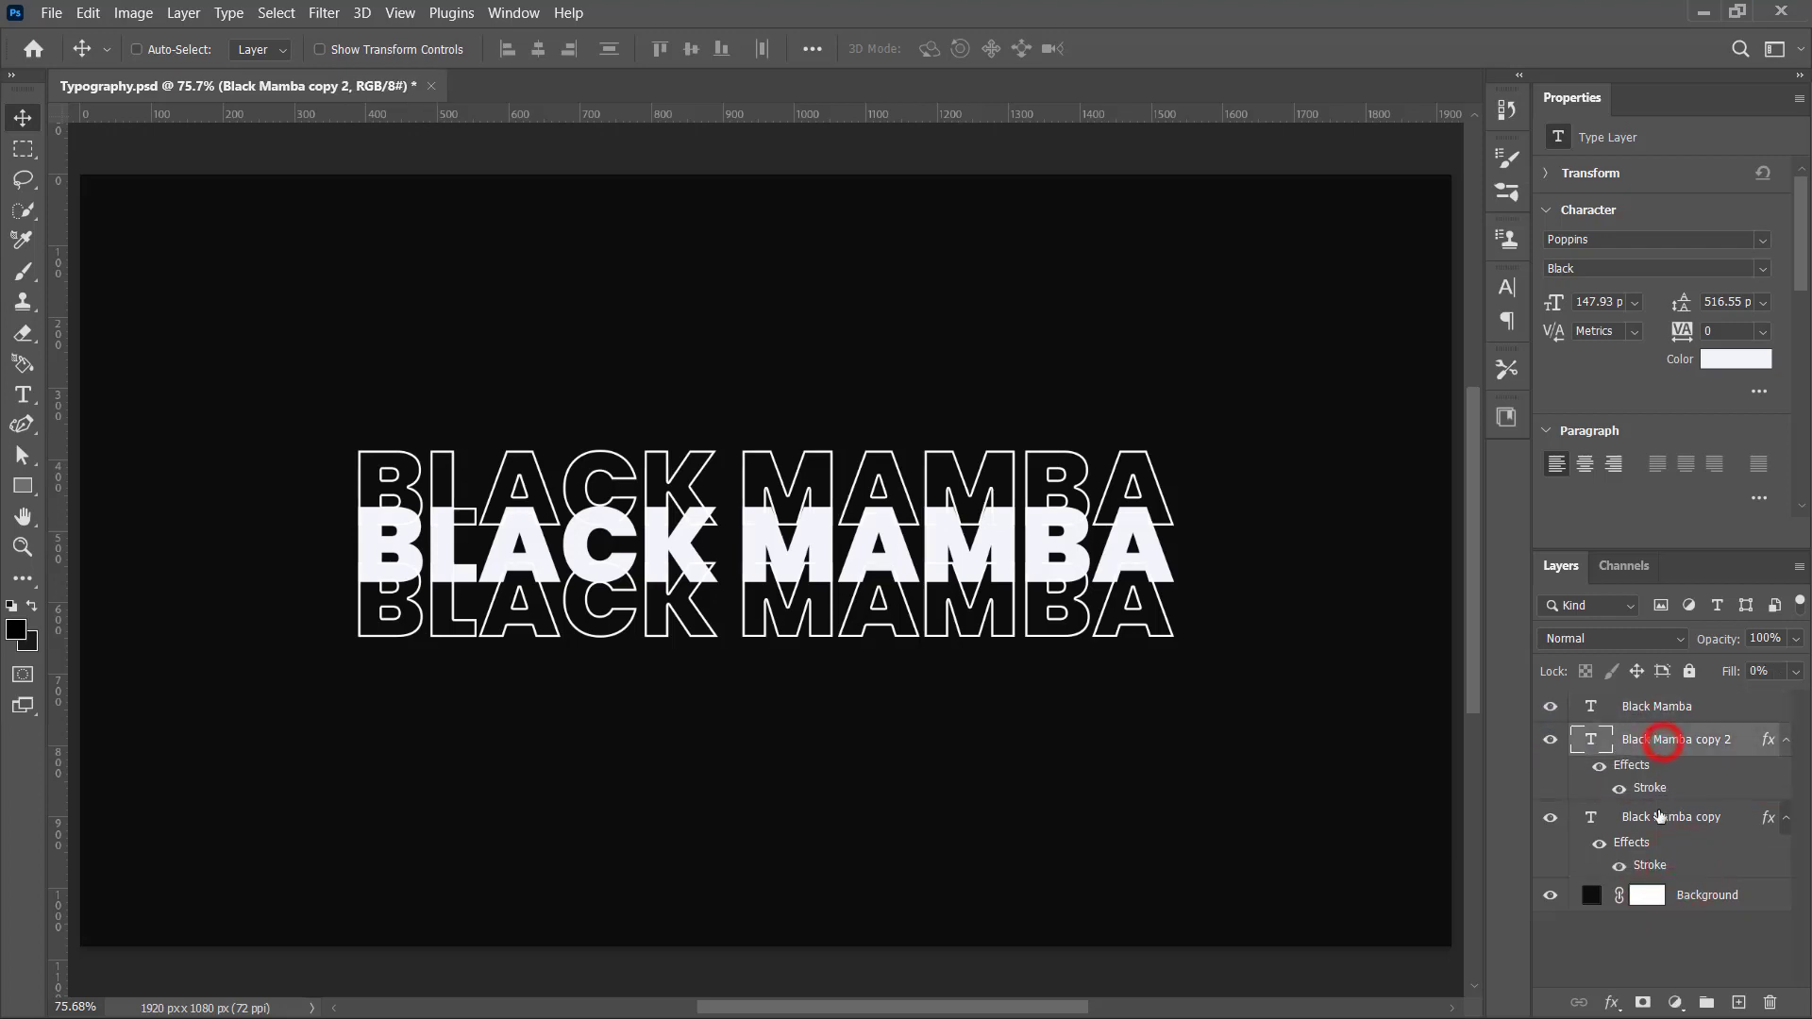
shift+click(1658, 819)
key(ctrl+g)
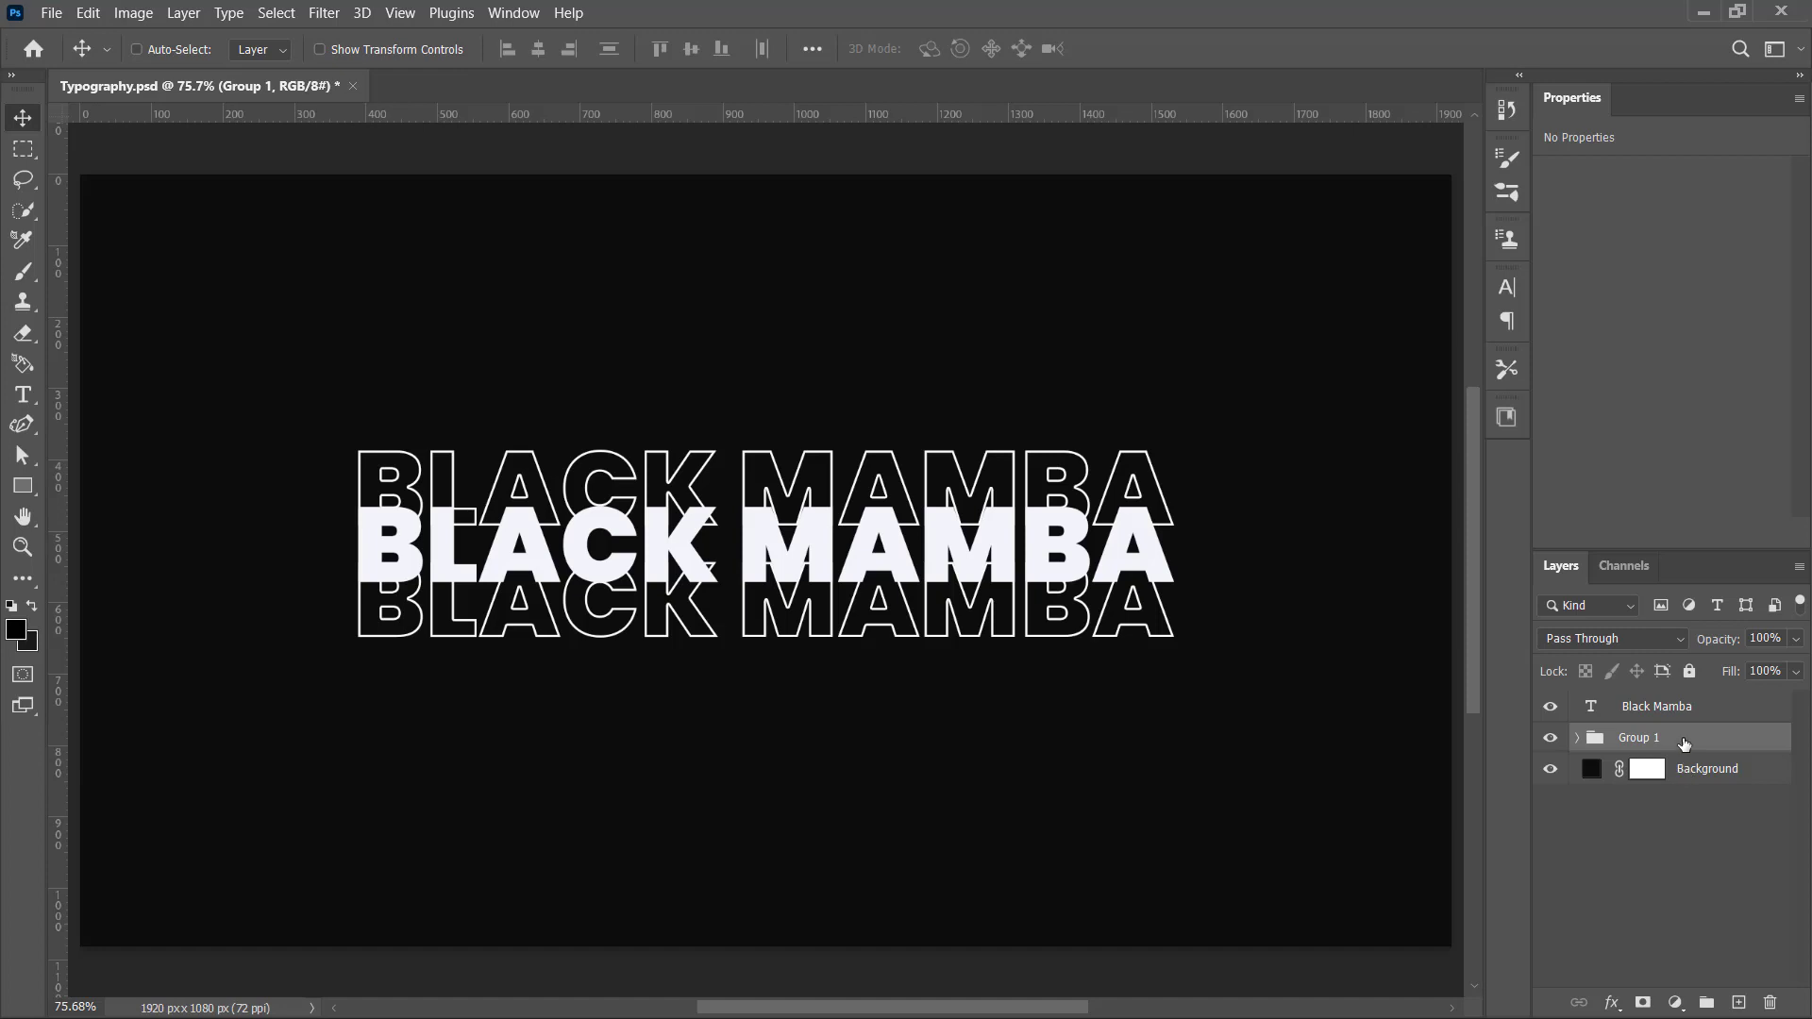
key(ctrl+j)
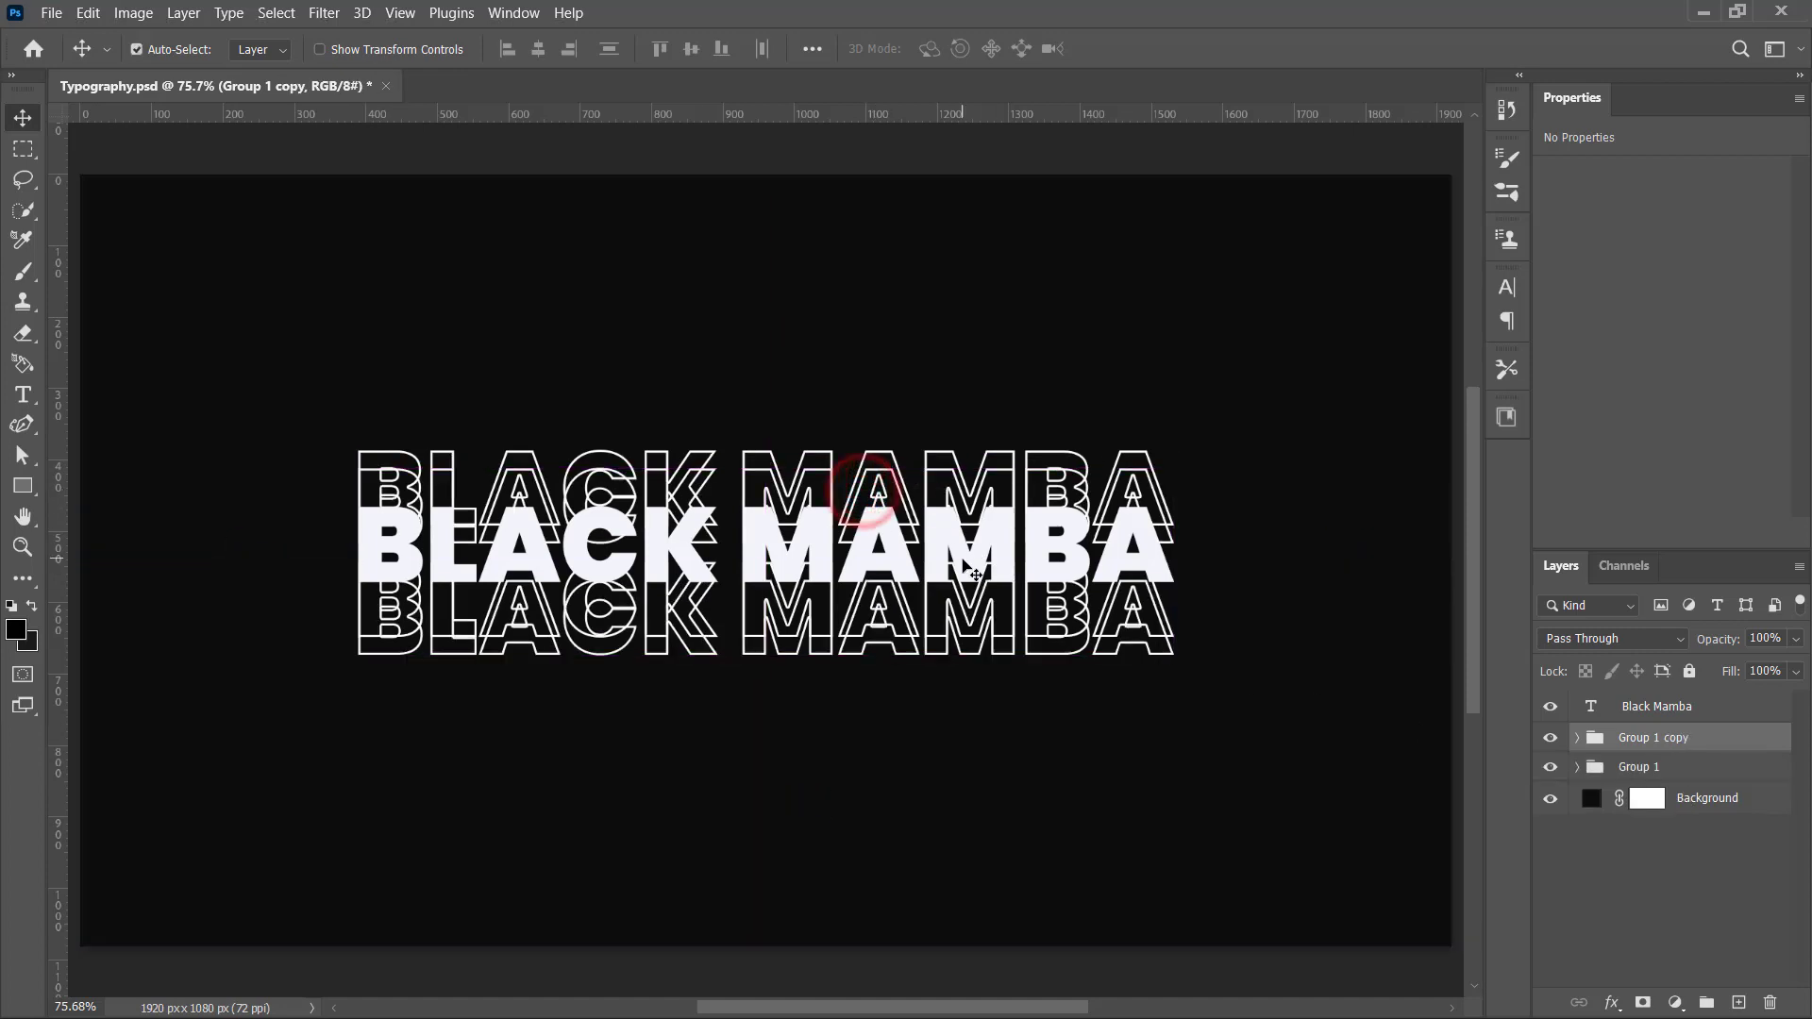
key(ctrl+z)
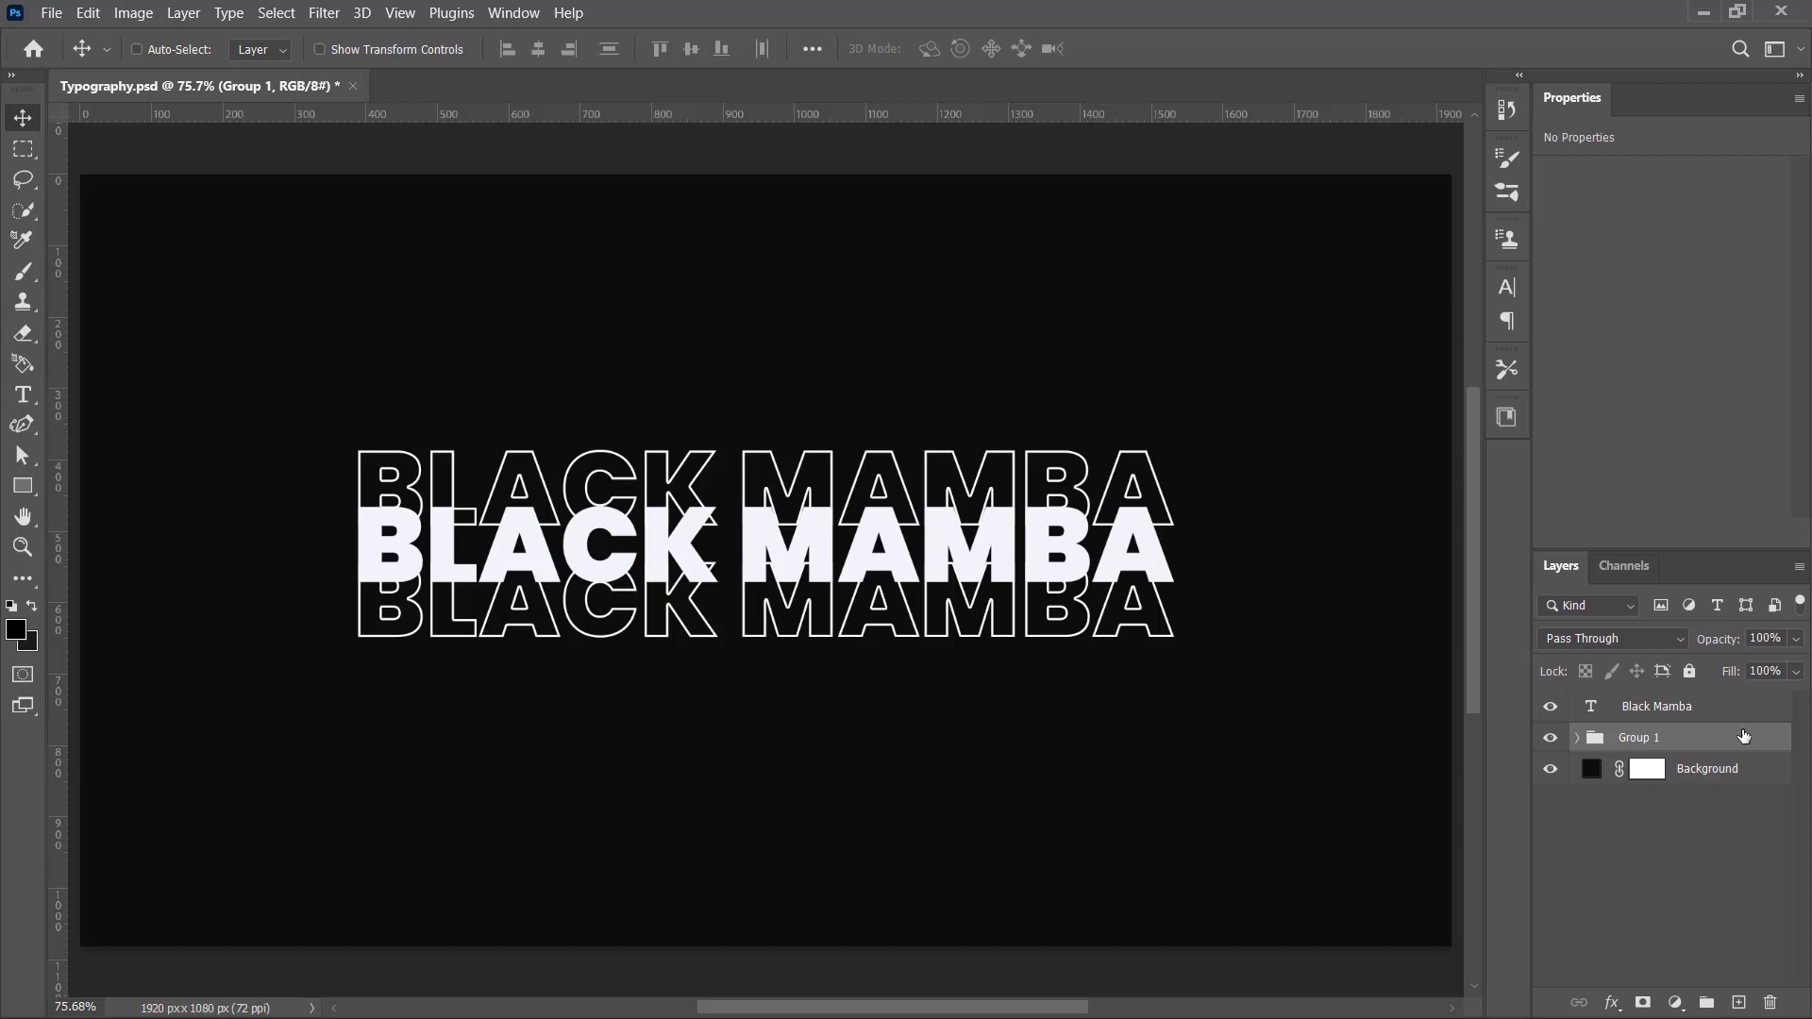
Step: Duplicate Group 1 as Group 2 and expand its layers
right_click(1708, 739)
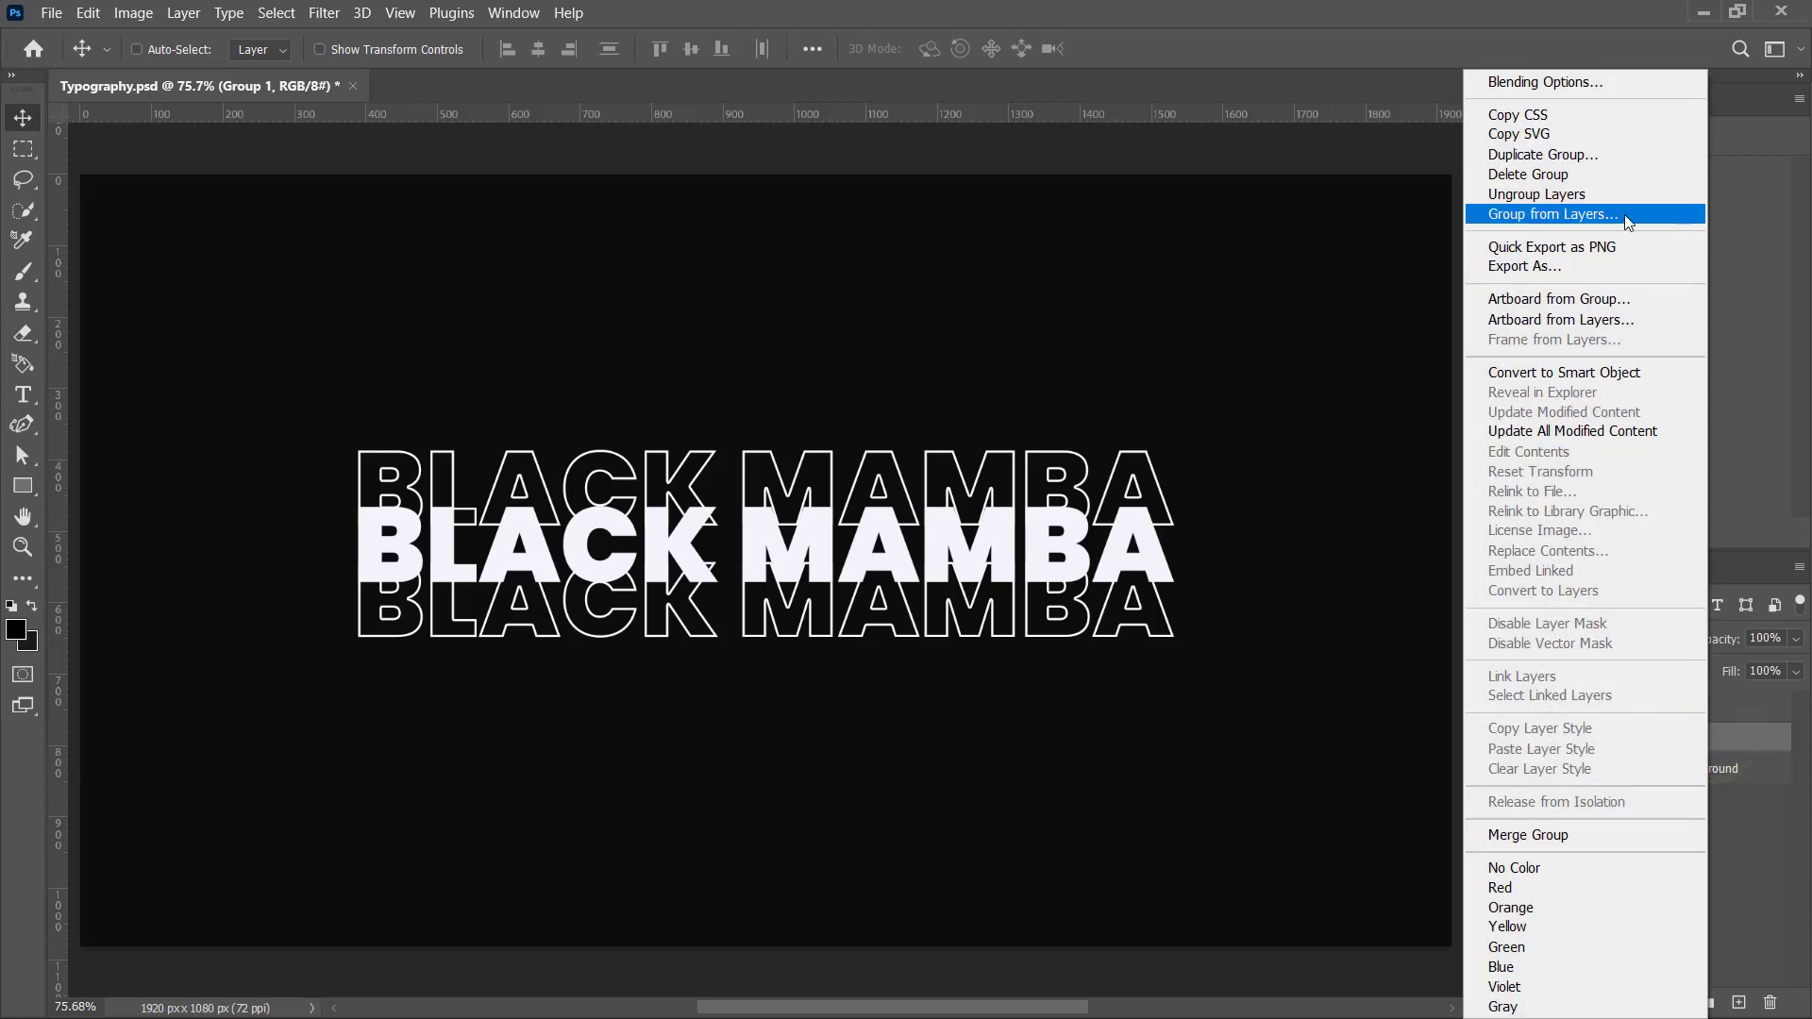
click(1570, 155)
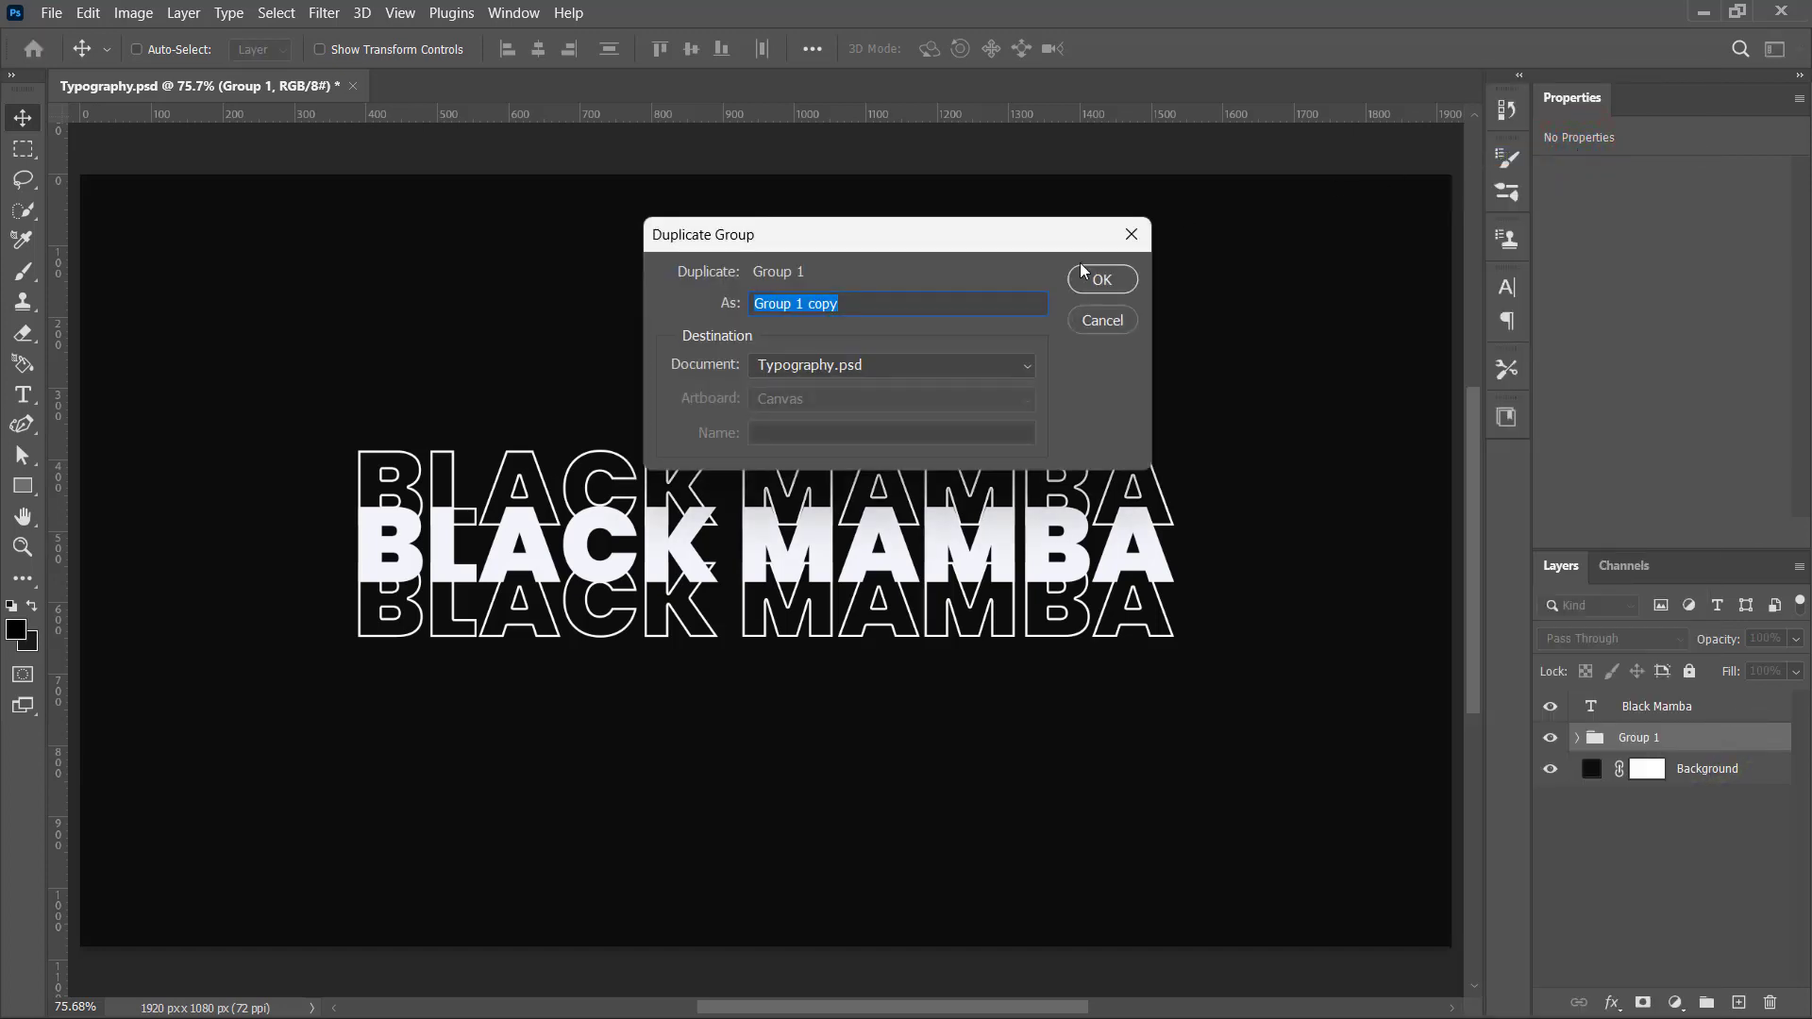
text(Group 2)
key(Return)
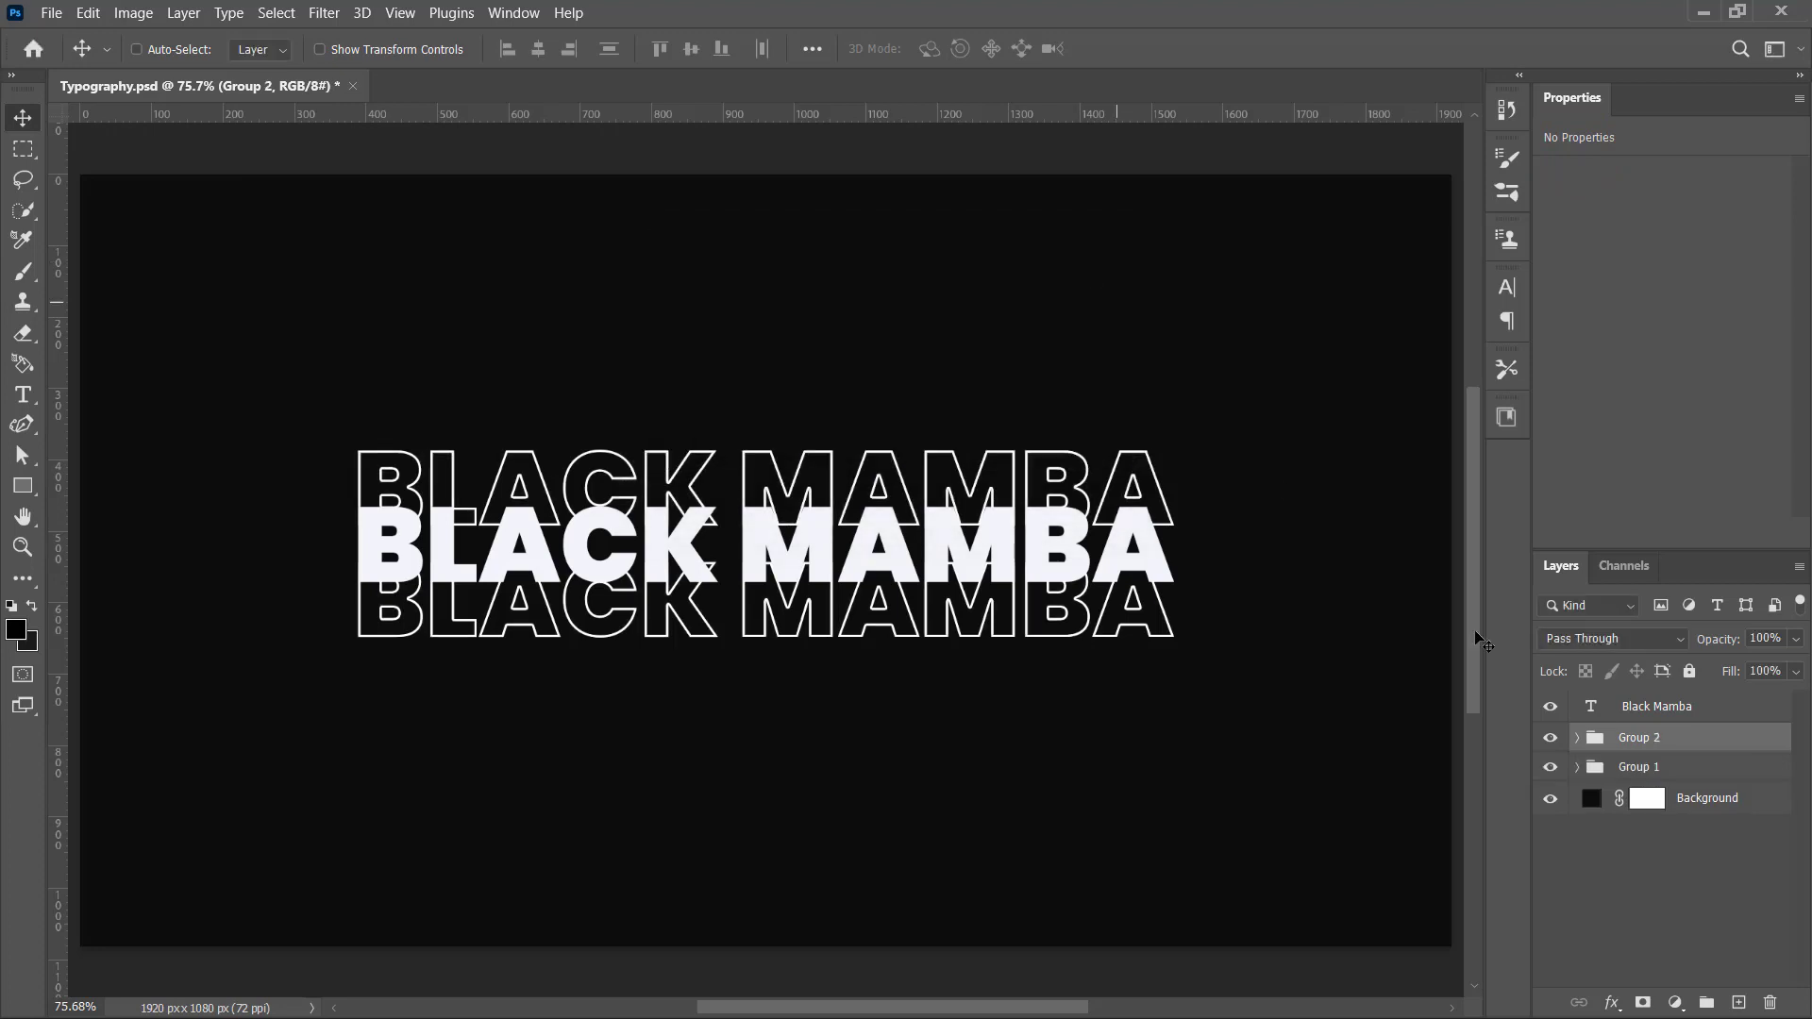
click(1576, 739)
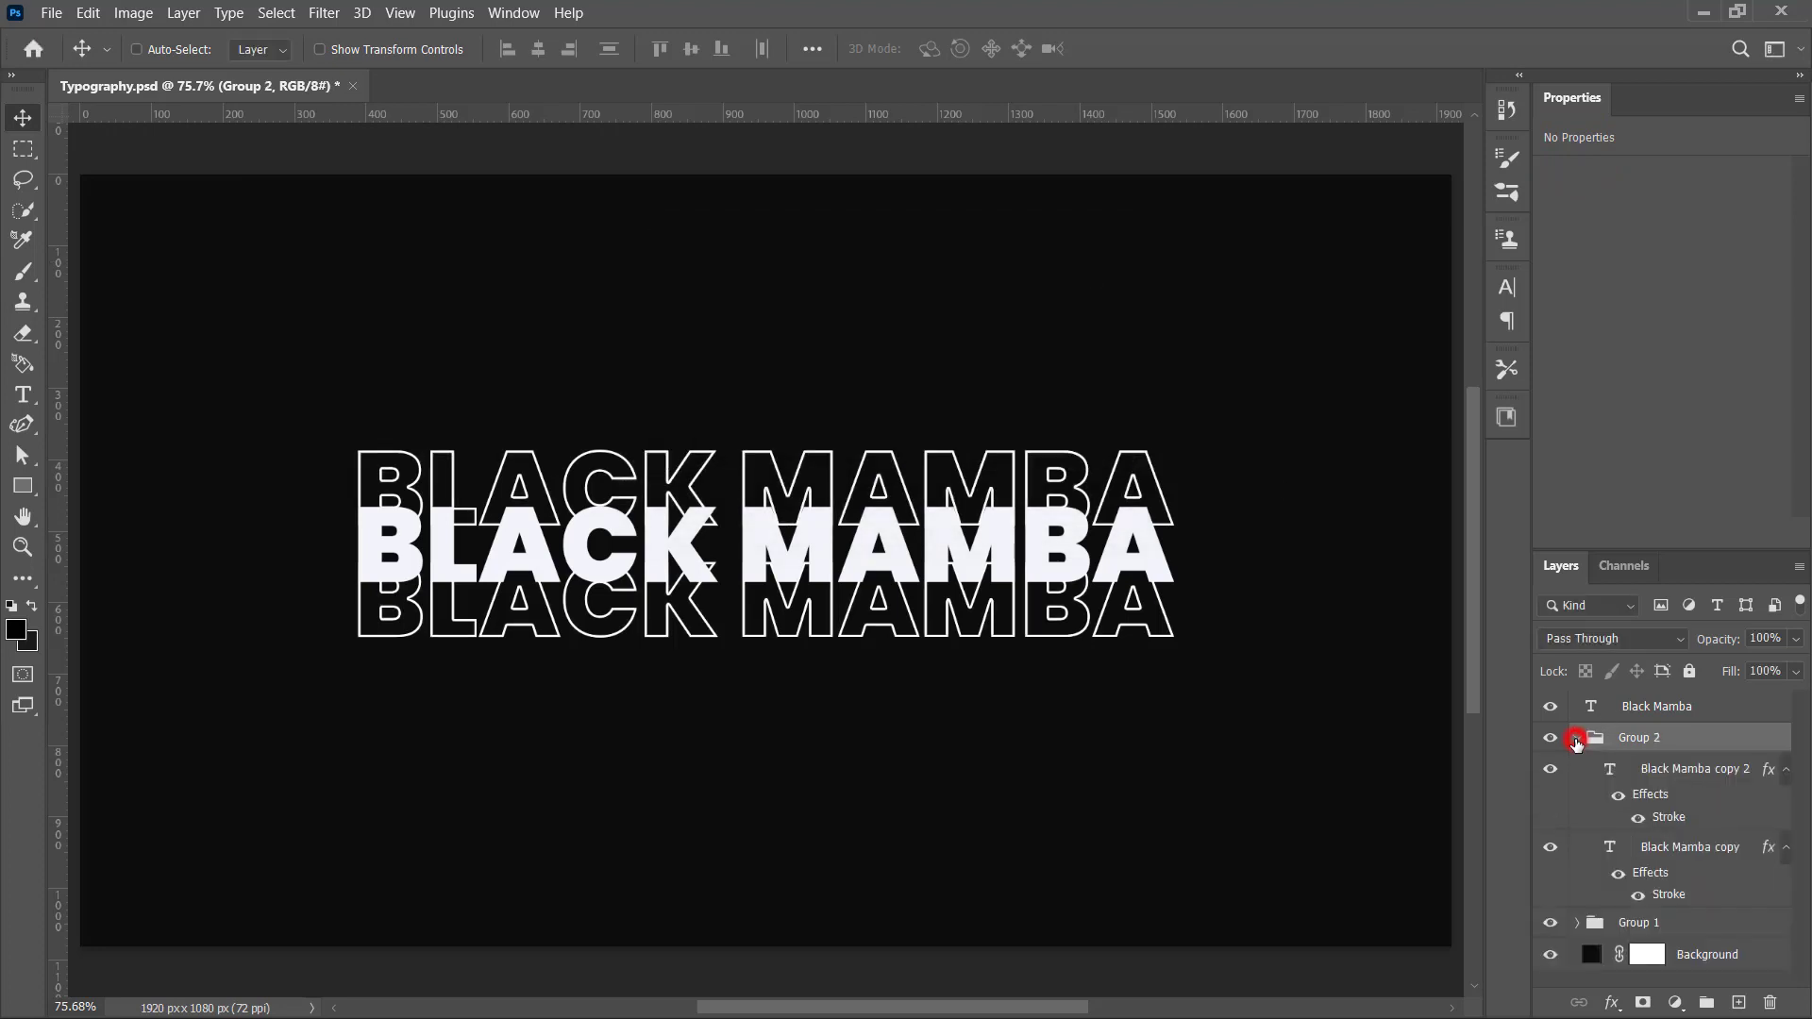
Step: Nudge Black Mamba copy down four steps and Black Mamba copy 2 up four steps
click(1689, 847)
key(Down)
key(Down)
key(Down)
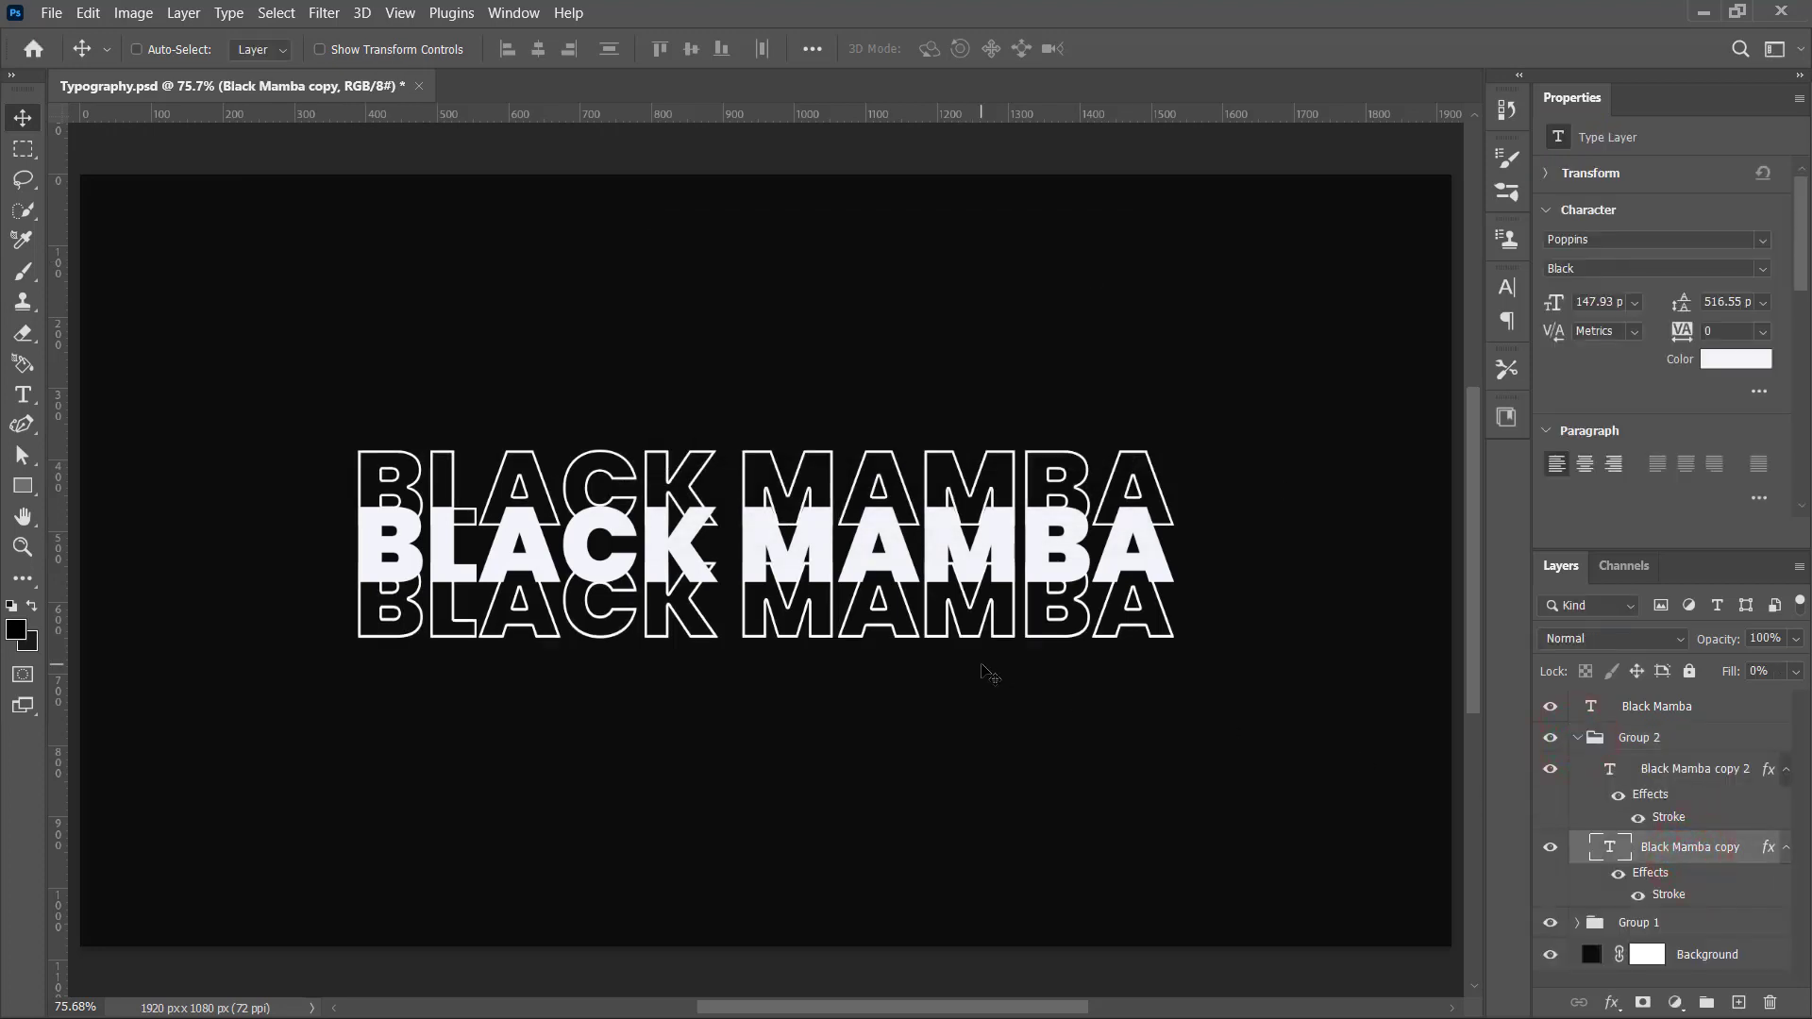
key(Down)
key(Down)
key(Down)
key(Down)
key(Down)
key(Down)
key(Down)
key(Down)
key(Down)
key(Down)
key(Down)
key(Down)
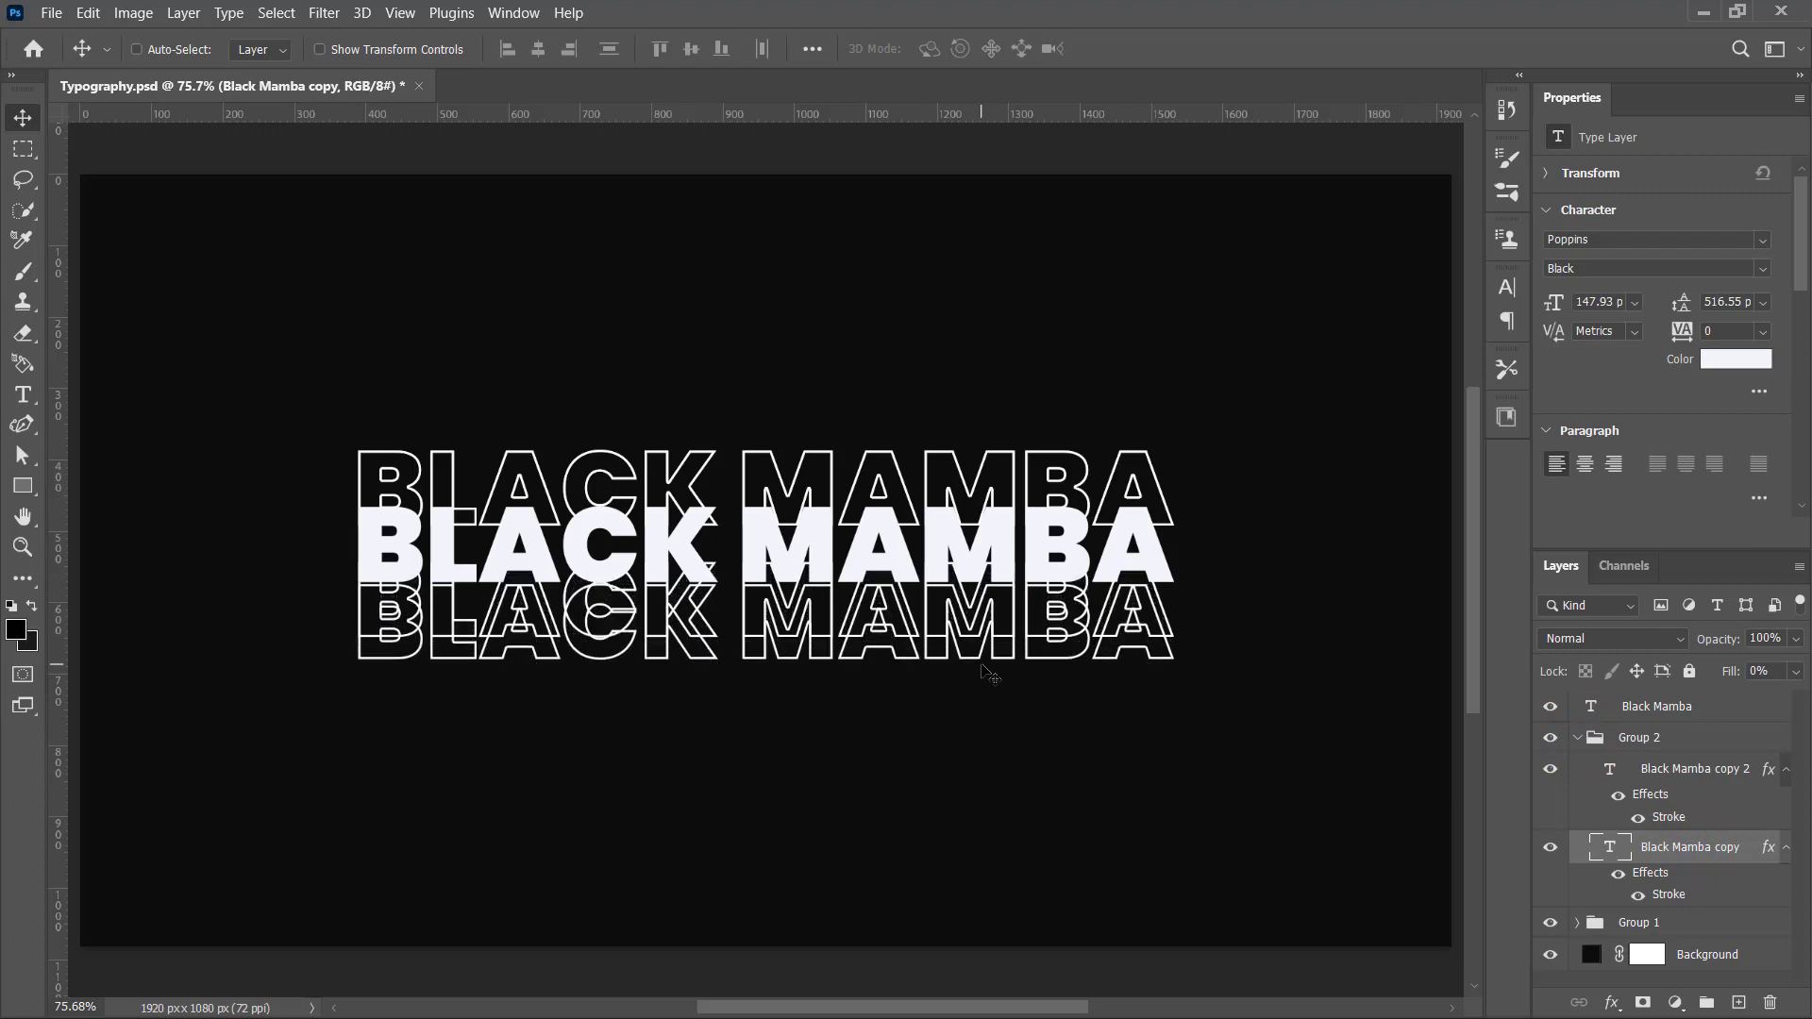
key(Down)
key(Down)
key(Down)
key(Down)
key(Down)
key(Down)
key(Down)
key(Down)
key(Down)
key(Down)
key(Down)
key(Down)
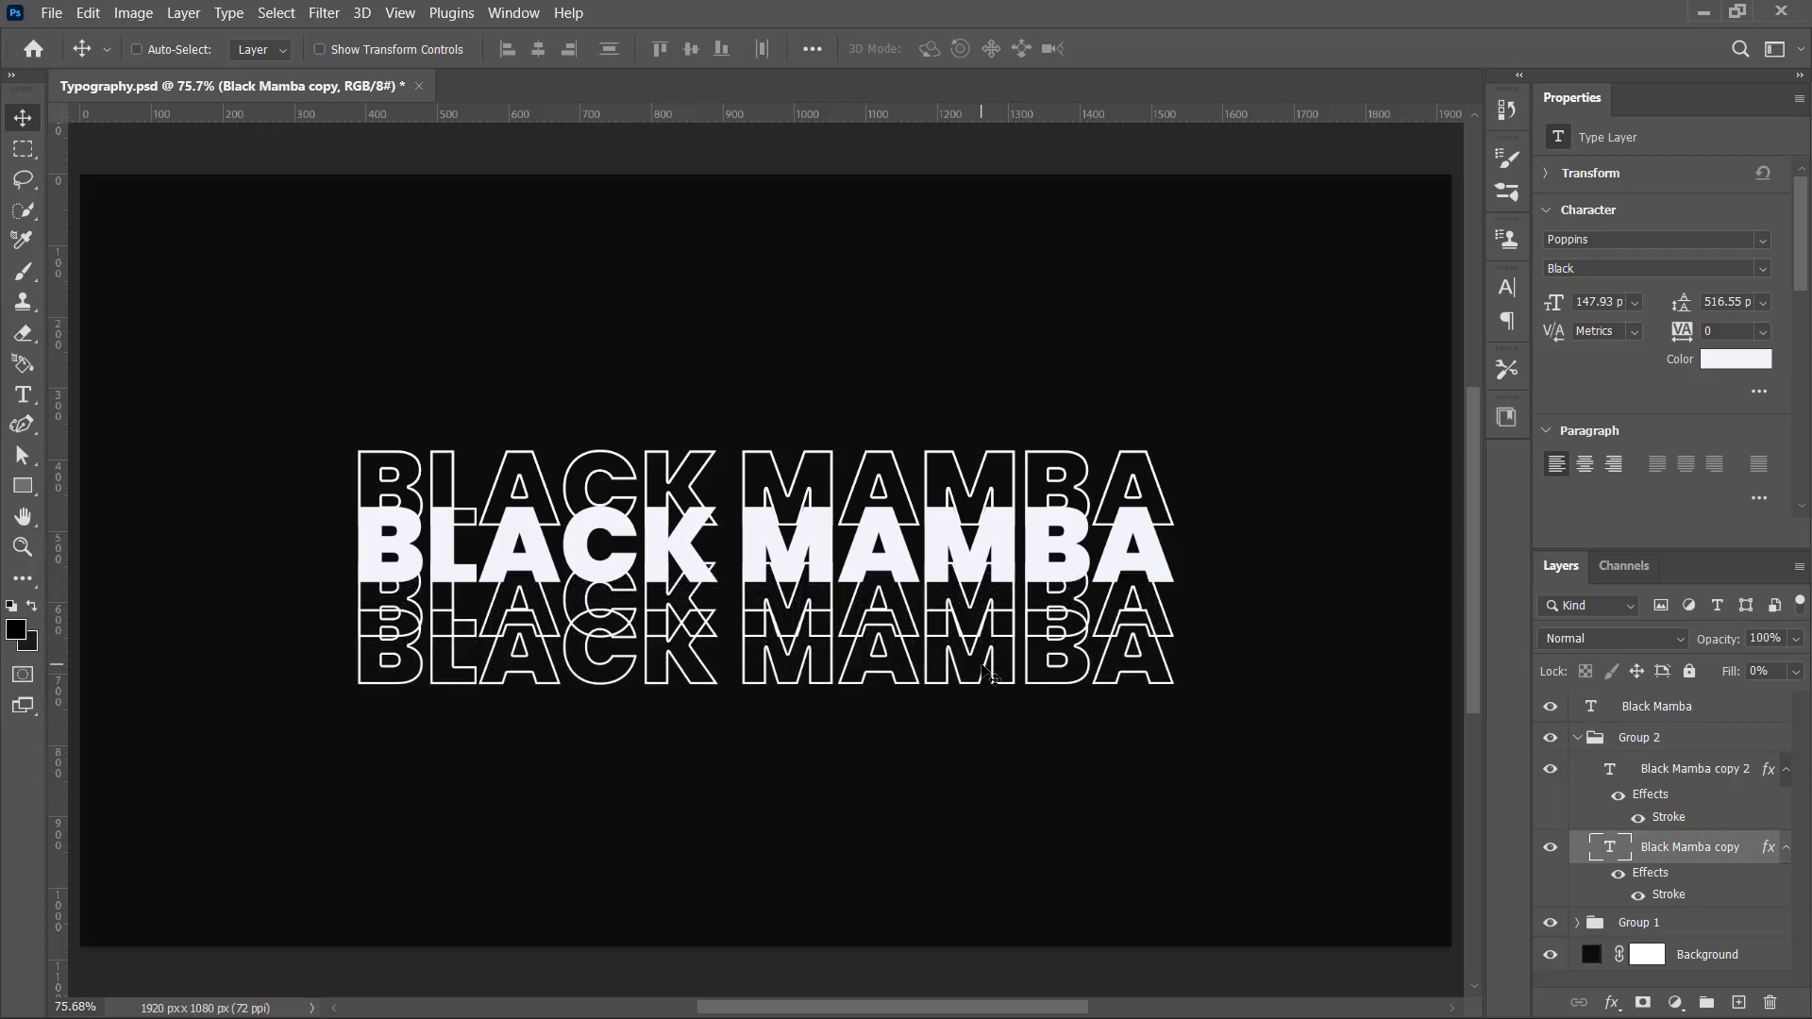
key(Down)
key(Down)
key(Down)
key(Down)
key(Down)
key(Down)
key(Down)
key(Down)
key(Down)
key(Down)
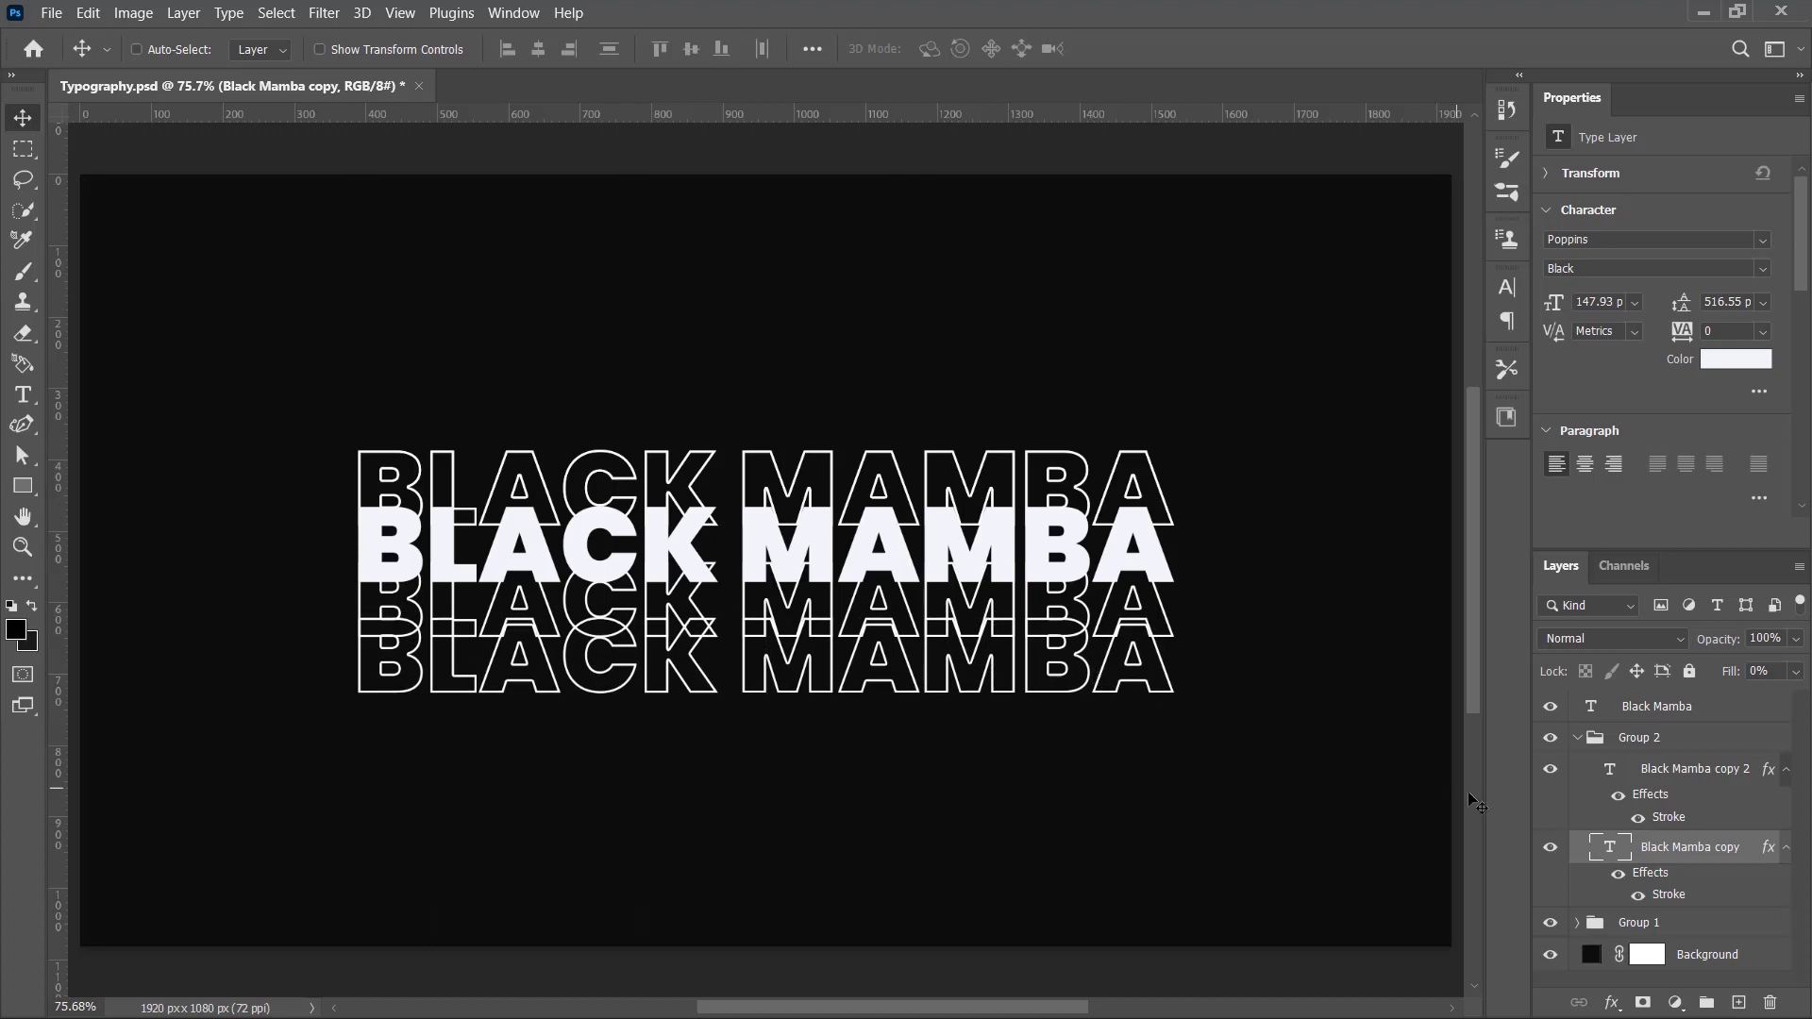
click(1692, 771)
key(Up)
key(Up)
key(Up)
key(Up)
key(Up)
key(Up)
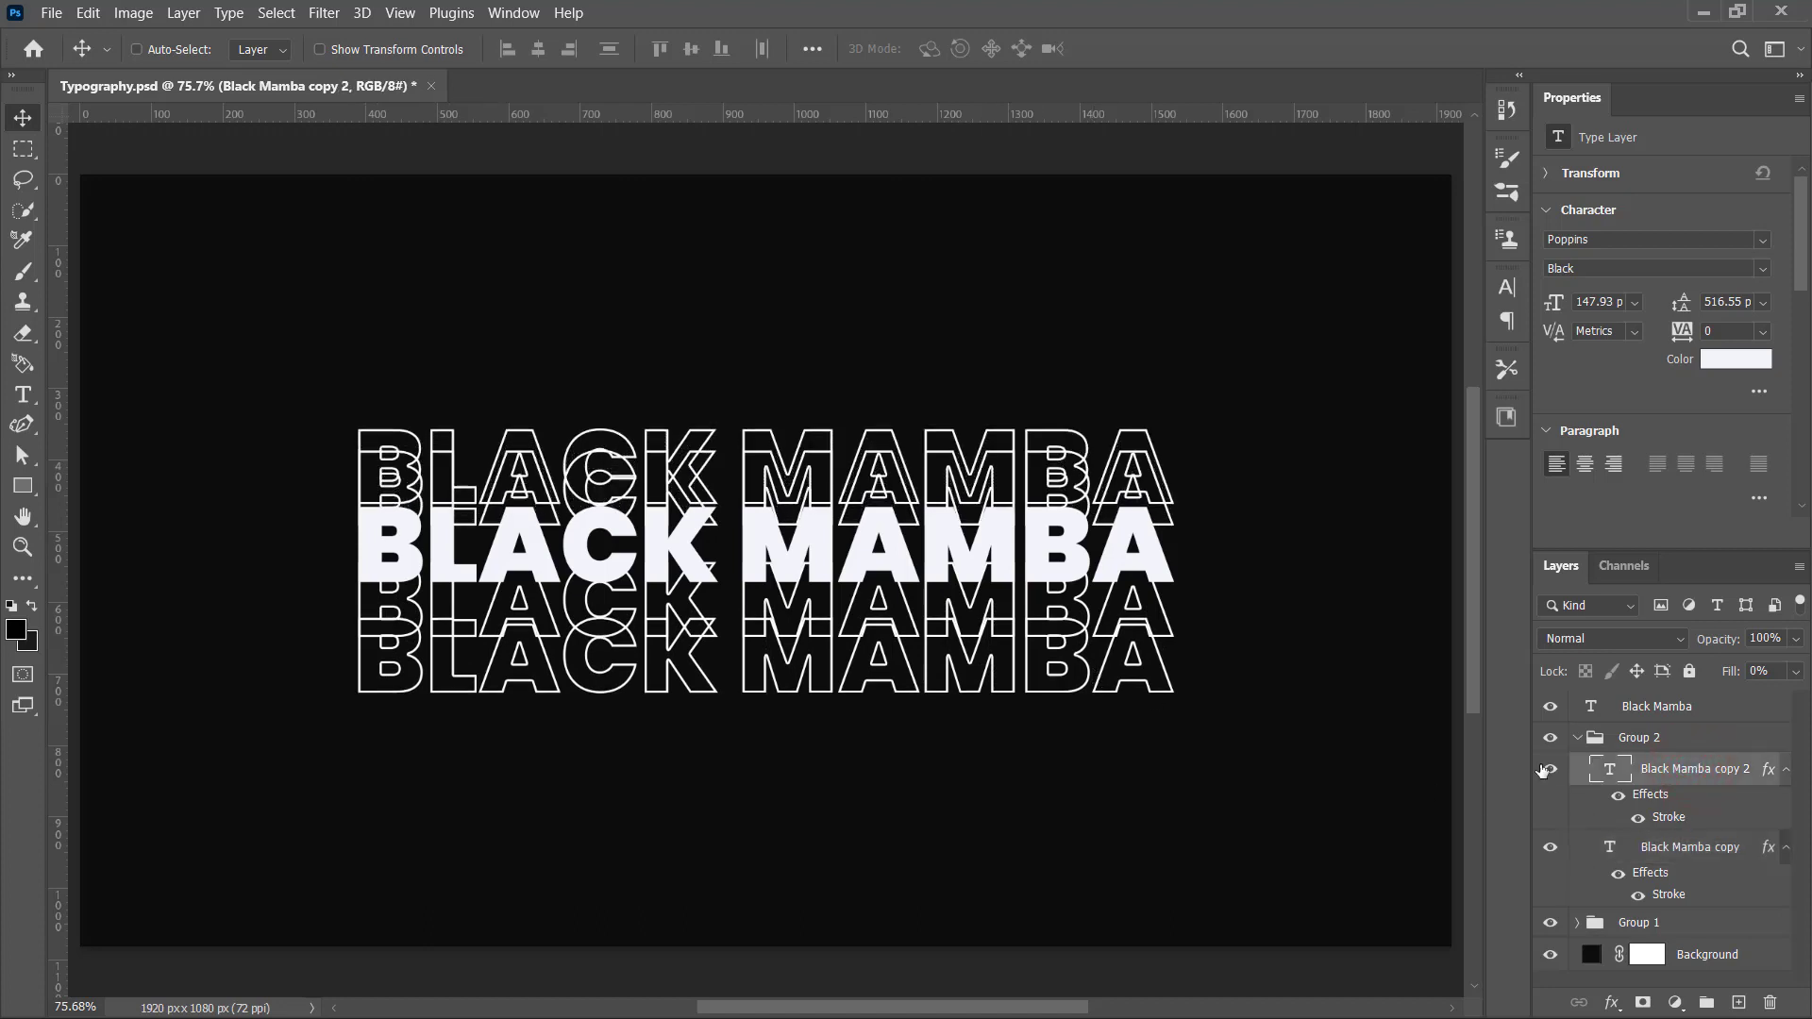
key(Up)
key(Up)
key(Up)
key(Up)
key(Up)
key(Up)
key(Up)
key(Up)
key(Up)
key(Up)
key(Up)
key(Up)
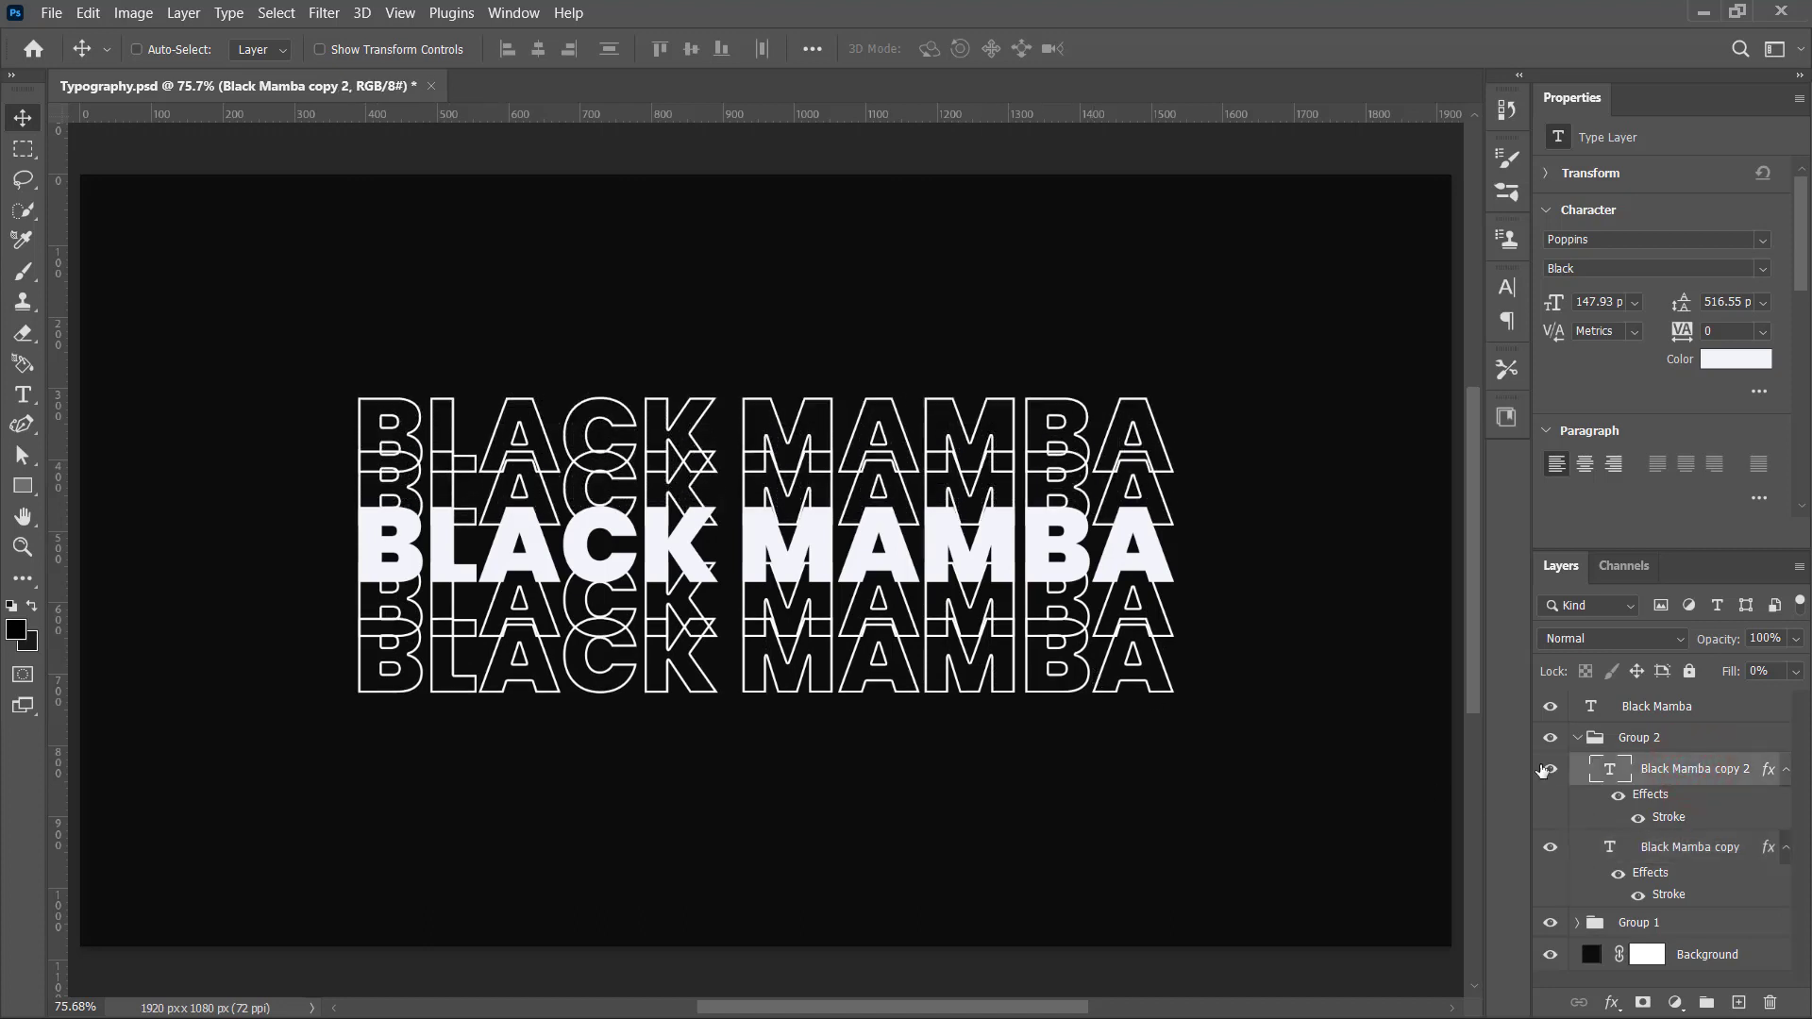
key(Up)
key(Up)
key(Up)
key(Up)
key(Up)
key(Up)
key(Up)
key(Up)
key(Up)
key(Up)
key(Up)
key(Up)
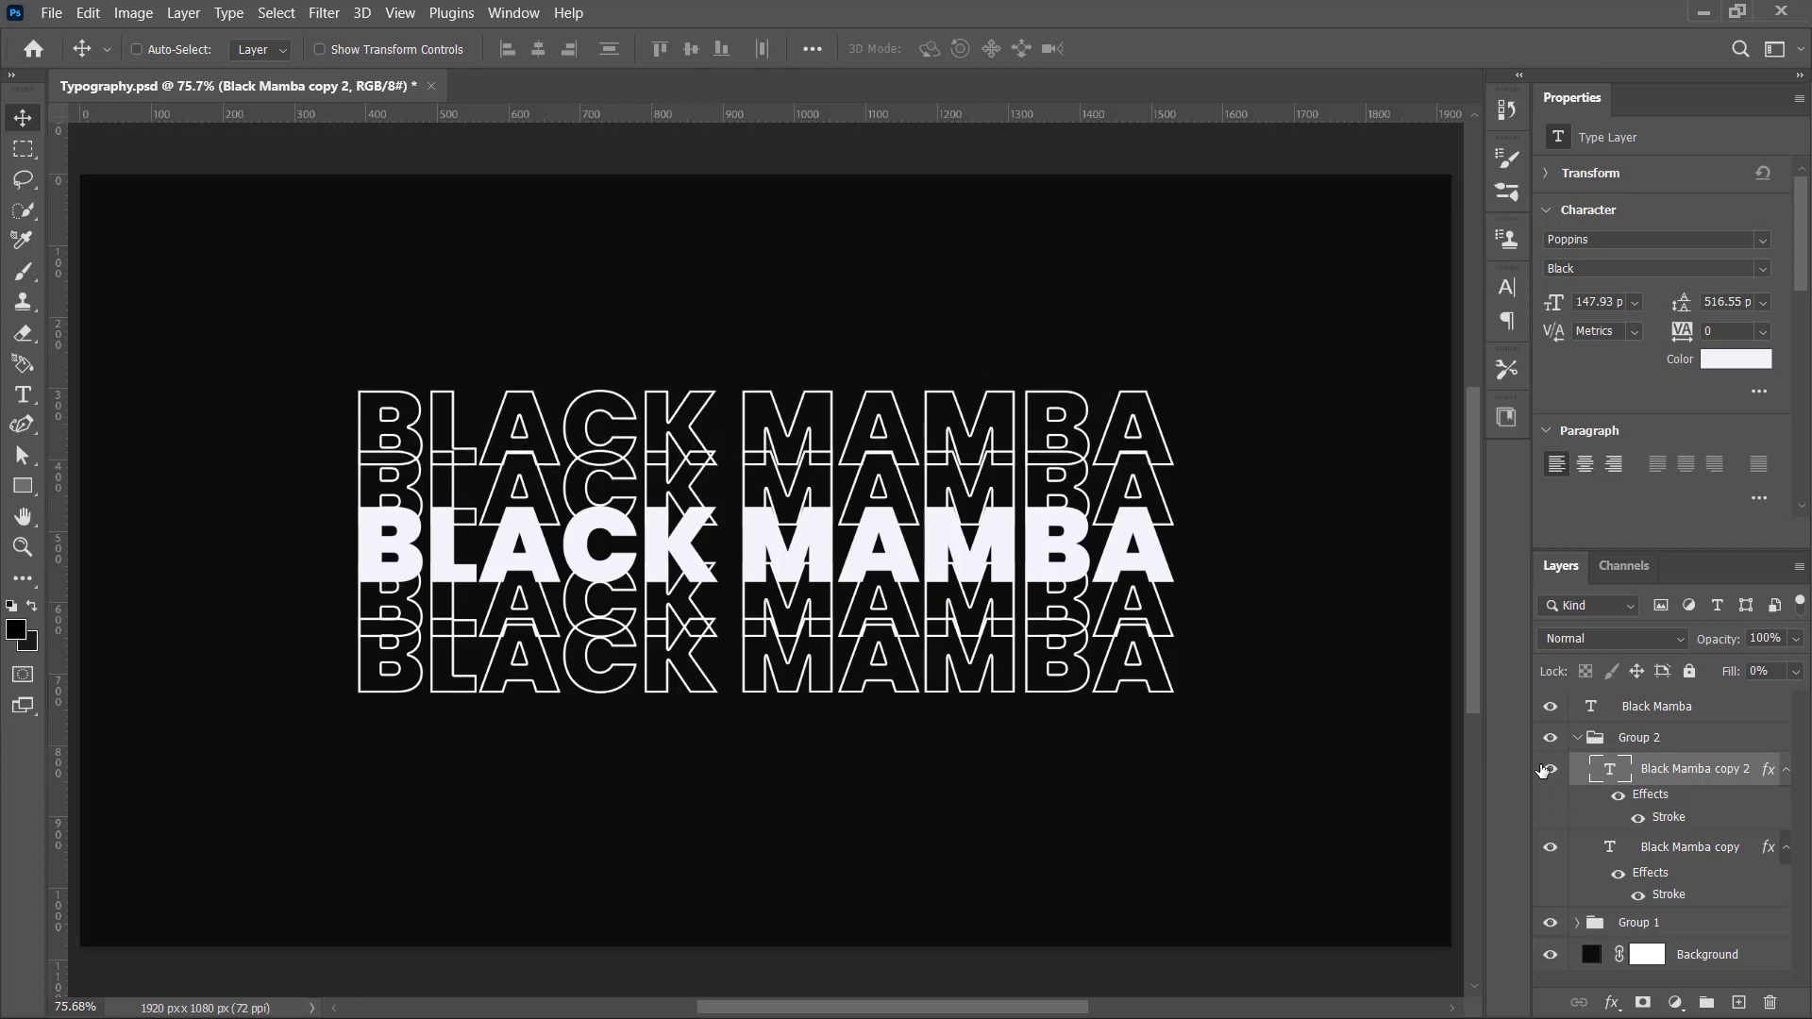
key(Up)
key(Up)
key(Up)
key(Up)
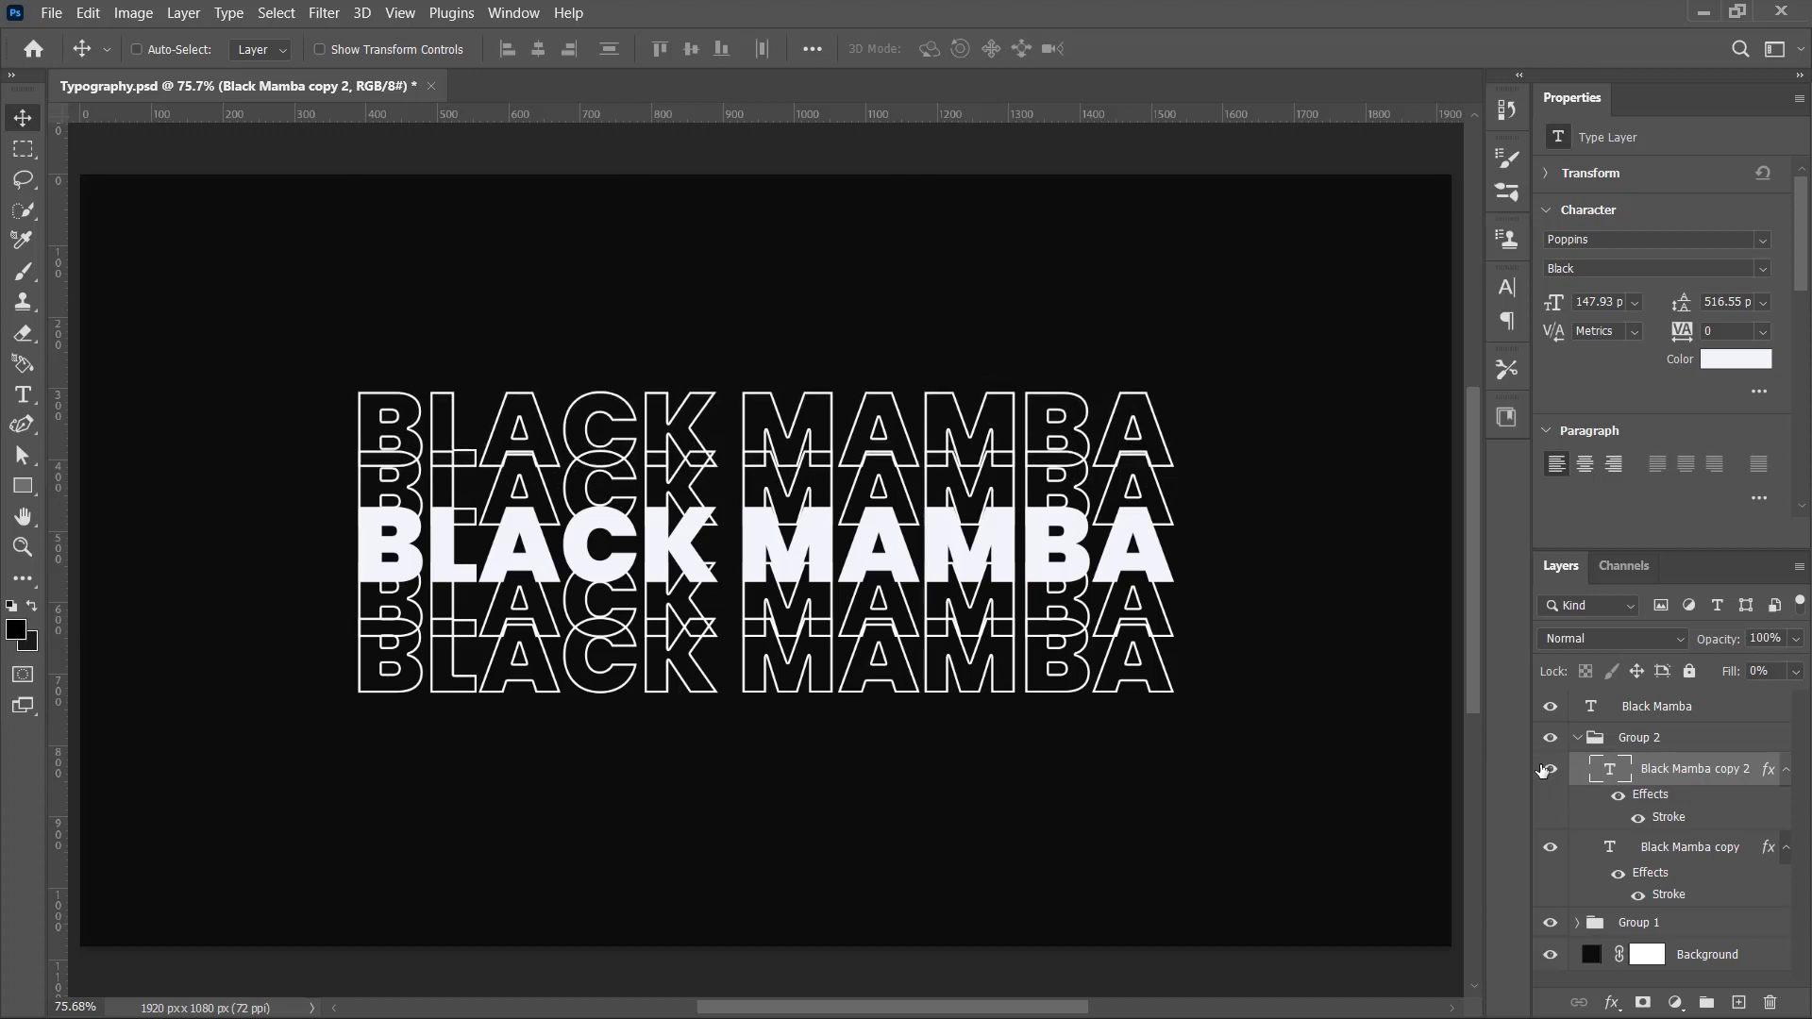
Step: Give both Group 2 copies a thinner 3 px stroke and collapse Group 2
double_click(1669, 819)
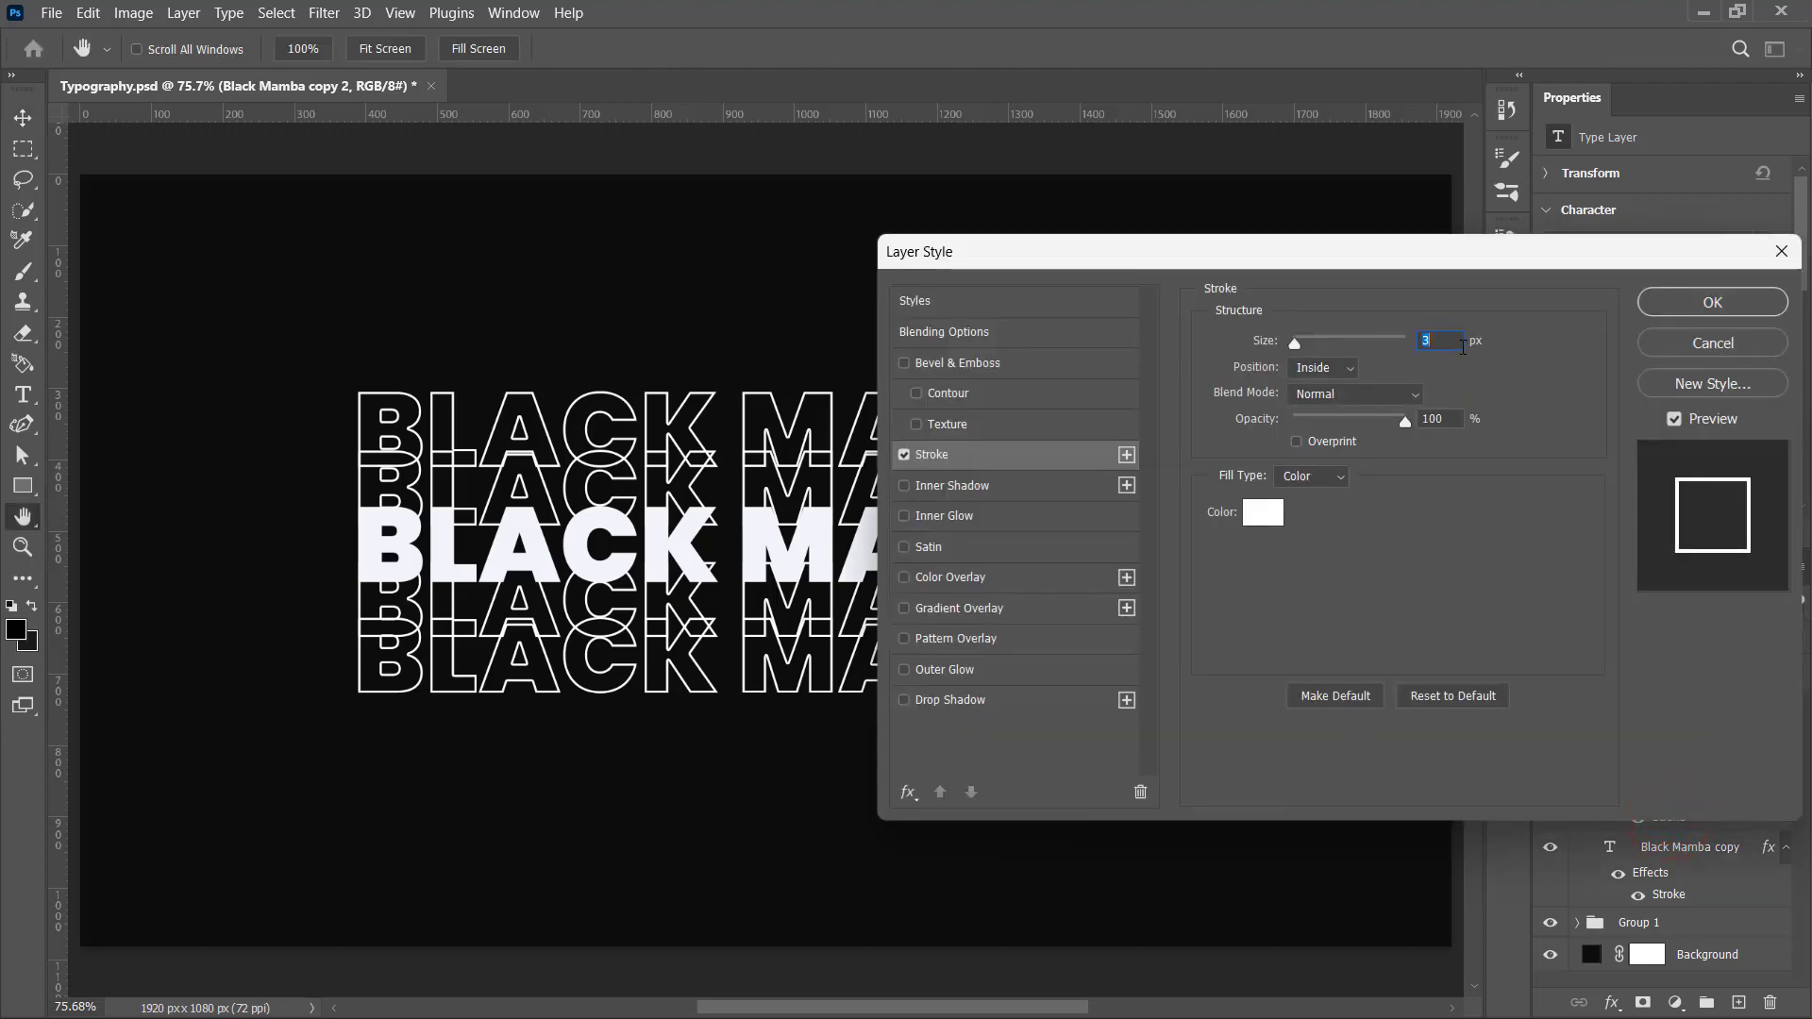
click(1719, 301)
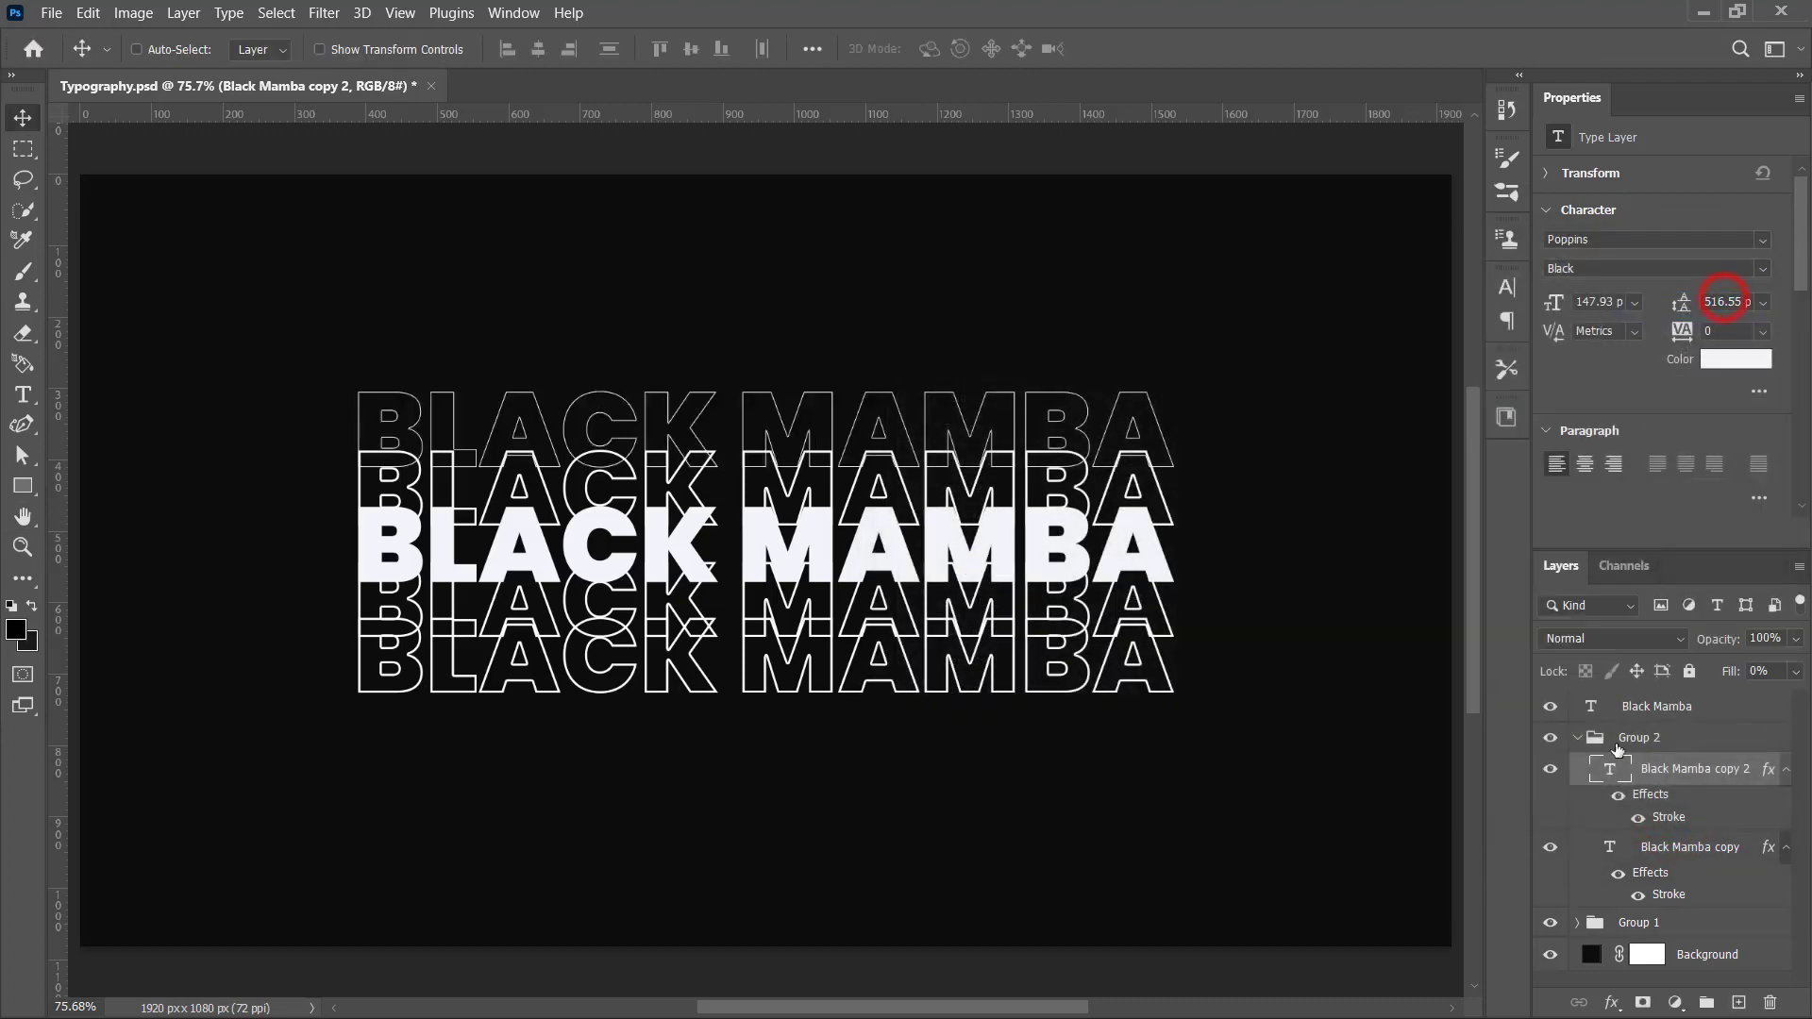
double_click(1680, 901)
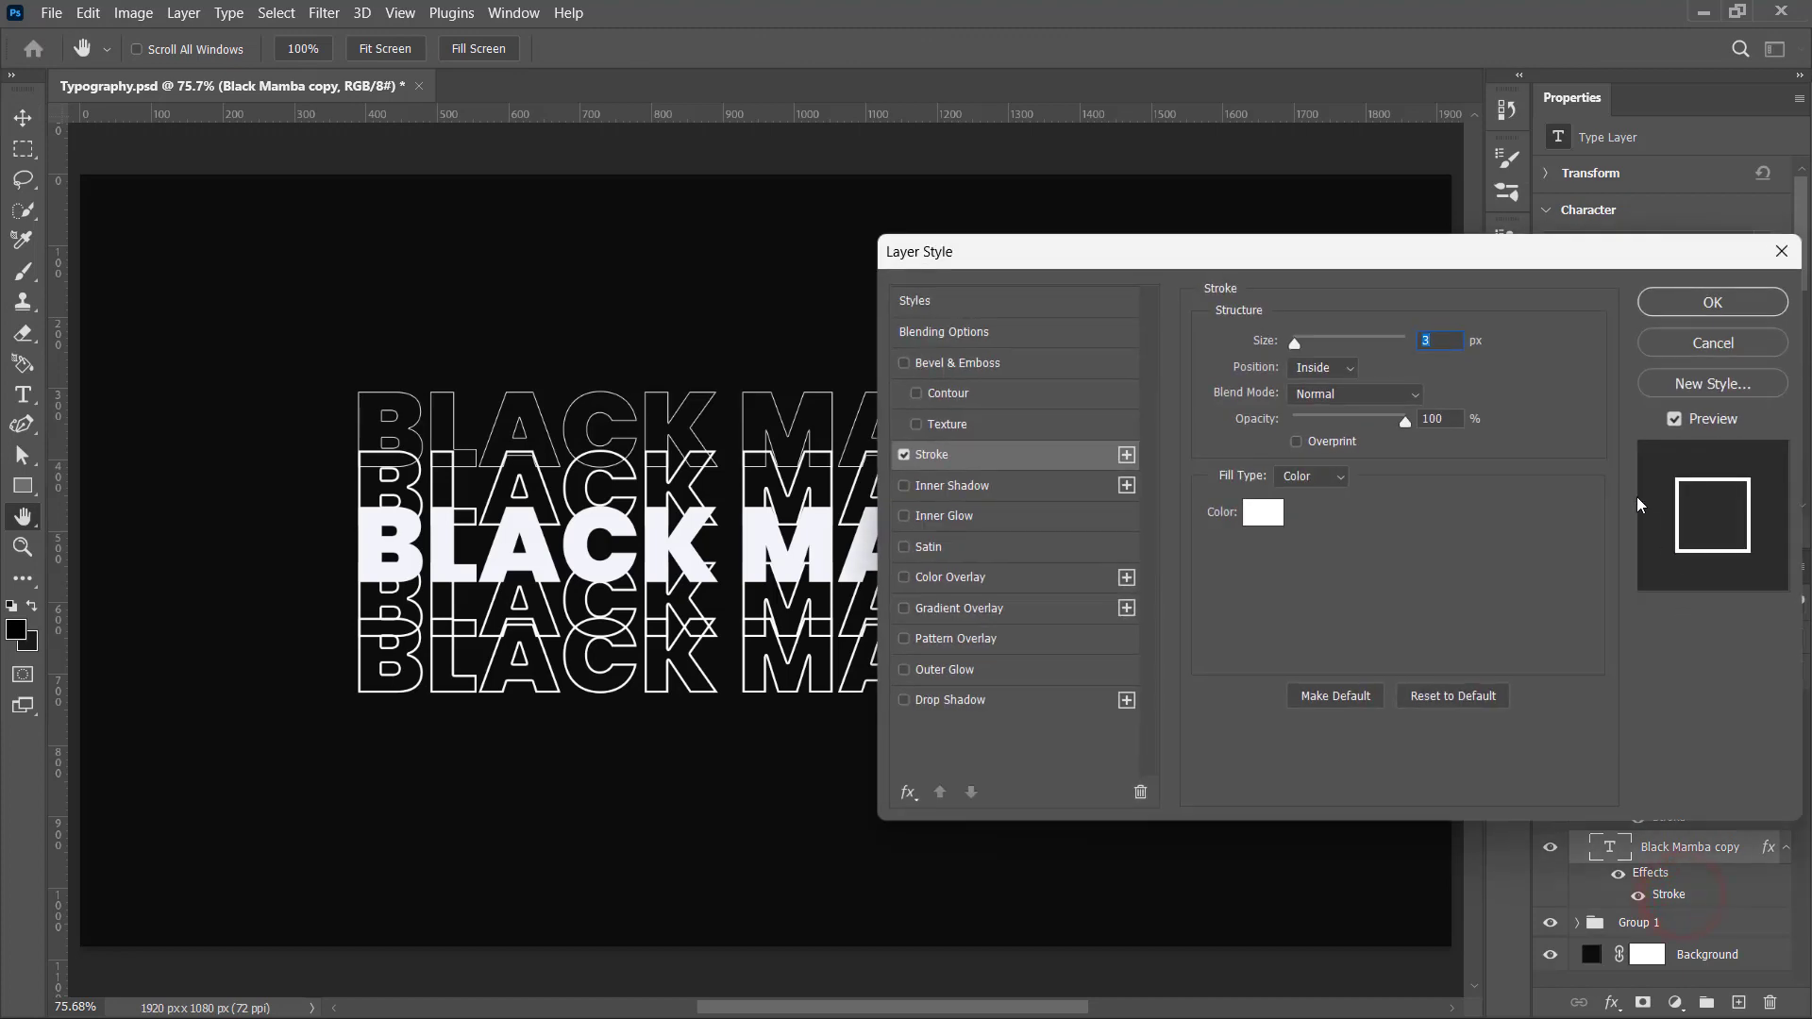
click(1710, 304)
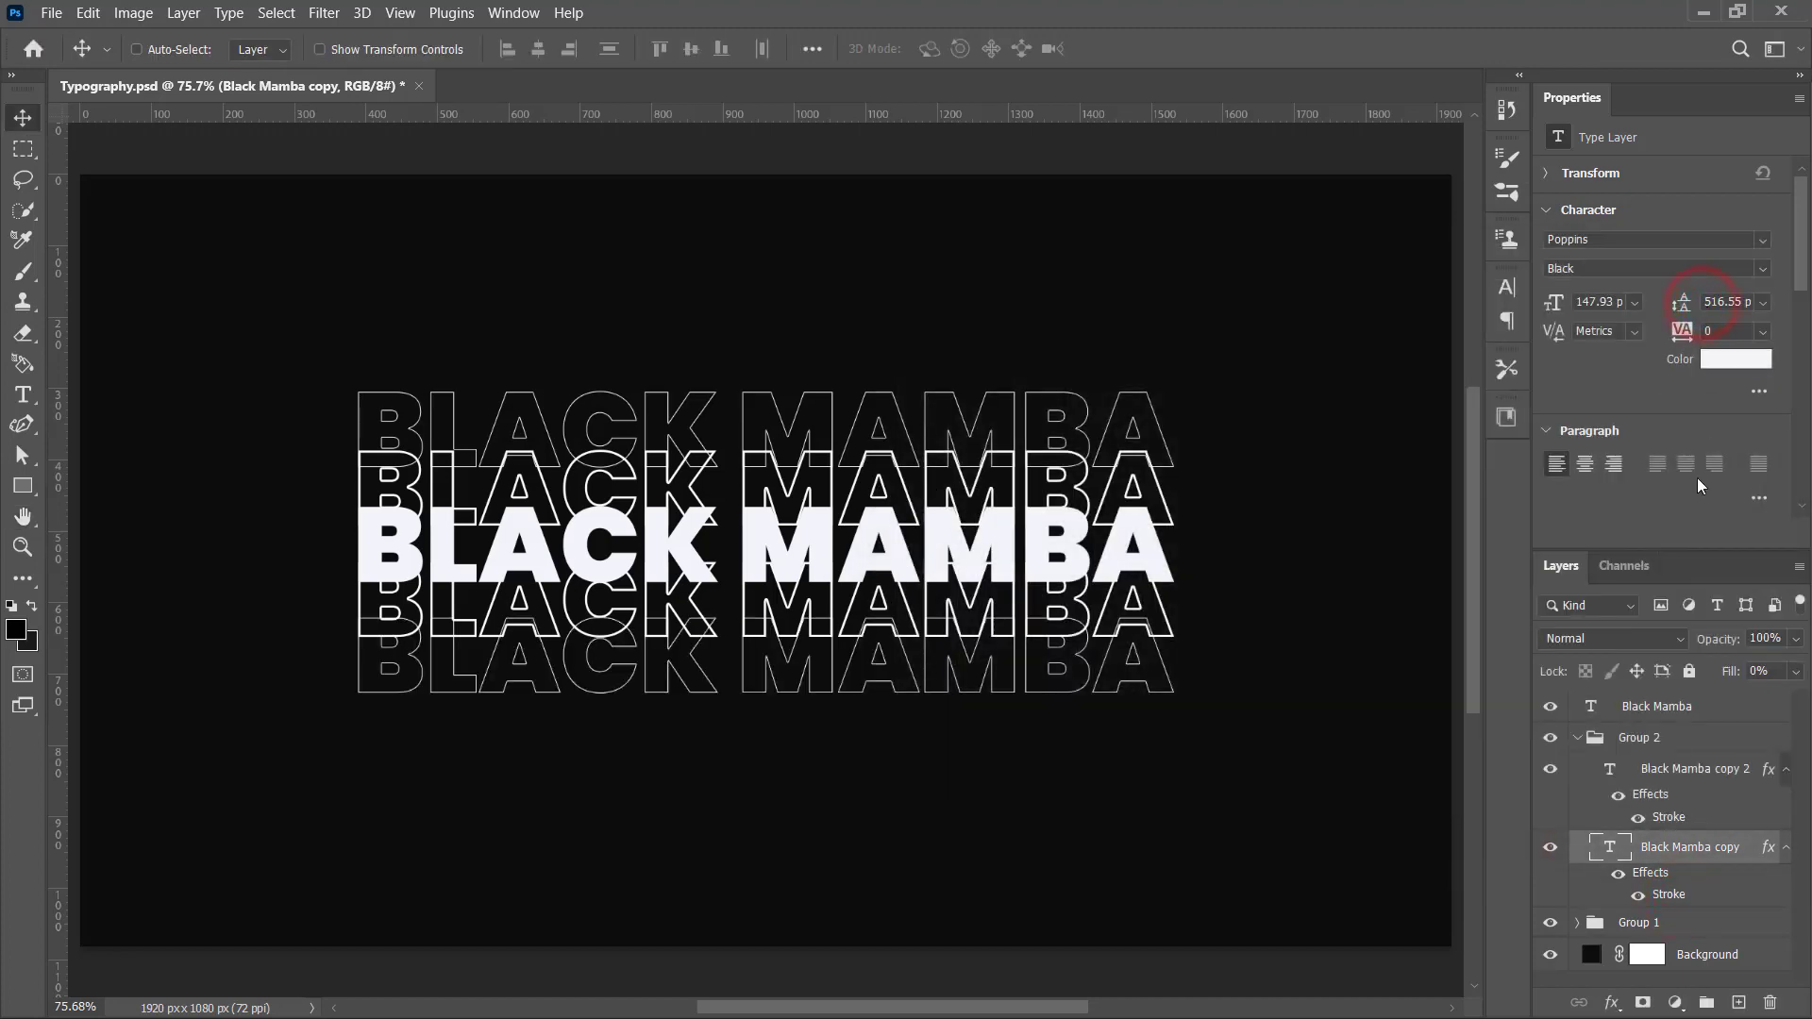
click(1577, 738)
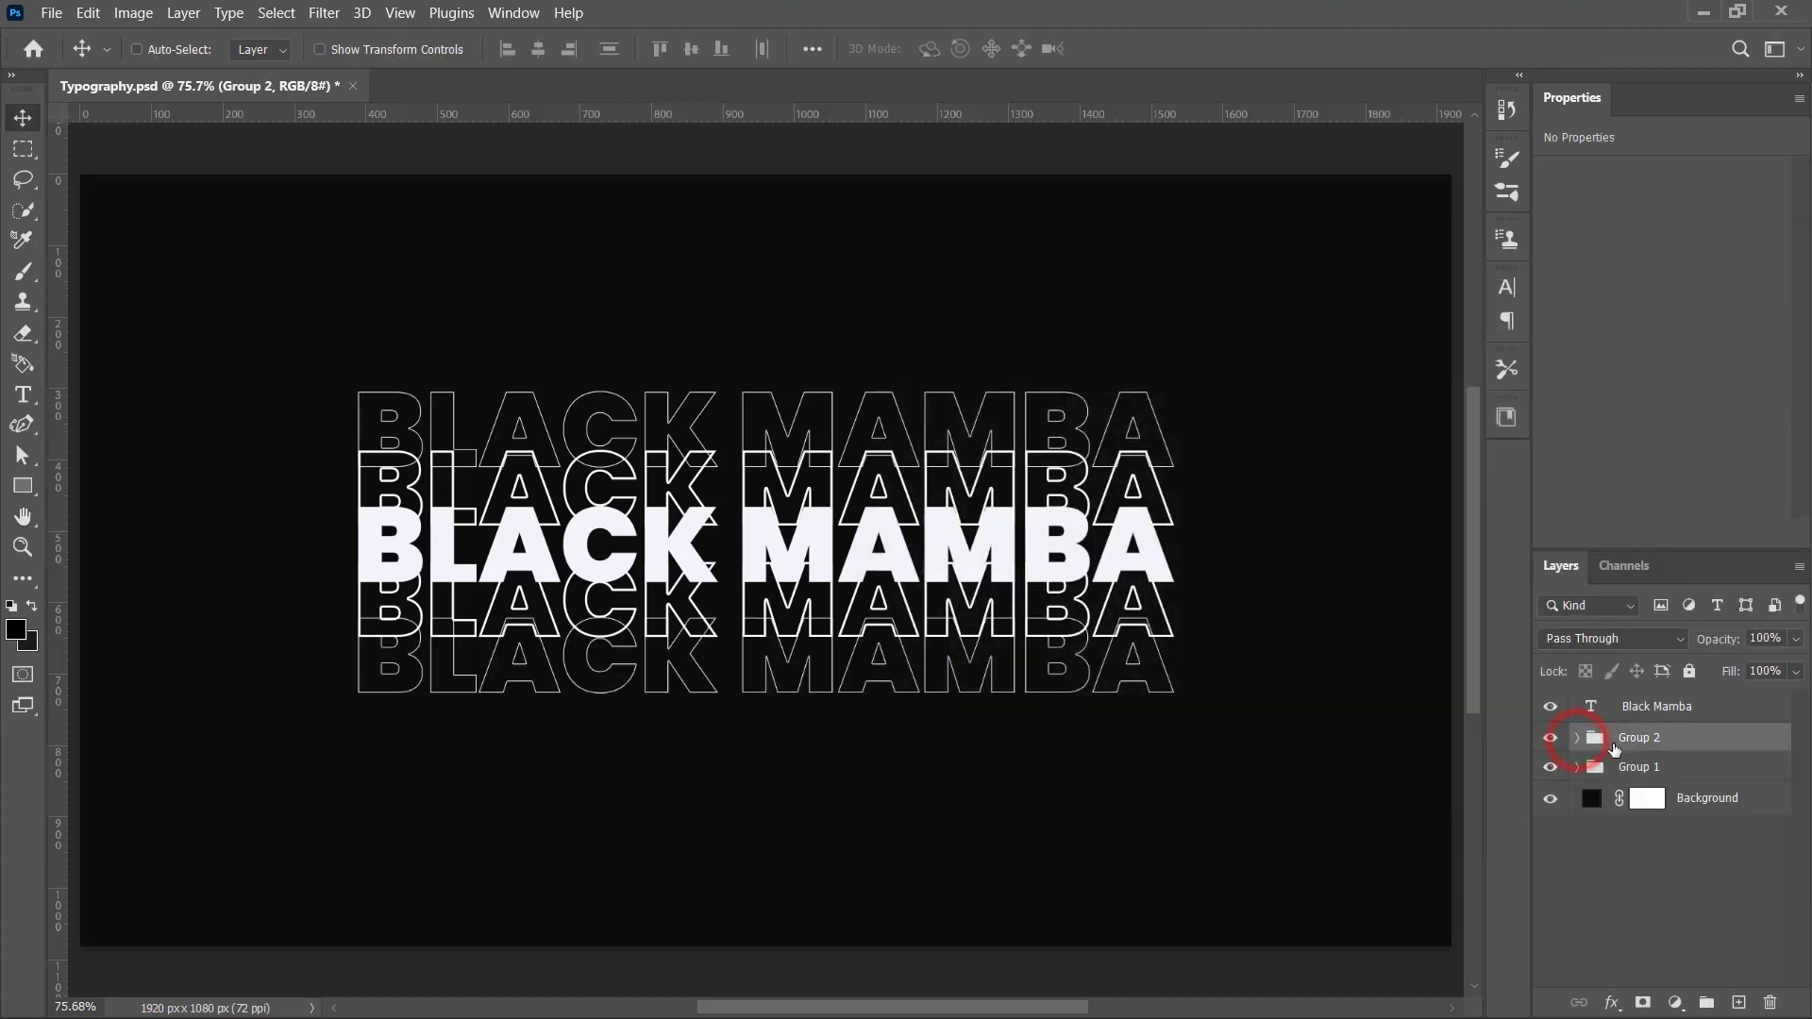
click(1552, 739)
Step: Add a layer mask to Group 1 and set up a 150 px Soft Round brush
click(1545, 772)
click(1549, 768)
click(1590, 772)
click(1644, 1002)
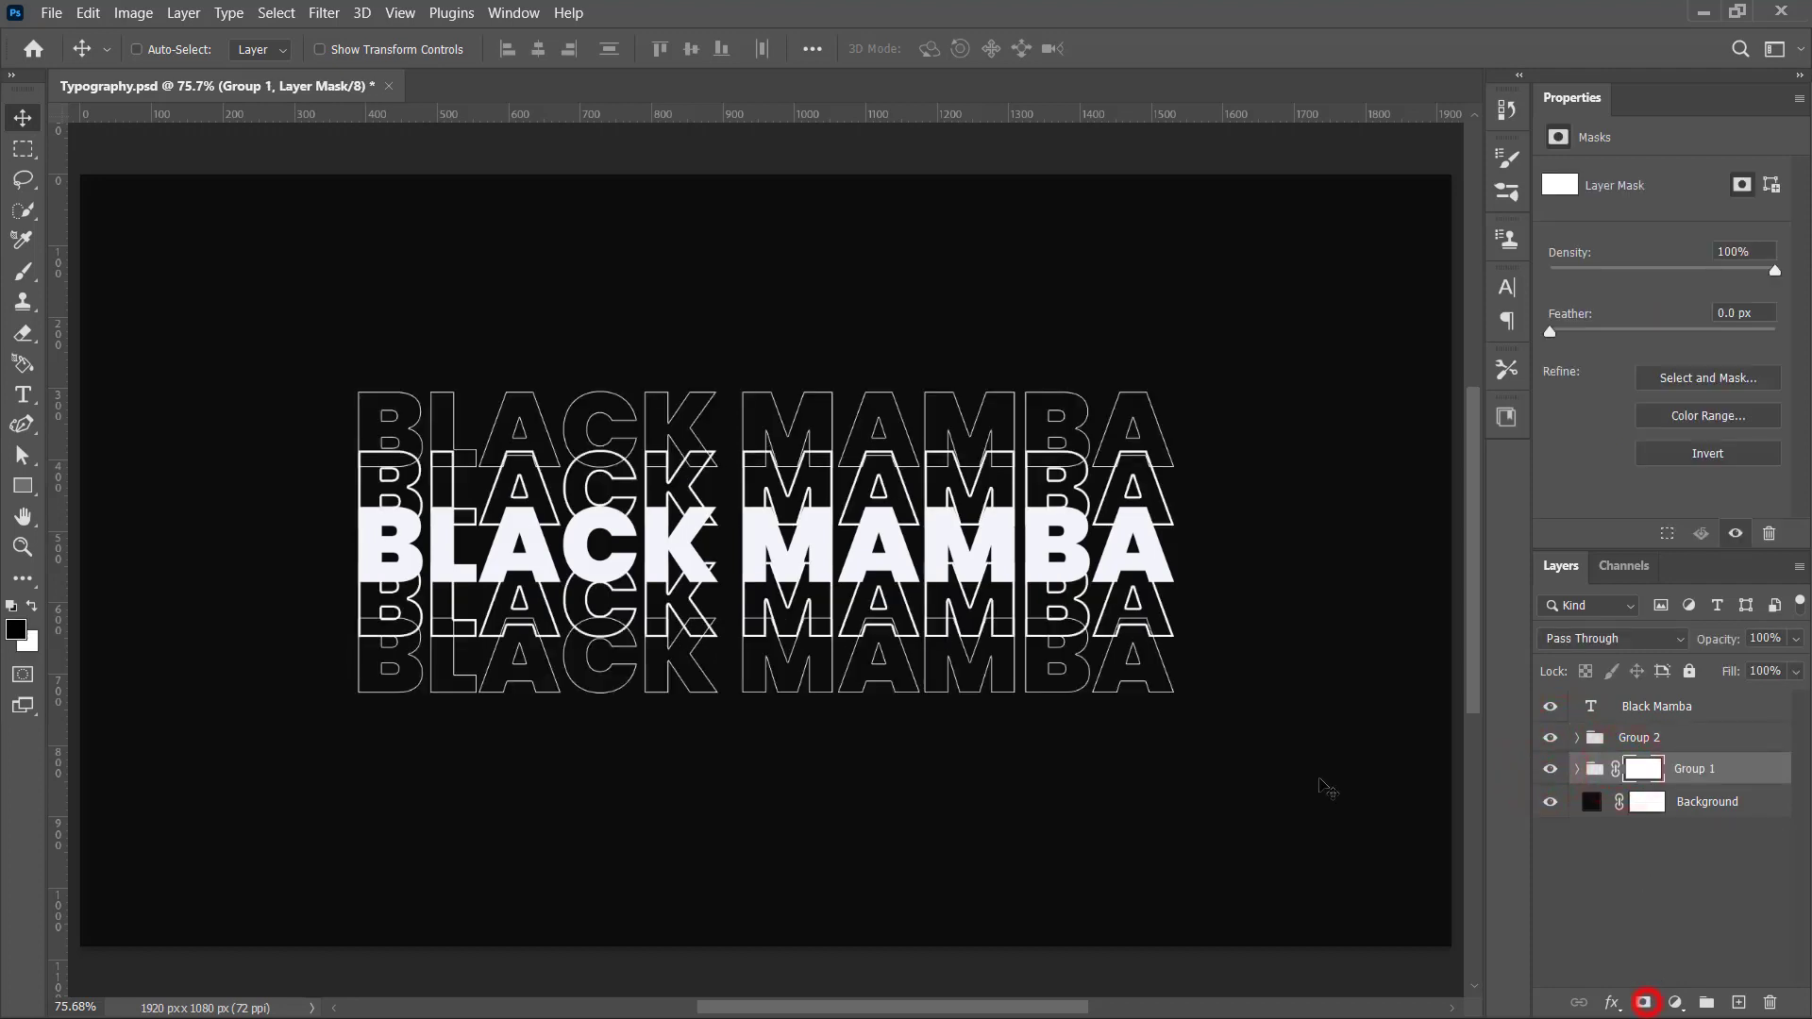
click(16, 277)
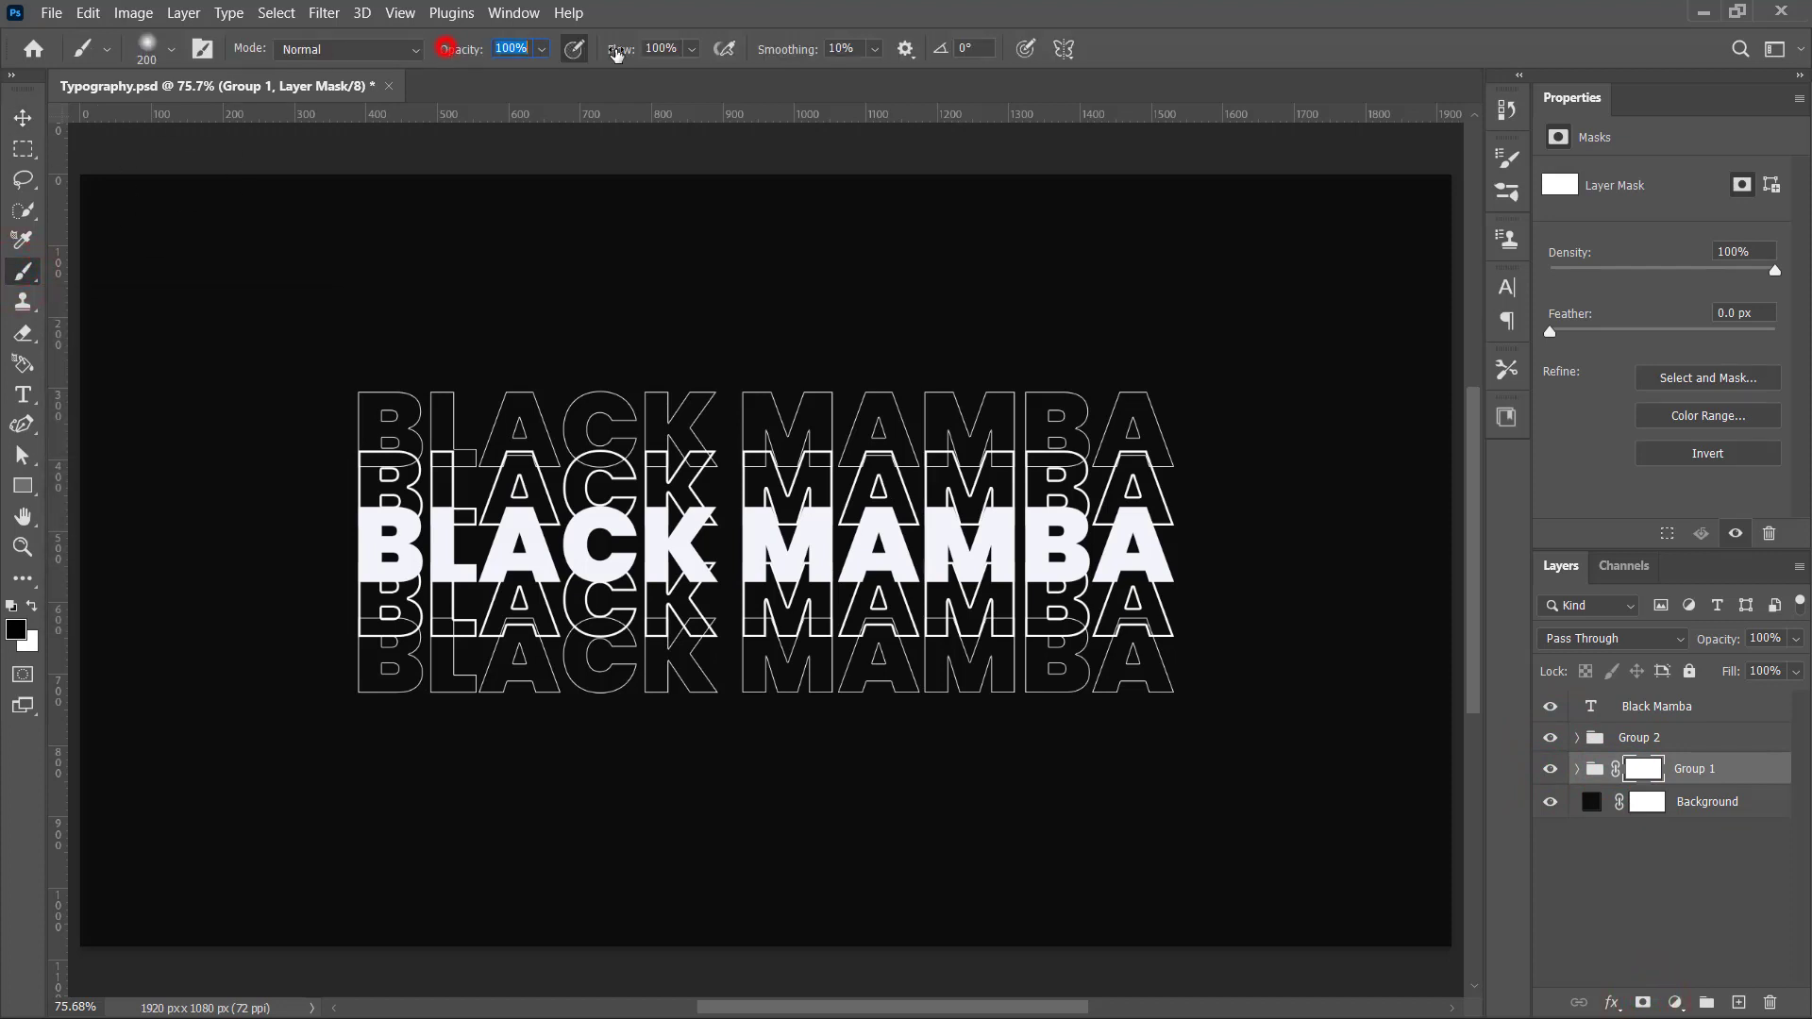
right_click(406, 547)
click(524, 835)
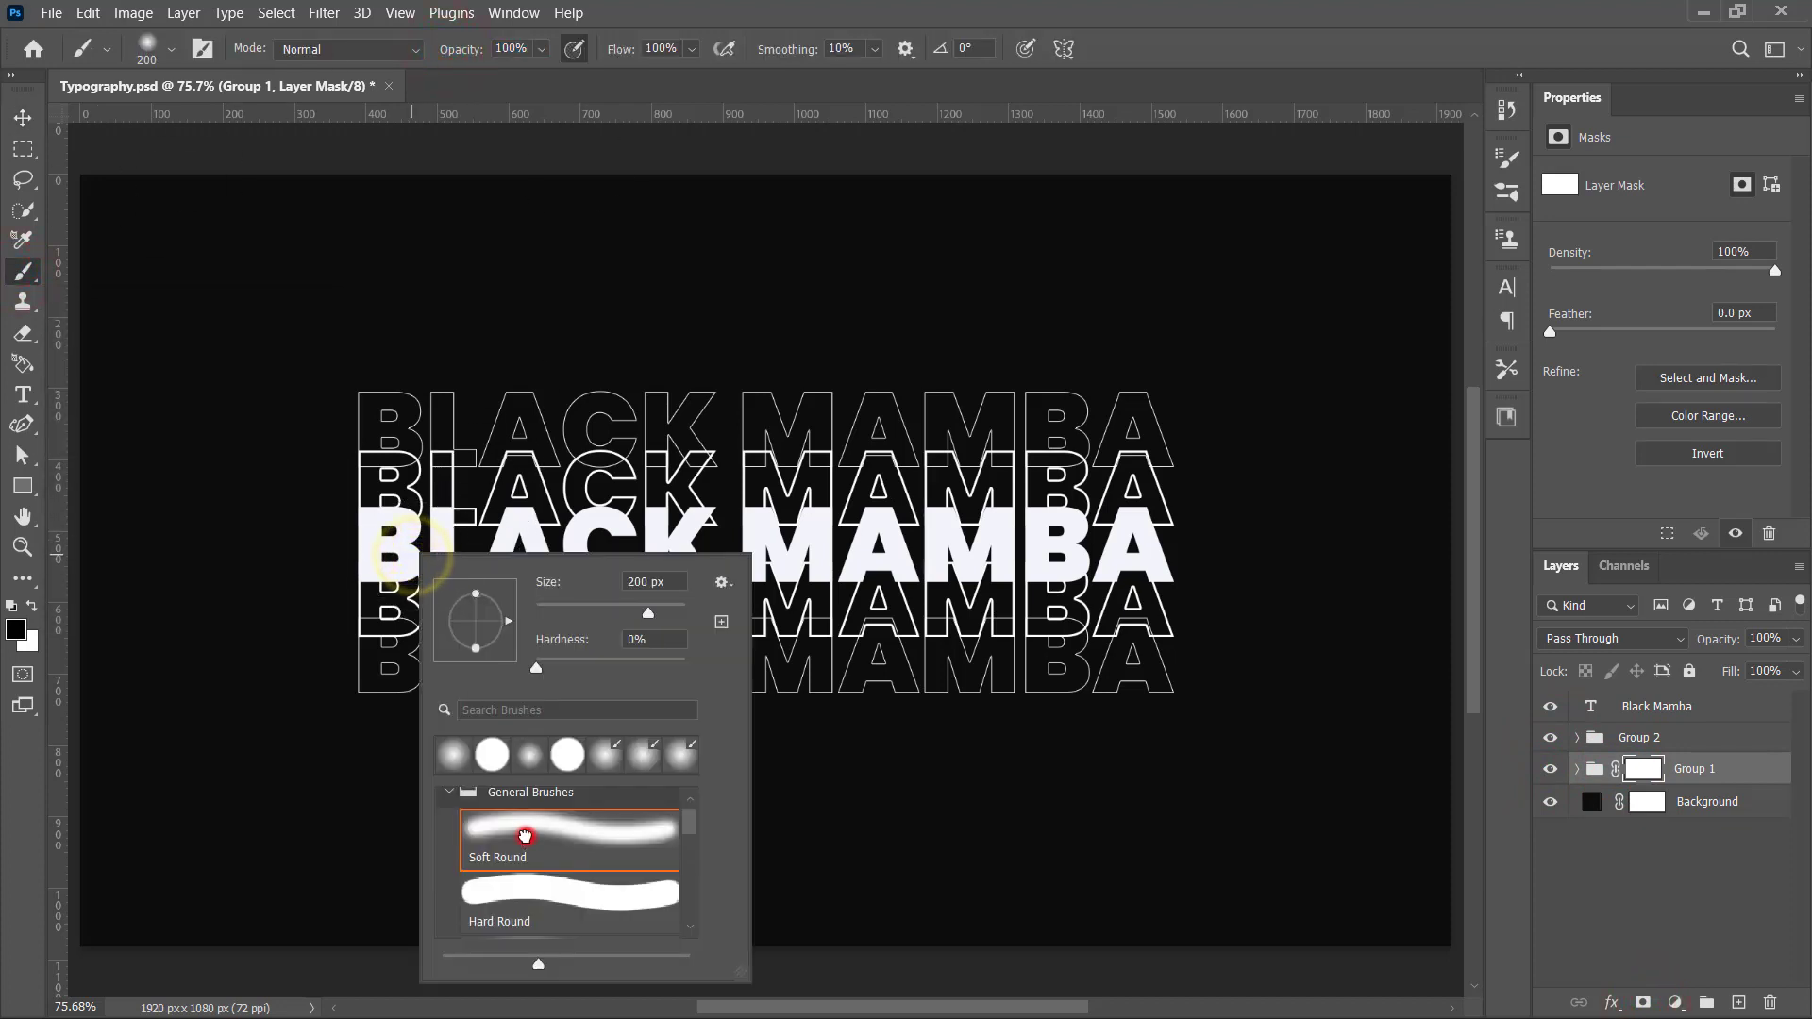
click(524, 835)
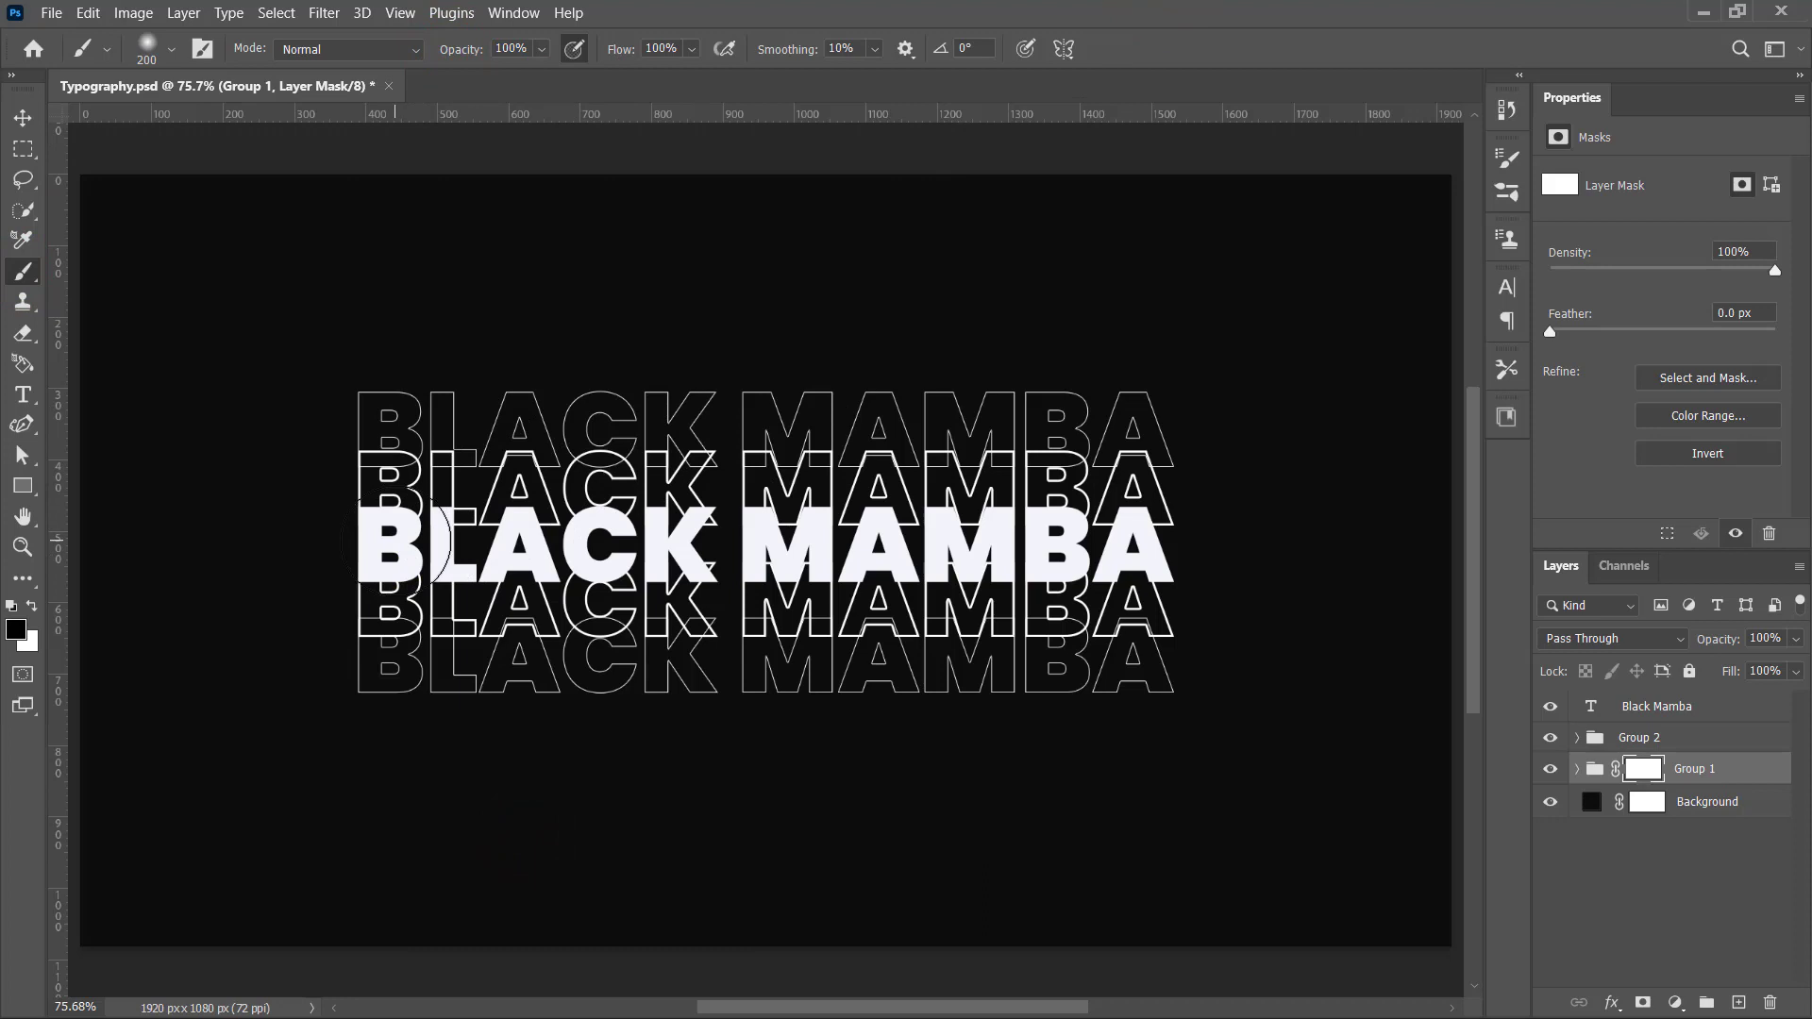
key(bracketleft)
key(bracketleft)
Step: Paint black at 35% opacity on Group 1's mask to fade the inner outline rows
shift+click(380, 545)
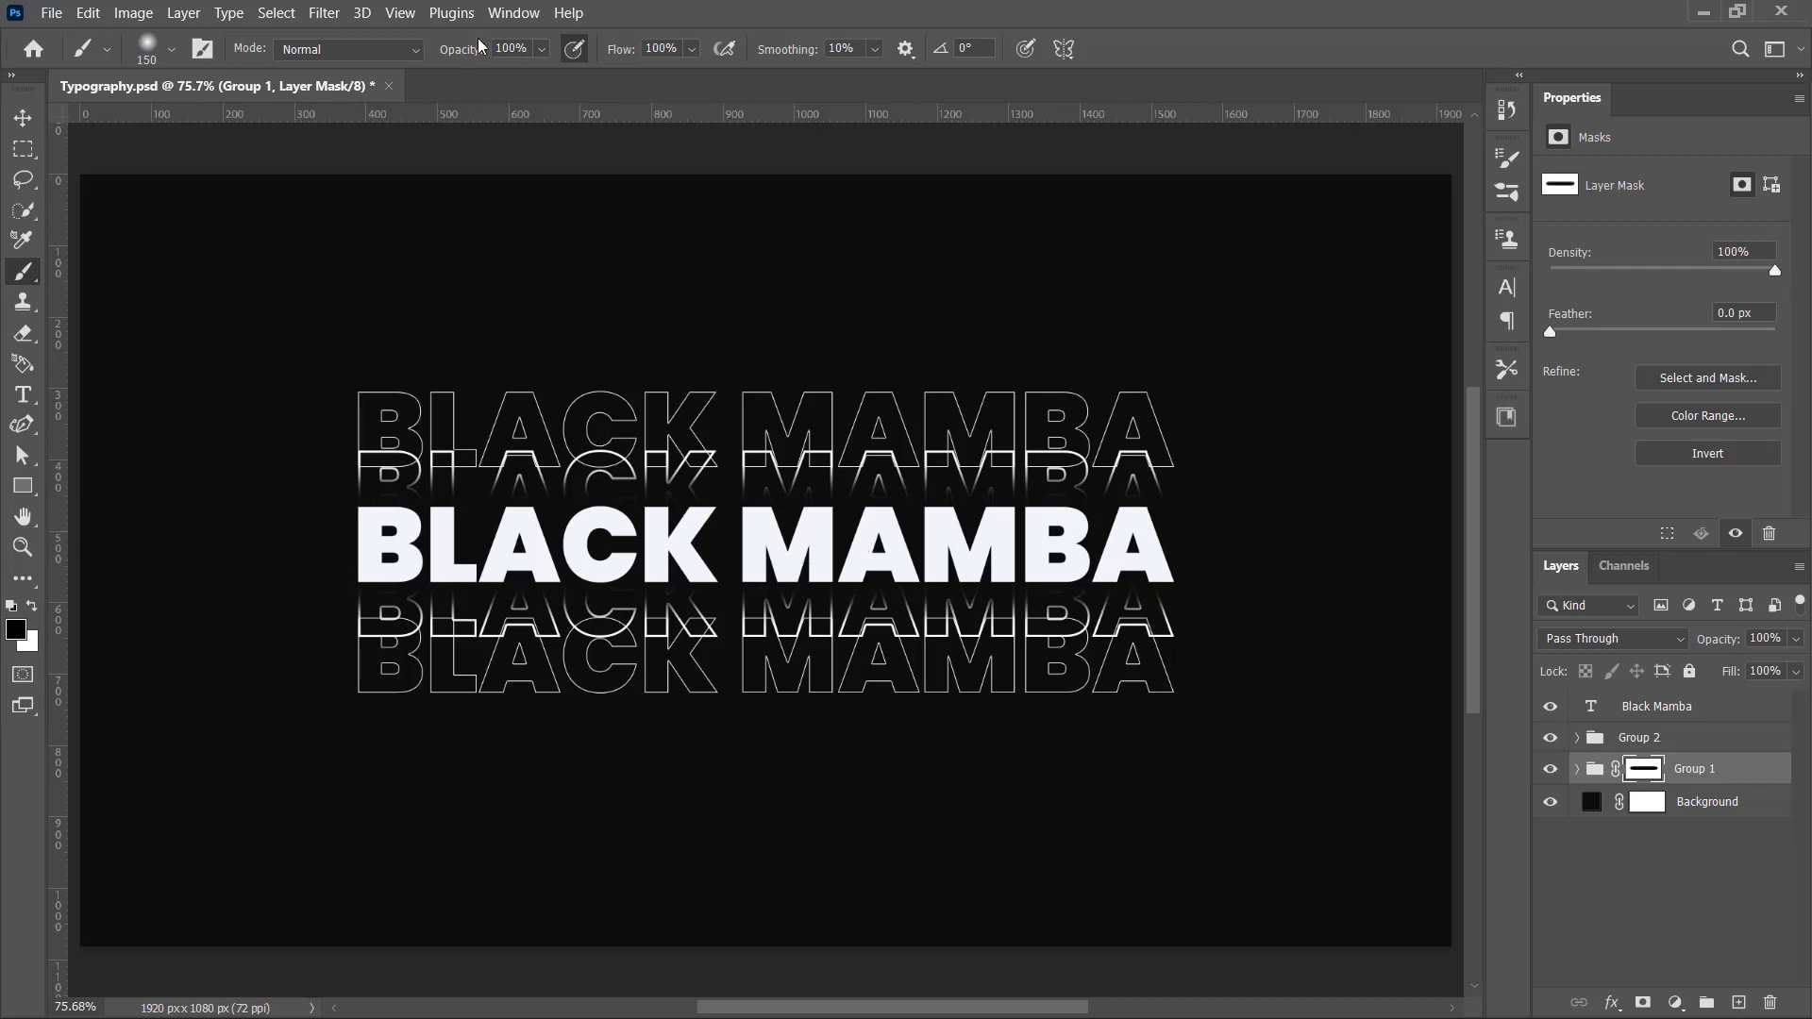
drag(469, 57, 387, 63)
key(bracketright)
key(bracketright)
key(bracketright)
drag(366, 545, 337, 555)
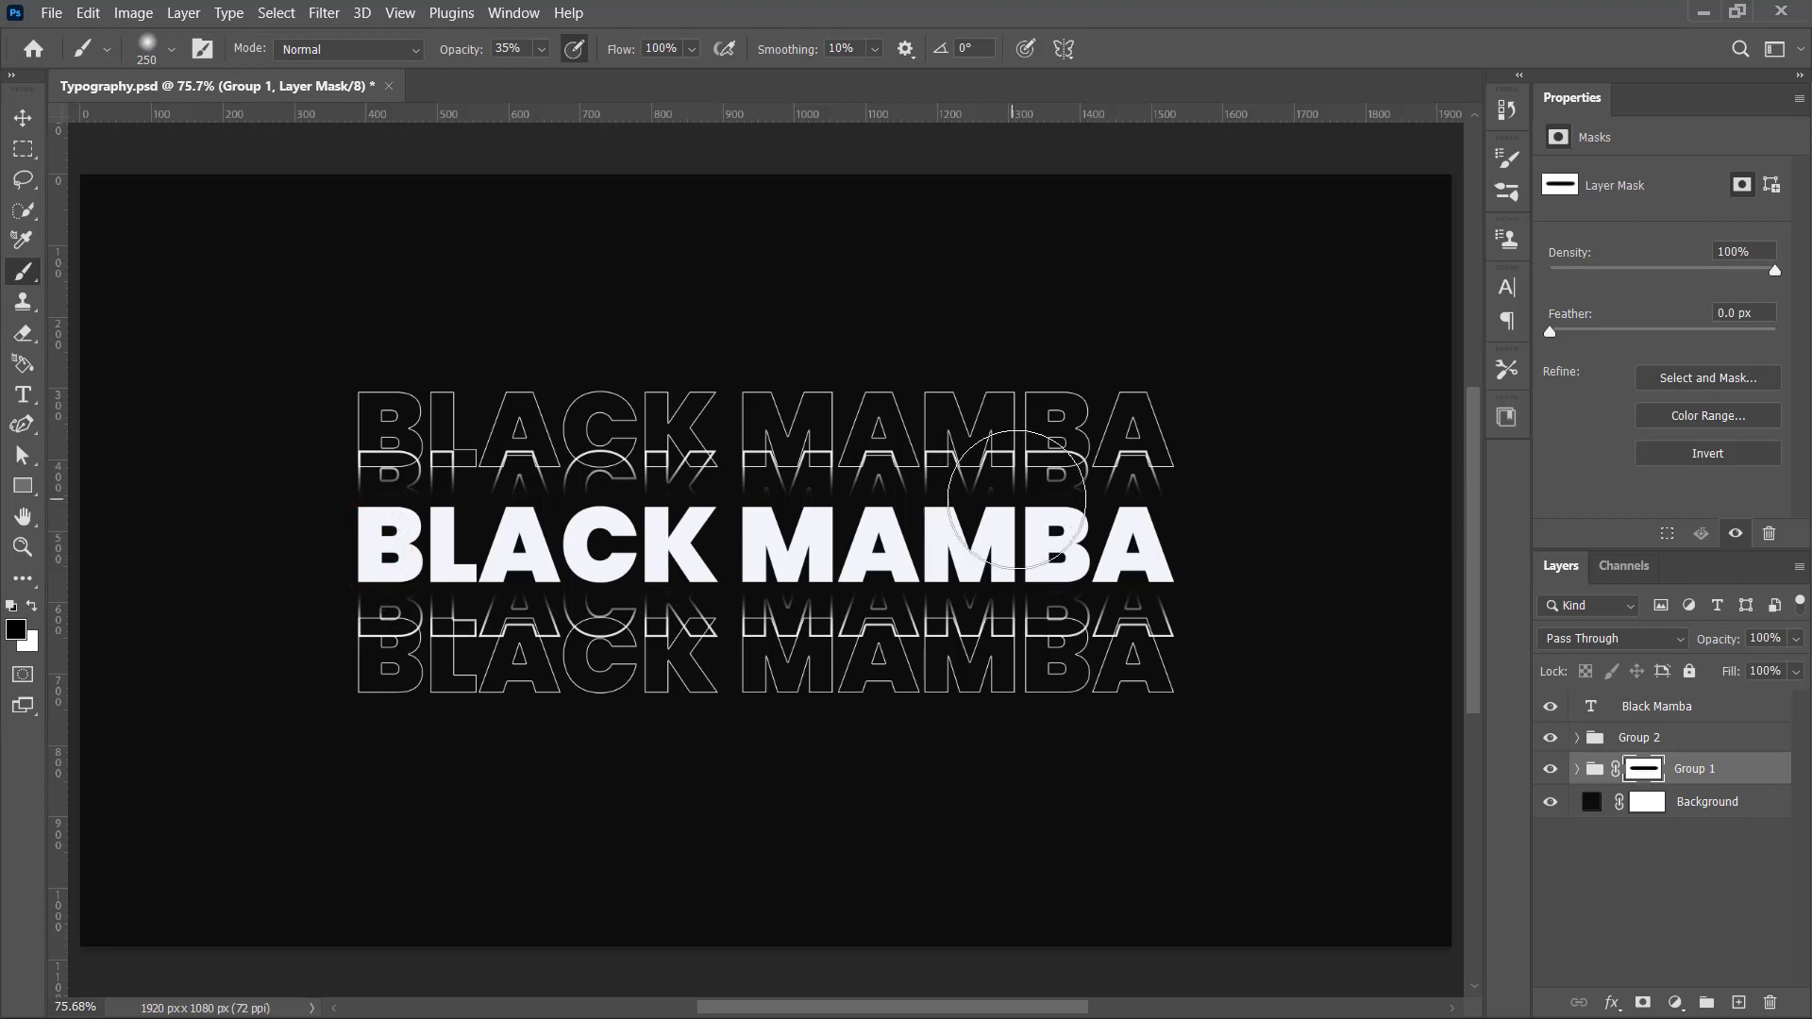
click(1625, 743)
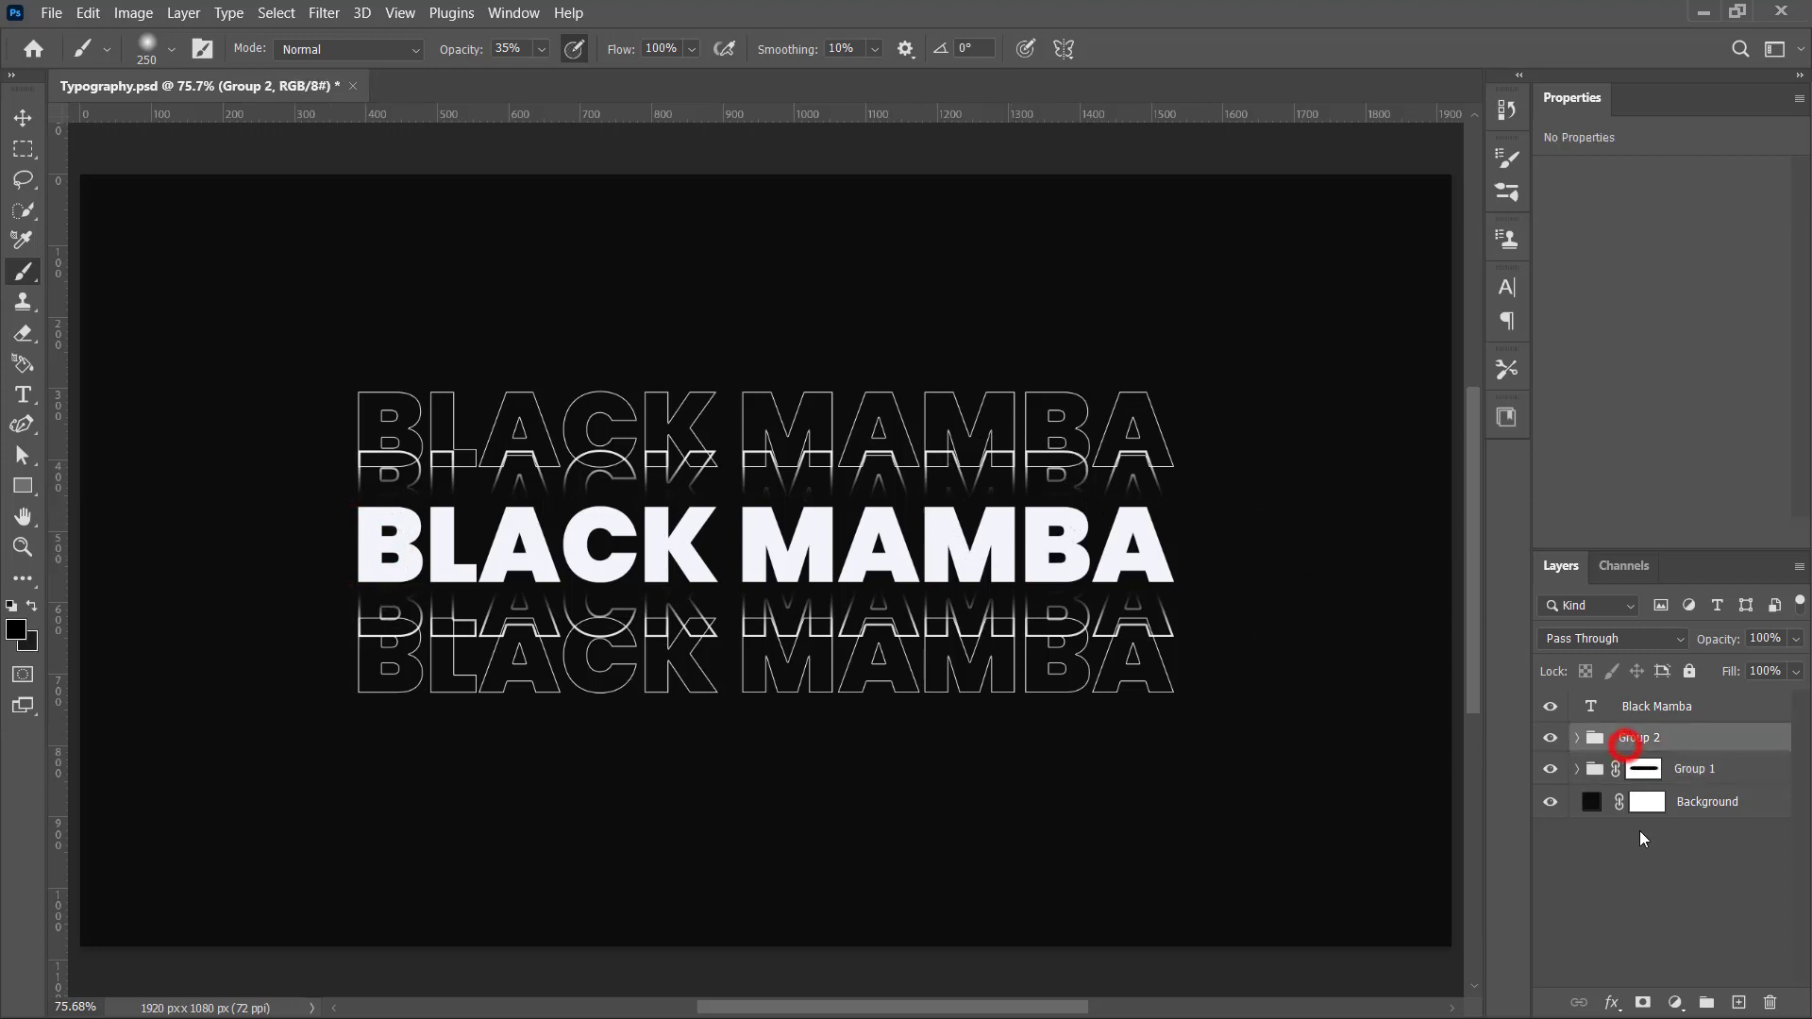
Step: Add a mask to Group 2 and dab black at 100% opacity with a 300 px brush
click(1643, 1002)
drag(460, 54, 705, 71)
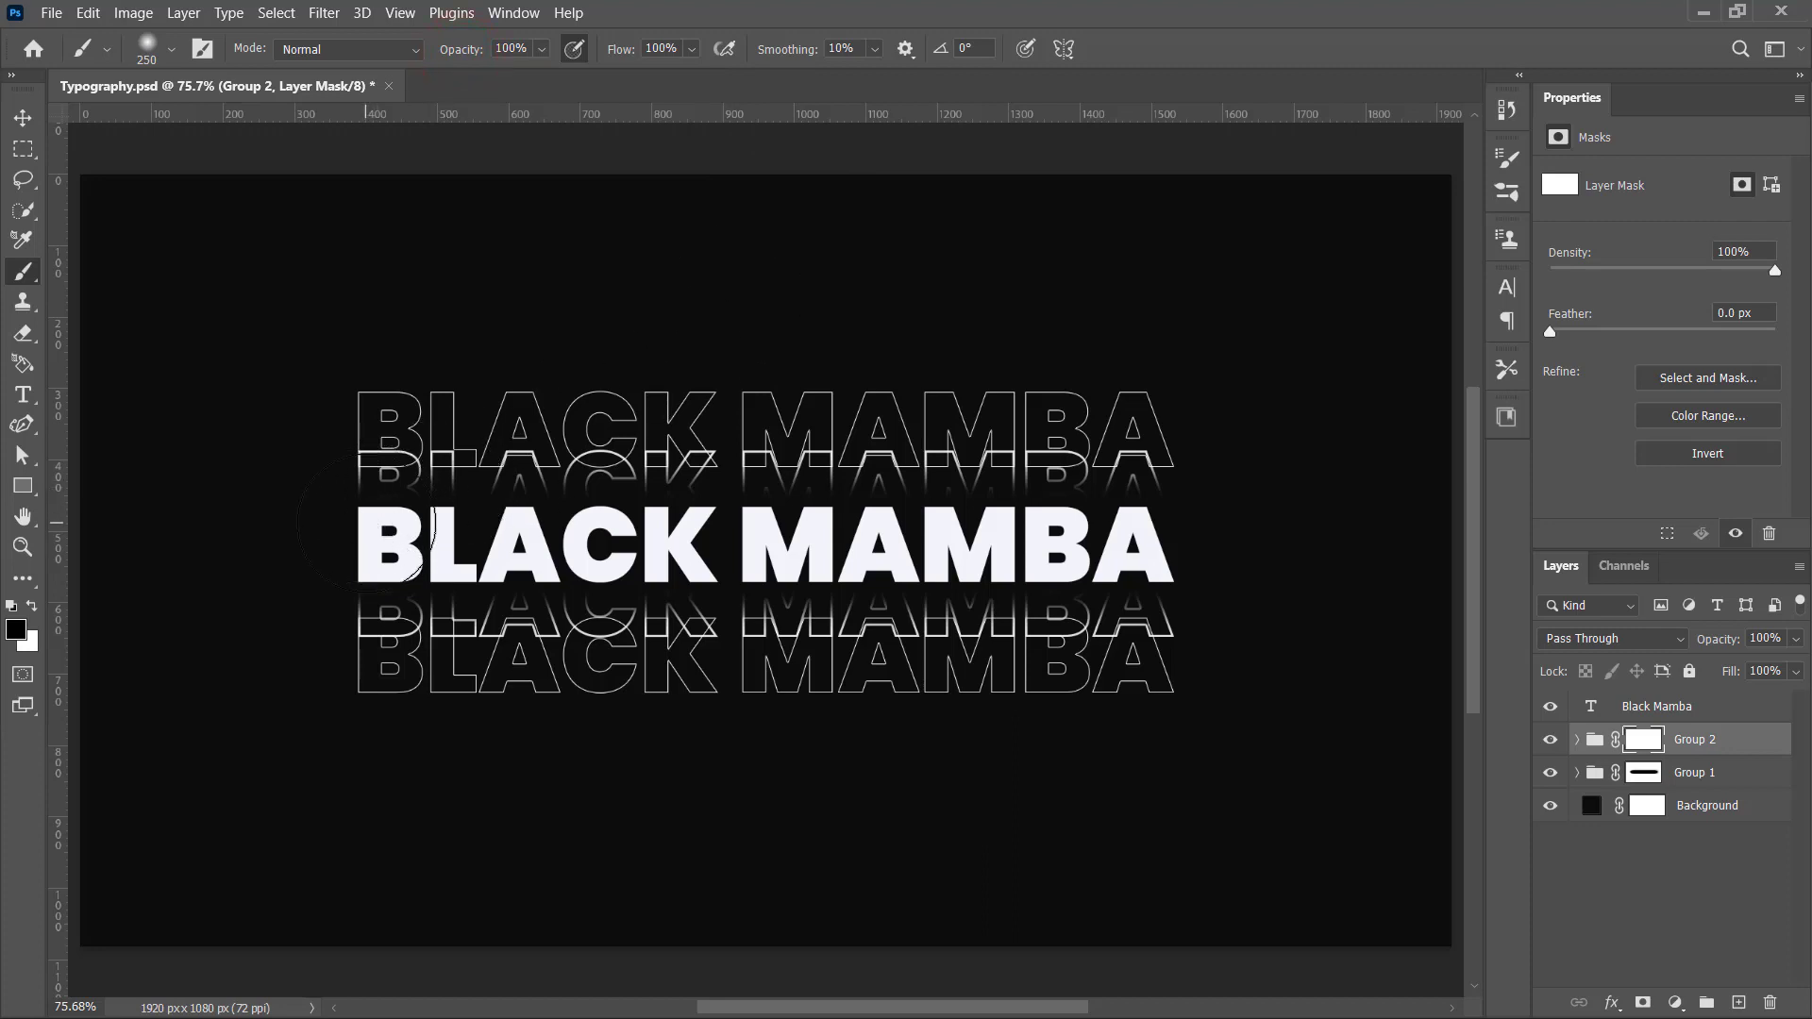
key(bracketright)
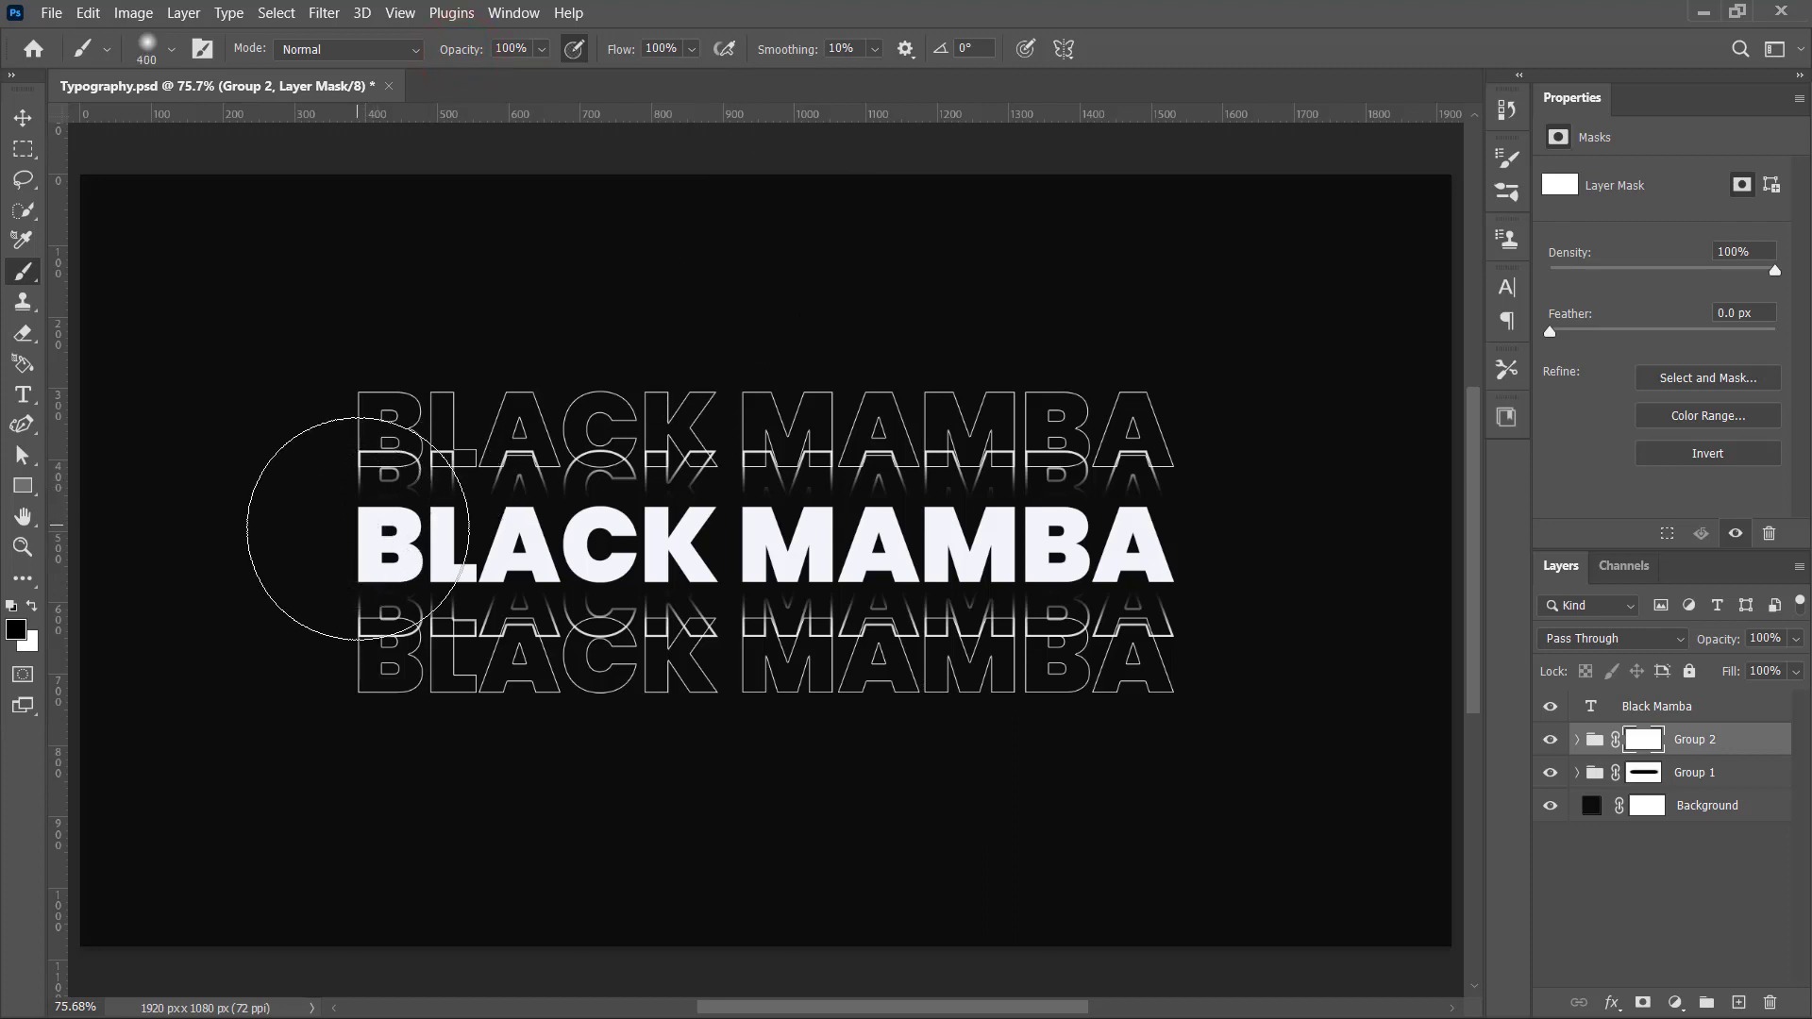
click(356, 538)
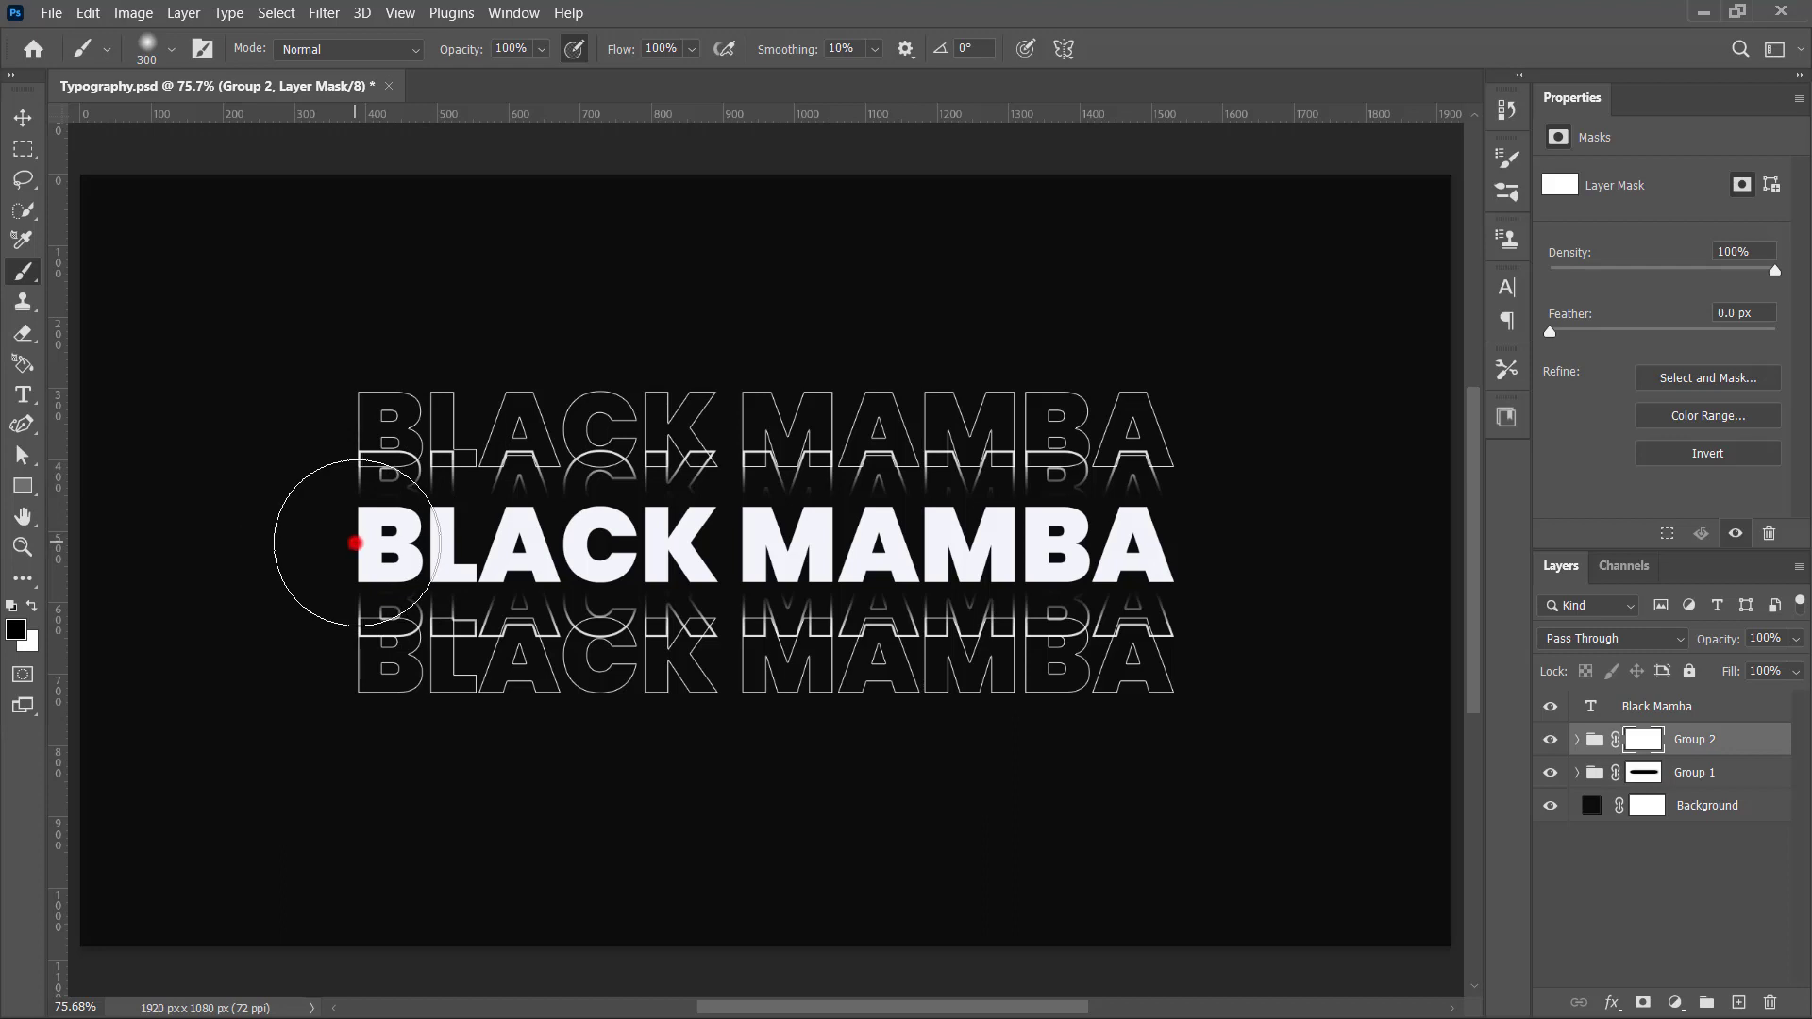
click(369, 536)
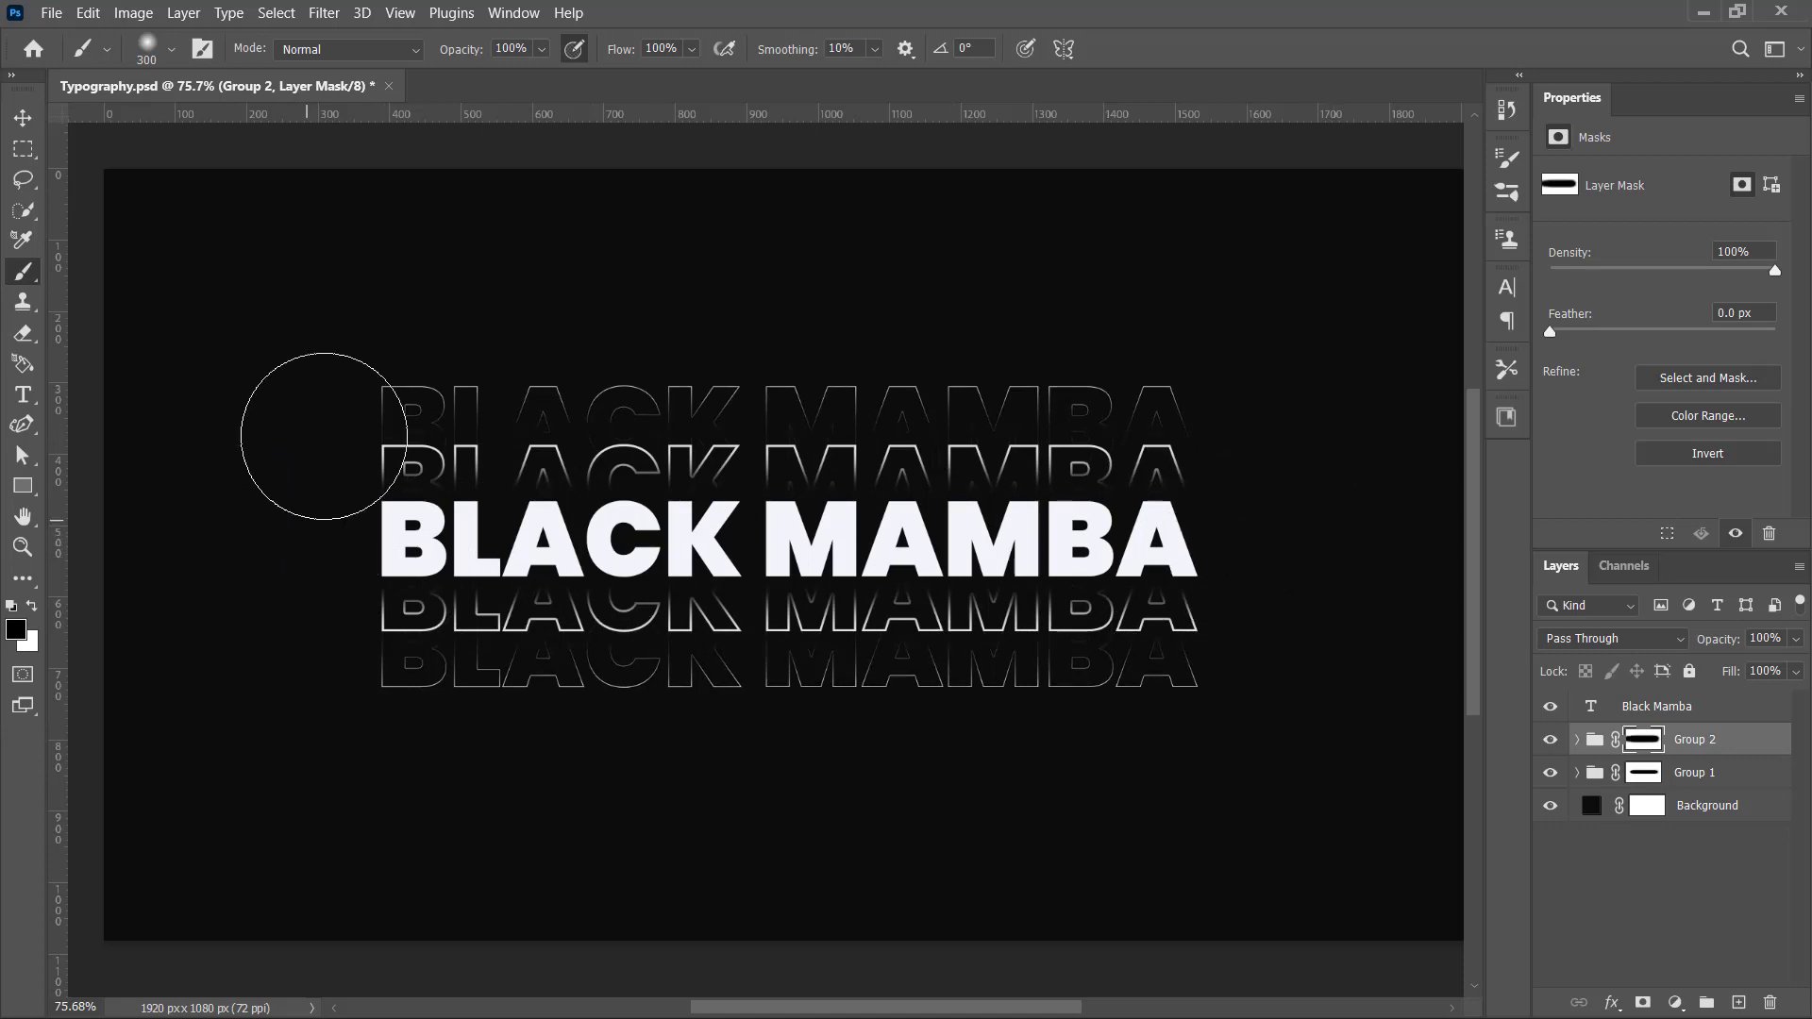
Step: Paint white at 80% opacity across the text to restore part of Group 2's outlines
click(32, 607)
drag(463, 48, 442, 48)
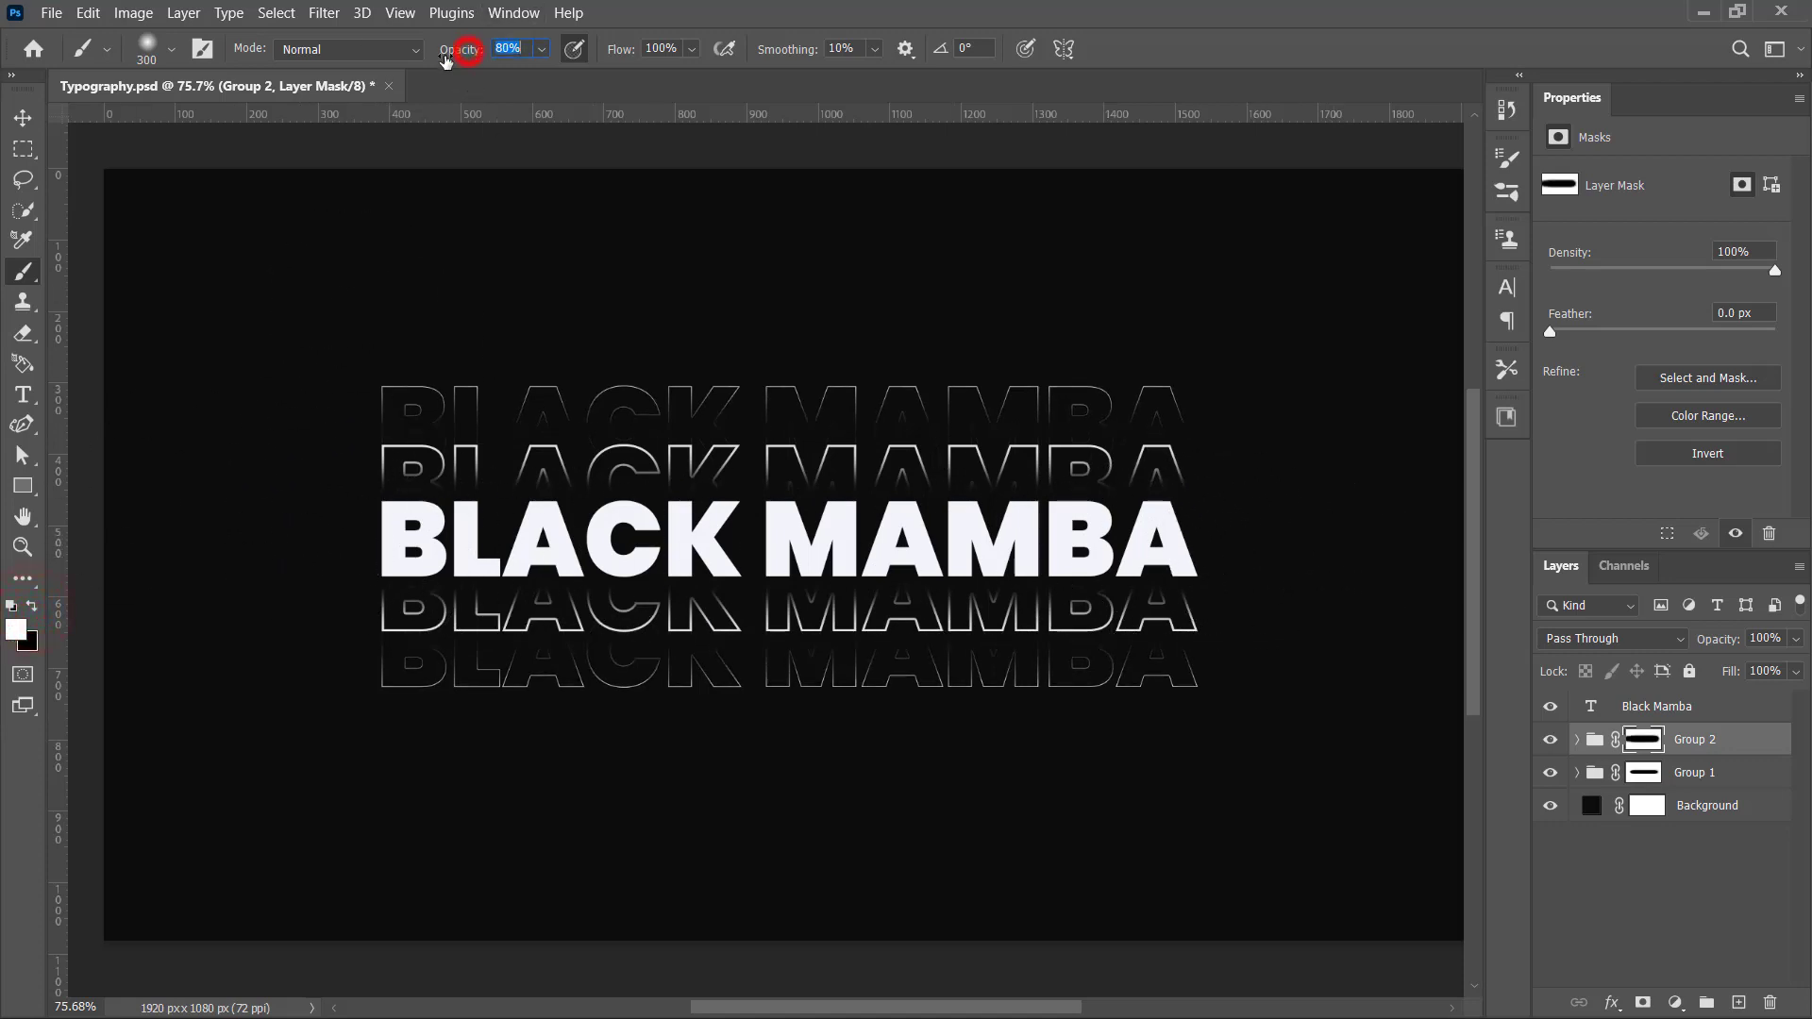
drag(386, 516, 1218, 515)
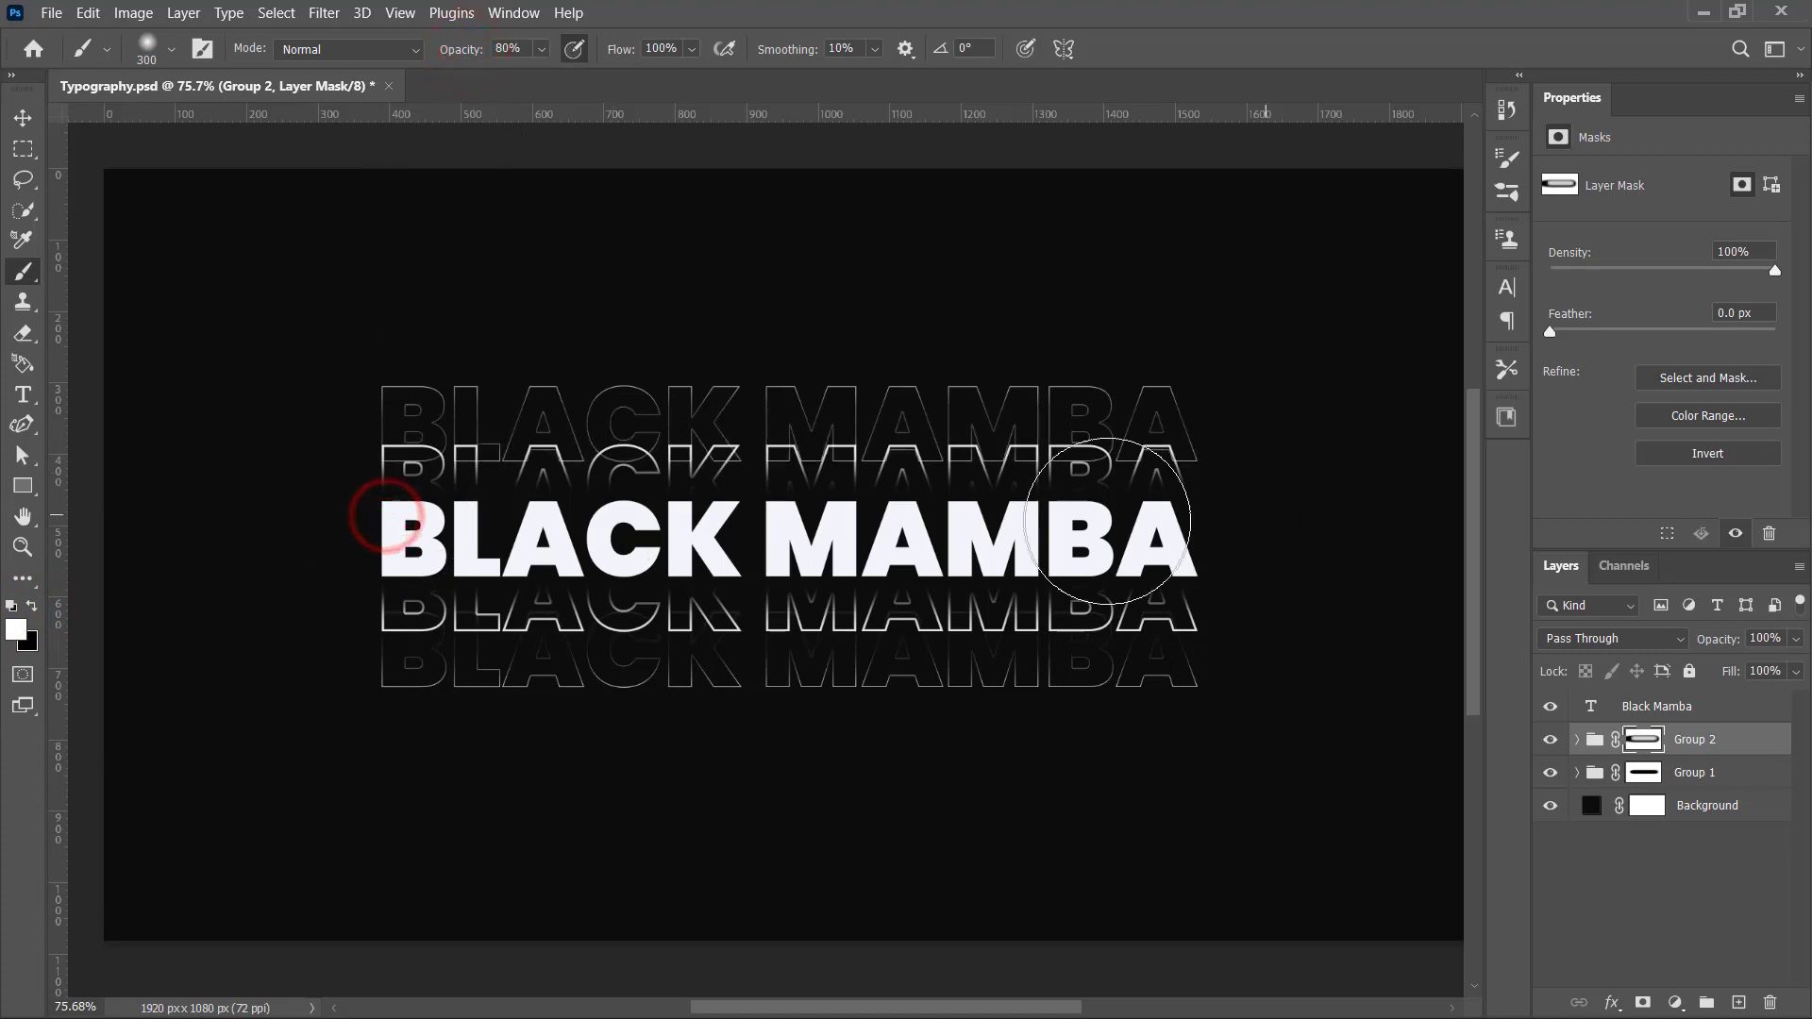
drag(463, 48, 483, 48)
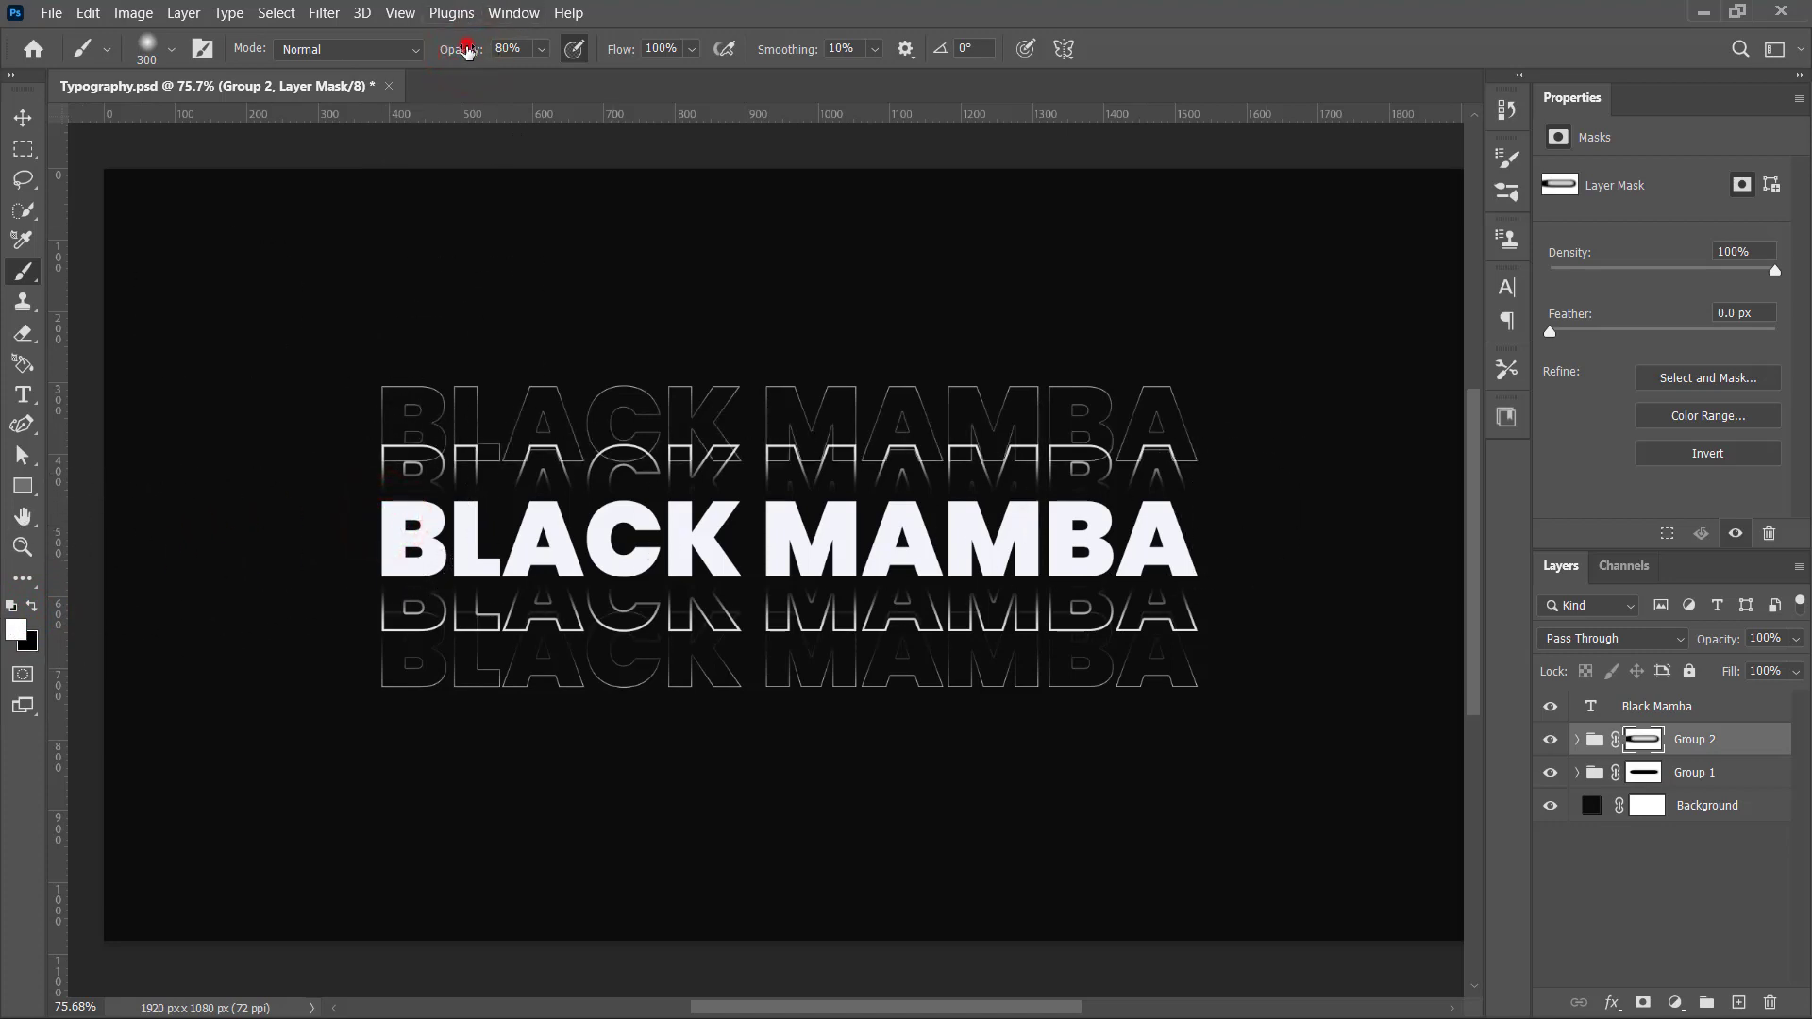
Step: Fade Group 2's outlines near the first letter with a 250 px black brush at 47% opacity
click(32, 607)
key(bracketleft)
drag(396, 536, 441, 533)
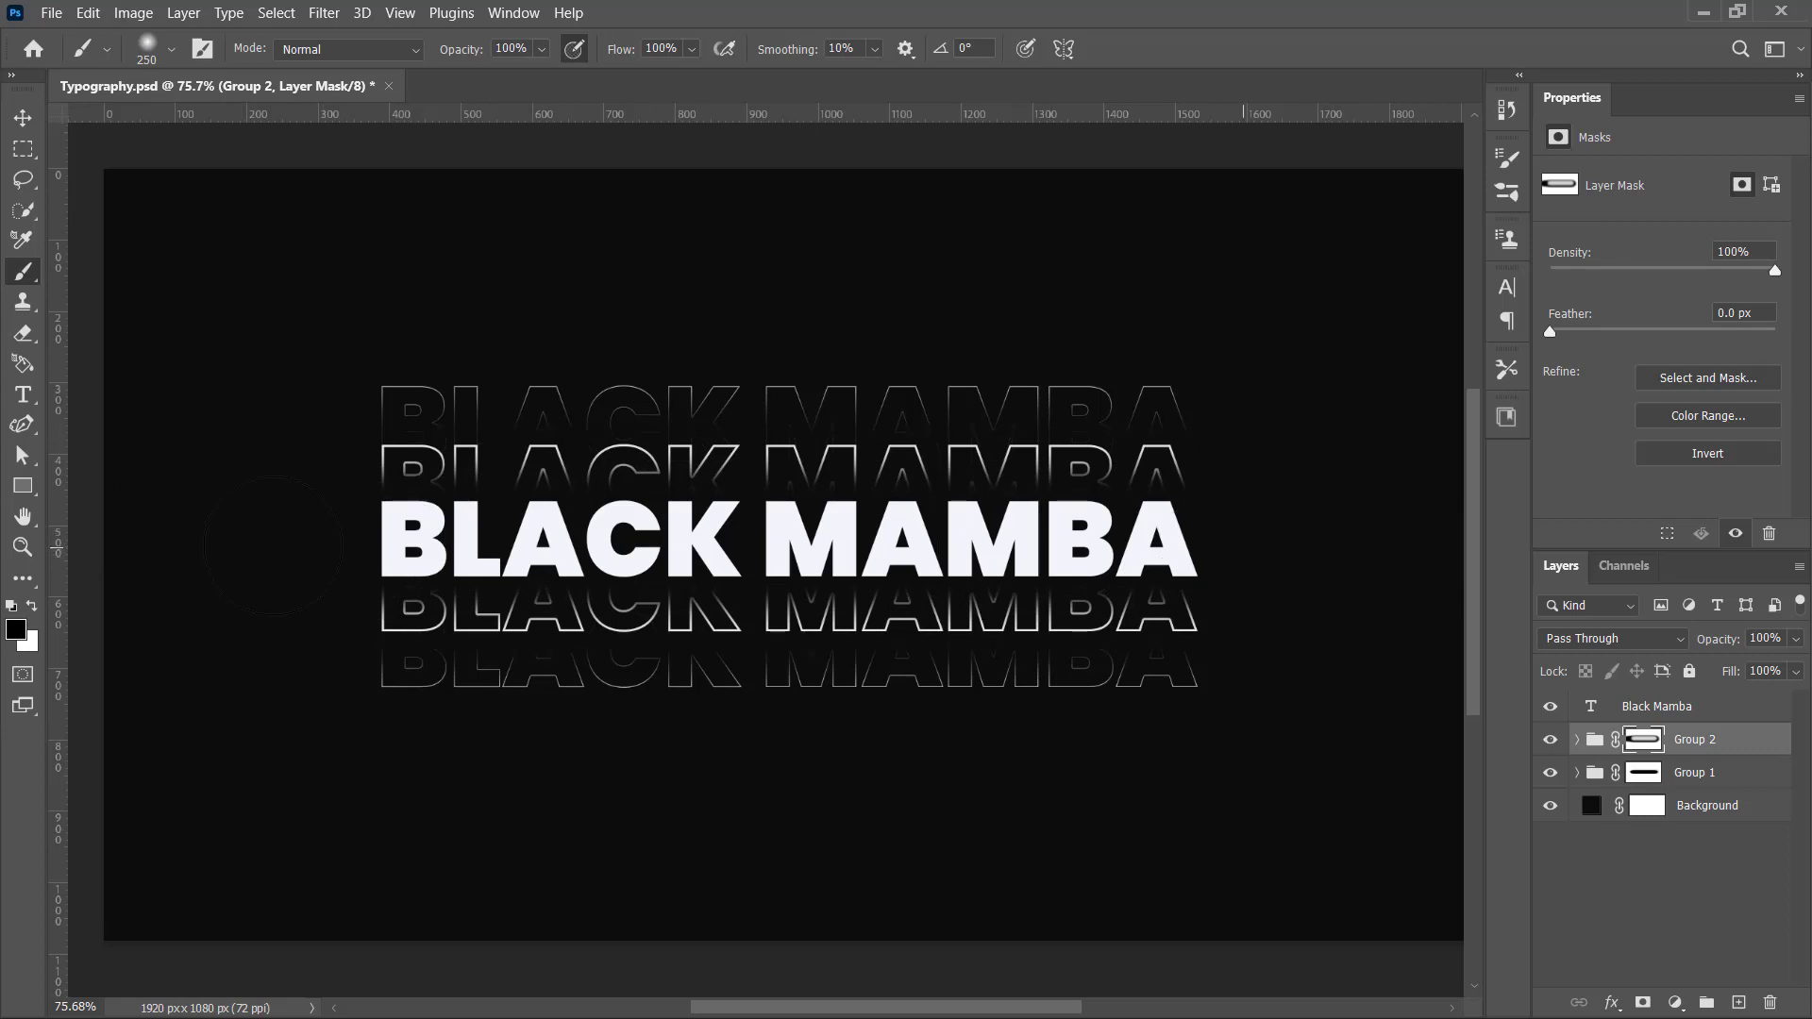
drag(466, 50, 413, 59)
click(405, 534)
key(bracketright)
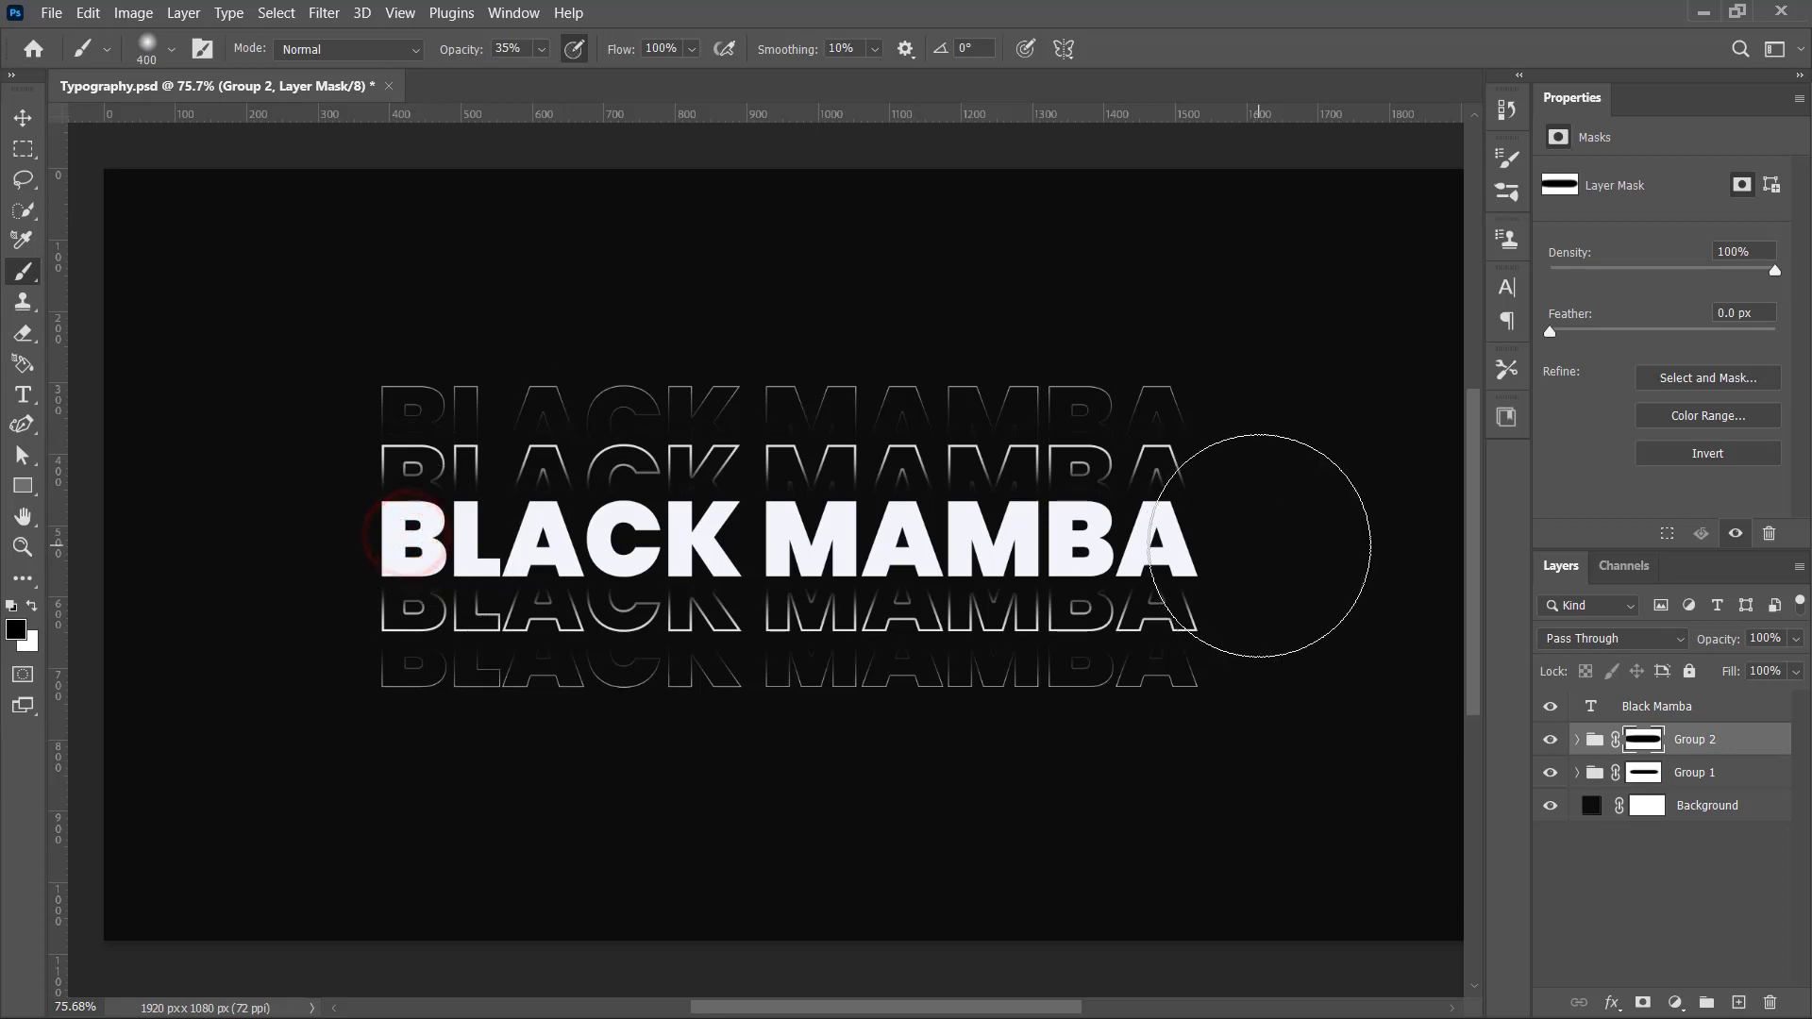
Step: Combine Group 1 and Group 2 into Group 3
key(v)
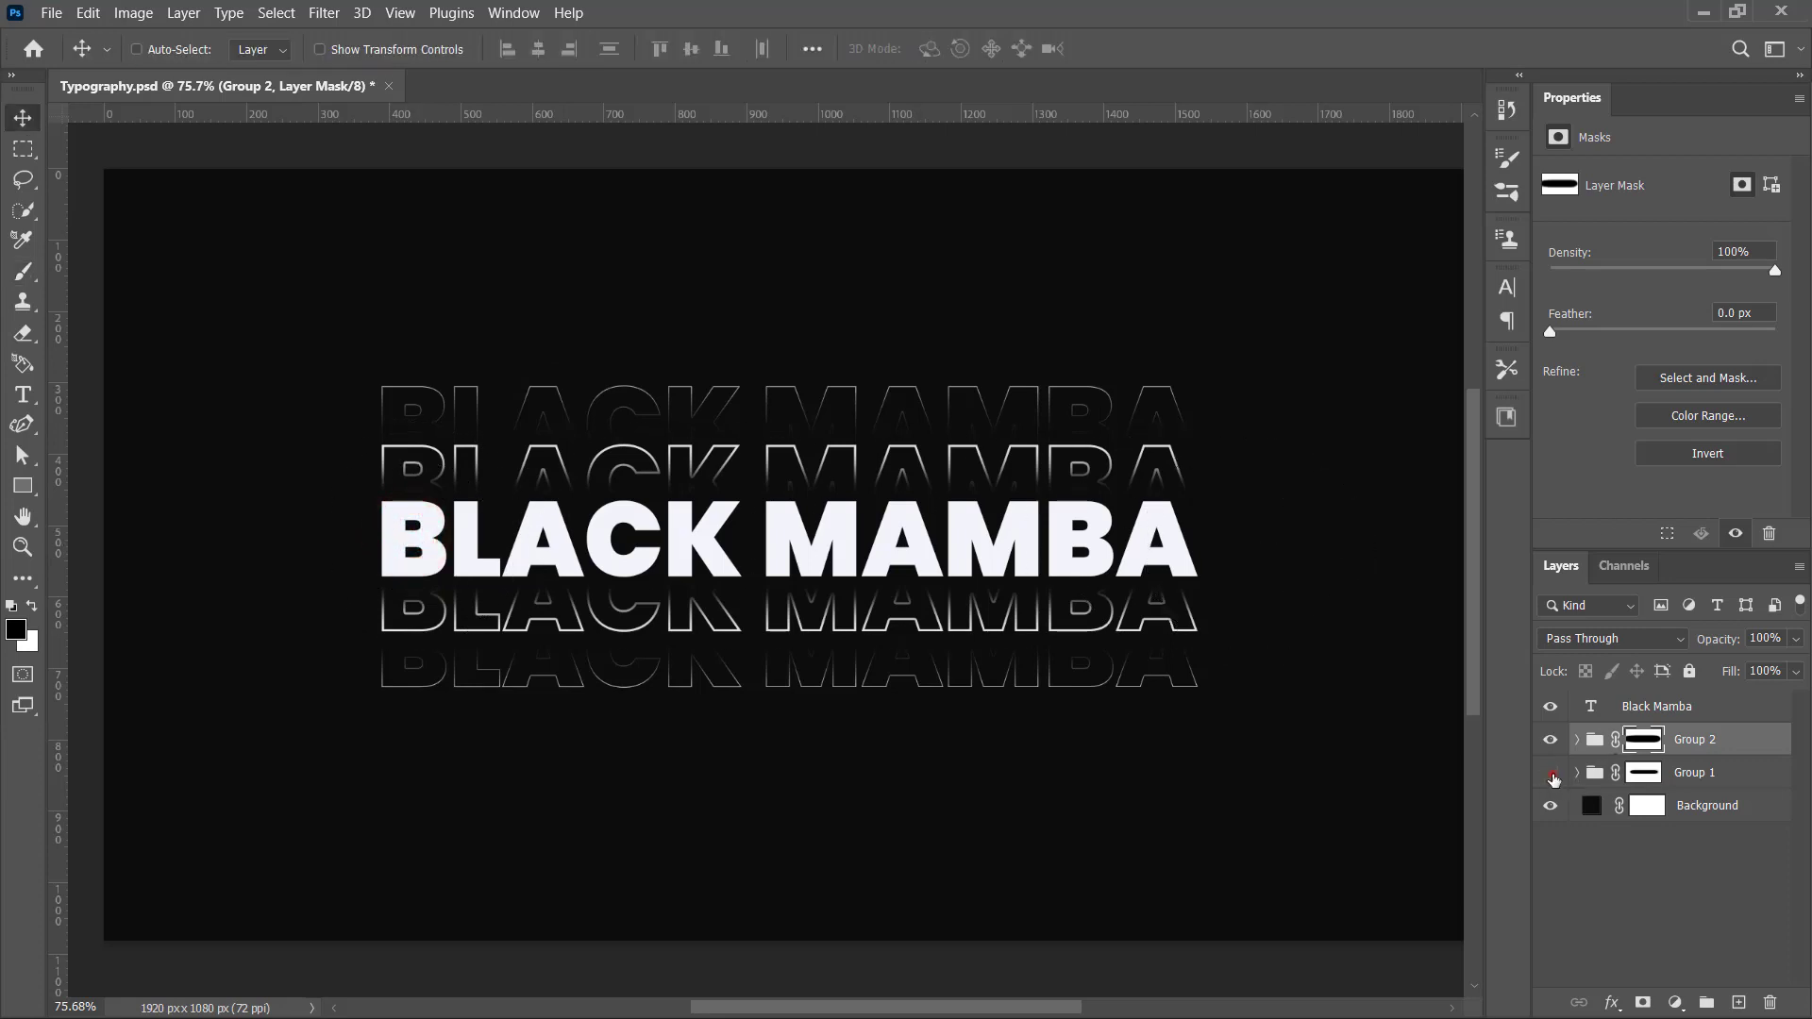
click(1551, 774)
click(1551, 708)
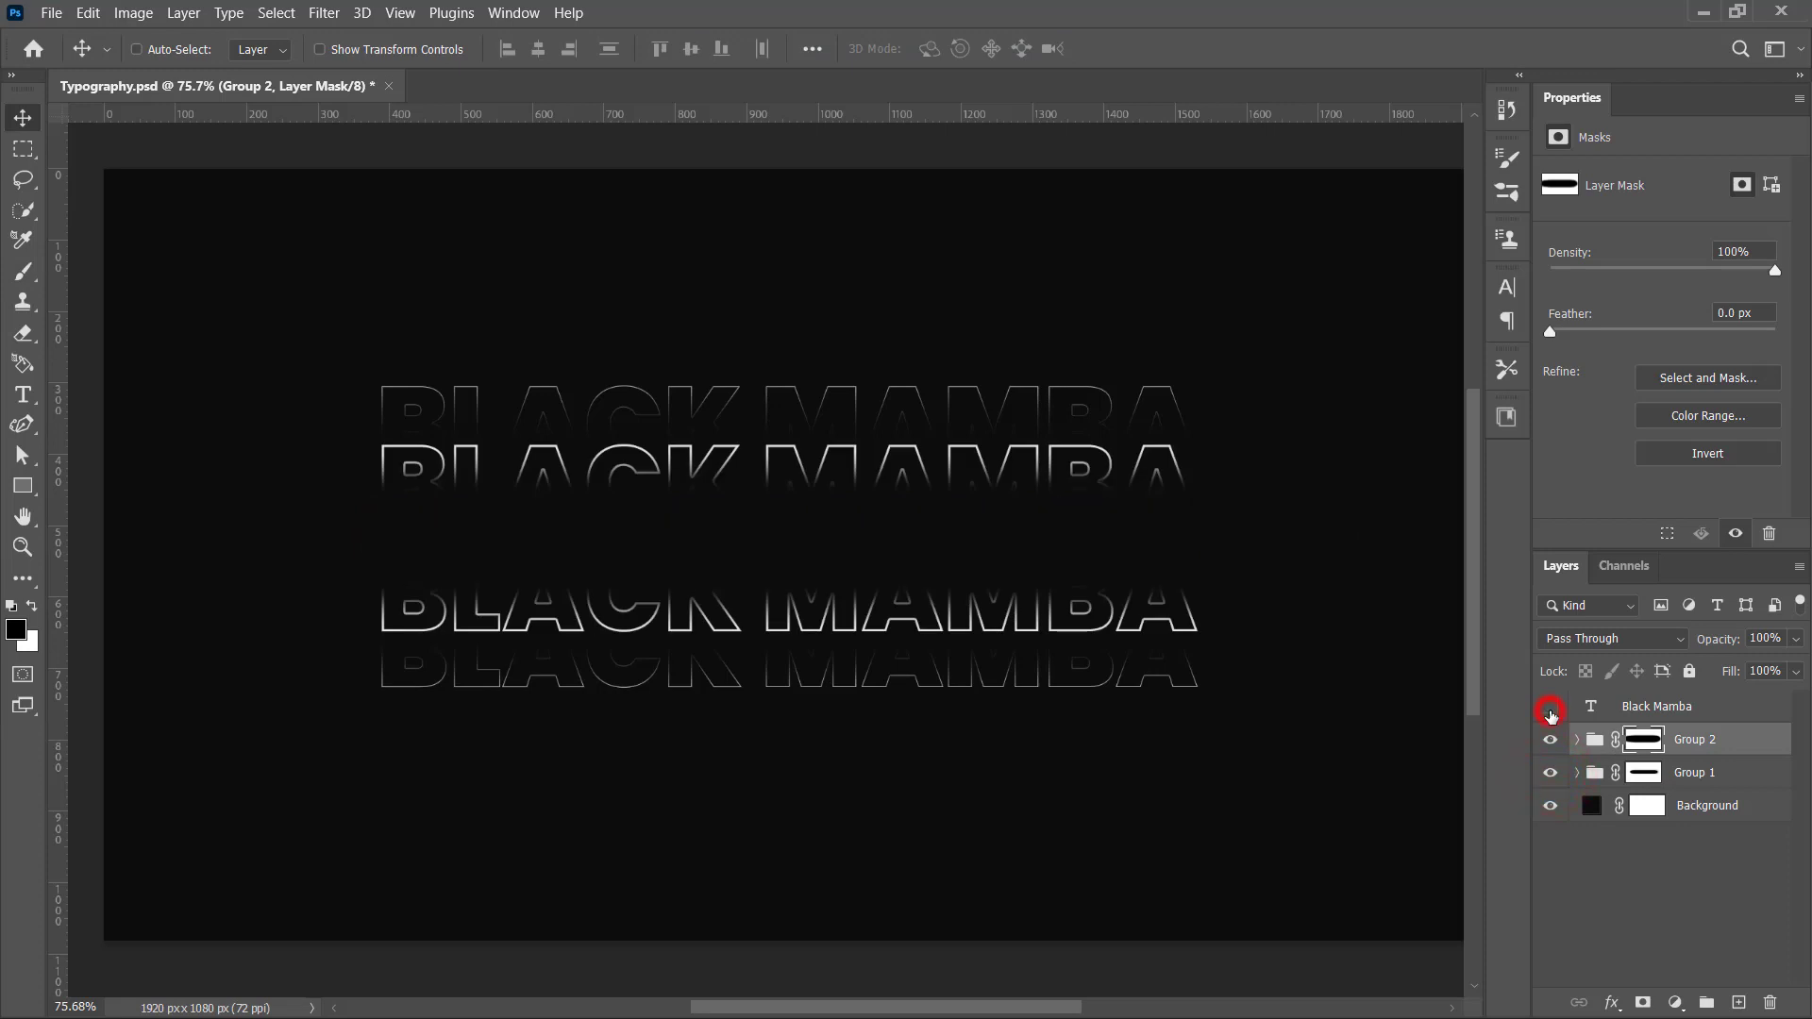
click(1550, 710)
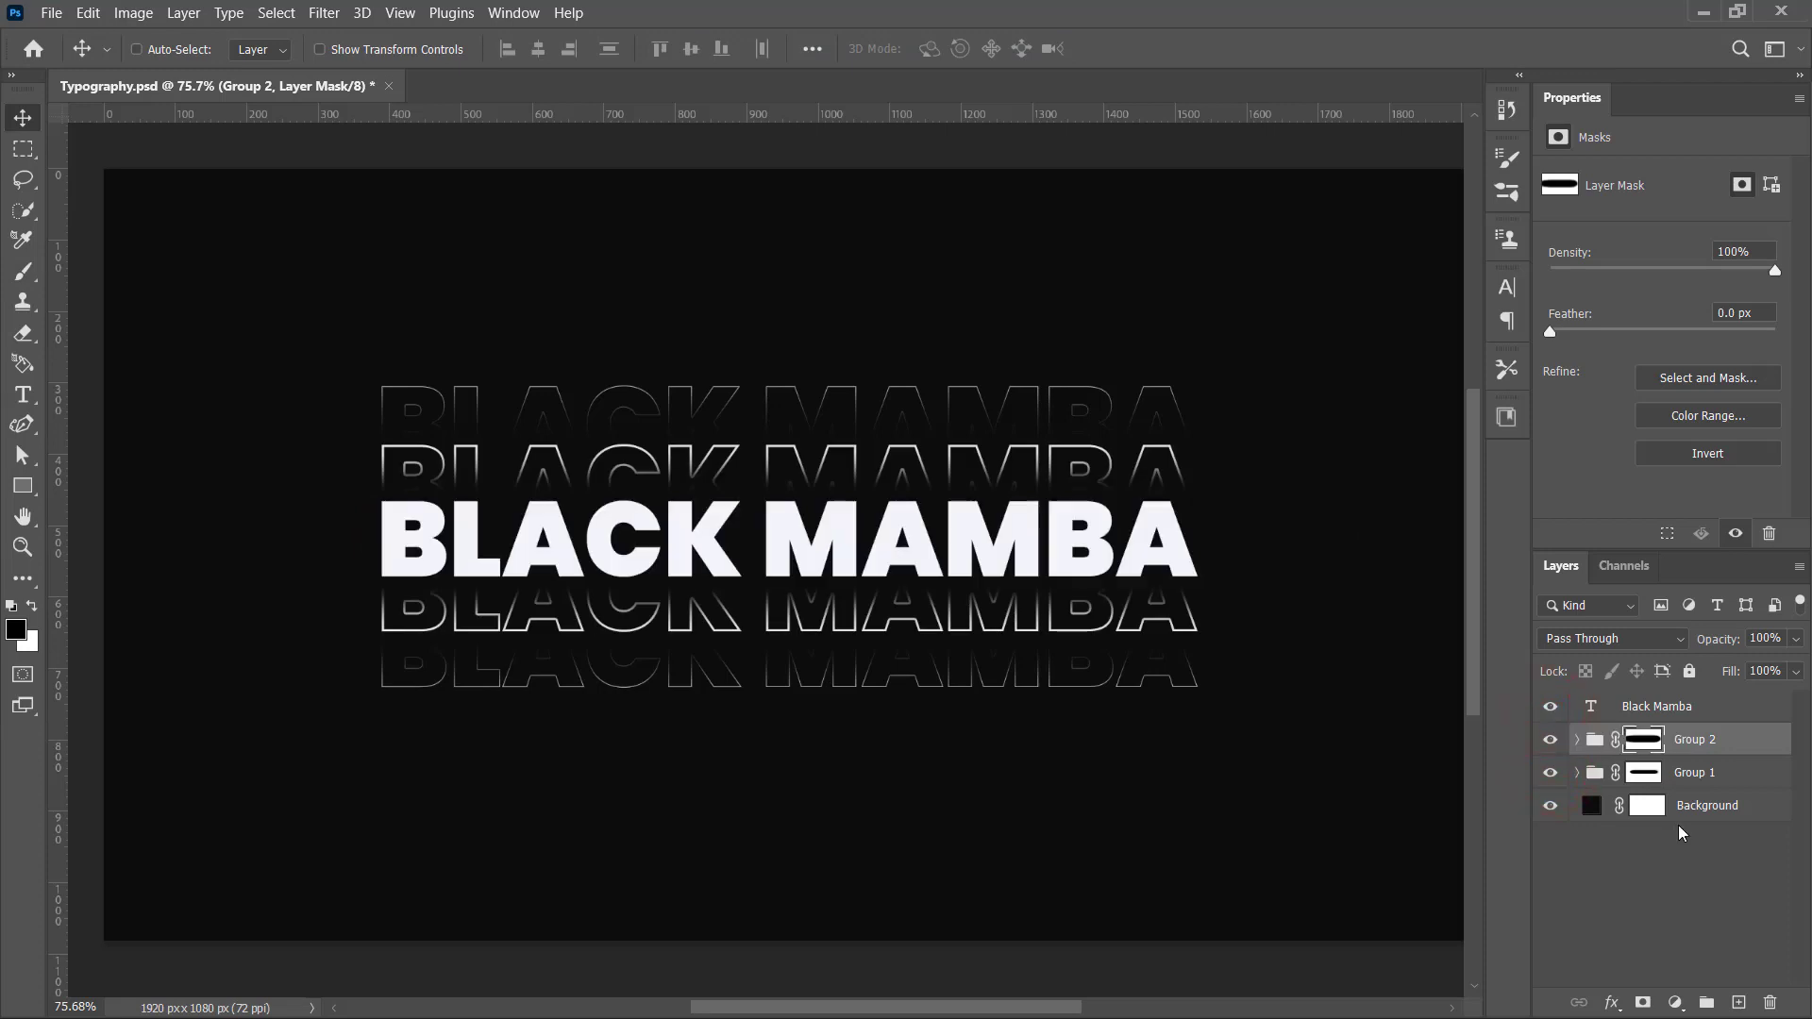
shift+click(1708, 776)
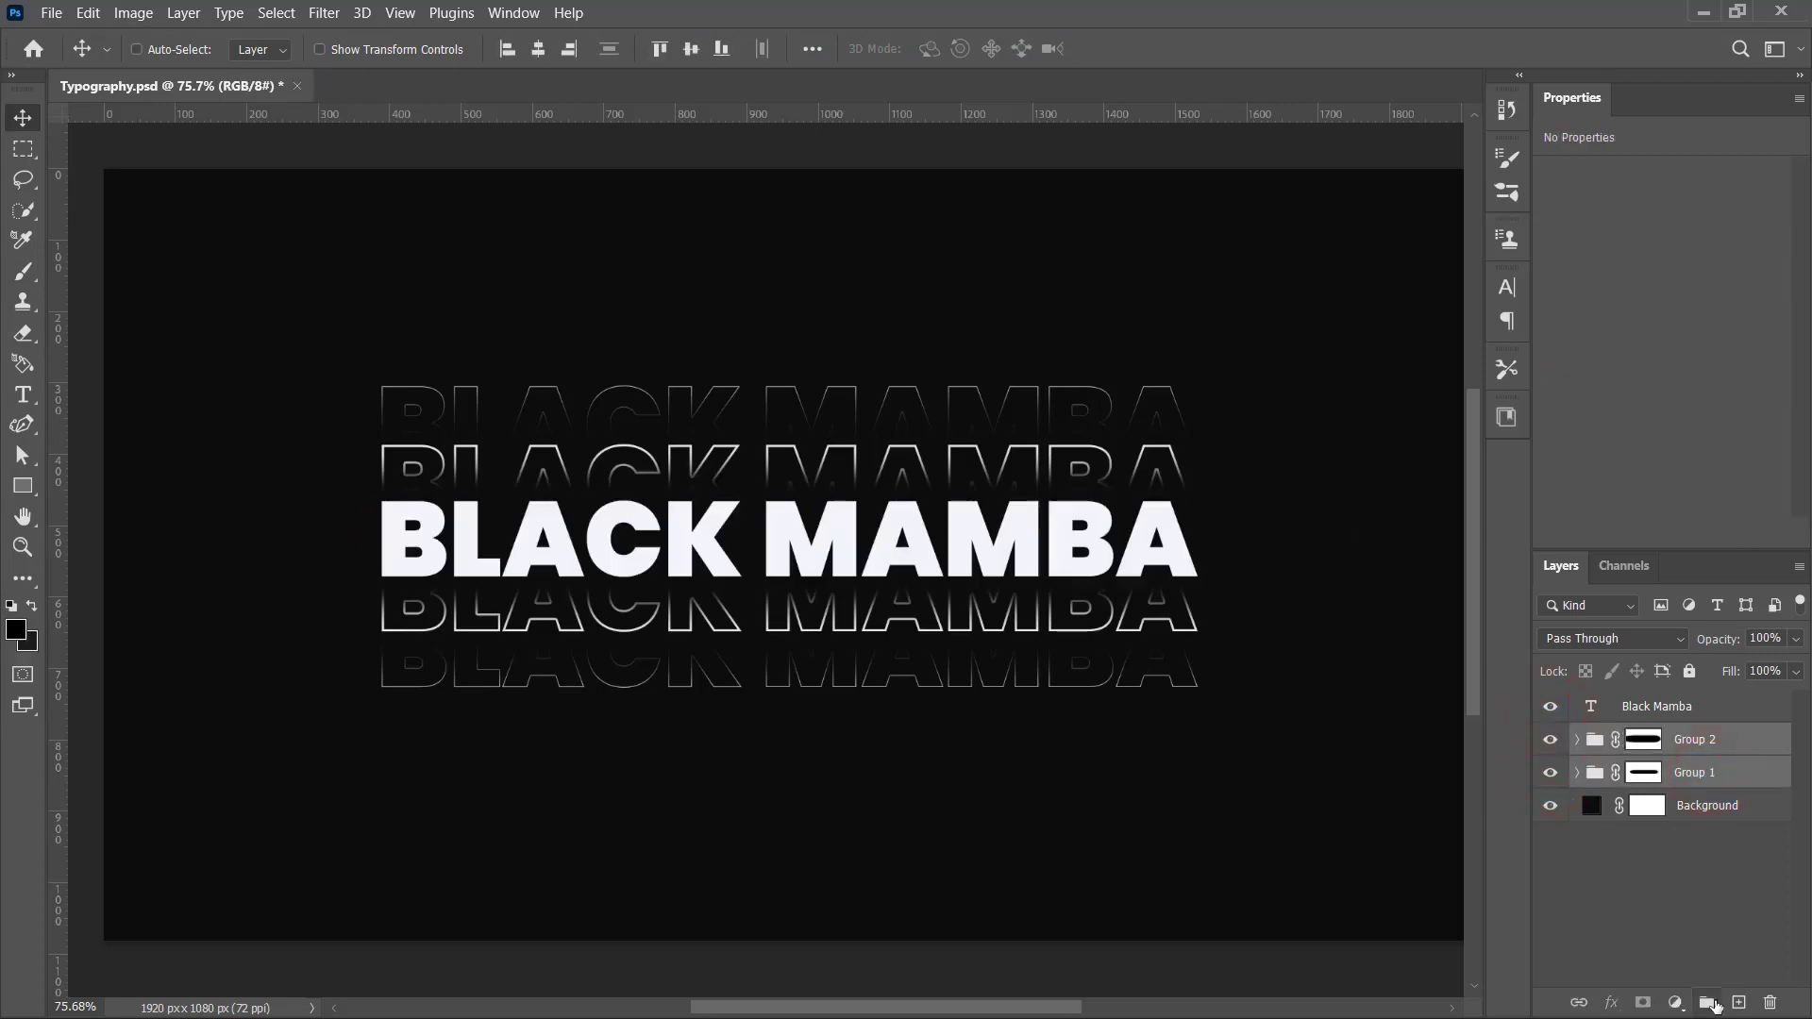
click(1709, 1005)
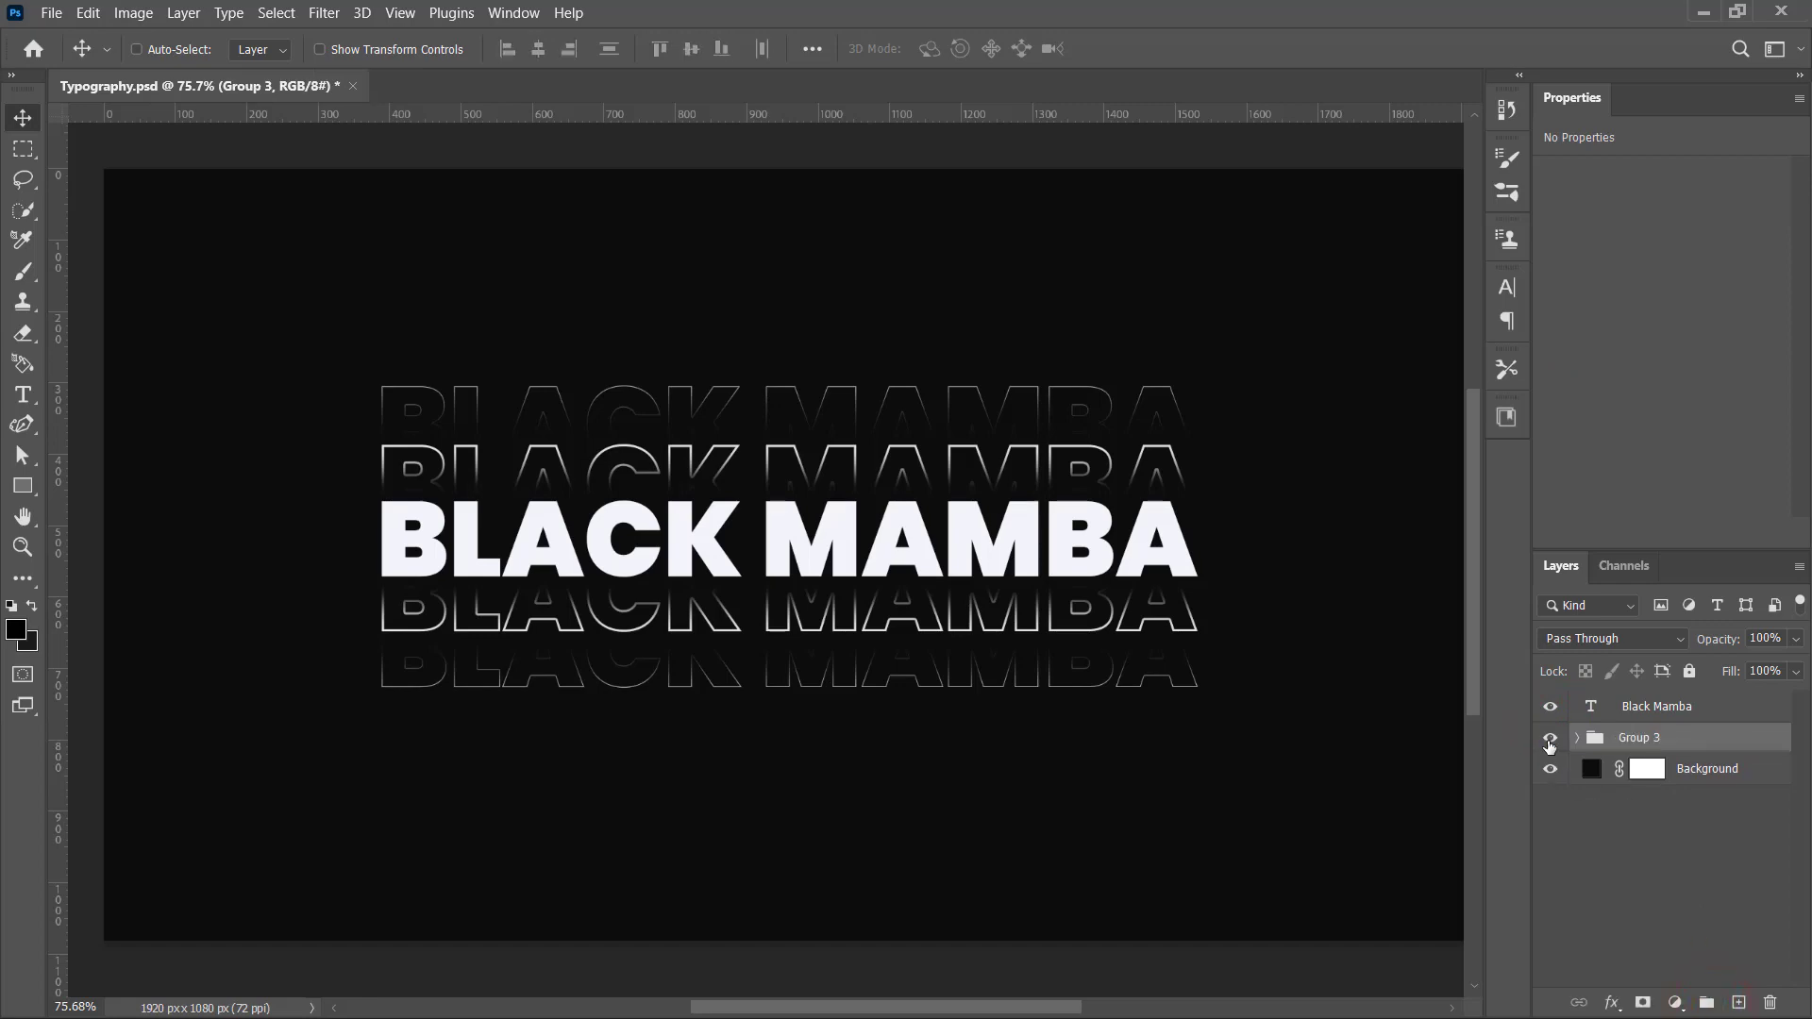
click(1549, 746)
Step: Apply a Gradient Overlay using the Blues > Blue_24 purple-blue gradient to Group 3
right_click(1679, 743)
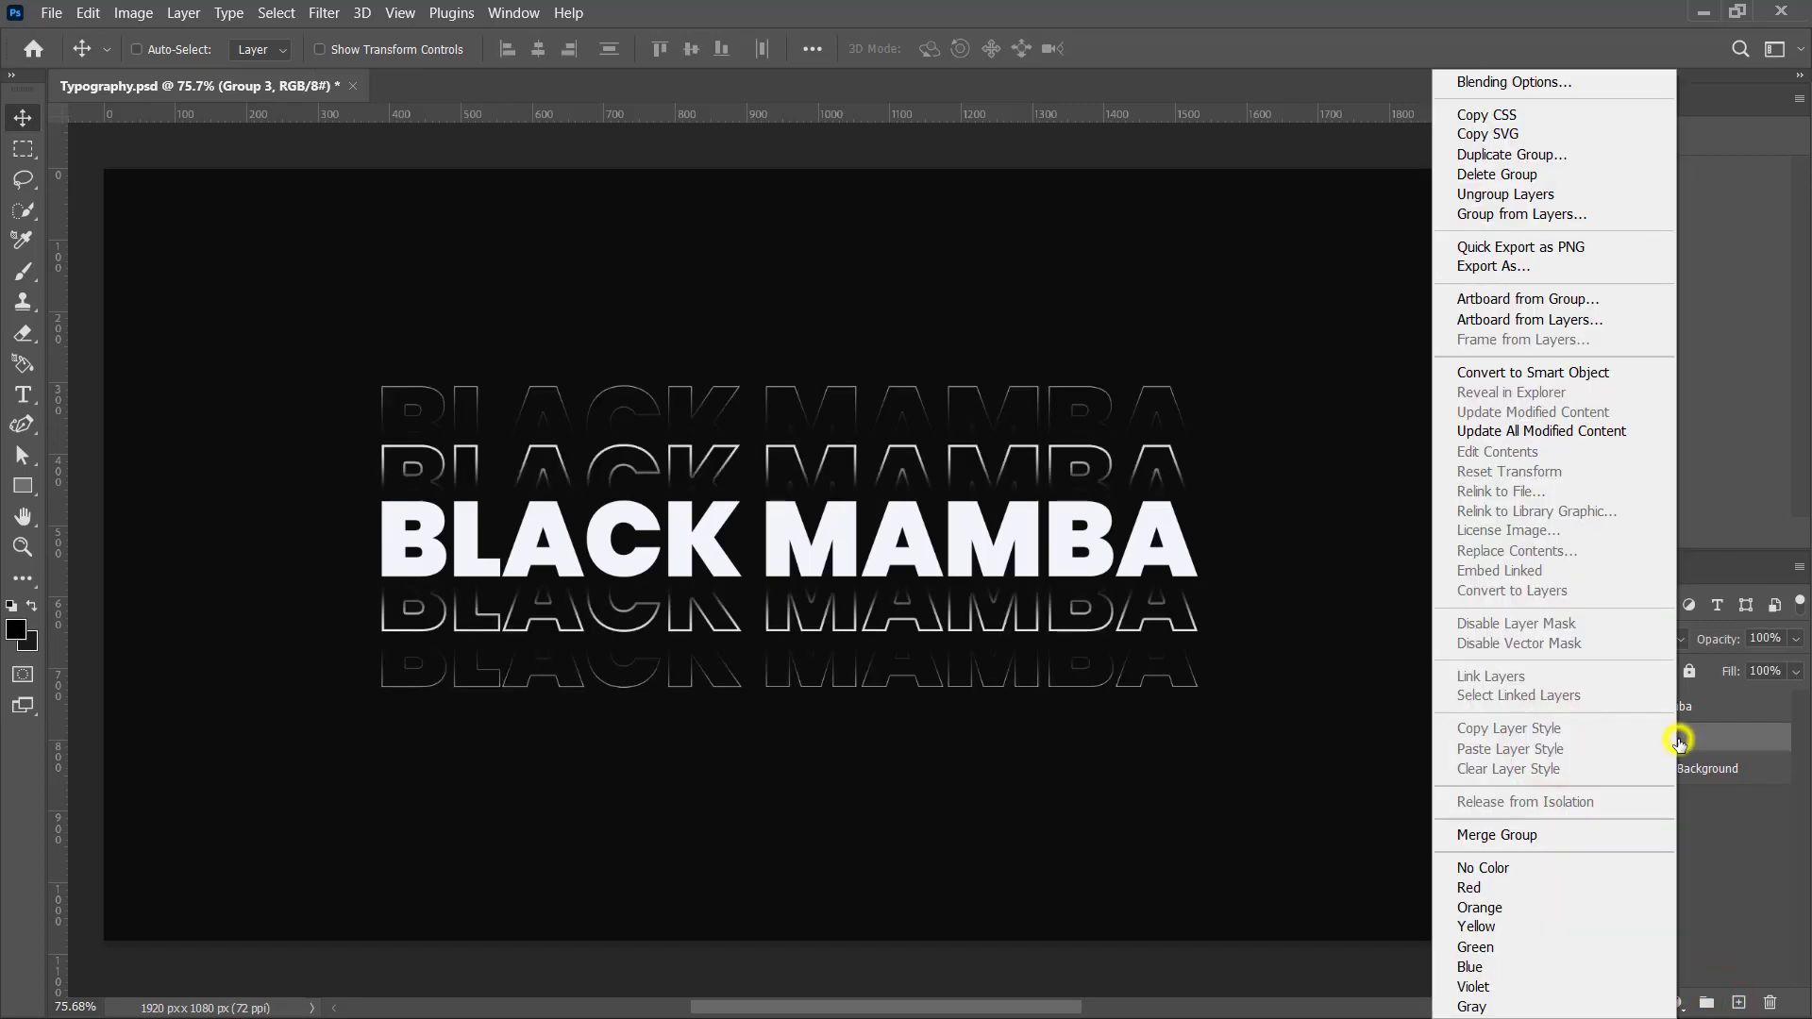
click(1557, 82)
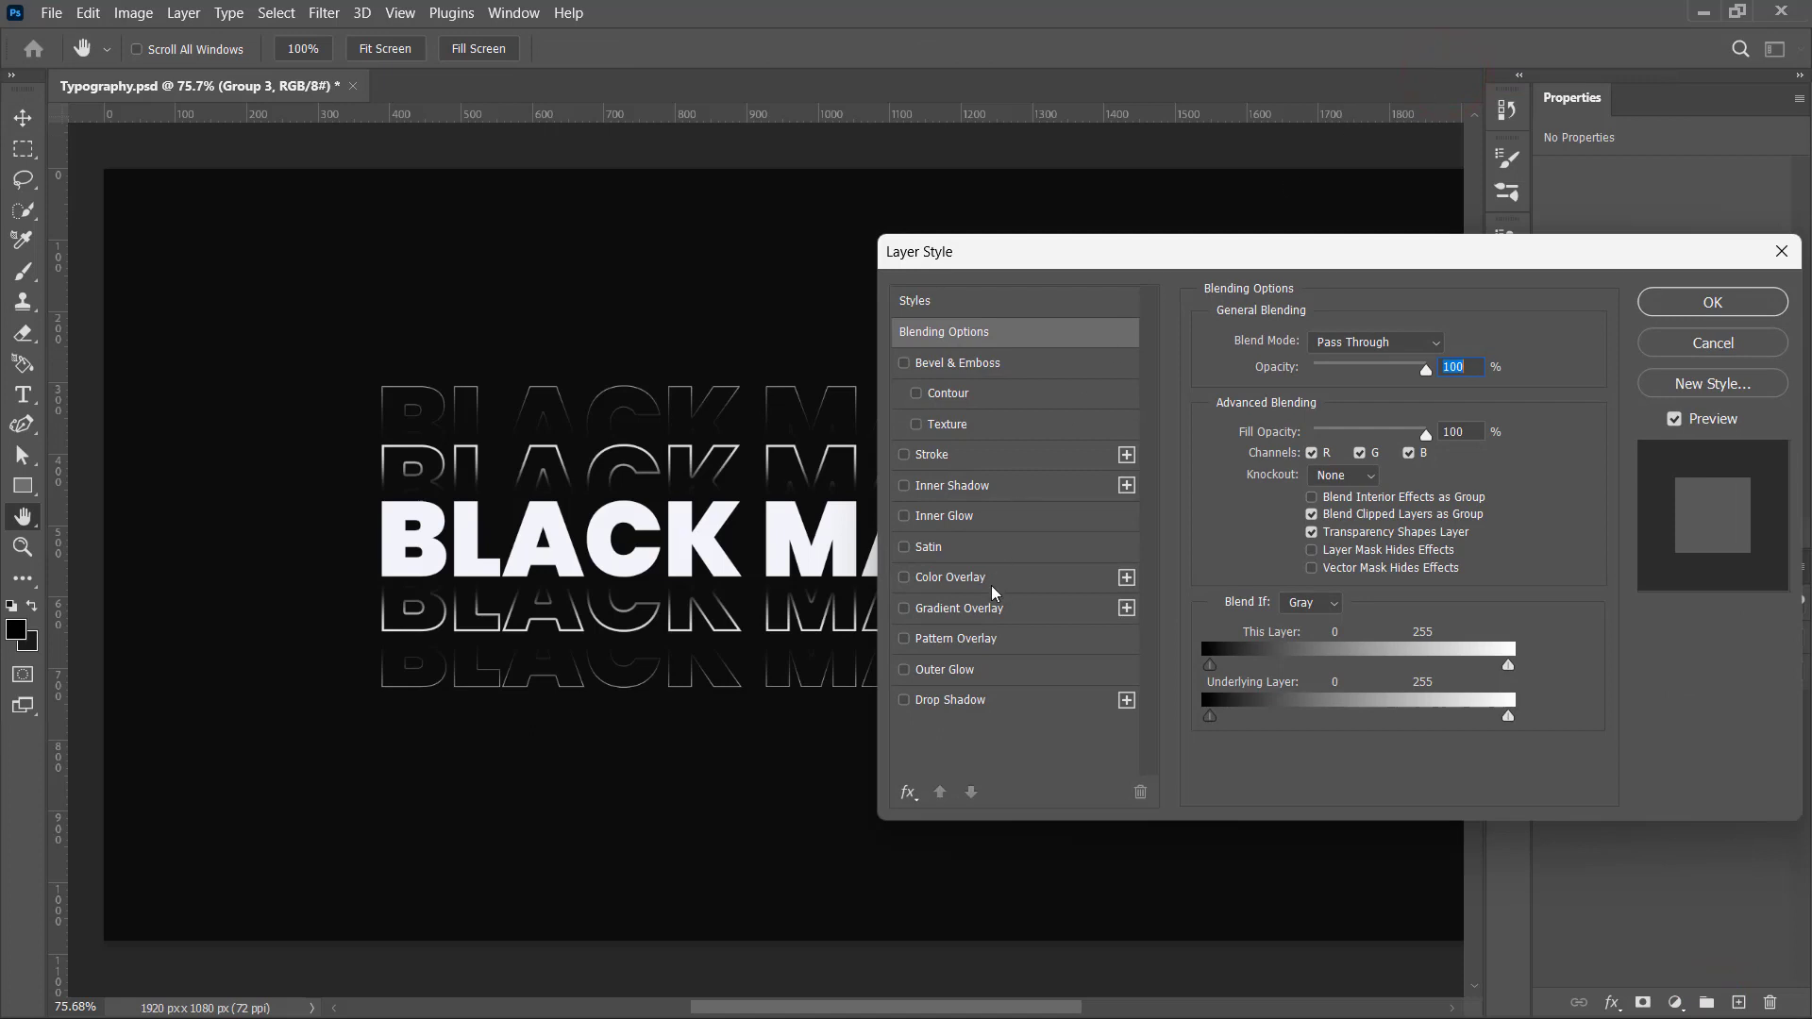
click(974, 609)
click(1382, 394)
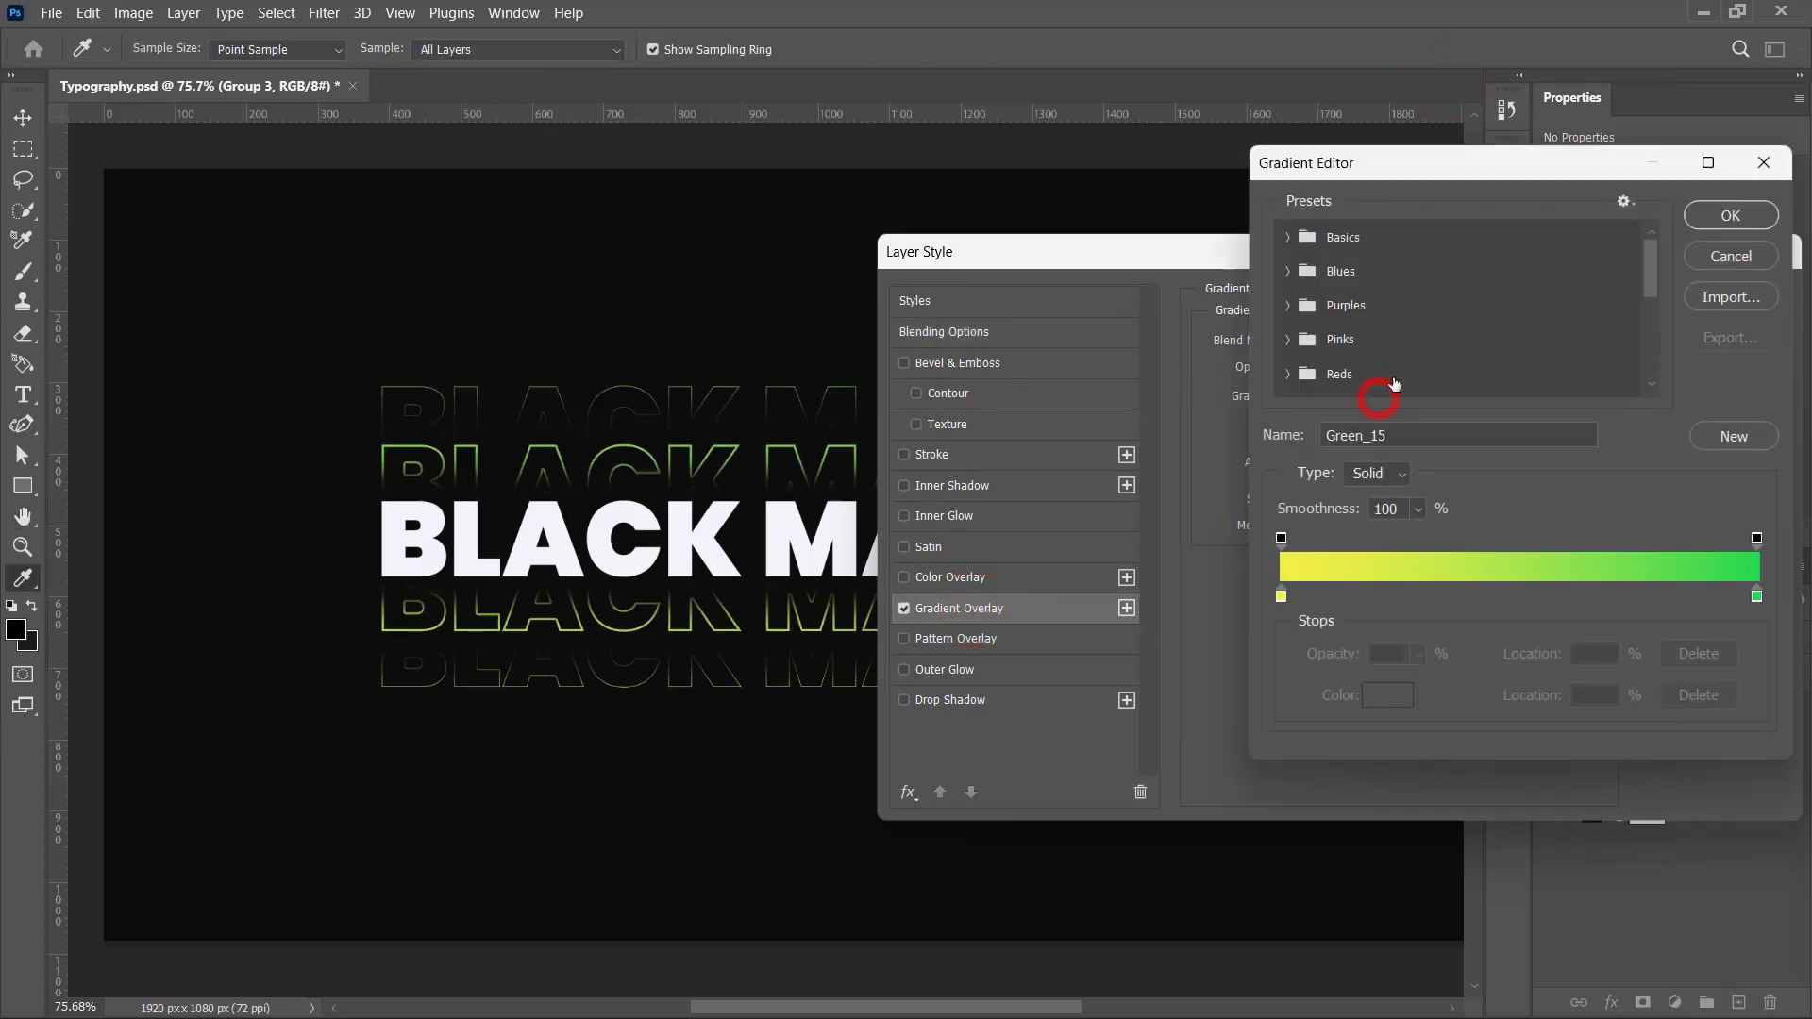
click(1293, 239)
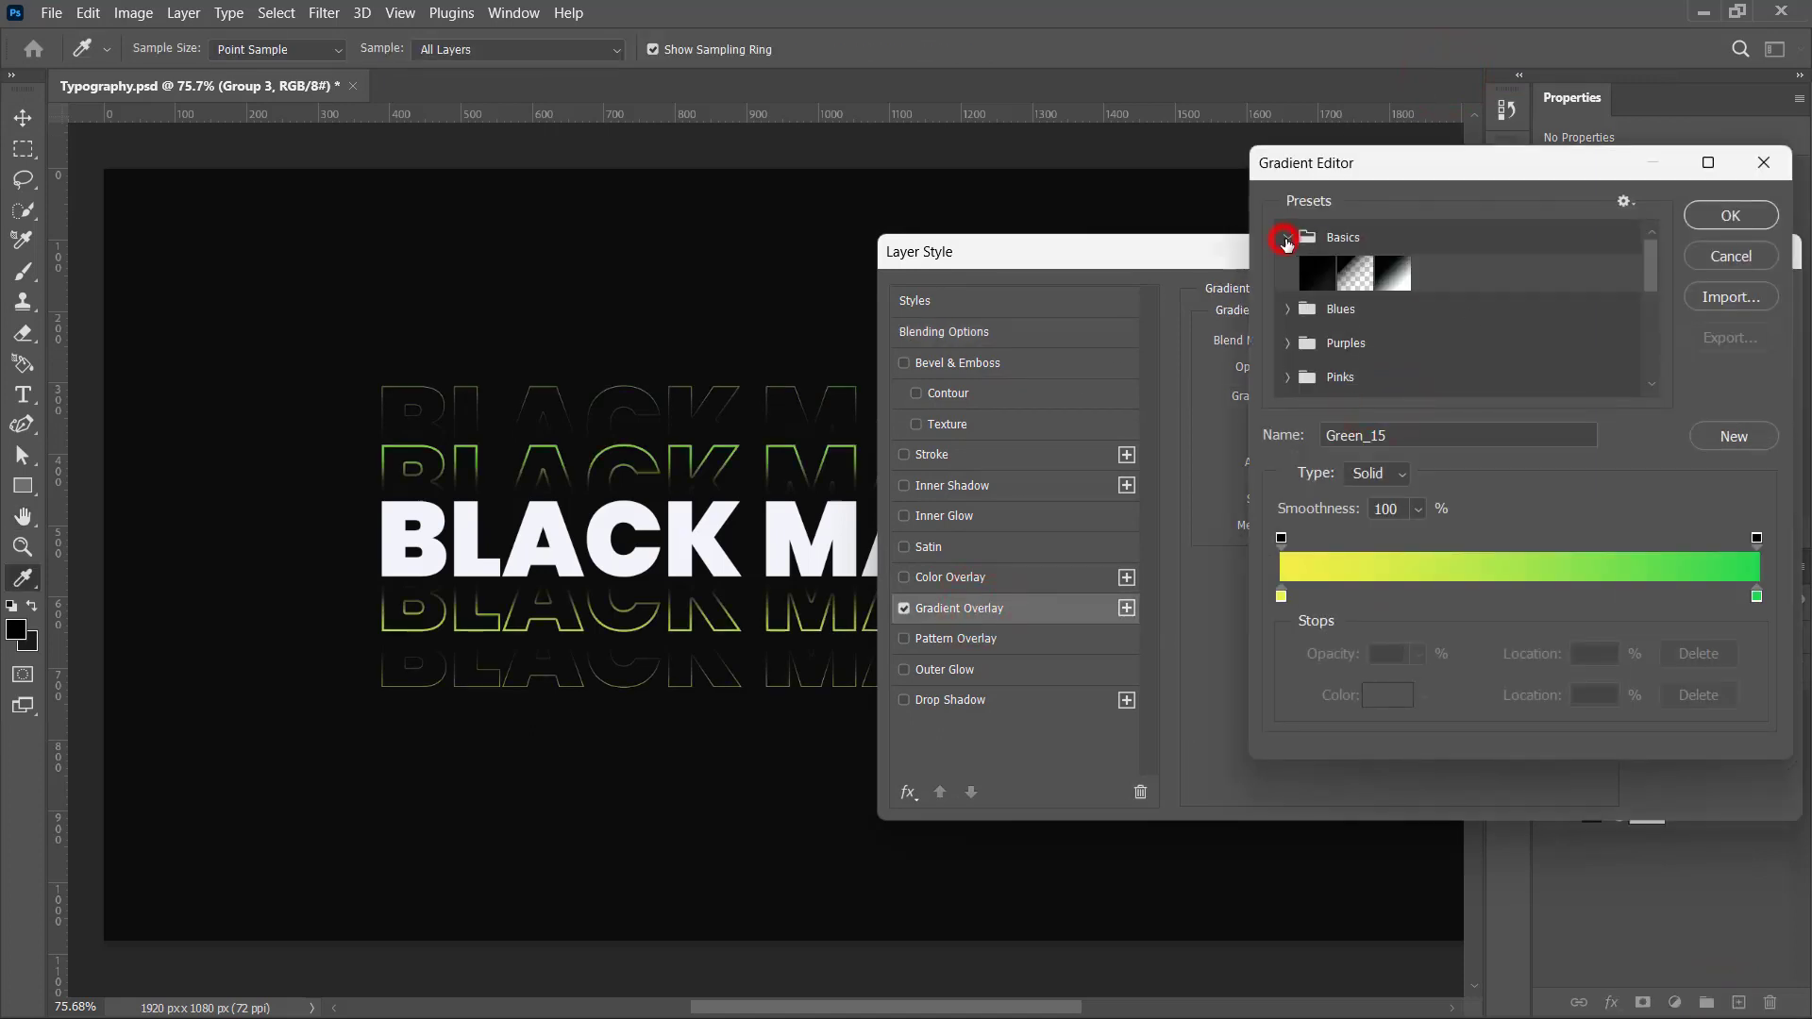
click(1289, 305)
click(1509, 344)
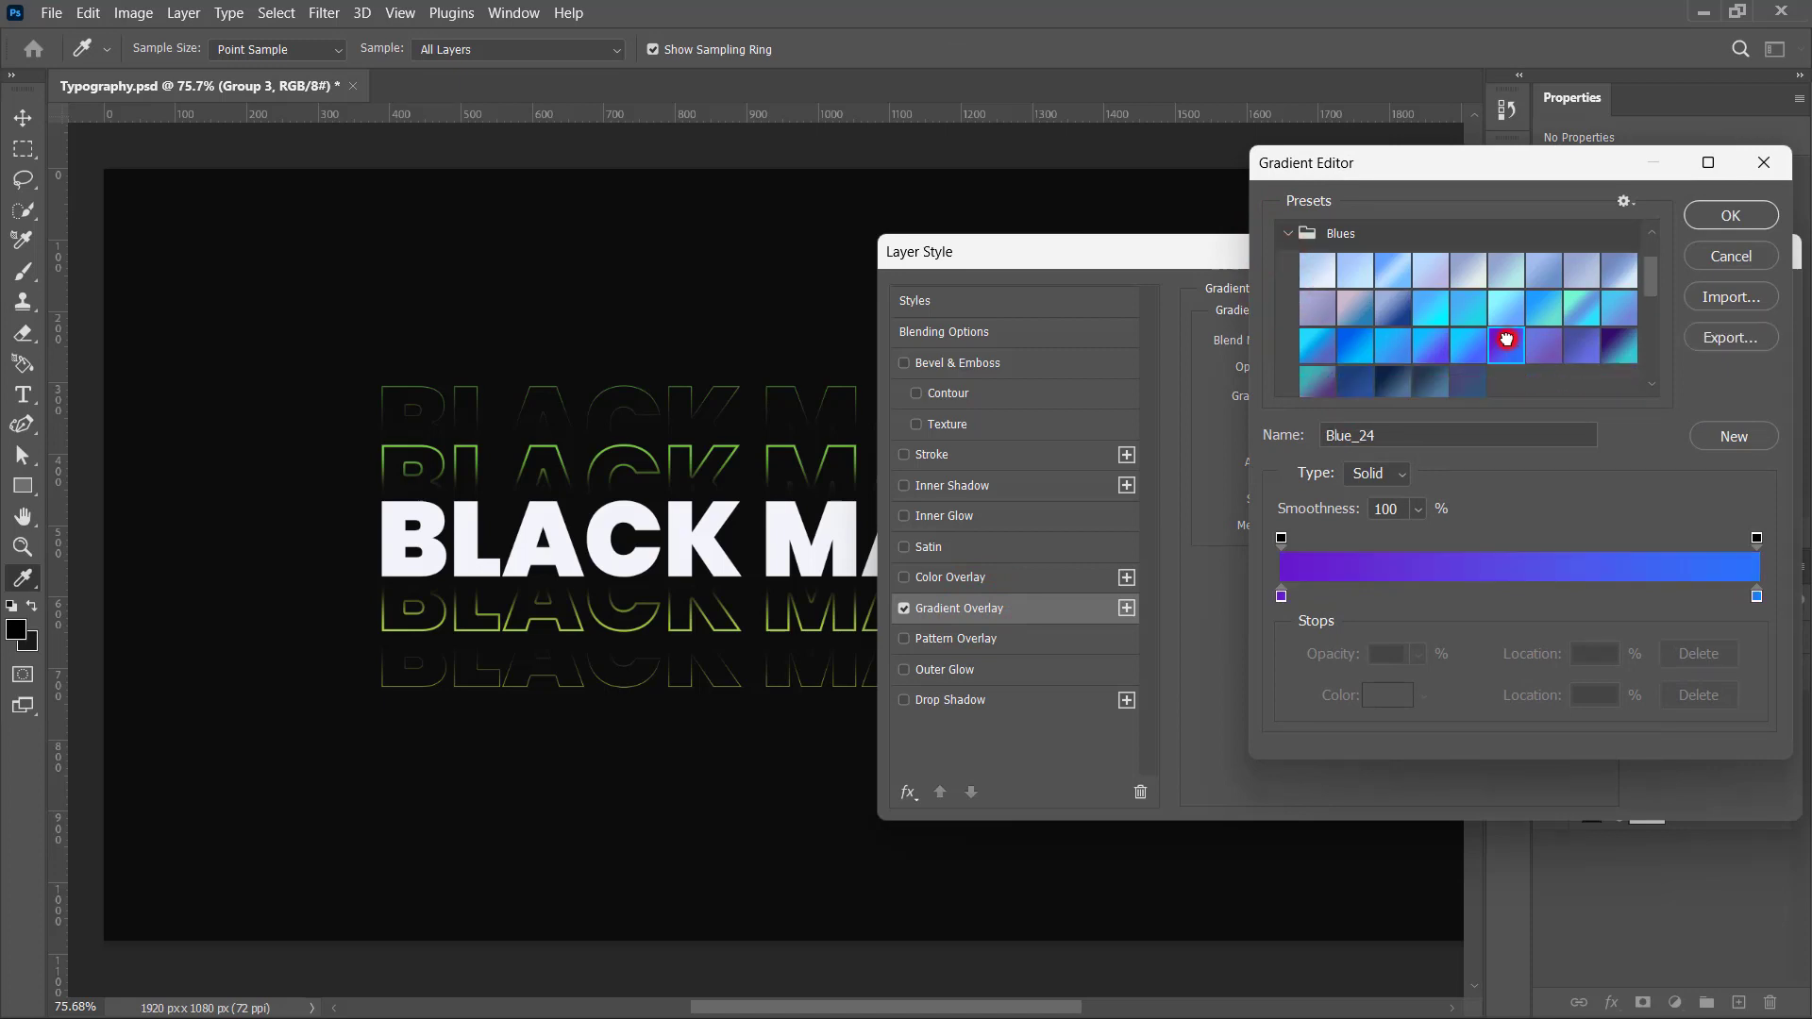
click(1735, 215)
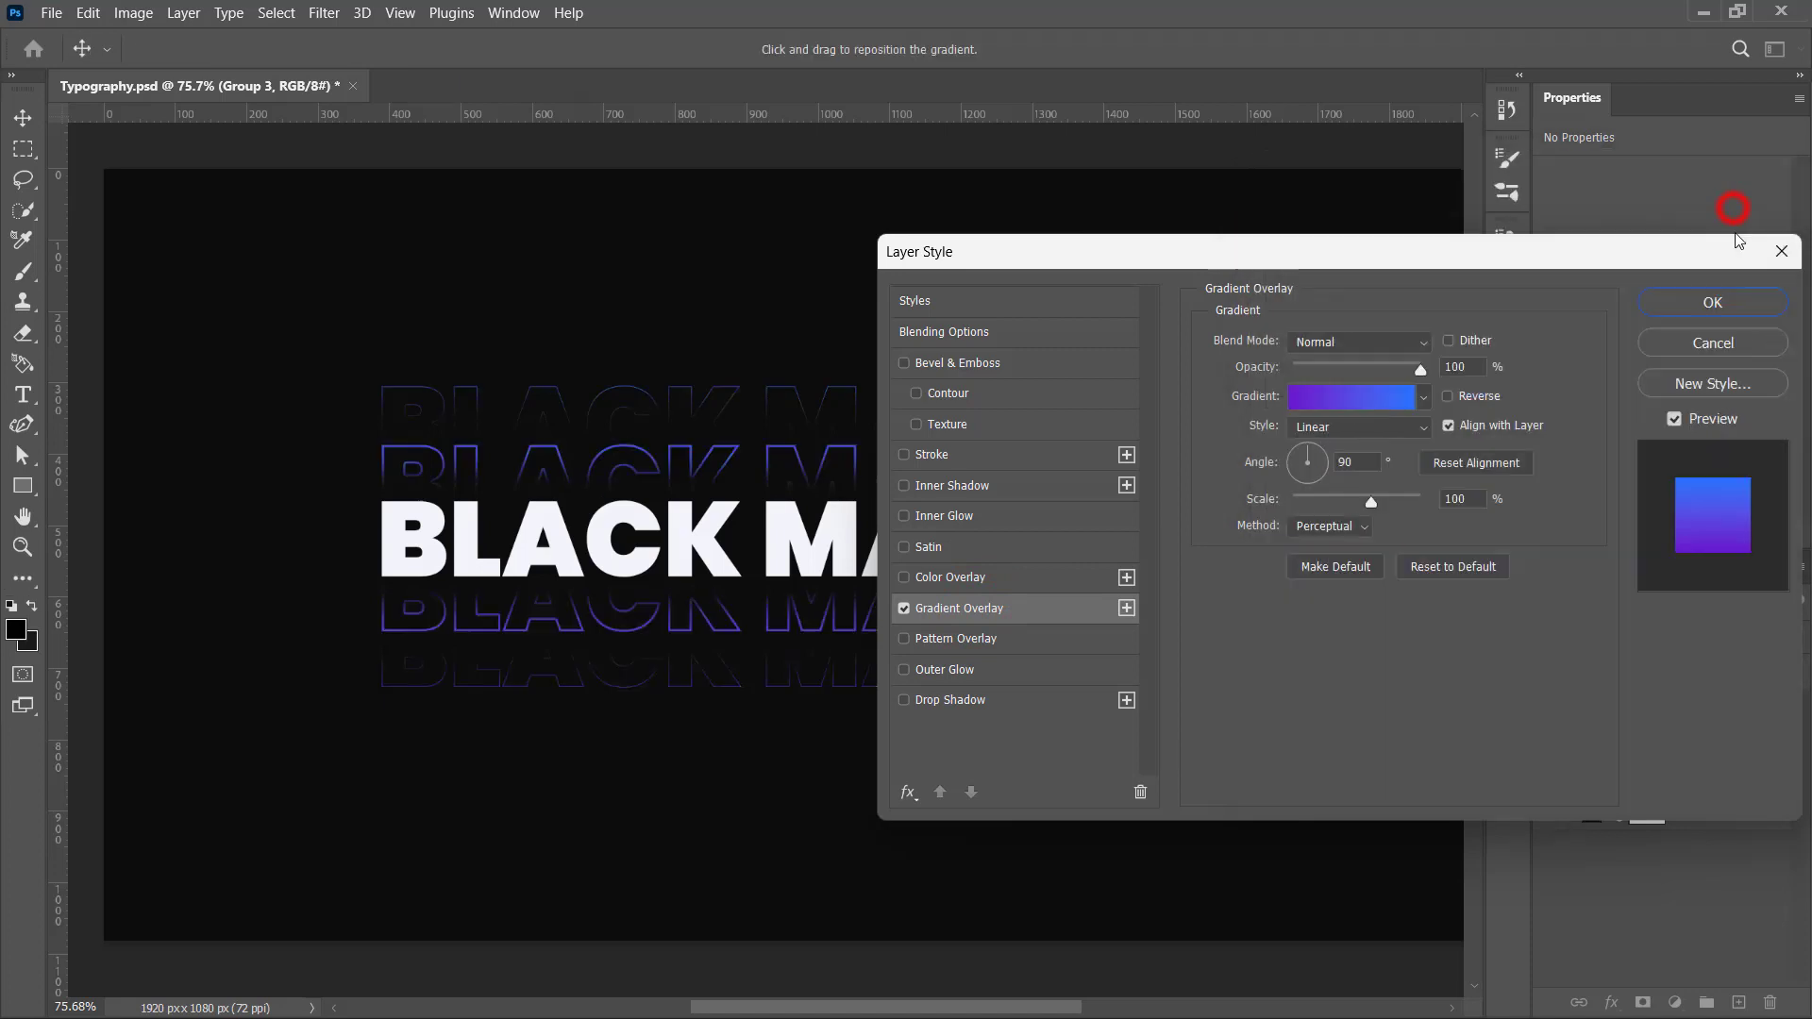
click(1731, 316)
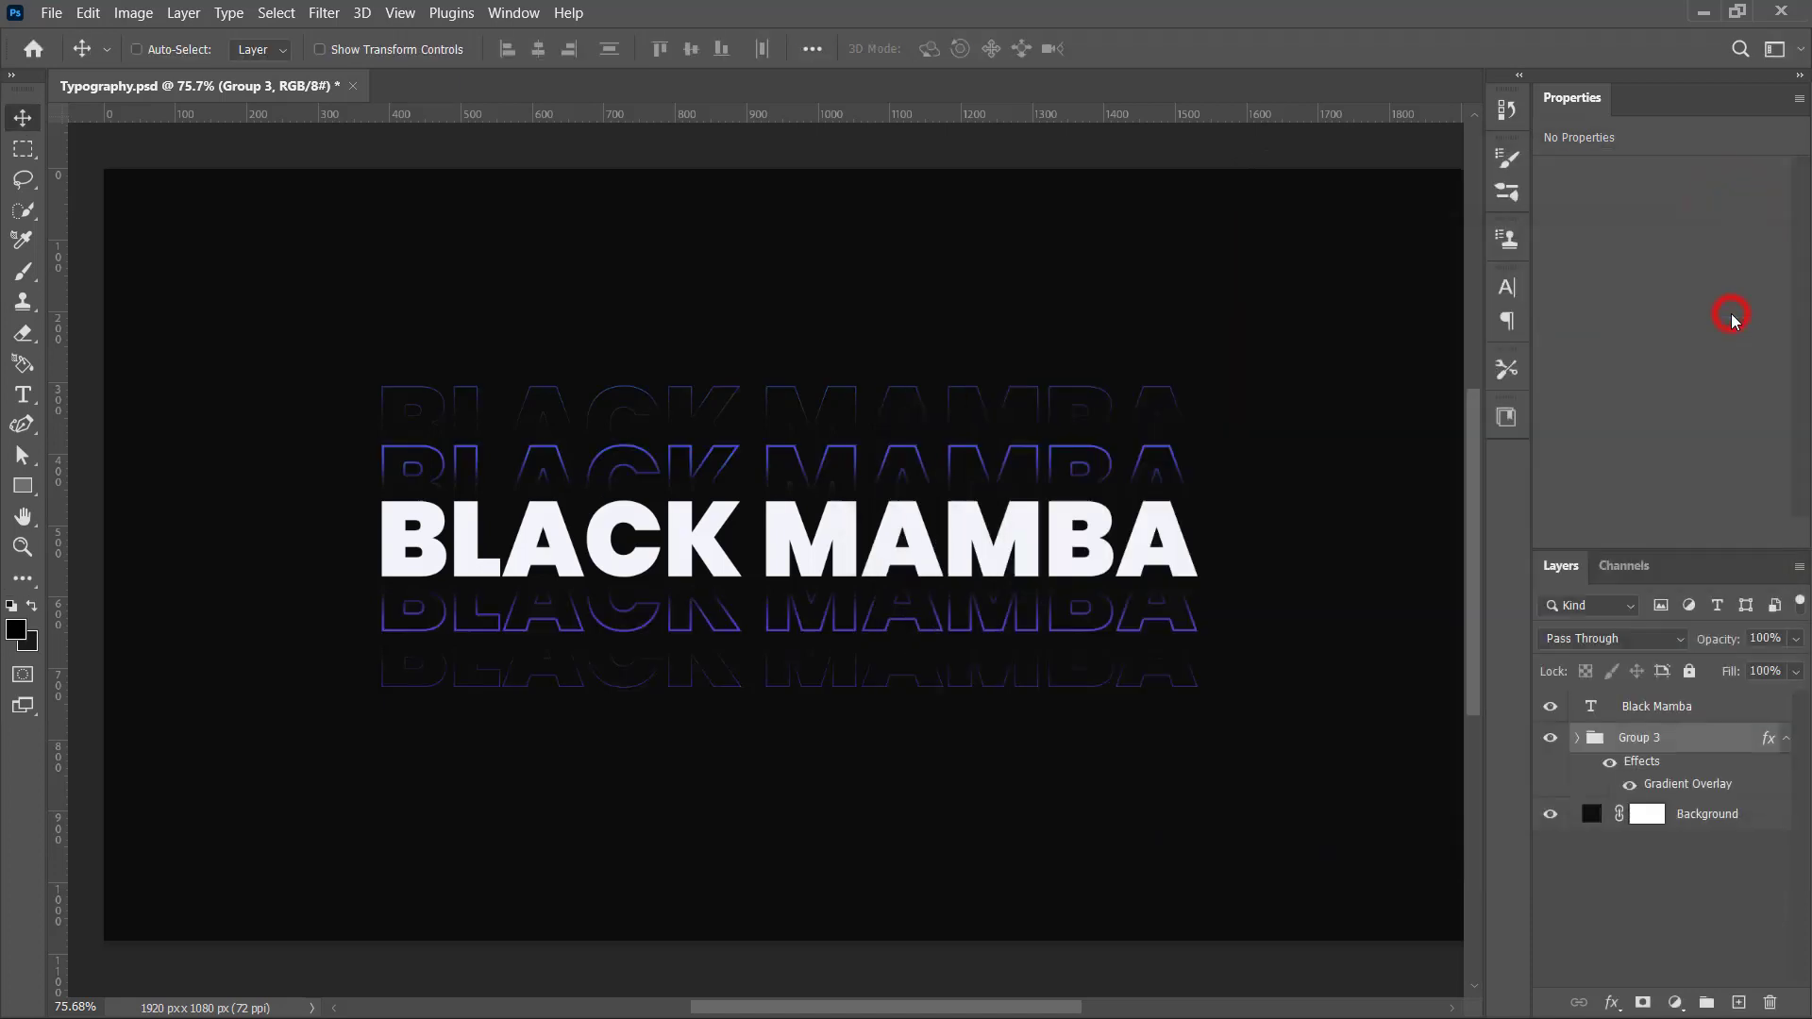
Step: Duplicate Group 3 and save the document
right_click(1686, 749)
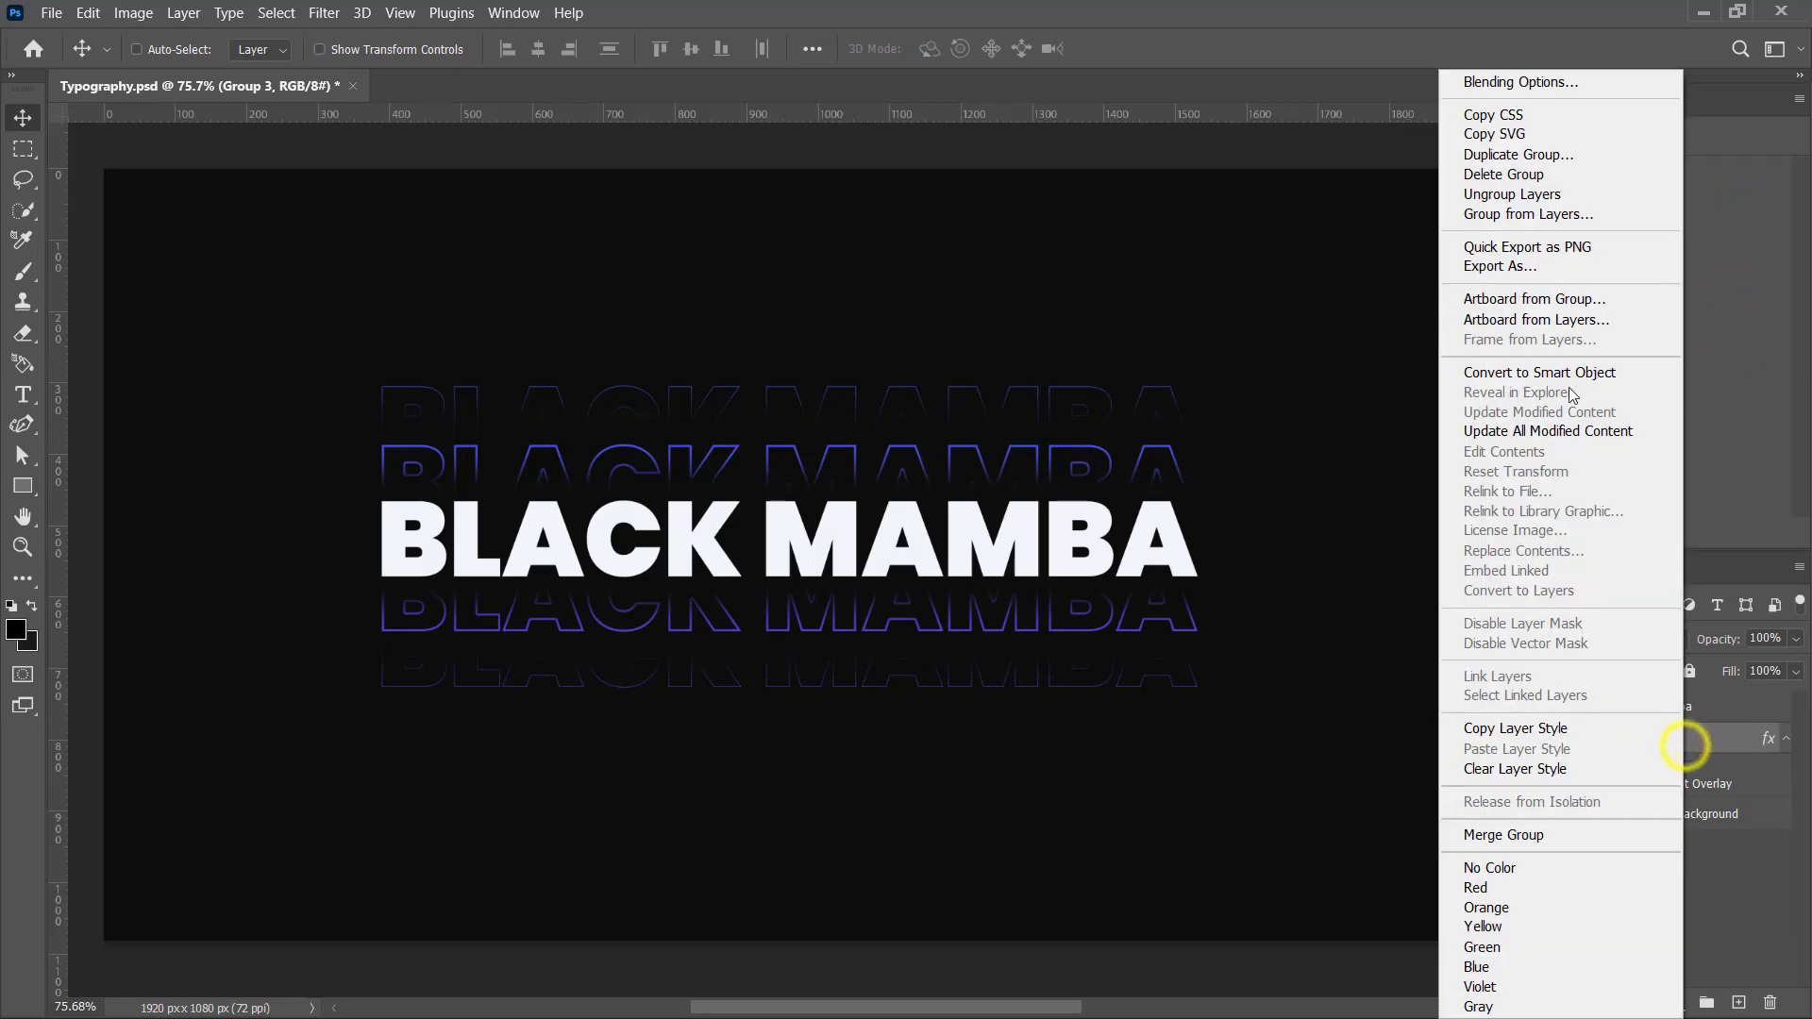
click(1548, 153)
click(1103, 279)
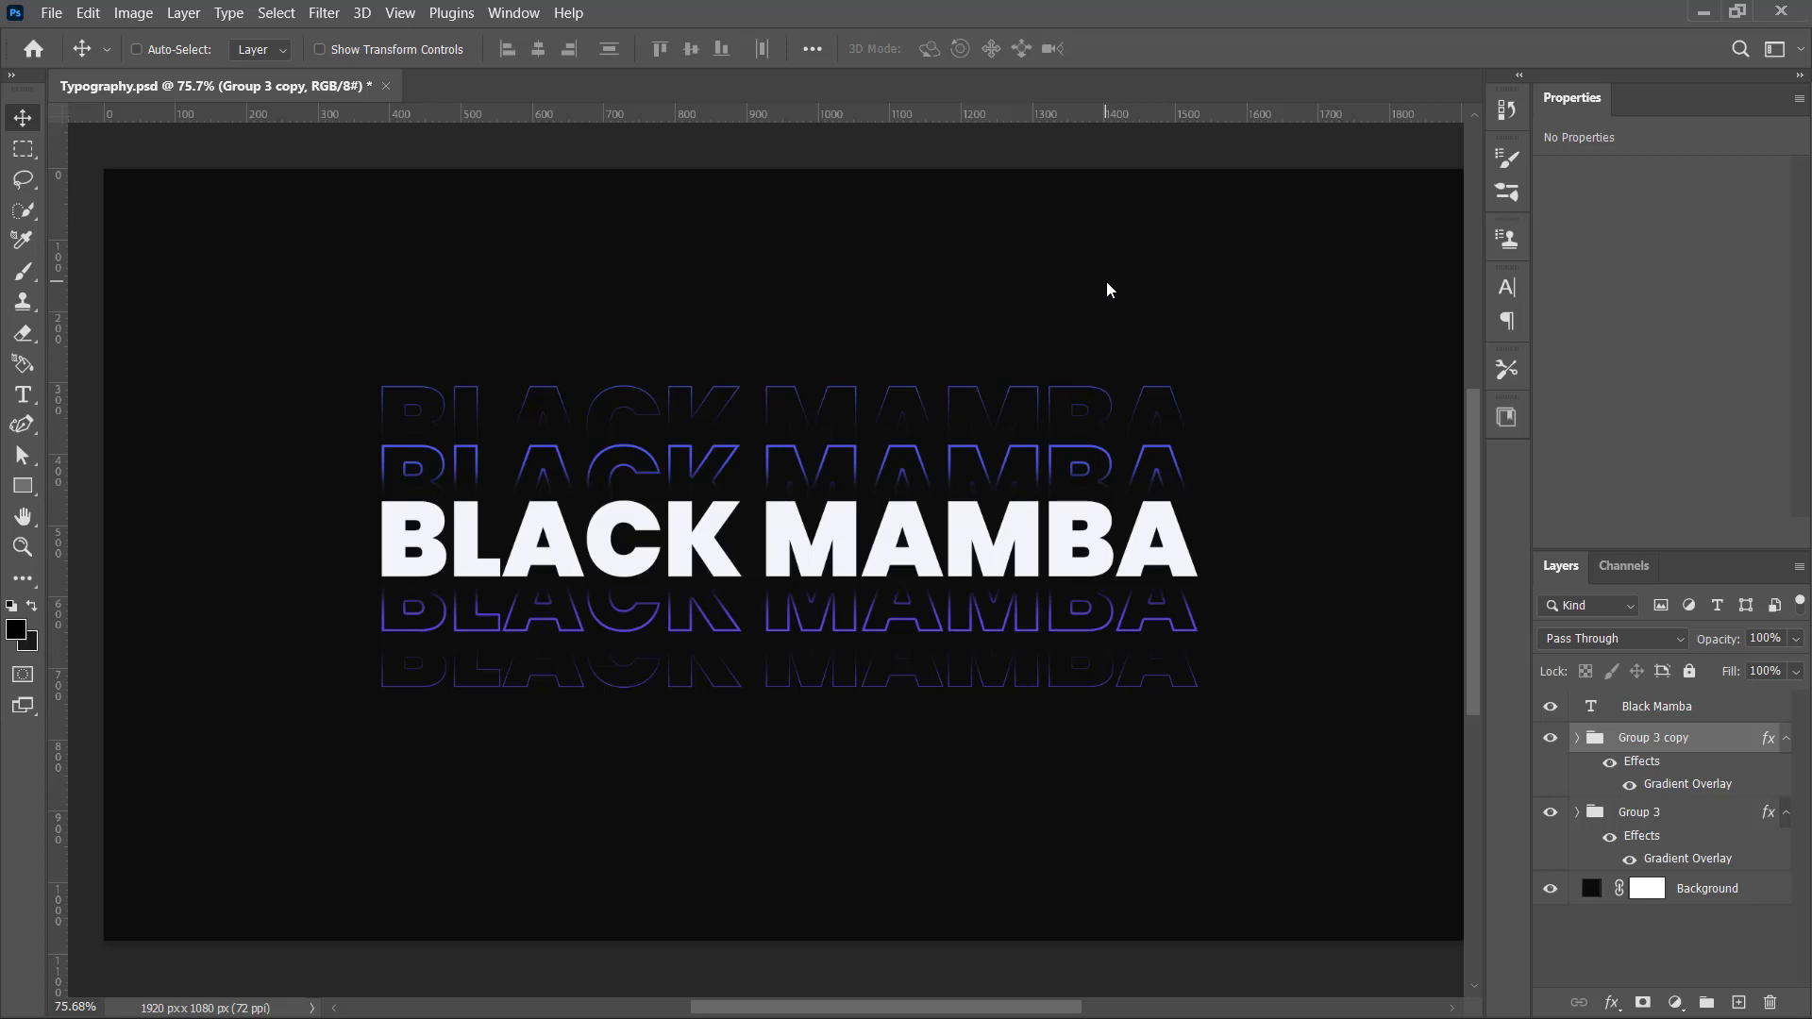
key(ctrl+s)
Step: Group the title text and both outline groups as Typography #1 and save
click(1694, 715)
shift+click(1678, 817)
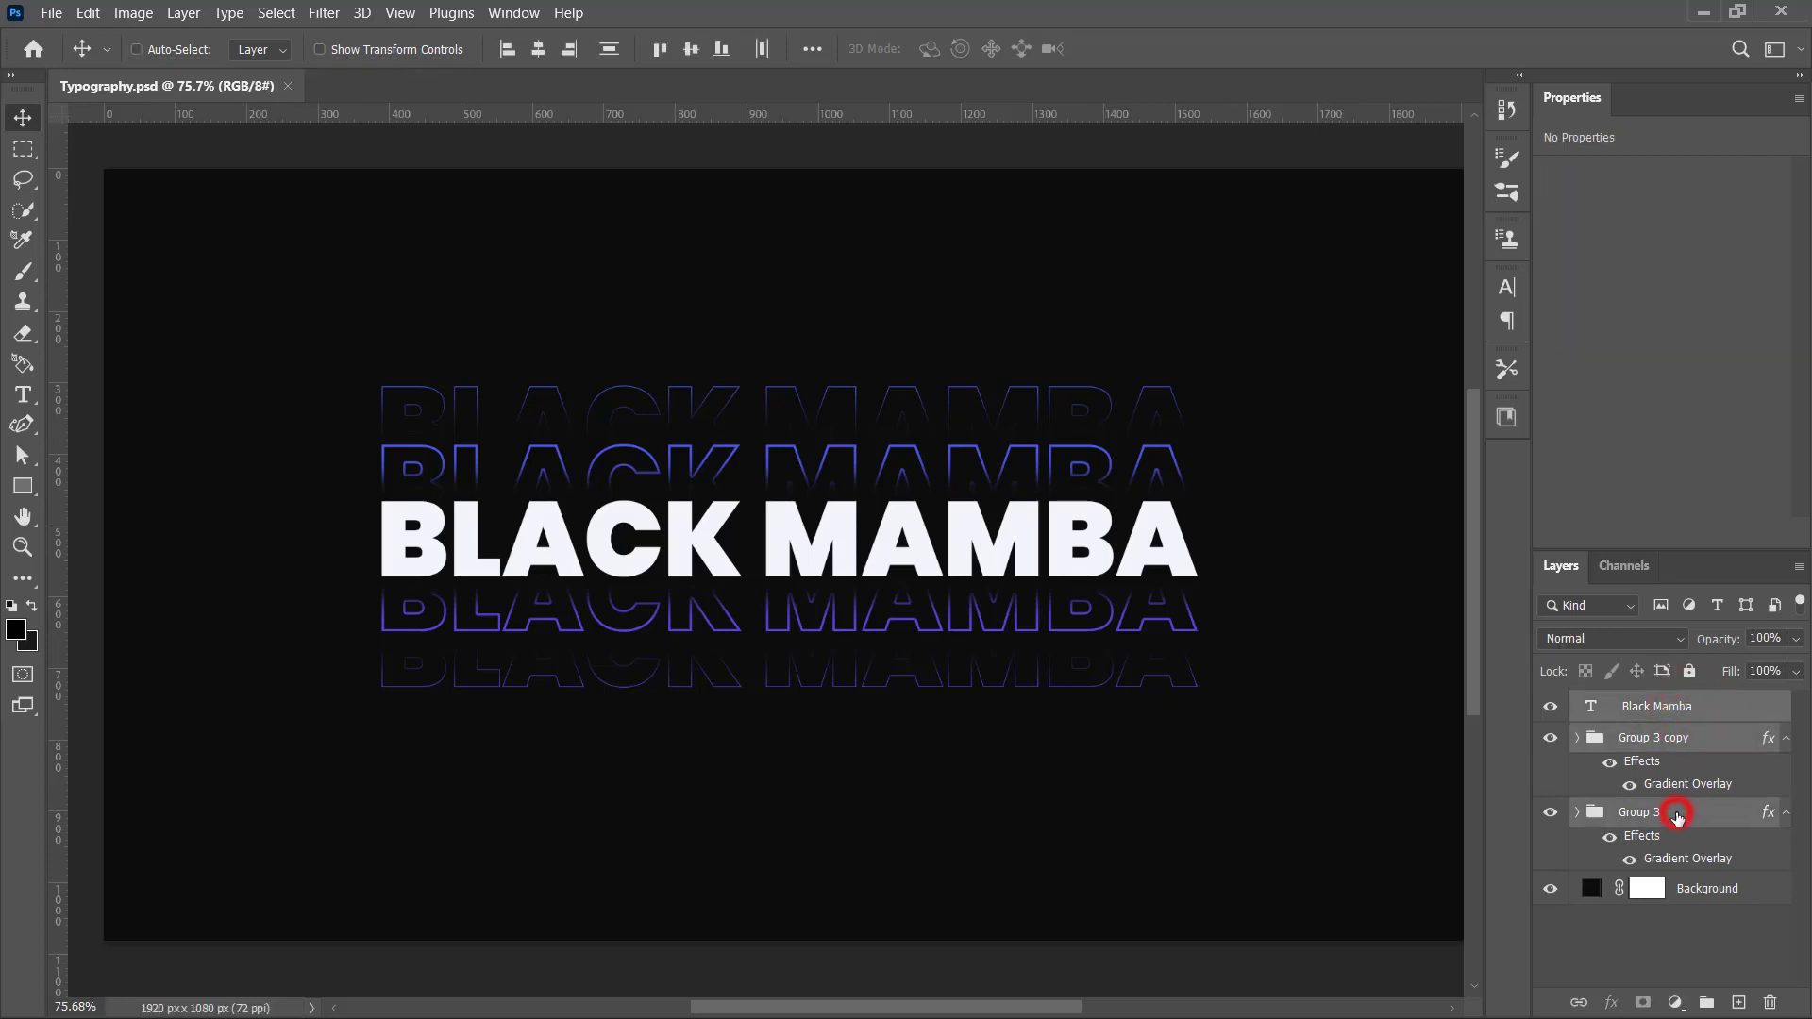
click(1706, 1002)
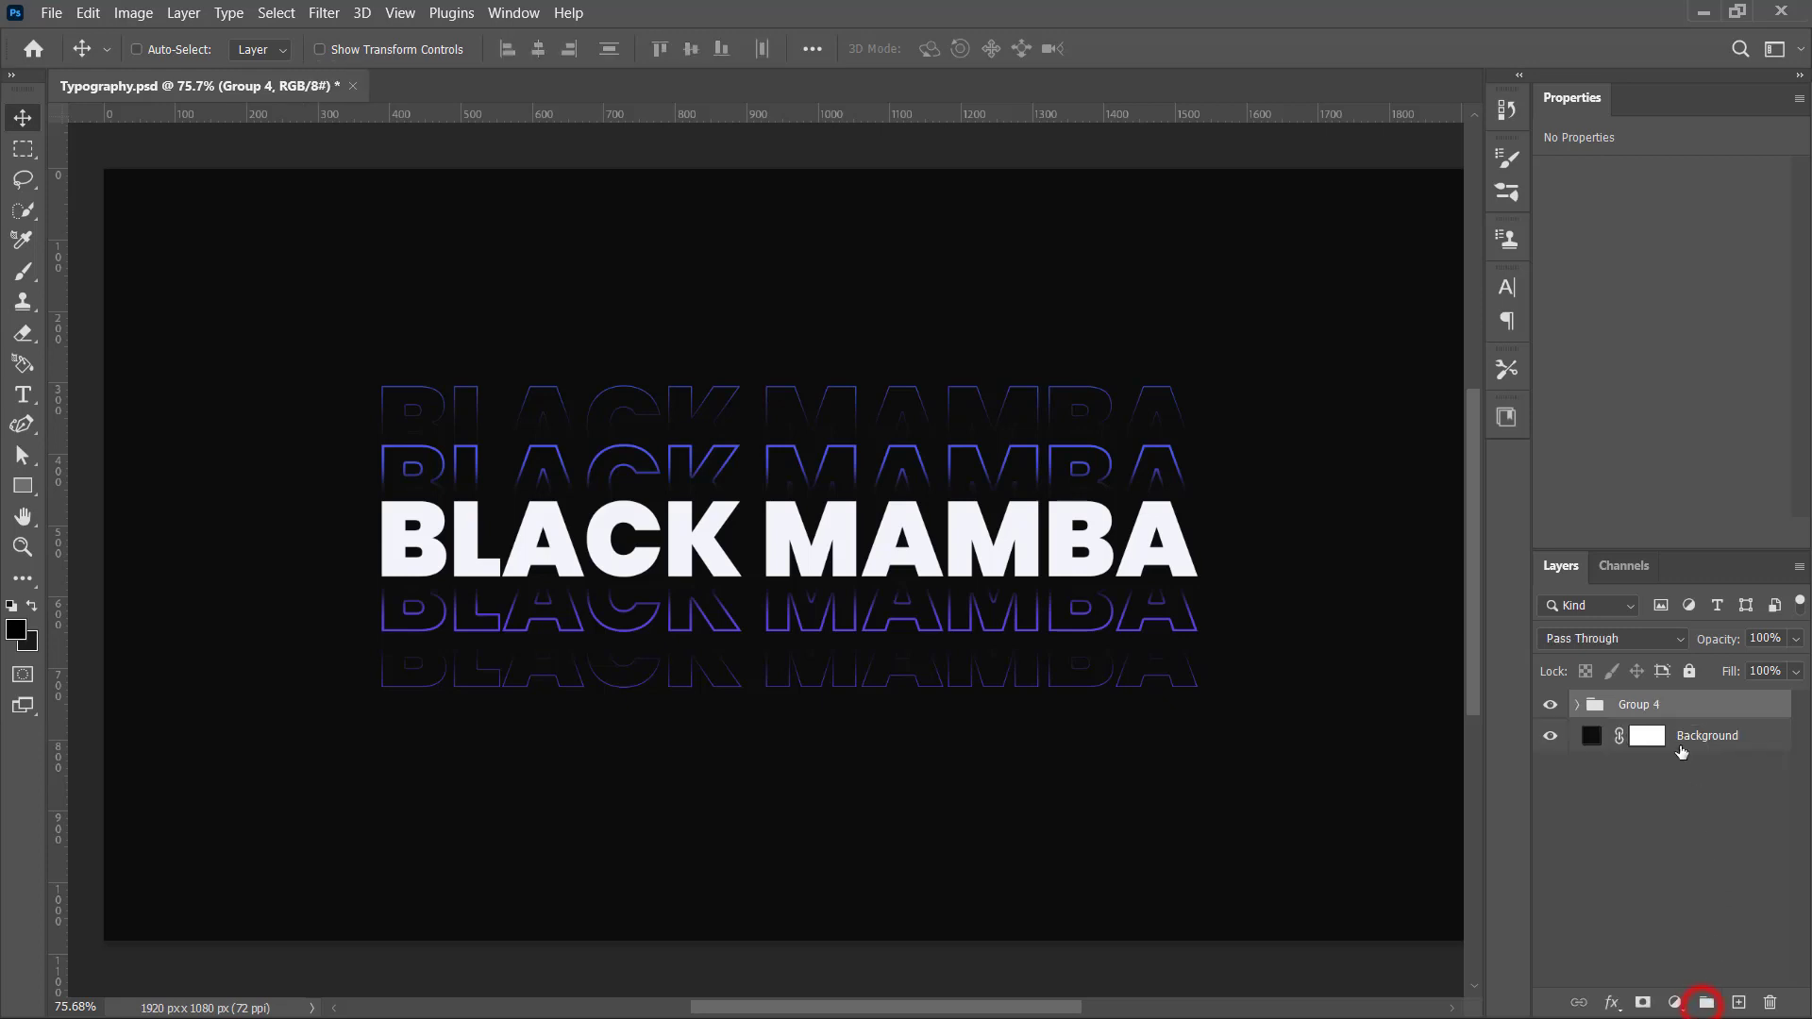
double_click(1642, 706)
text(Typography #)
text(1)
key(Return)
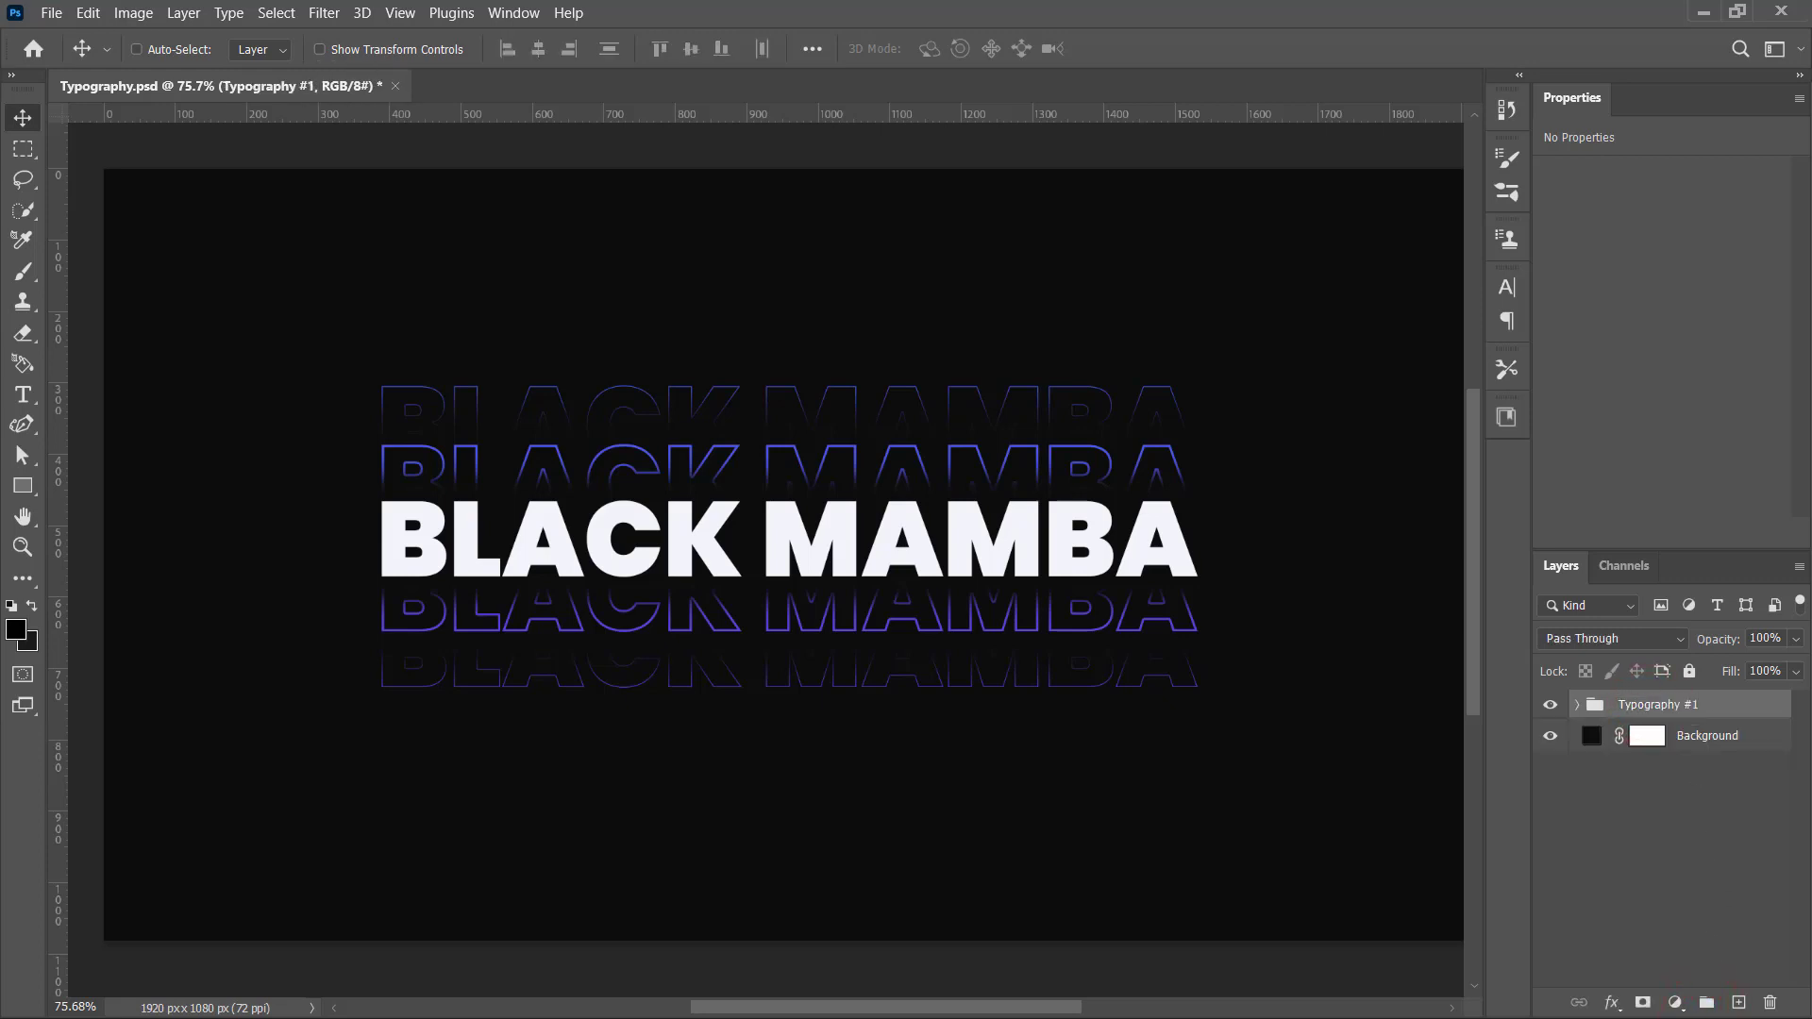
key(ctrl+s)
Step: Duplicate Typography #1 as Typography #2 and hide the original group
click(1551, 705)
right_click(1756, 715)
click(1600, 155)
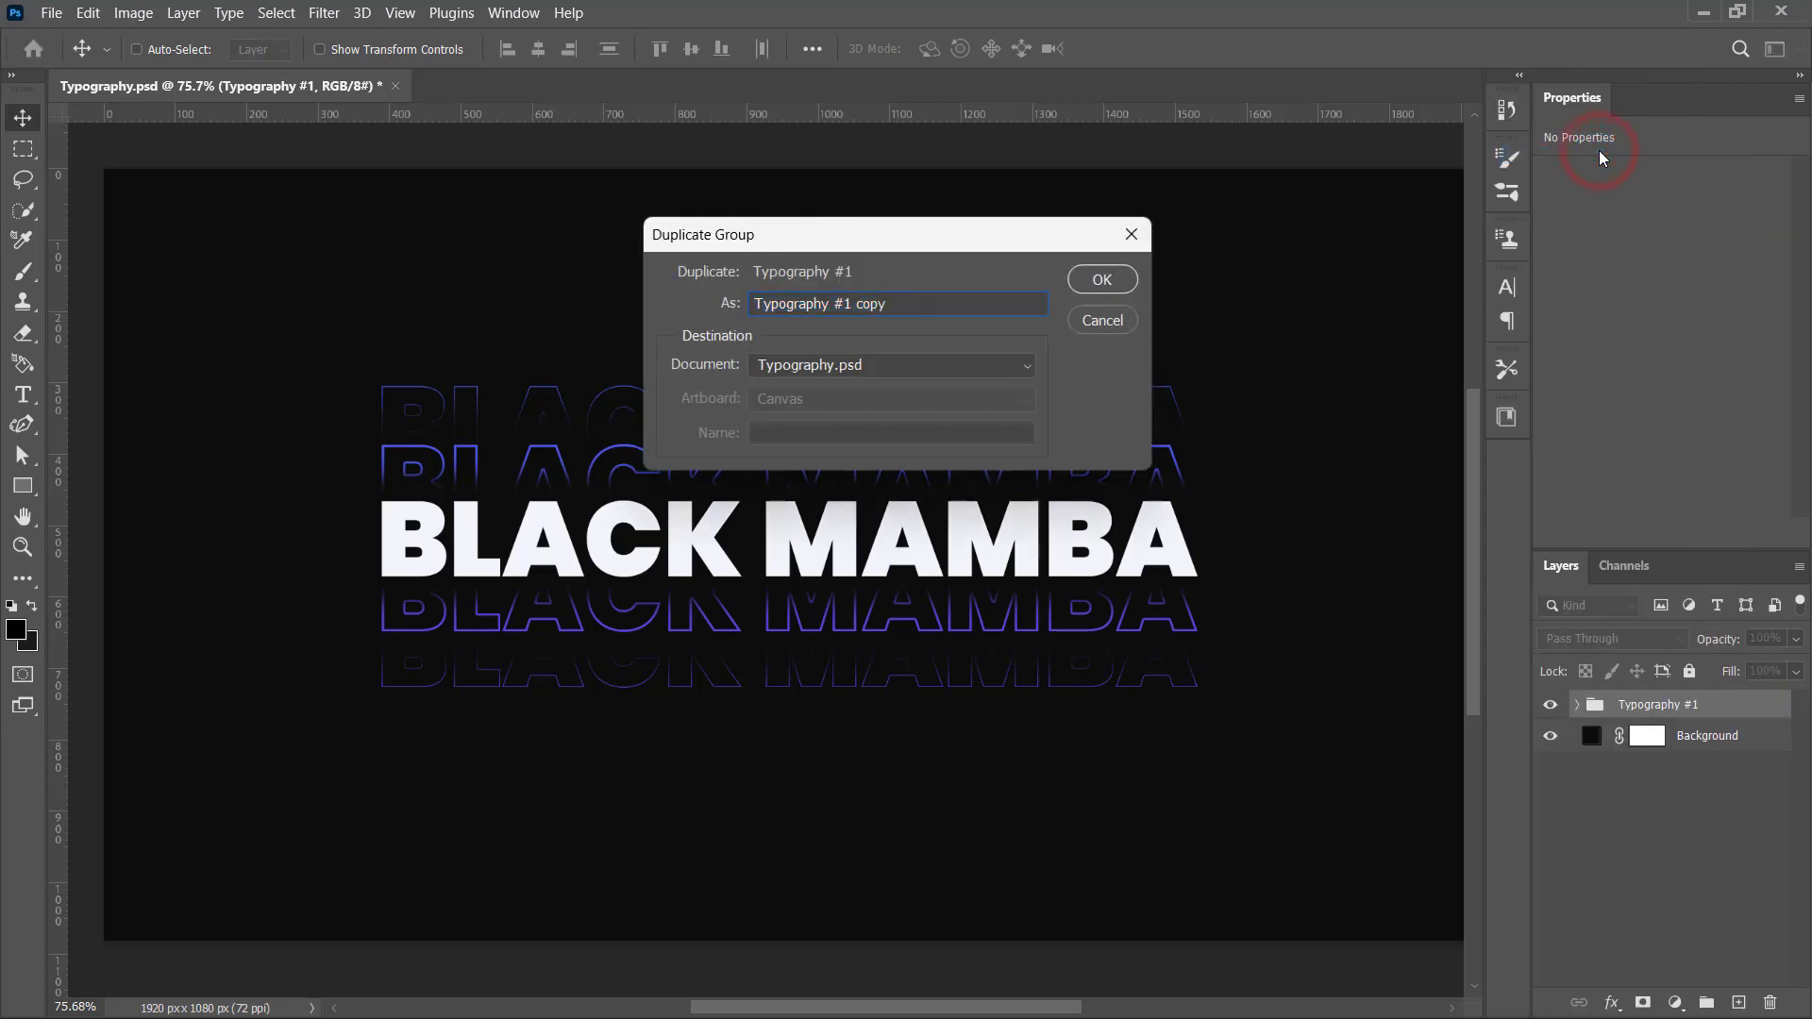
text(2)
key(Return)
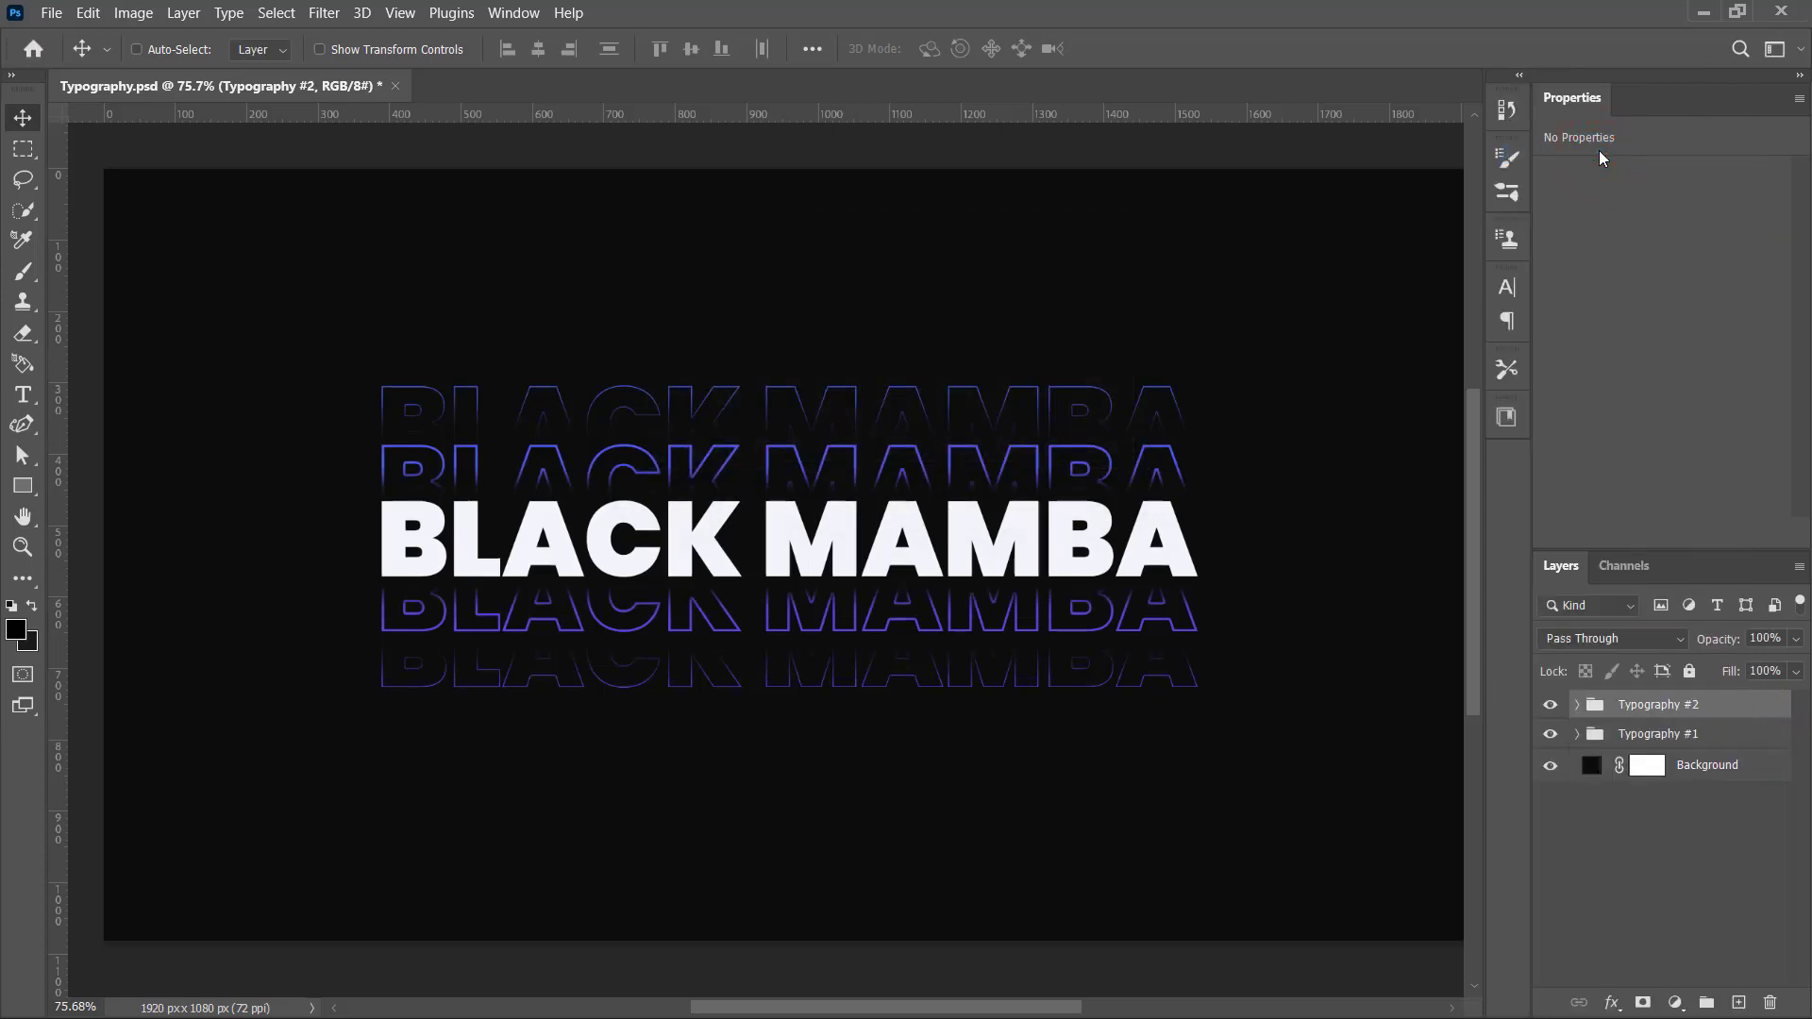
click(1550, 735)
Step: Change the solid white title in Typography #2 from BLACK MAMBA to BEAST
click(1577, 705)
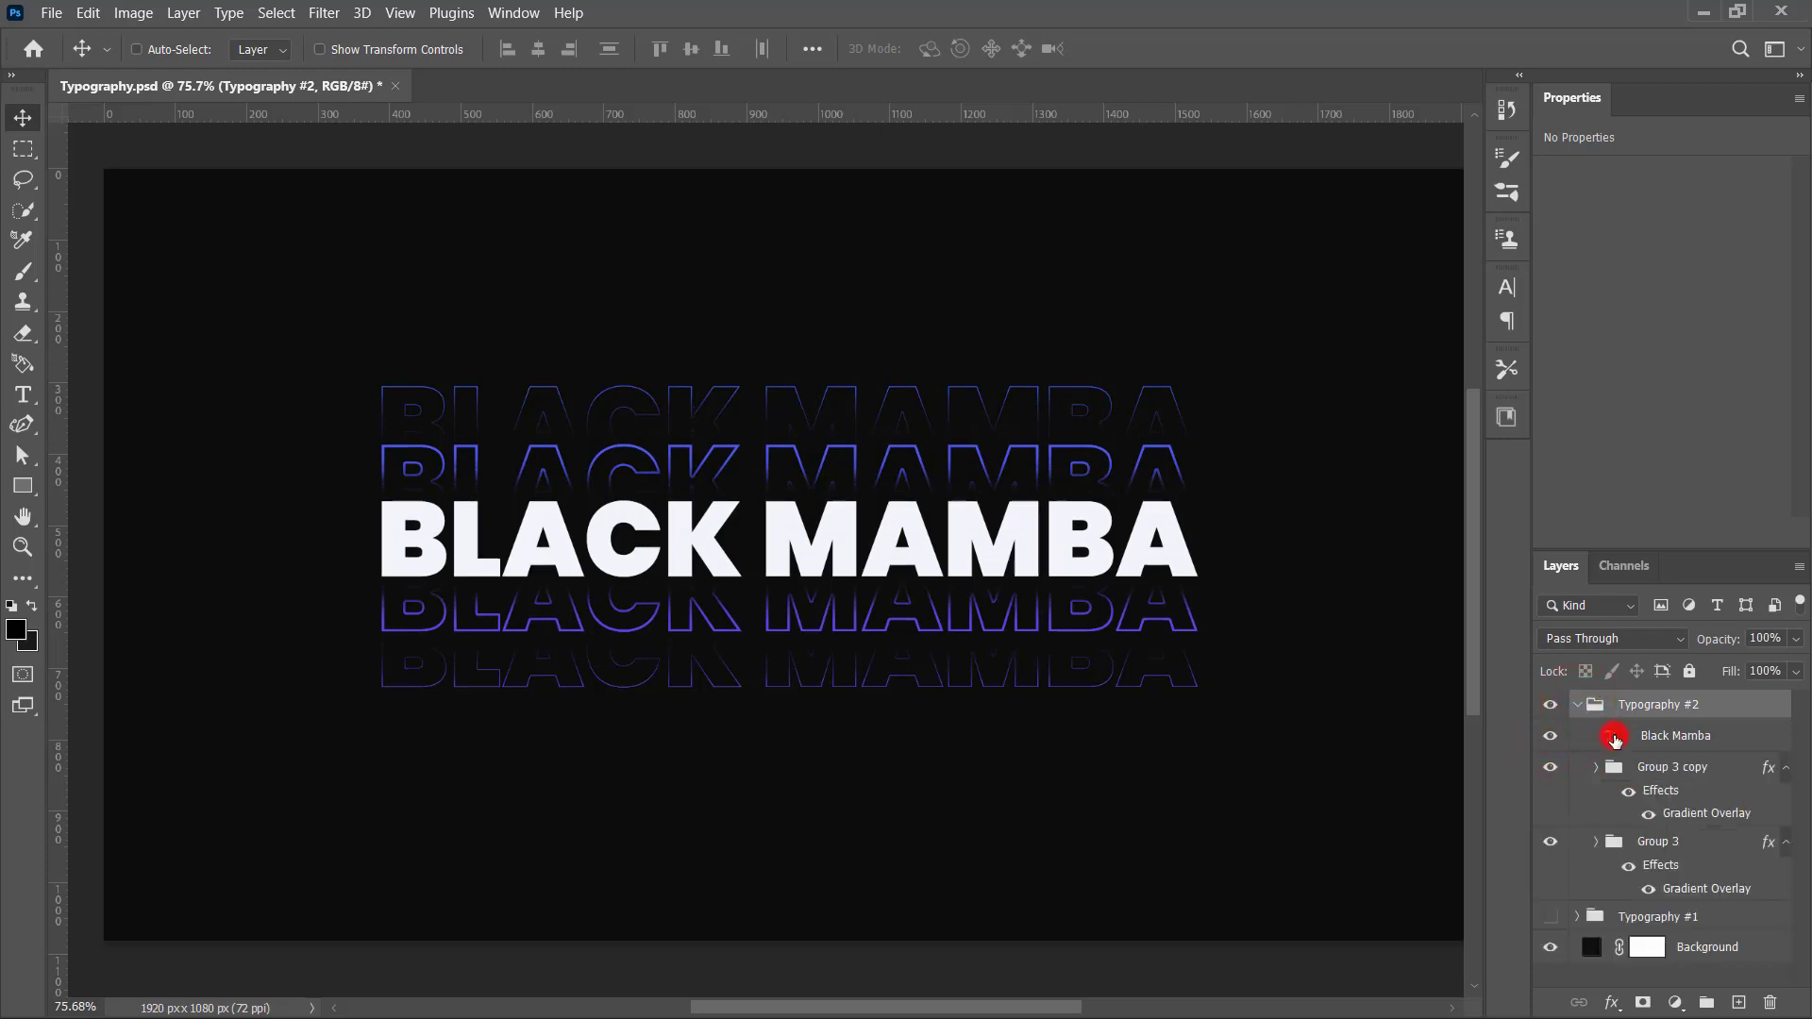
double_click(1615, 737)
text(BEAS)
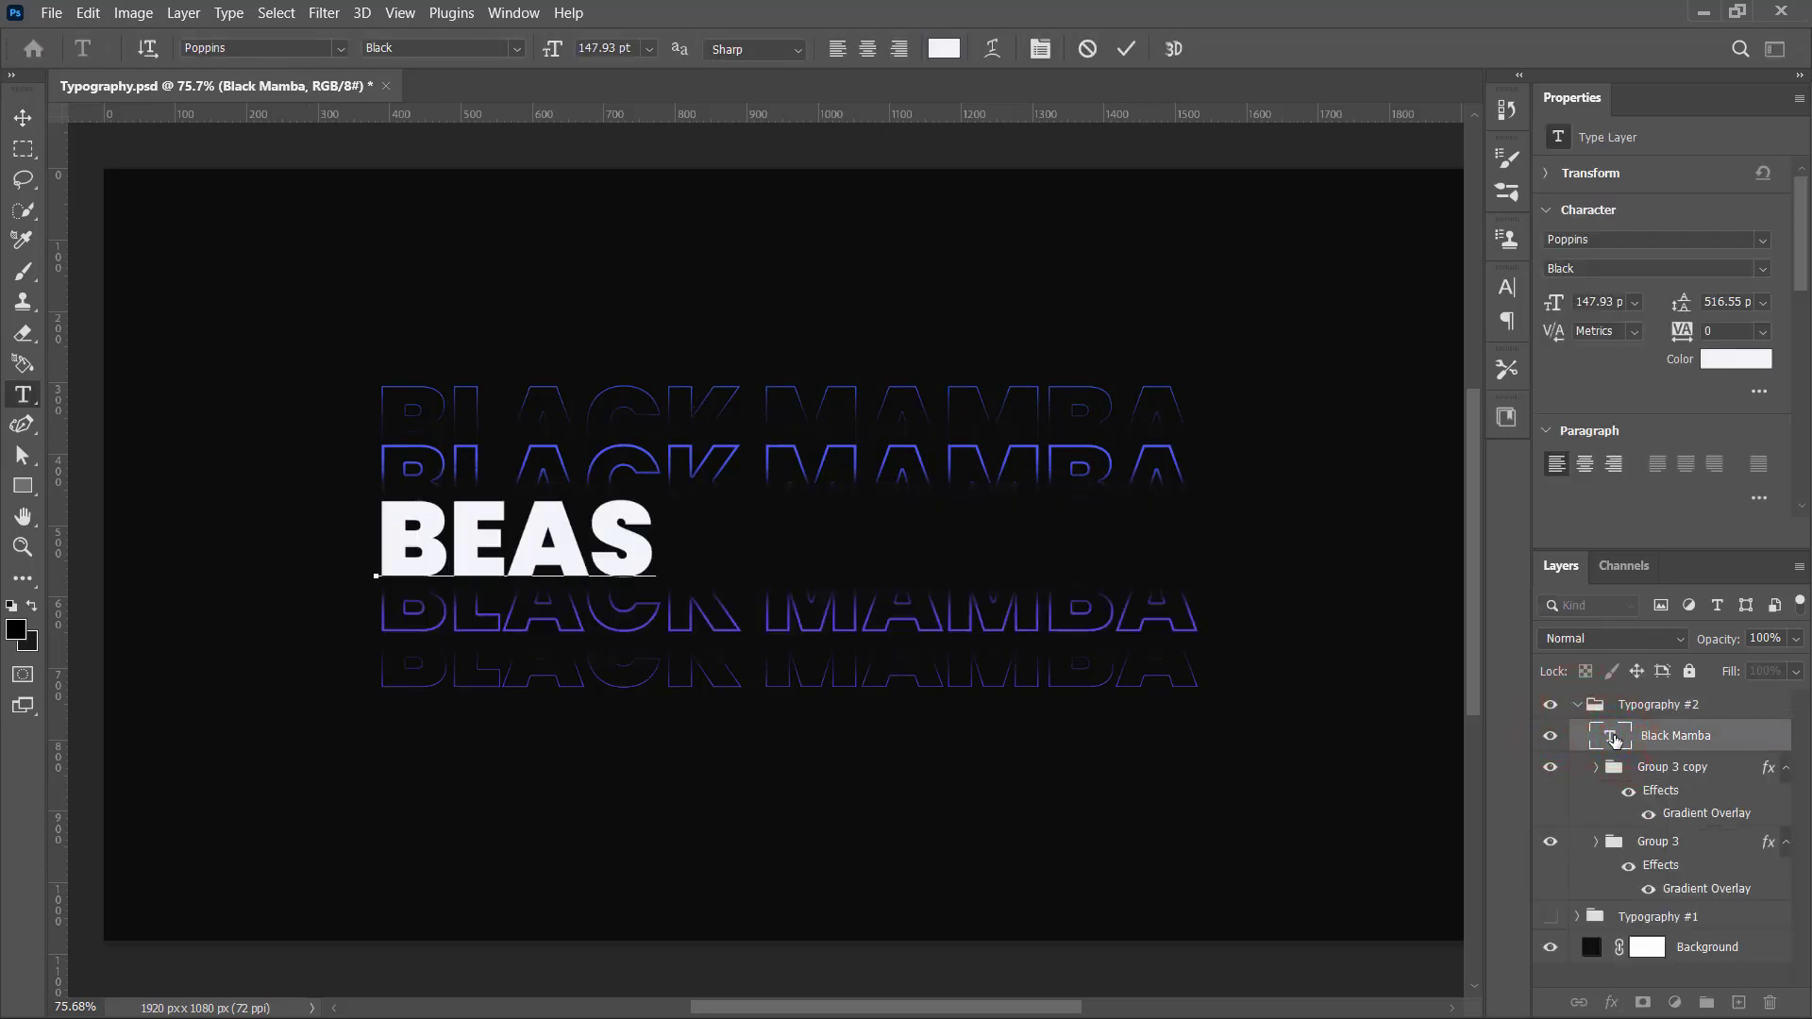
text(T)
click(1126, 48)
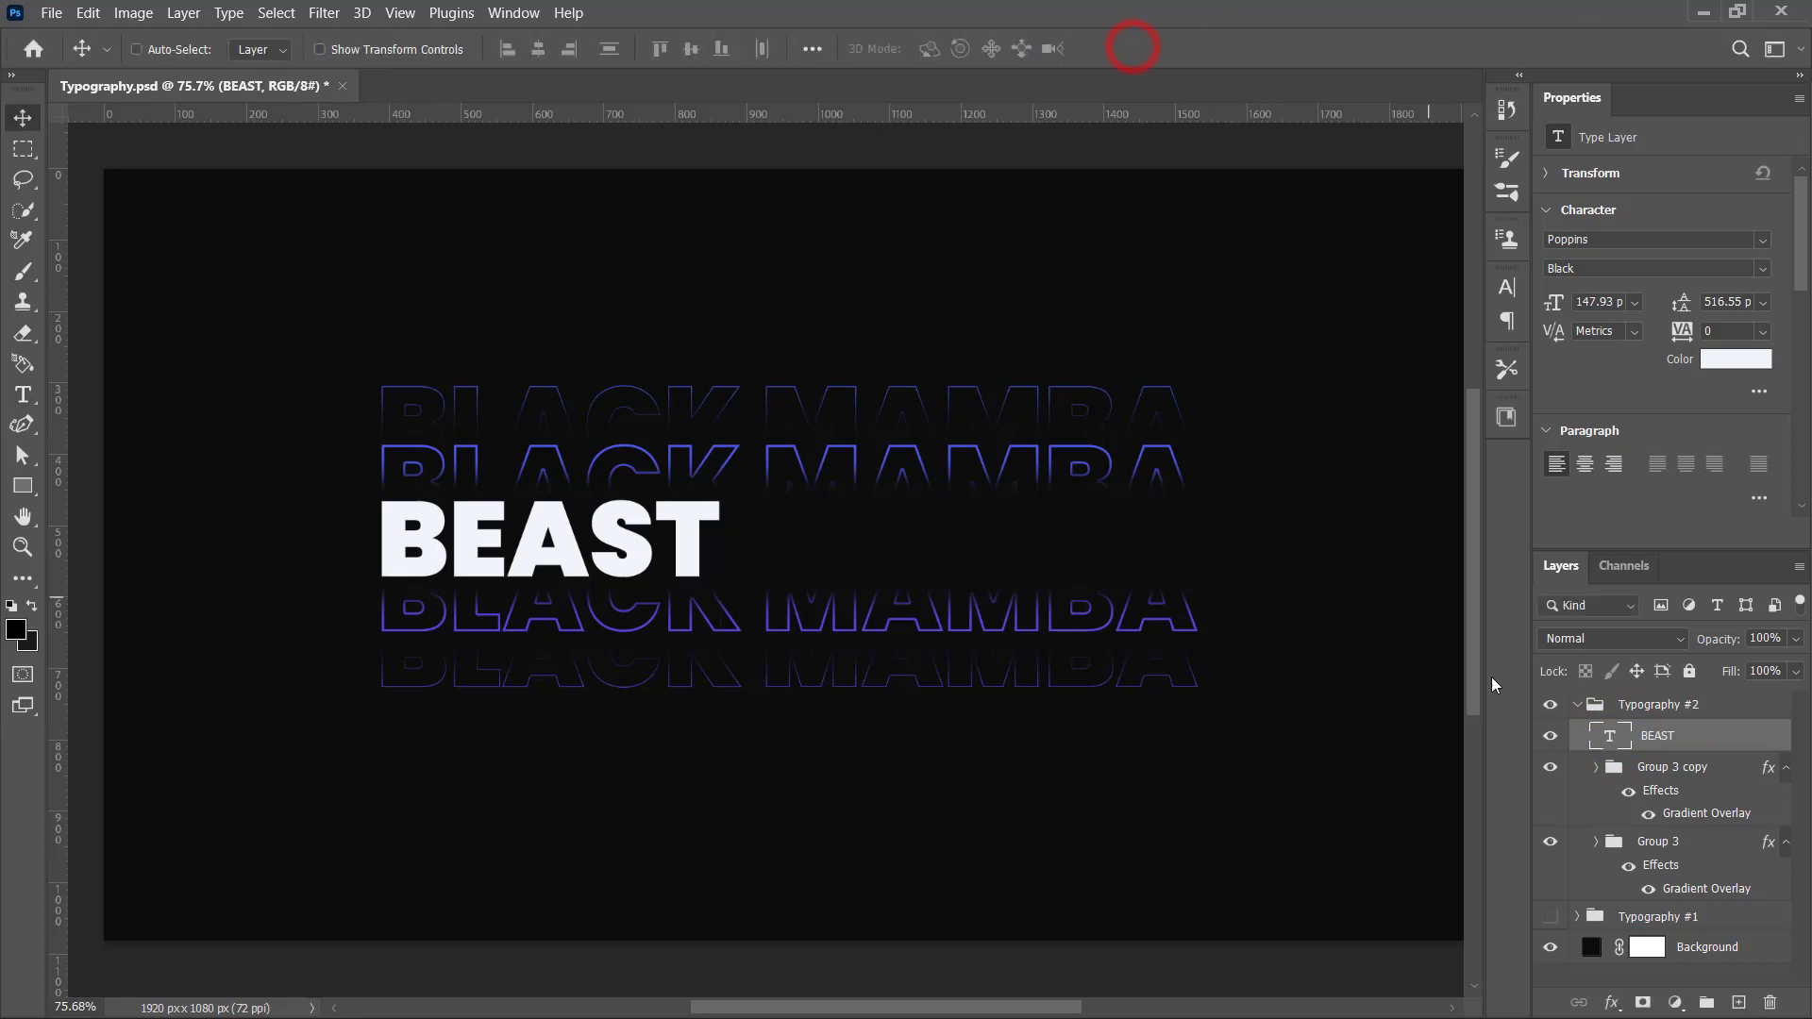
Step: Retype both Black Mamba outline copies in Group 2 as BEAST
click(1596, 769)
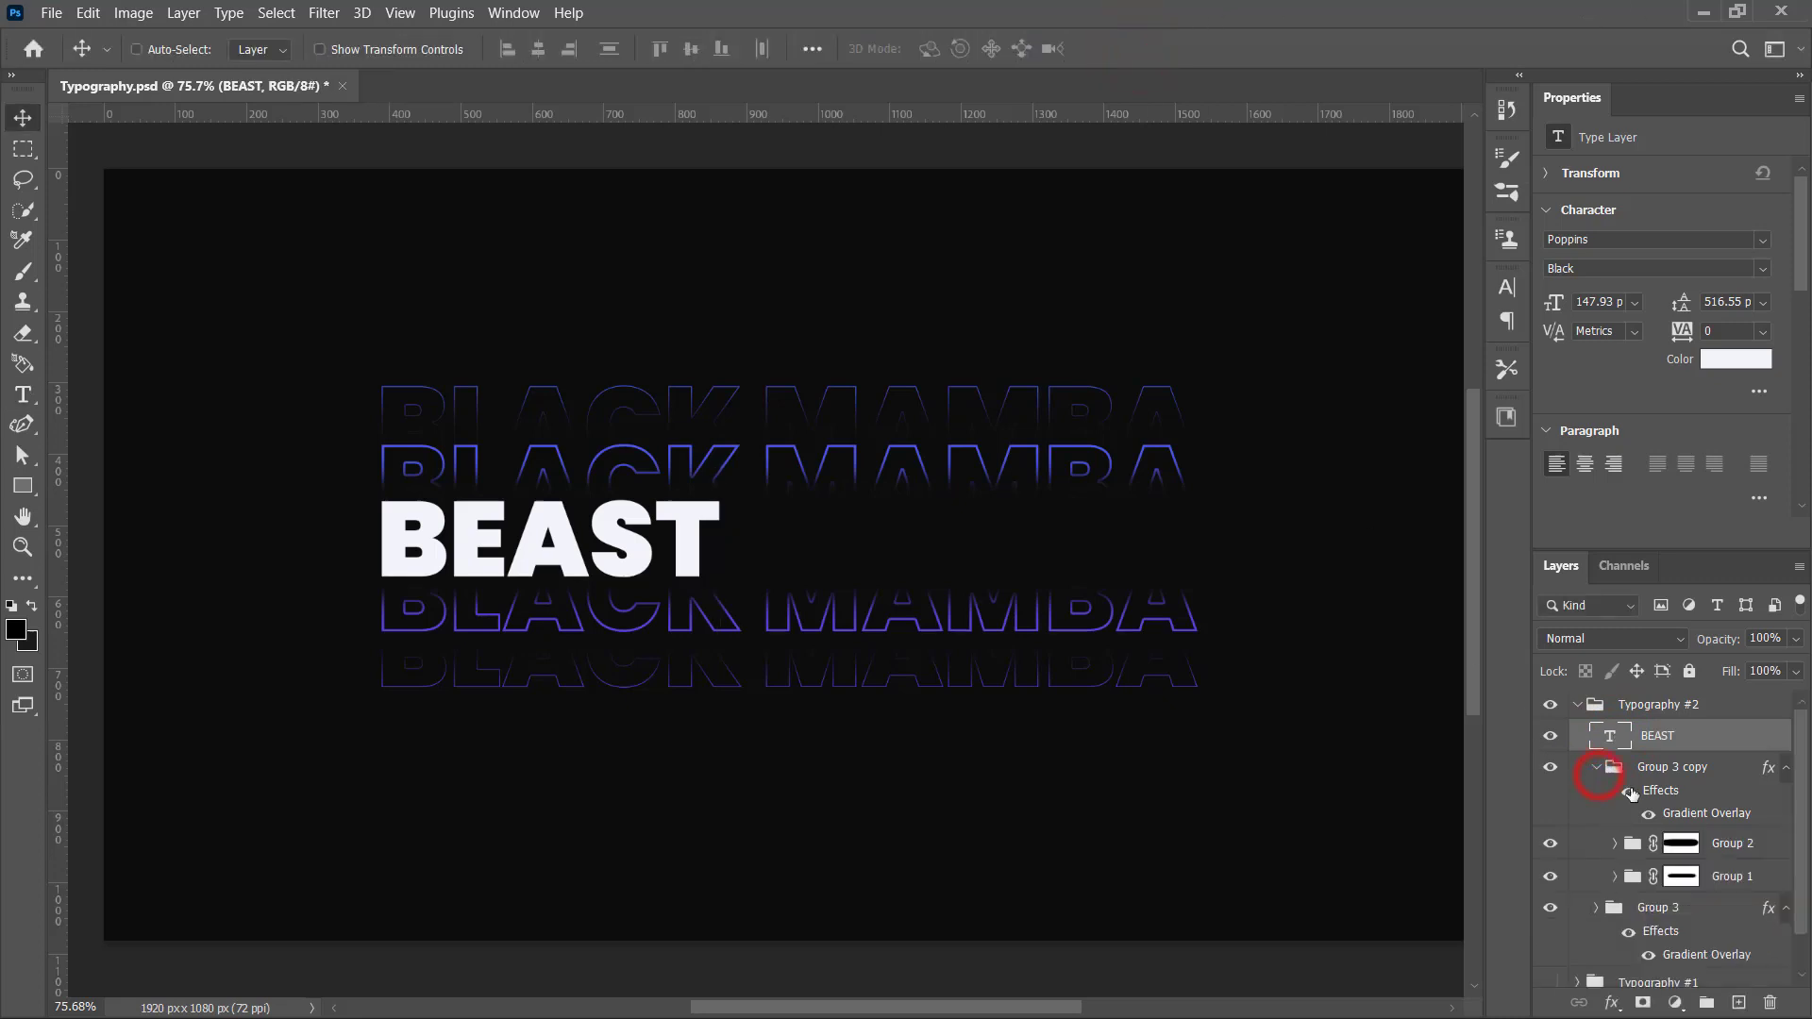
click(1613, 845)
double_click(1647, 875)
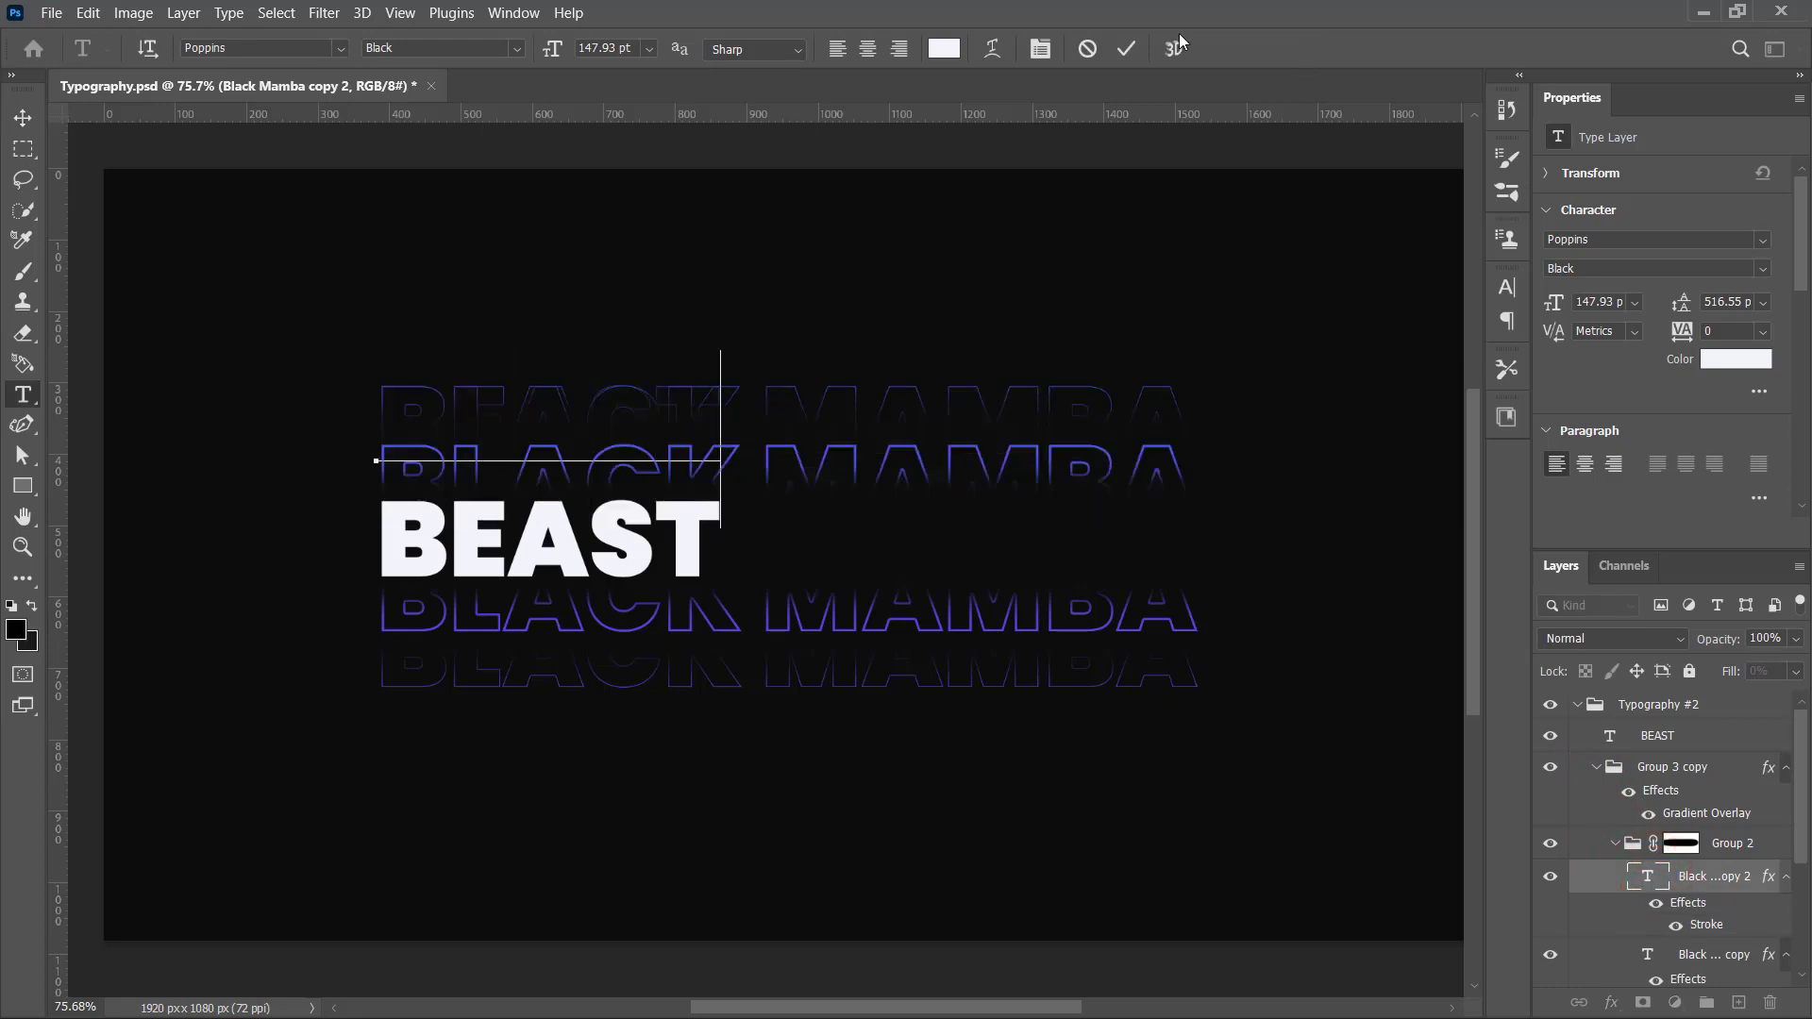
click(1126, 48)
scroll(1713, 851, down, 2)
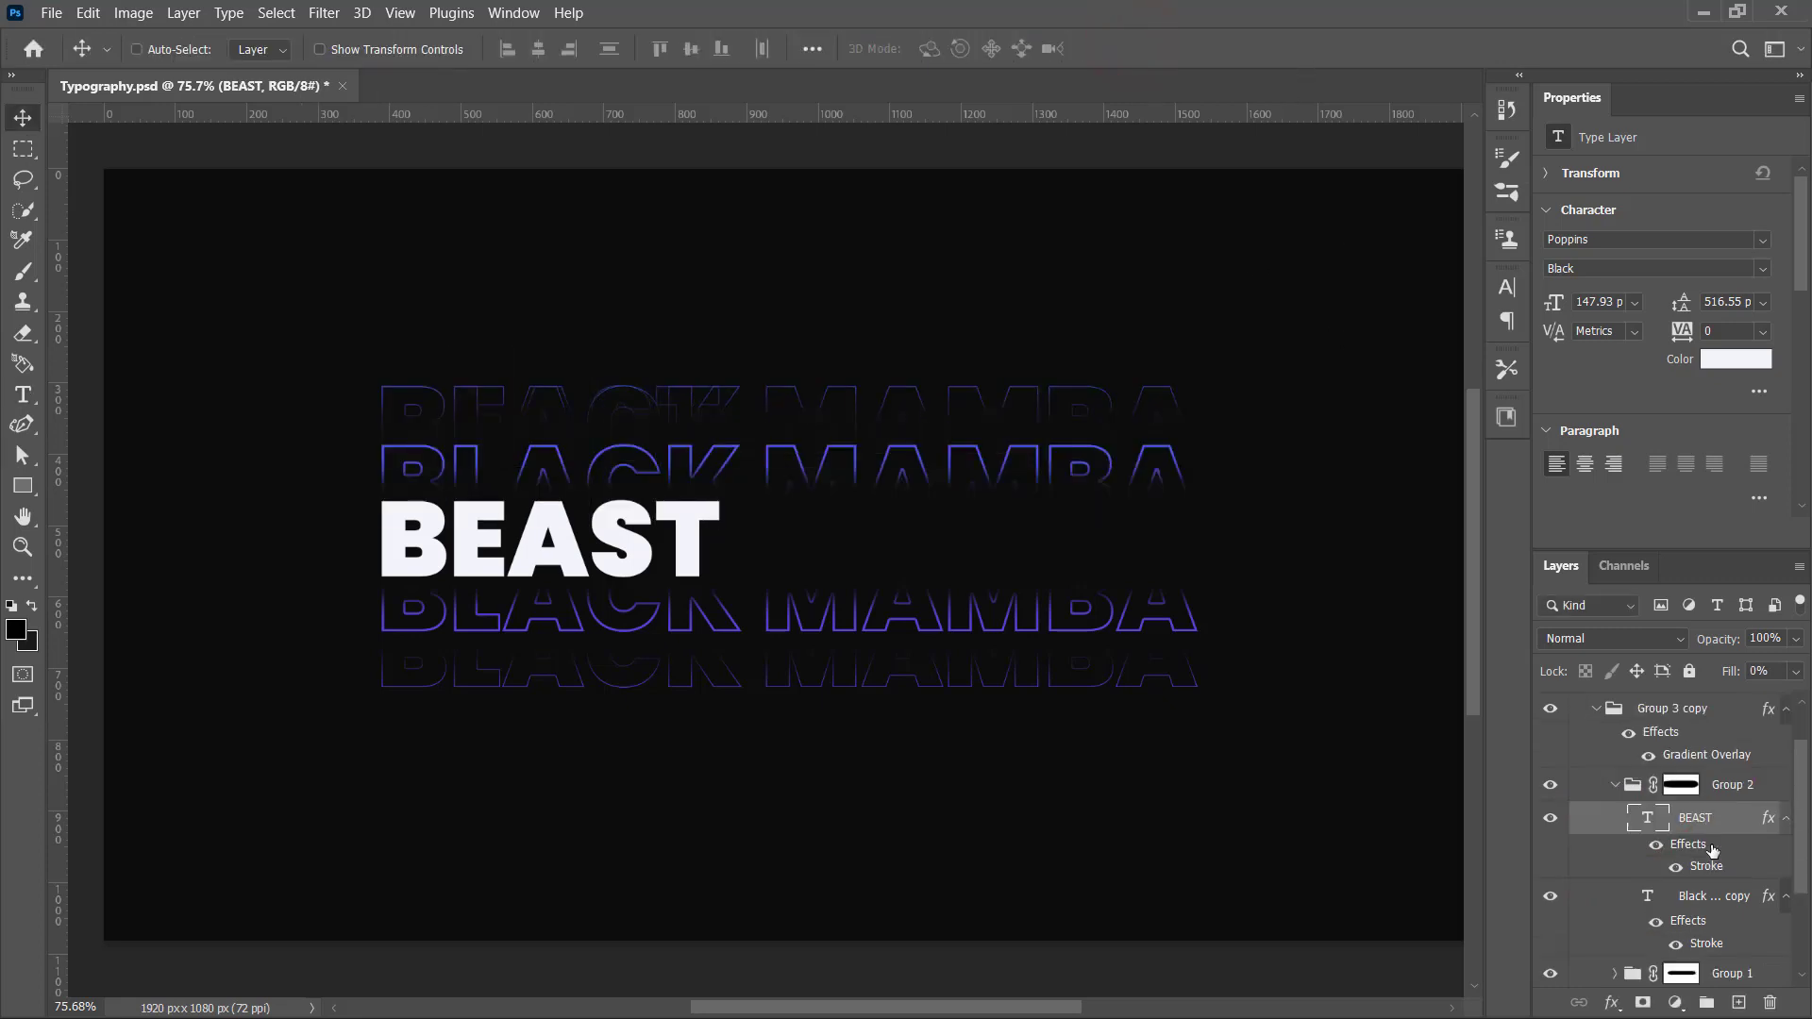
double_click(1650, 897)
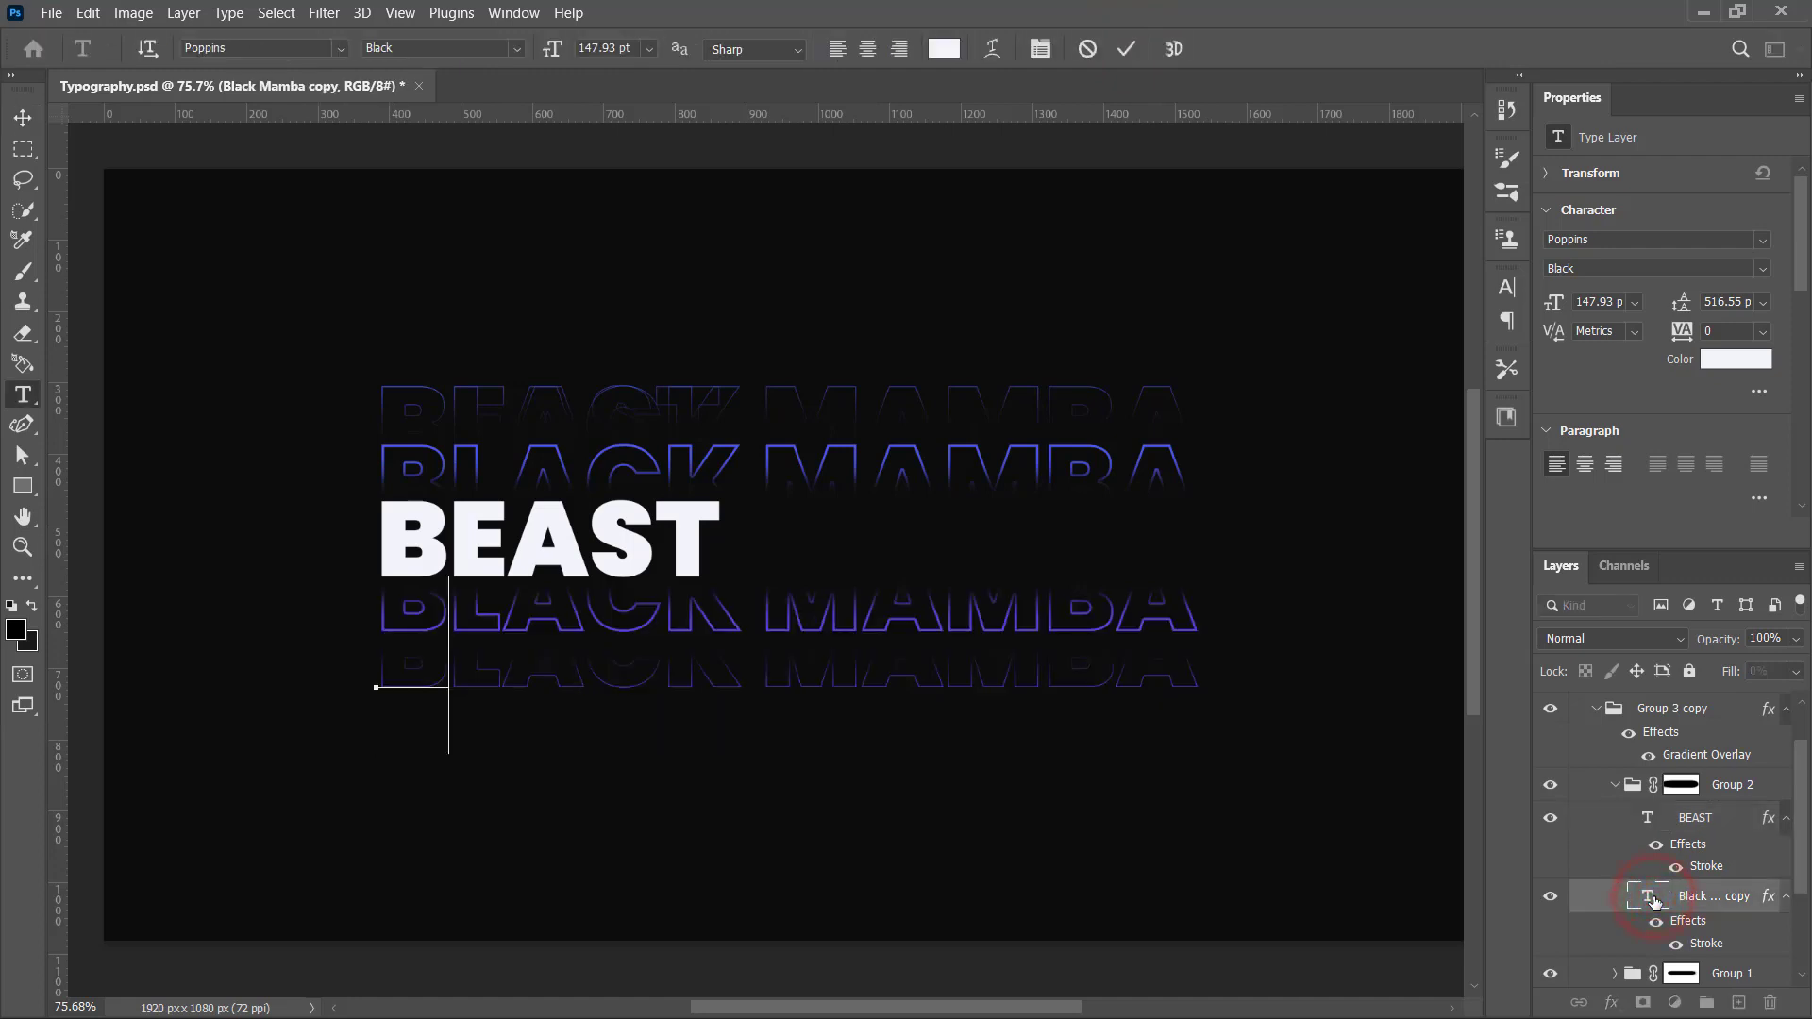
click(1126, 48)
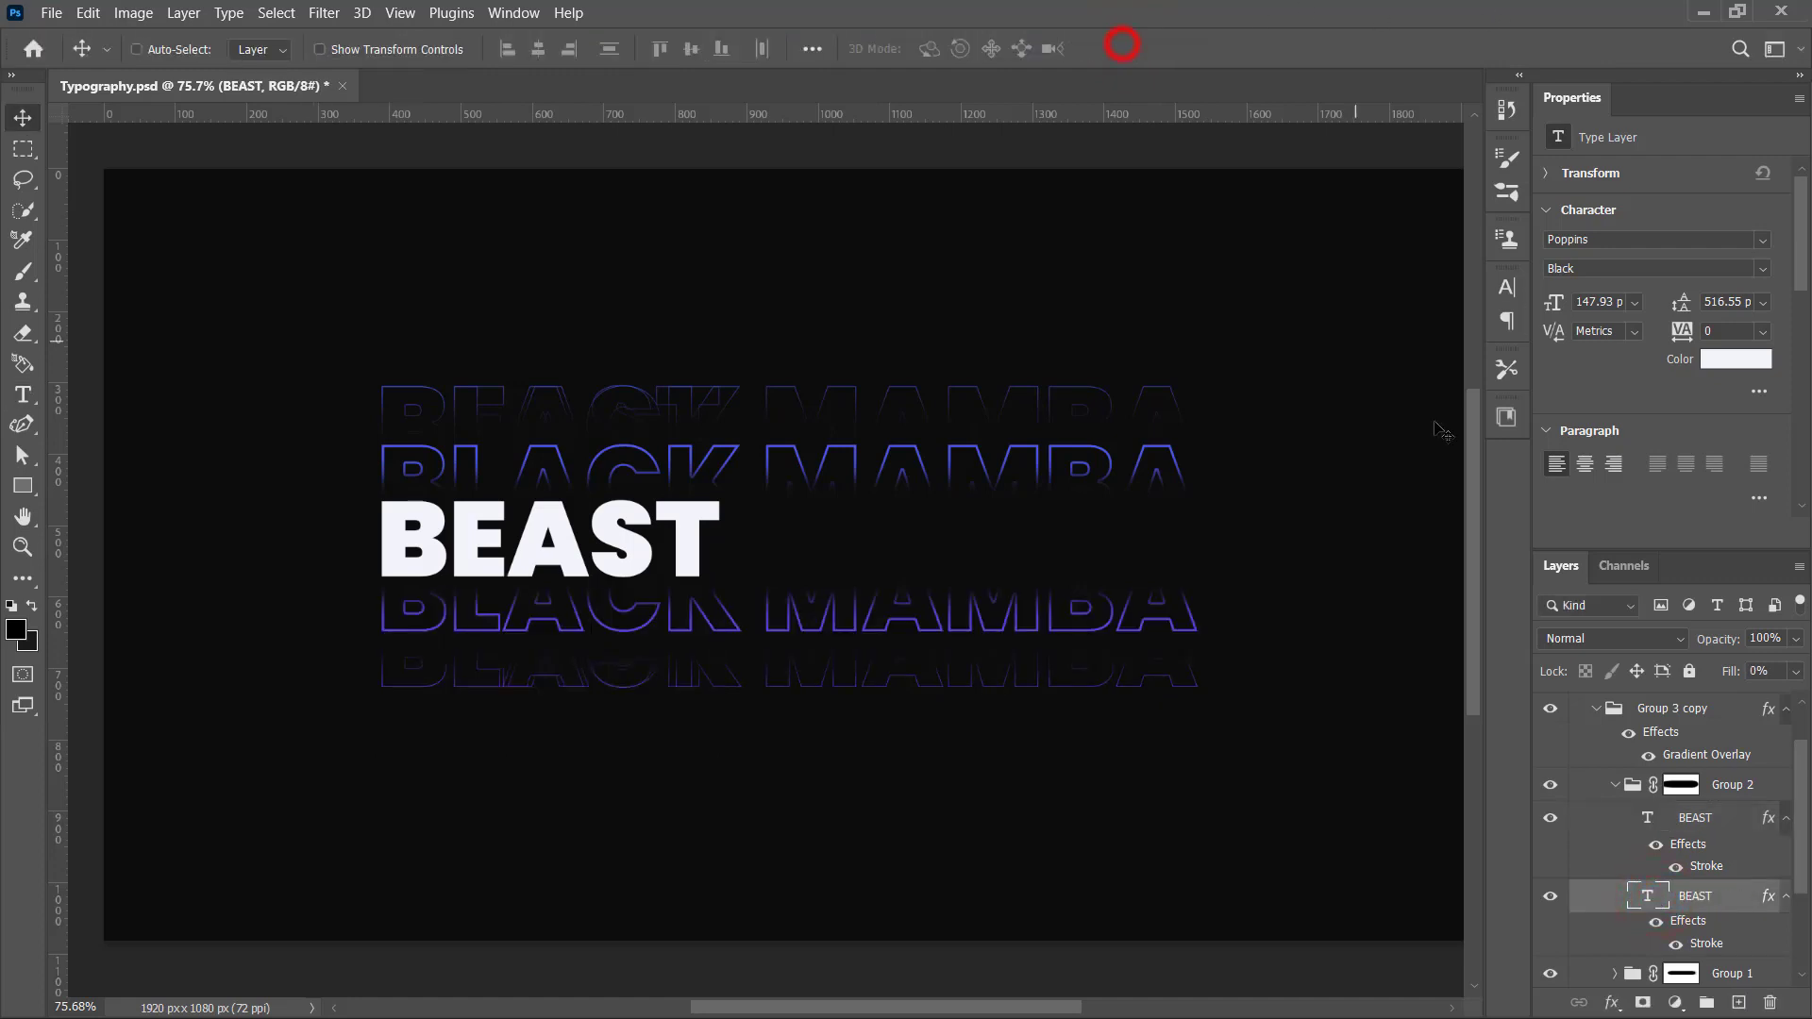
Step: Retype both Black Mamba outline copies in Group 1 as BEAST
scroll(1625, 840, down, 2)
scroll(1626, 840, down, 3)
click(1616, 834)
scroll(1644, 839, down, 4)
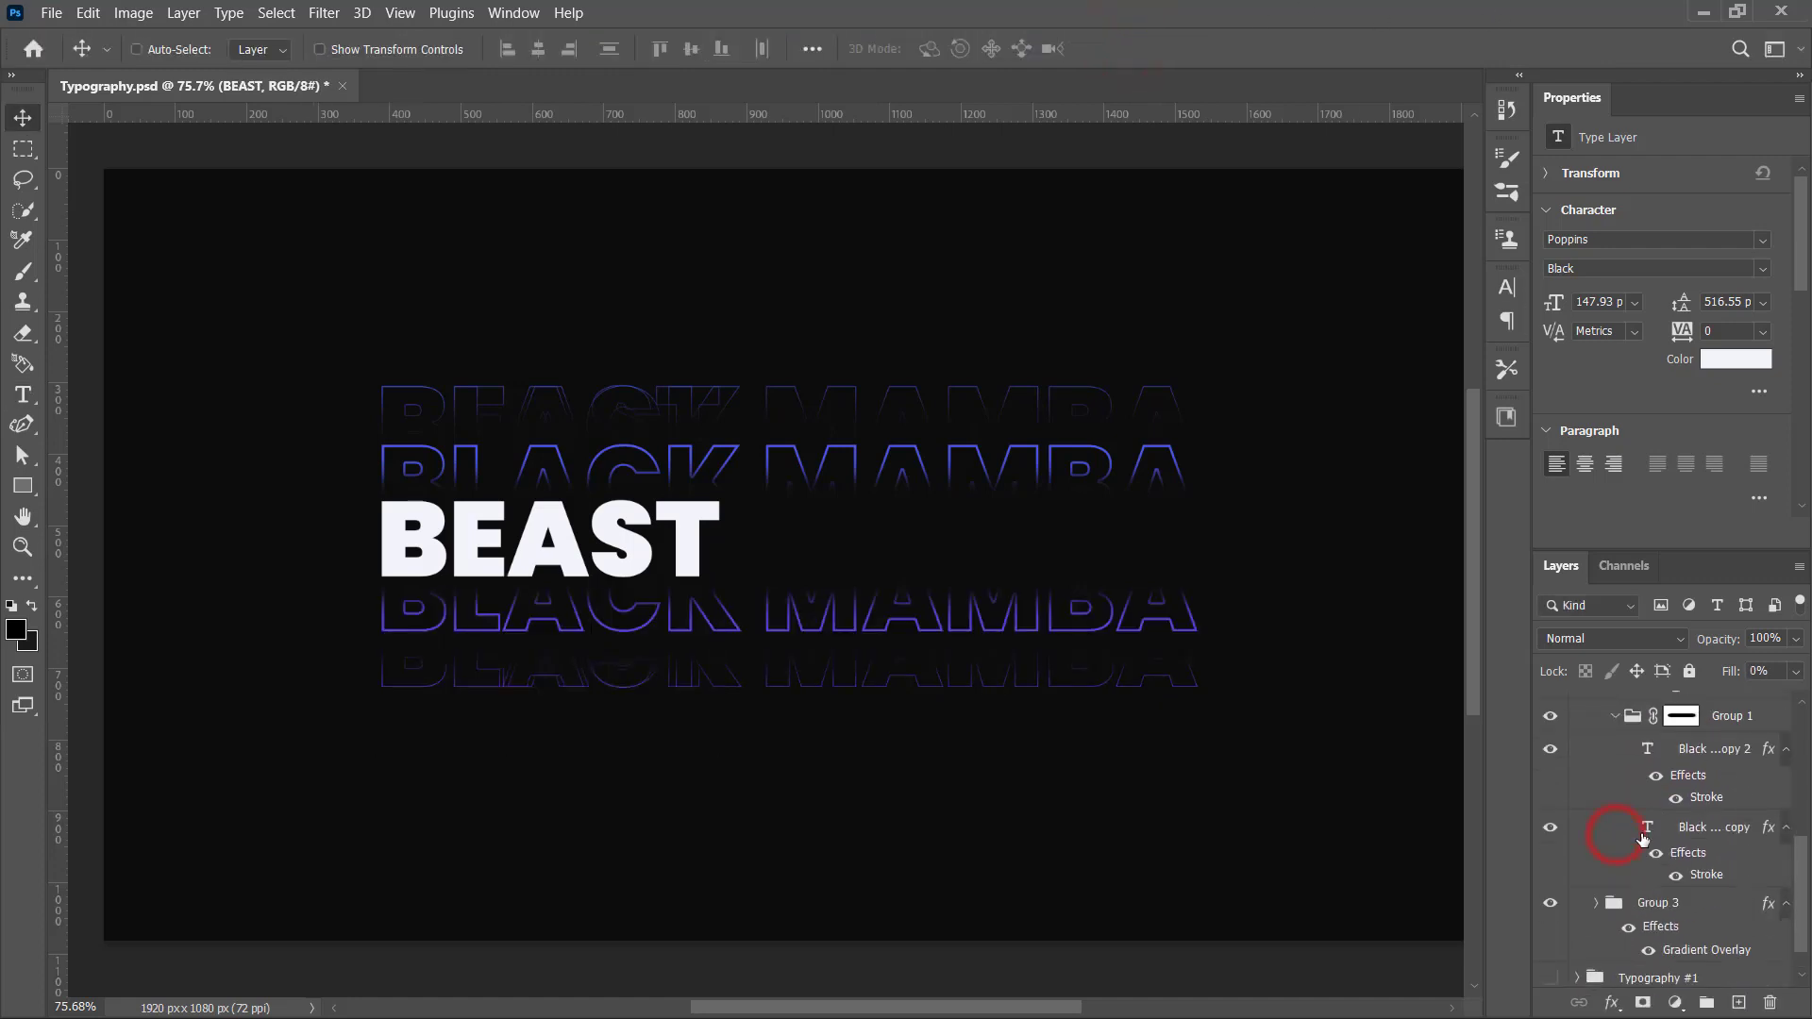
double_click(1646, 752)
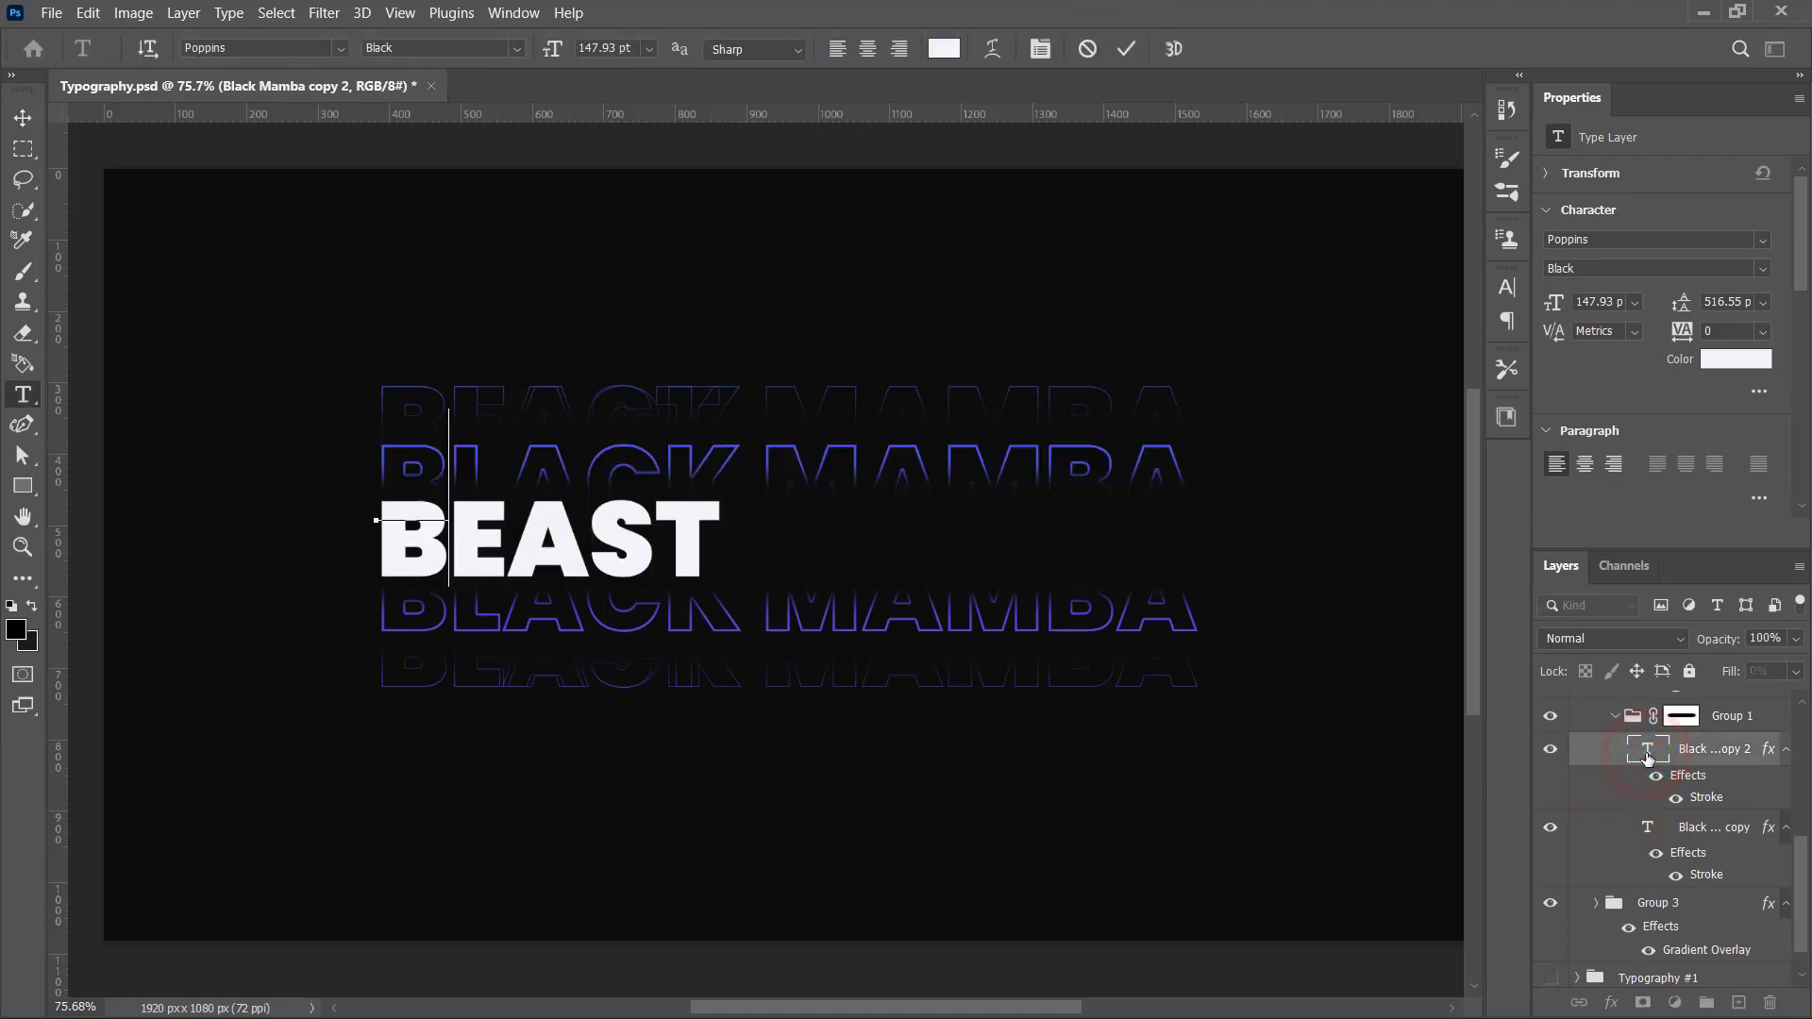
click(1126, 48)
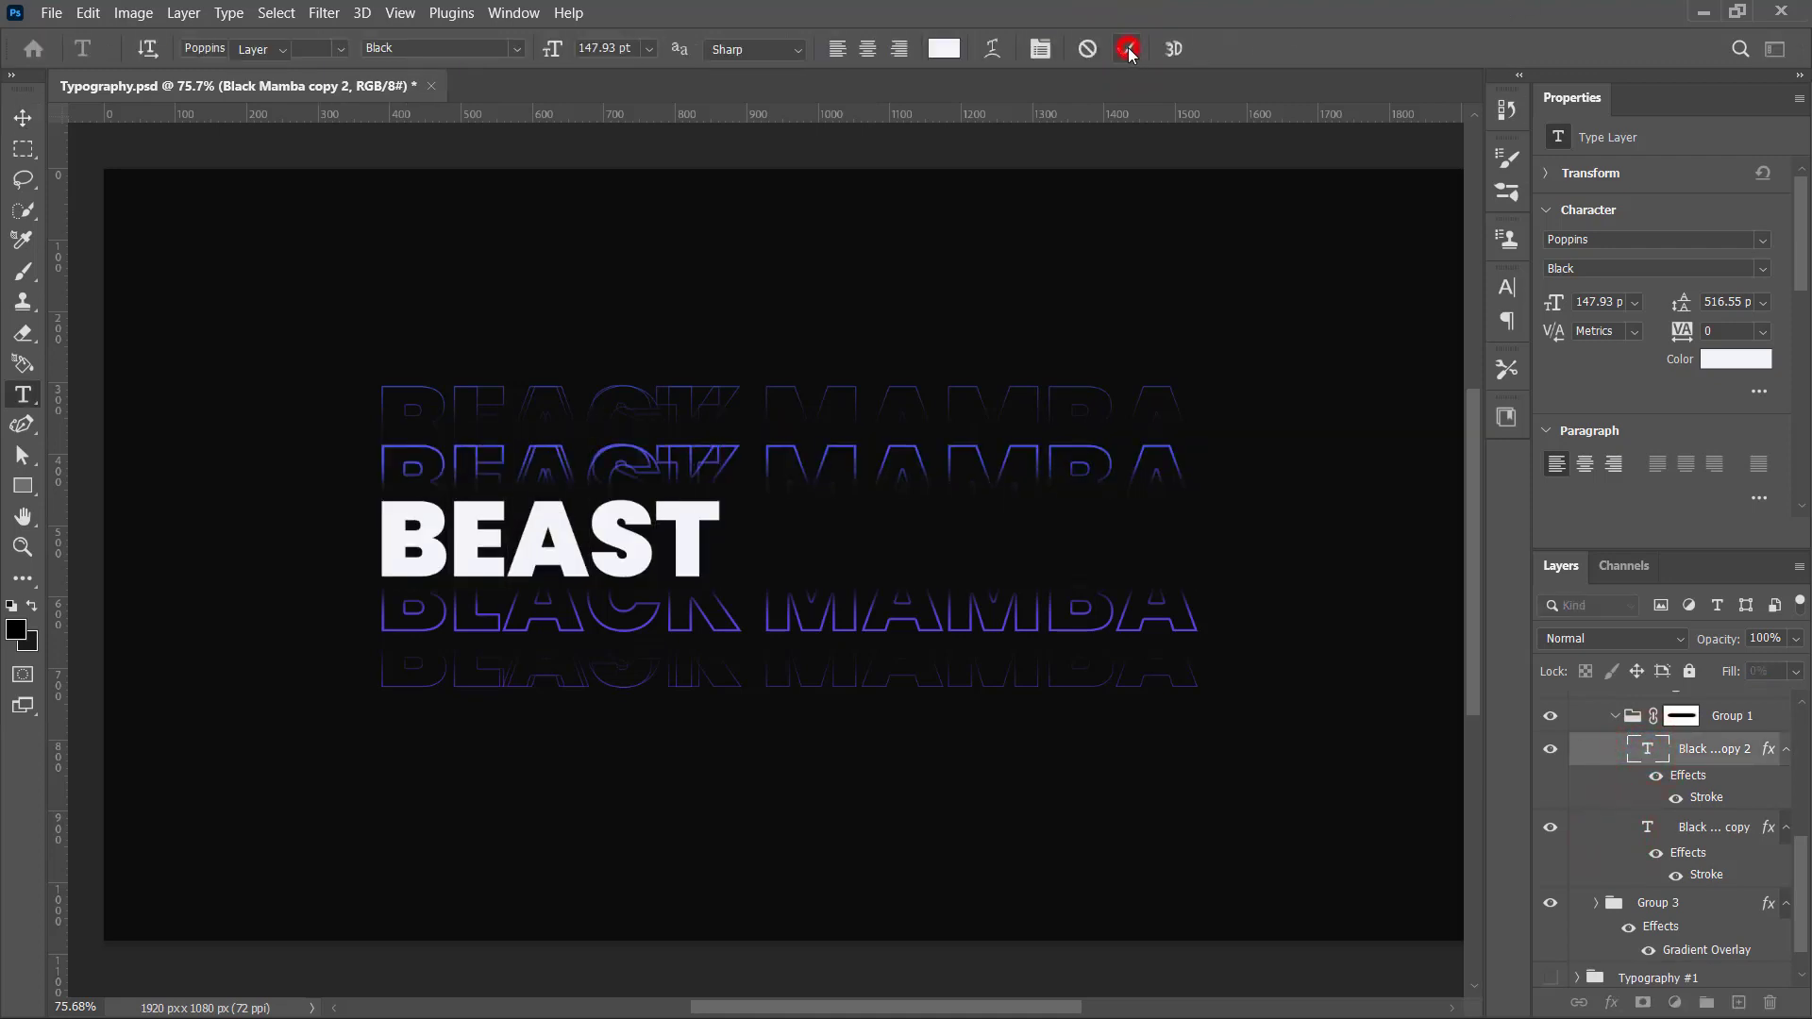
scroll(1625, 801, down, 1)
double_click(1647, 790)
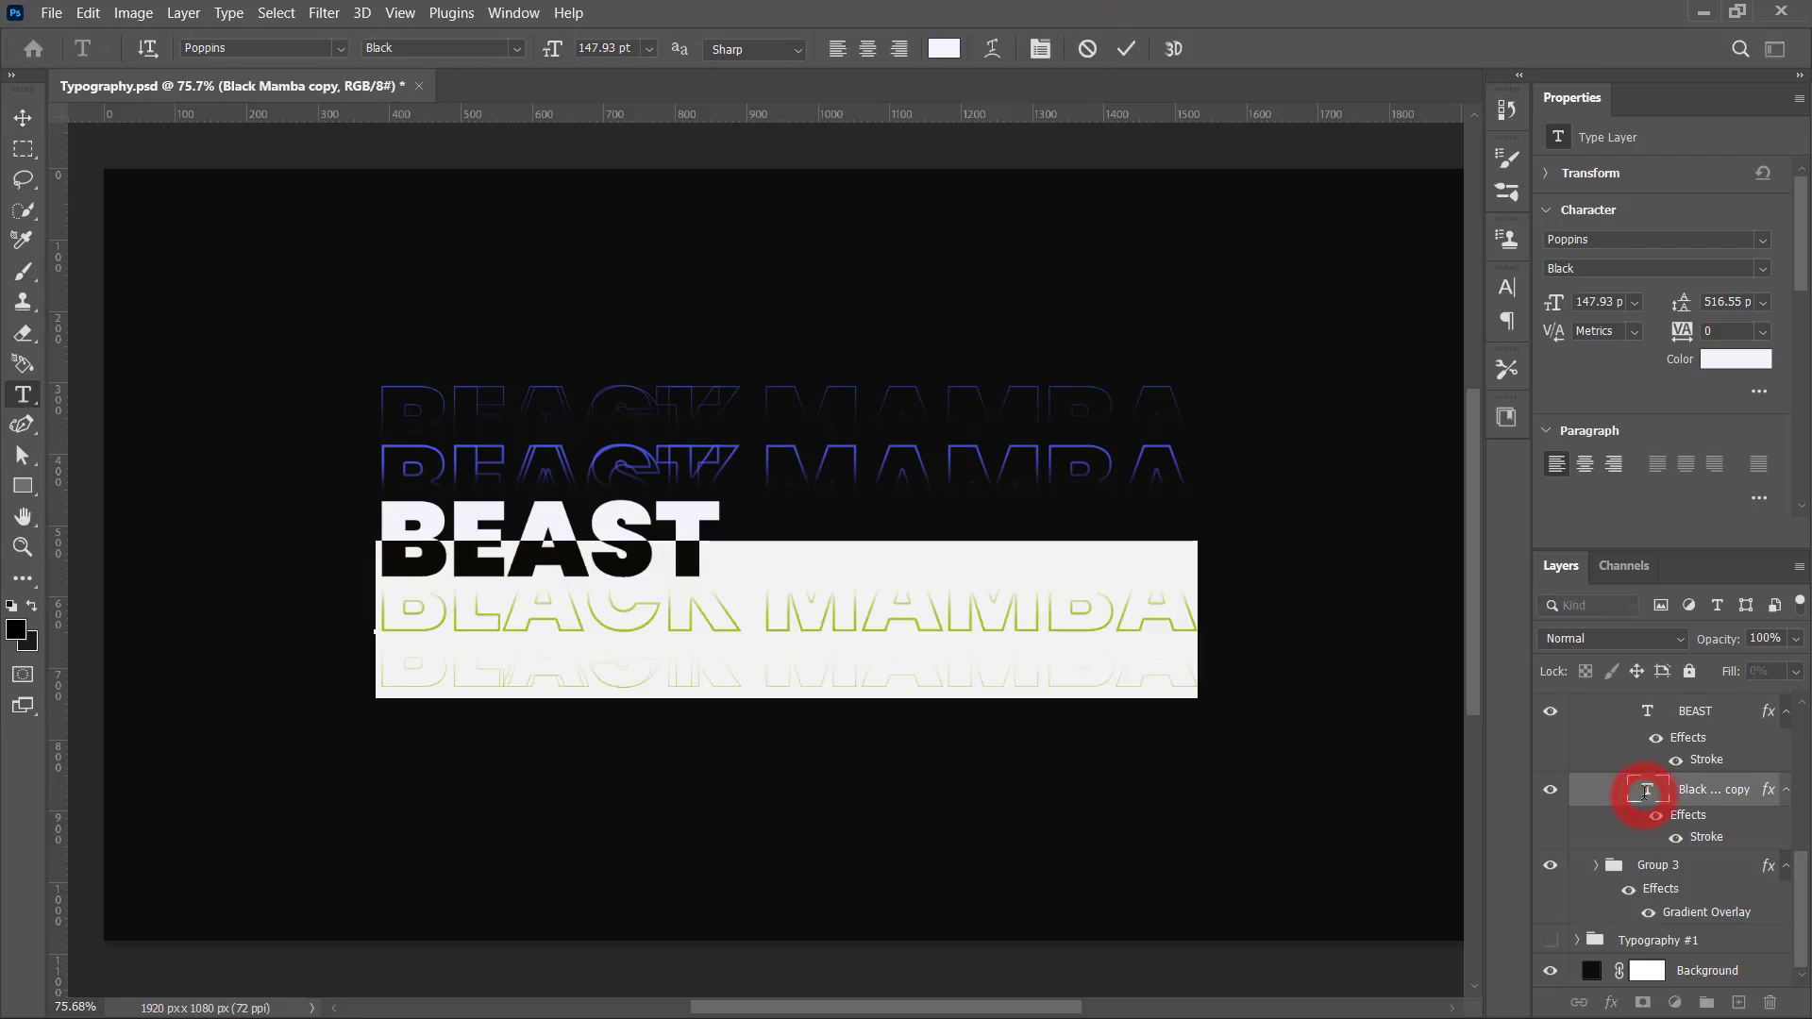
text(BEAST)
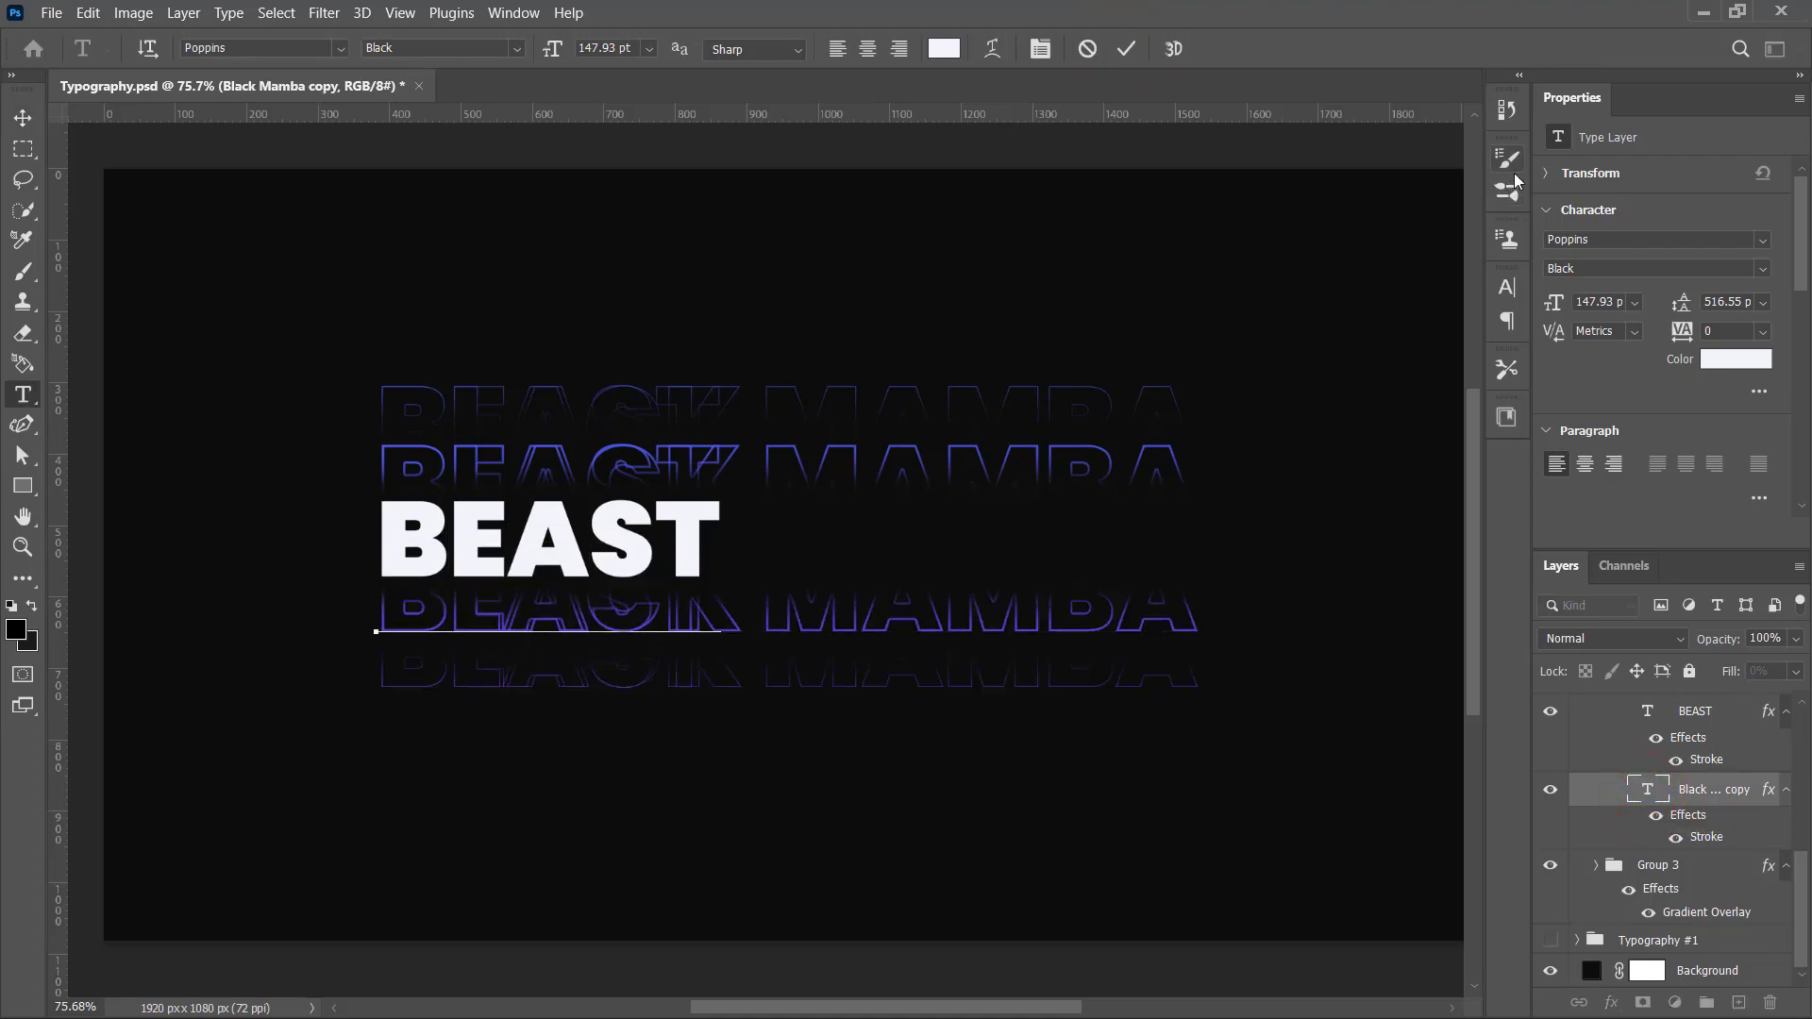
click(1125, 52)
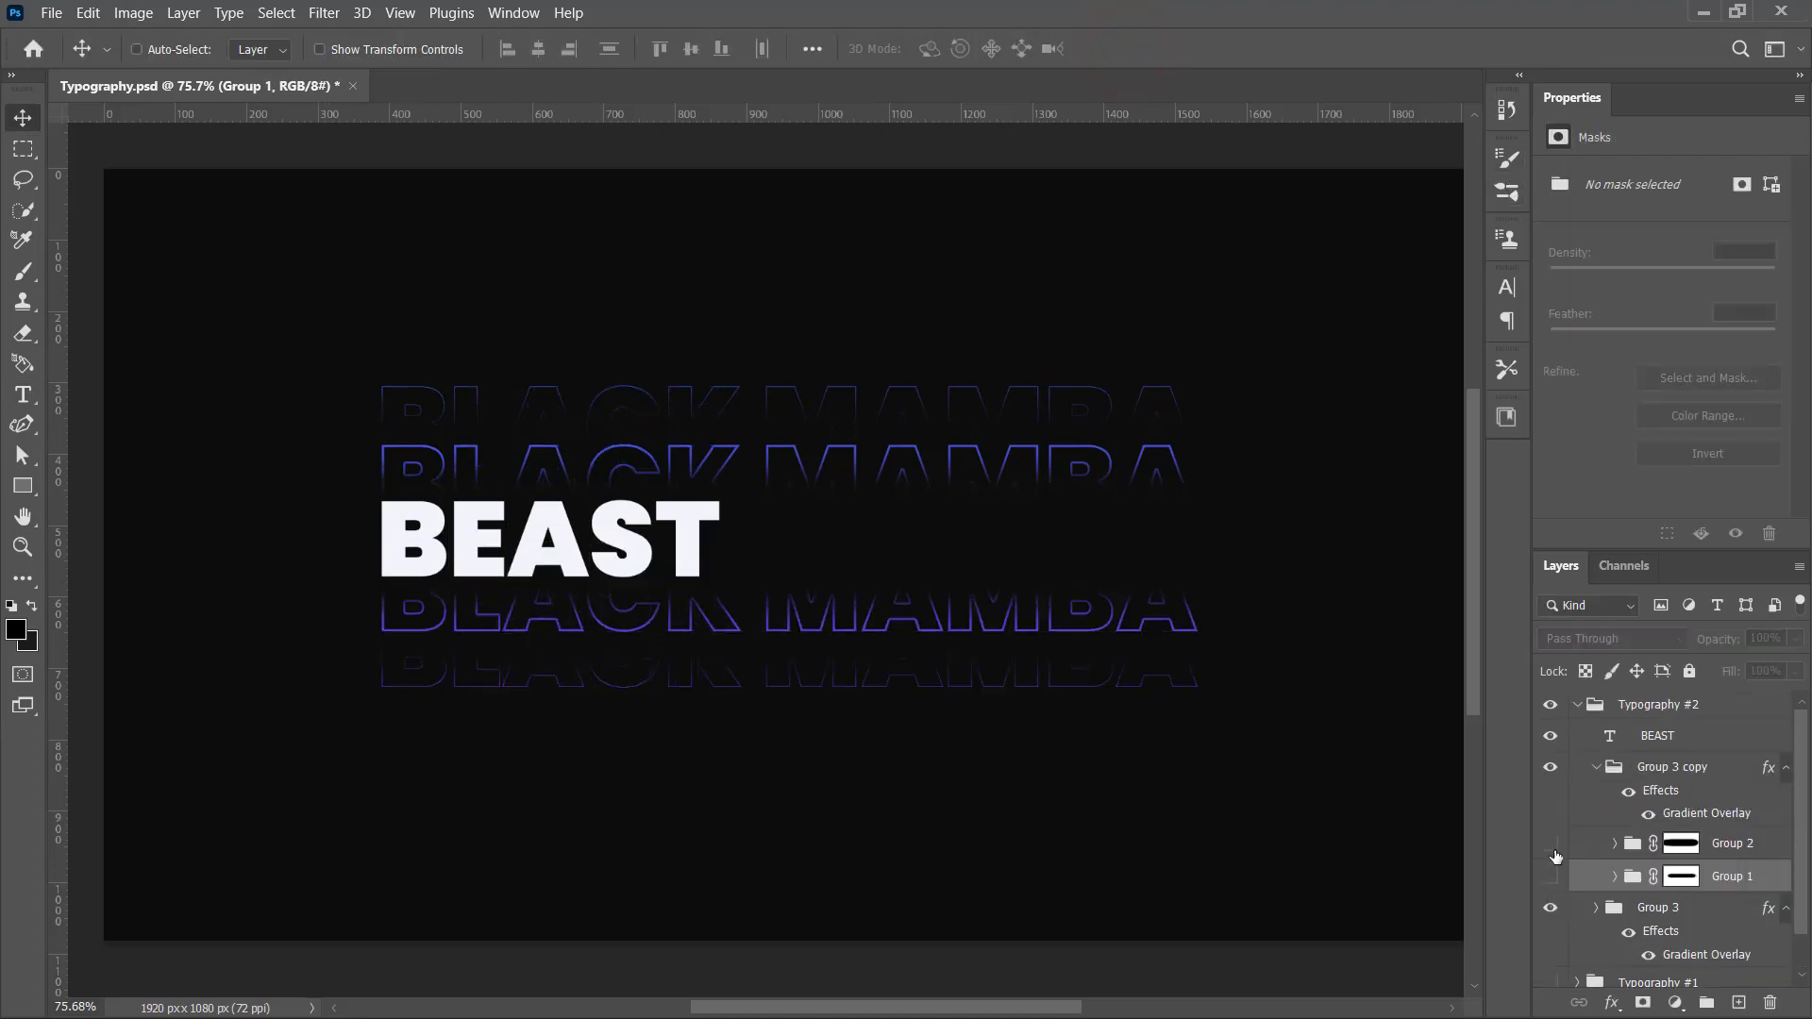
Step: Show Group 1 and Group 2, then hide and delete Group 3 with its contents
click(1553, 849)
click(1685, 908)
click(1557, 913)
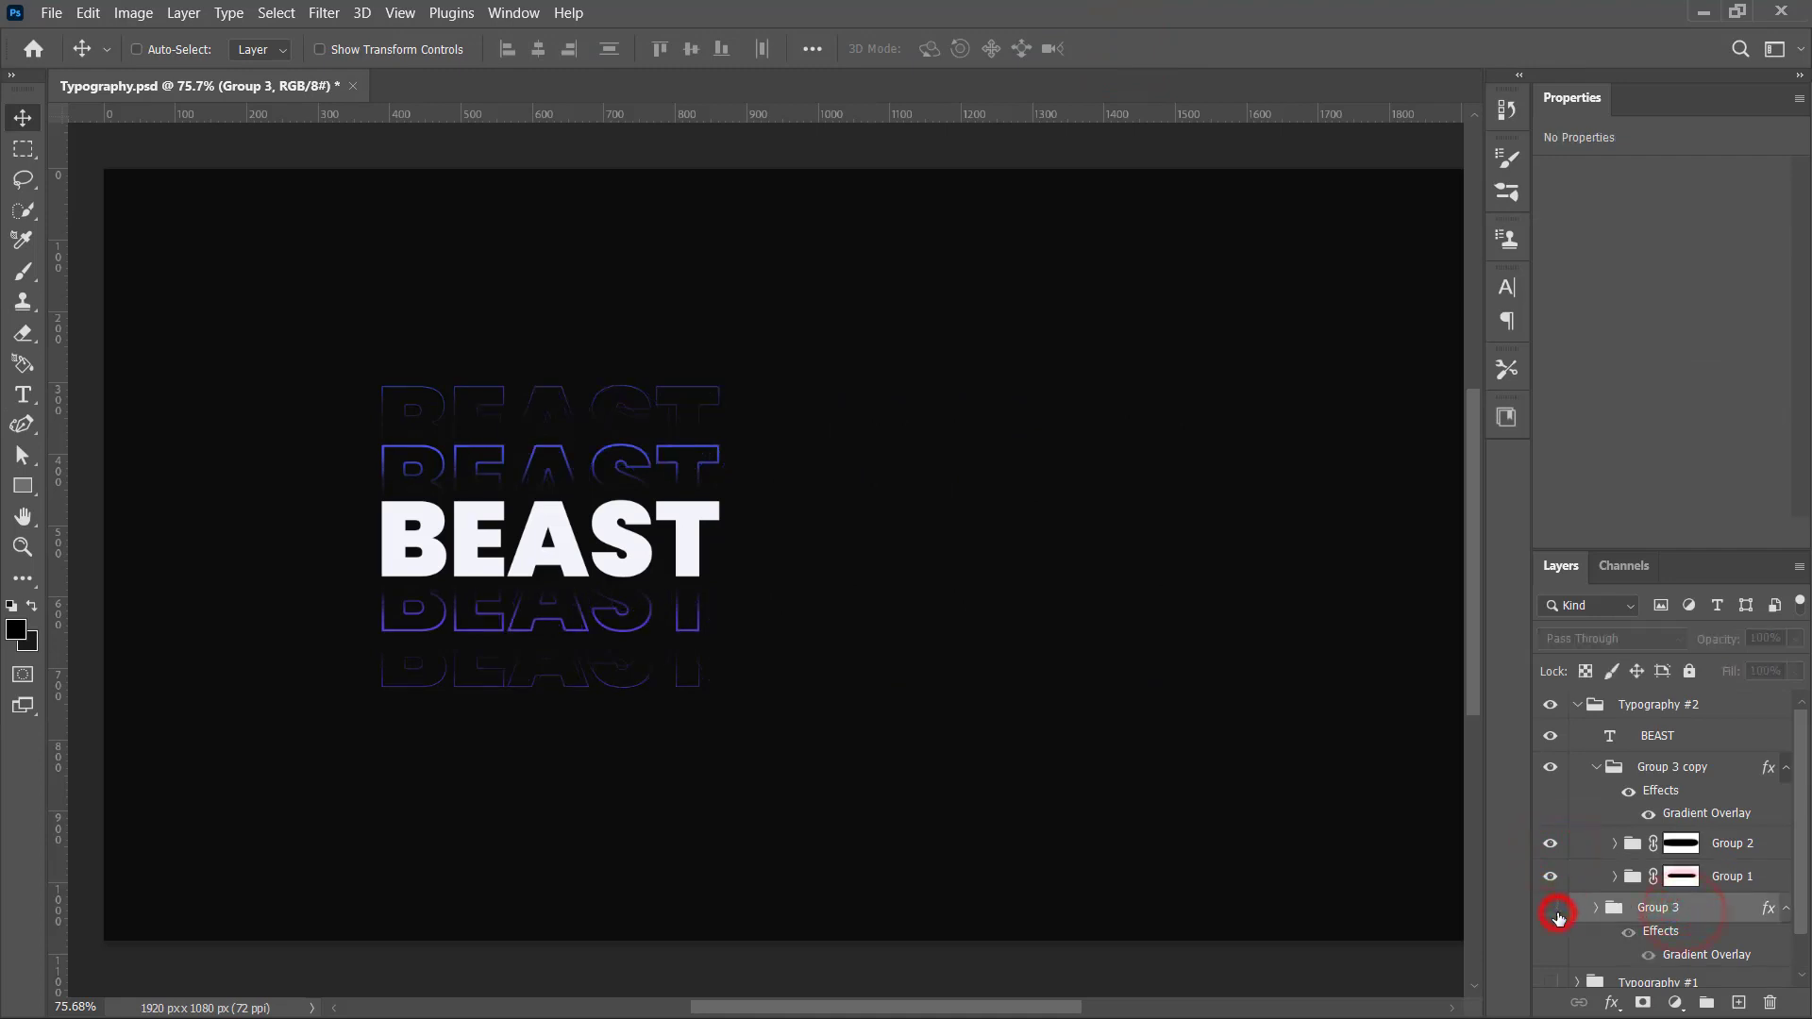
click(1769, 1002)
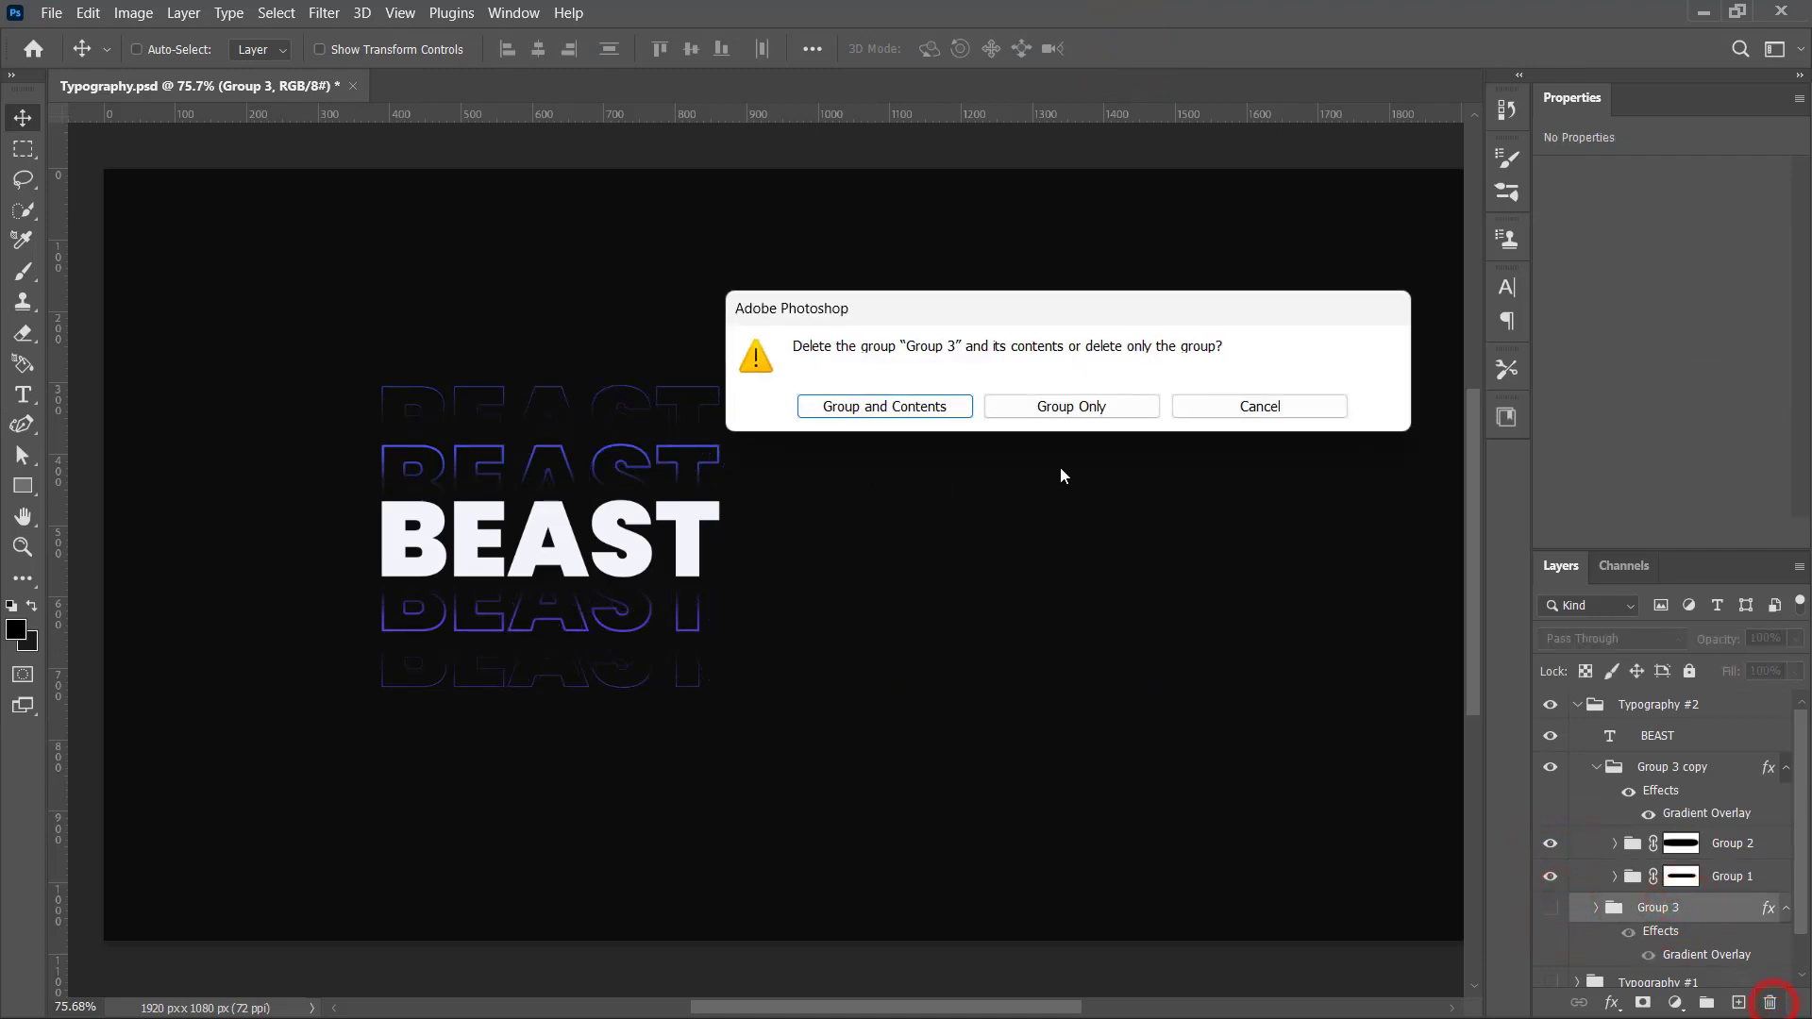
click(923, 406)
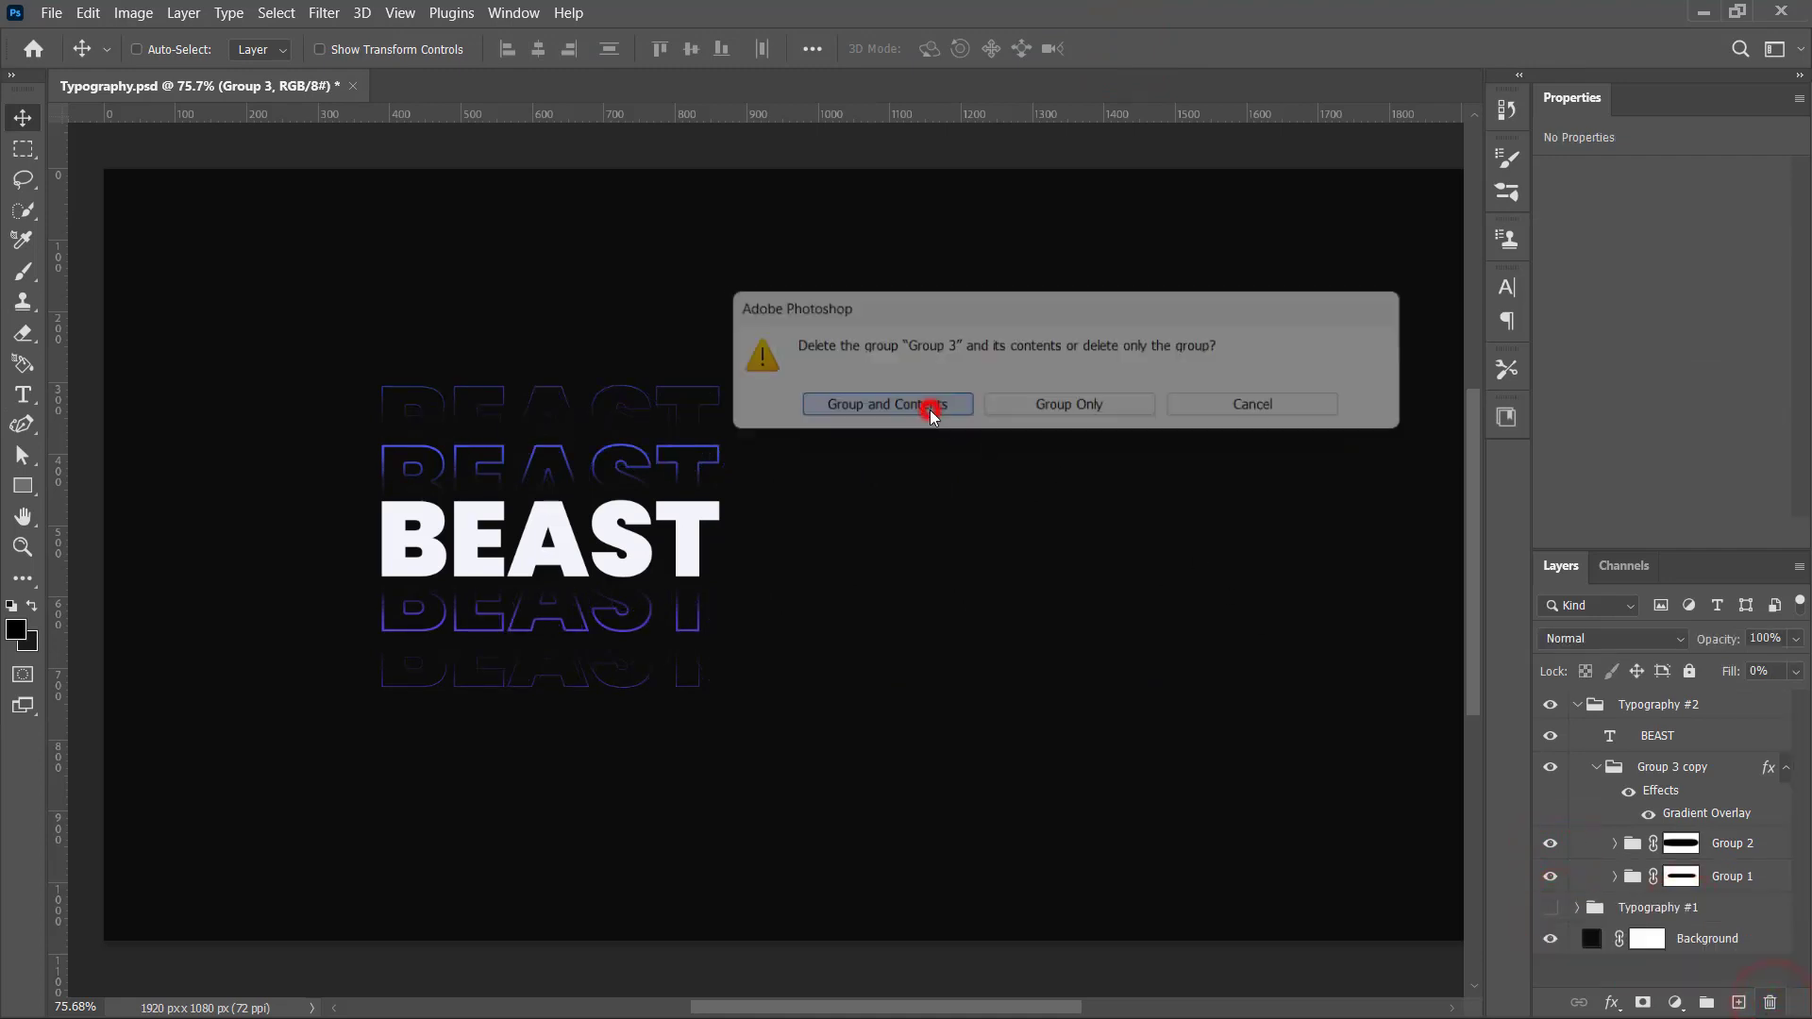
click(1598, 772)
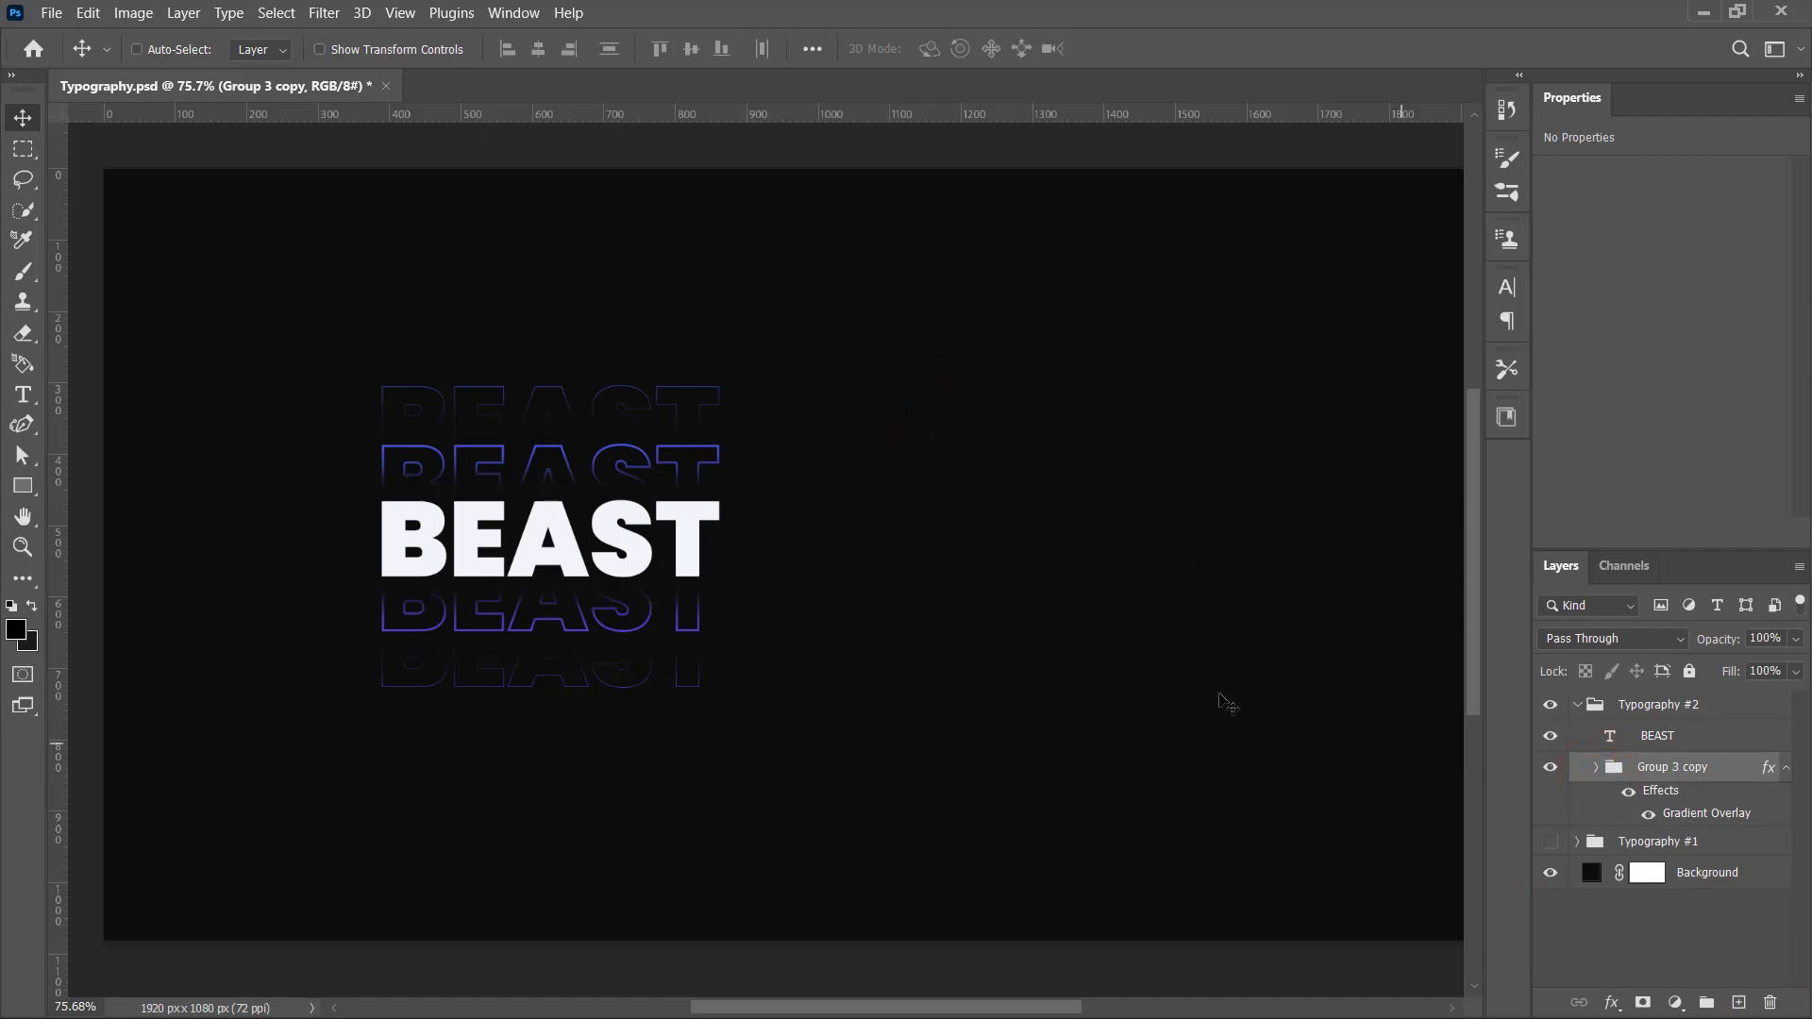
Step: Move the Typography #2 BEAST stack to the centre of the canvas
click(1654, 716)
drag(618, 531, 868, 531)
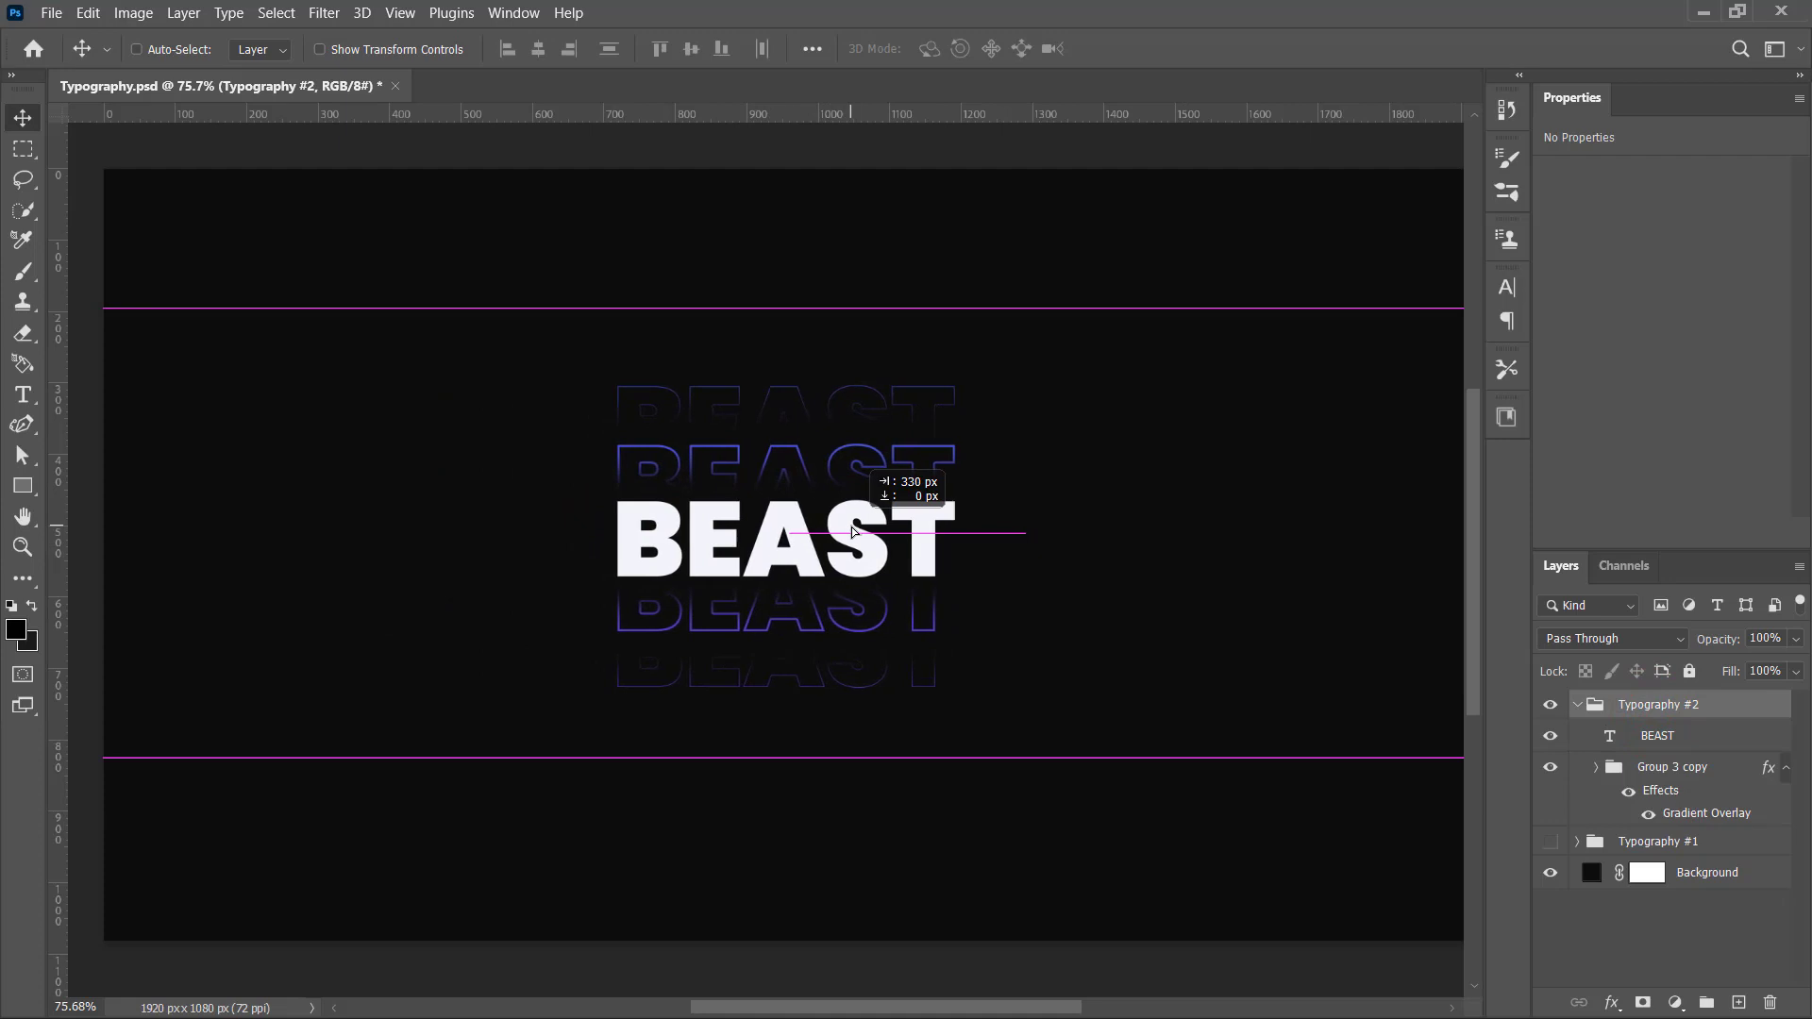
drag(869, 531, 870, 531)
click(1084, 606)
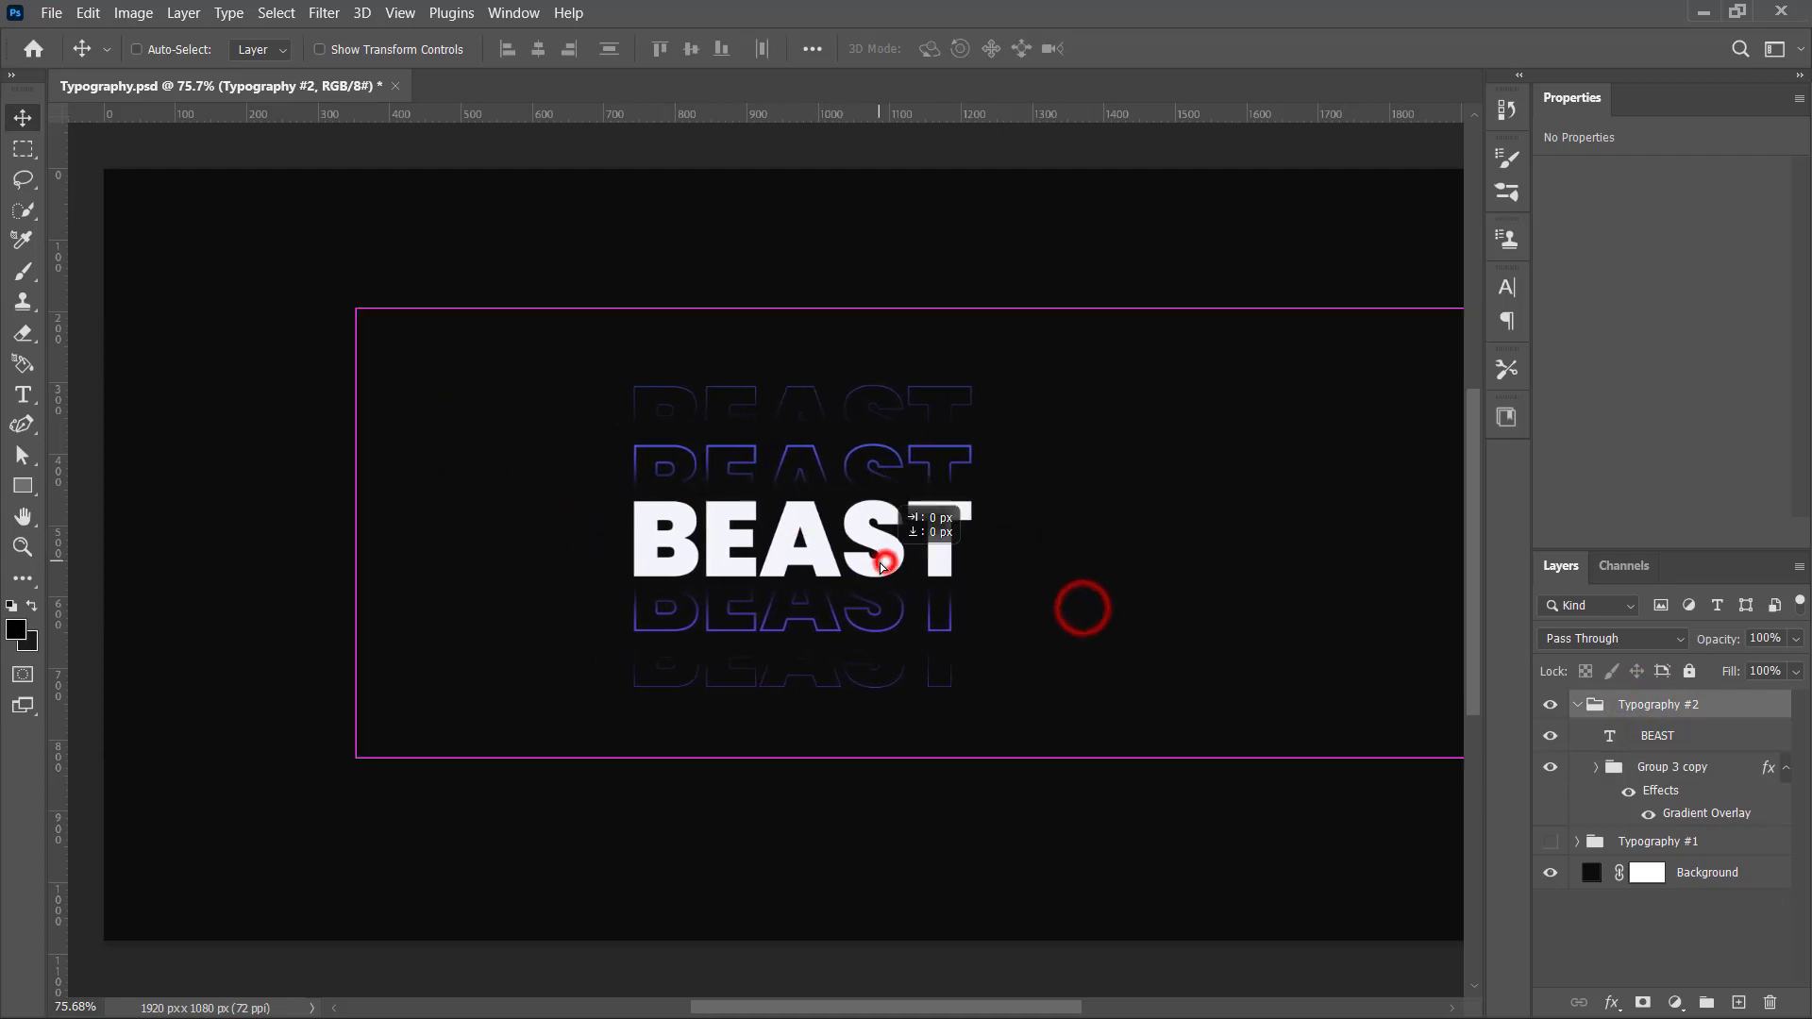
scroll(883, 561, right, 1)
drag(797, 570, 785, 569)
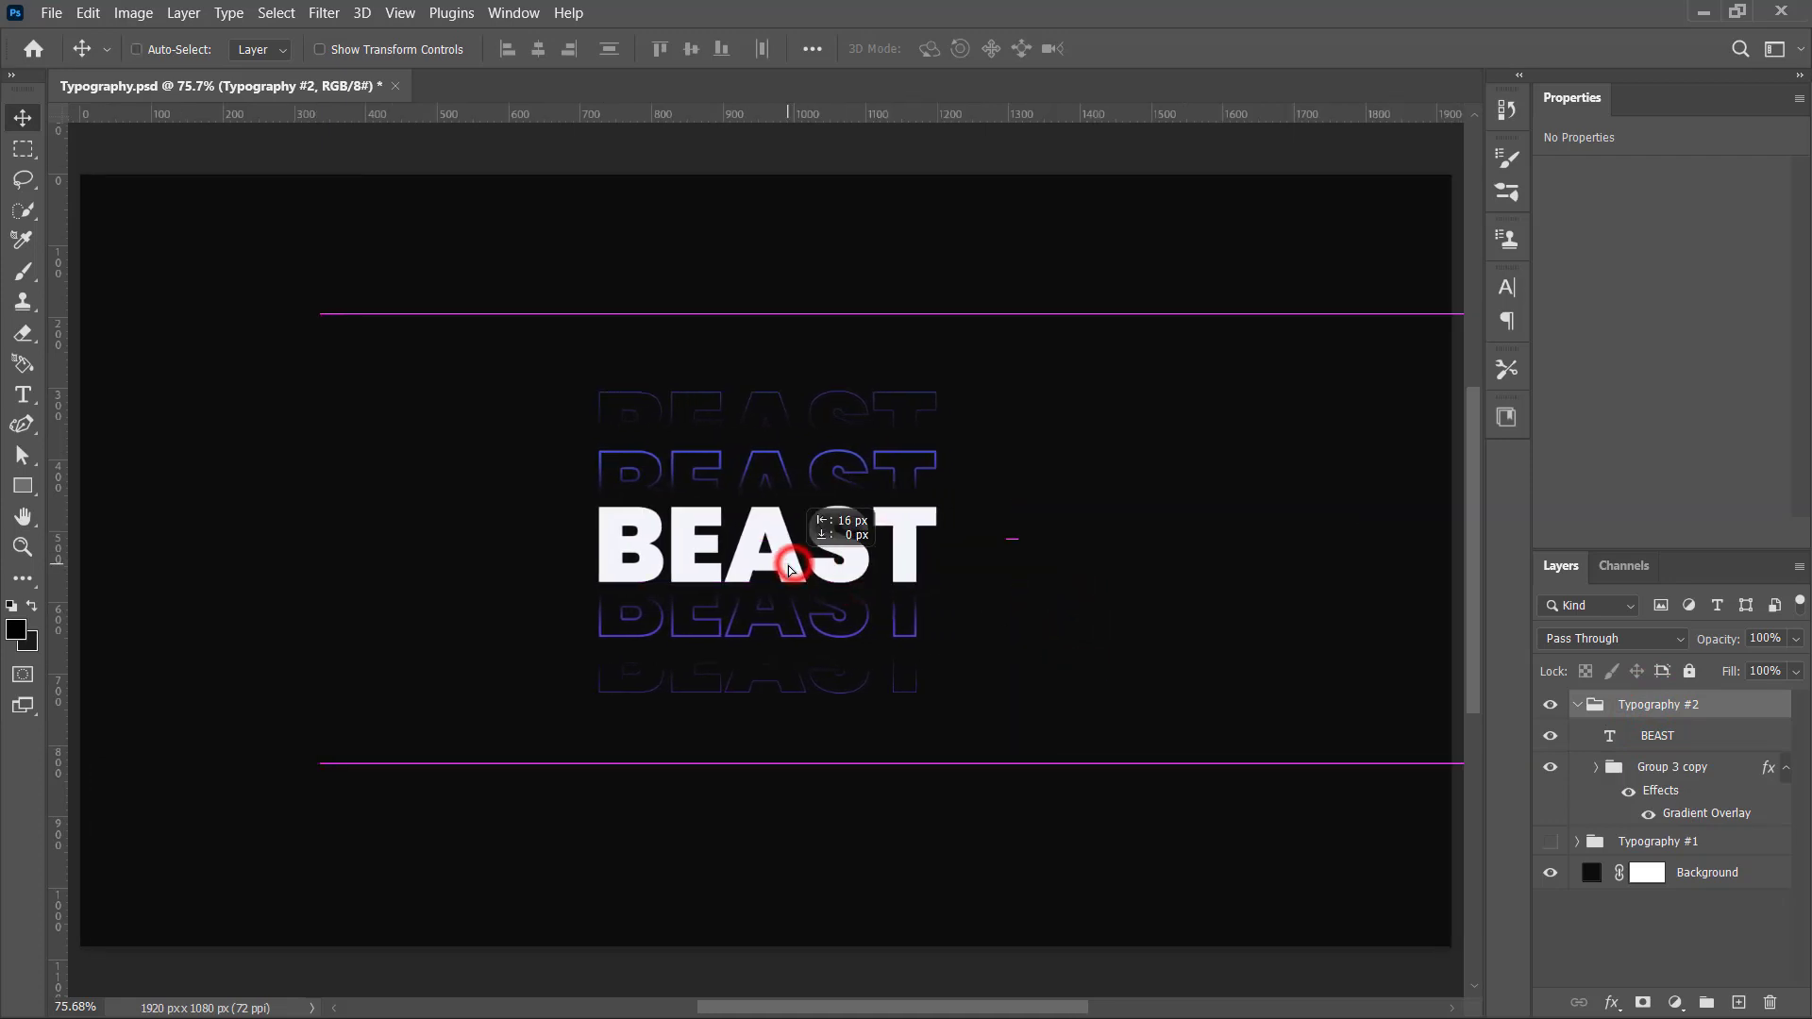
Step: Open Group 3 copy's Gradient Overlay gradient and try the Pinks preset Pink_13
double_click(1704, 813)
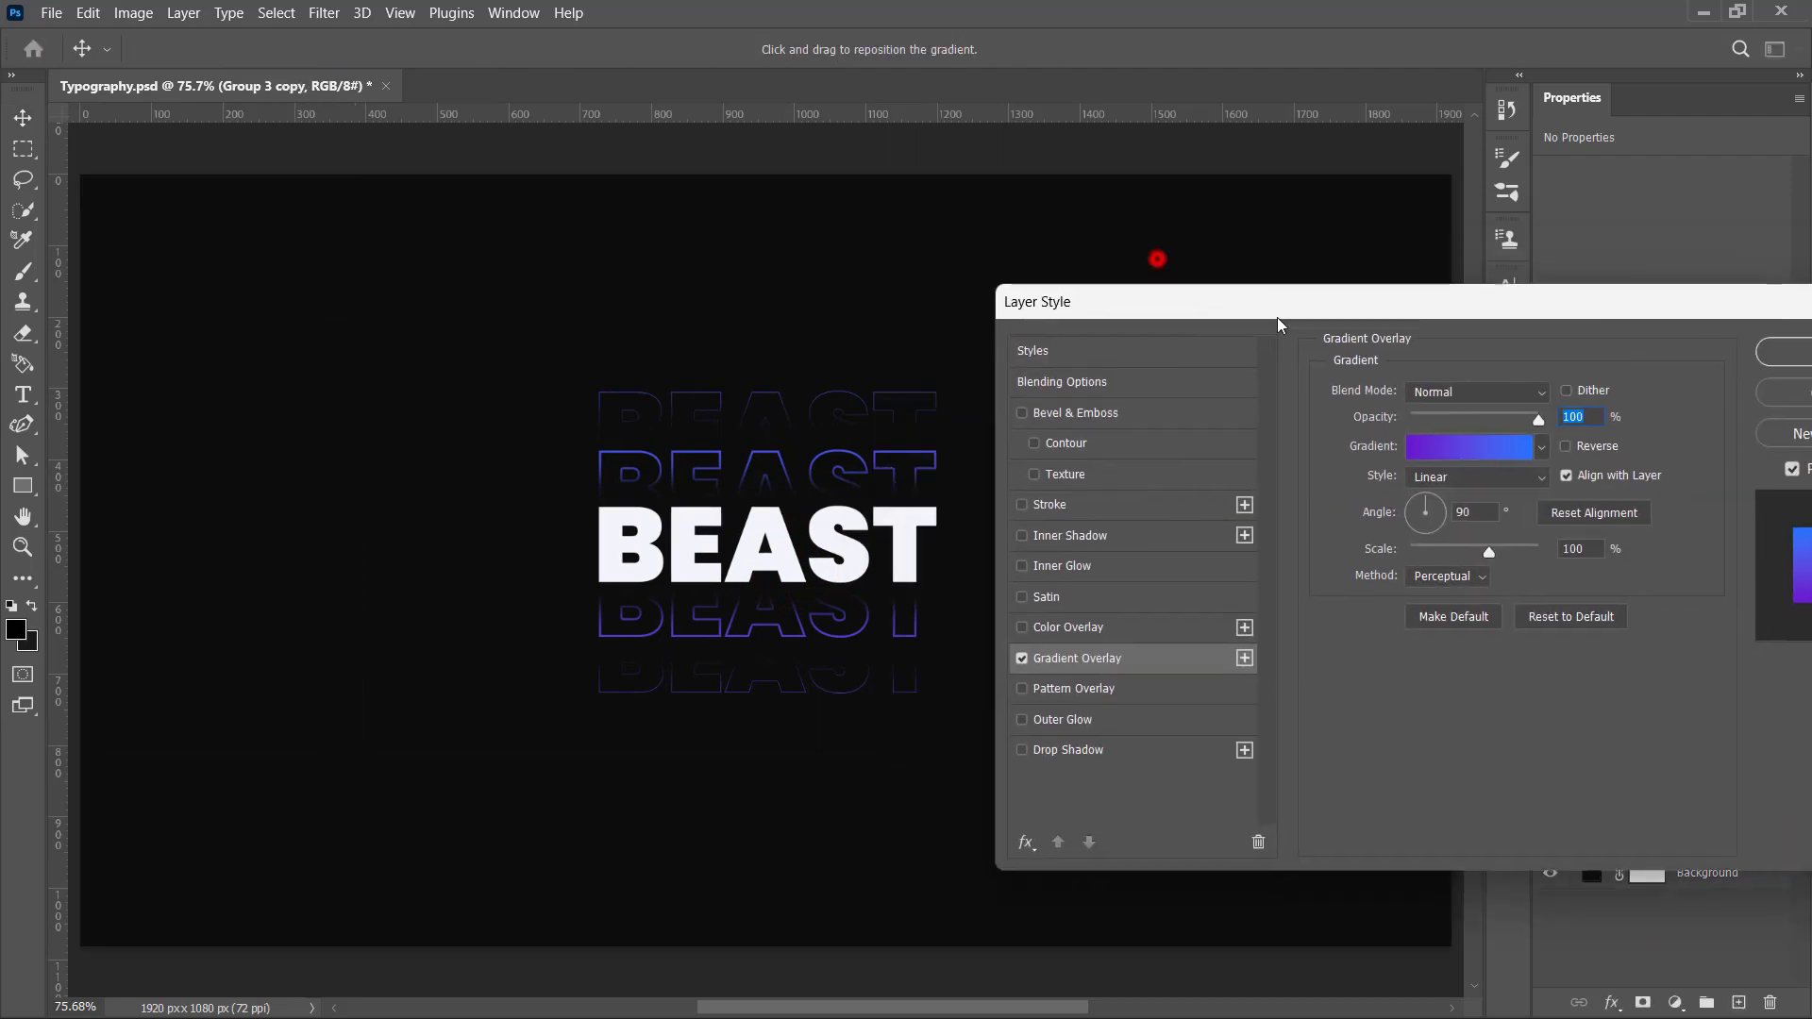
drag(1160, 253, 1259, 306)
click(1446, 452)
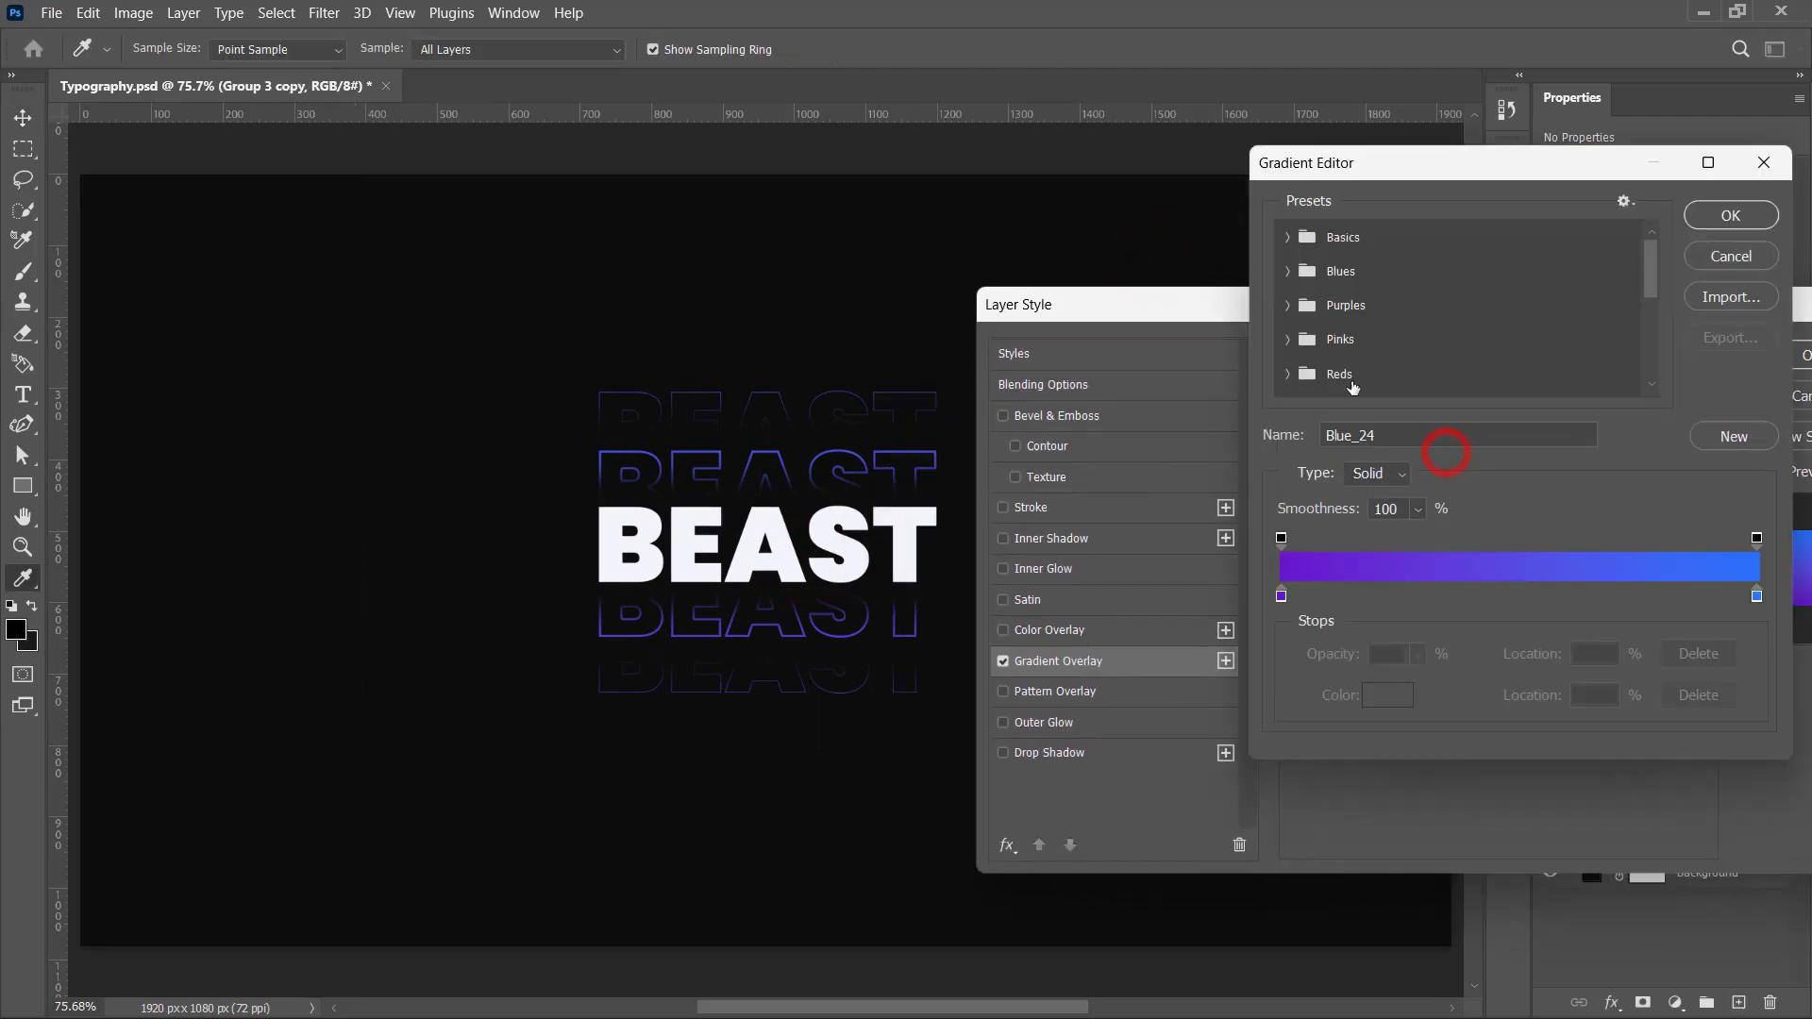
click(1288, 339)
scroll(1302, 339, down, 1)
scroll(1322, 340, down, 1)
click(1427, 343)
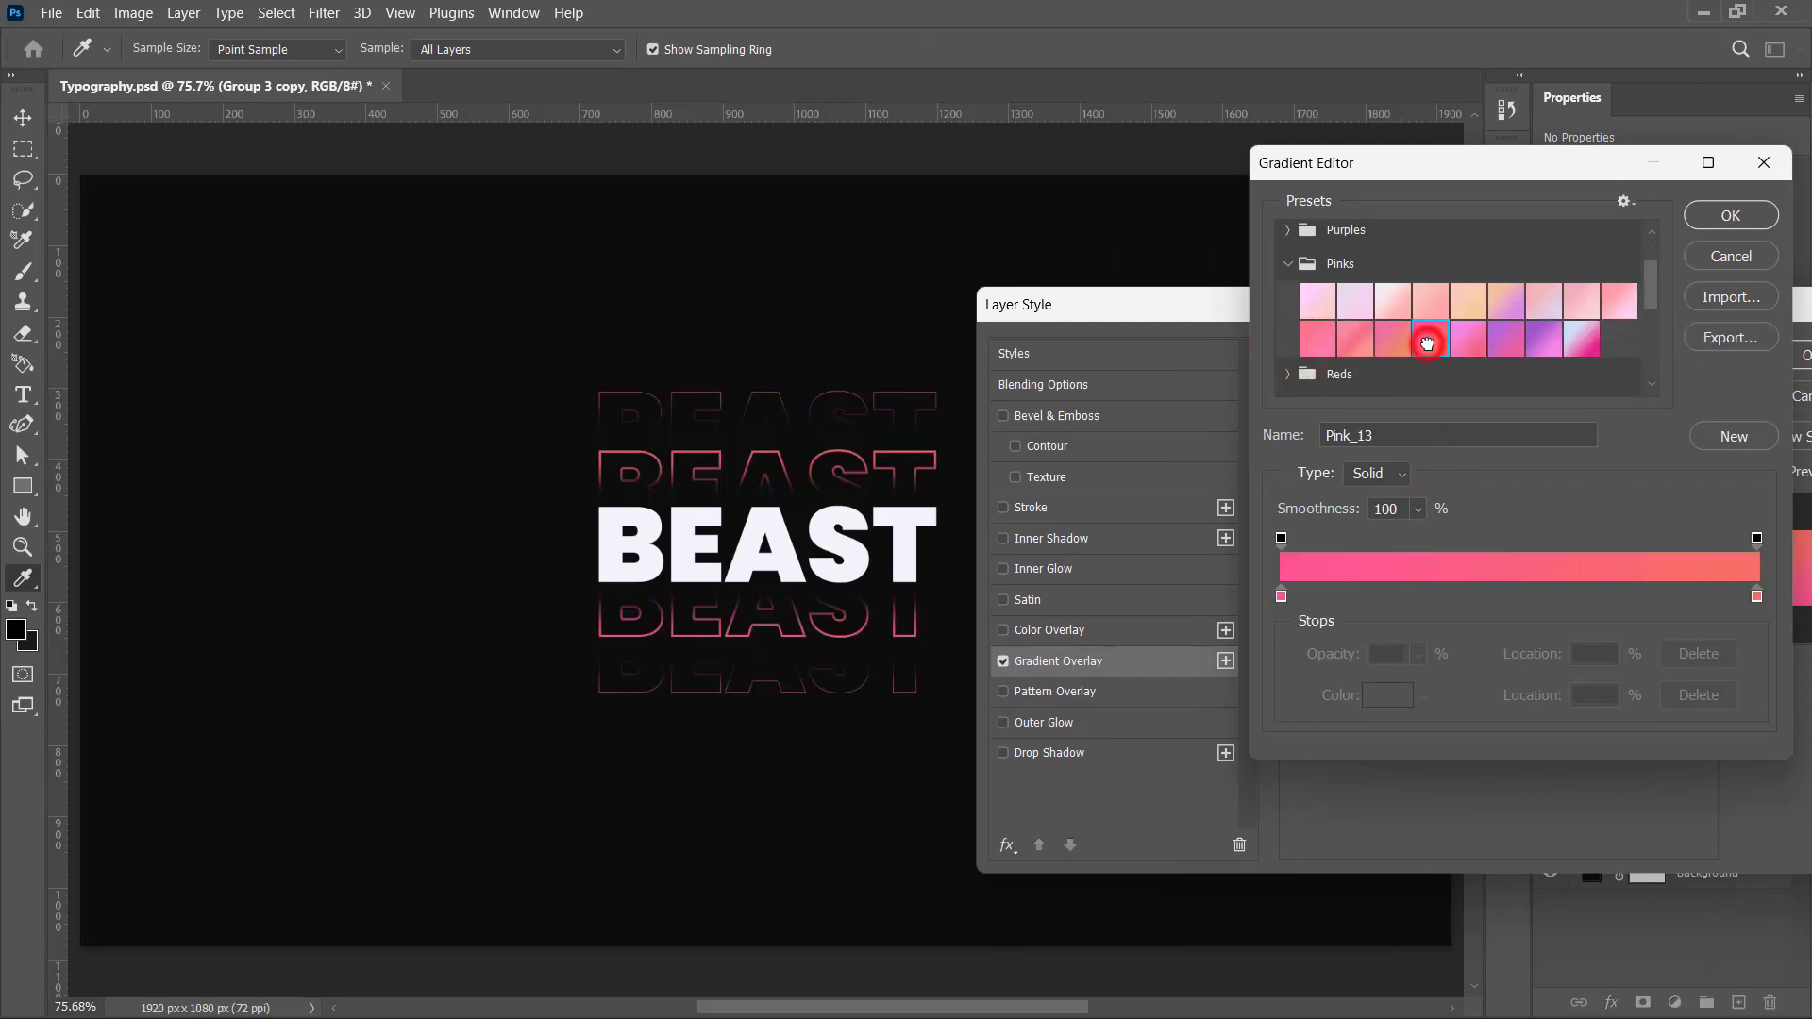
Step: Compare Reds presets, settle on the orange-to-purple Red_07 gradient, and confirm the overlay
scroll(1430, 350, down, 2)
click(1305, 304)
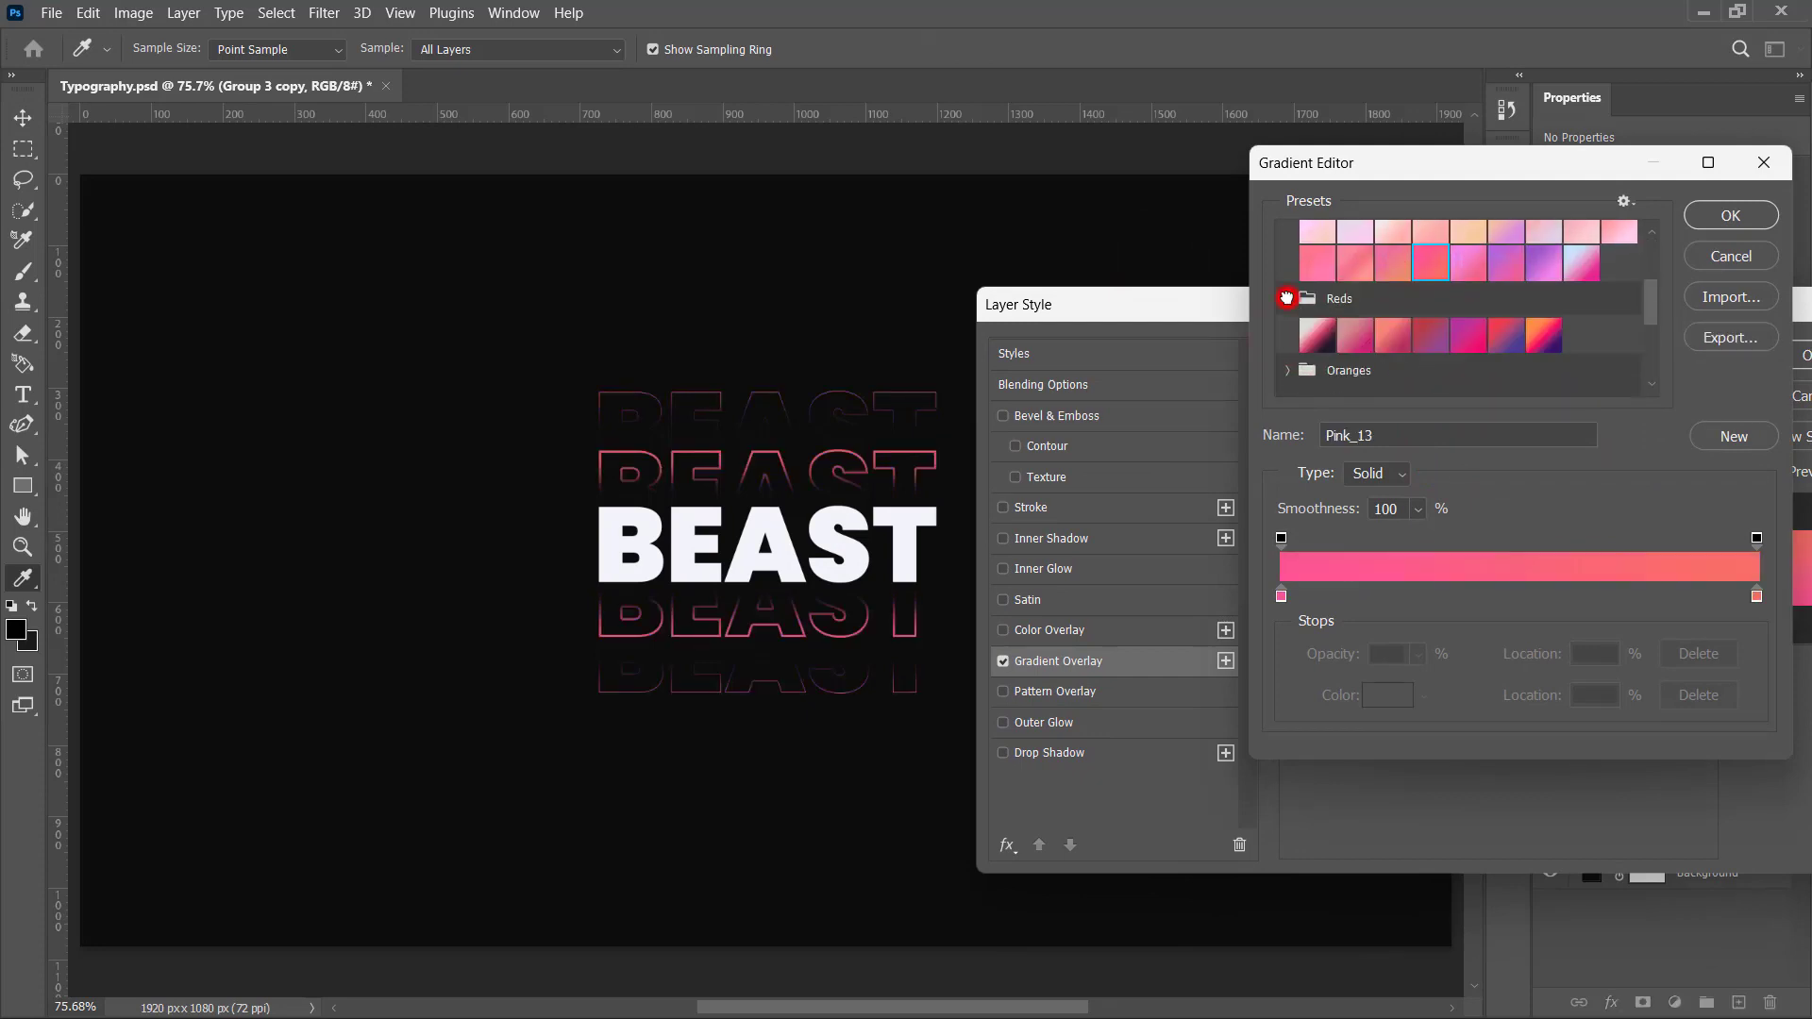
click(1546, 335)
scroll(1548, 335, down, 1)
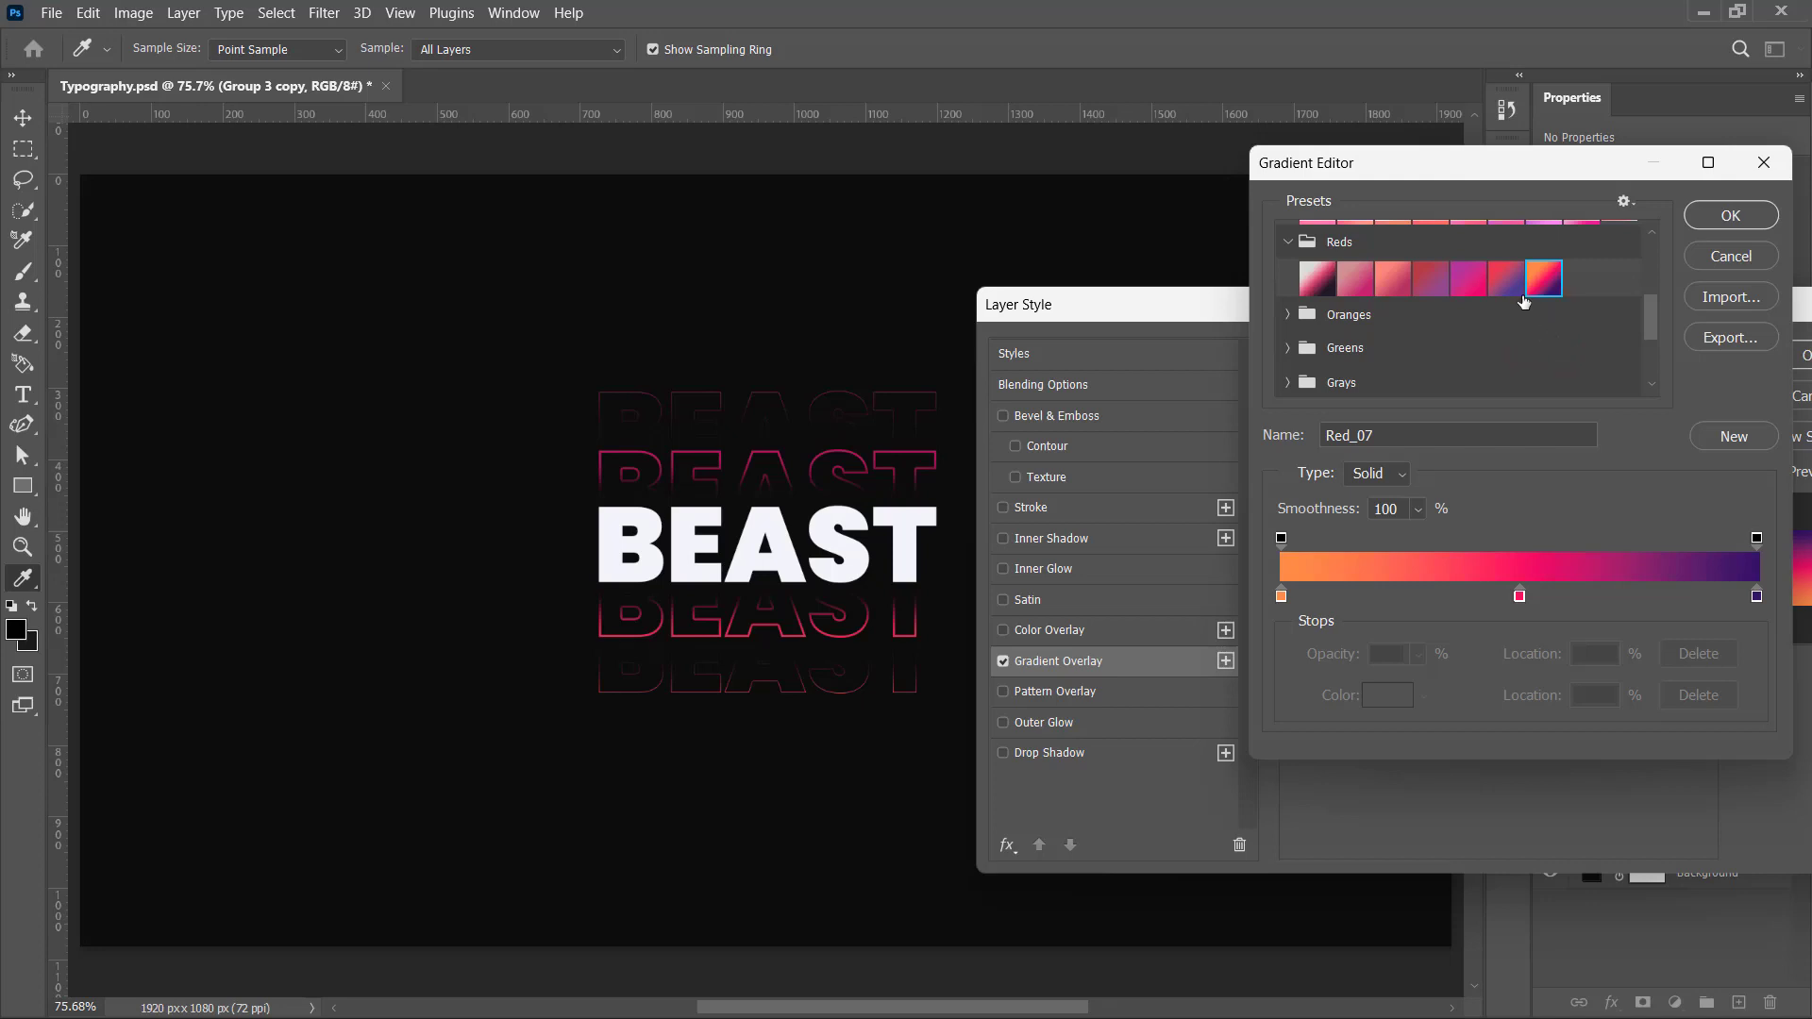
click(1462, 294)
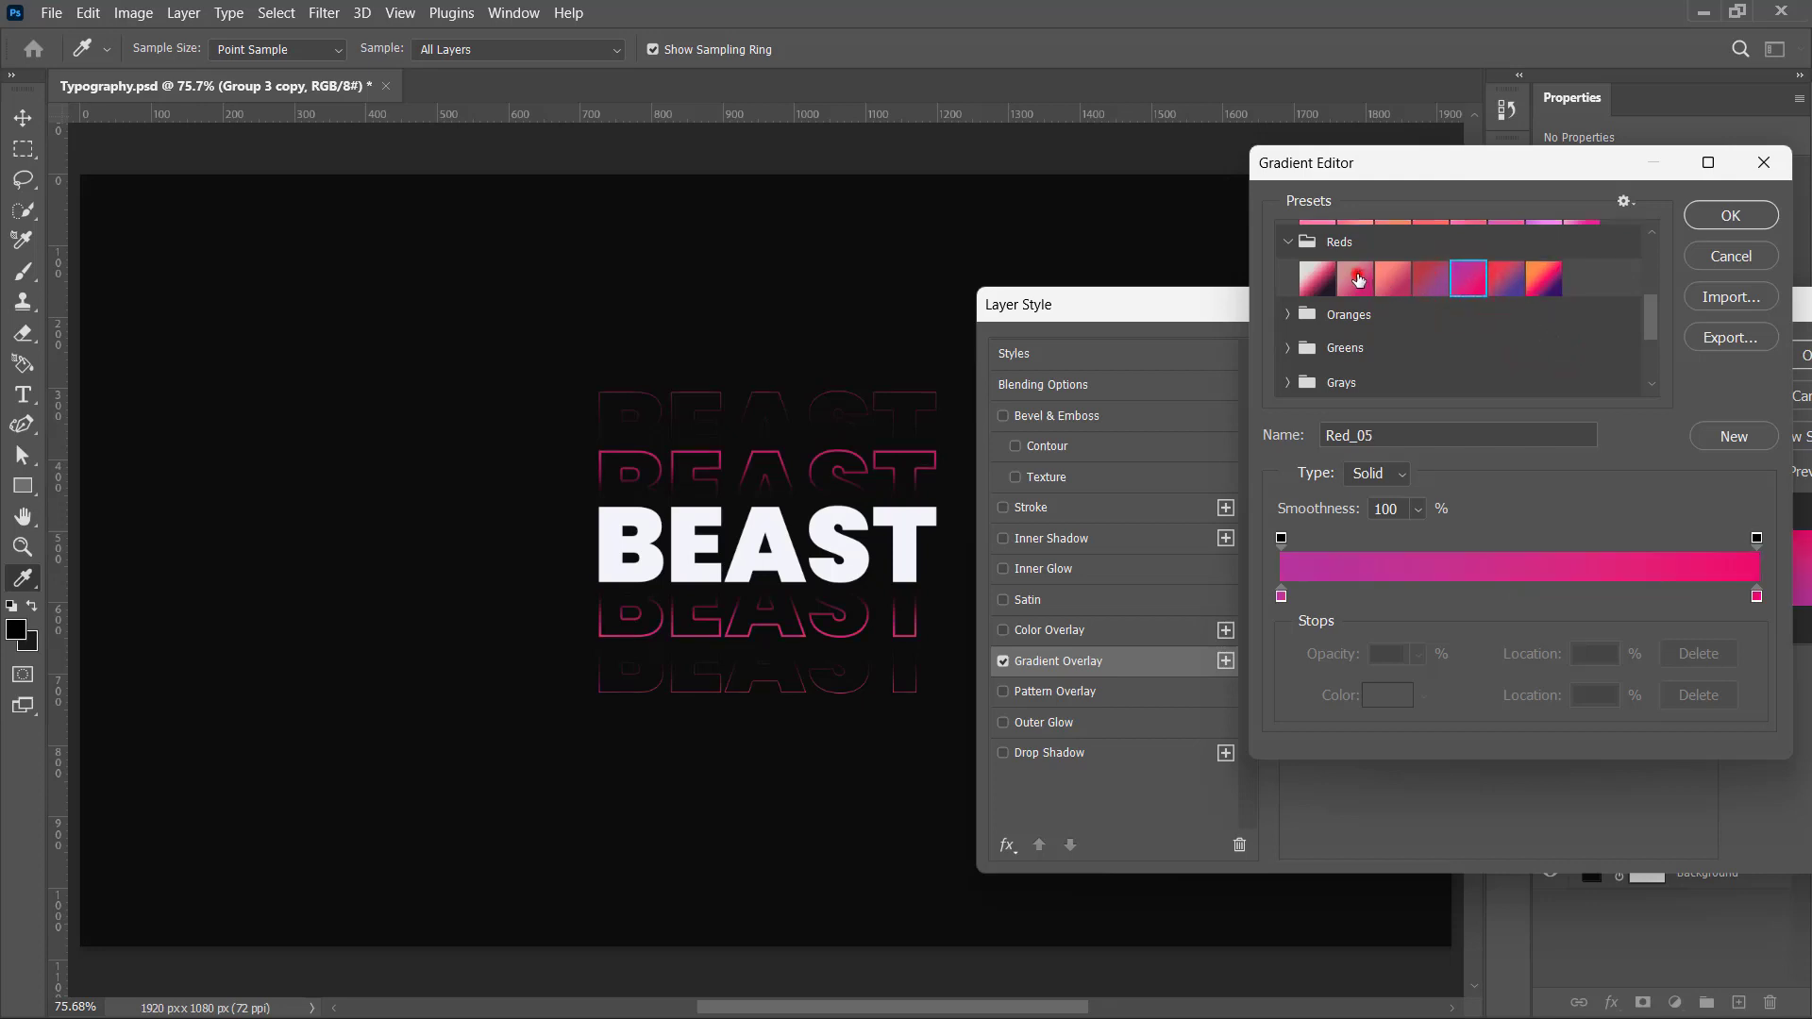
click(1358, 279)
click(1543, 276)
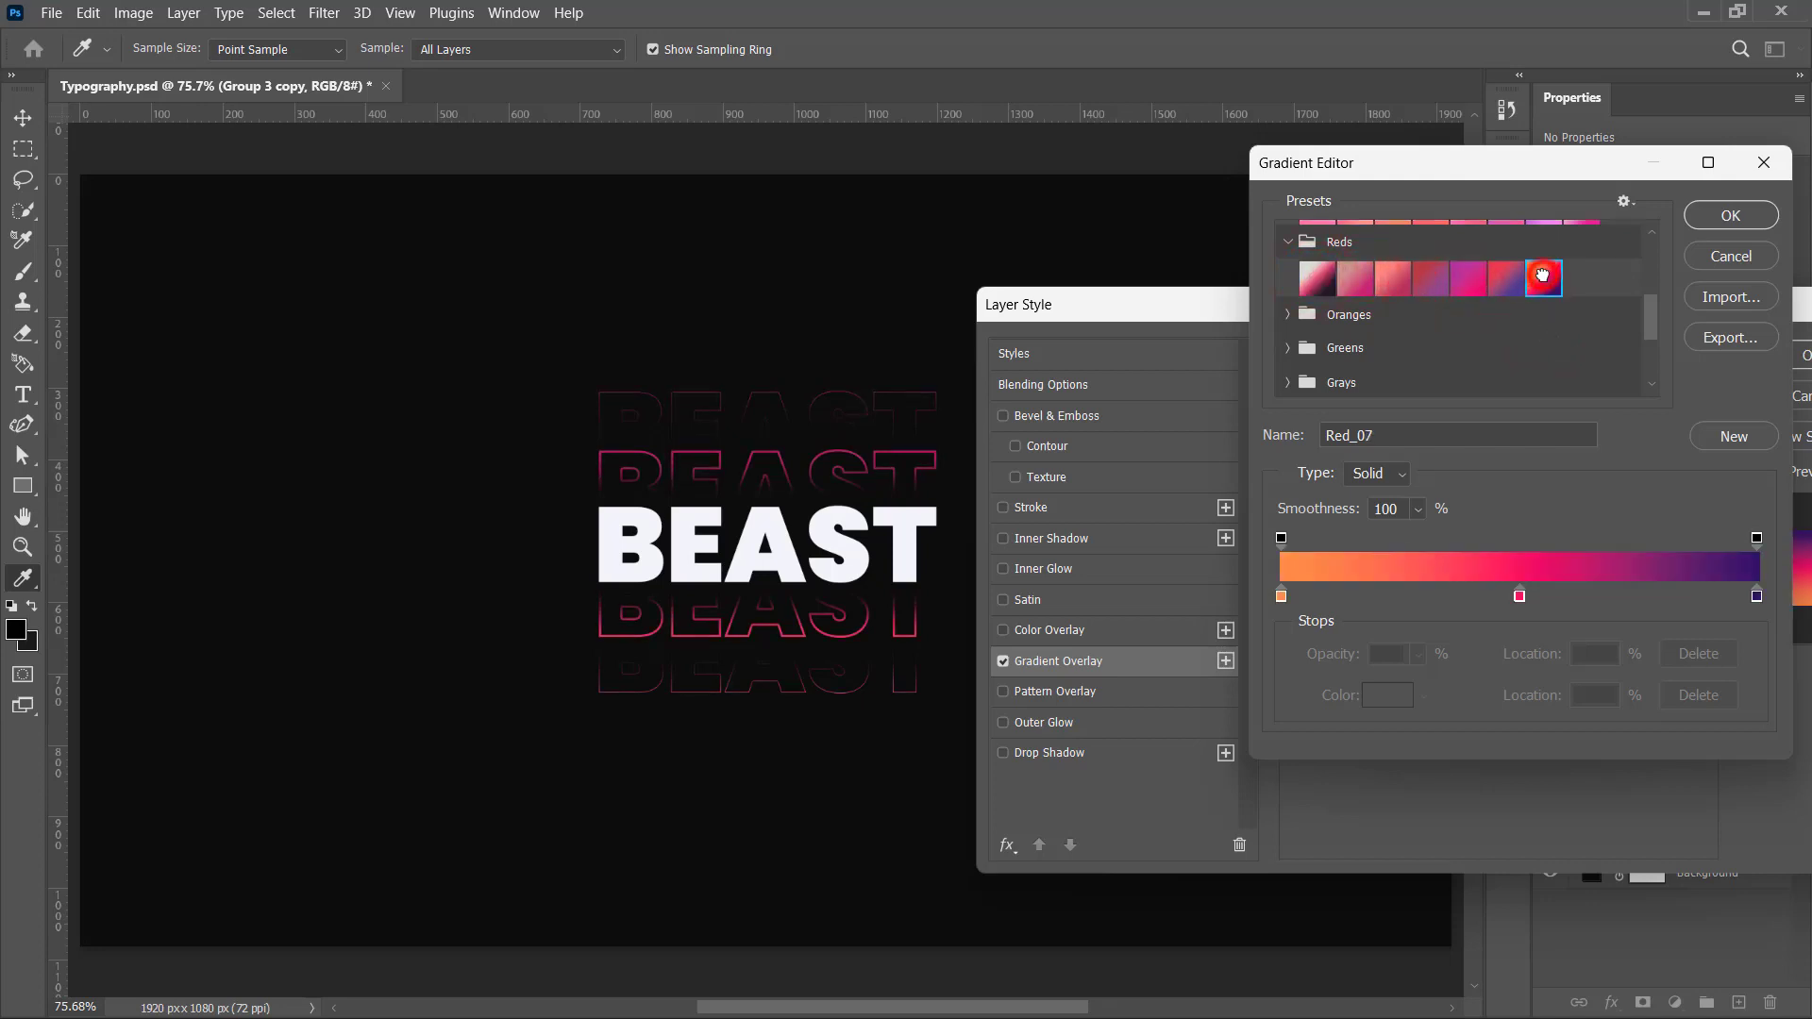
click(1749, 230)
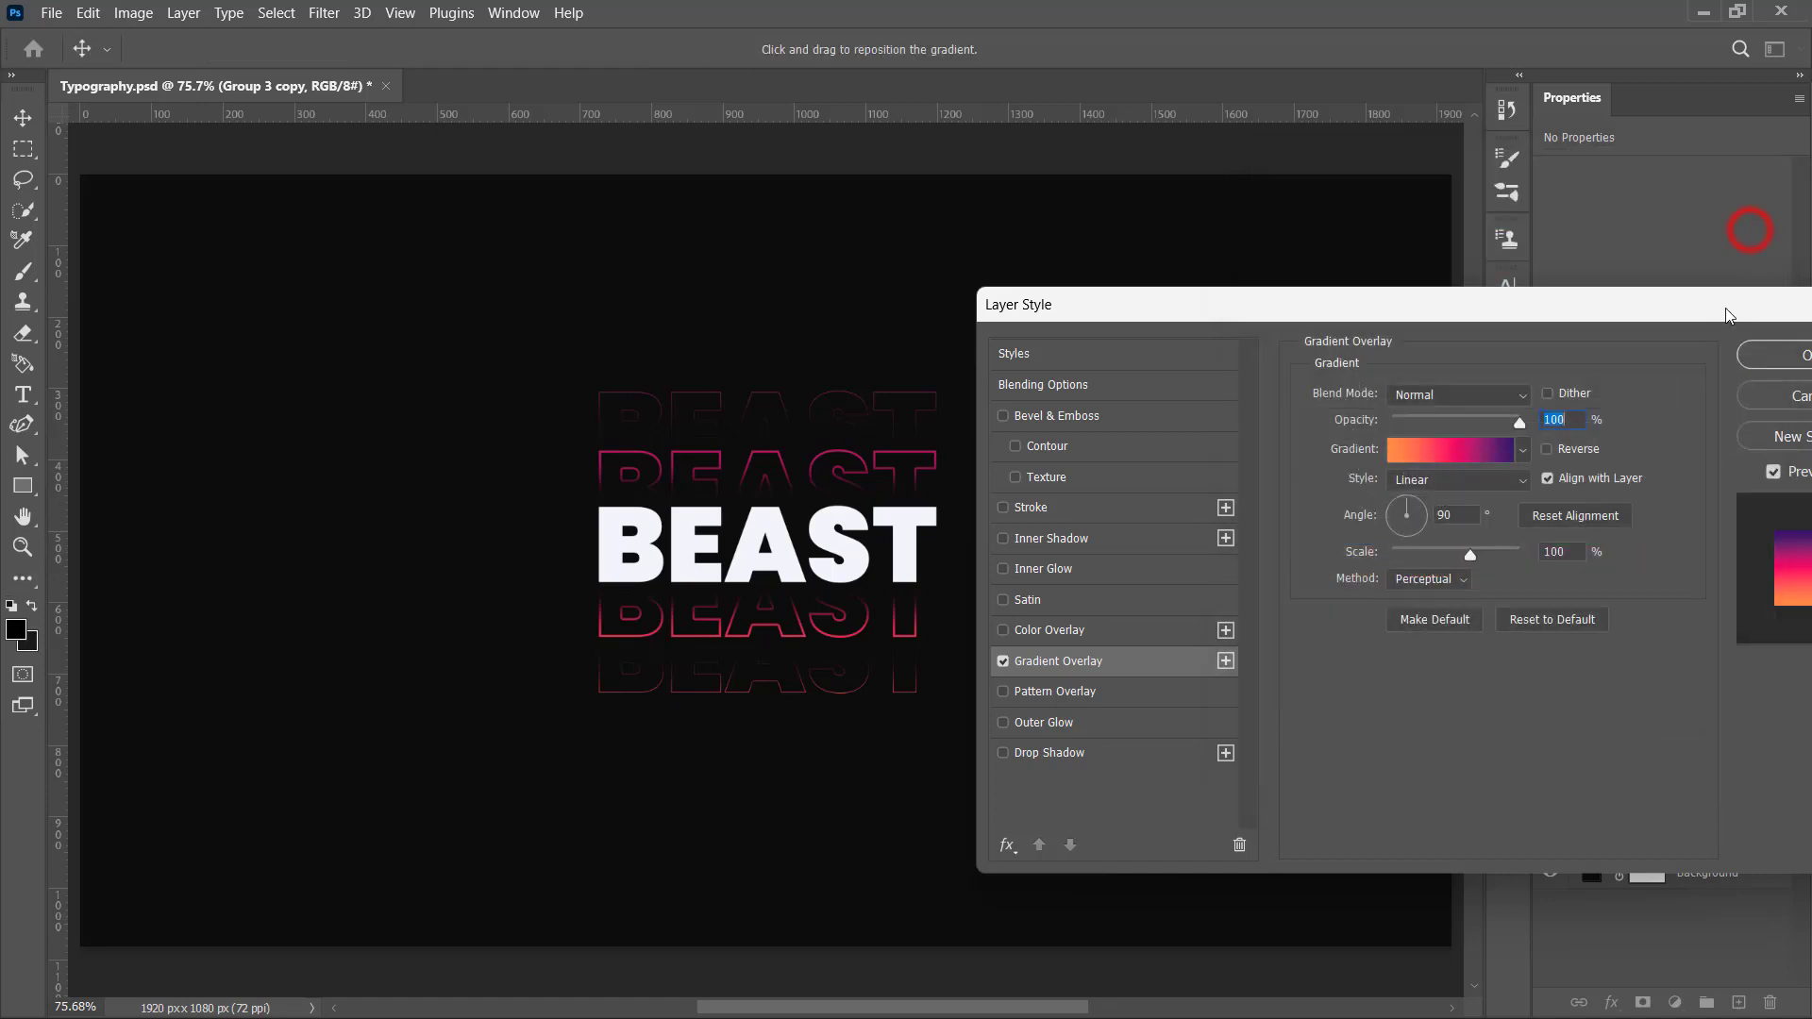
click(1780, 357)
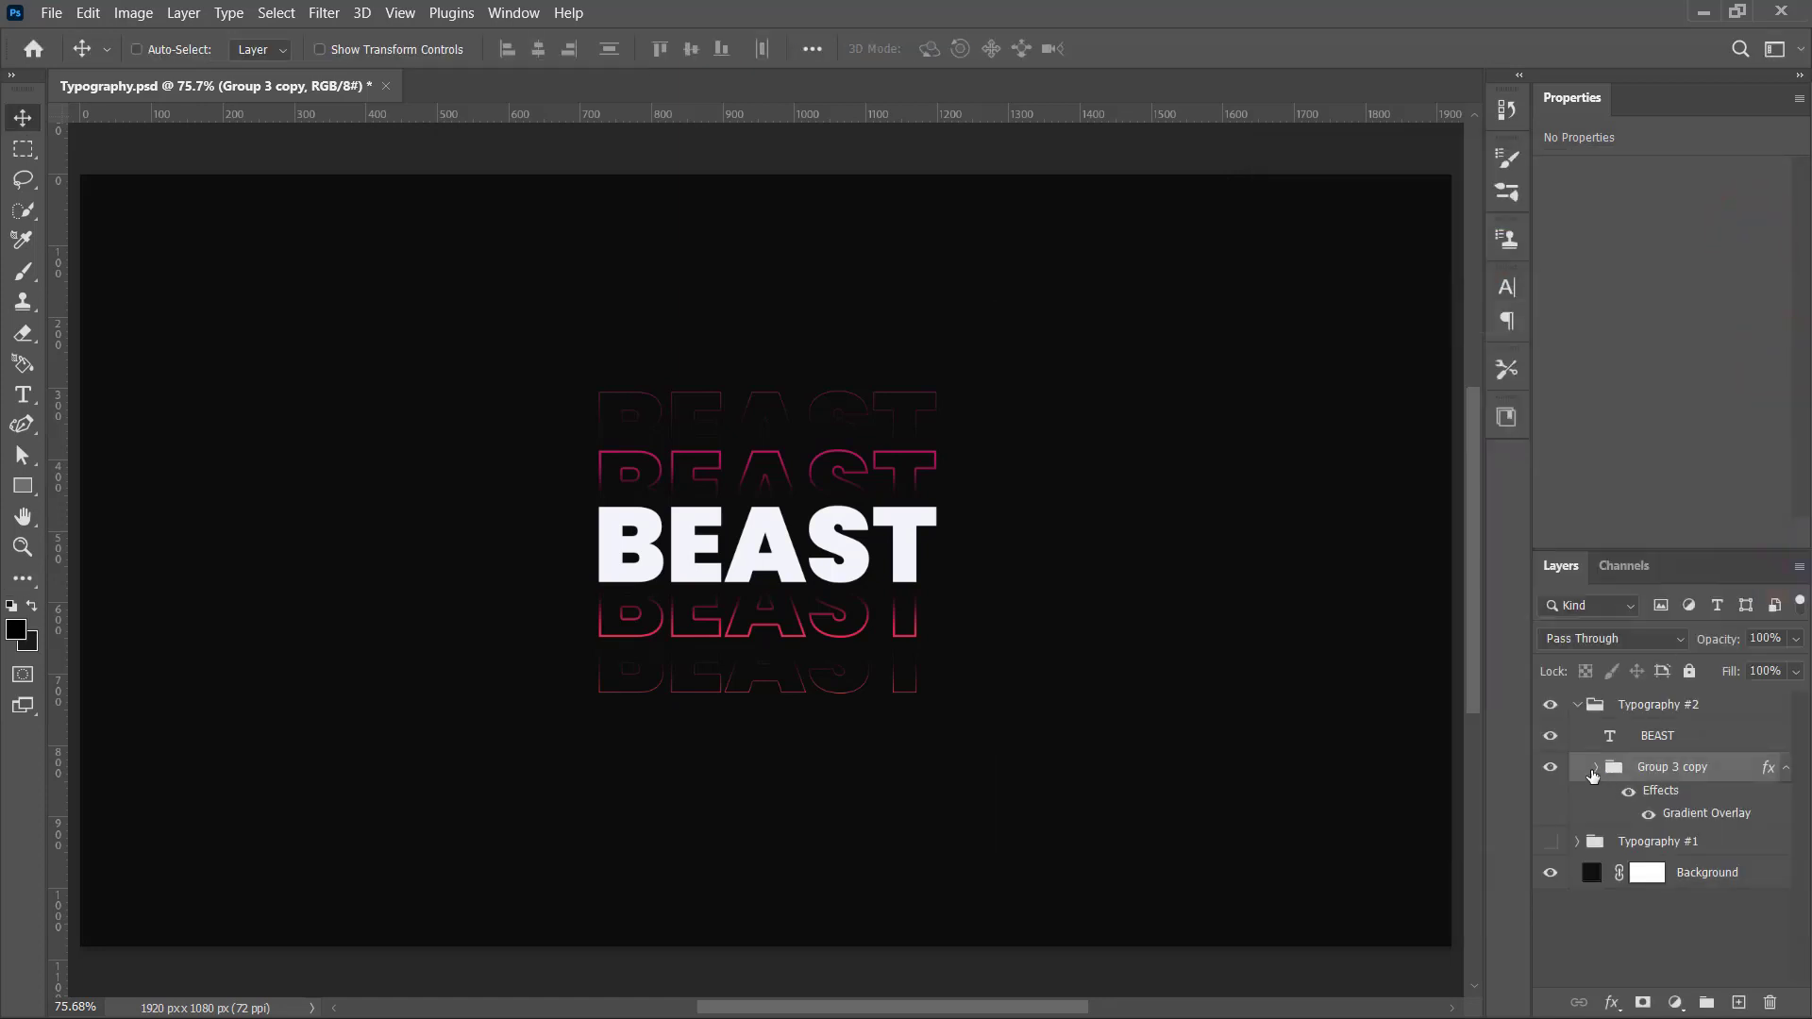
Step: Duplicate Group 3 copy with Ctrl+J to strengthen the gradient outlines
click(1596, 767)
click(1739, 845)
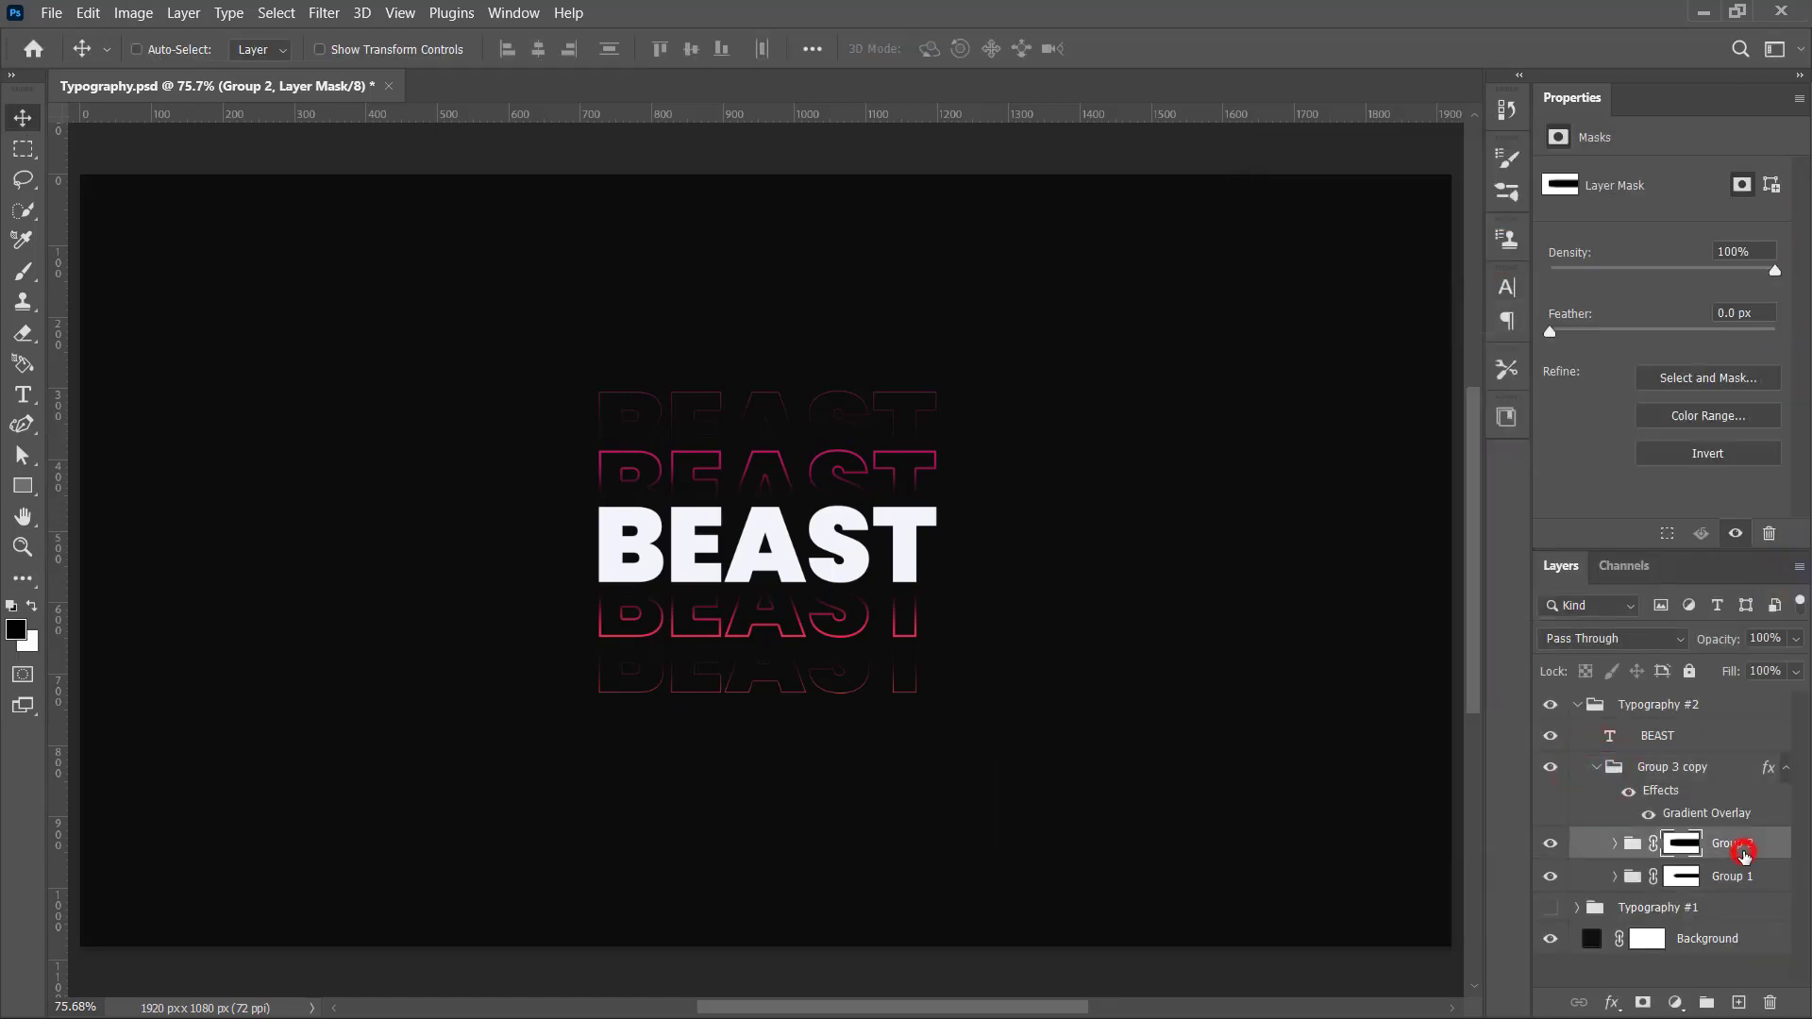
click(1596, 767)
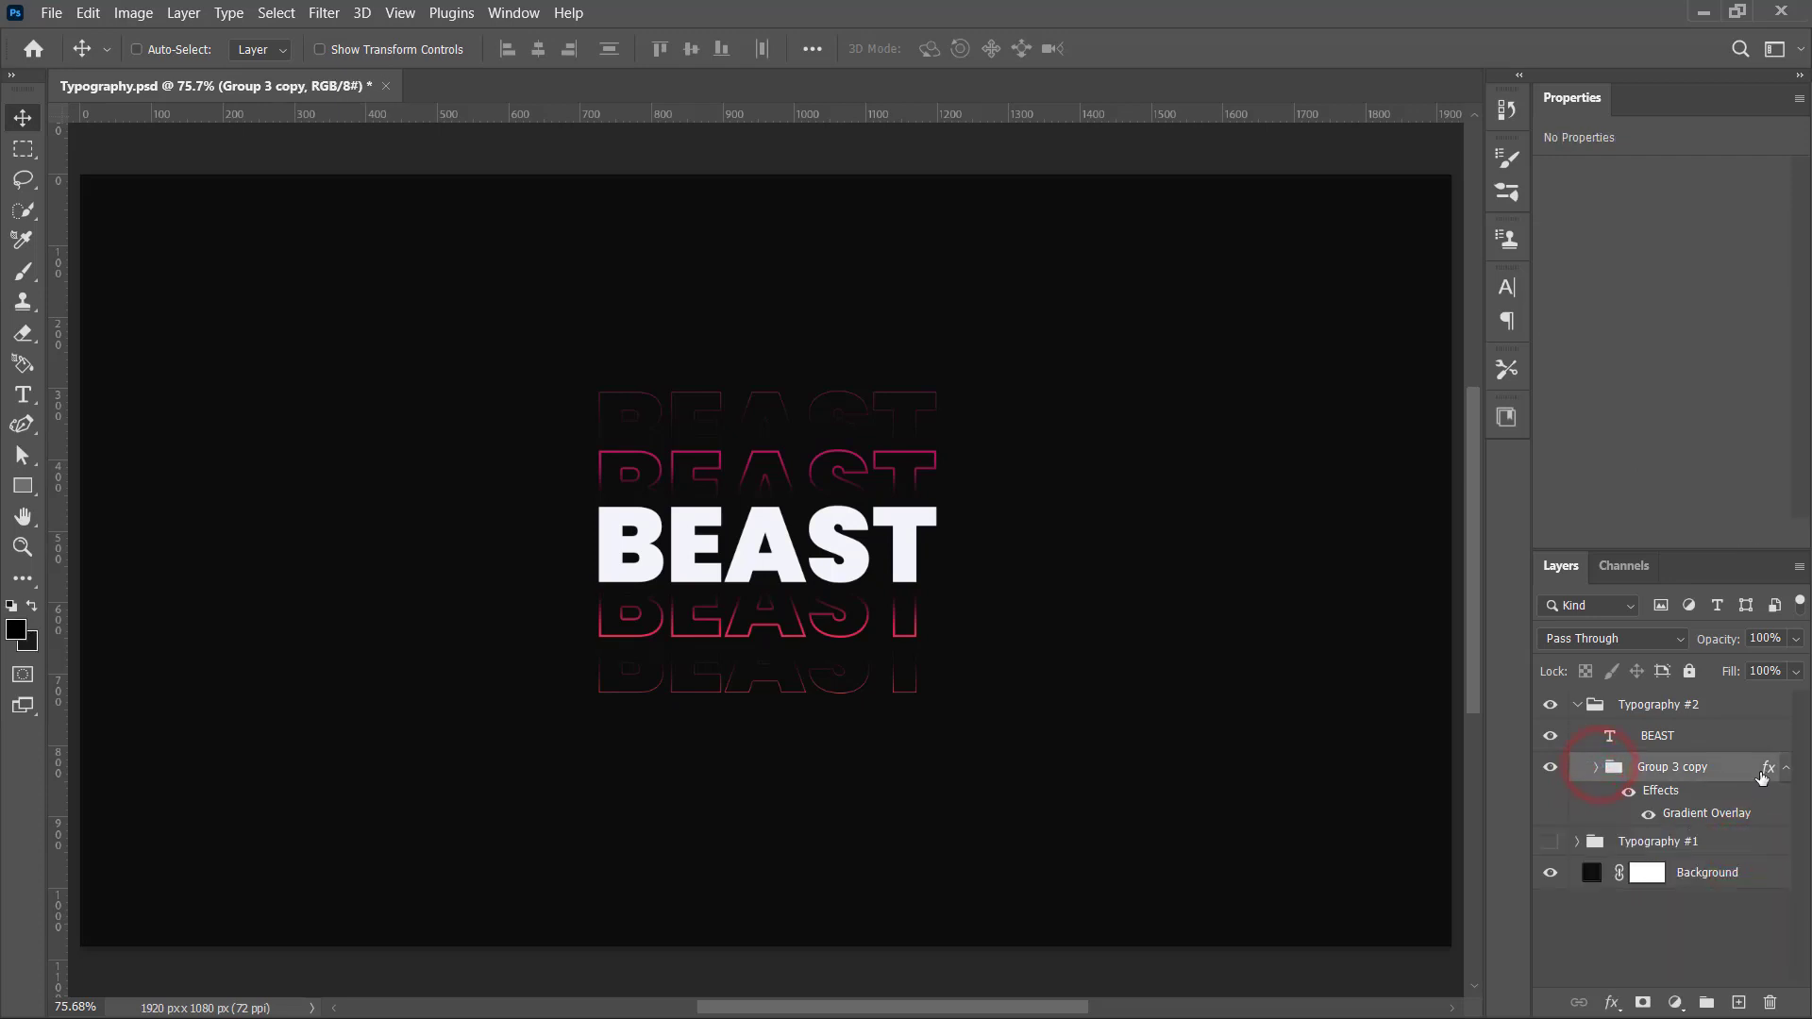
key(ctrl+j)
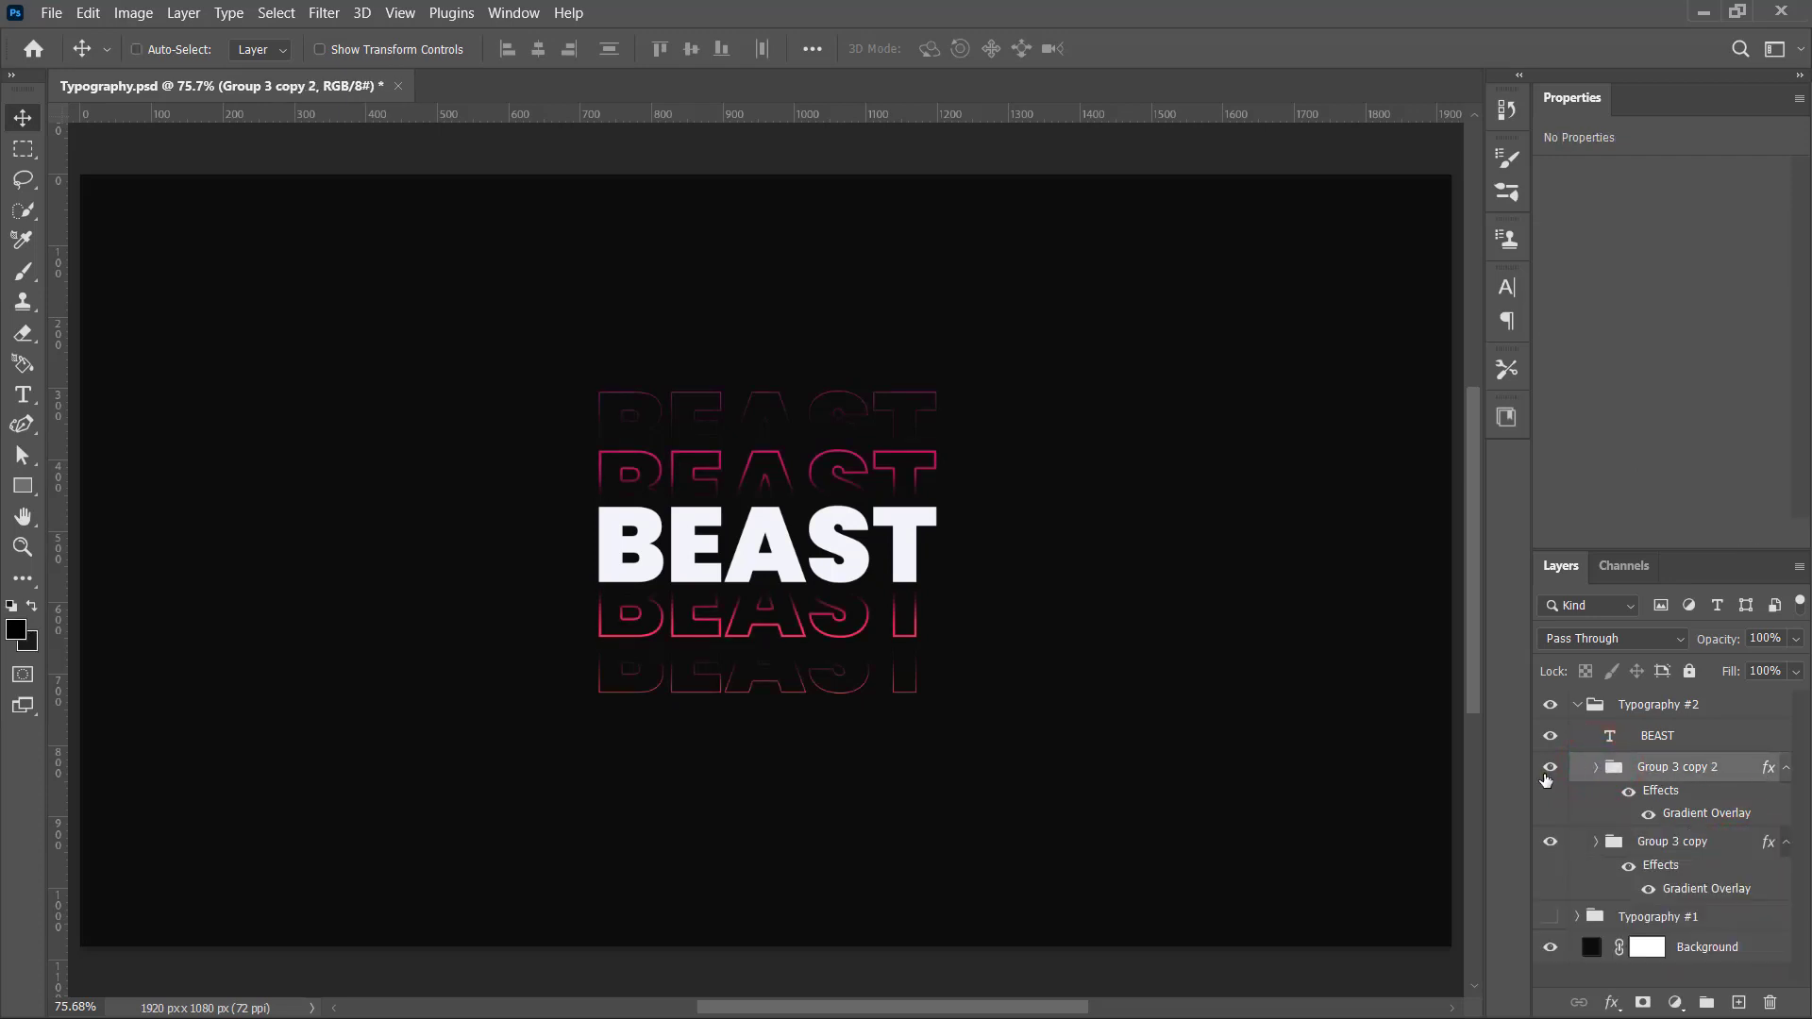
click(1548, 769)
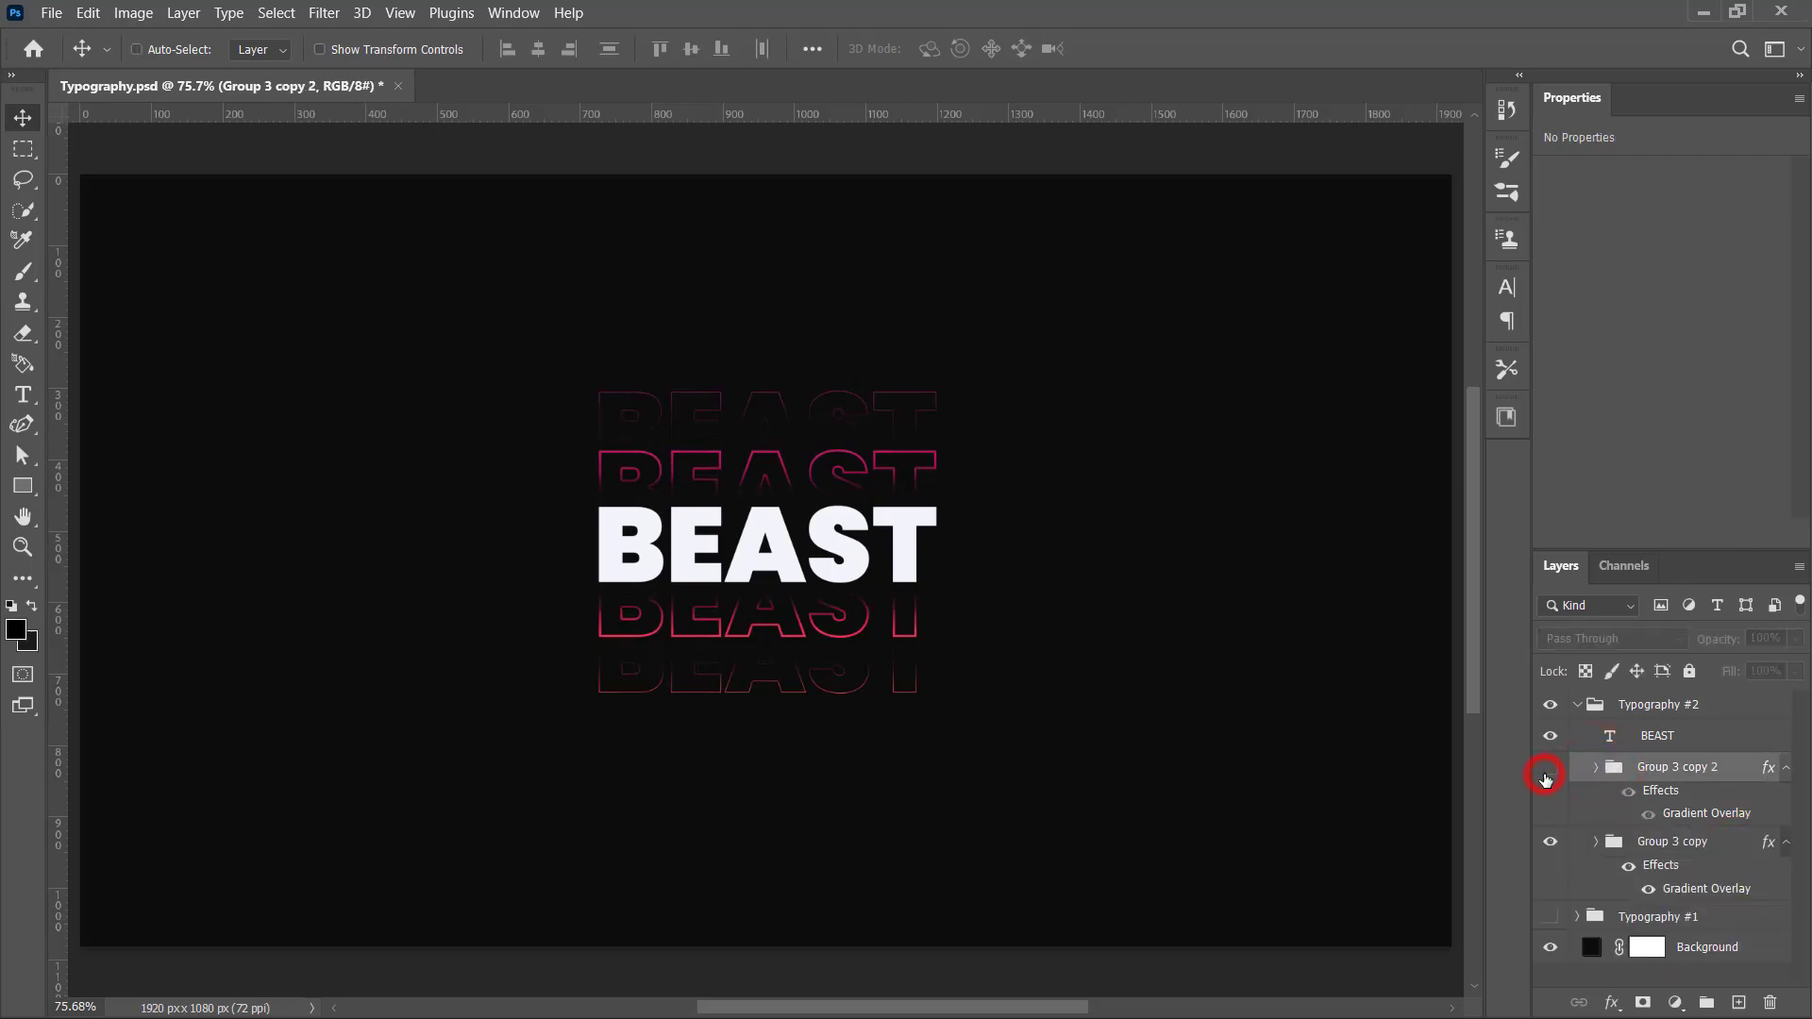
Step: Duplicate the Typography #2 group as Typography #3
click(1570, 705)
right_click(1643, 707)
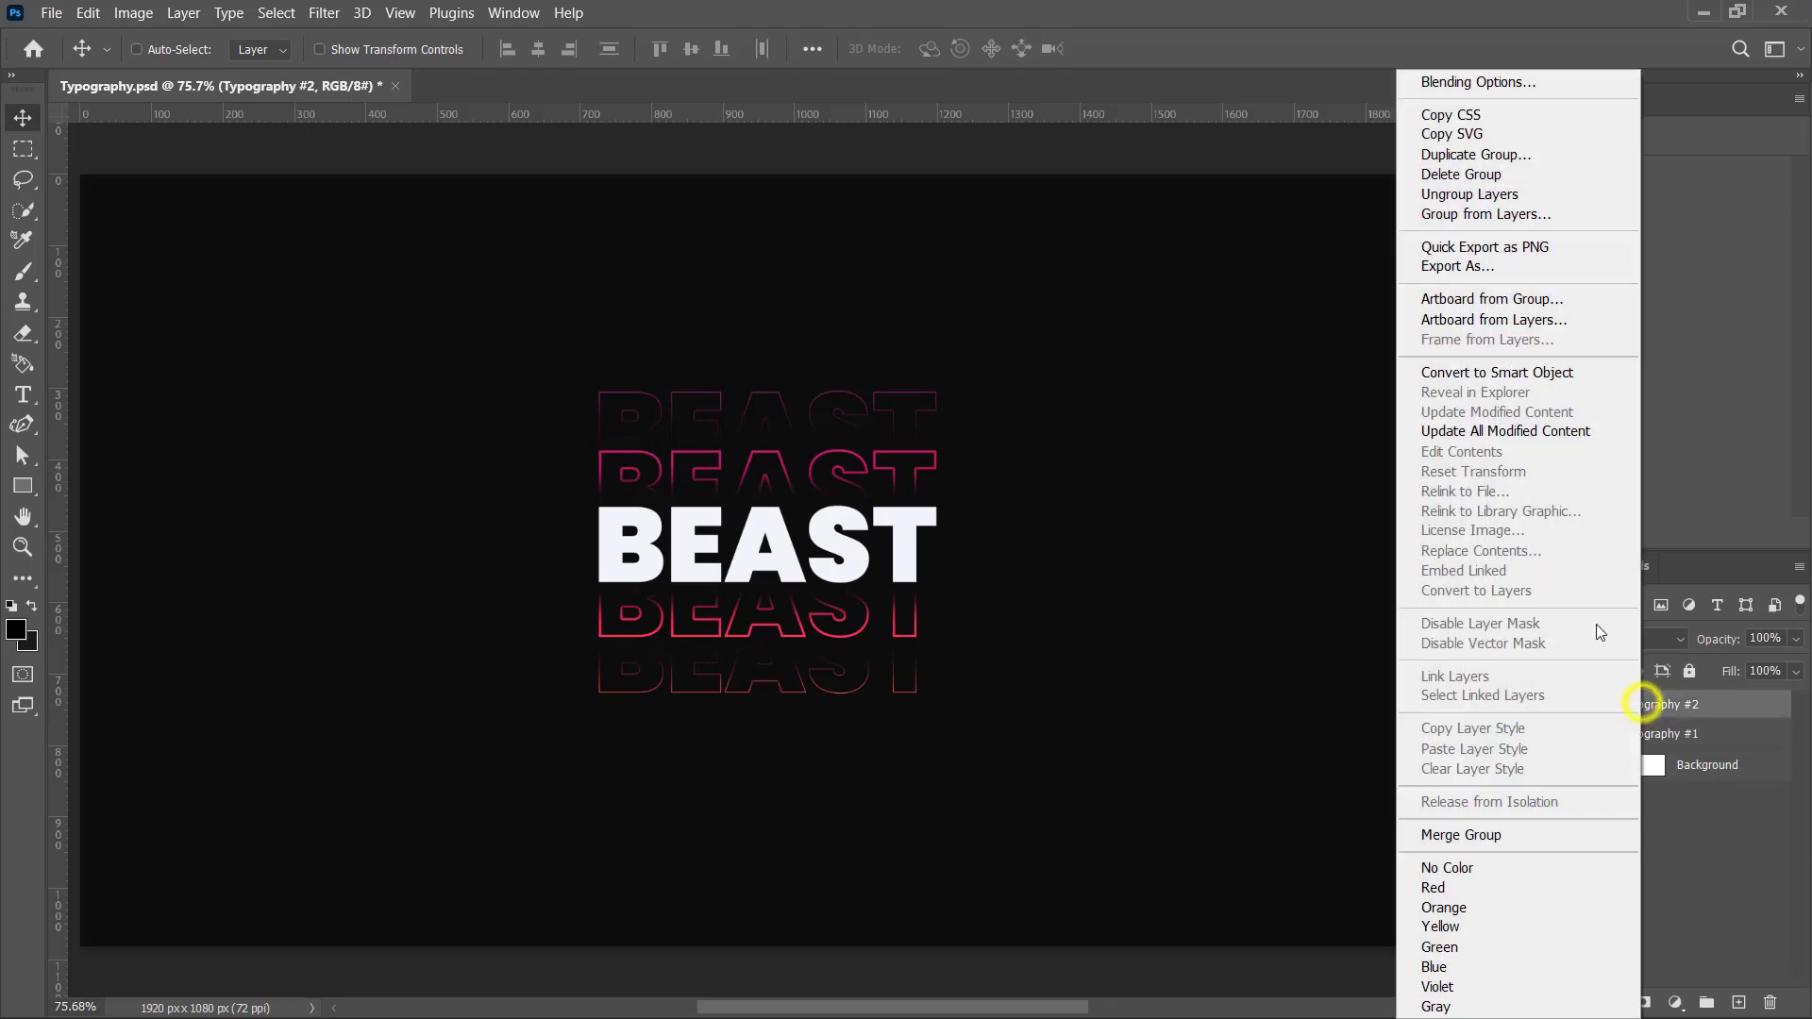
click(1454, 155)
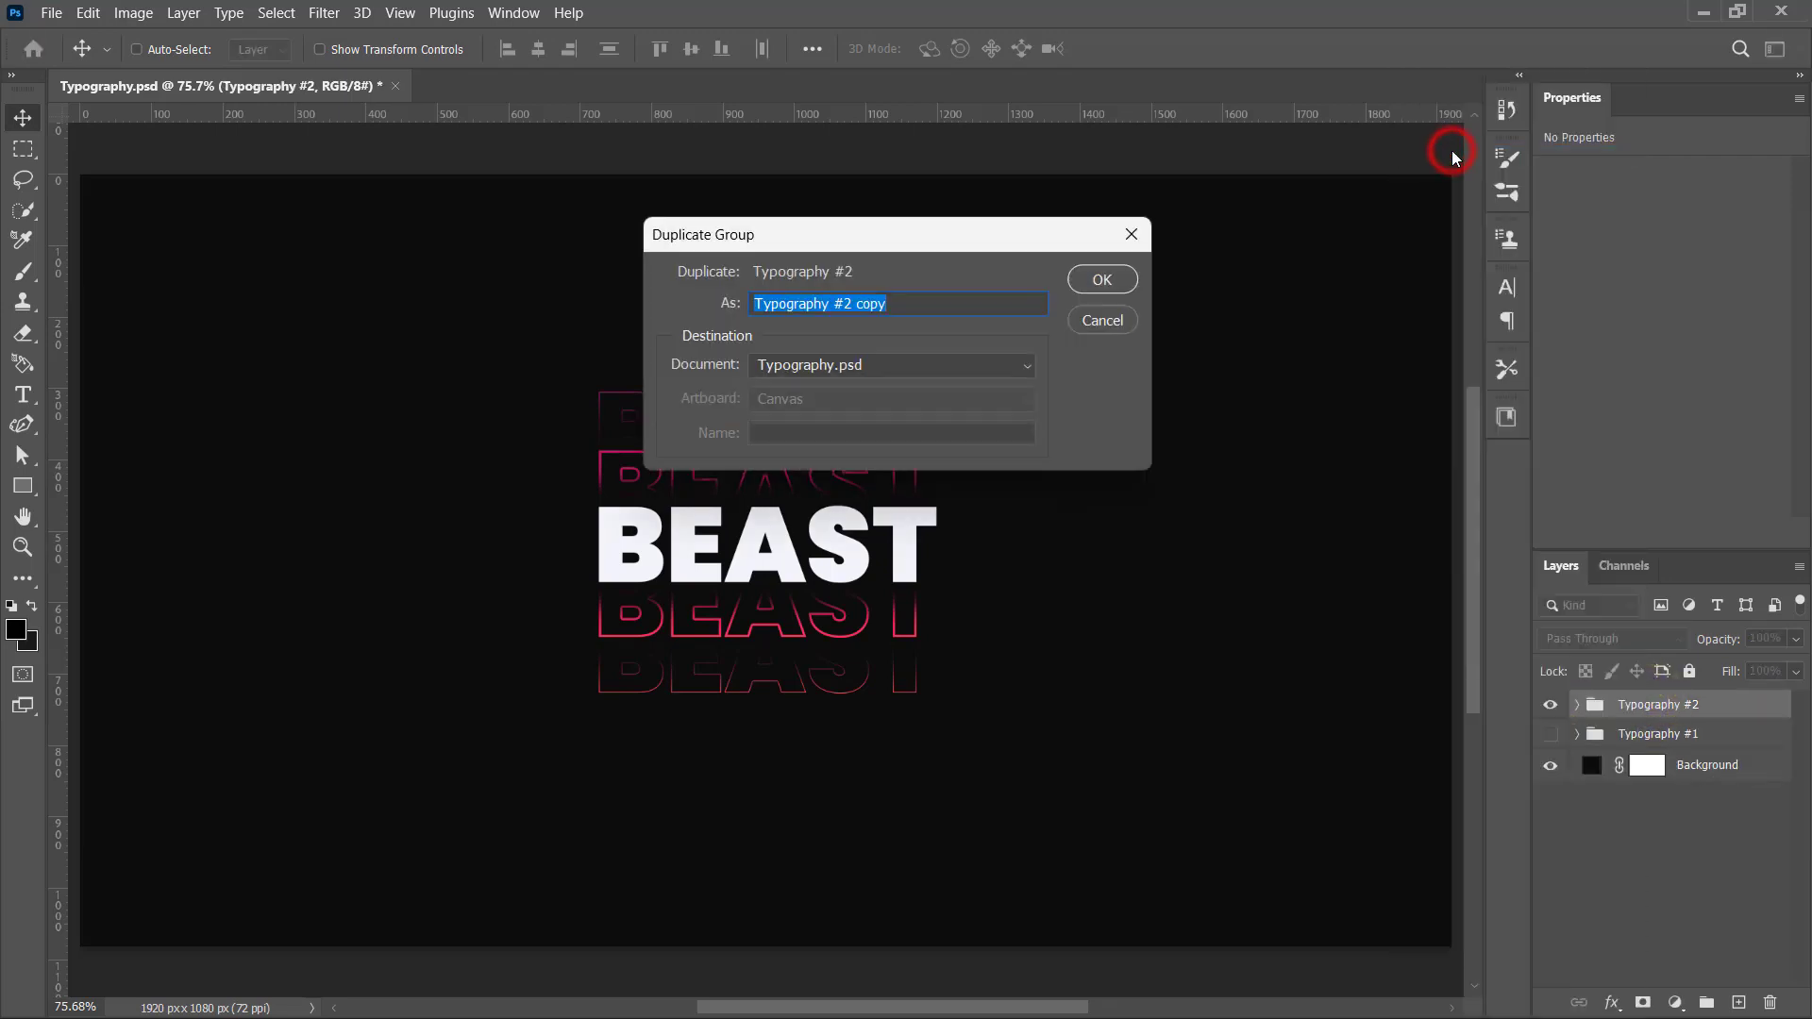
text(3)
key(Return)
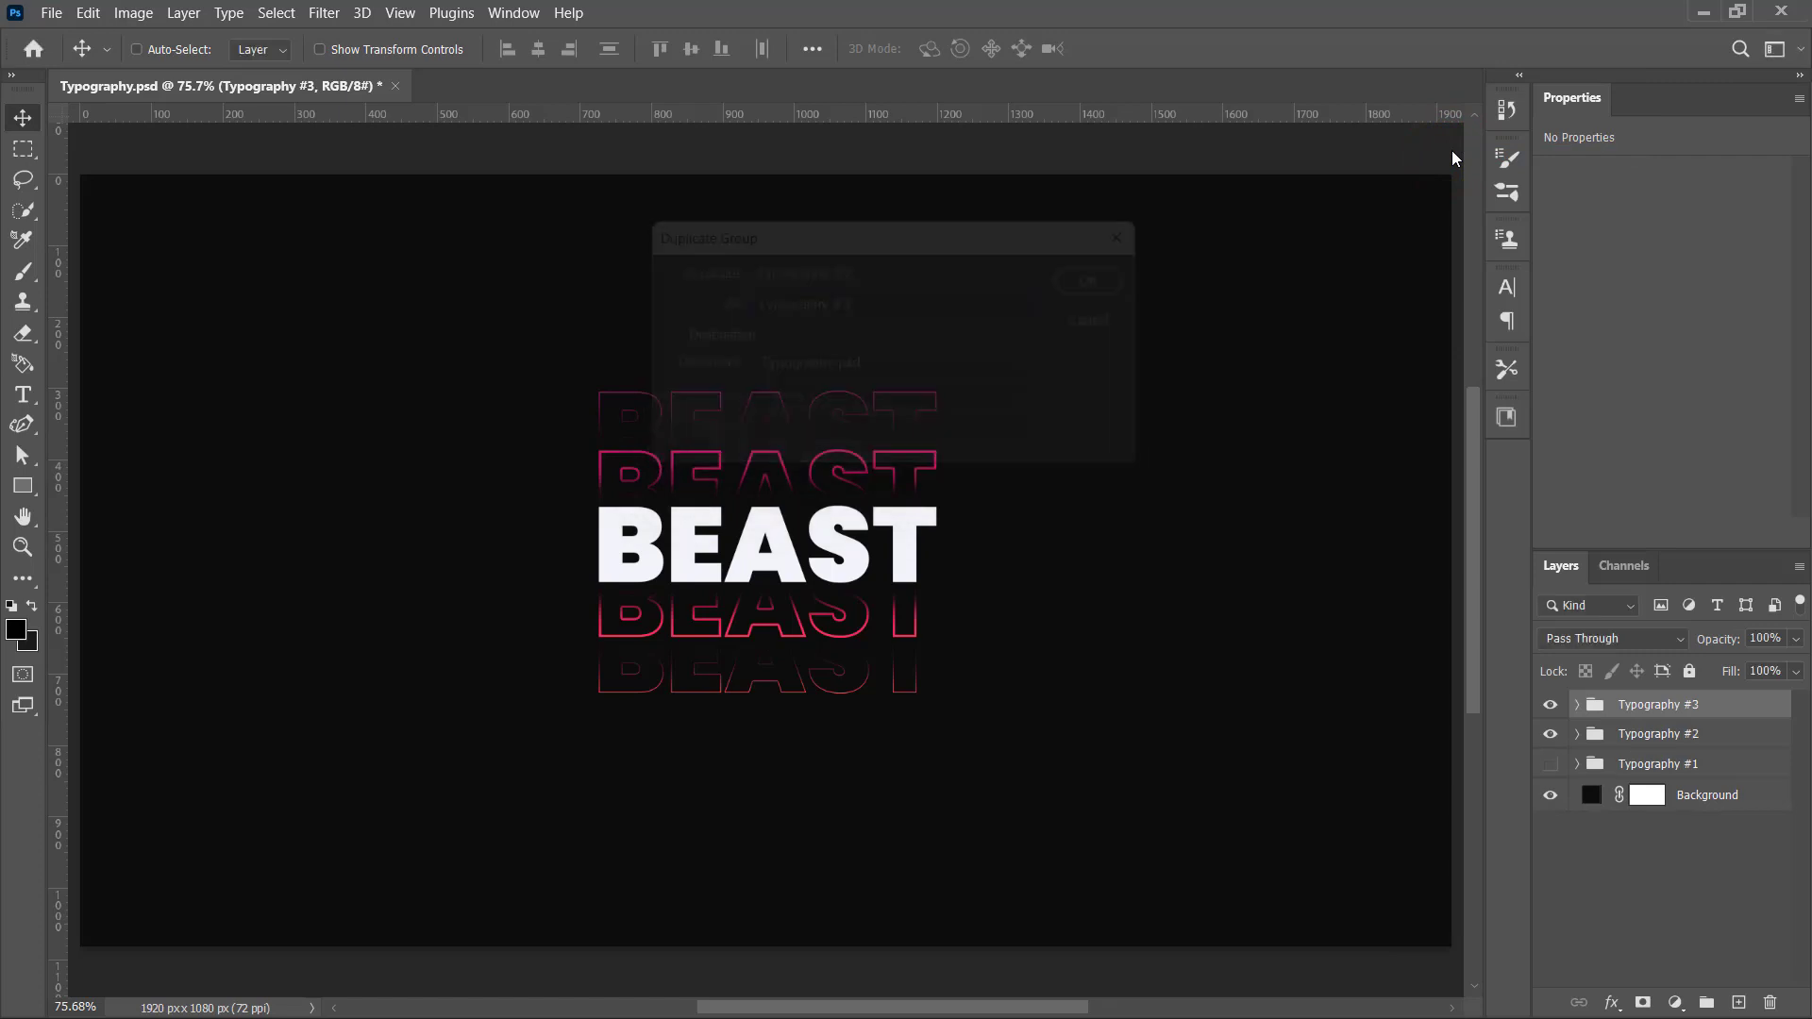
click(1577, 704)
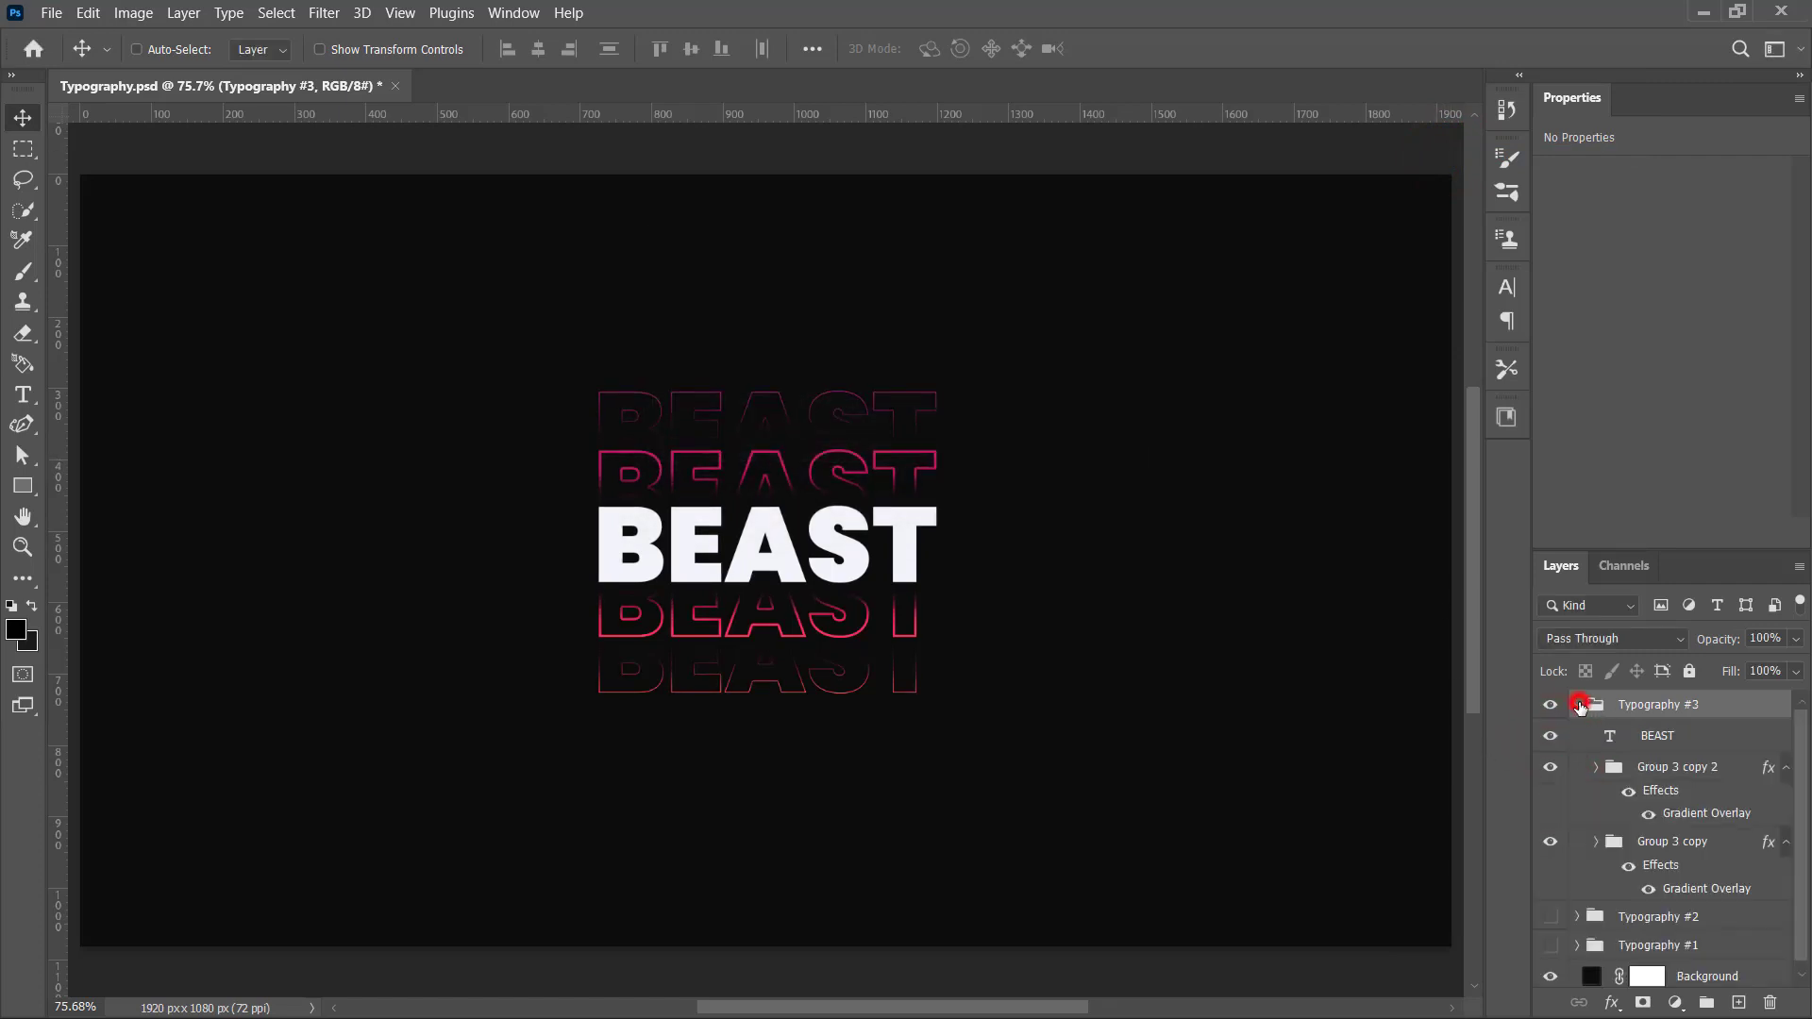
Step: Retype the white BEAST headline as CODE OF RELEVANCY and request deletion of Group 3 copy 2
double_click(1612, 742)
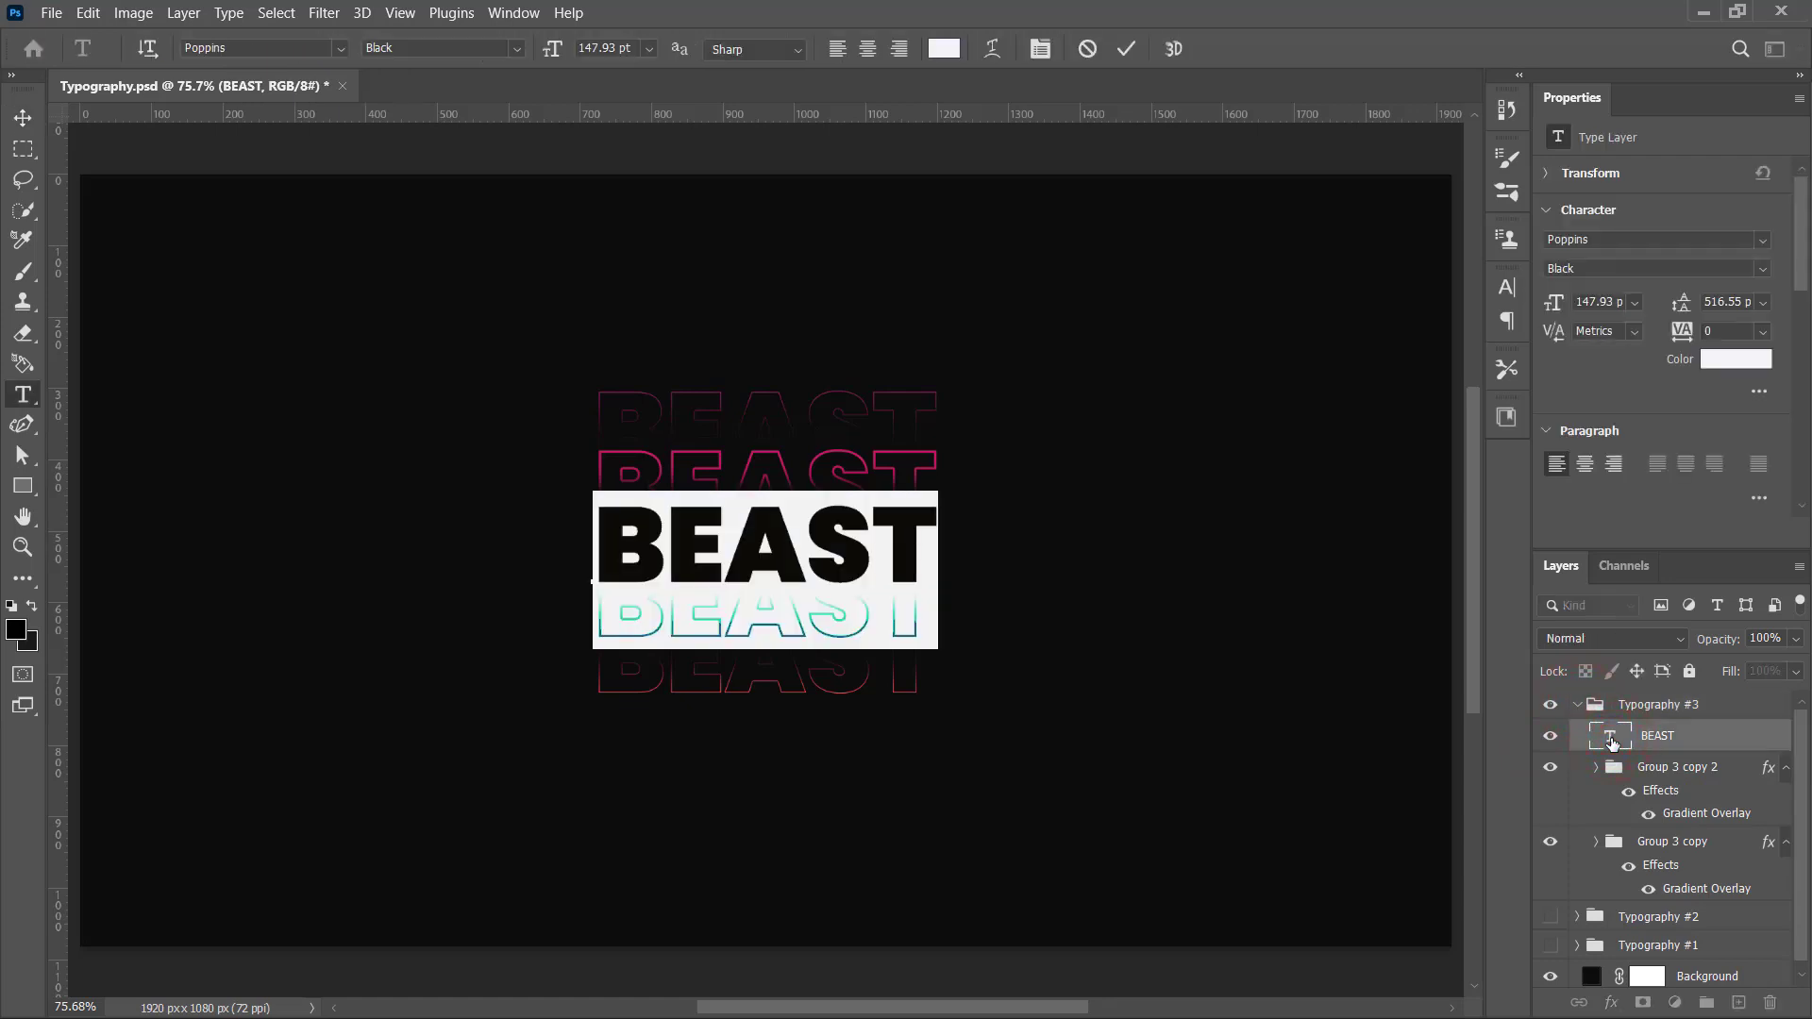
text(CODE OF)
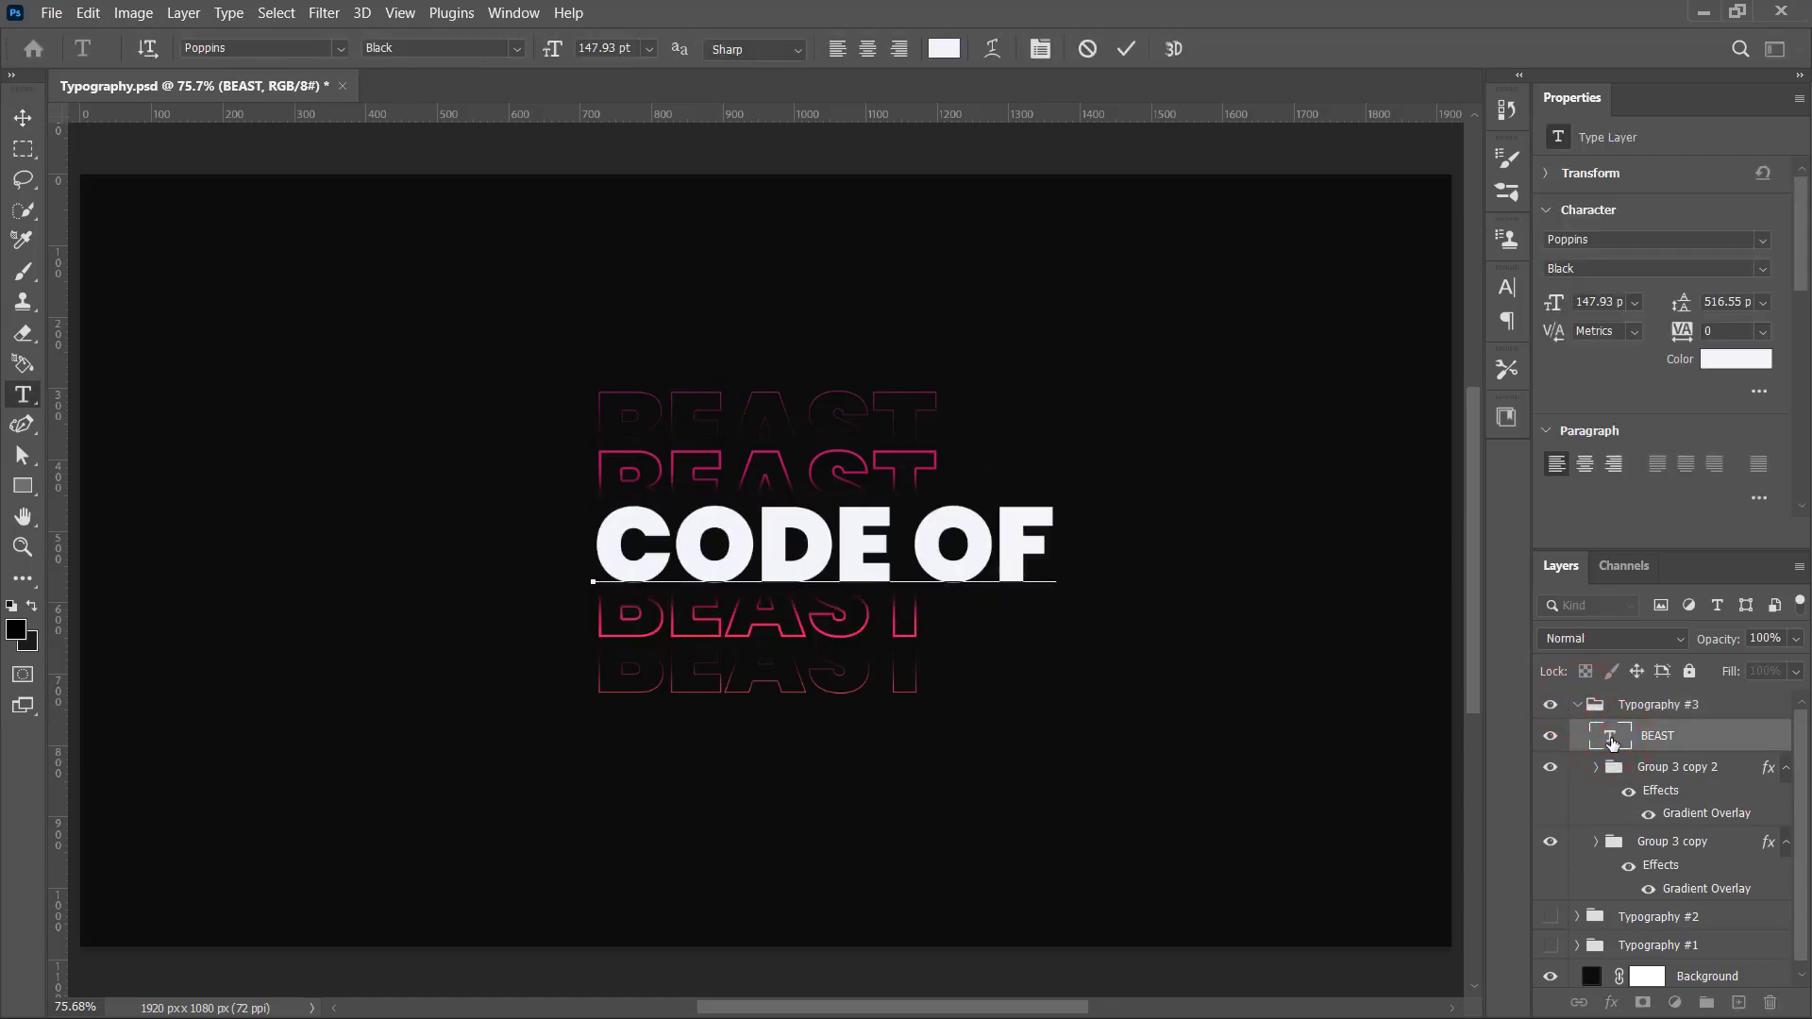
text( RELEV)
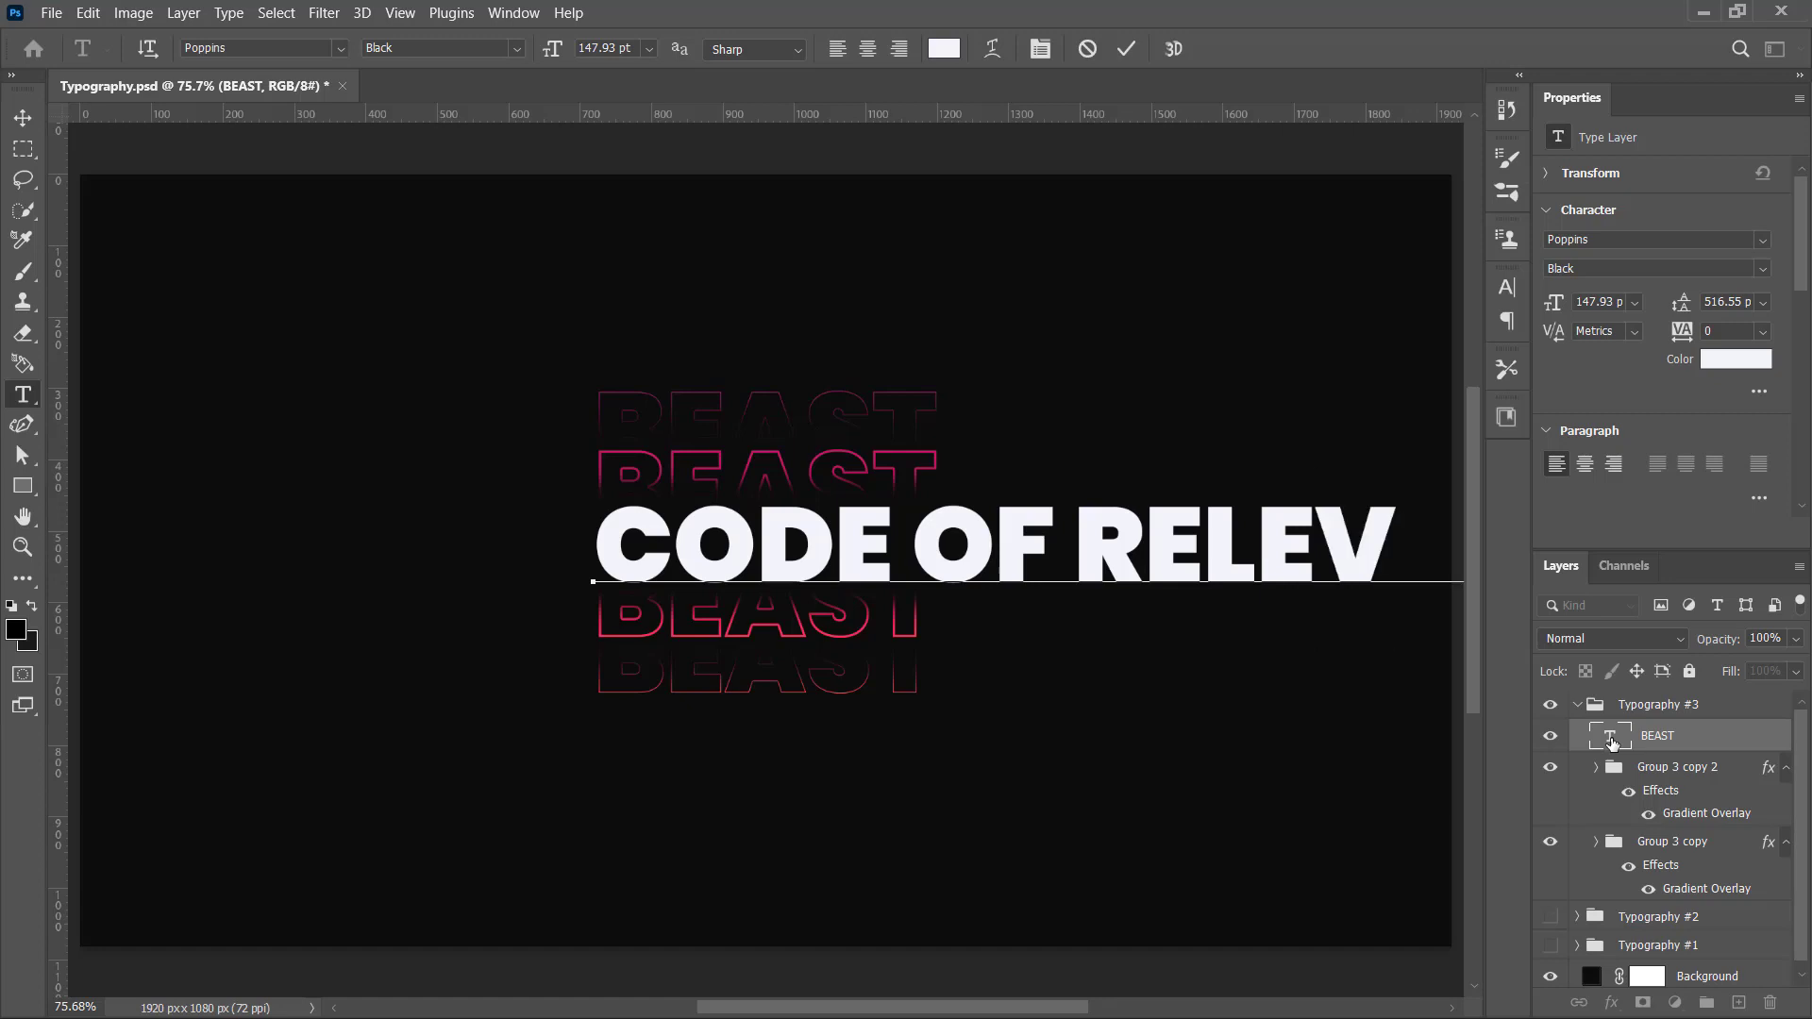
text(A)
key(ctrl+a)
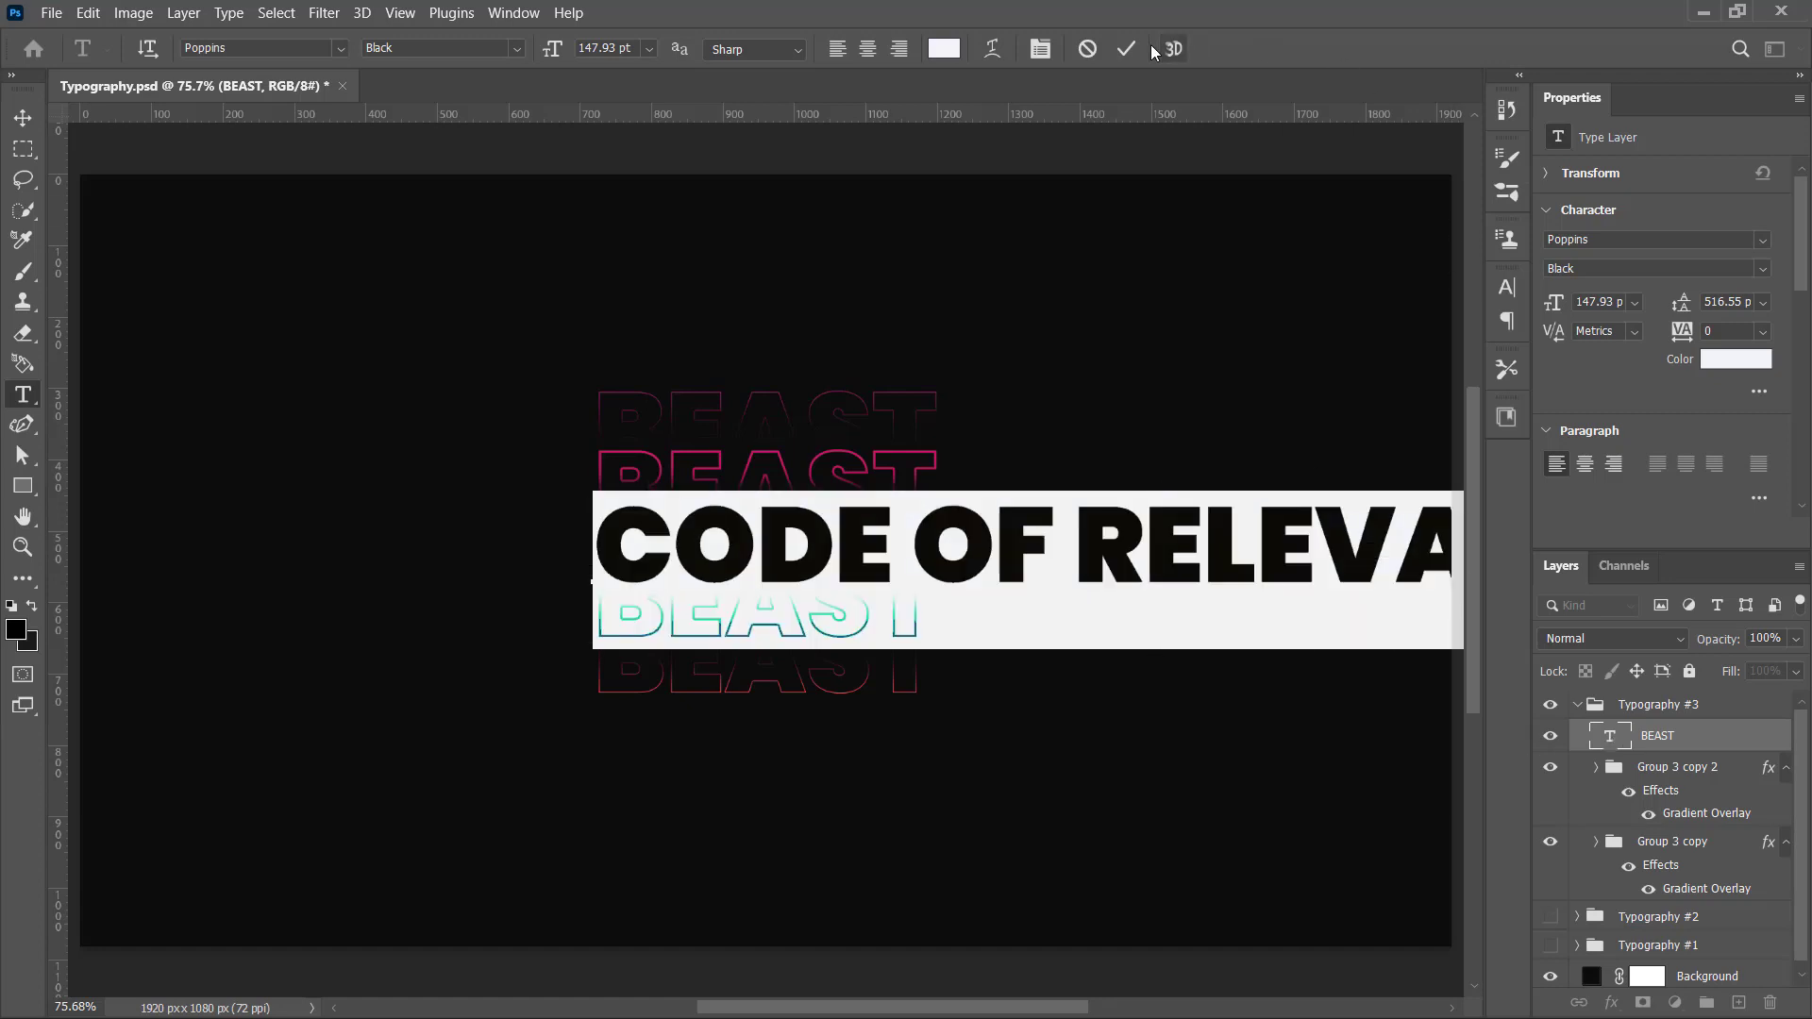
click(1133, 47)
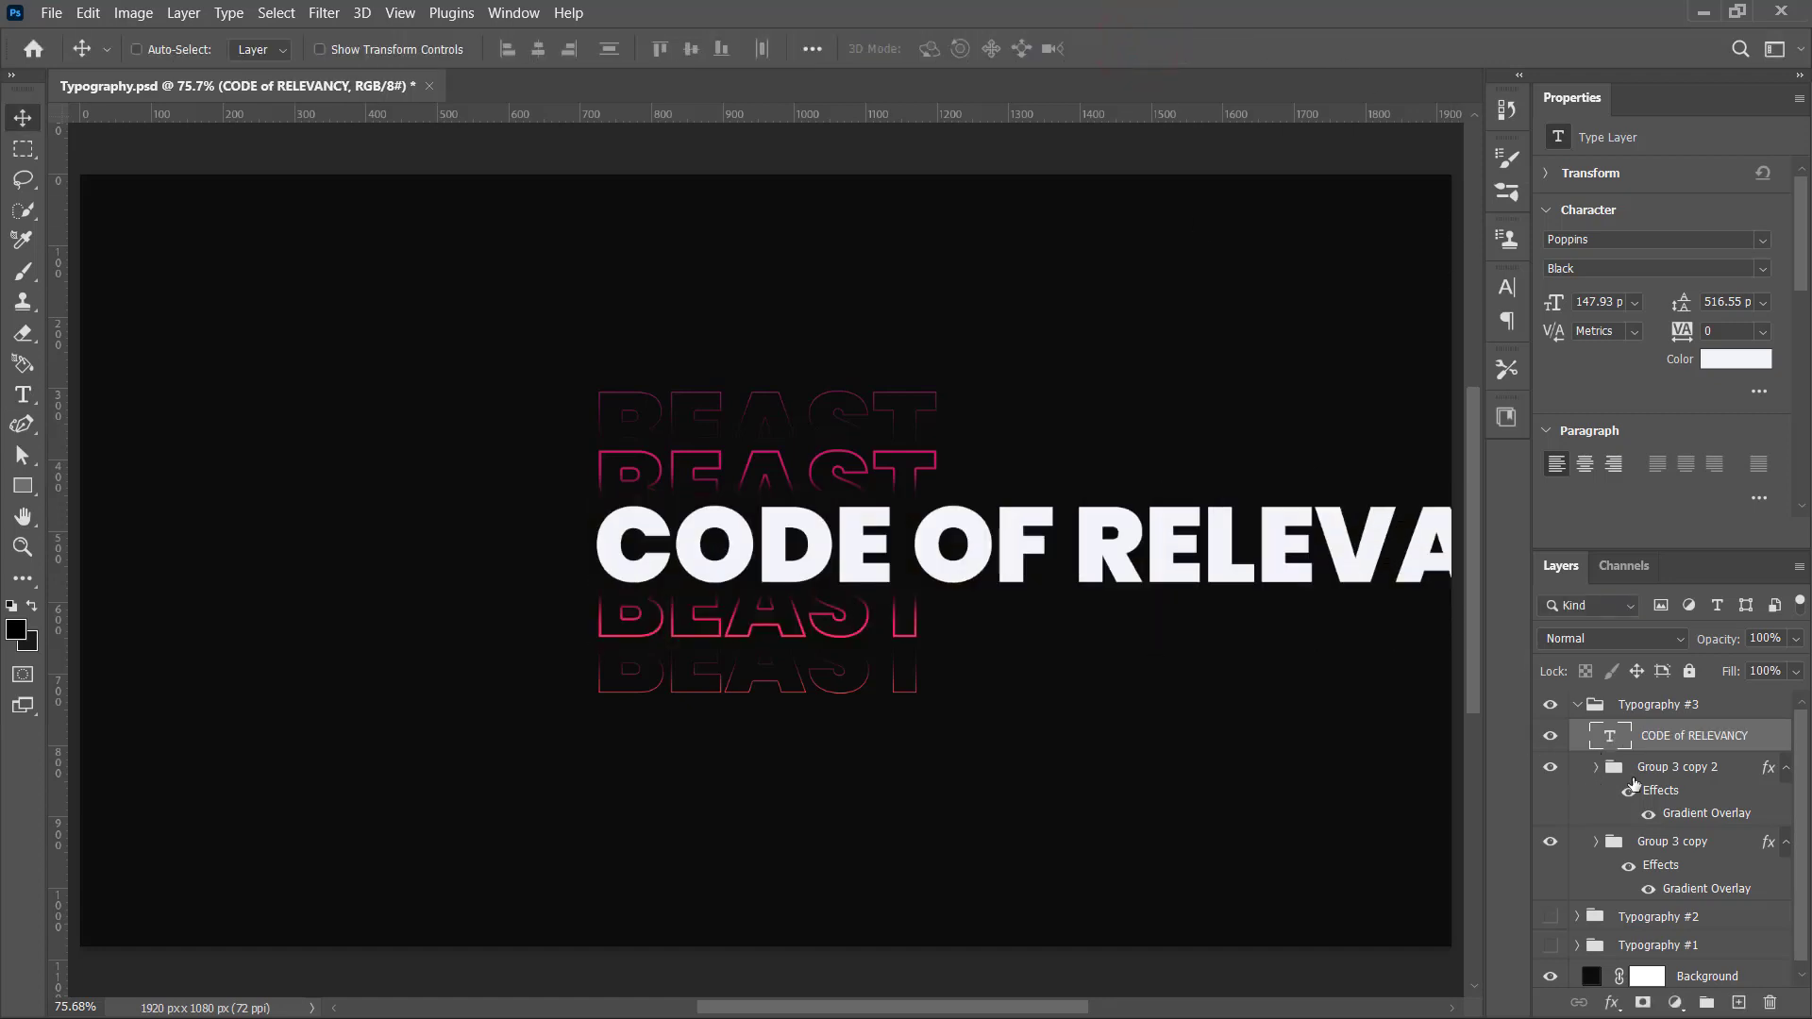
click(1670, 767)
click(1770, 1002)
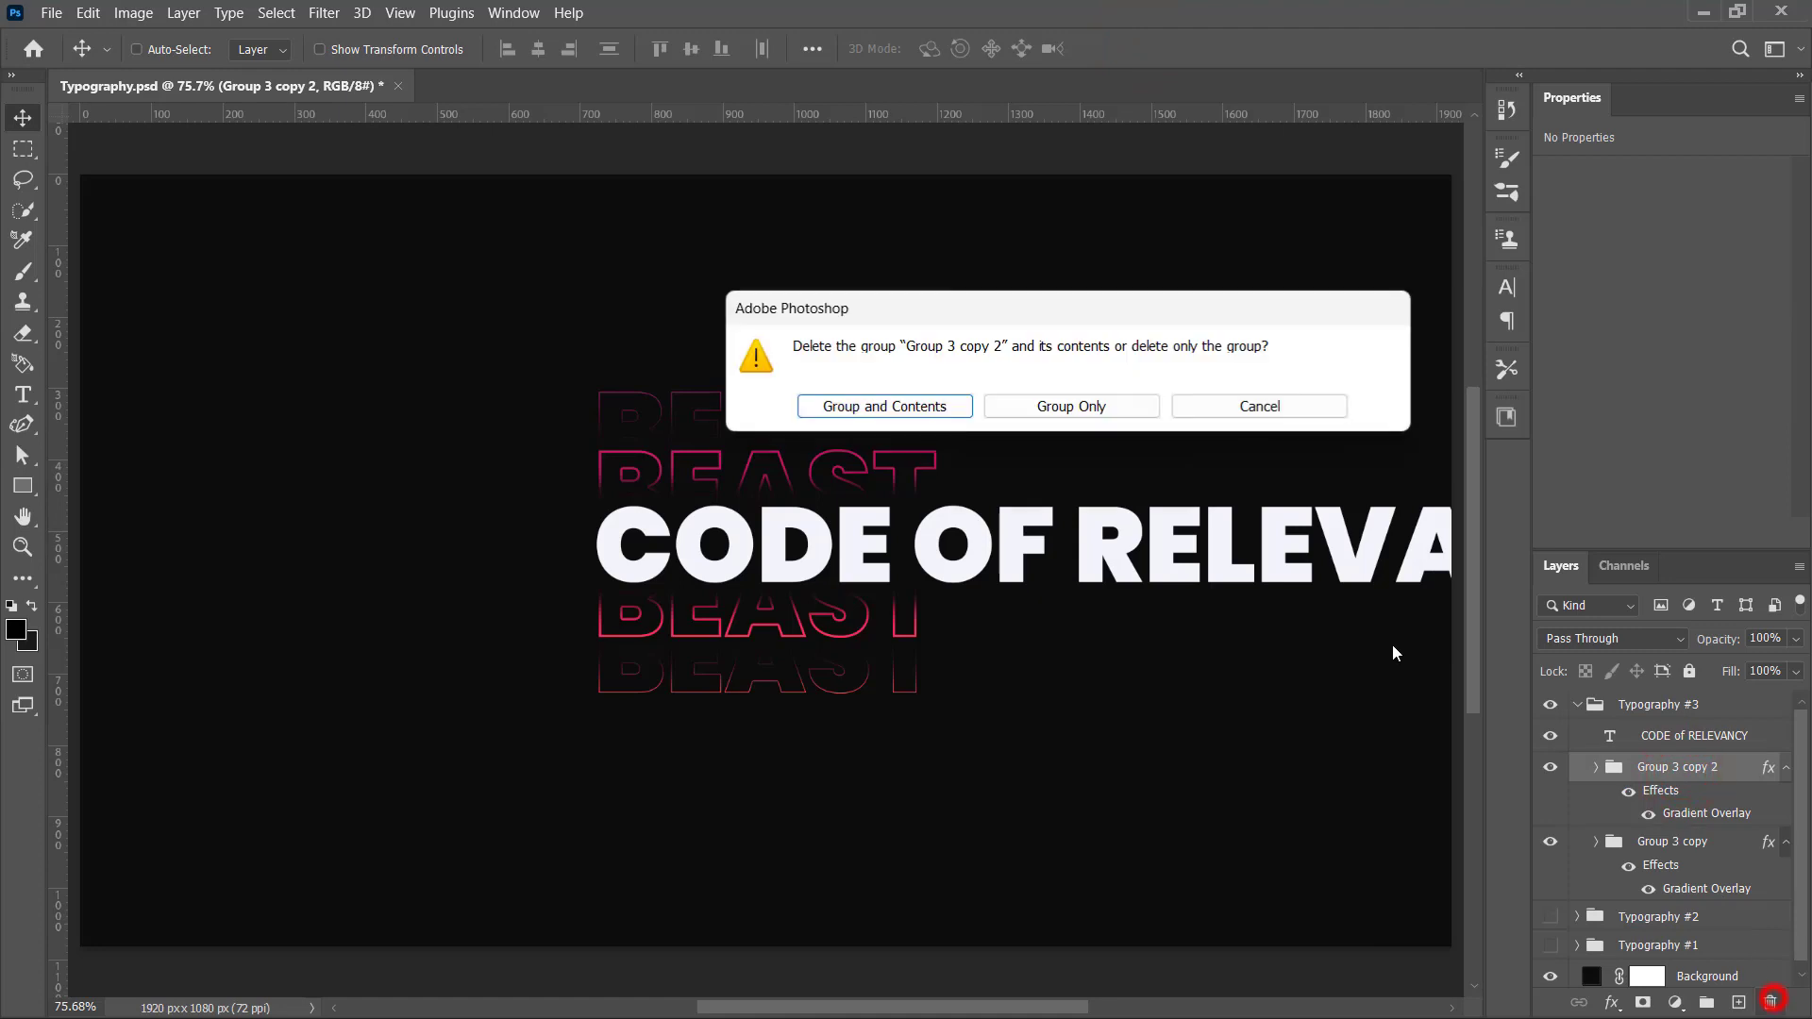
Step: Delete Group 3 copy 2 with contents and retype Group 2's BEAST outlines as CODE OF RELEVANCY
click(895, 404)
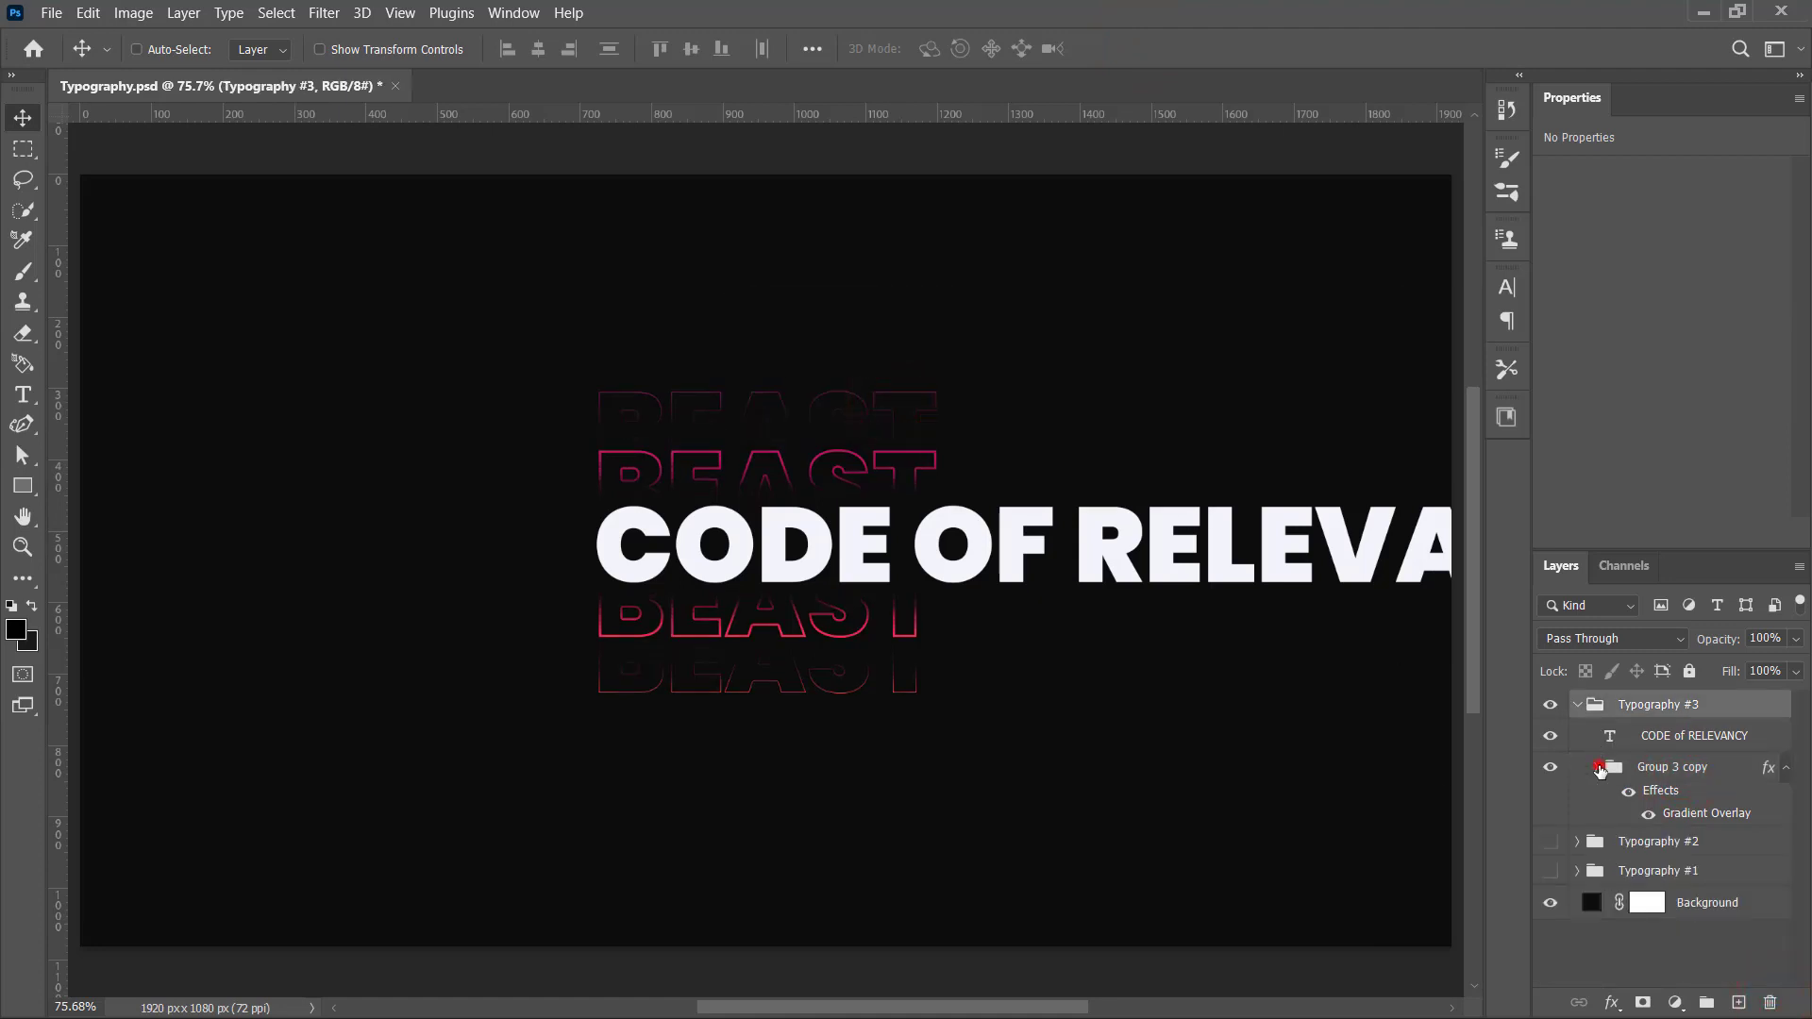
click(1597, 768)
click(1625, 852)
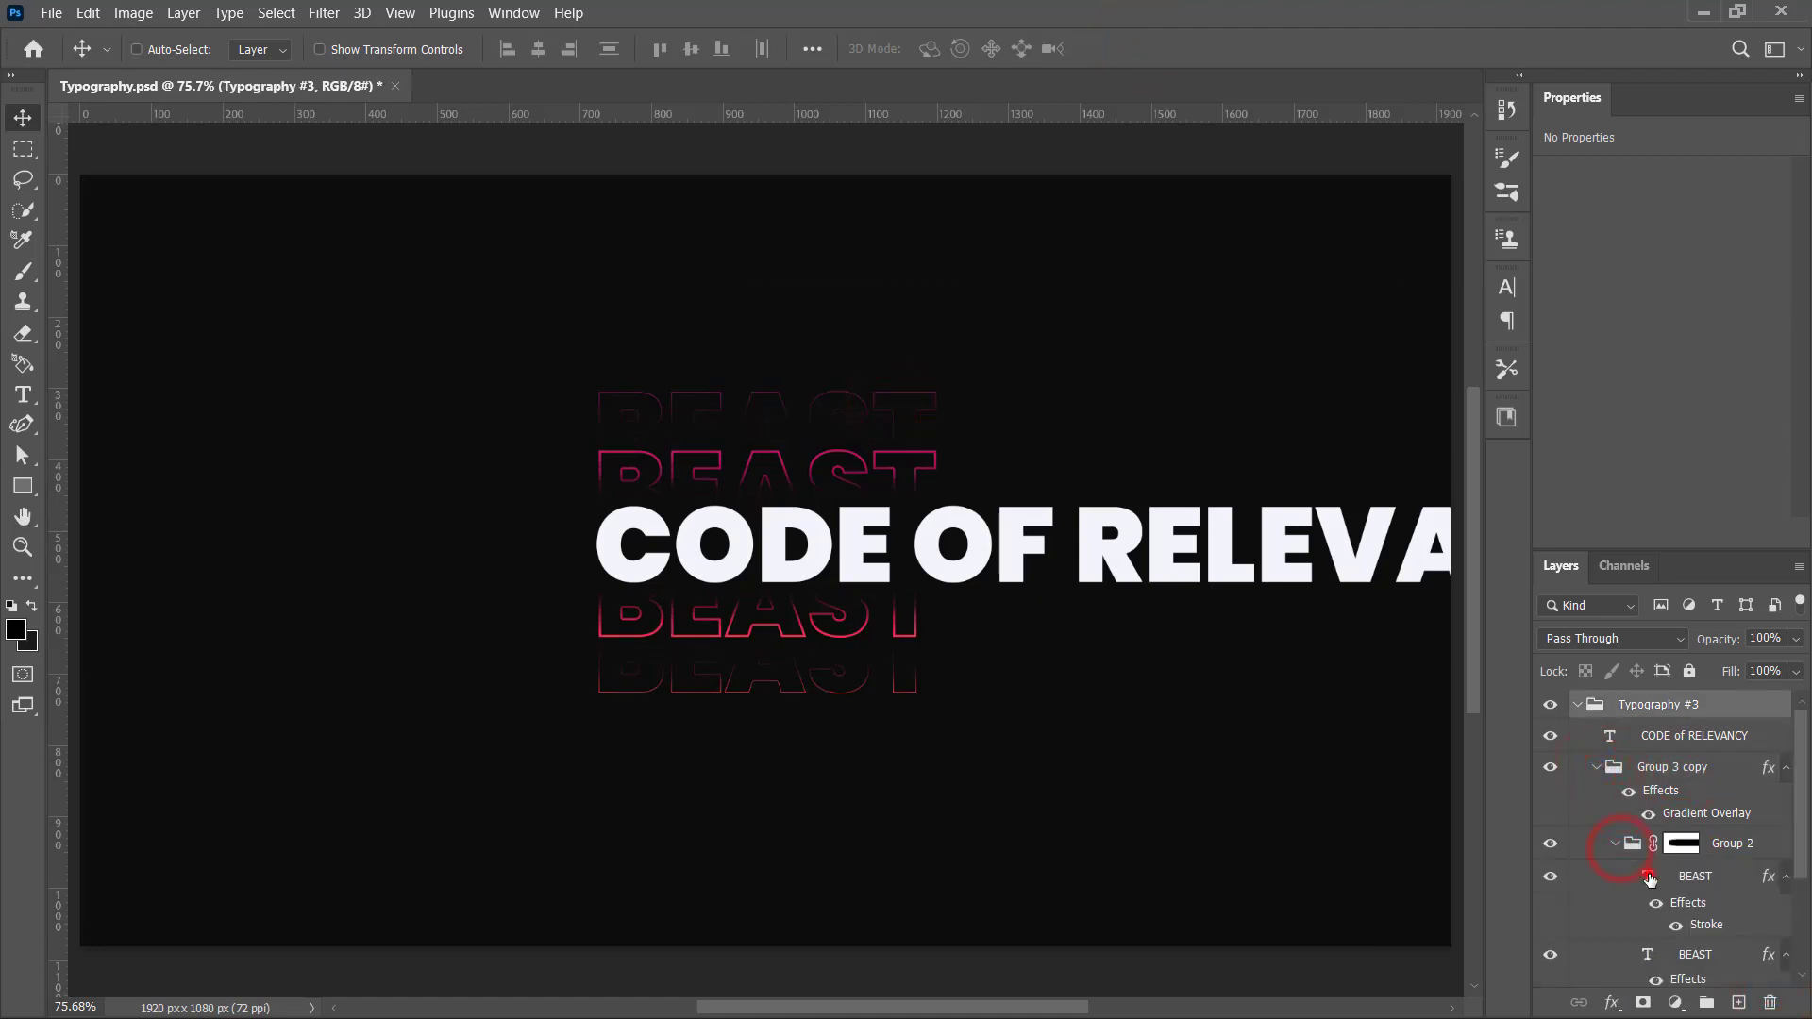
double_click(1647, 876)
click(1126, 49)
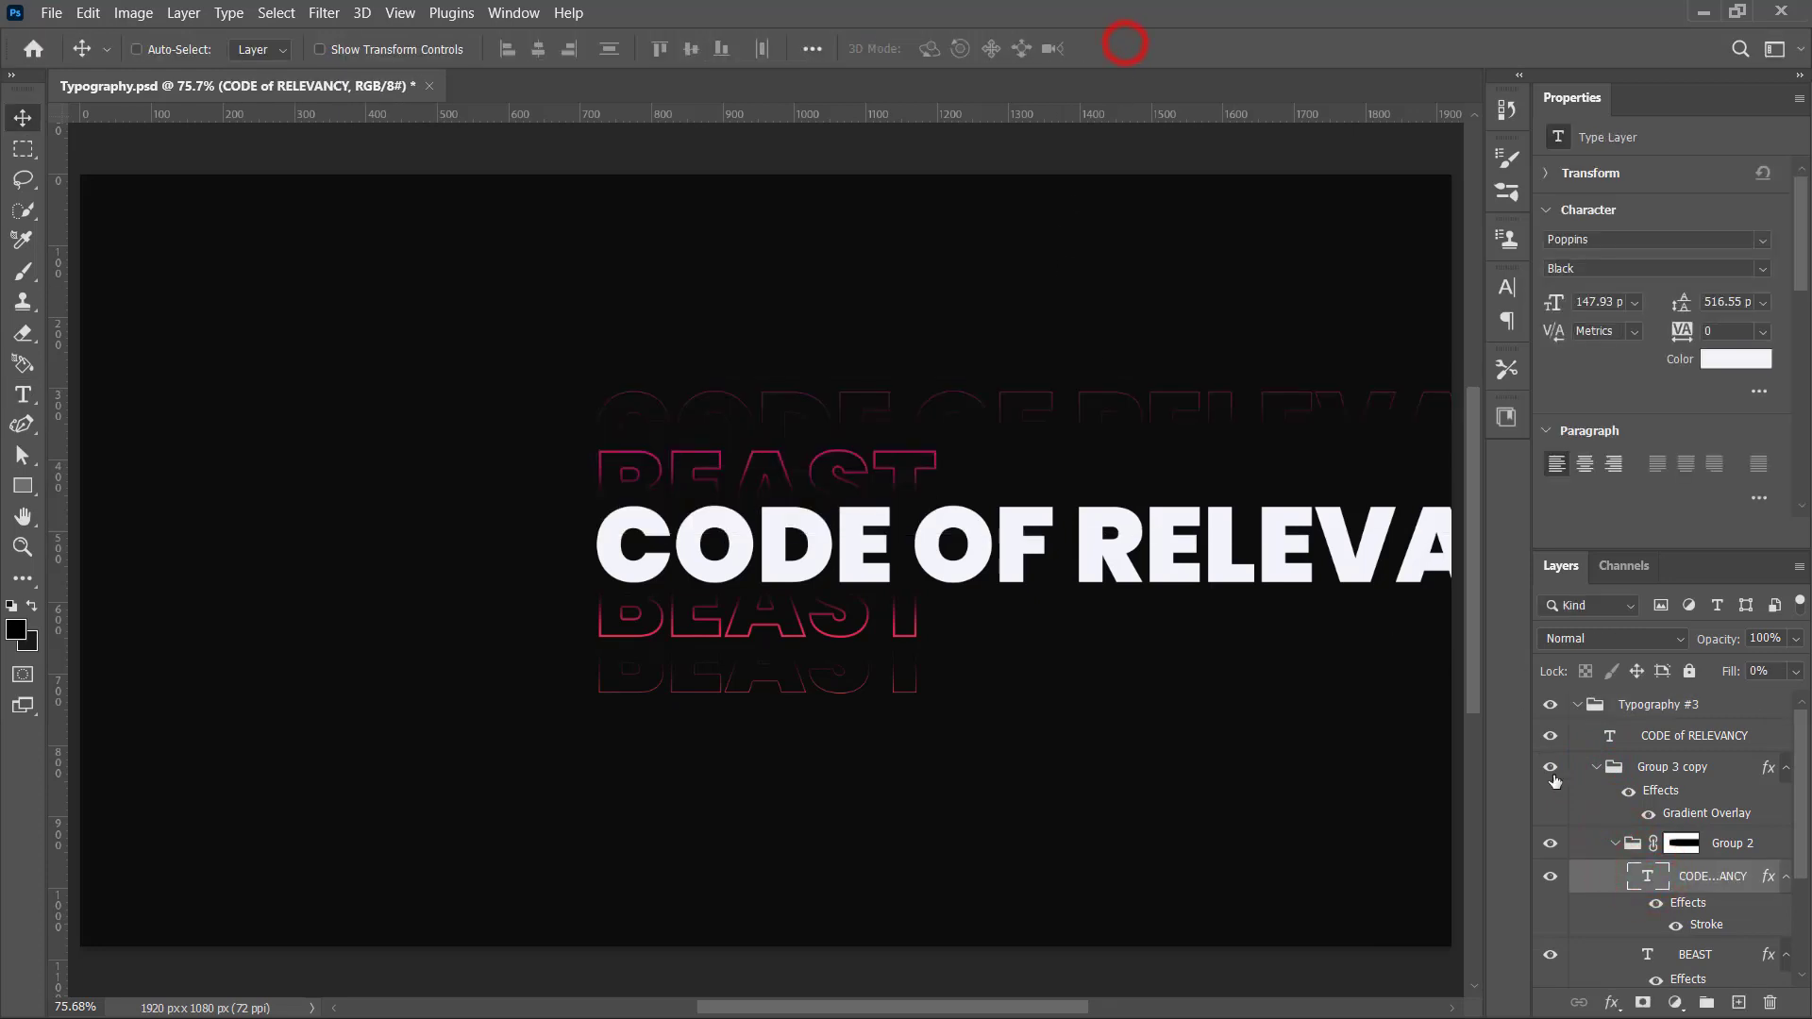
click(1646, 956)
double_click(1646, 953)
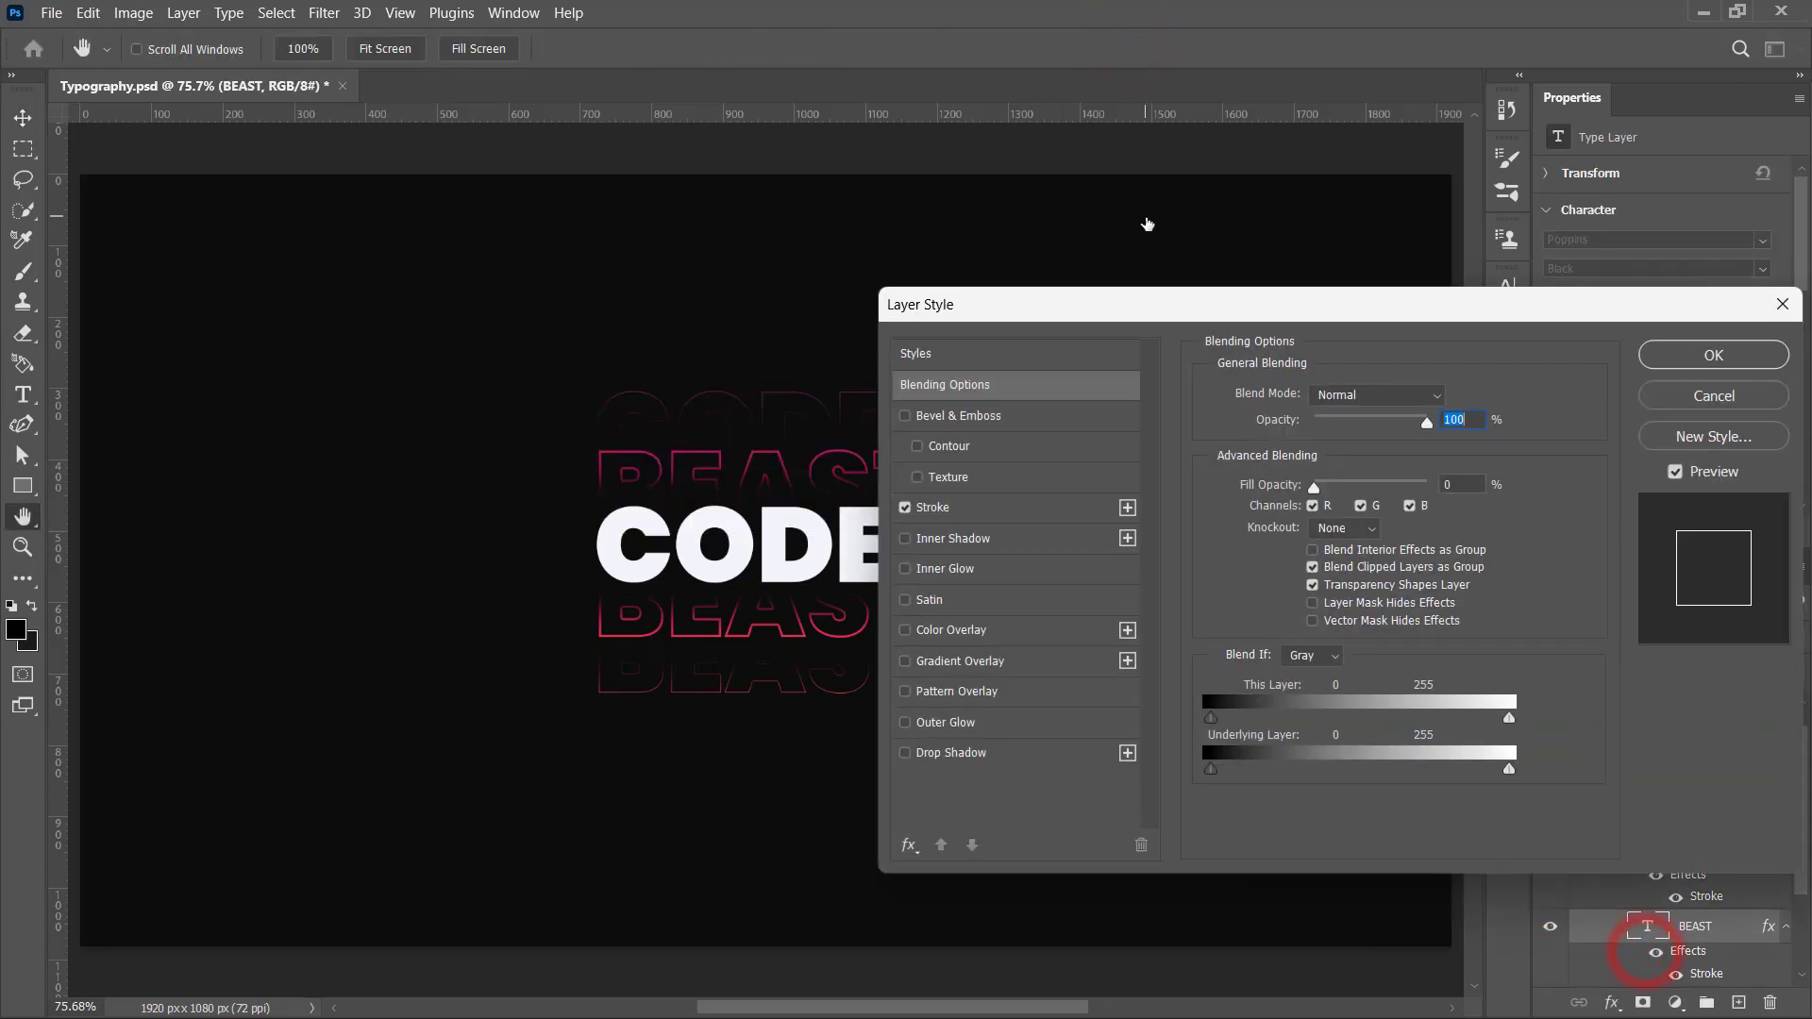
click(1742, 389)
double_click(1647, 926)
key(ctrl+v)
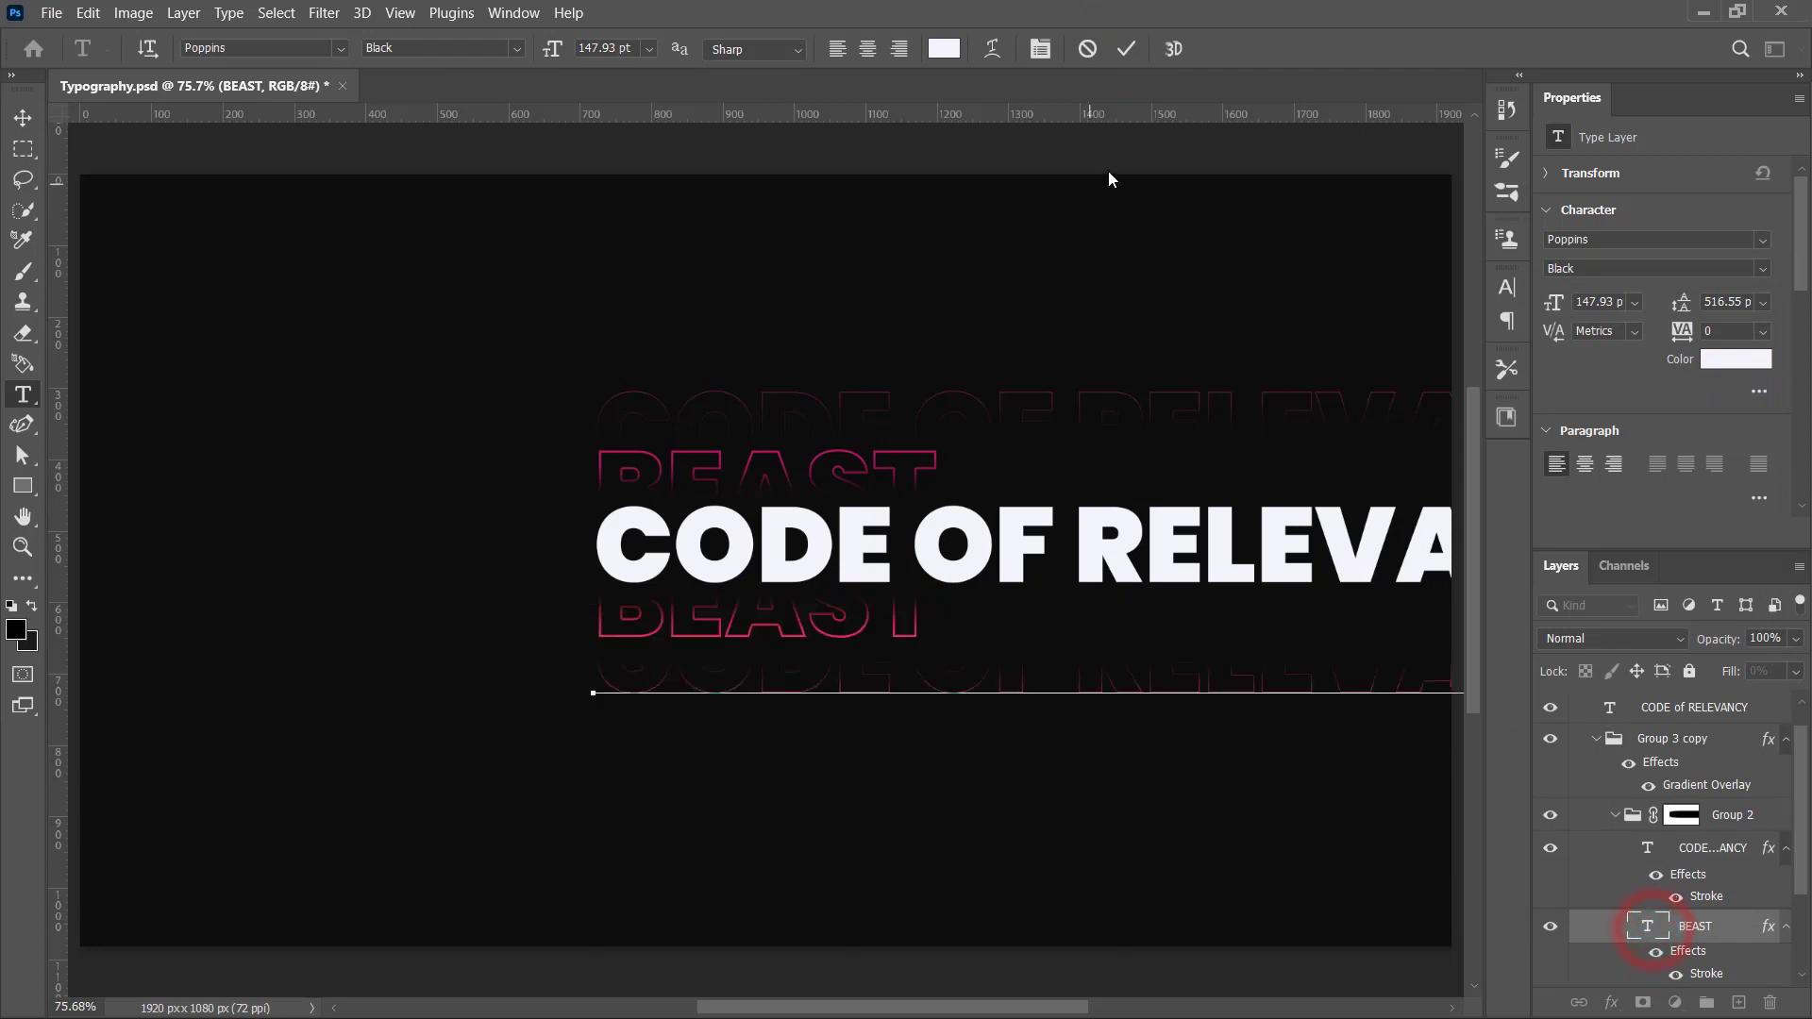
click(1129, 45)
Step: Paste CODE OF RELEVANCY into both BEAST outline copies in Group 1
scroll(1599, 857, down, 2)
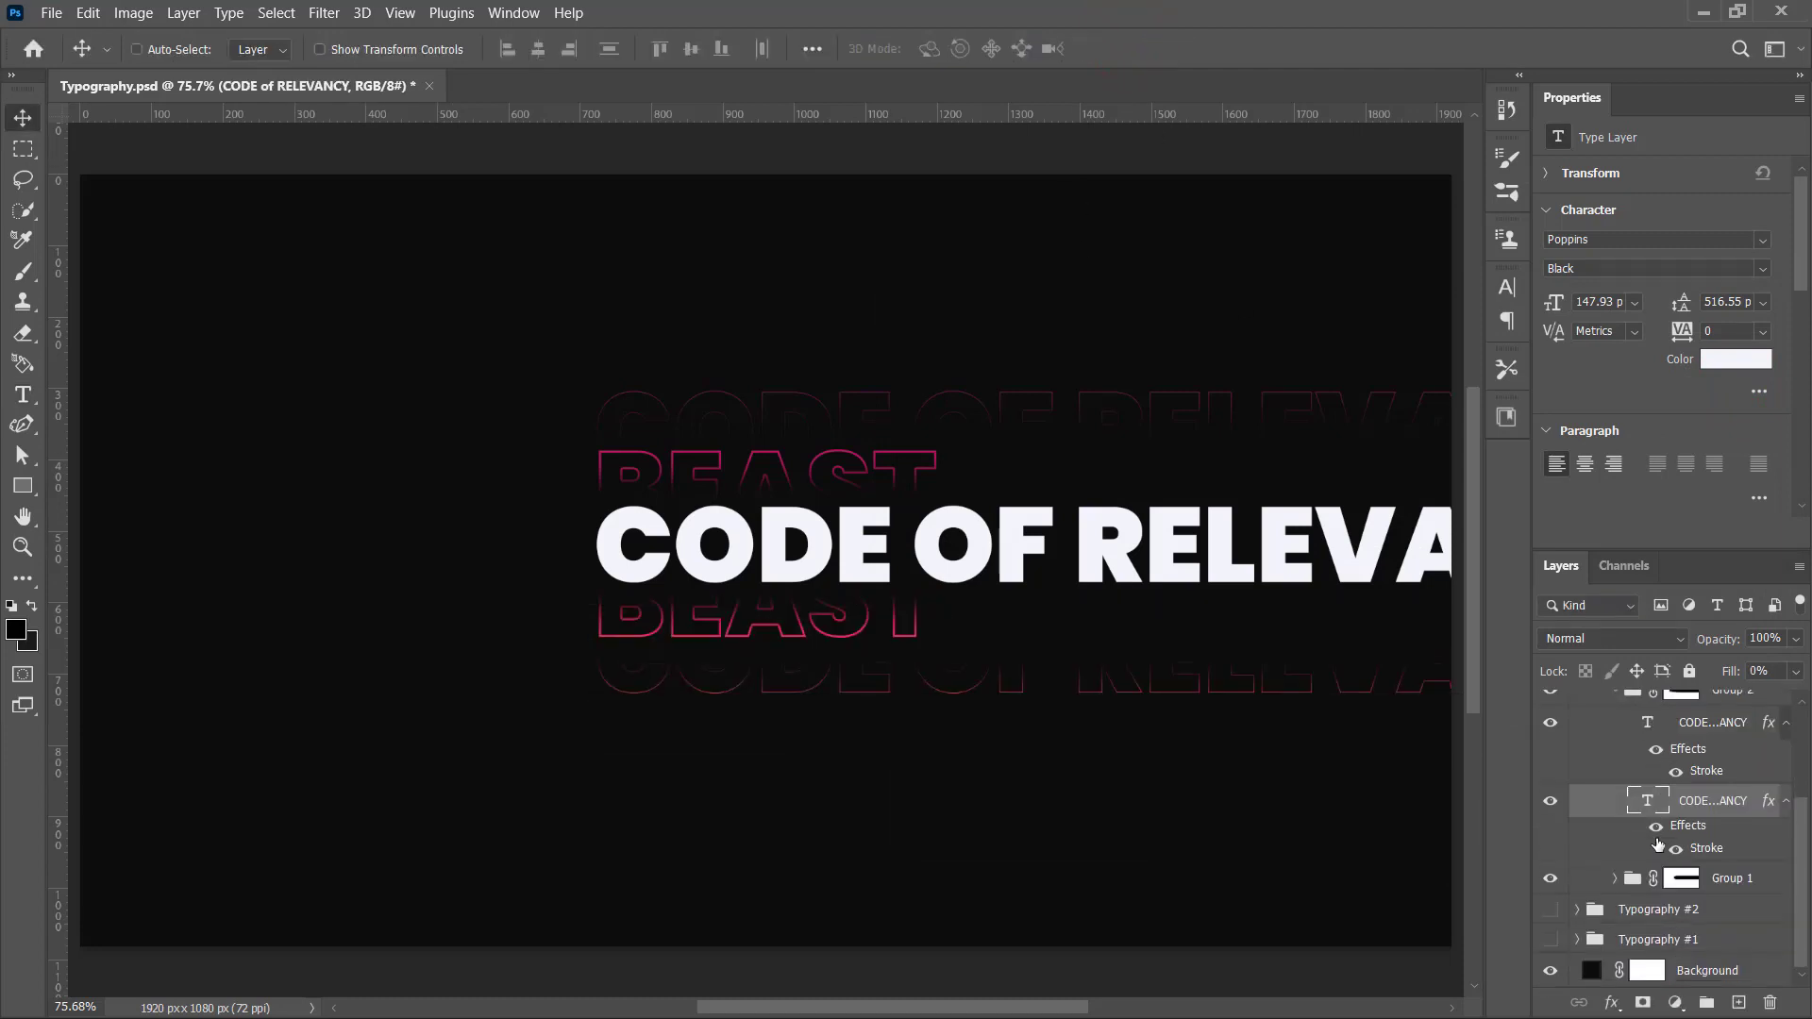
click(1620, 881)
scroll(1619, 880, down, 2)
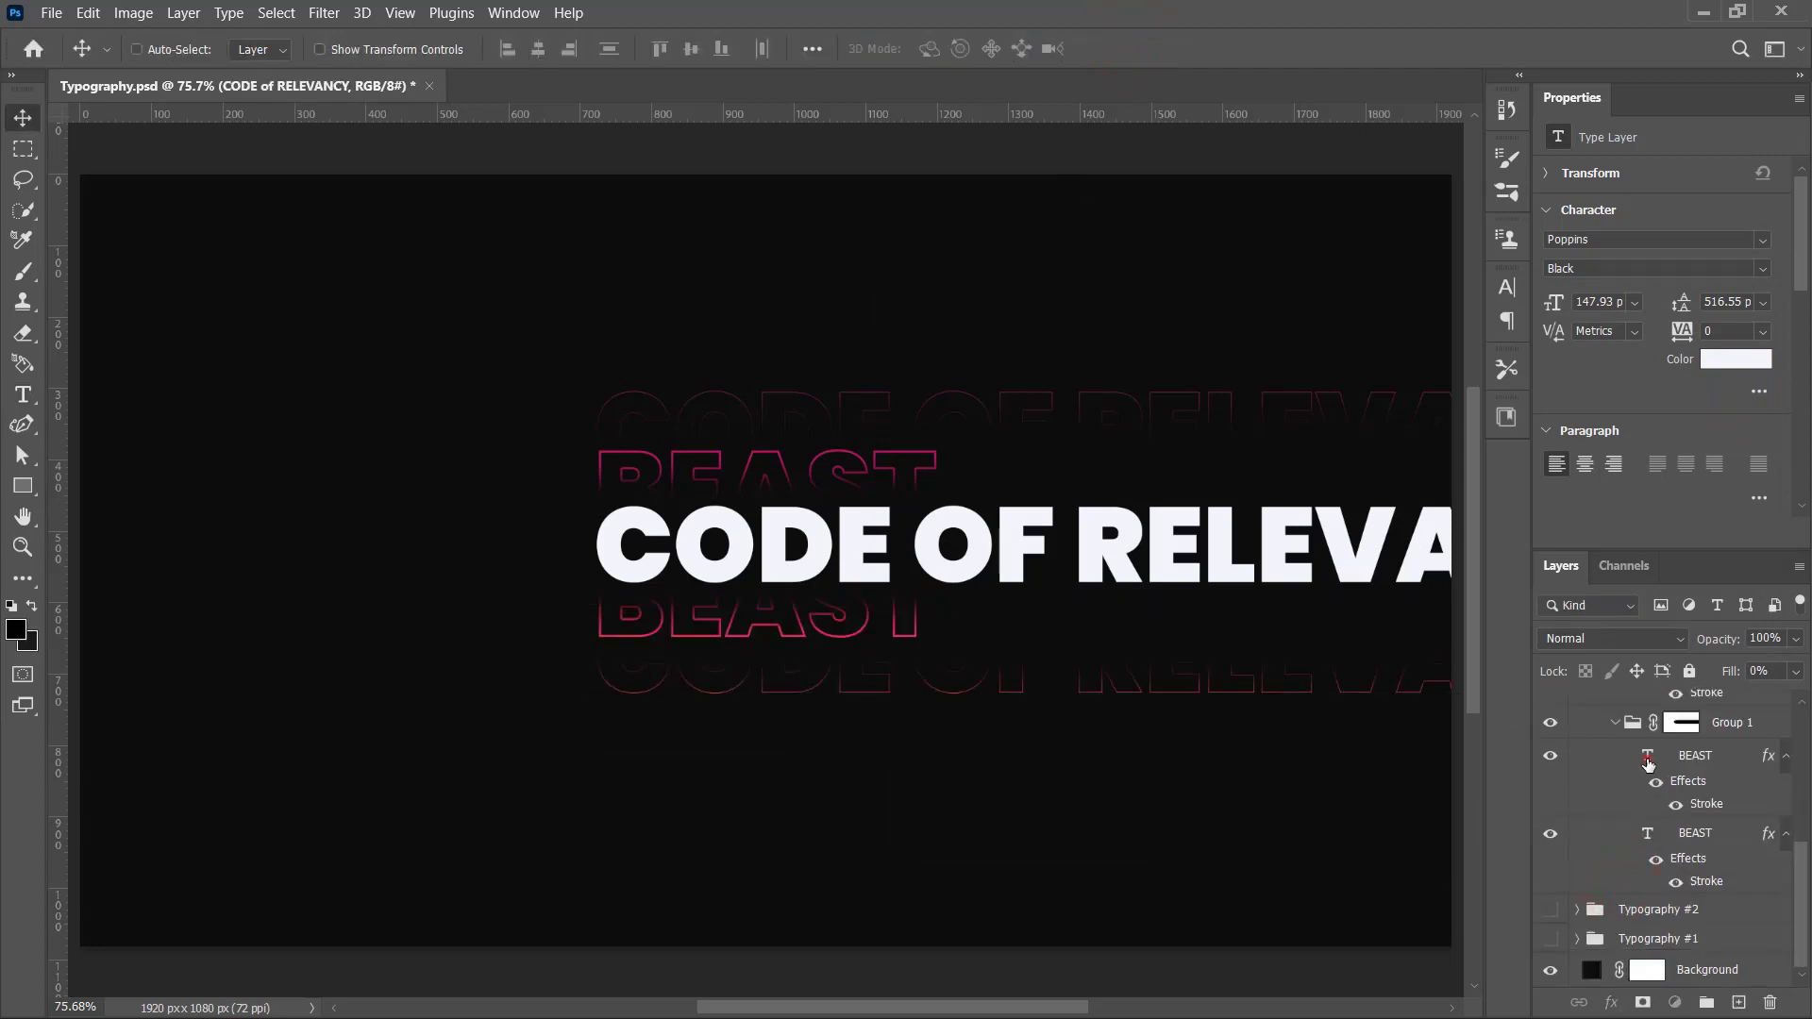
double_click(1647, 761)
key(ctrl+v)
click(1126, 48)
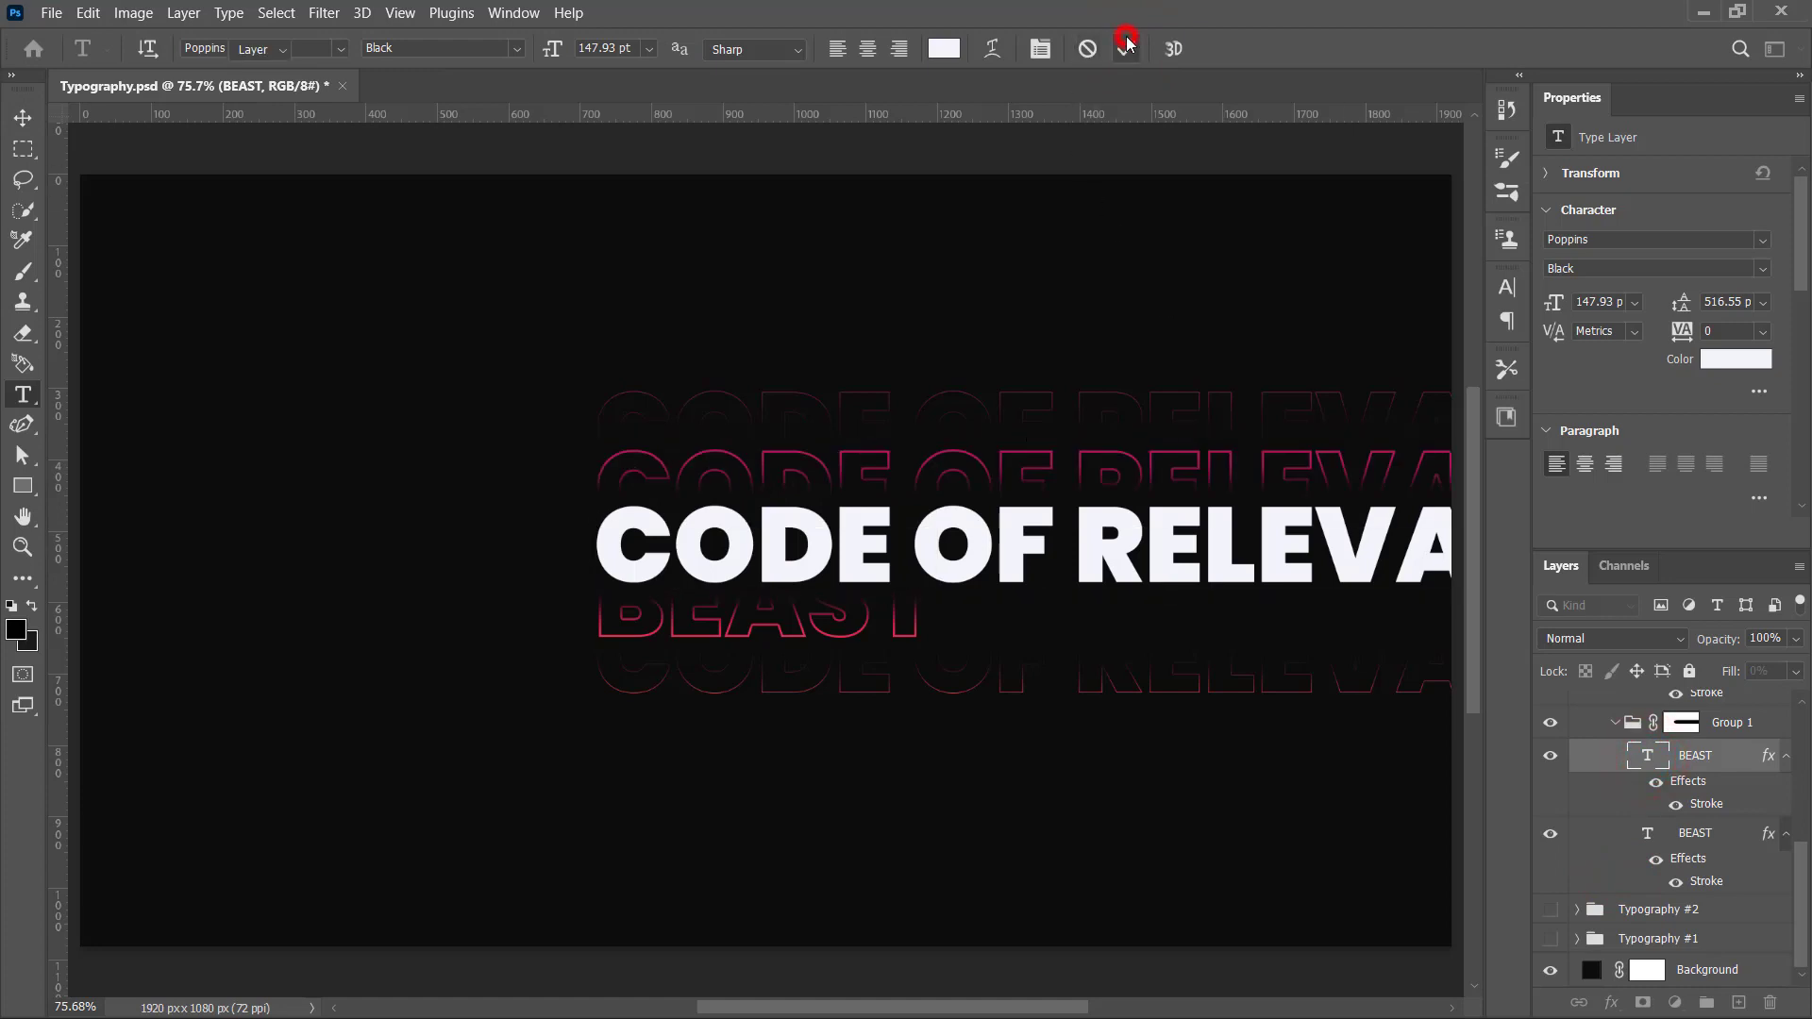
double_click(1647, 835)
key(ctrl+v)
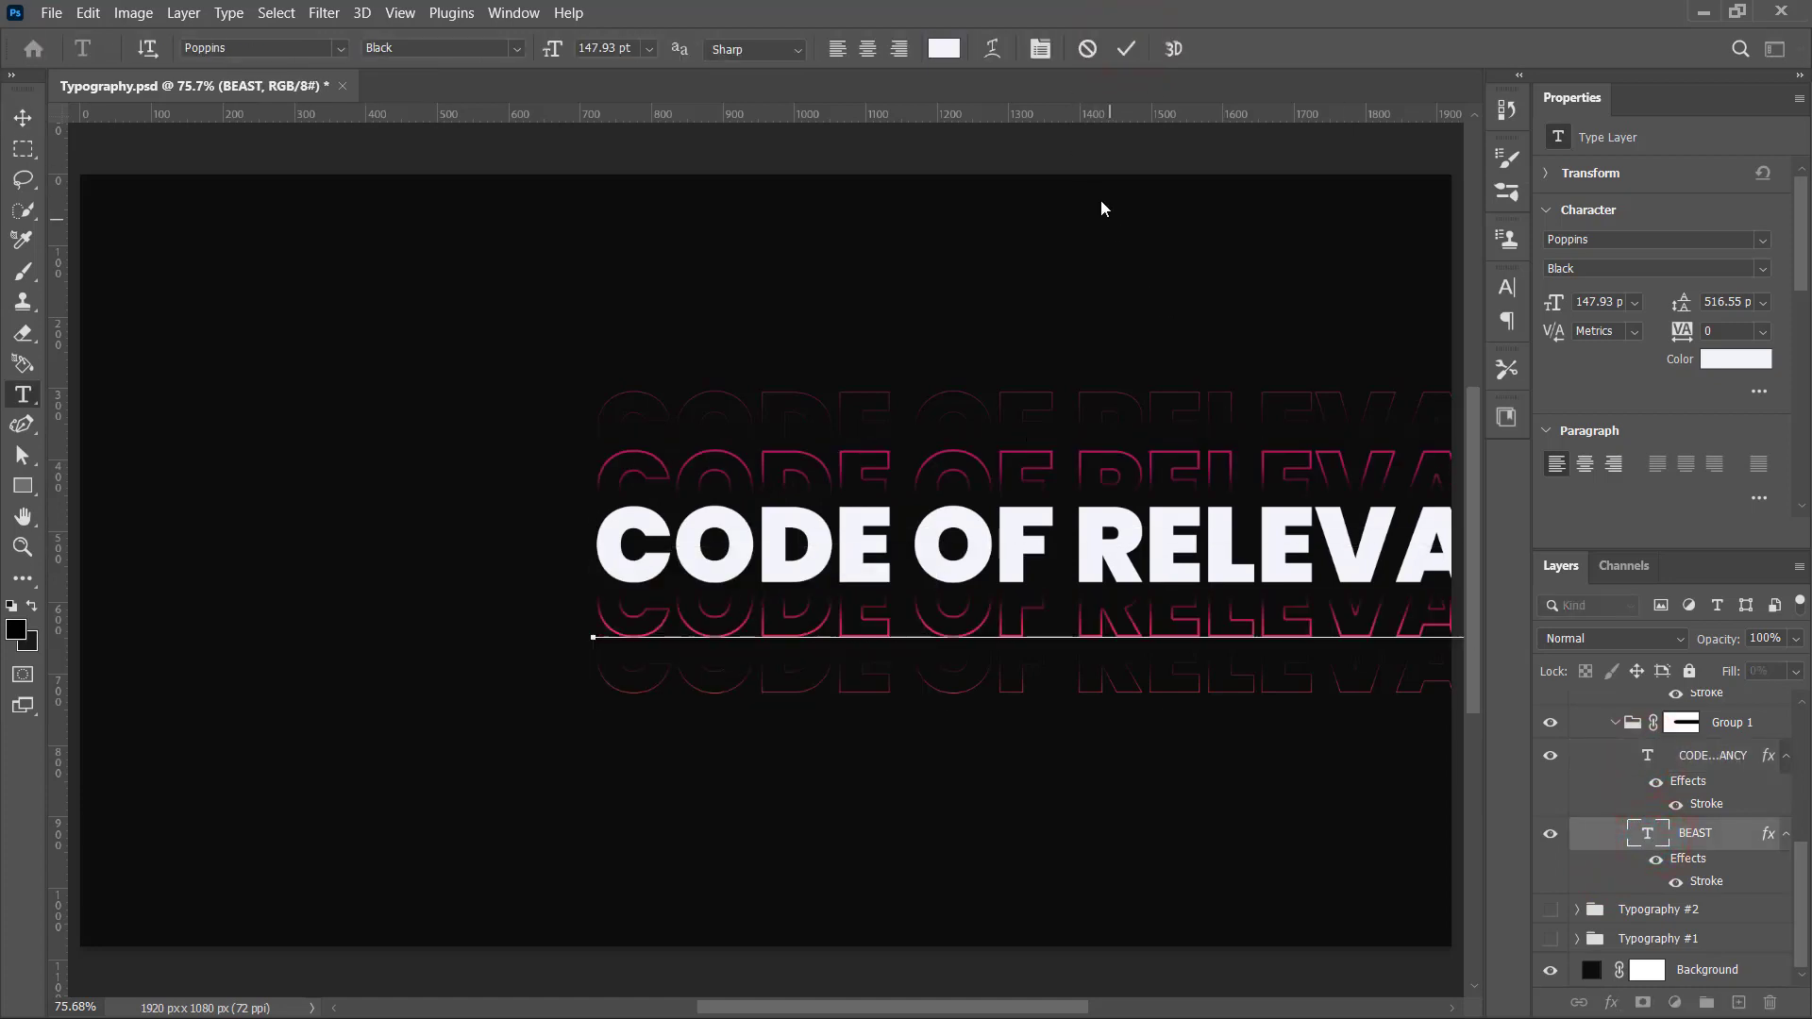
click(1123, 44)
Step: Move the Typography #3 stack to the canvas centre
scroll(1675, 829, up, 3)
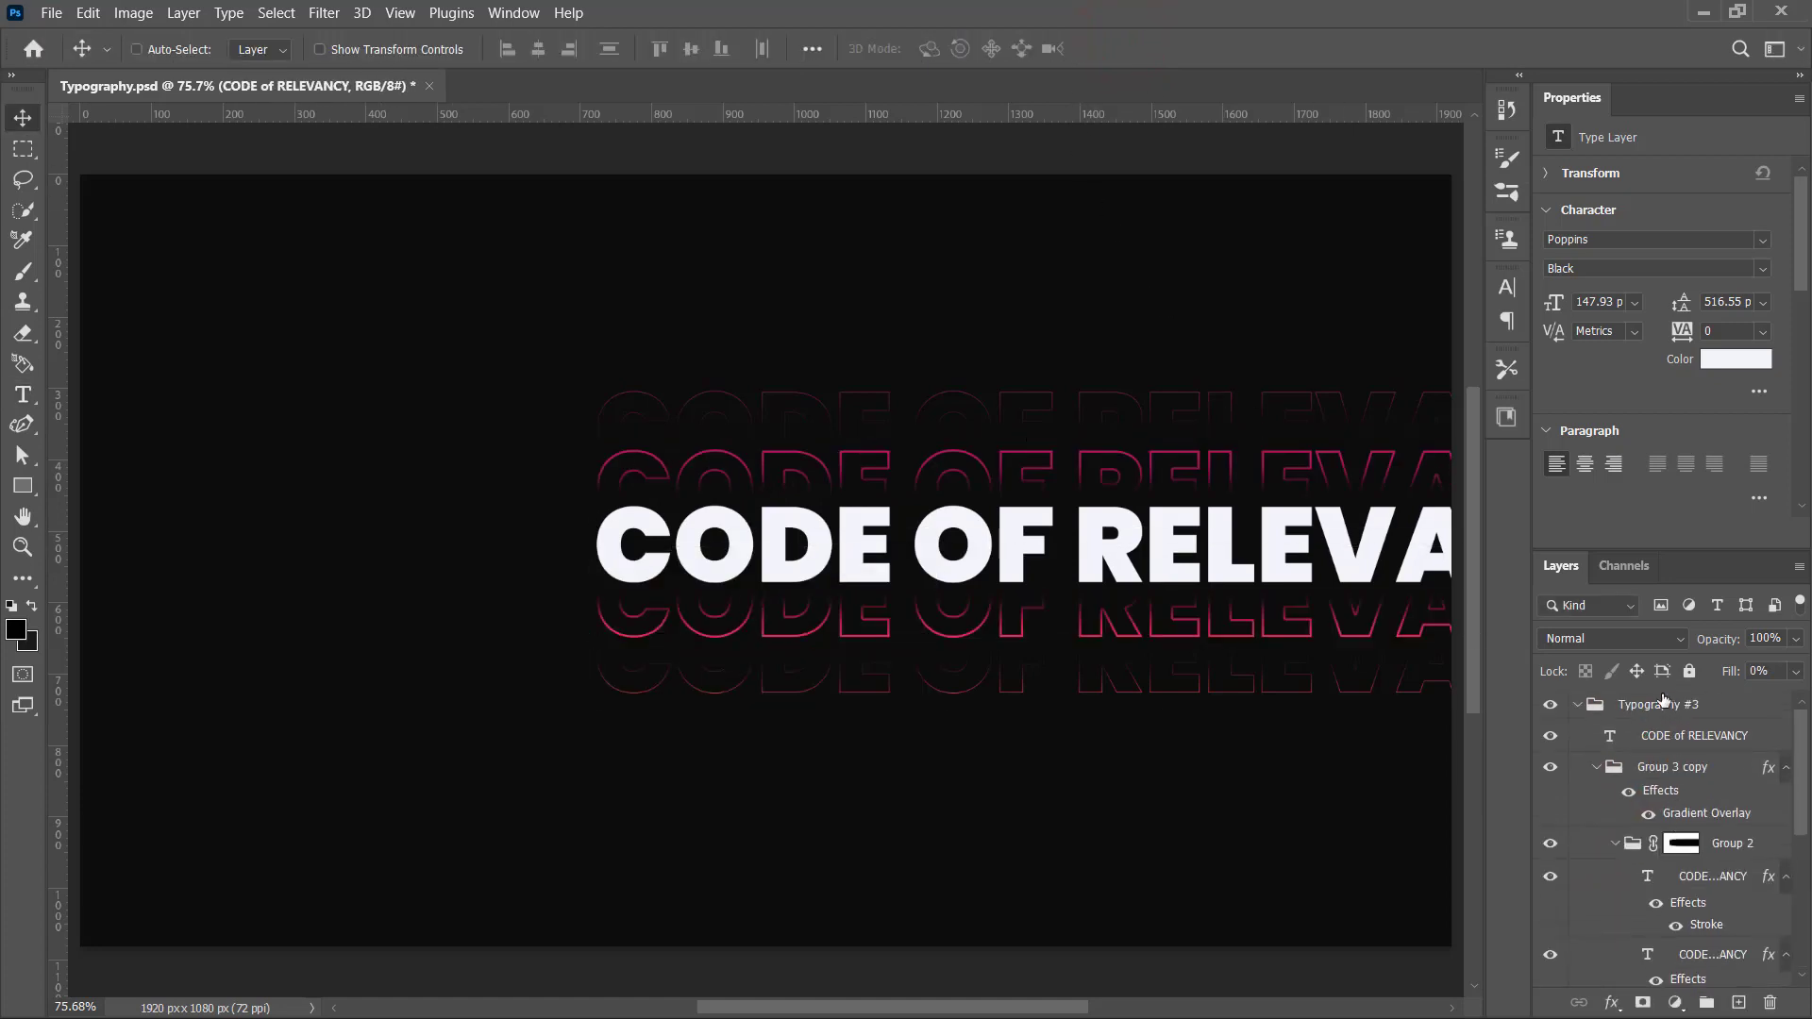
click(1658, 705)
drag(1246, 559, 841, 553)
click(991, 566)
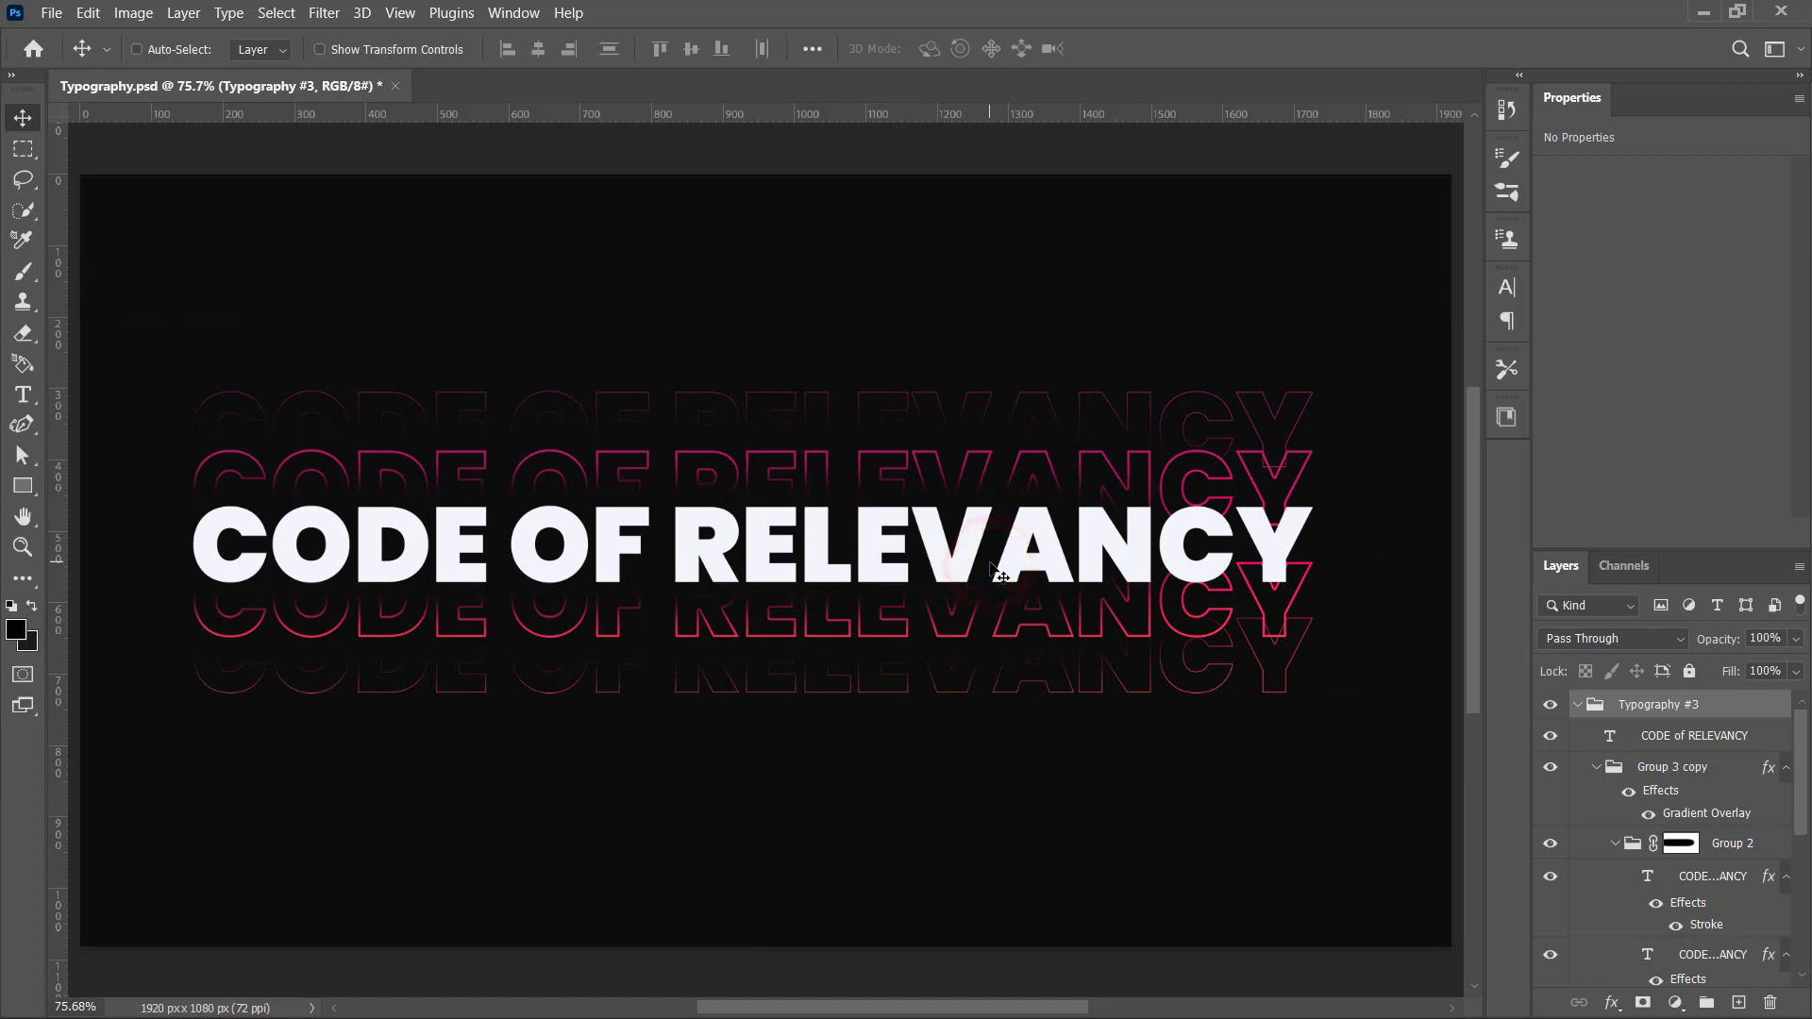
Step: Delete the existing layer masks from Group 2 and Group 1
click(989, 567)
click(1681, 849)
click(23, 271)
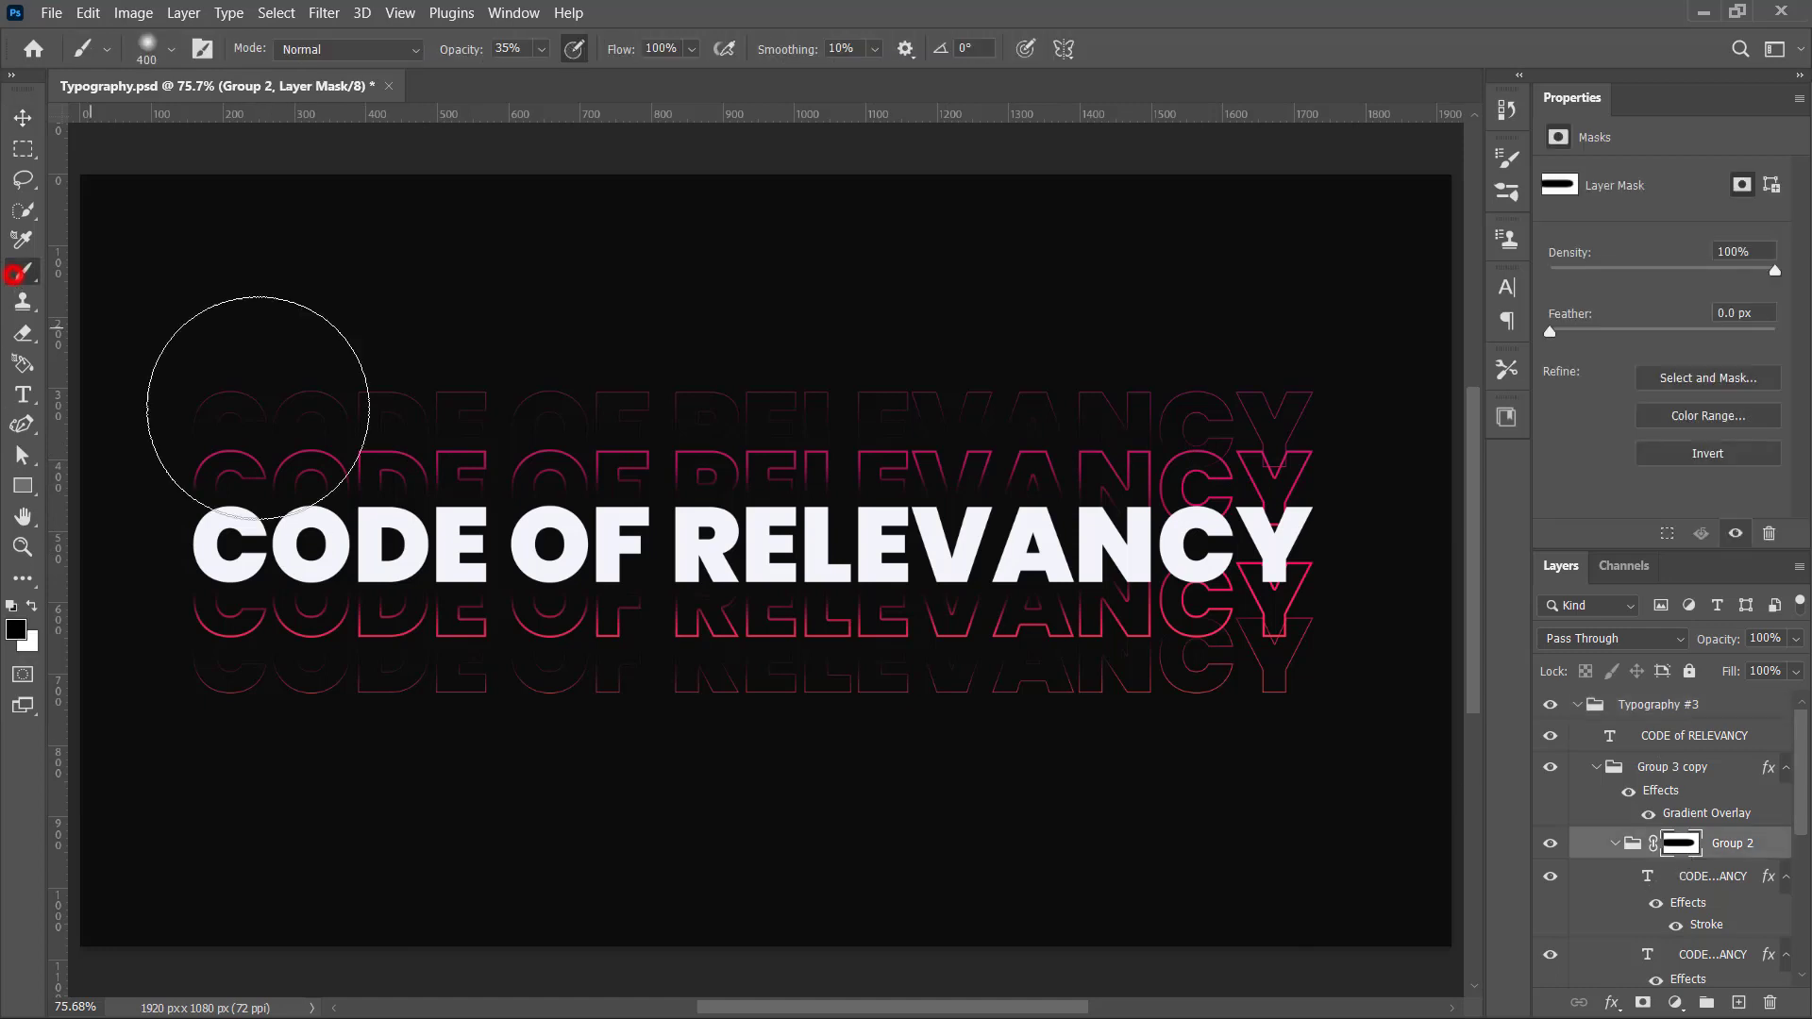
click(23, 120)
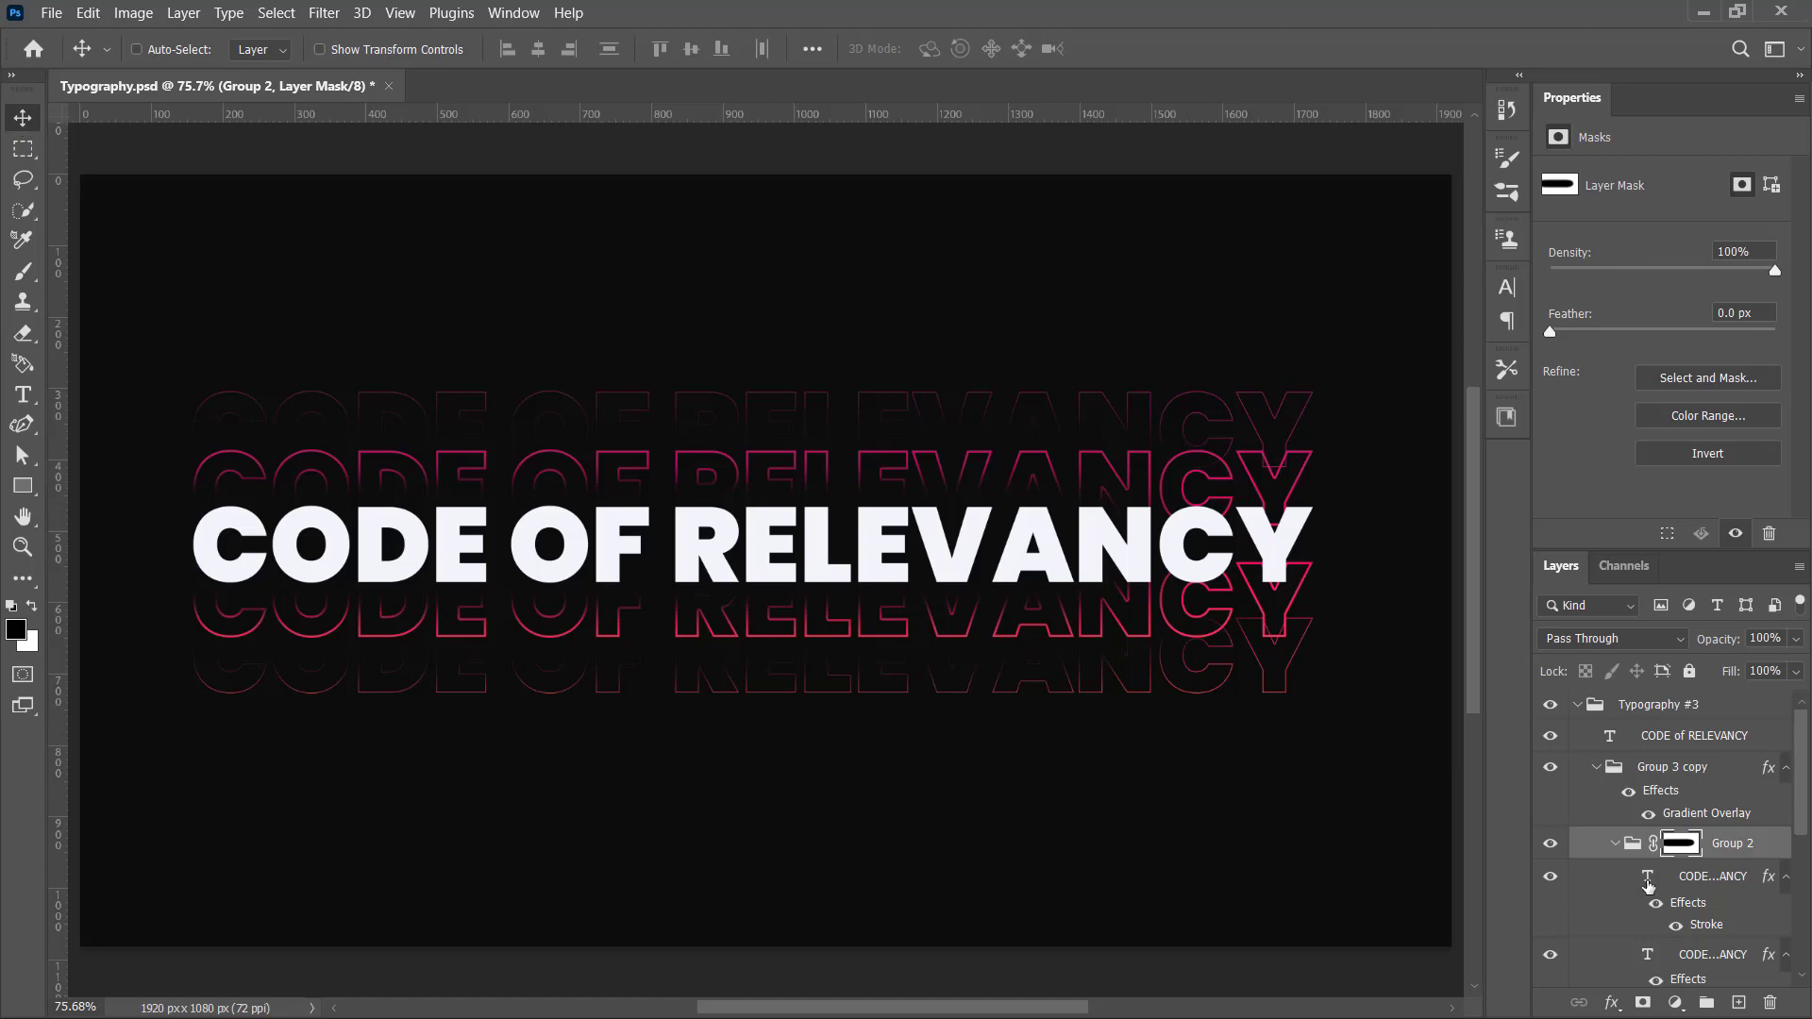
key(Delete)
scroll(1661, 887, down, 2)
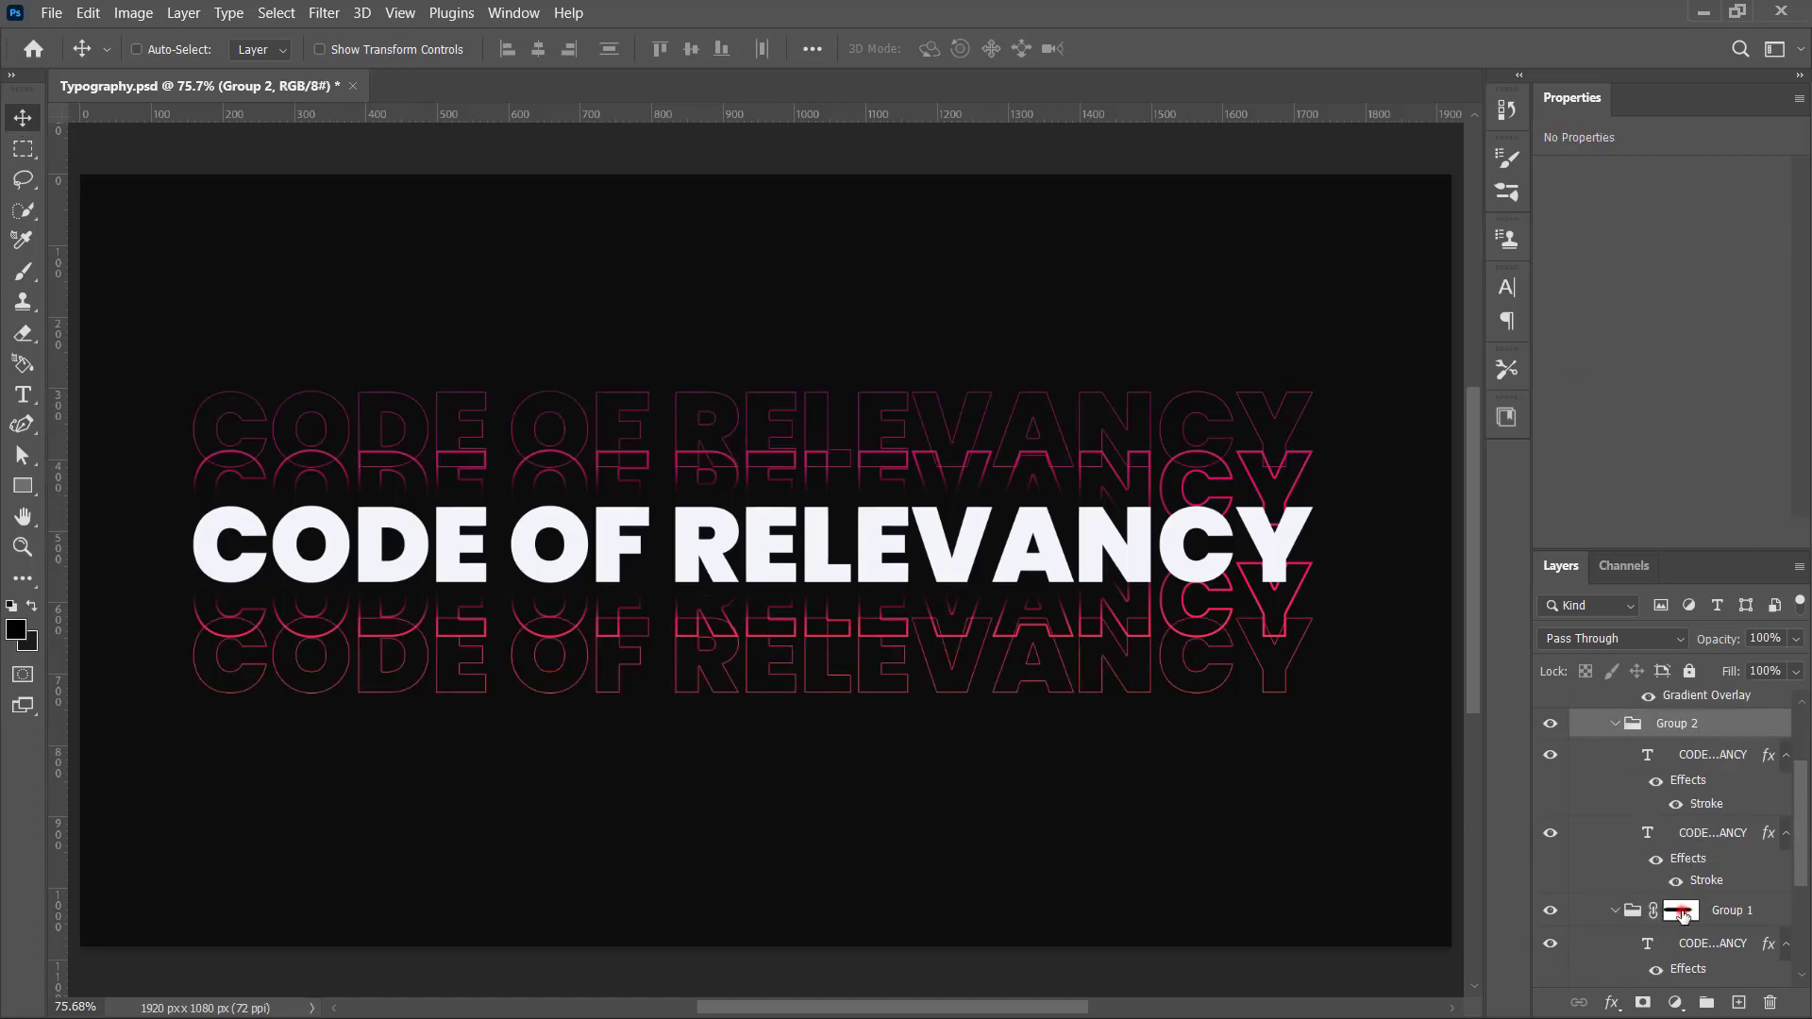
click(1681, 913)
key(Delete)
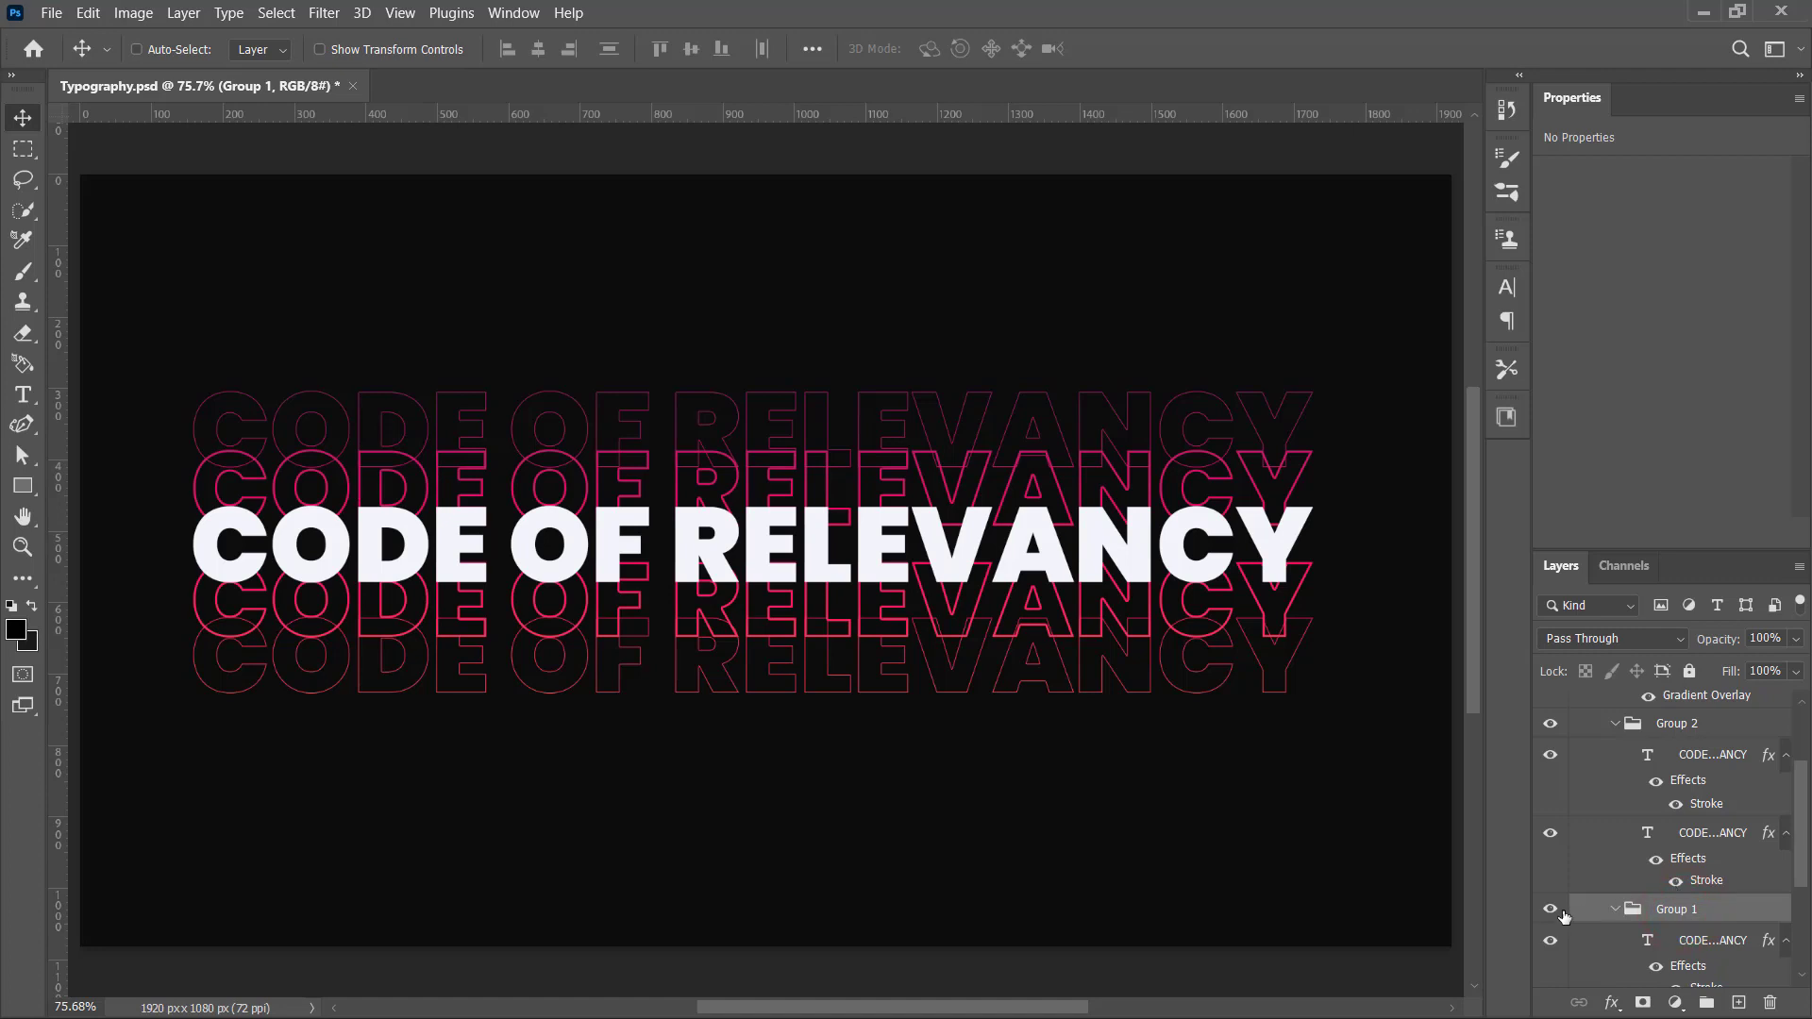
click(1551, 911)
Step: Add a new mask to Group 1 and brush black onto it near the headline
click(1644, 1003)
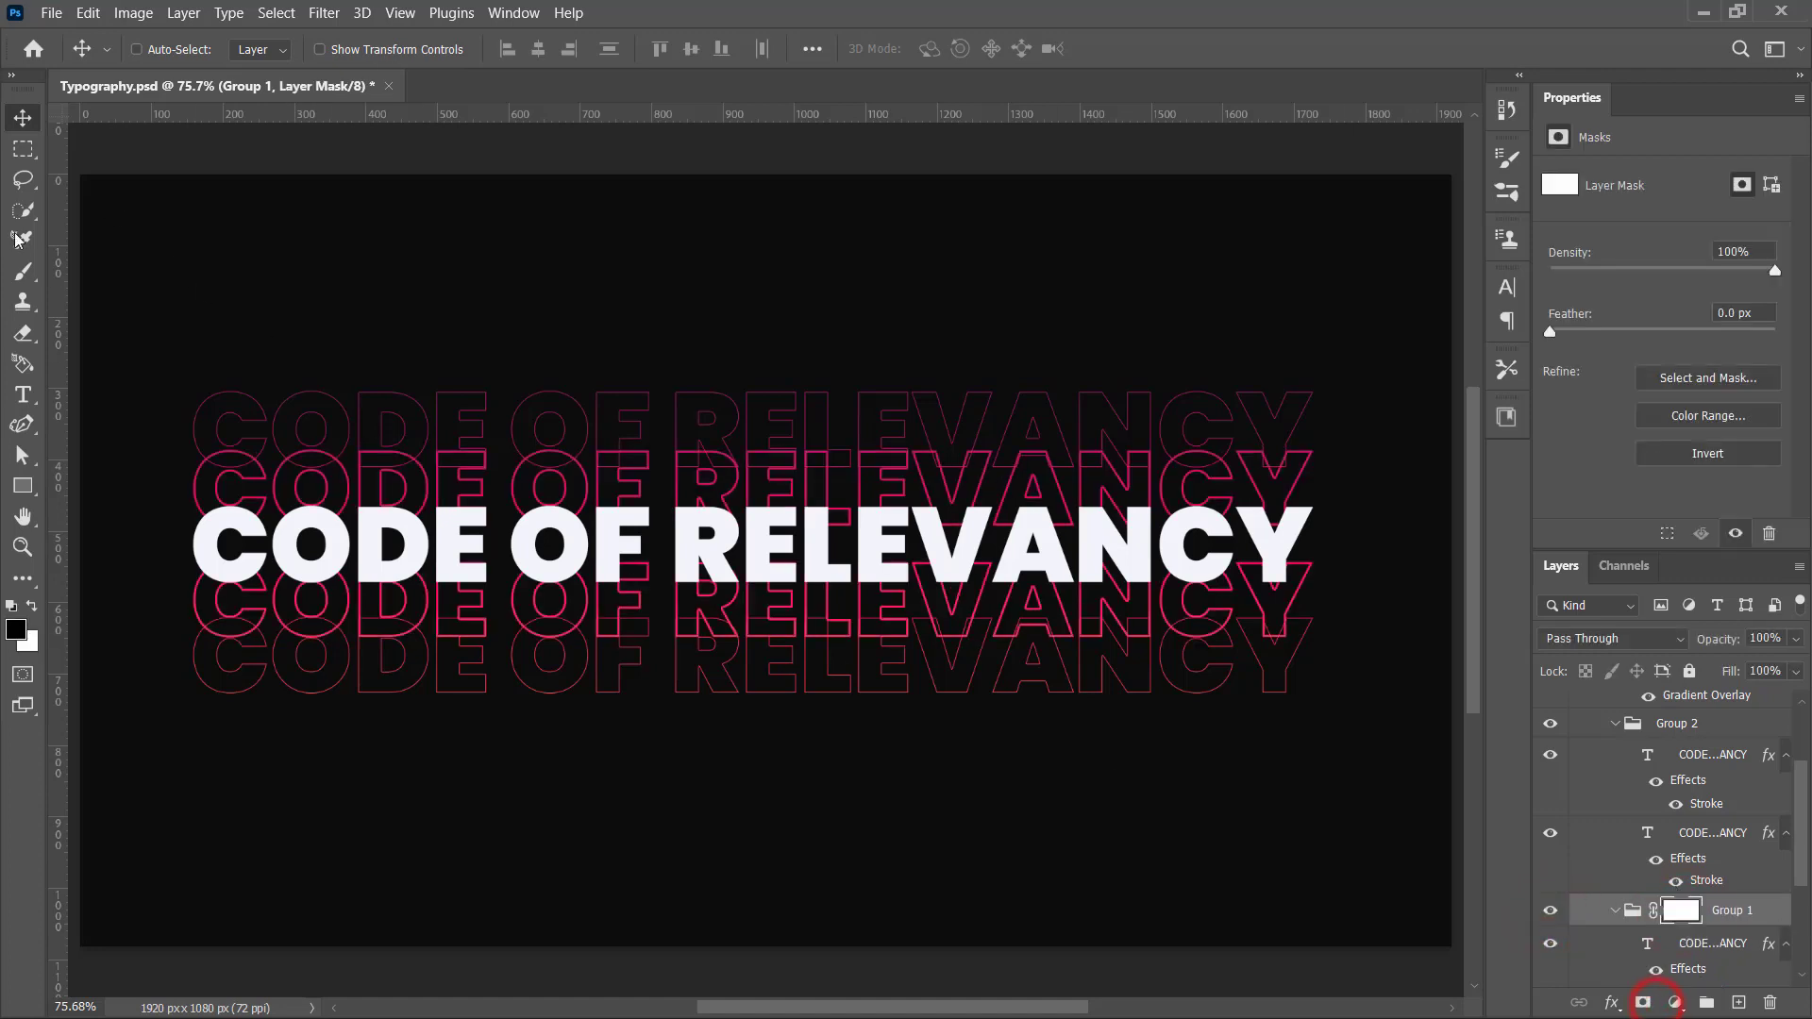
click(21, 272)
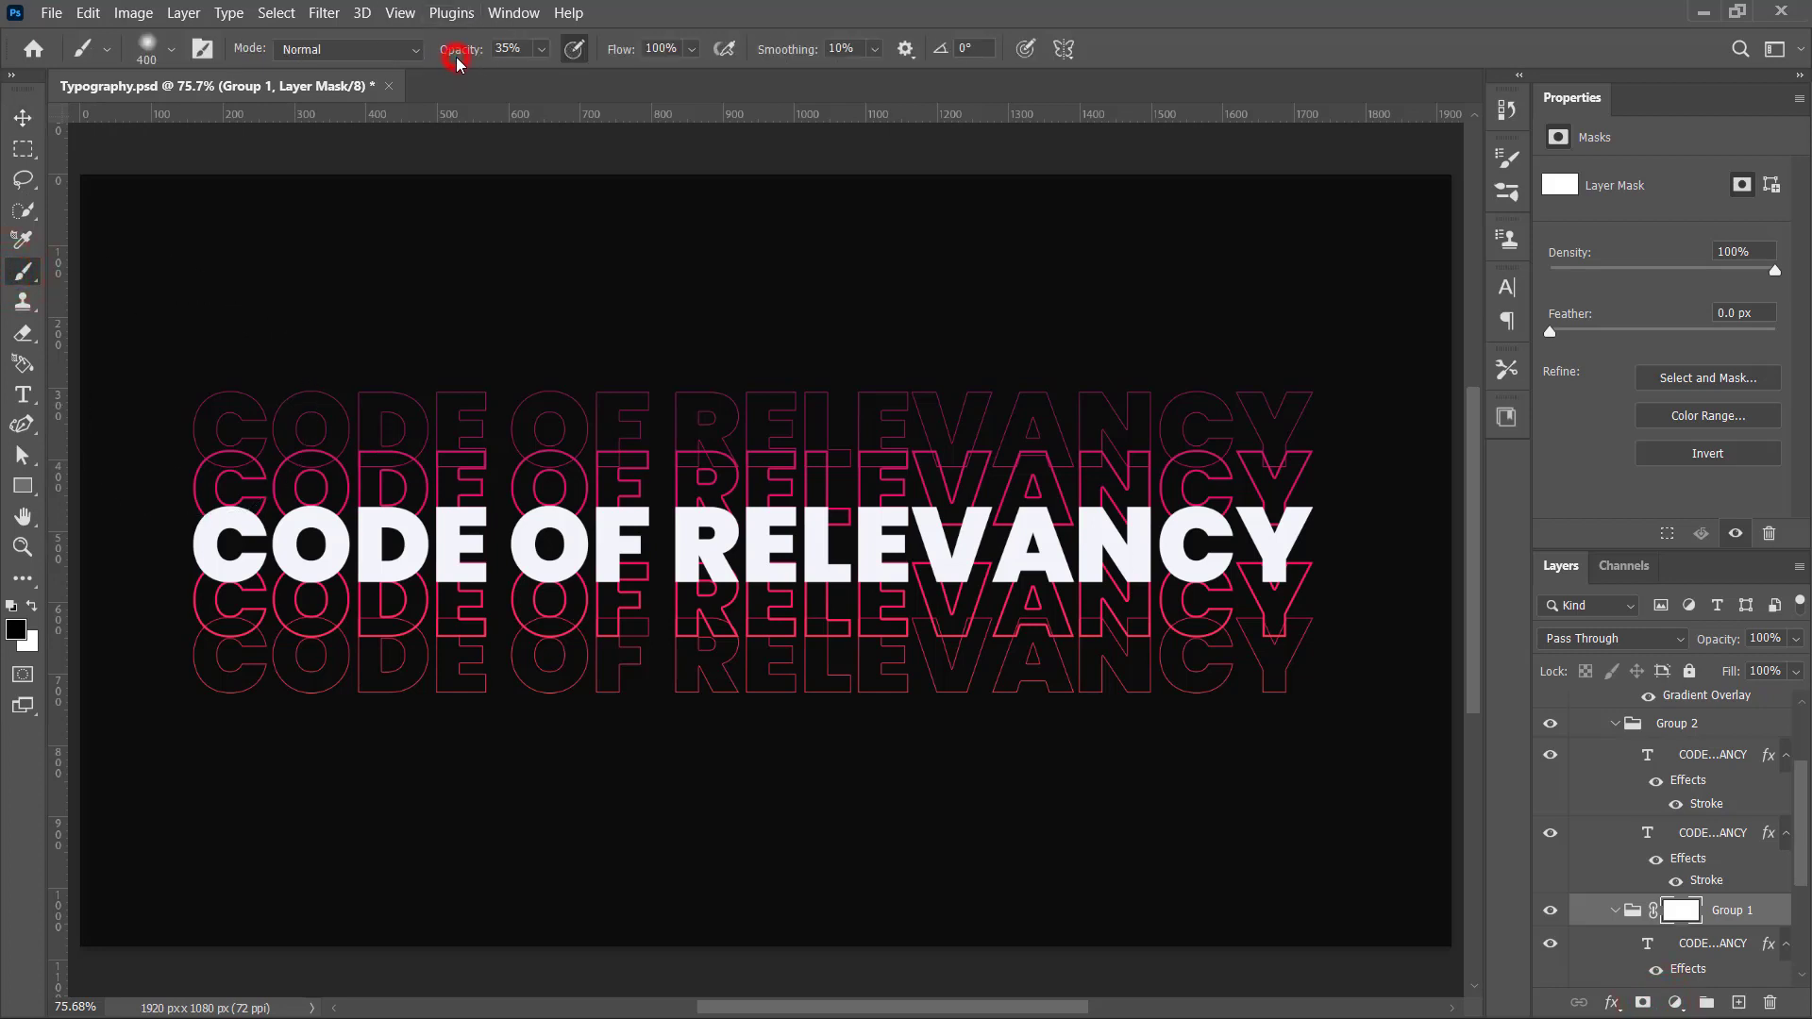
drag(456, 52, 772, 104)
key(bracketleft)
key(bracketleft)
key(bracketleft)
drag(227, 542, 203, 542)
key(ctrl+z)
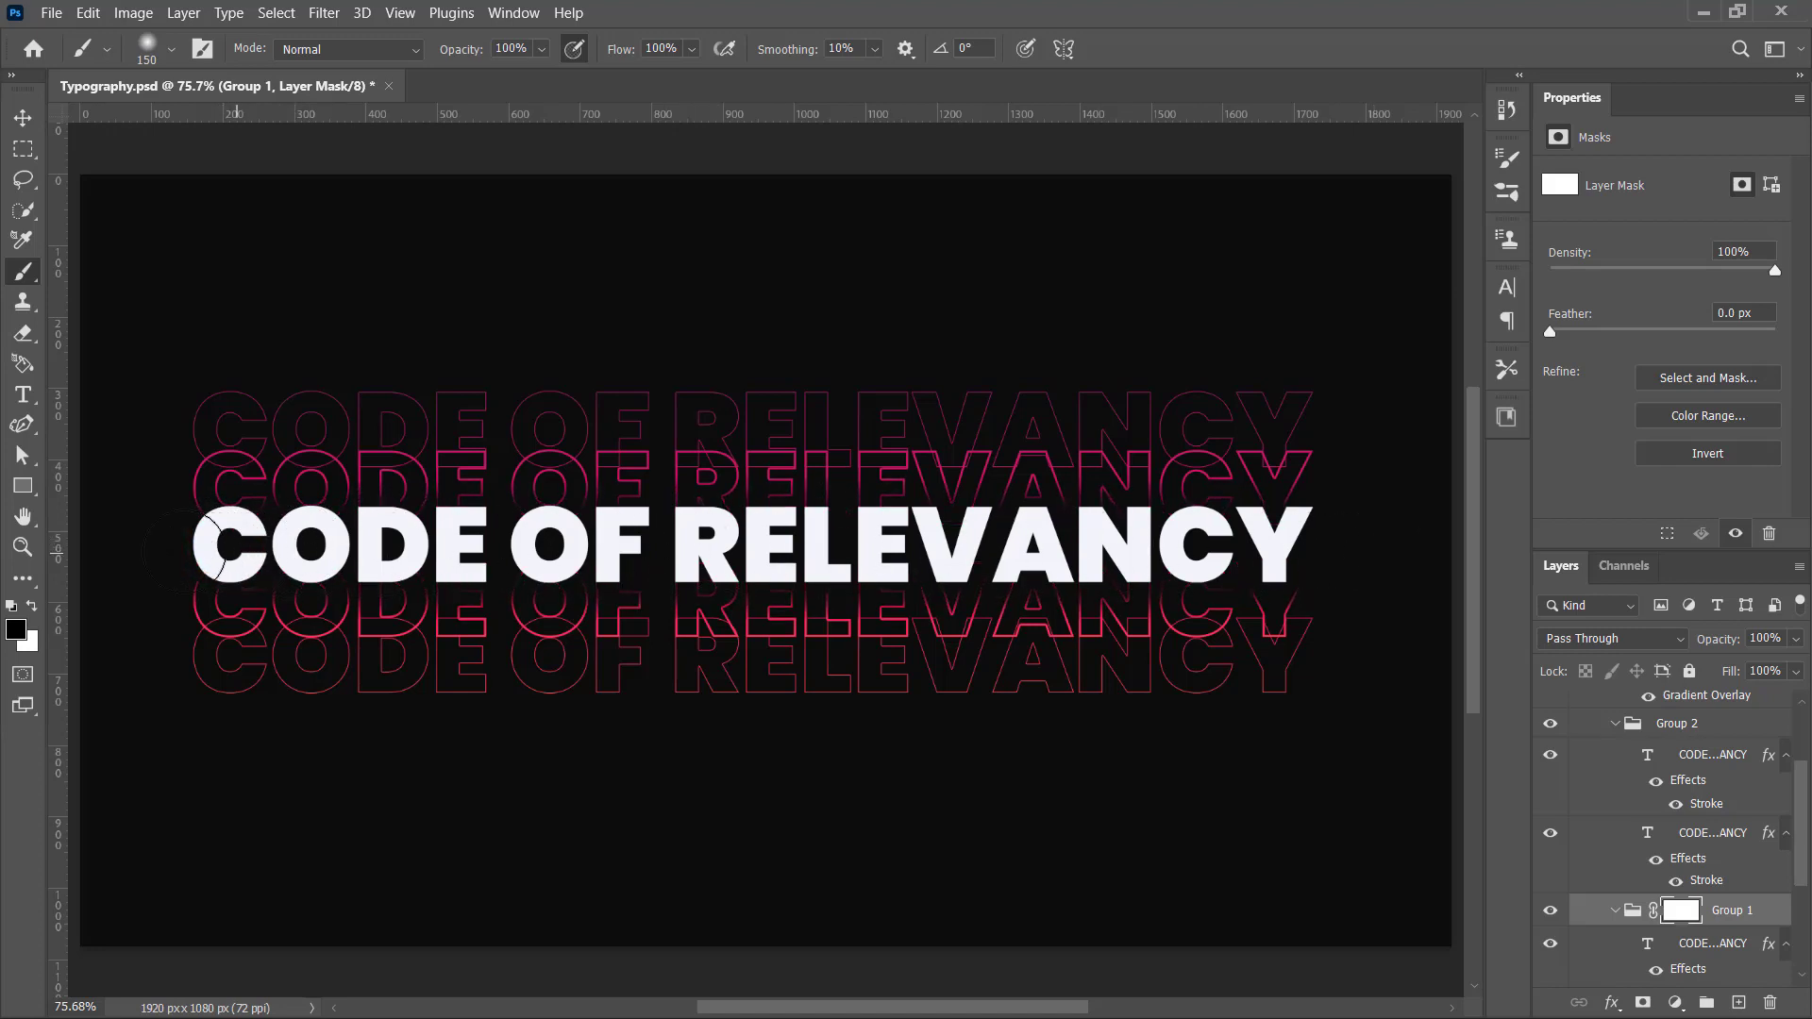
click(150, 531)
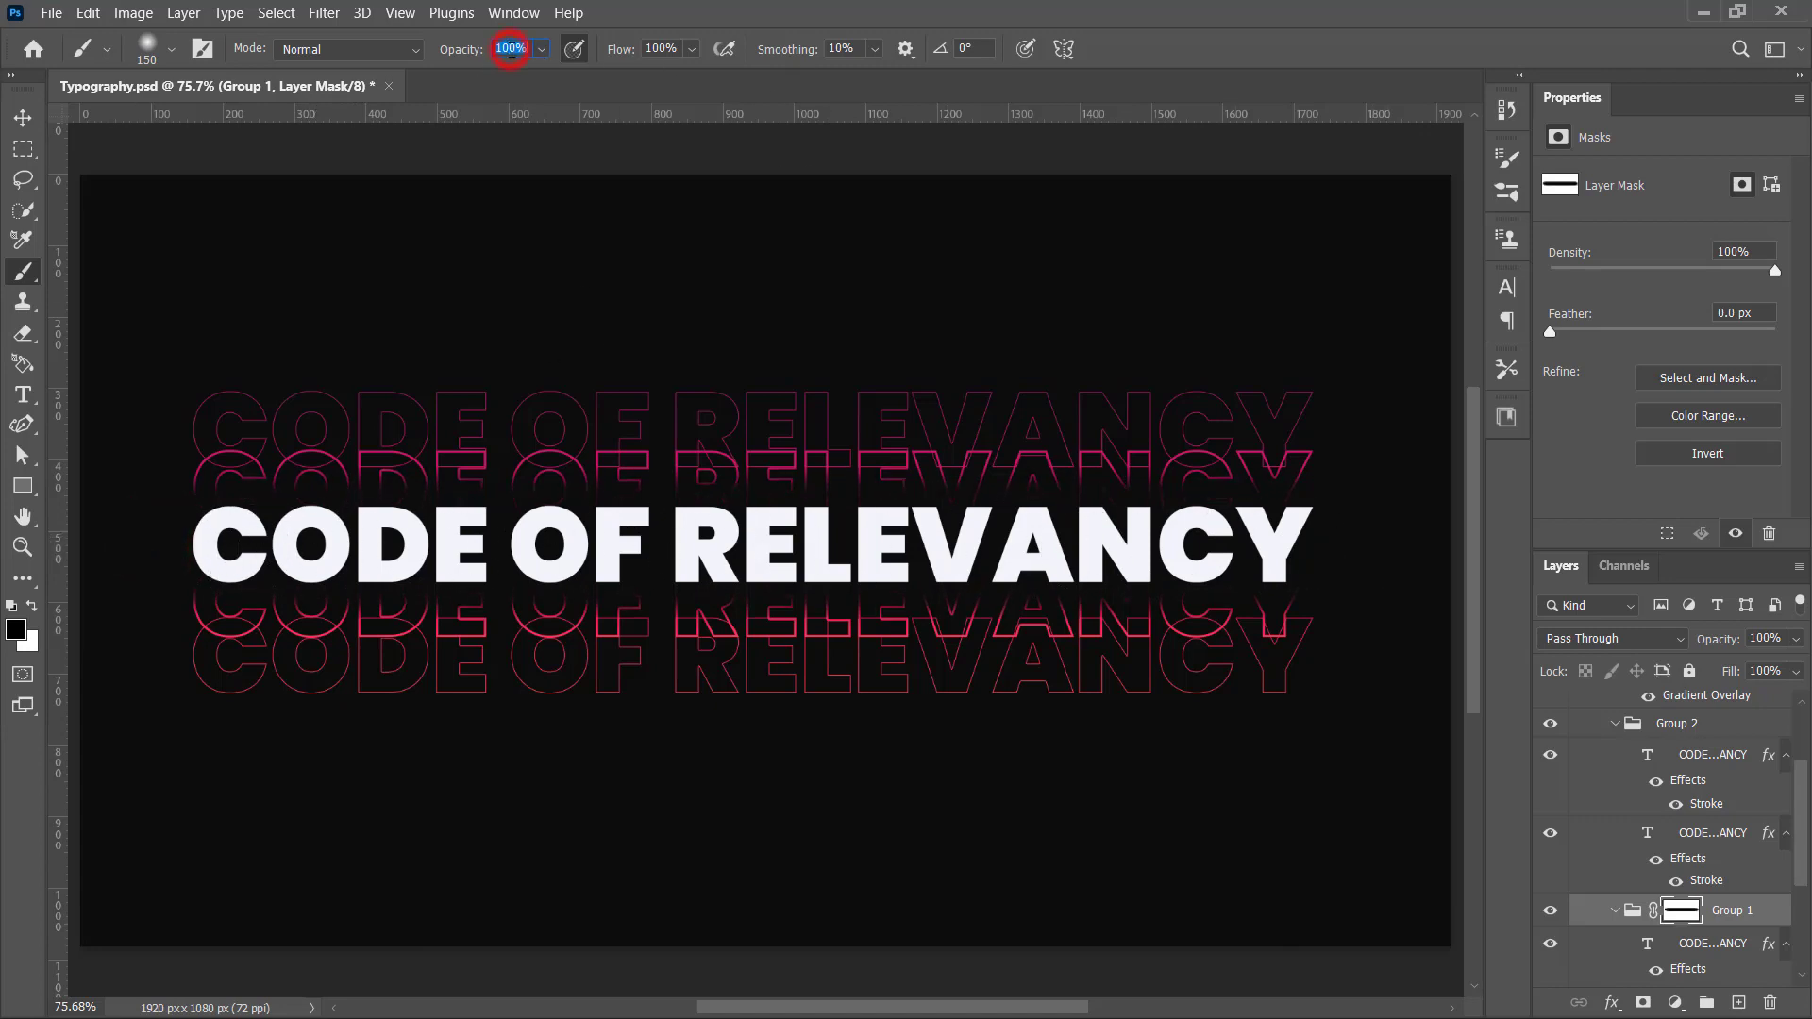
text(35)
key(bracketright)
key(bracketright)
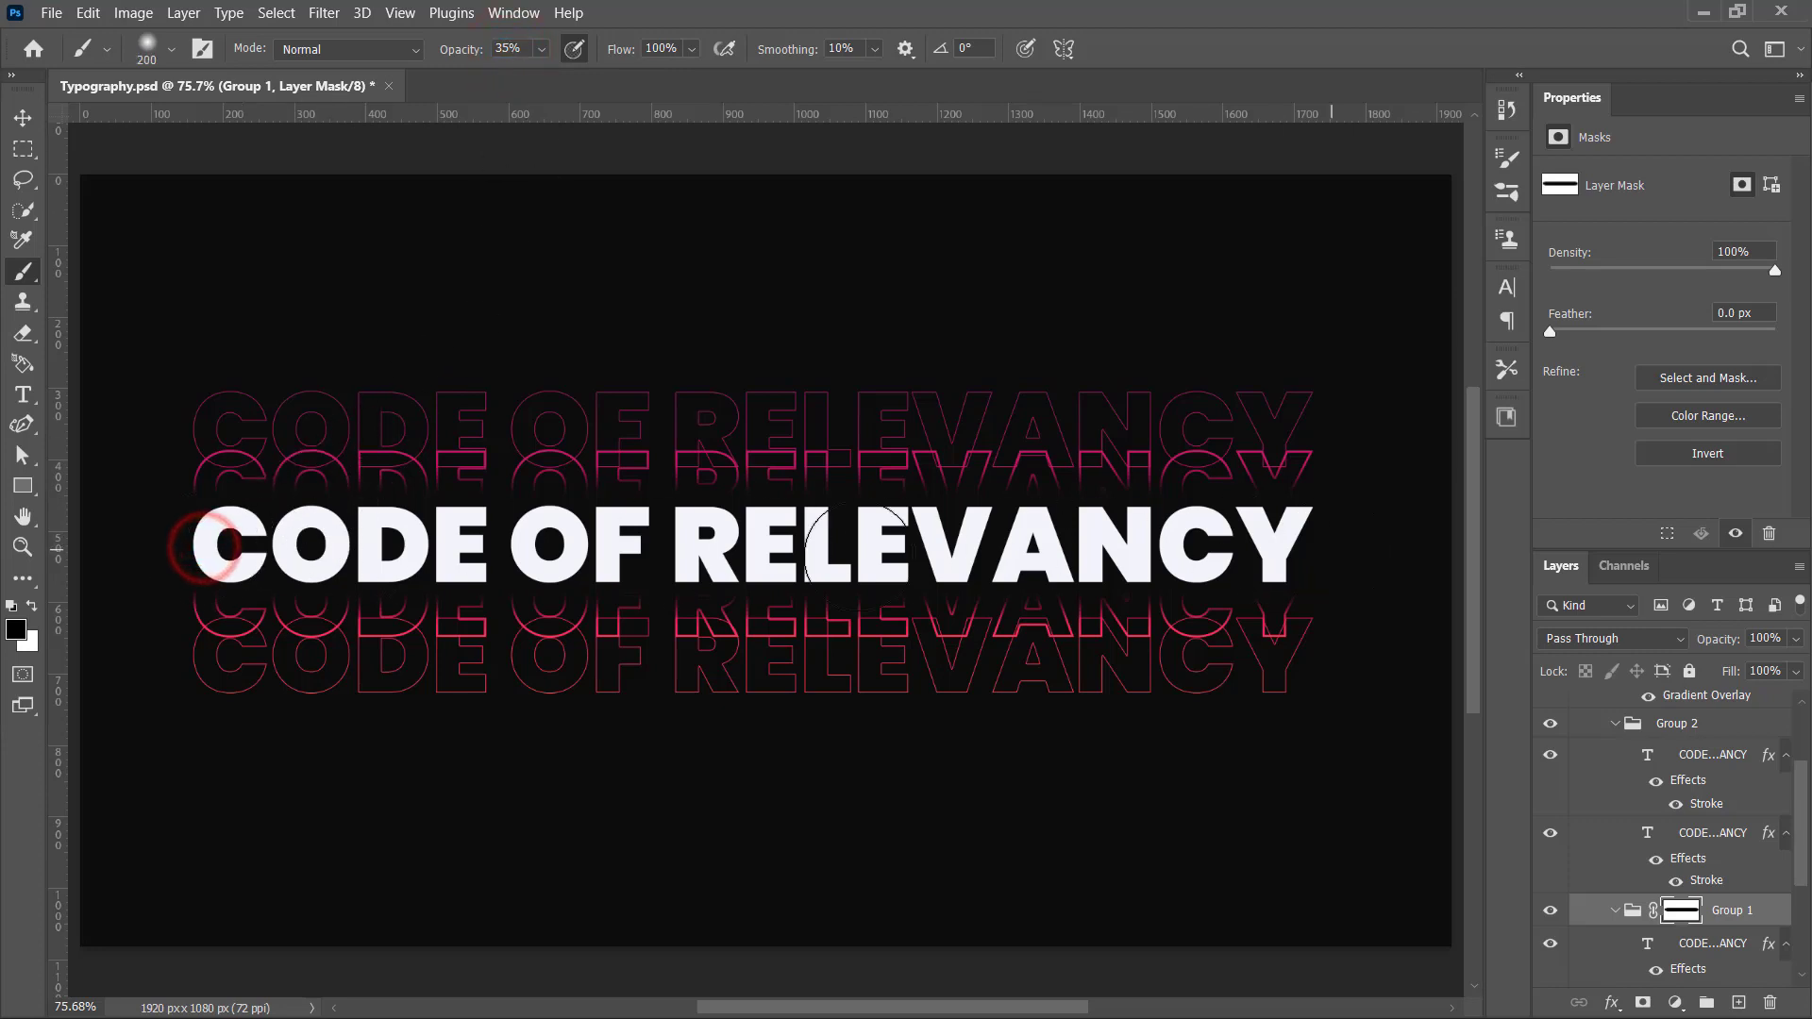
scroll(331, 565, left, 5)
scroll(330, 564, right, 5)
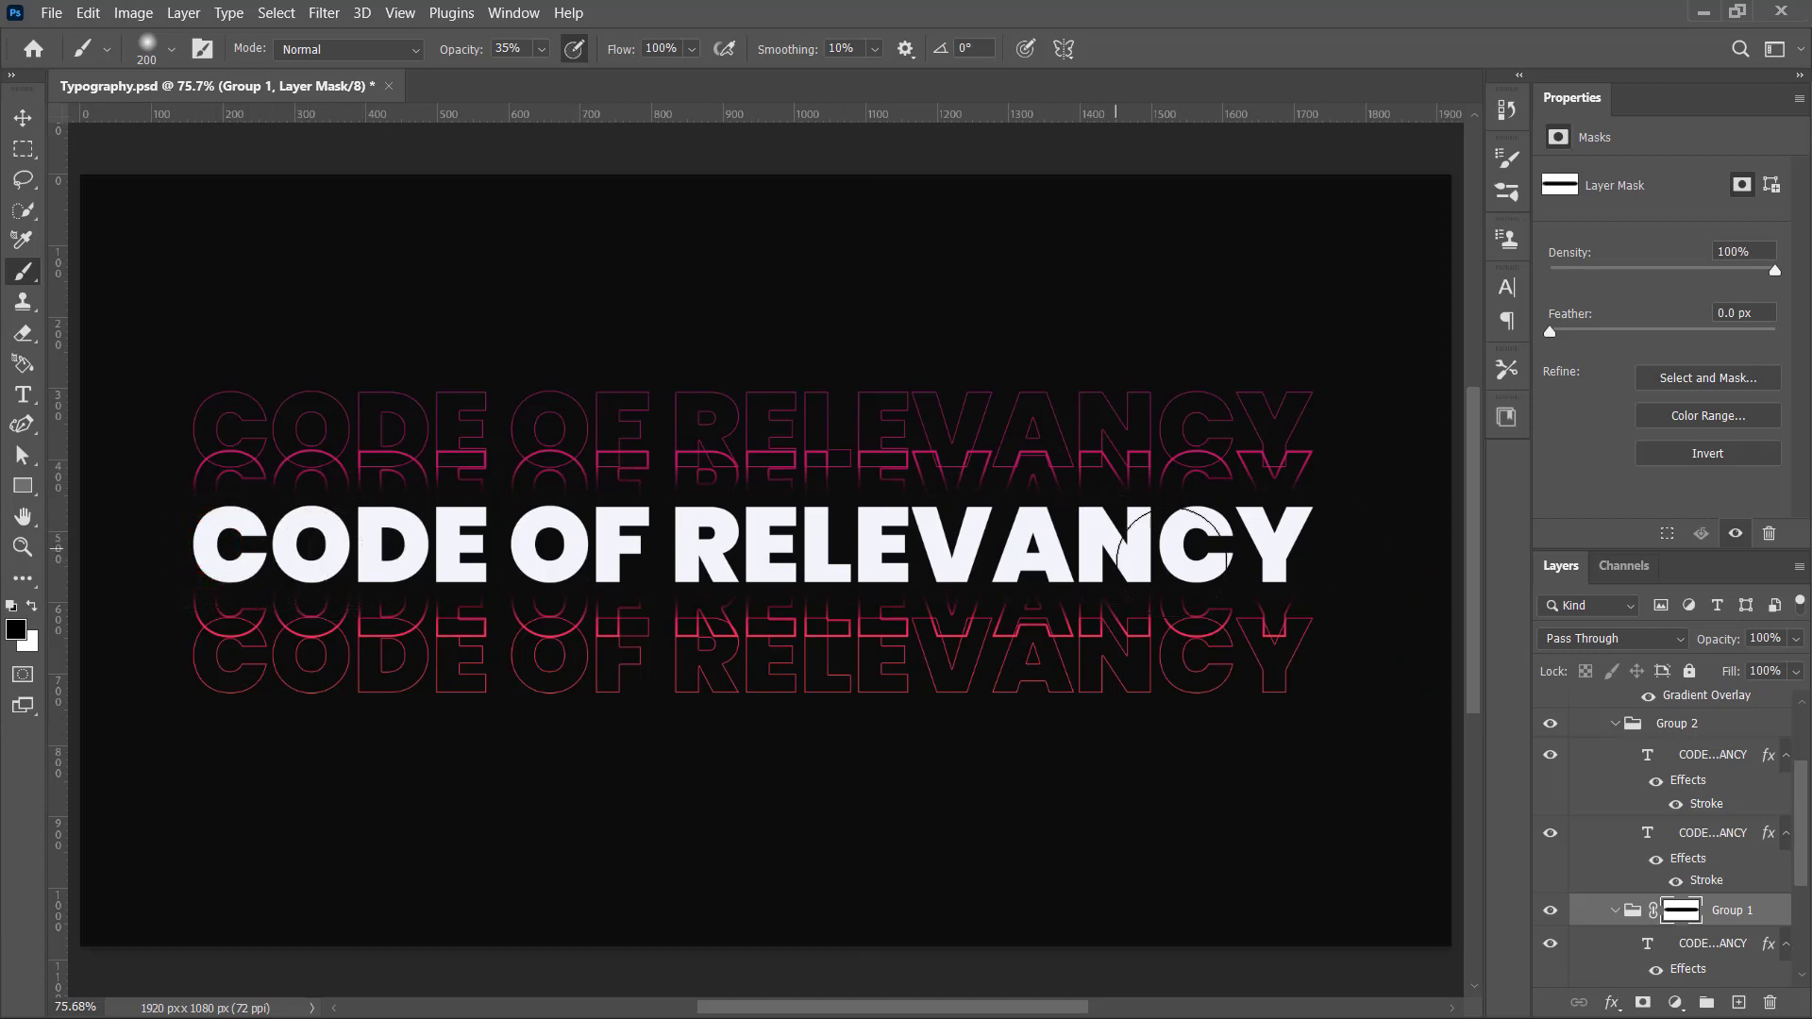
click(1692, 725)
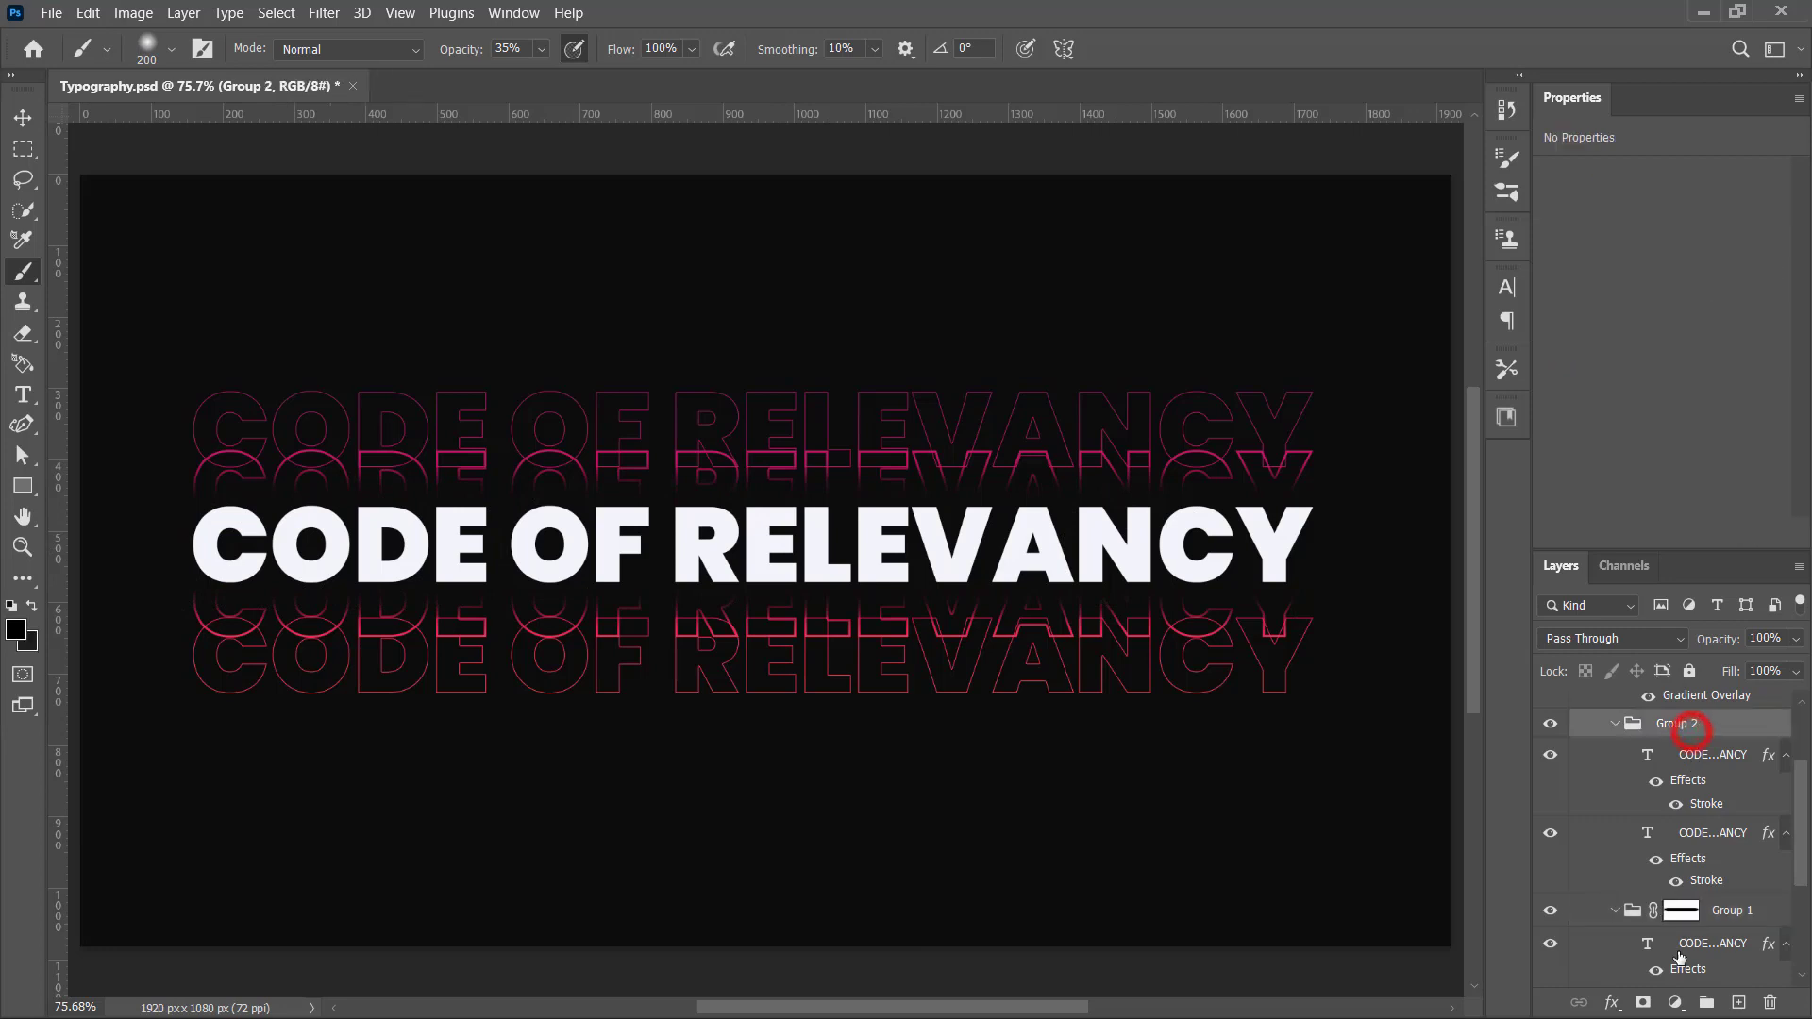
Step: Add a mask to Group 2 and brush a black band across its outline copies at 300–400 px
click(1643, 1002)
drag(477, 49, 561, 55)
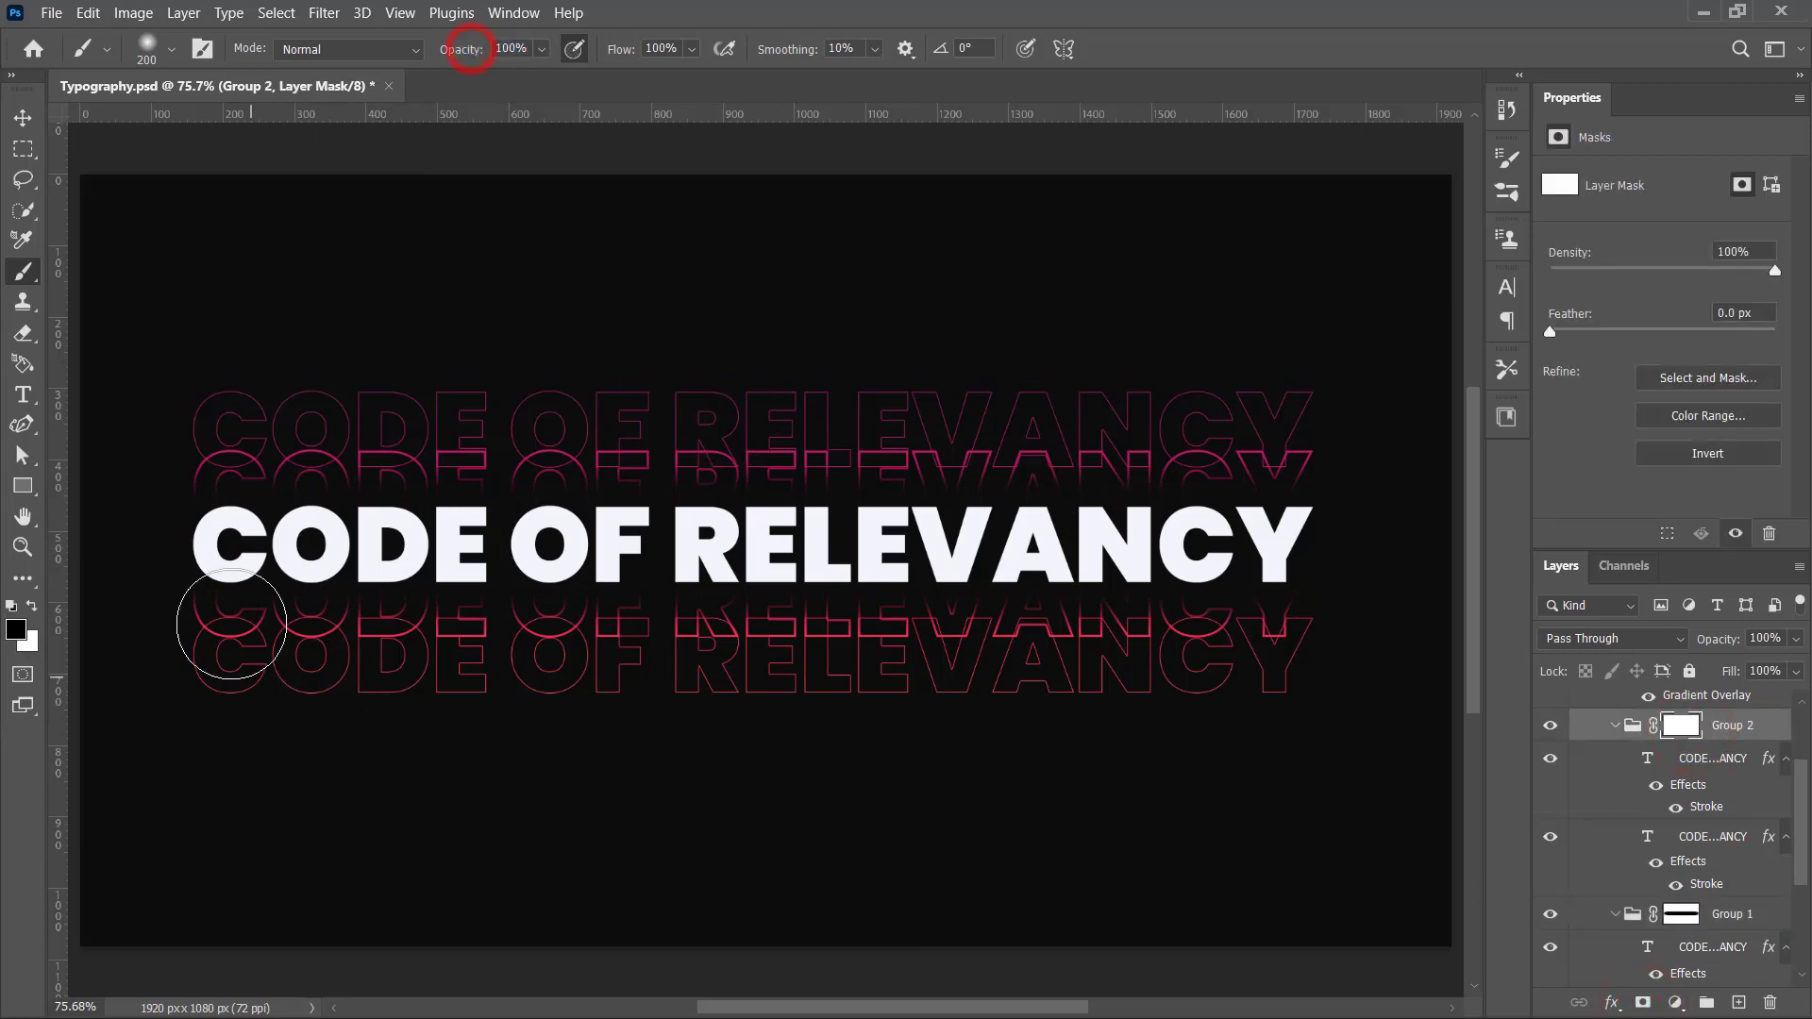
key(bracketright)
key(bracketright)
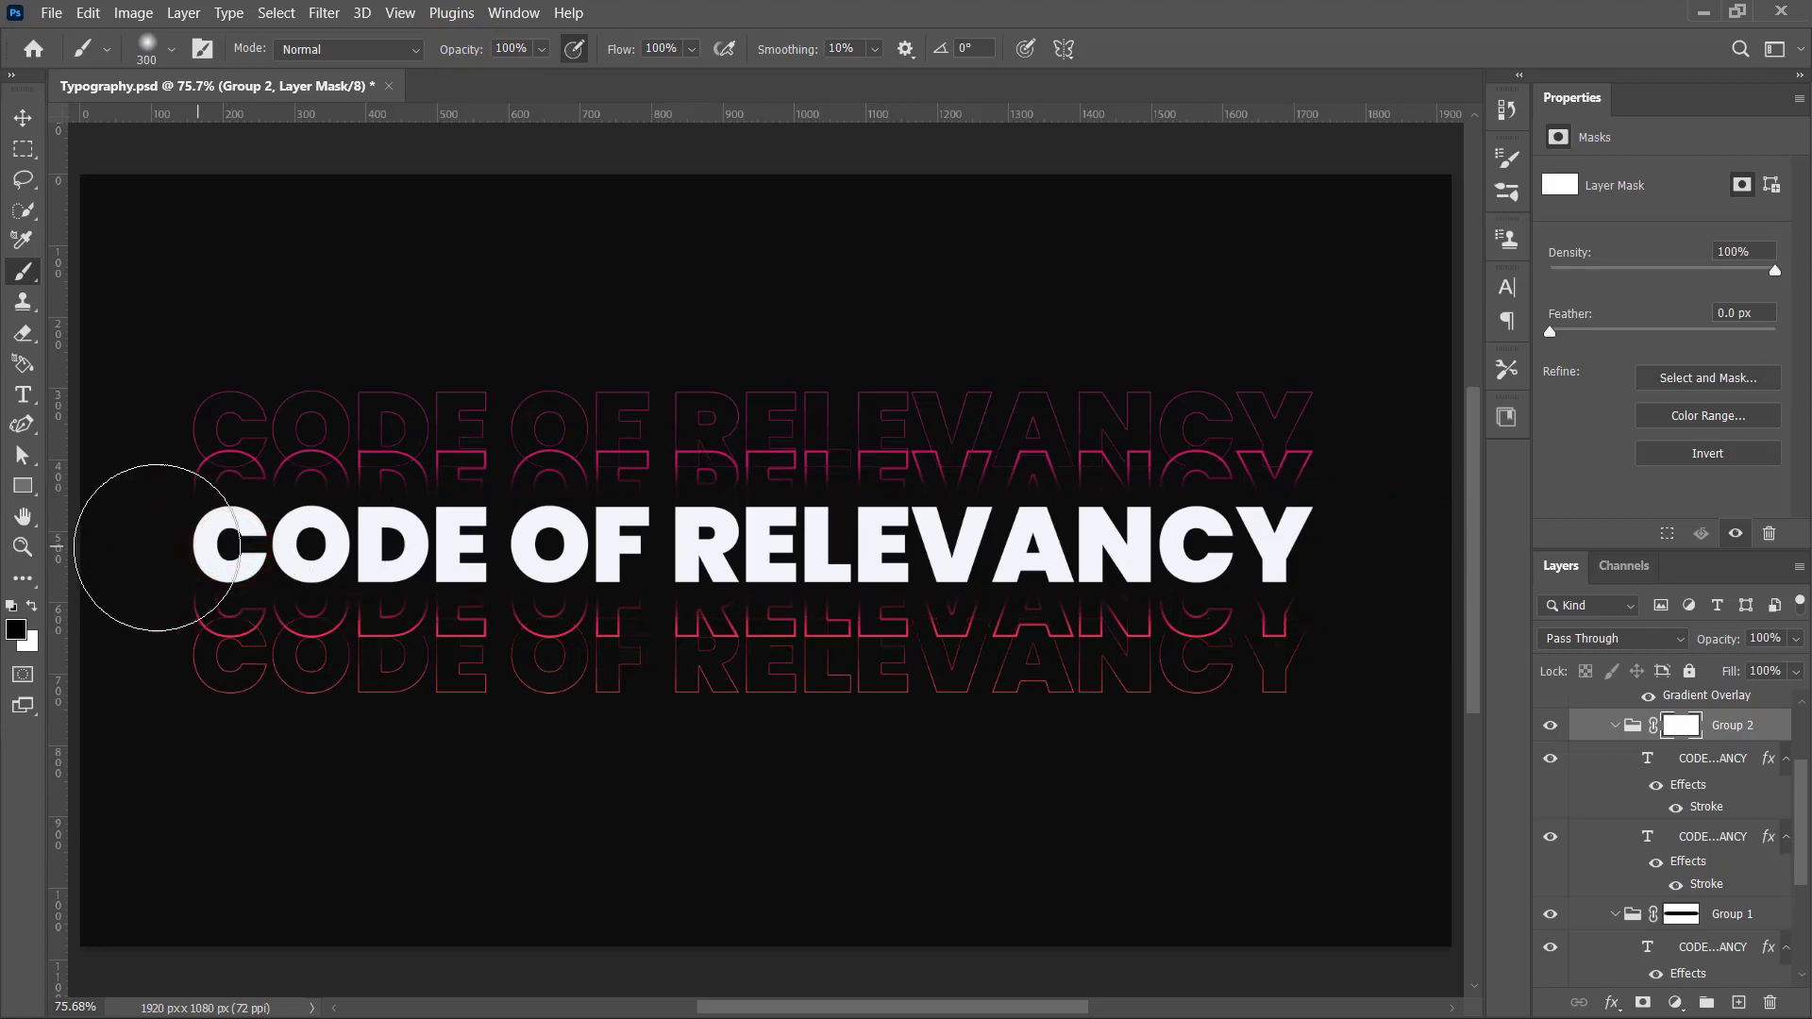
drag(935, 543, 857, 545)
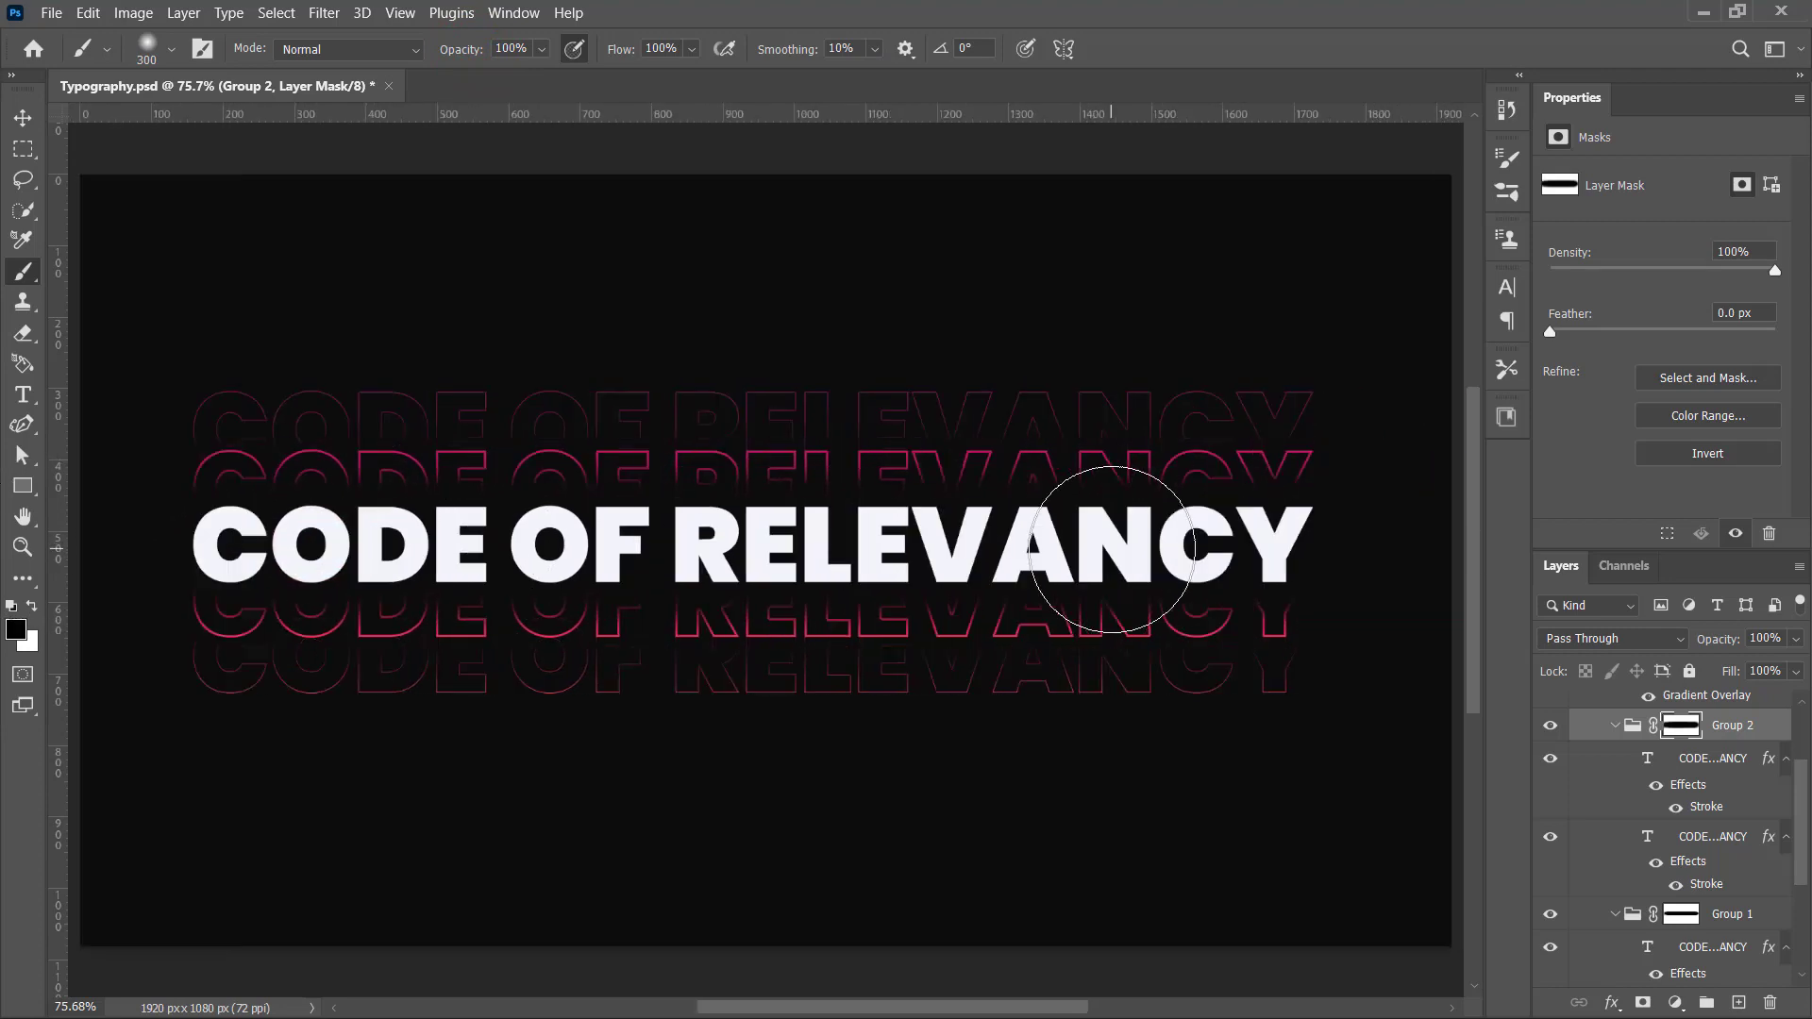
click(785, 545)
text(35)
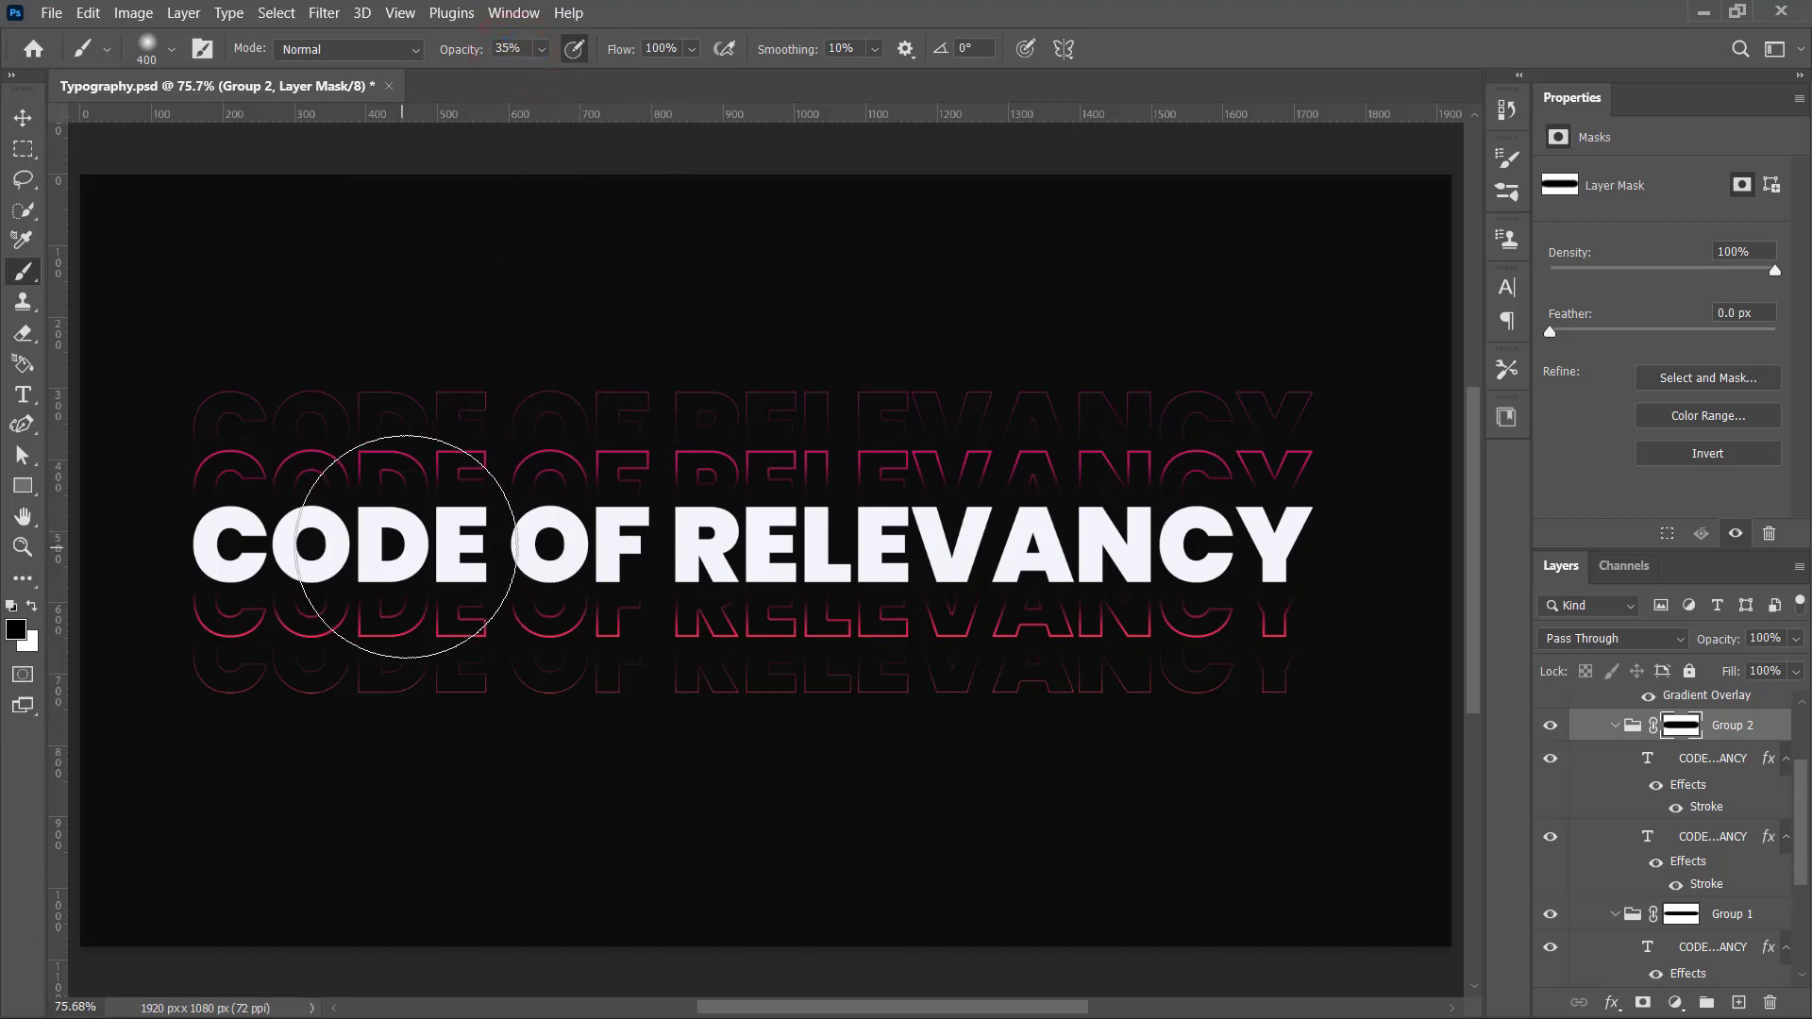
key(bracketright)
click(412, 540)
scroll(1709, 837, up, 3)
Step: Duplicate Group 3 copy with Ctrl+J and make the copy visible
click(1596, 772)
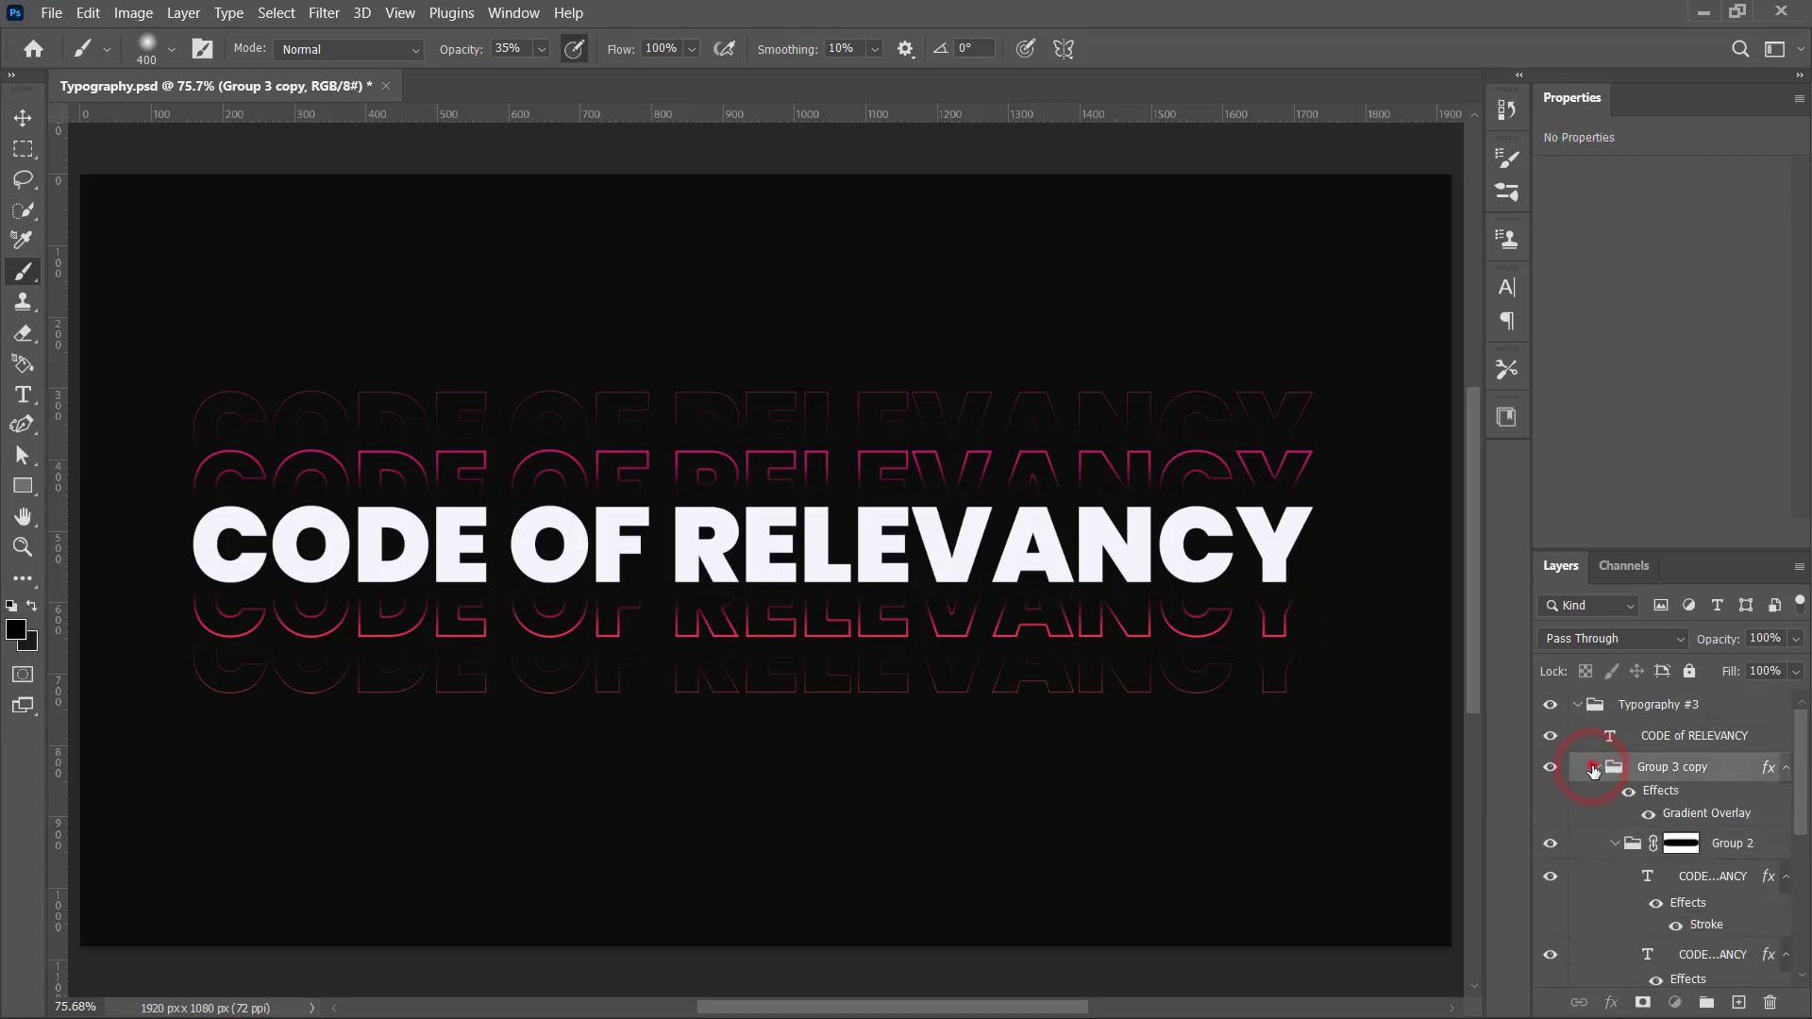
click(1595, 767)
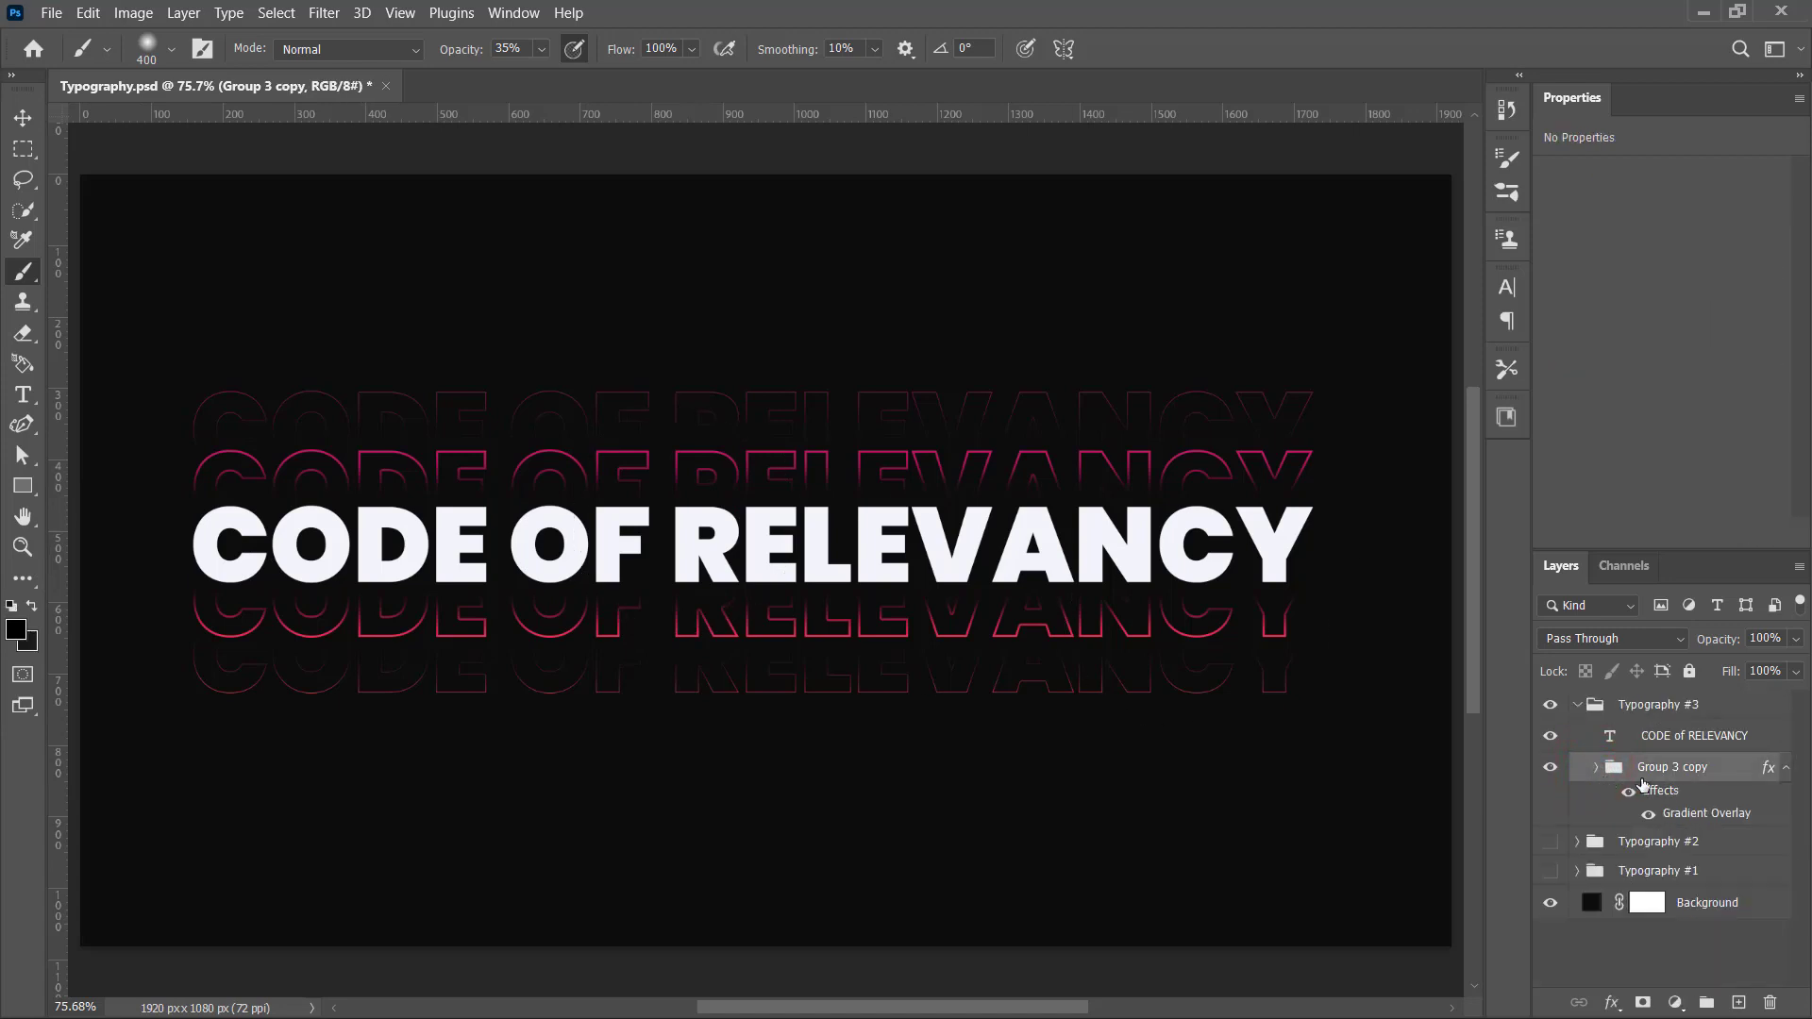
key(ctrl+j)
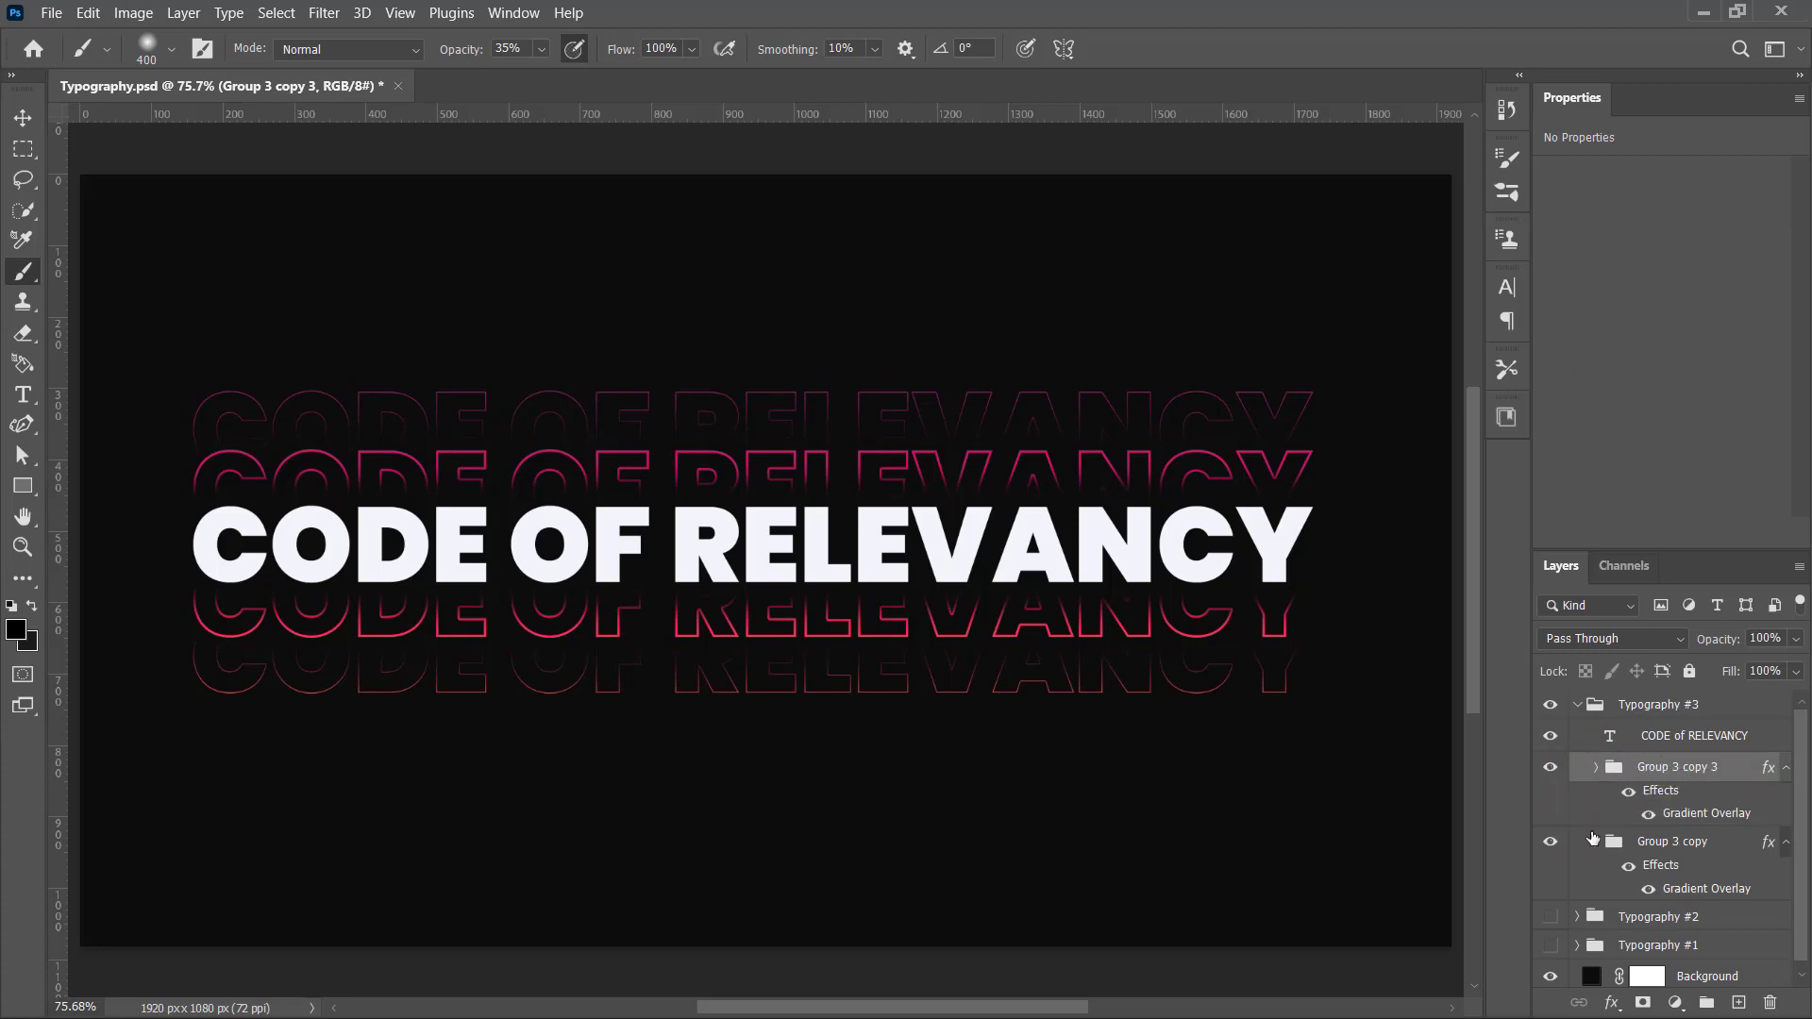
click(1551, 767)
Step: Group the CODE of RELEVANCY text layer and both Group 3 copies into Group 4
click(1580, 706)
click(1578, 706)
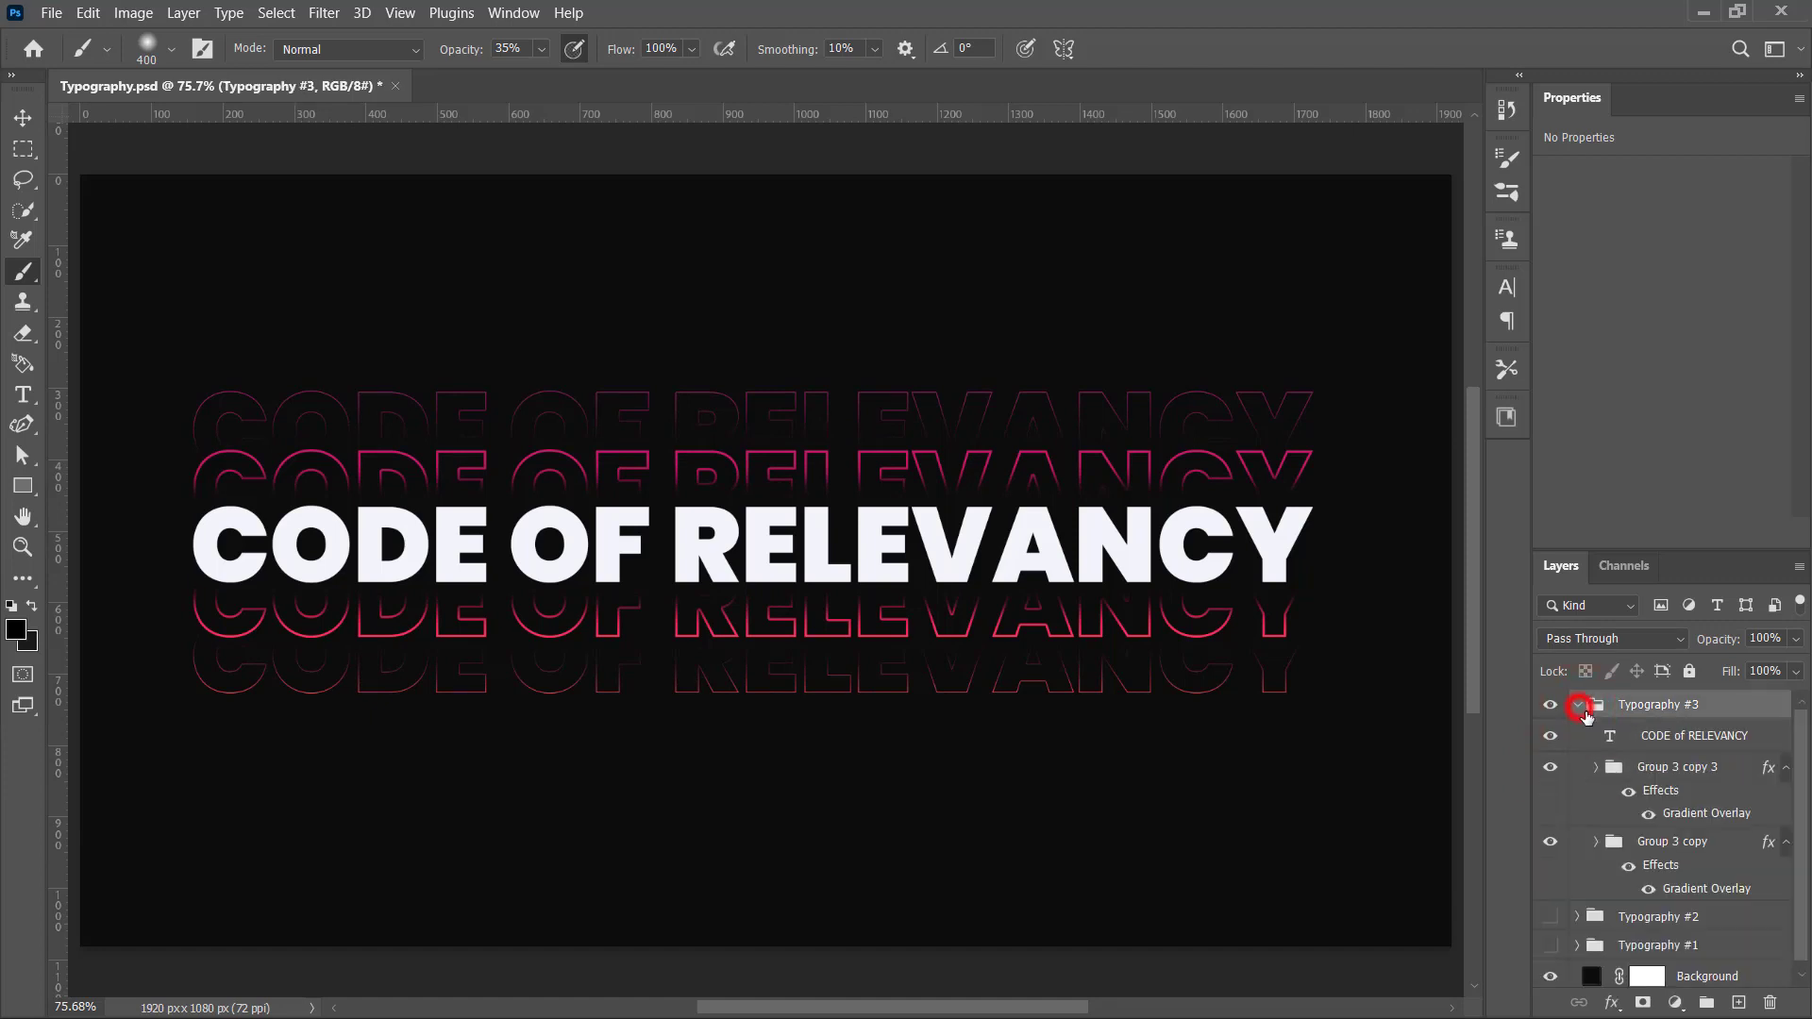
click(1655, 741)
shift+click(1668, 840)
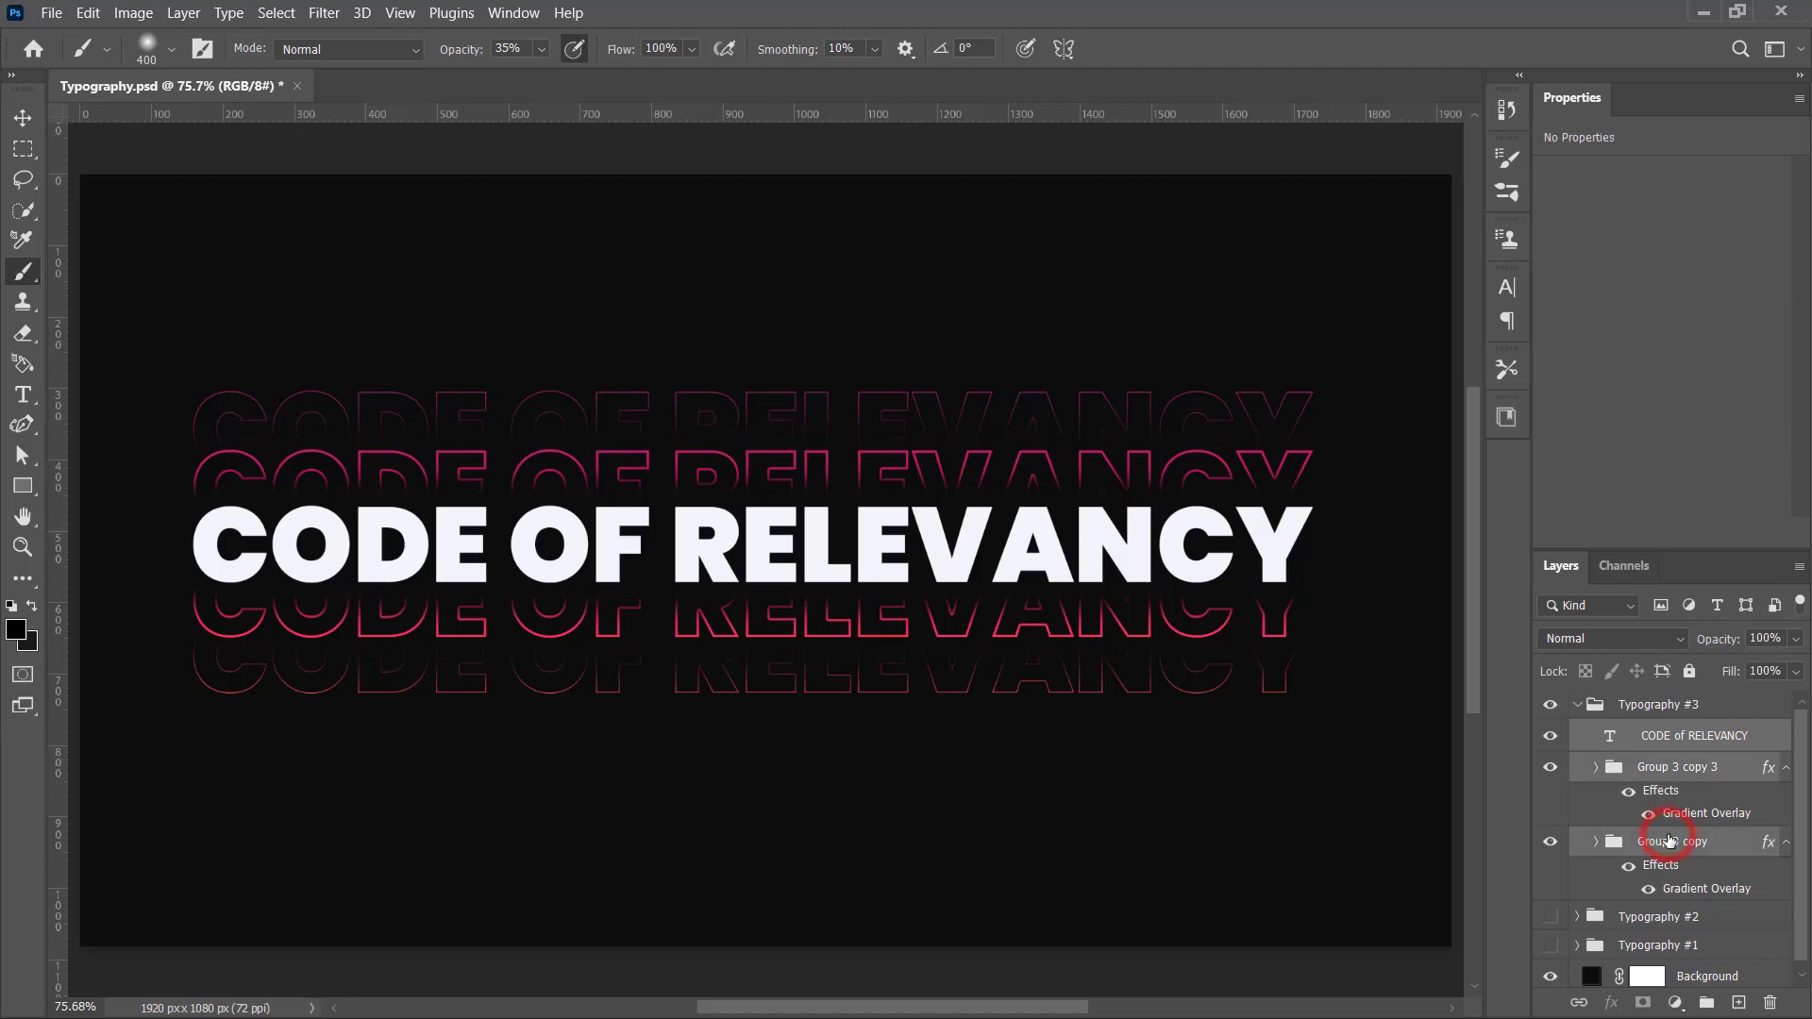
click(1706, 1003)
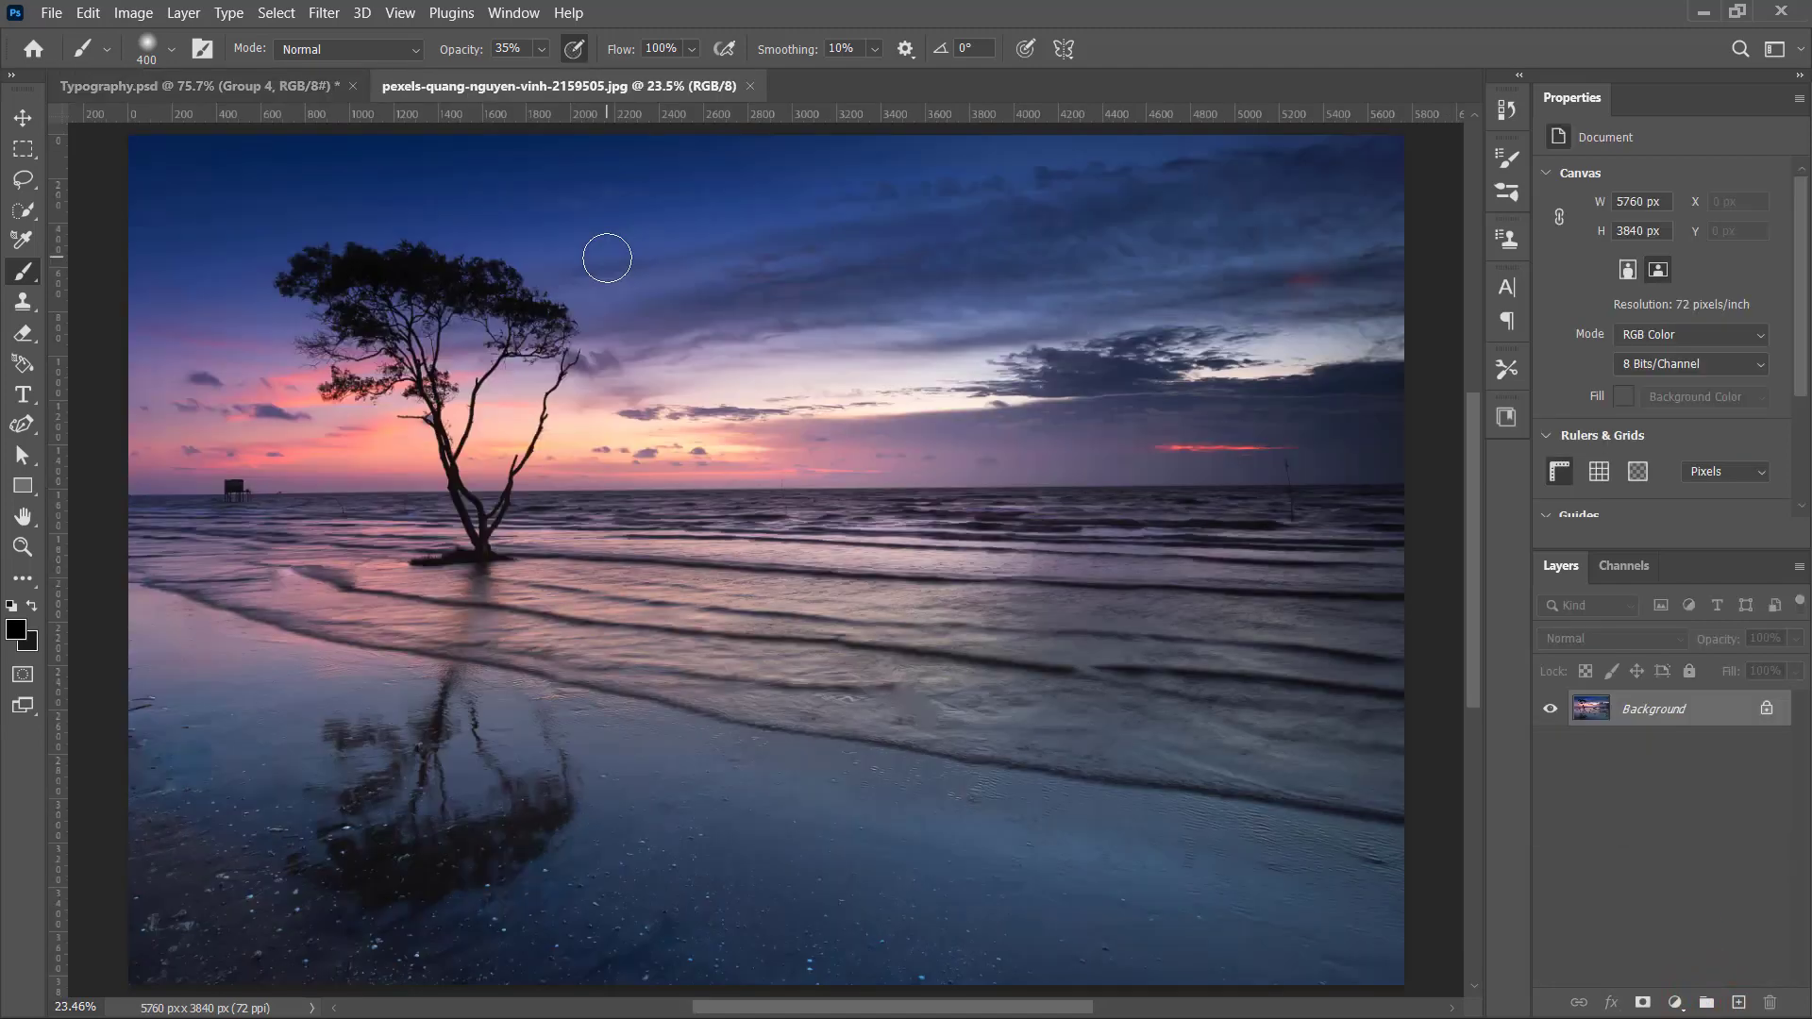
Step: Drag the sunset photo into Typography.psd and clip it to the CODE OF RELEVANCY lettering
key(v)
drag(607, 258, 547, 240)
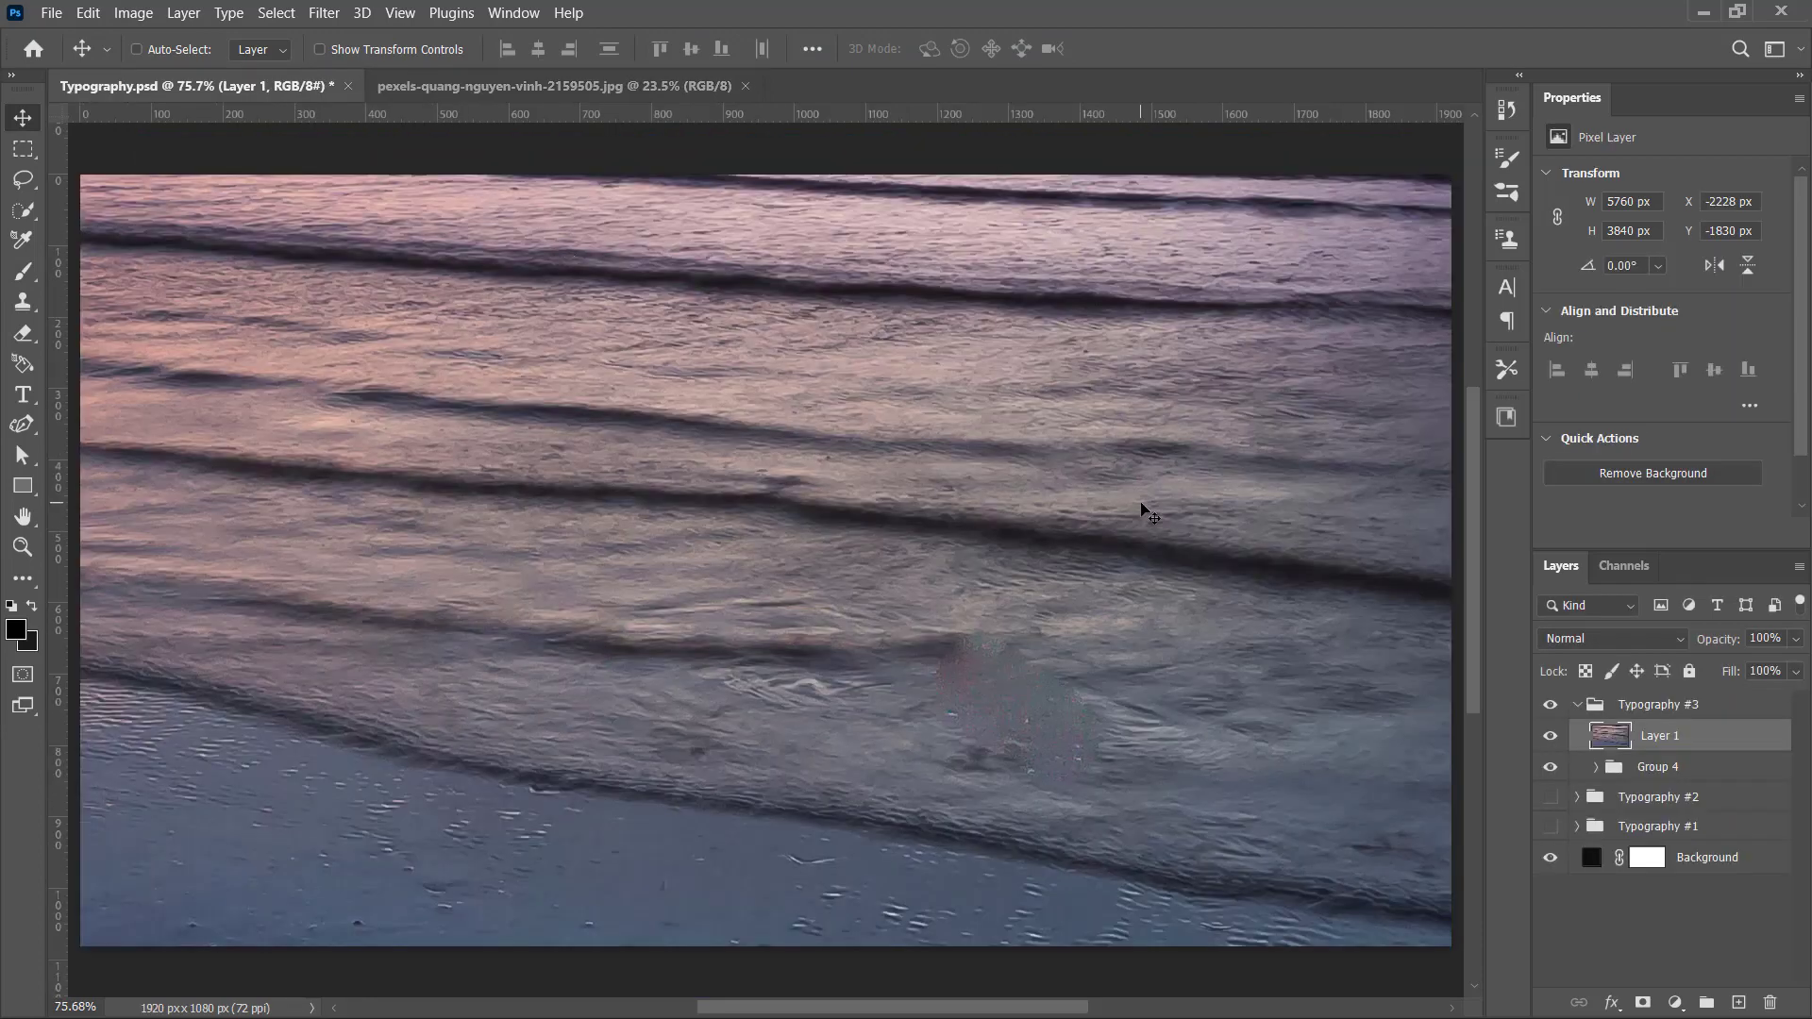
right_click(1680, 750)
click(1463, 483)
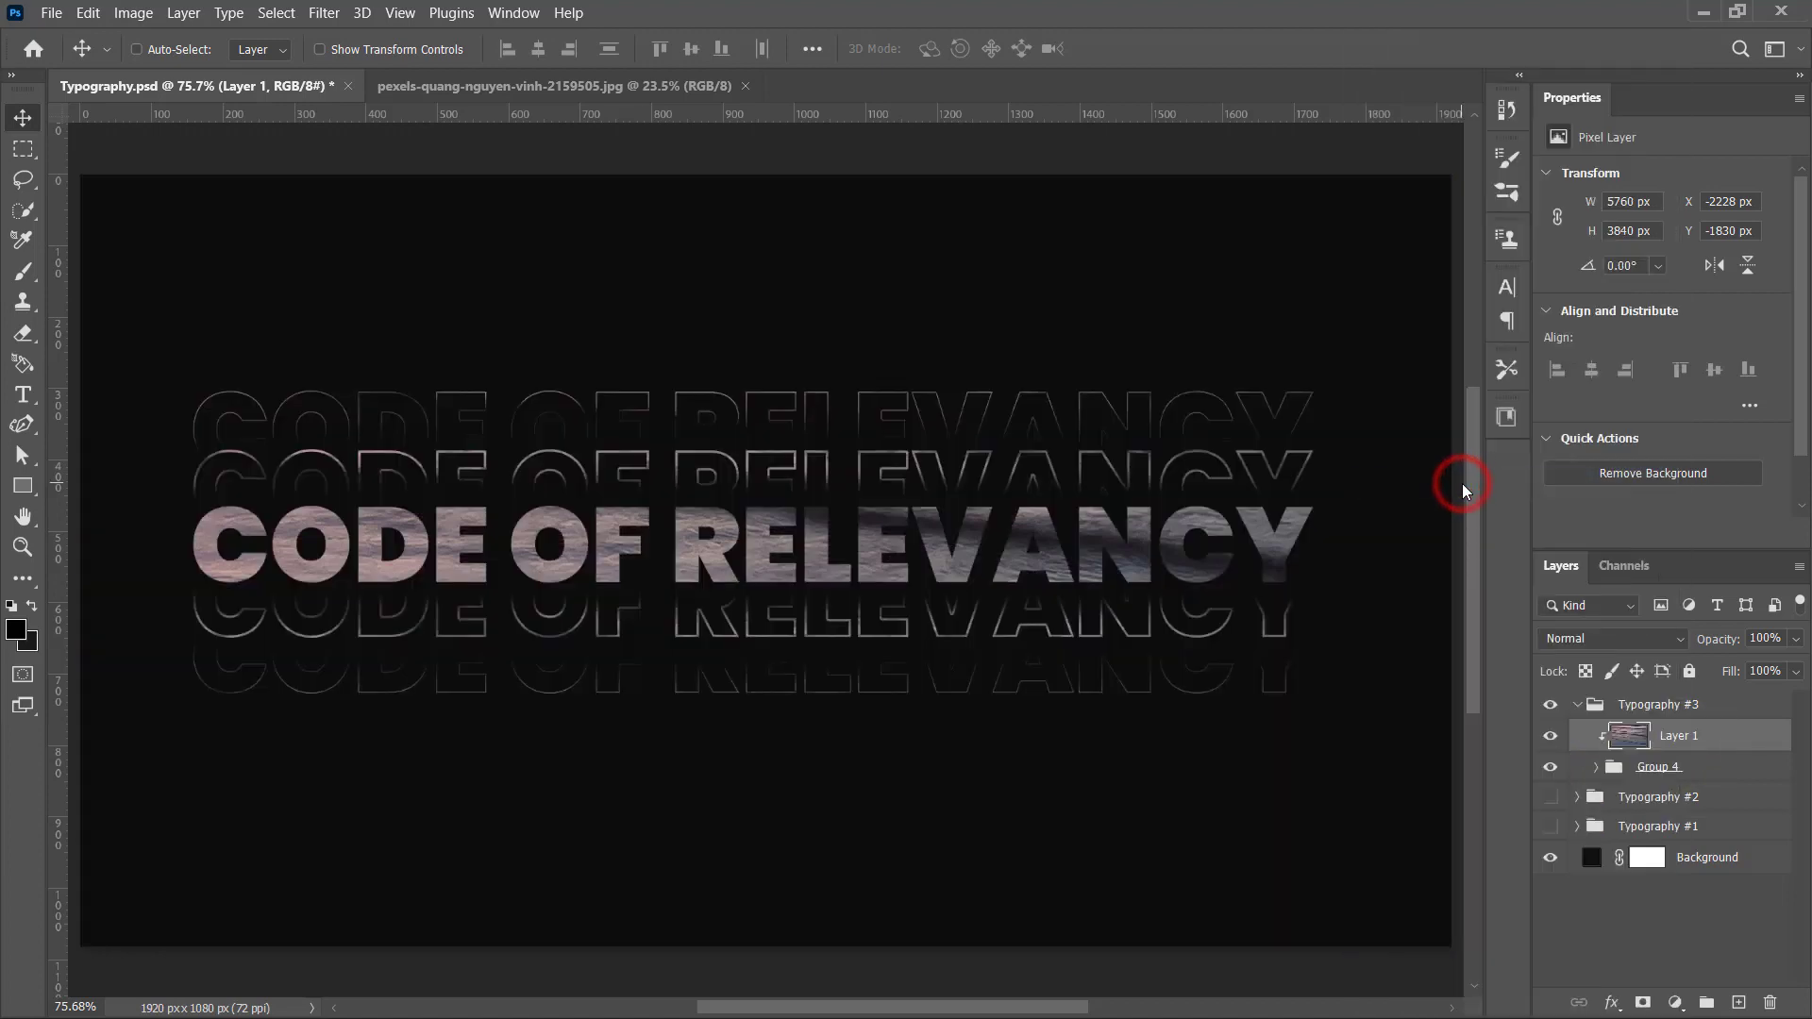
Step: Scale the clipped photo to about 41% and move it down-right over the text
key(ctrl+t)
key(ctrl+0)
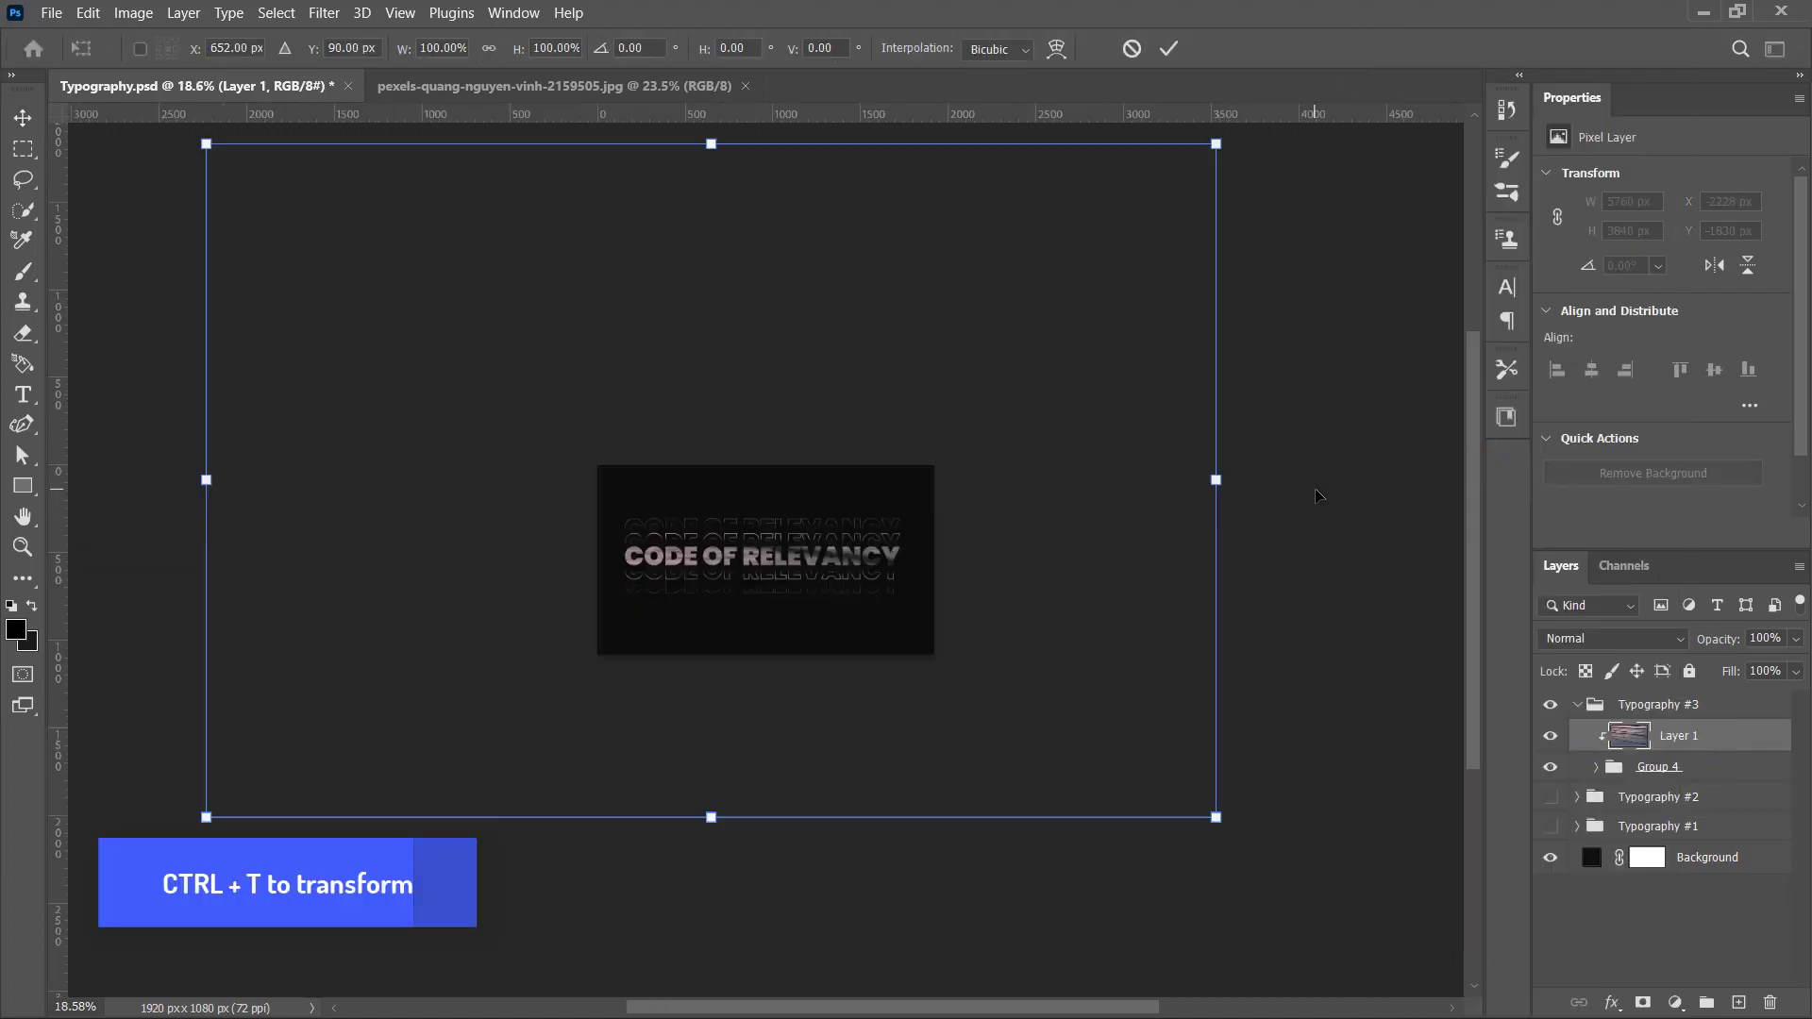
drag(206, 143, 503, 340)
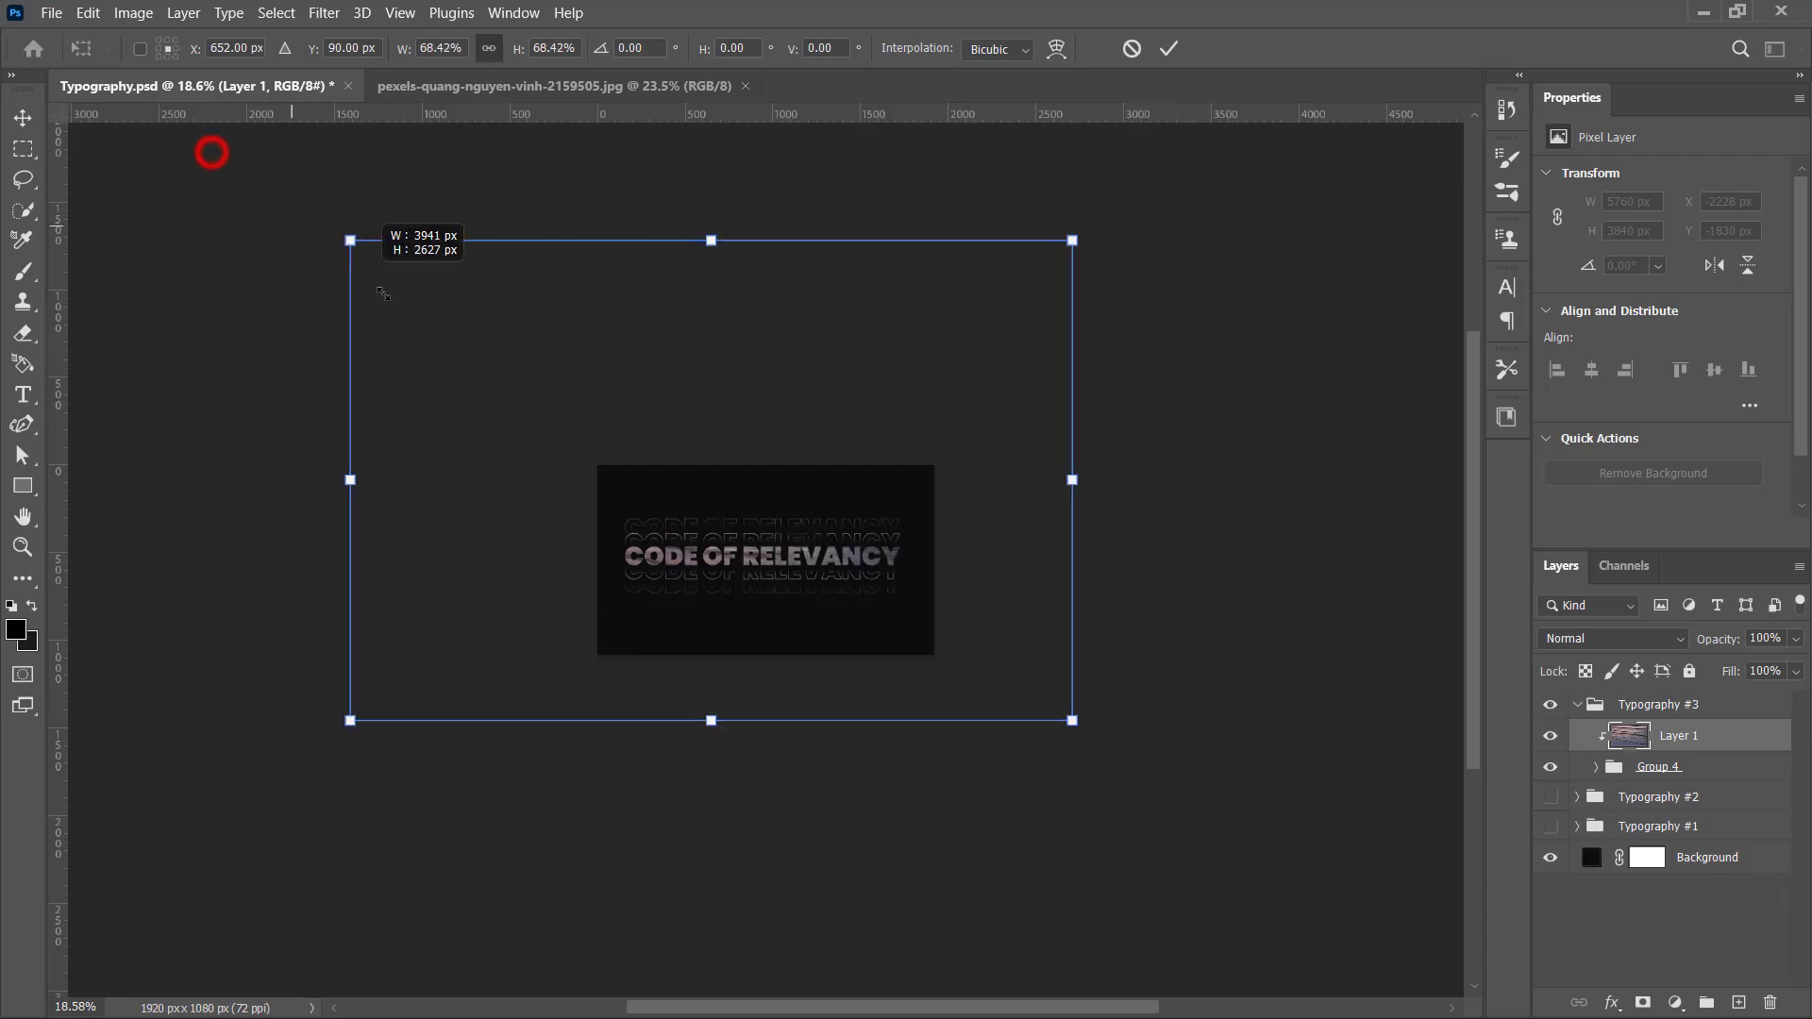
mouse_move(665, 497)
mouse_down()
mouse_move(827, 617)
mouse_move(797, 651)
mouse_up()
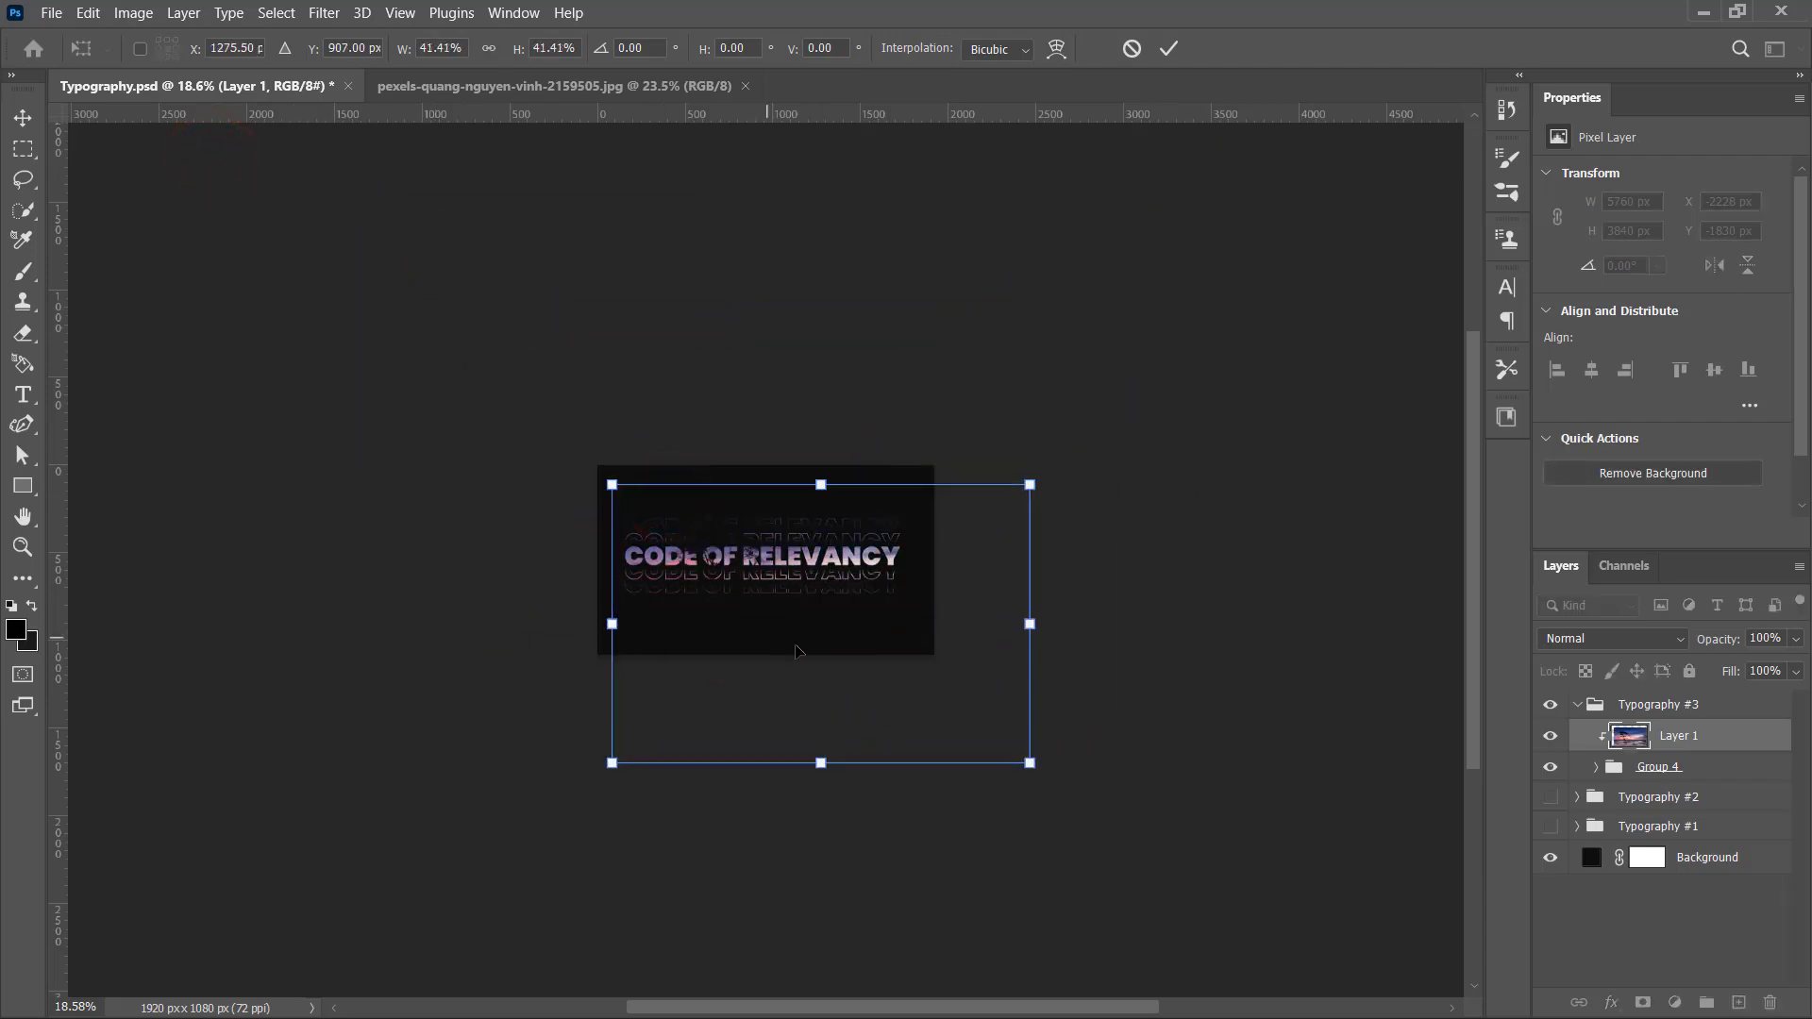
key(Return)
key(ctrl+0)
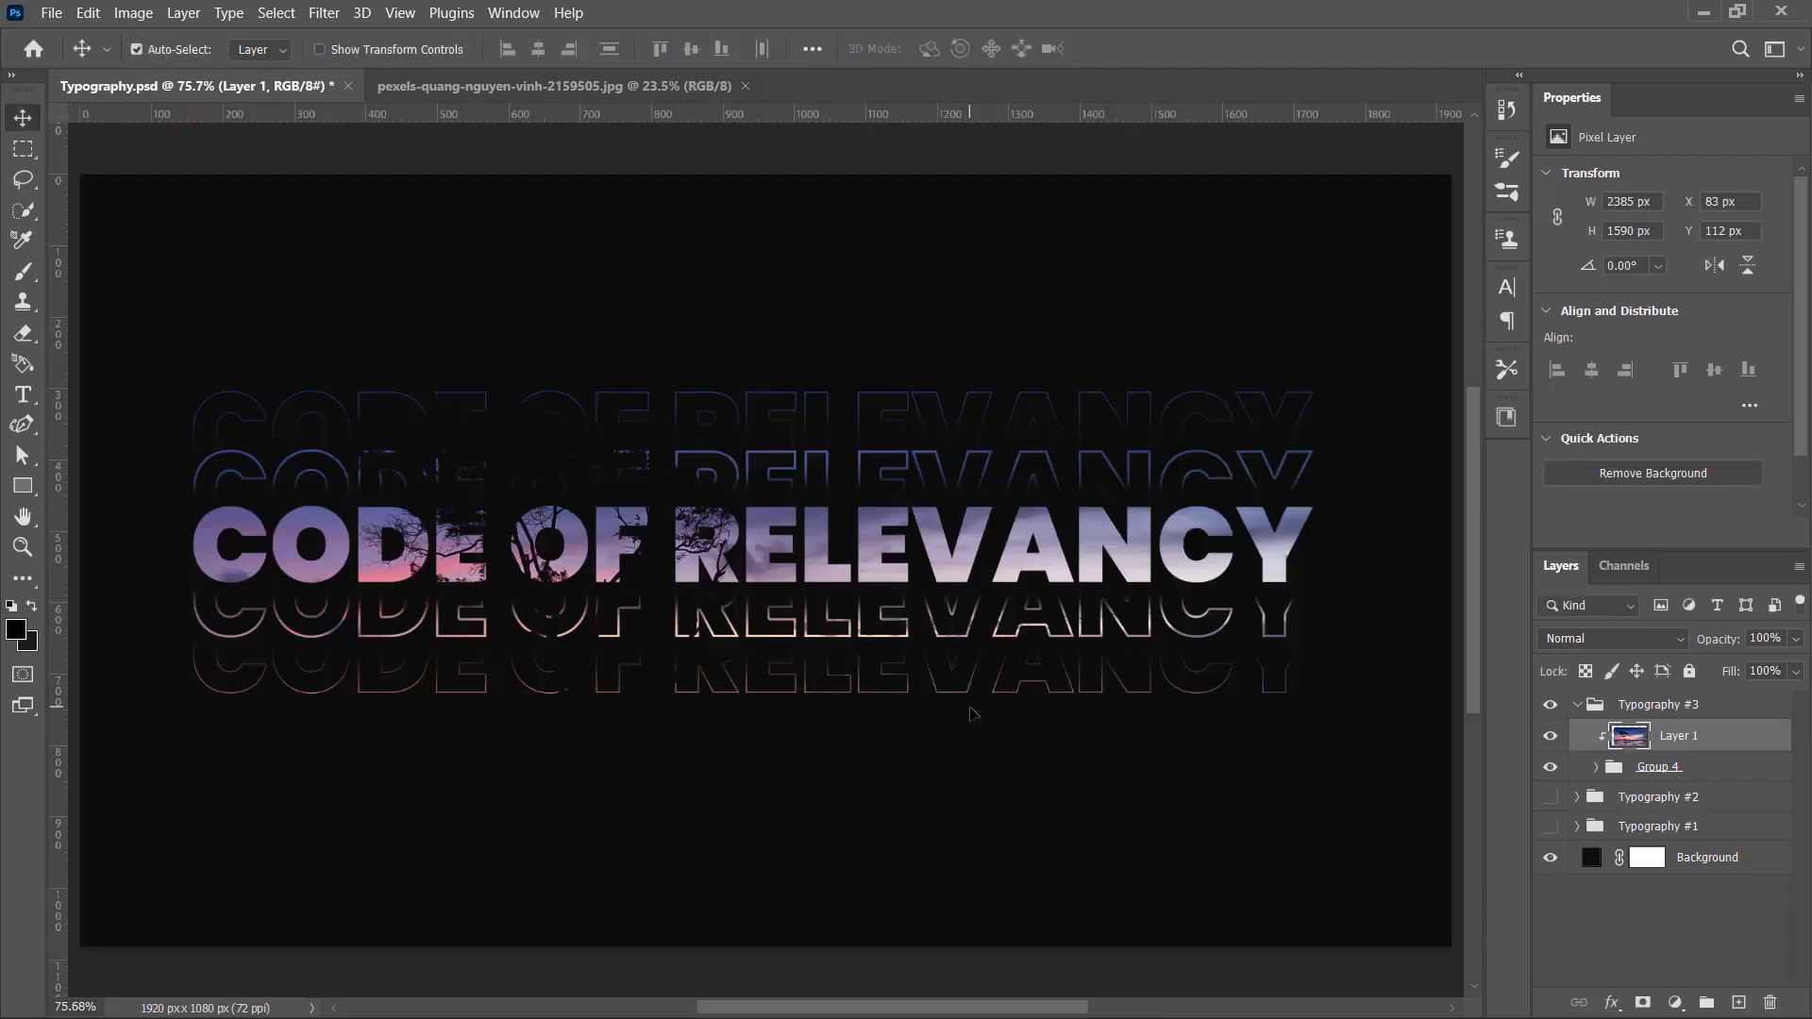
Step: Rescale the photo to about 72% and reposition it so the tree and sky fill the letters
key(ctrl+t)
key(ctrl+0)
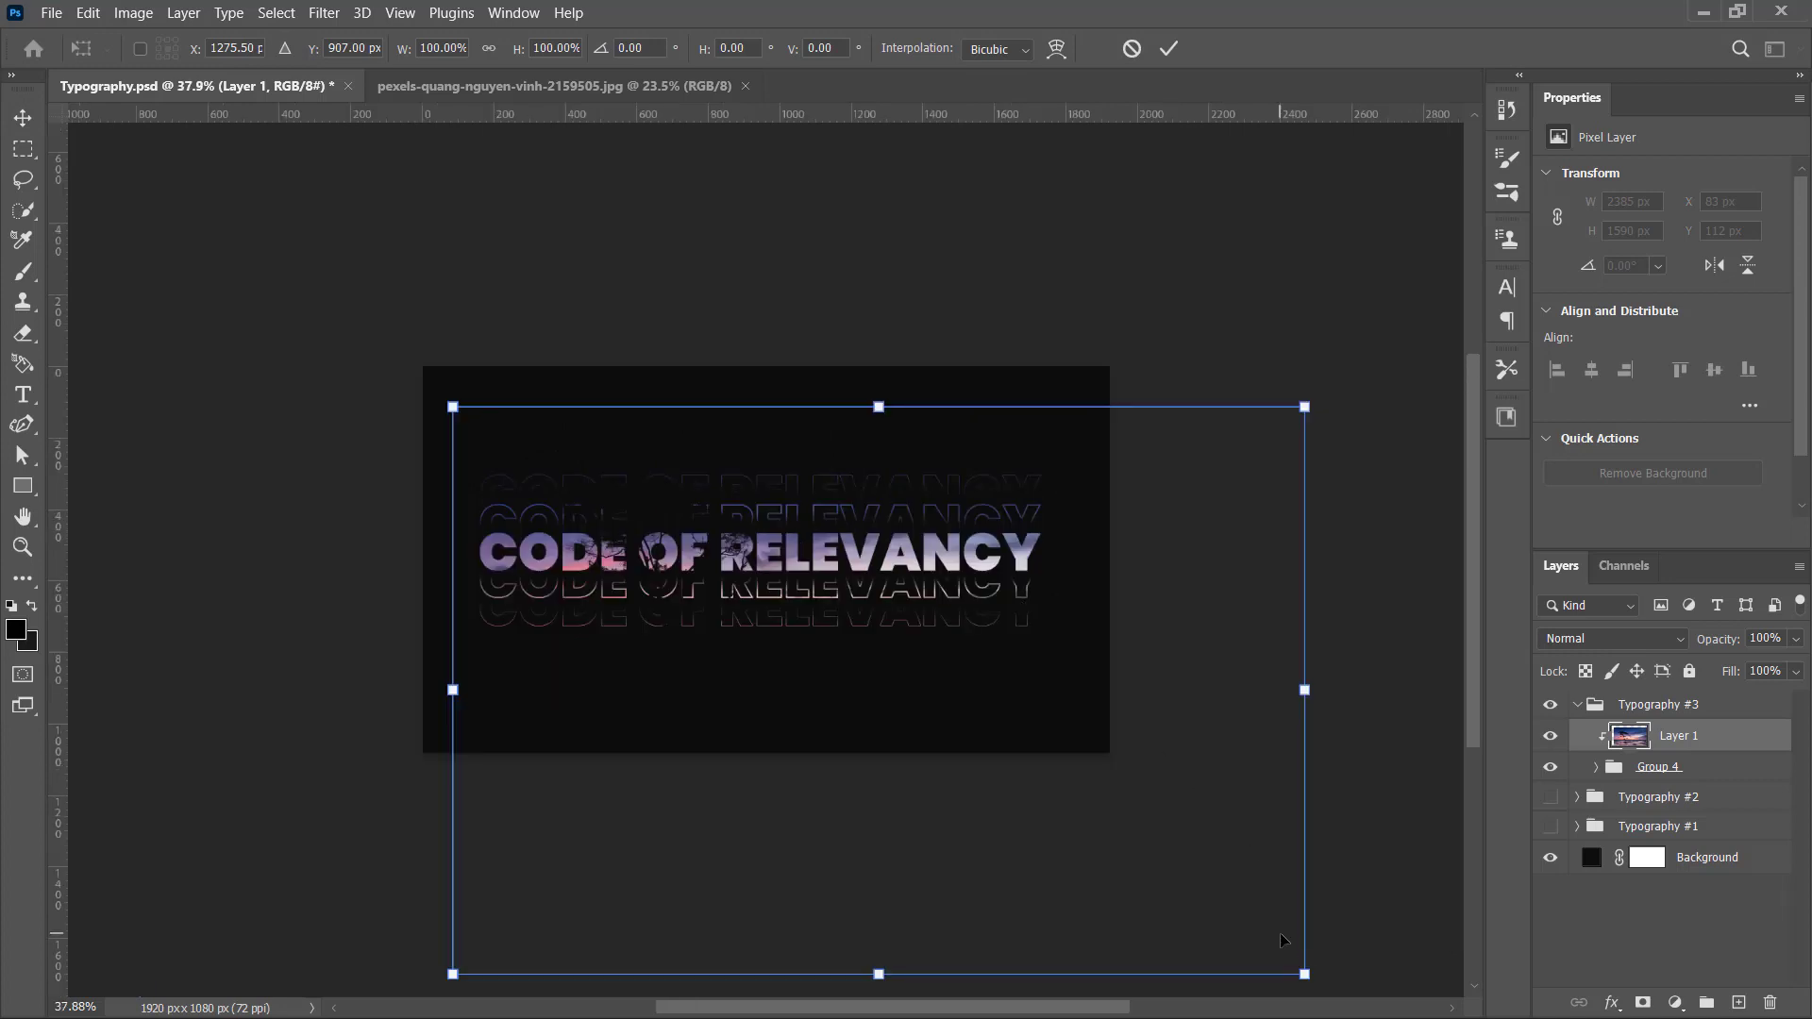
drag(1304, 974, 1065, 814)
drag(927, 632, 936, 693)
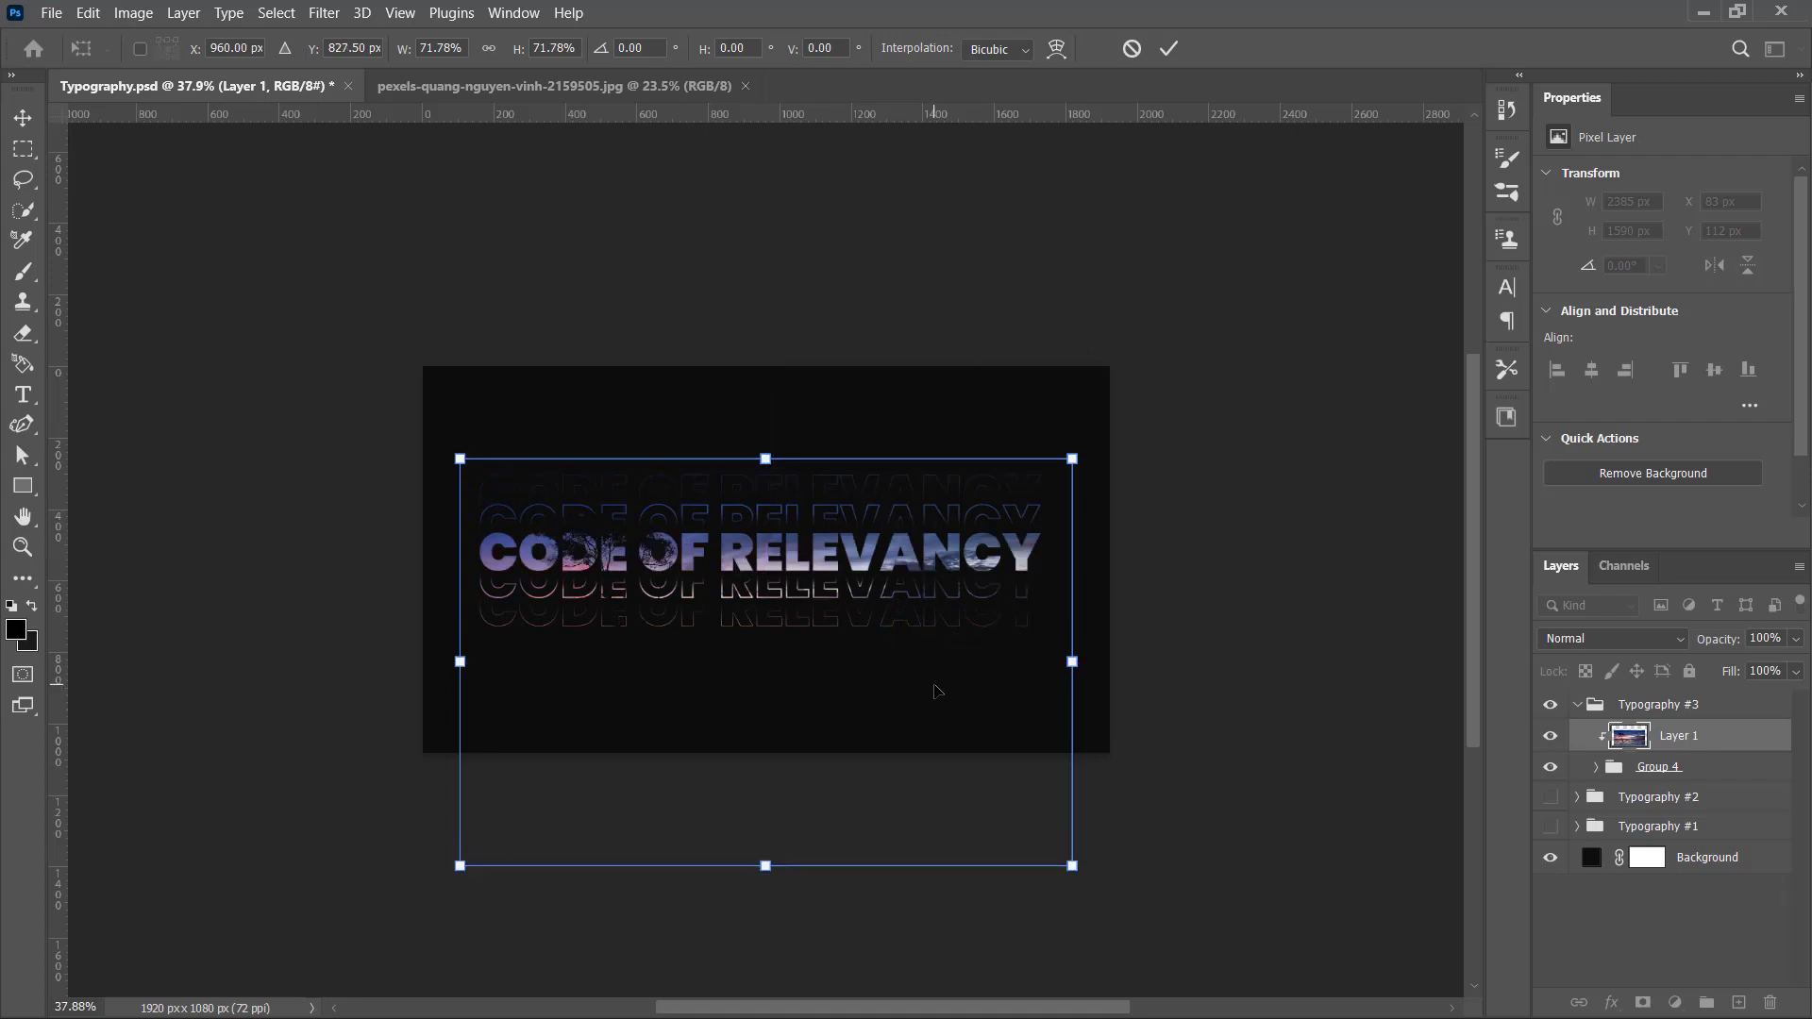
key(Return)
key(ctrl+0)
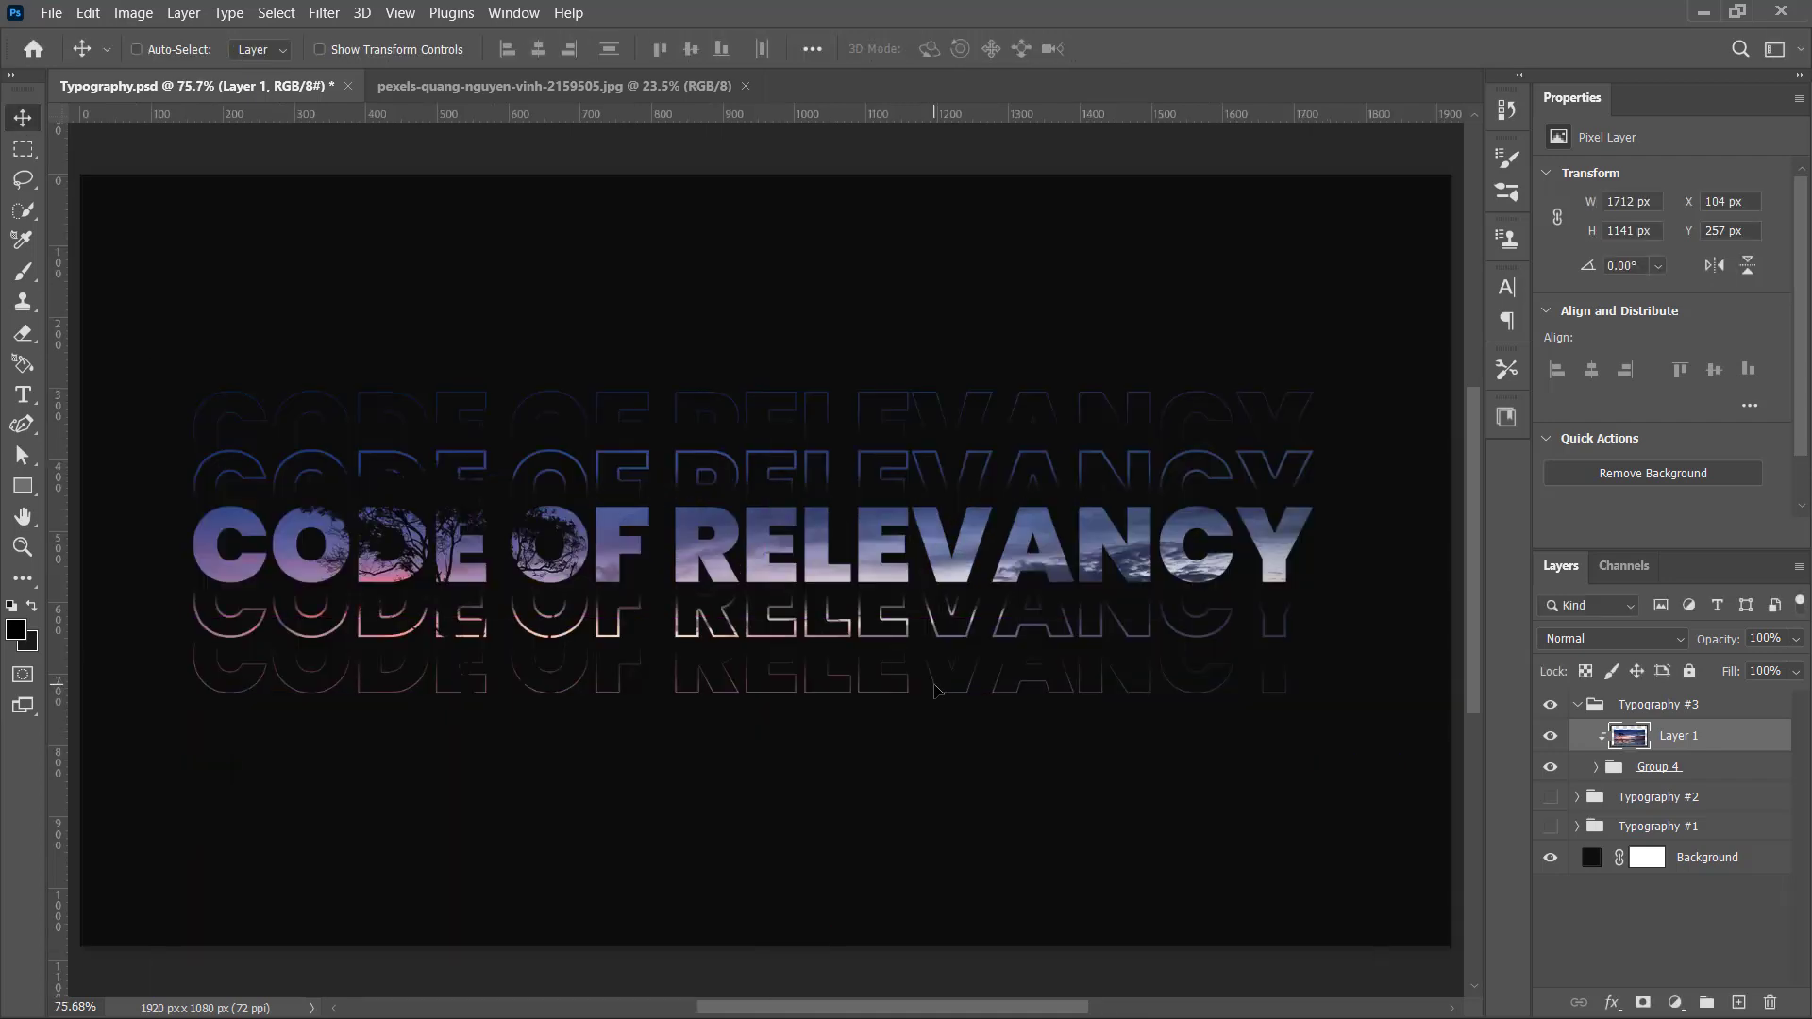
click(1559, 744)
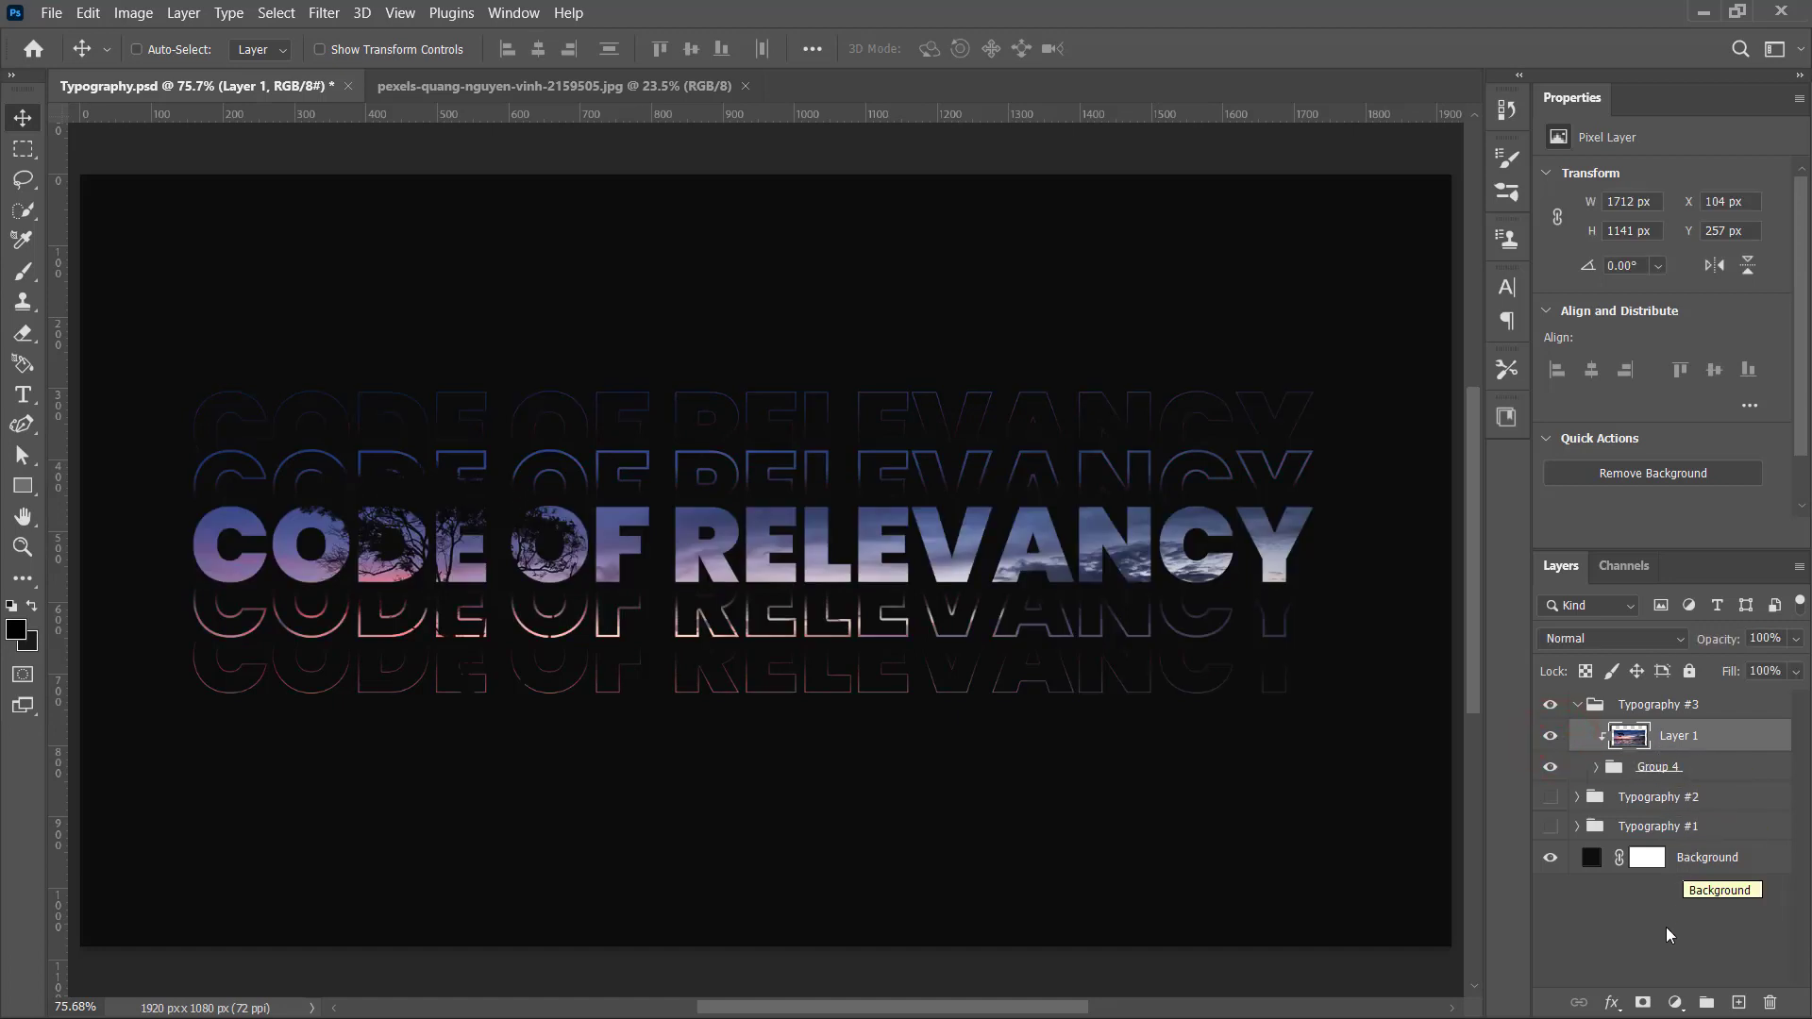
click(1676, 987)
Step: Add a Brightness/Contrast adjustment layer clipped to the photo Layer 1
click(1689, 737)
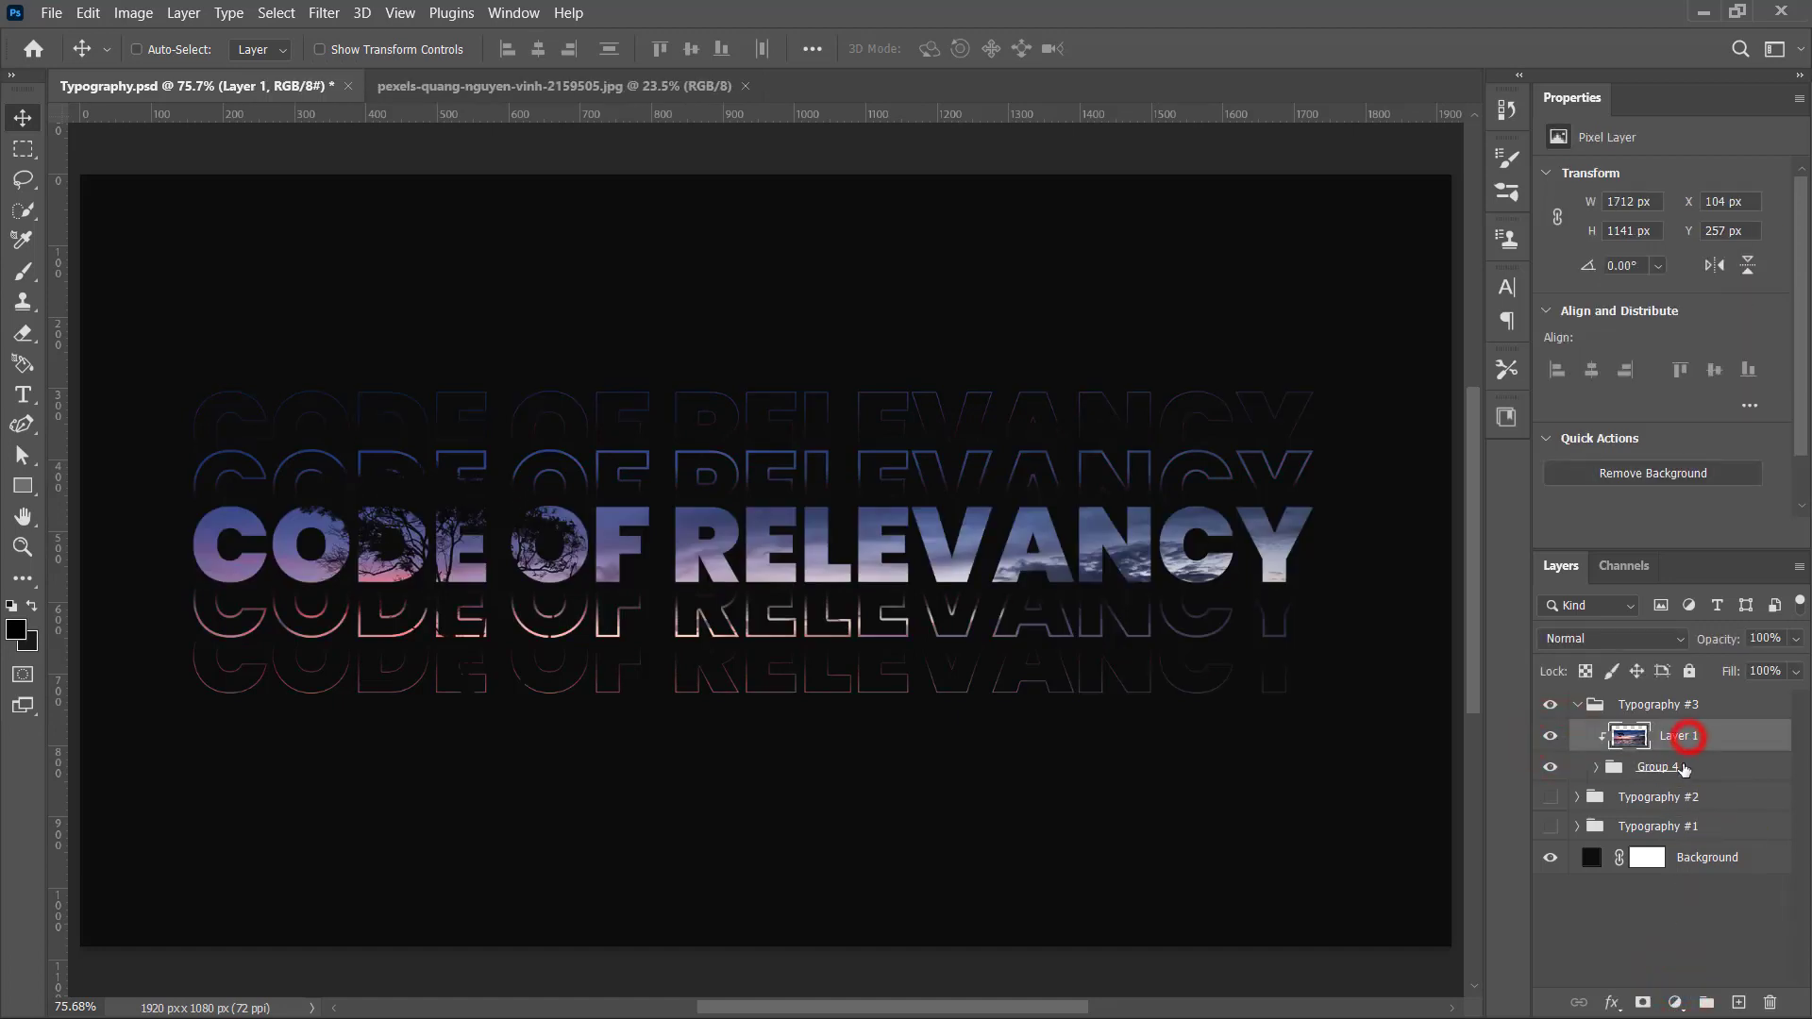
click(1677, 1003)
click(1604, 671)
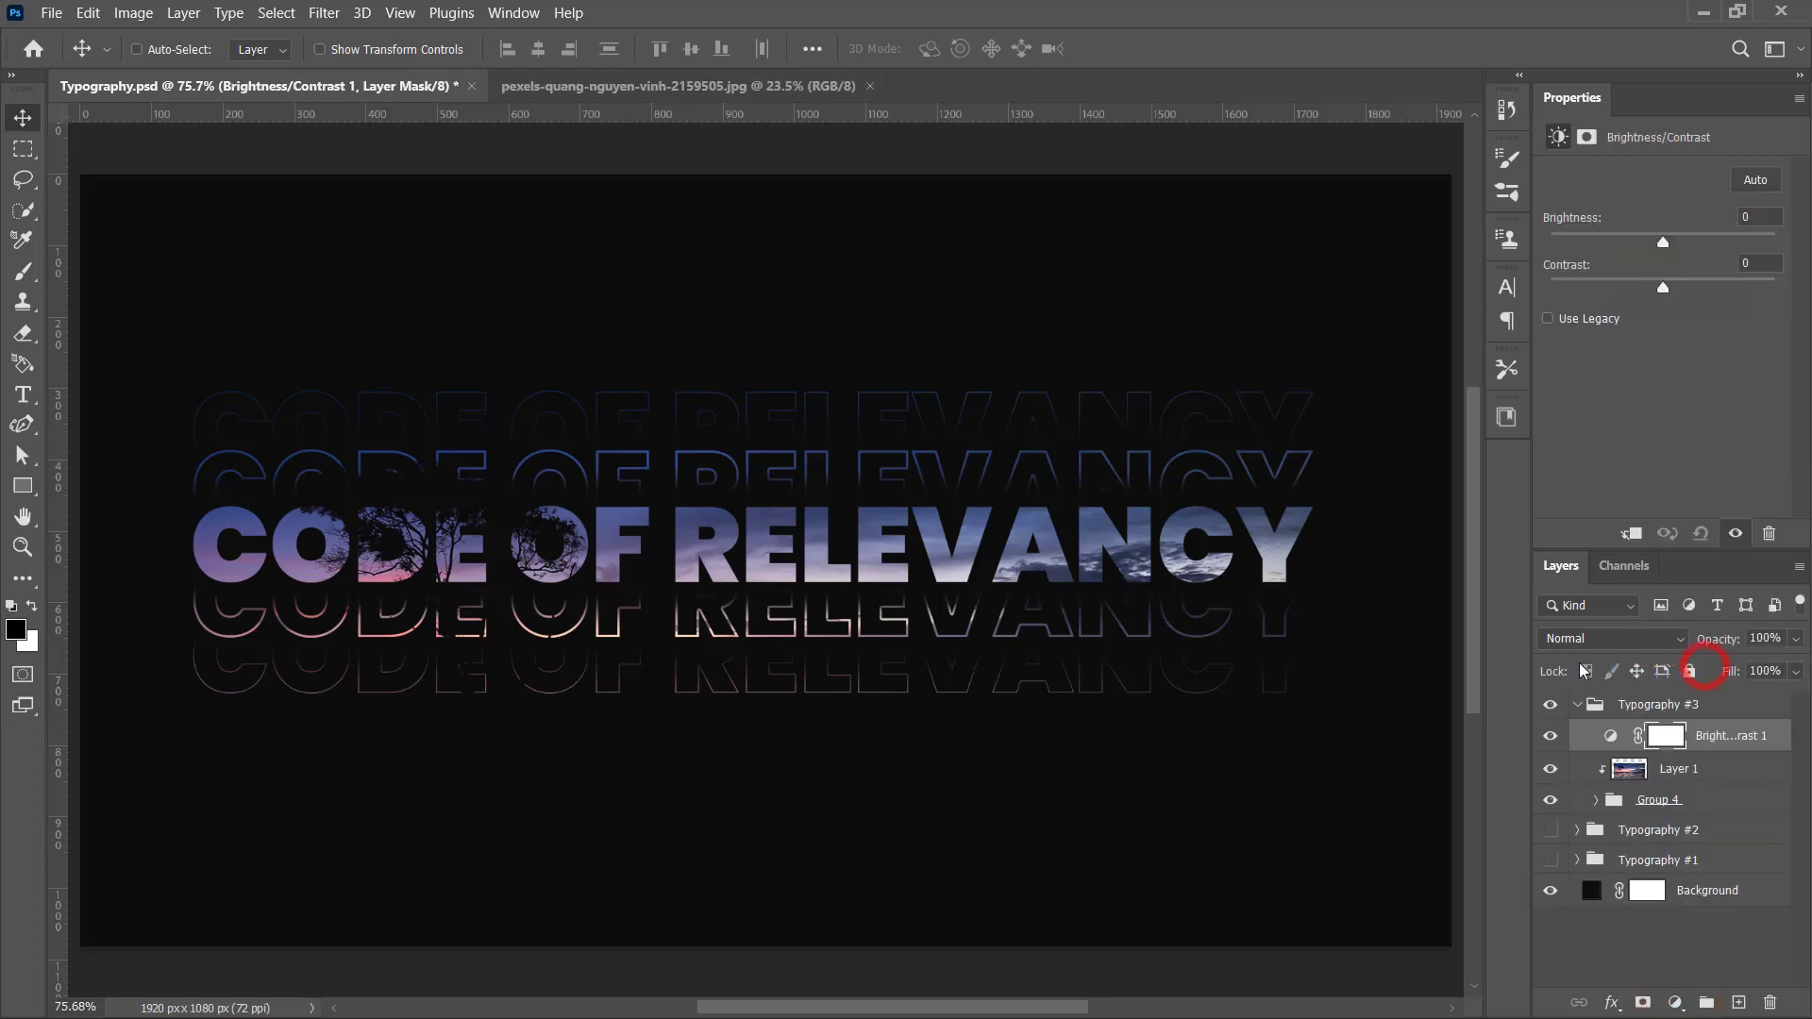
right_click(1727, 741)
click(1505, 478)
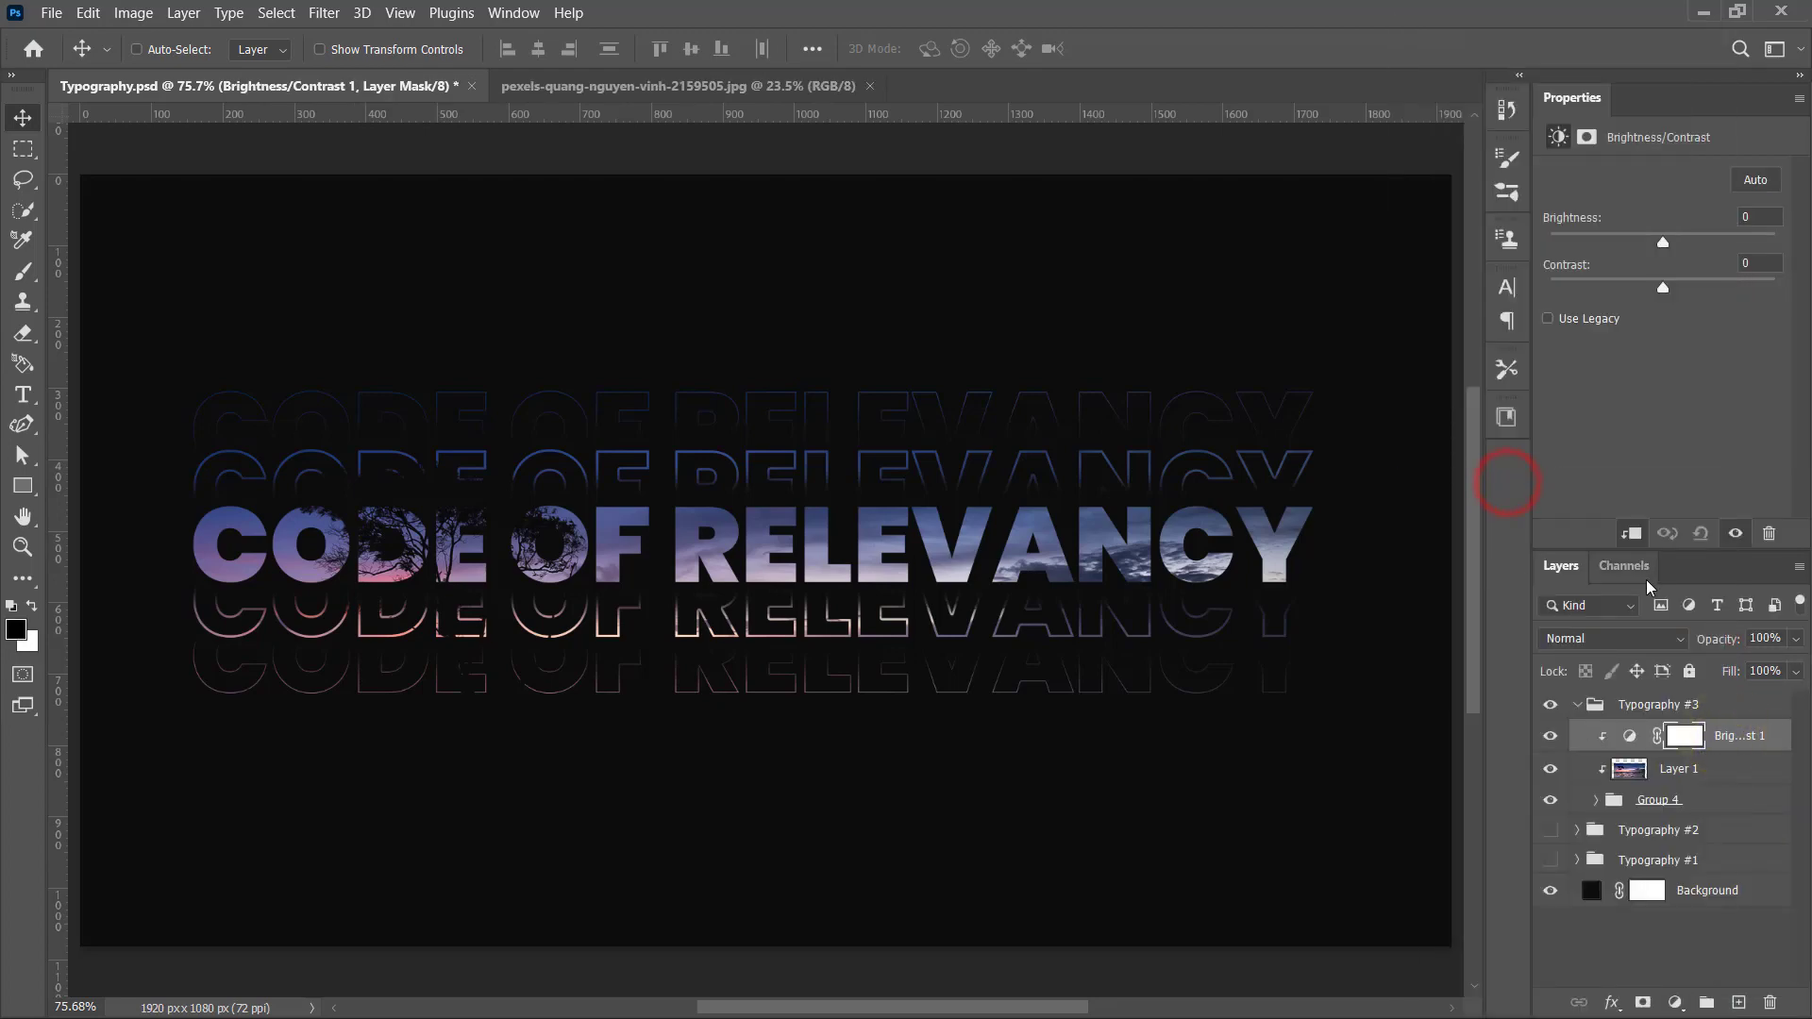
click(1633, 534)
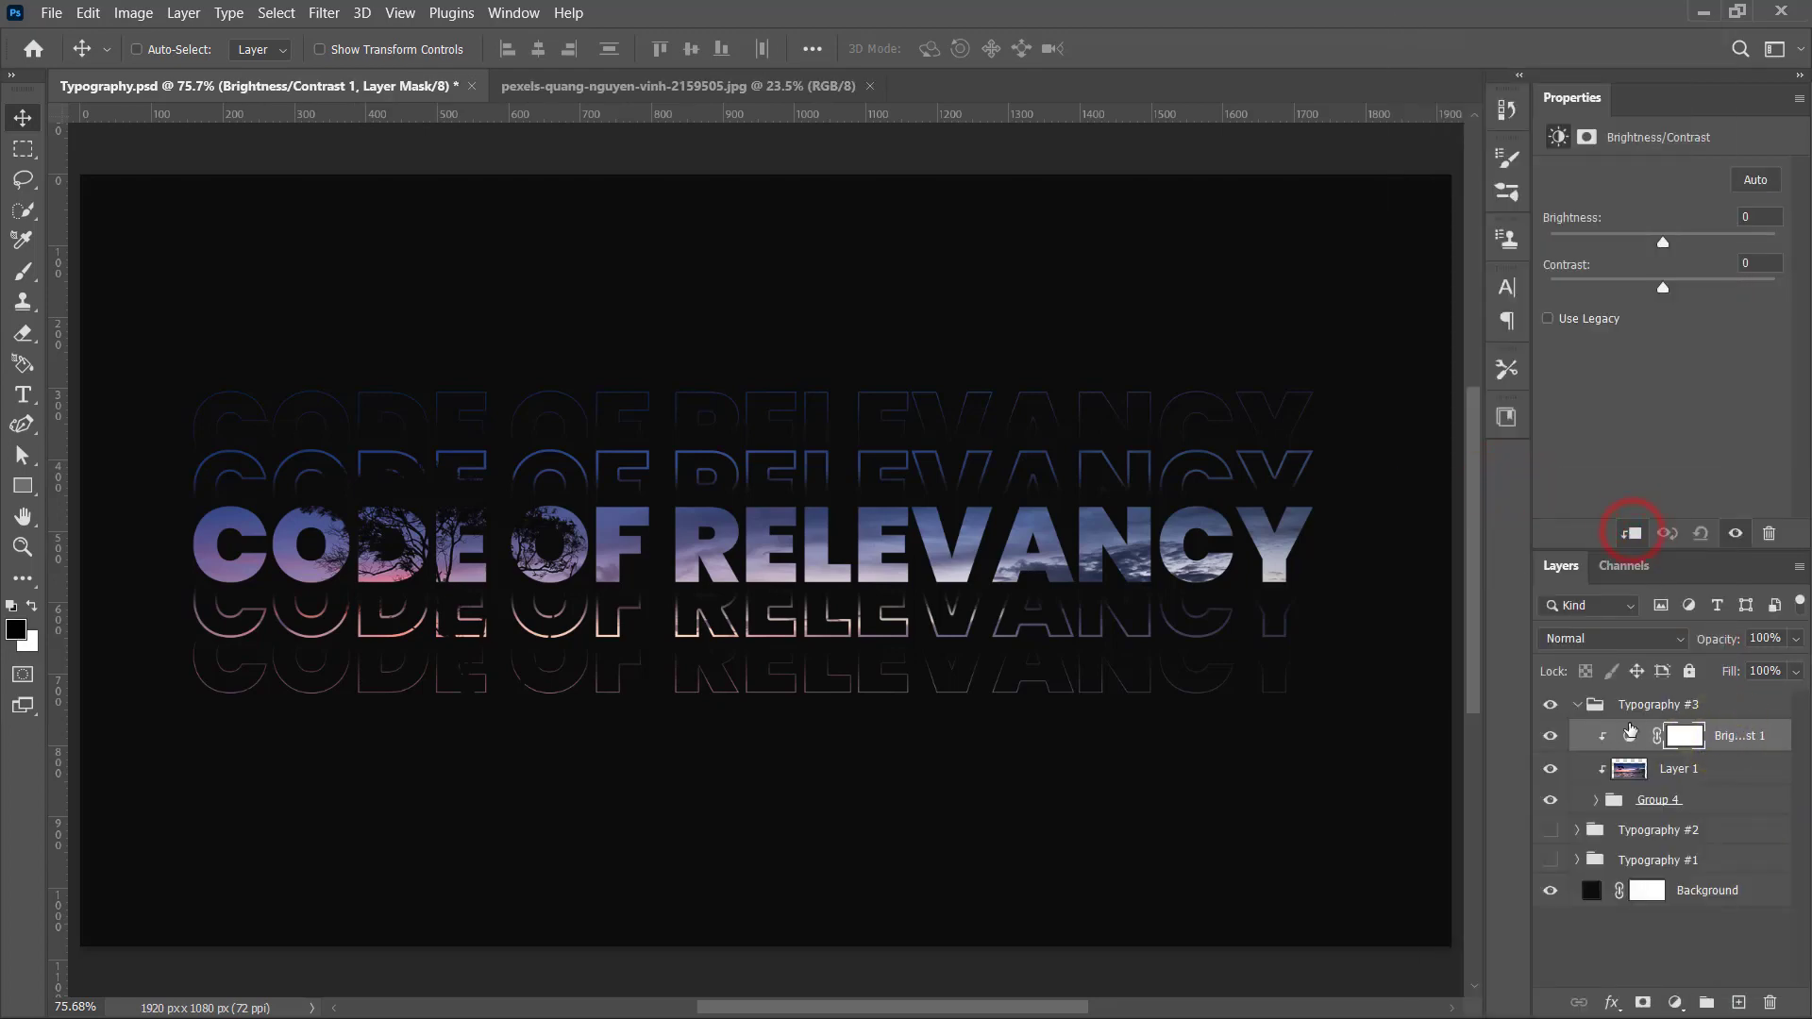
Step: Set the adjustment's Brightness to 60, compare it on and off, and save the document
mouse_move(1663, 241)
mouse_down()
mouse_move(1729, 244)
mouse_move(1709, 244)
mouse_up()
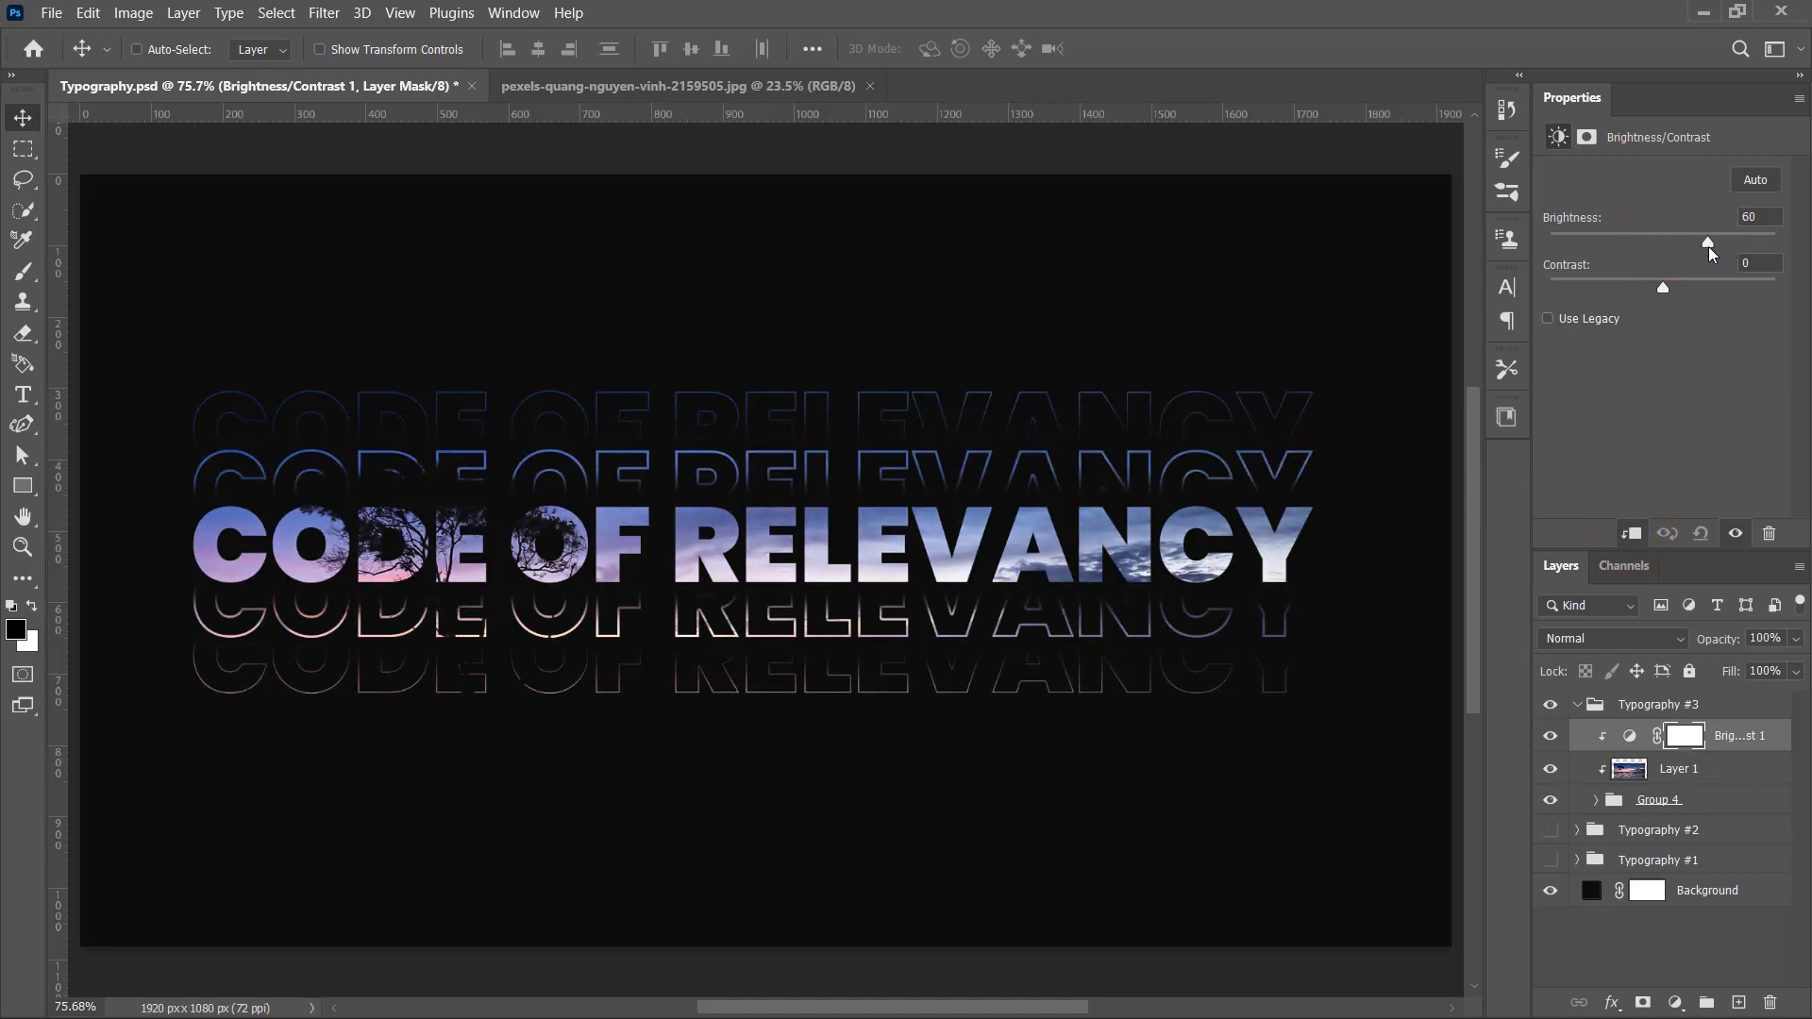
click(1551, 736)
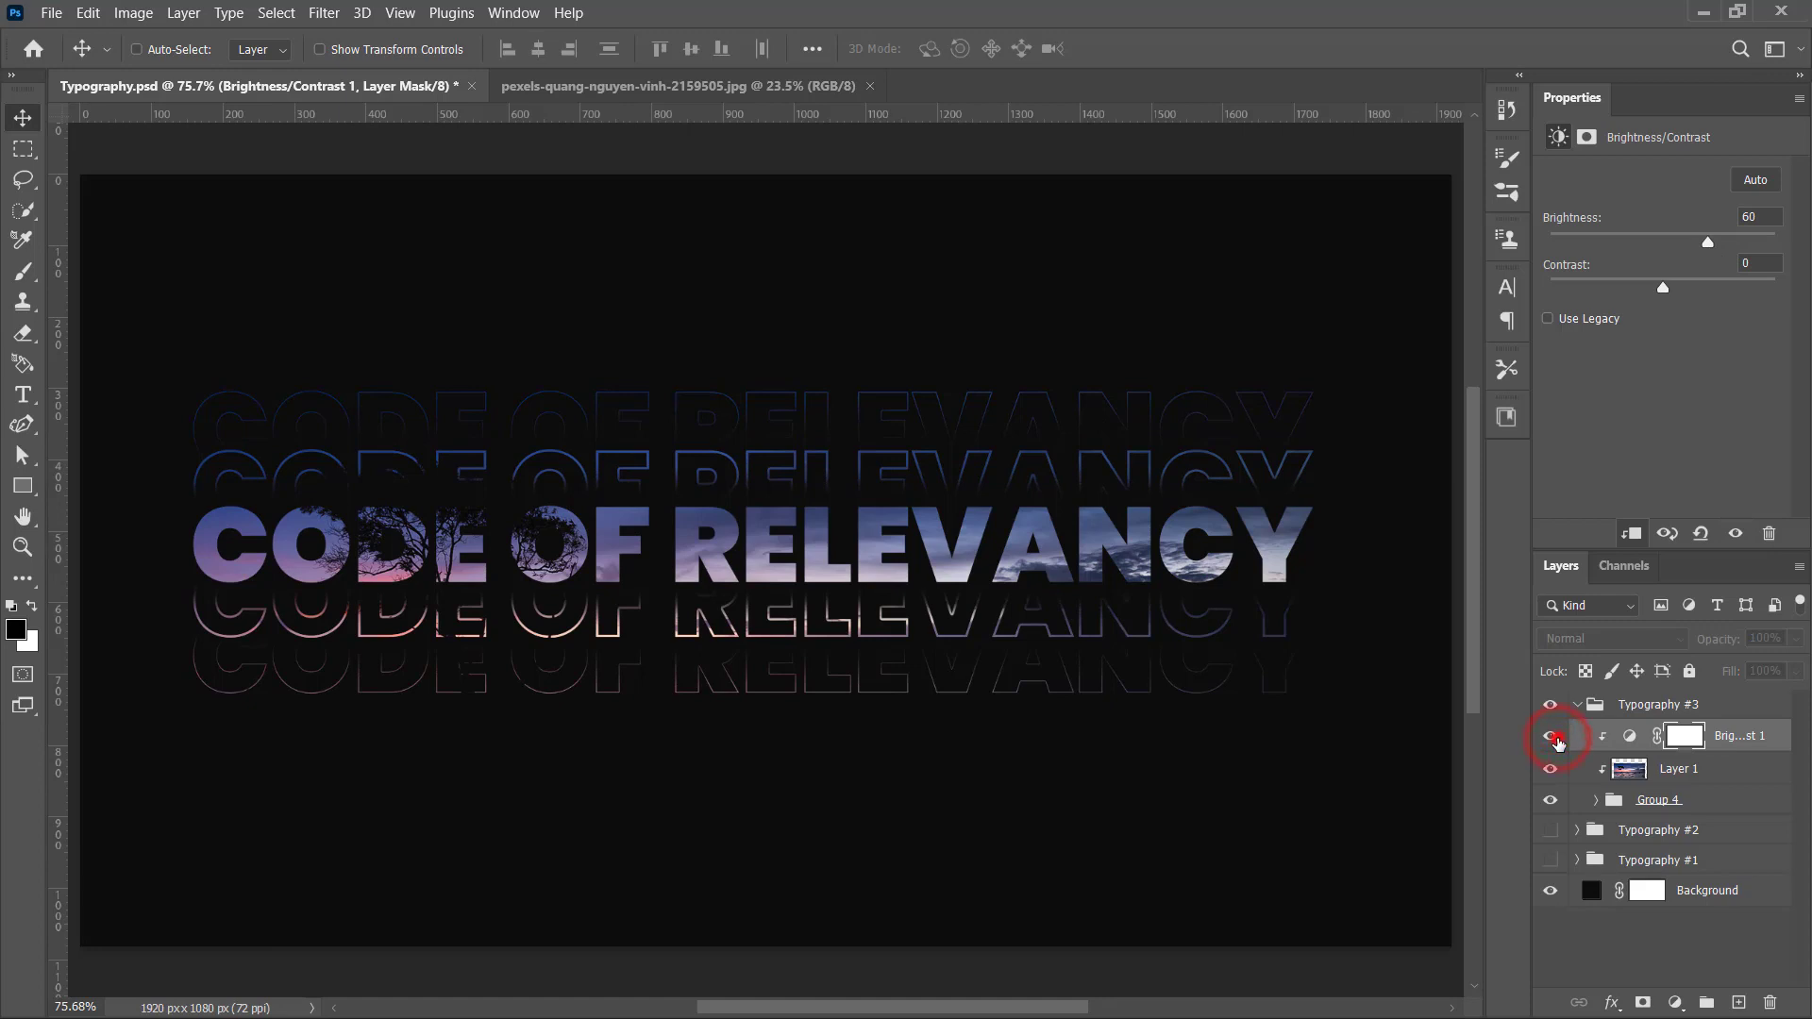
click(1554, 737)
click(1554, 737)
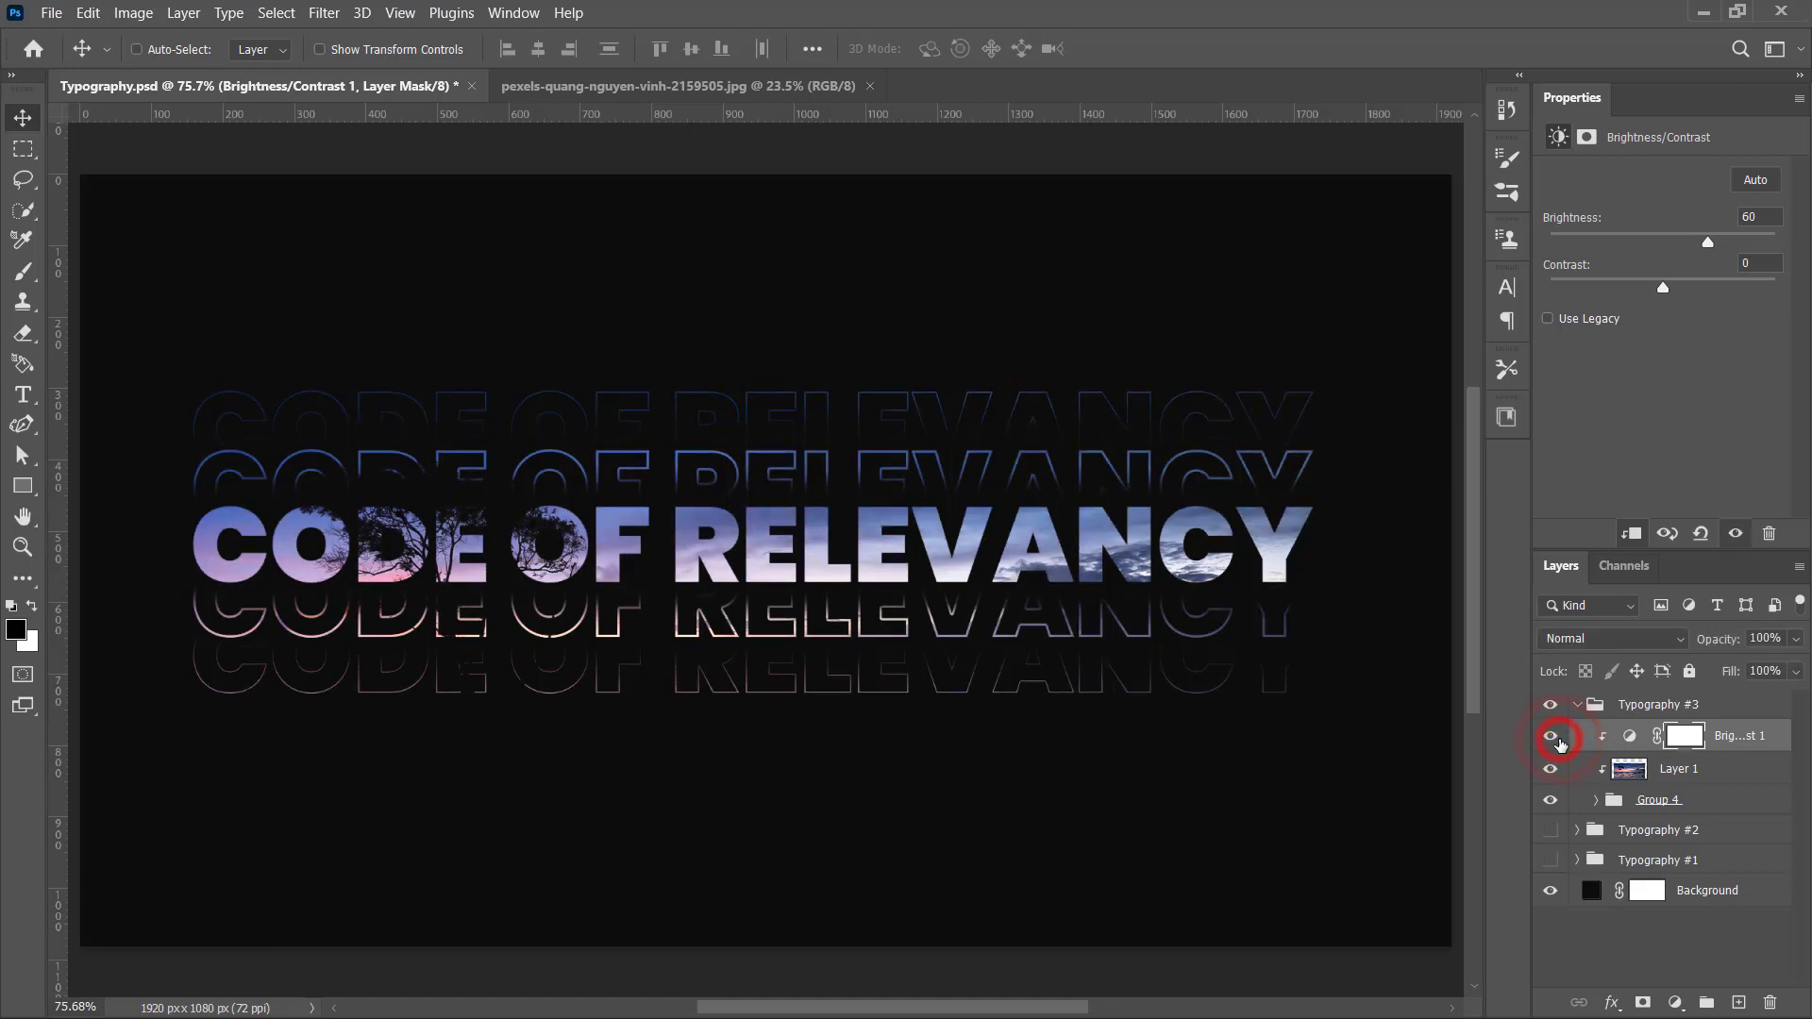
key(ctrl+s)
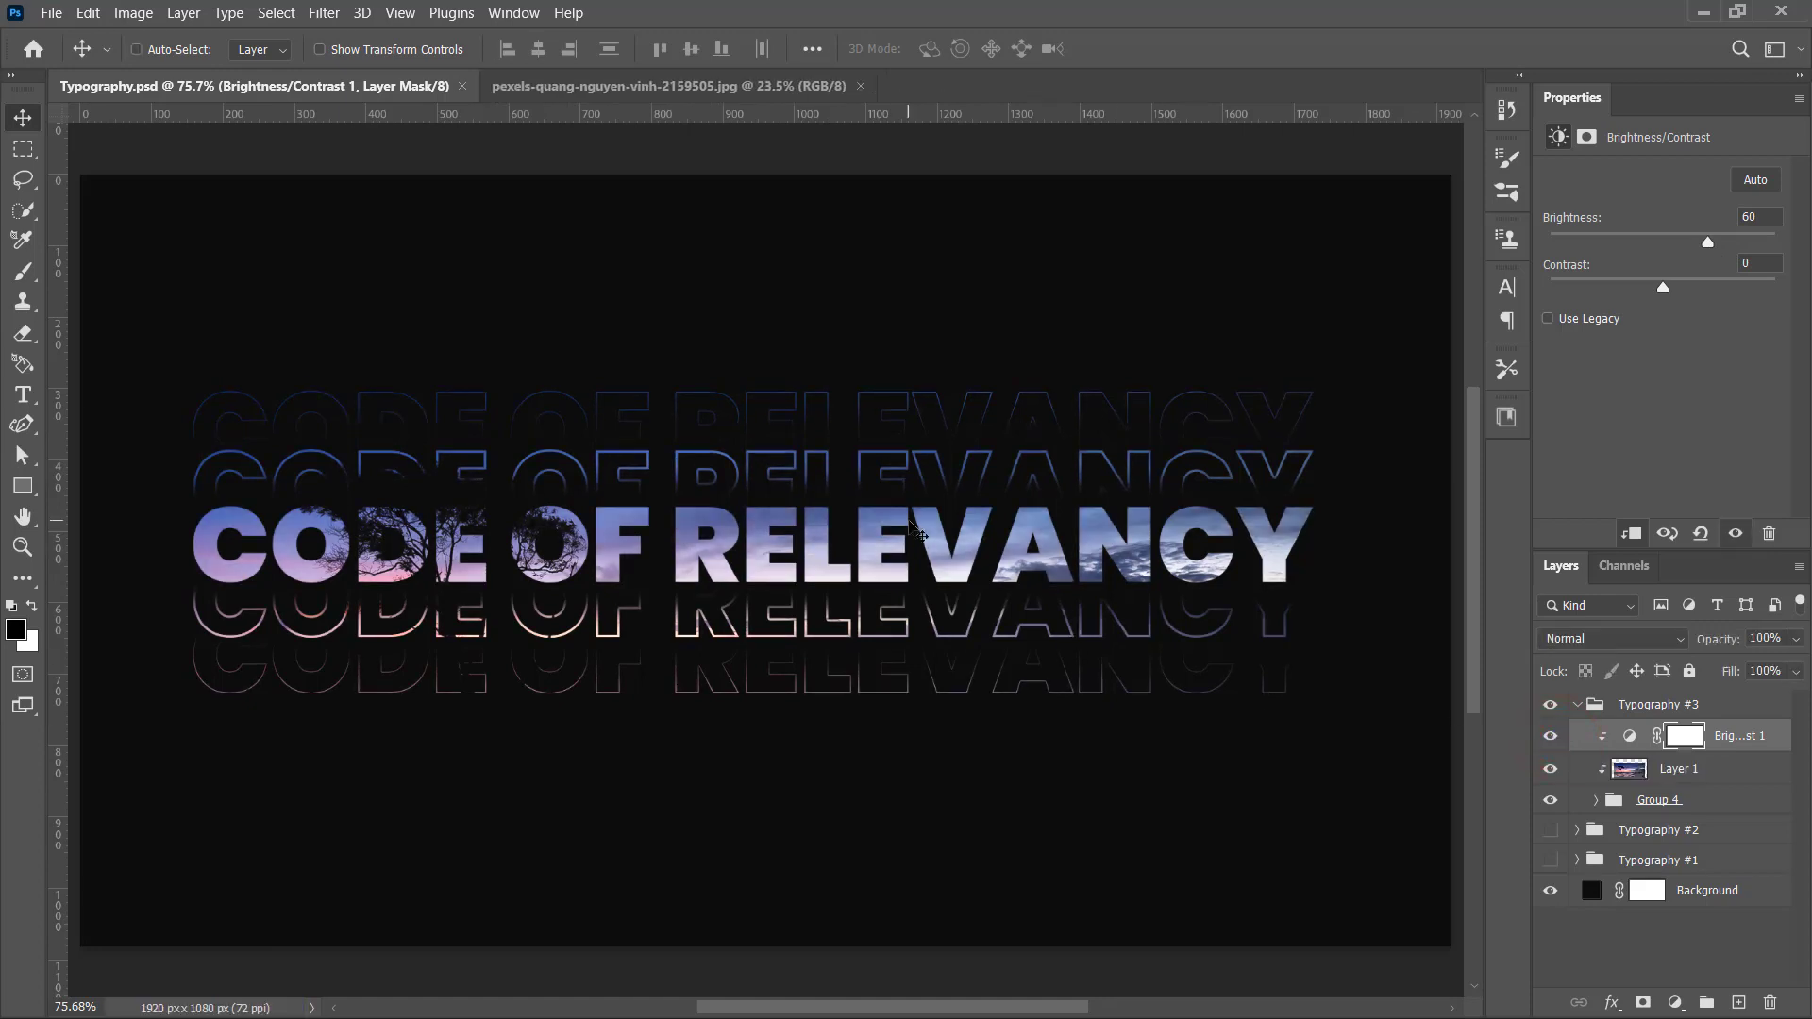
Step: Duplicate the Typography #2 group as Typography #4 and move it to the top
click(1578, 706)
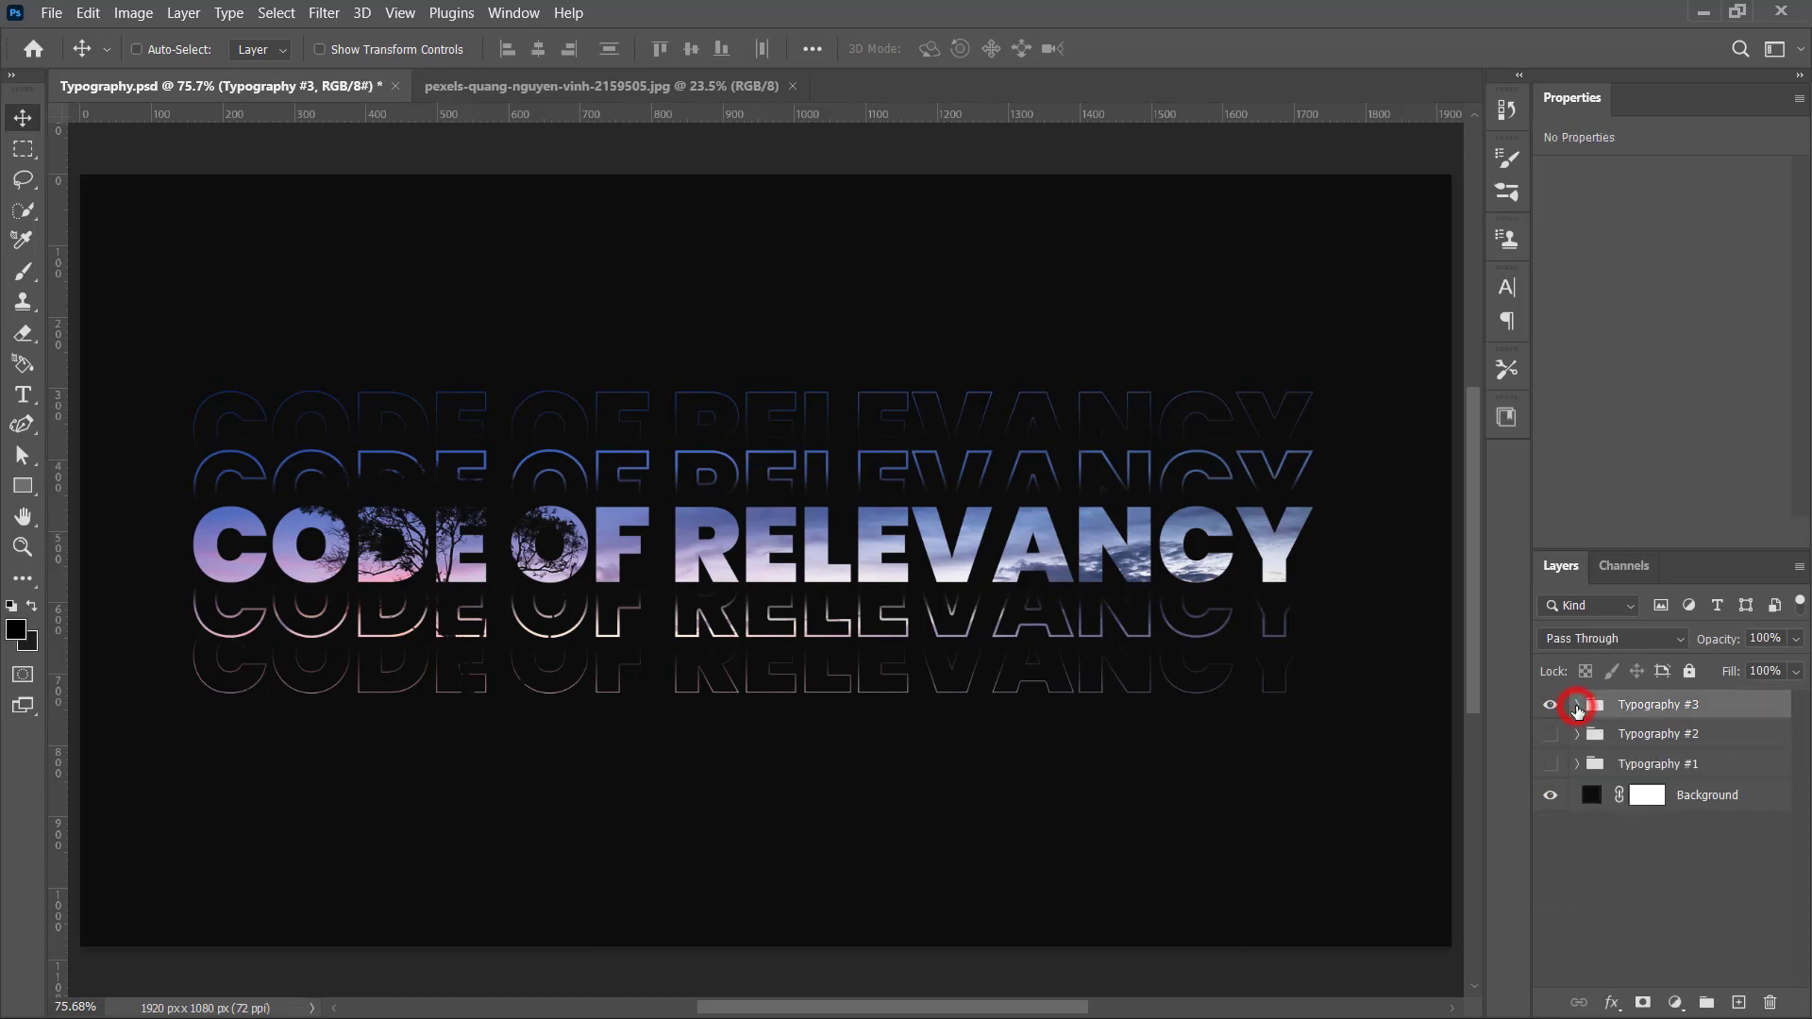
click(1671, 734)
right_click(1663, 734)
click(1506, 156)
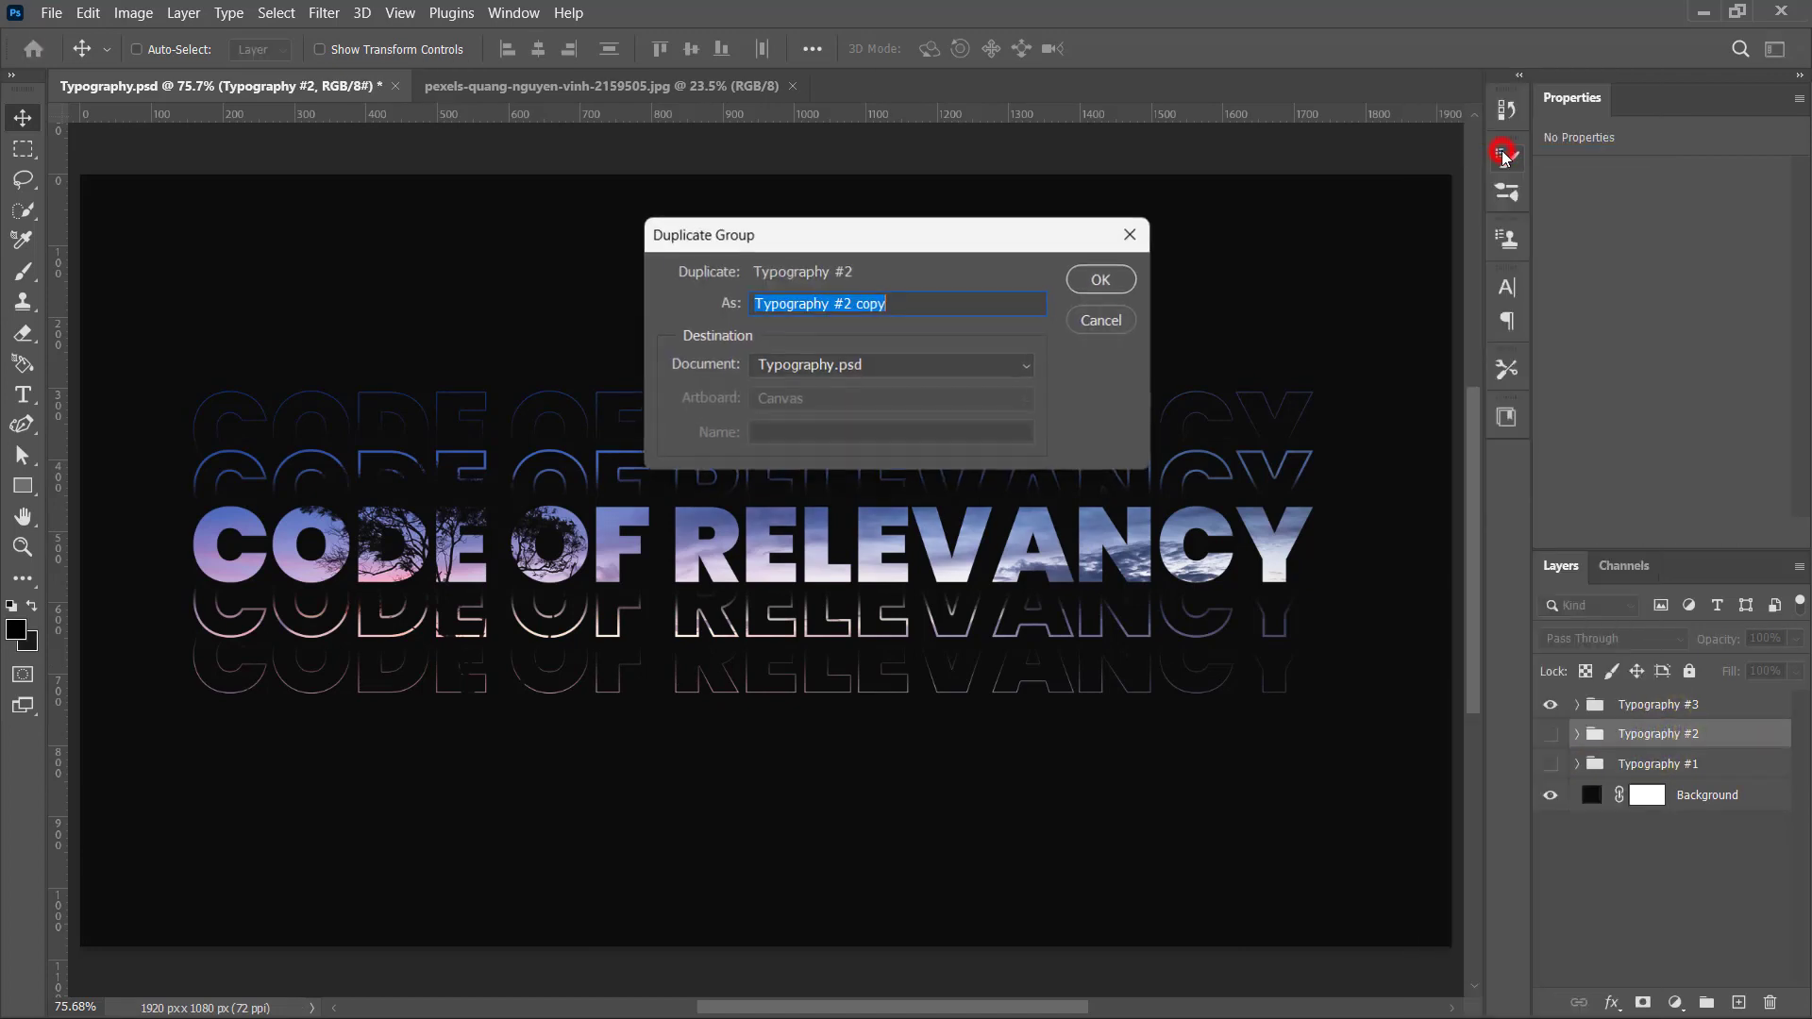
text(4)
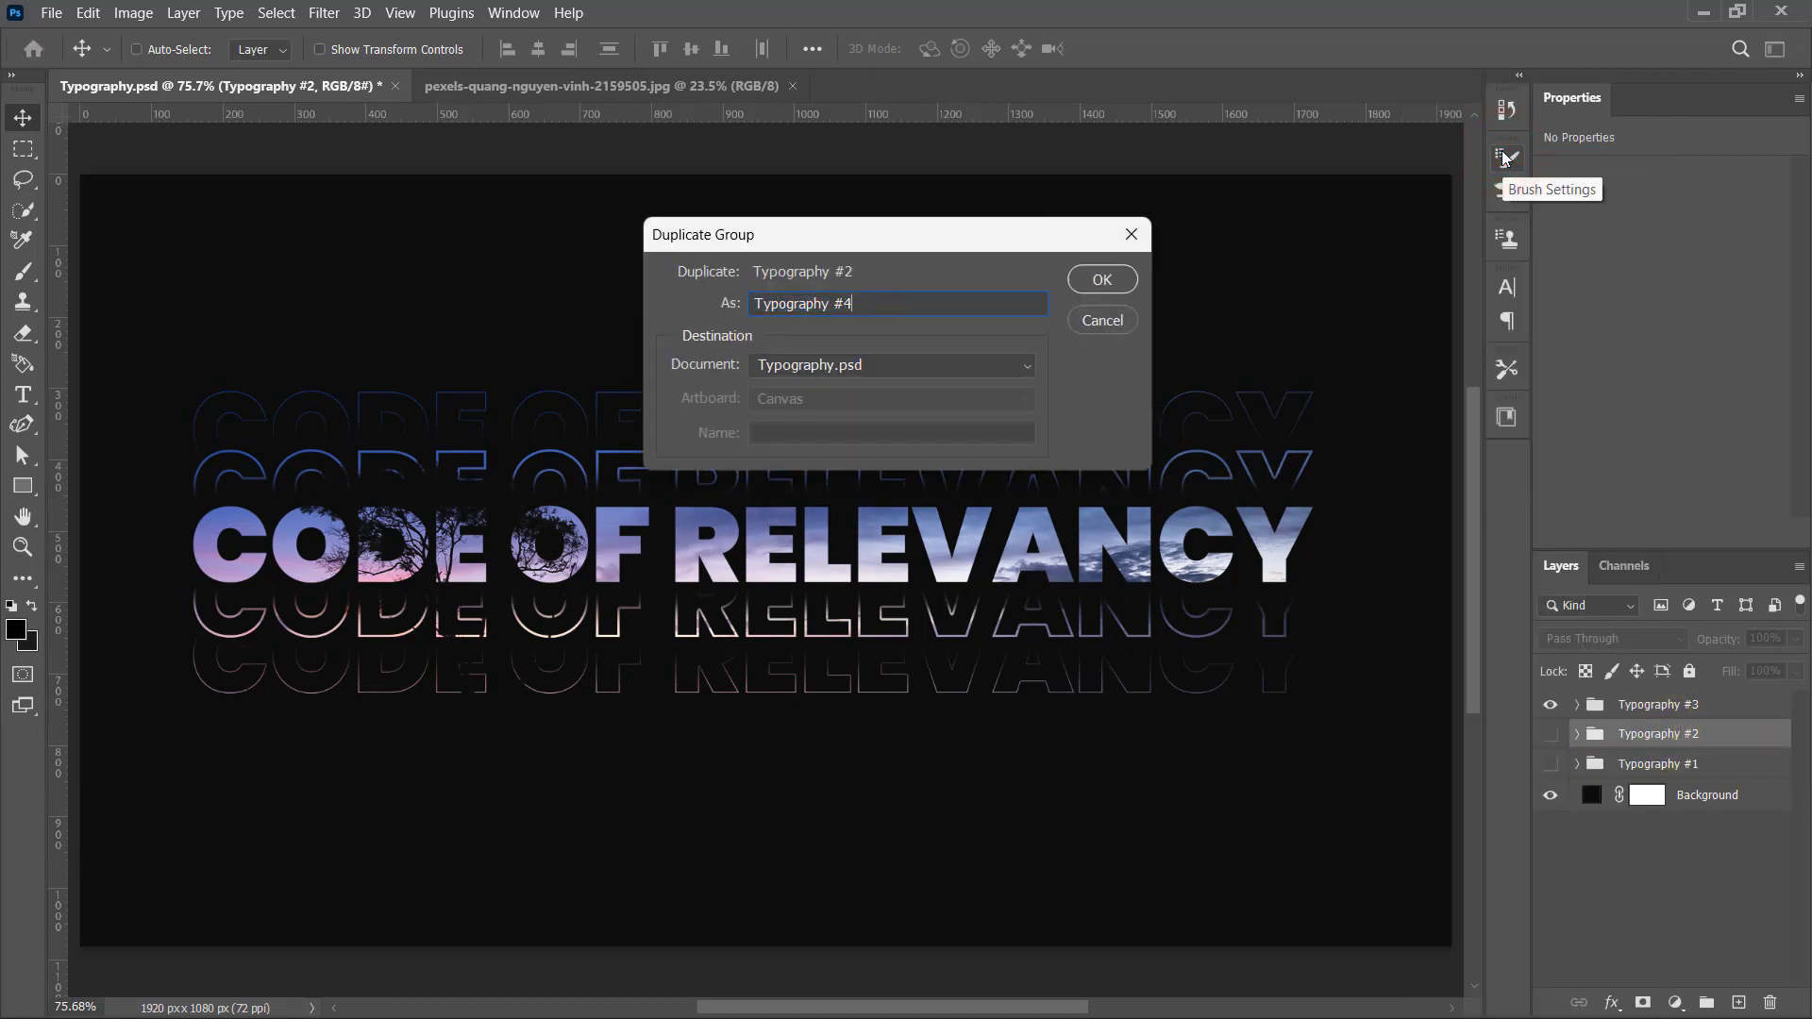
key(Return)
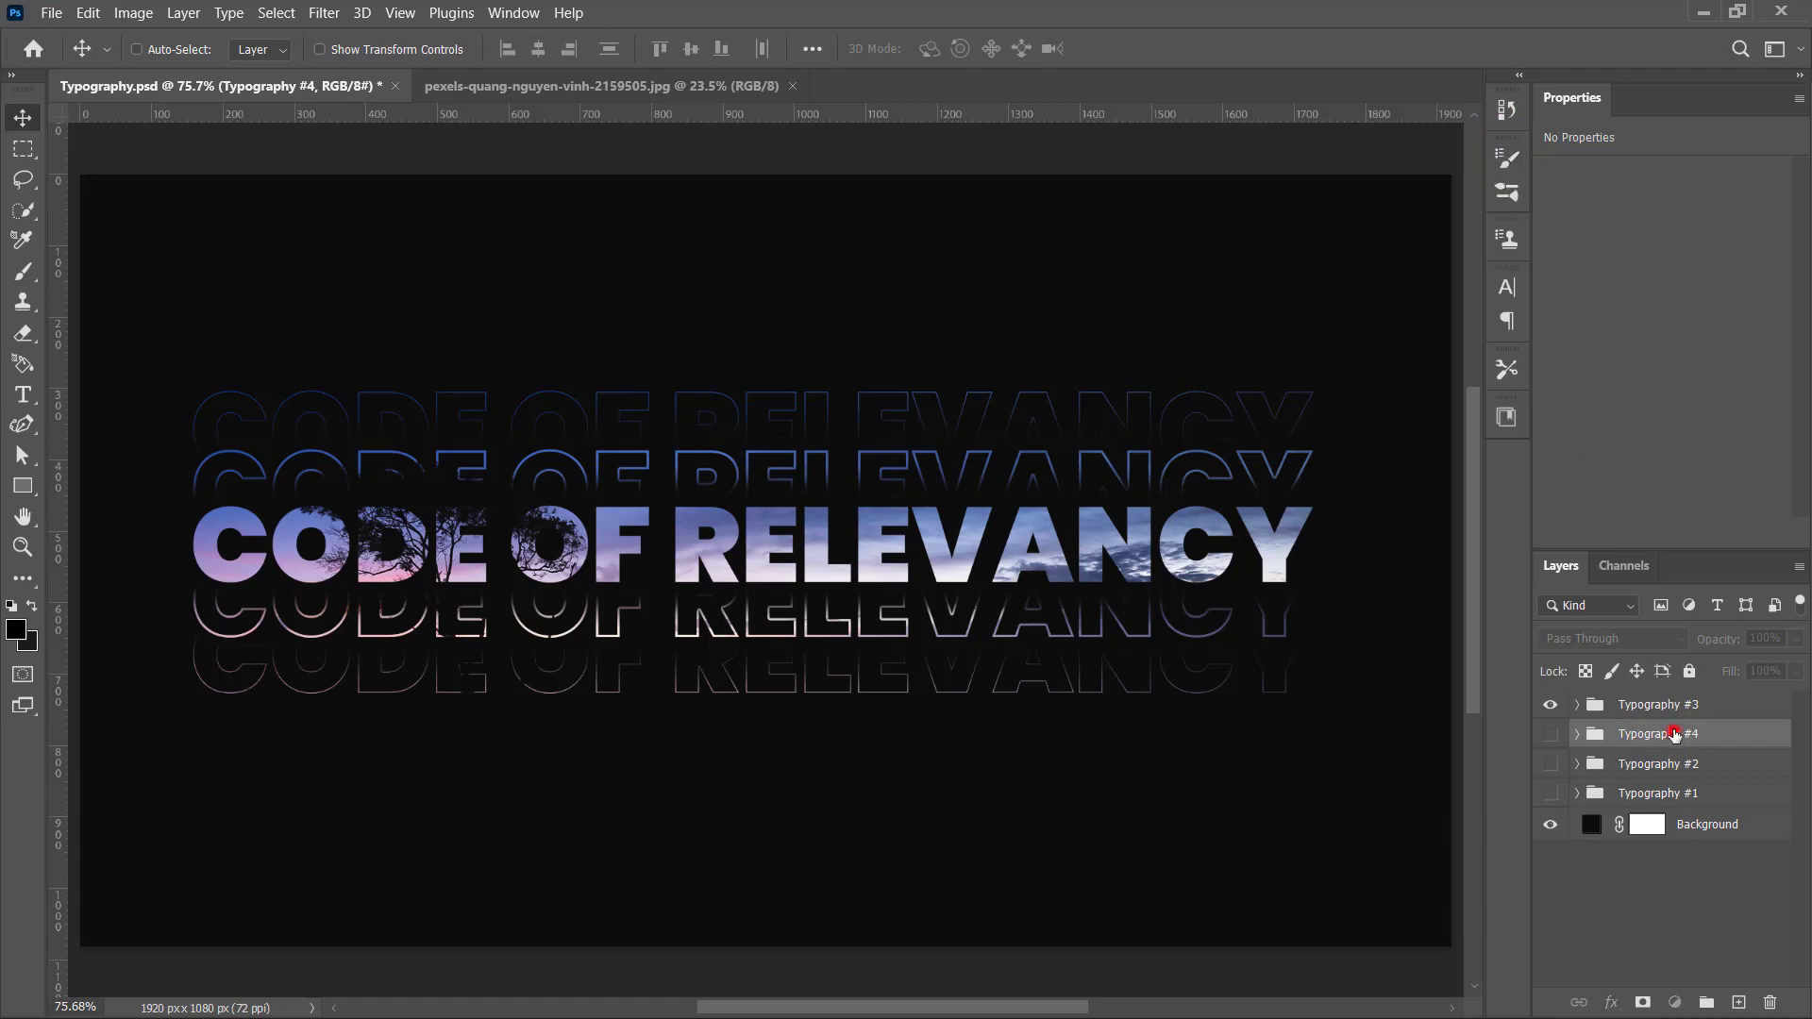
drag(1674, 734, 1671, 698)
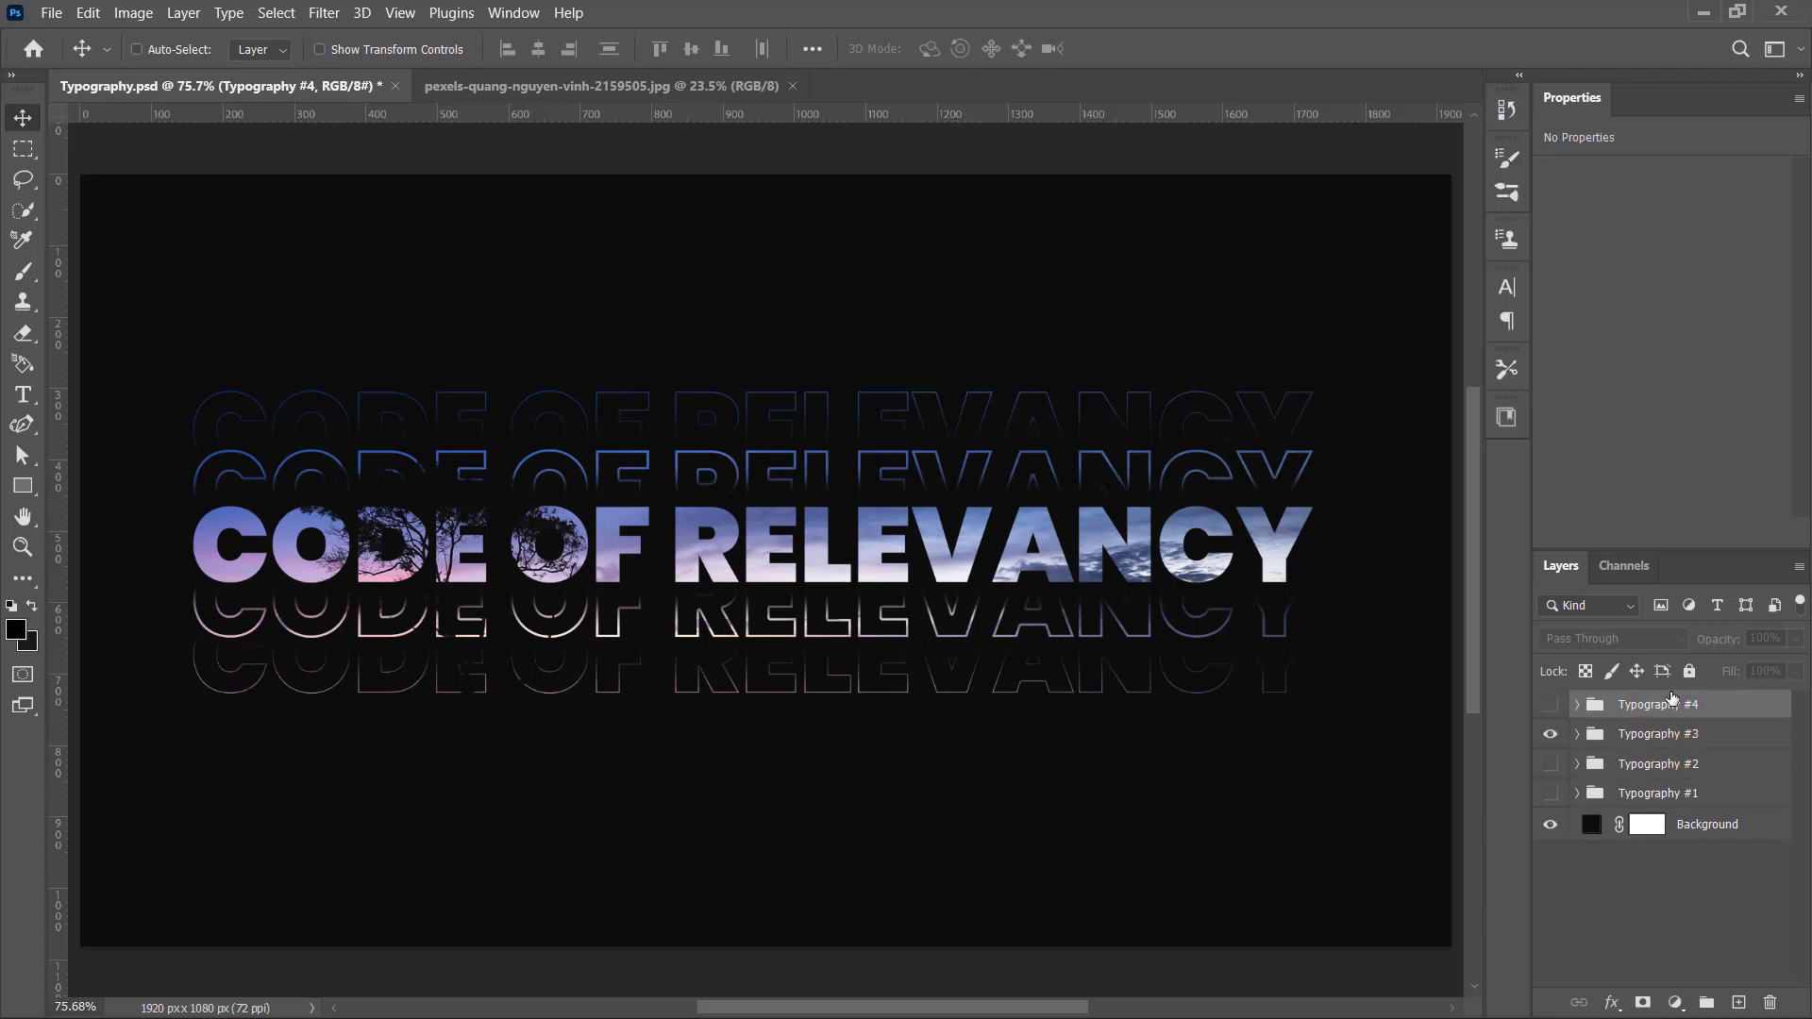
Step: Show Typography #4, hide Typography #3, and retype the white BEAST headline as VANARASTRA
click(1550, 734)
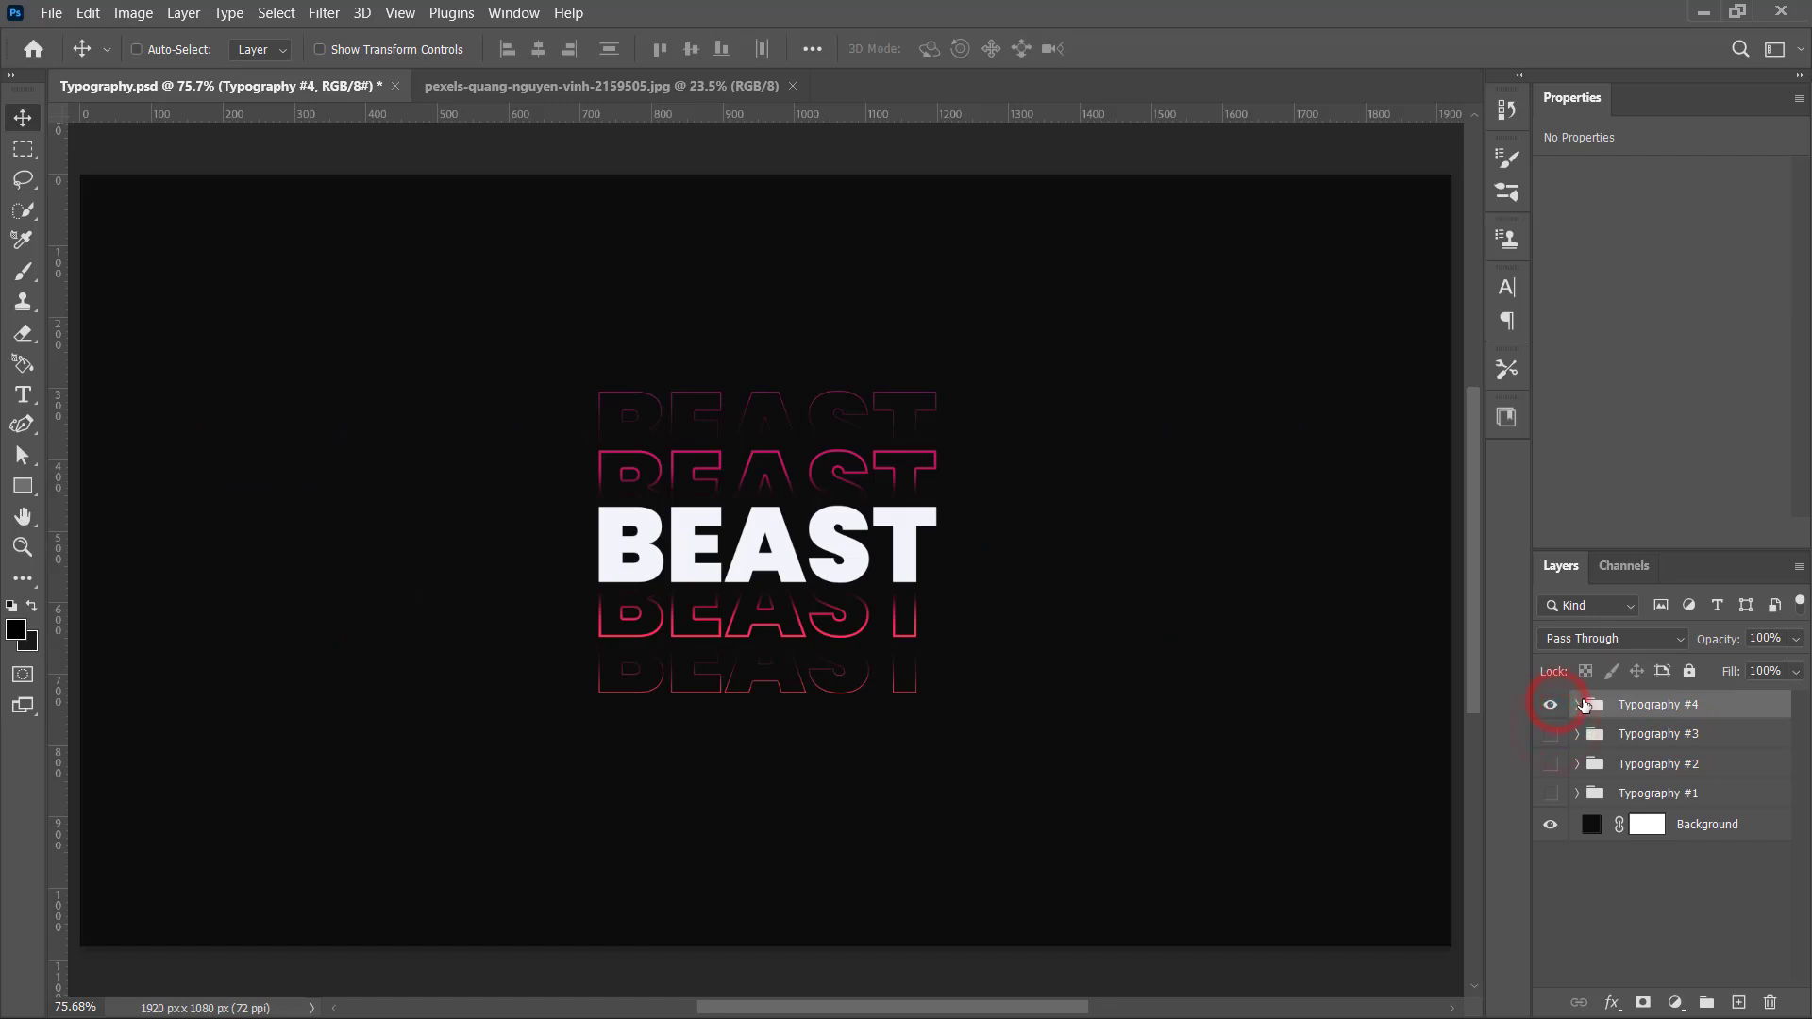
click(1580, 704)
double_click(1614, 736)
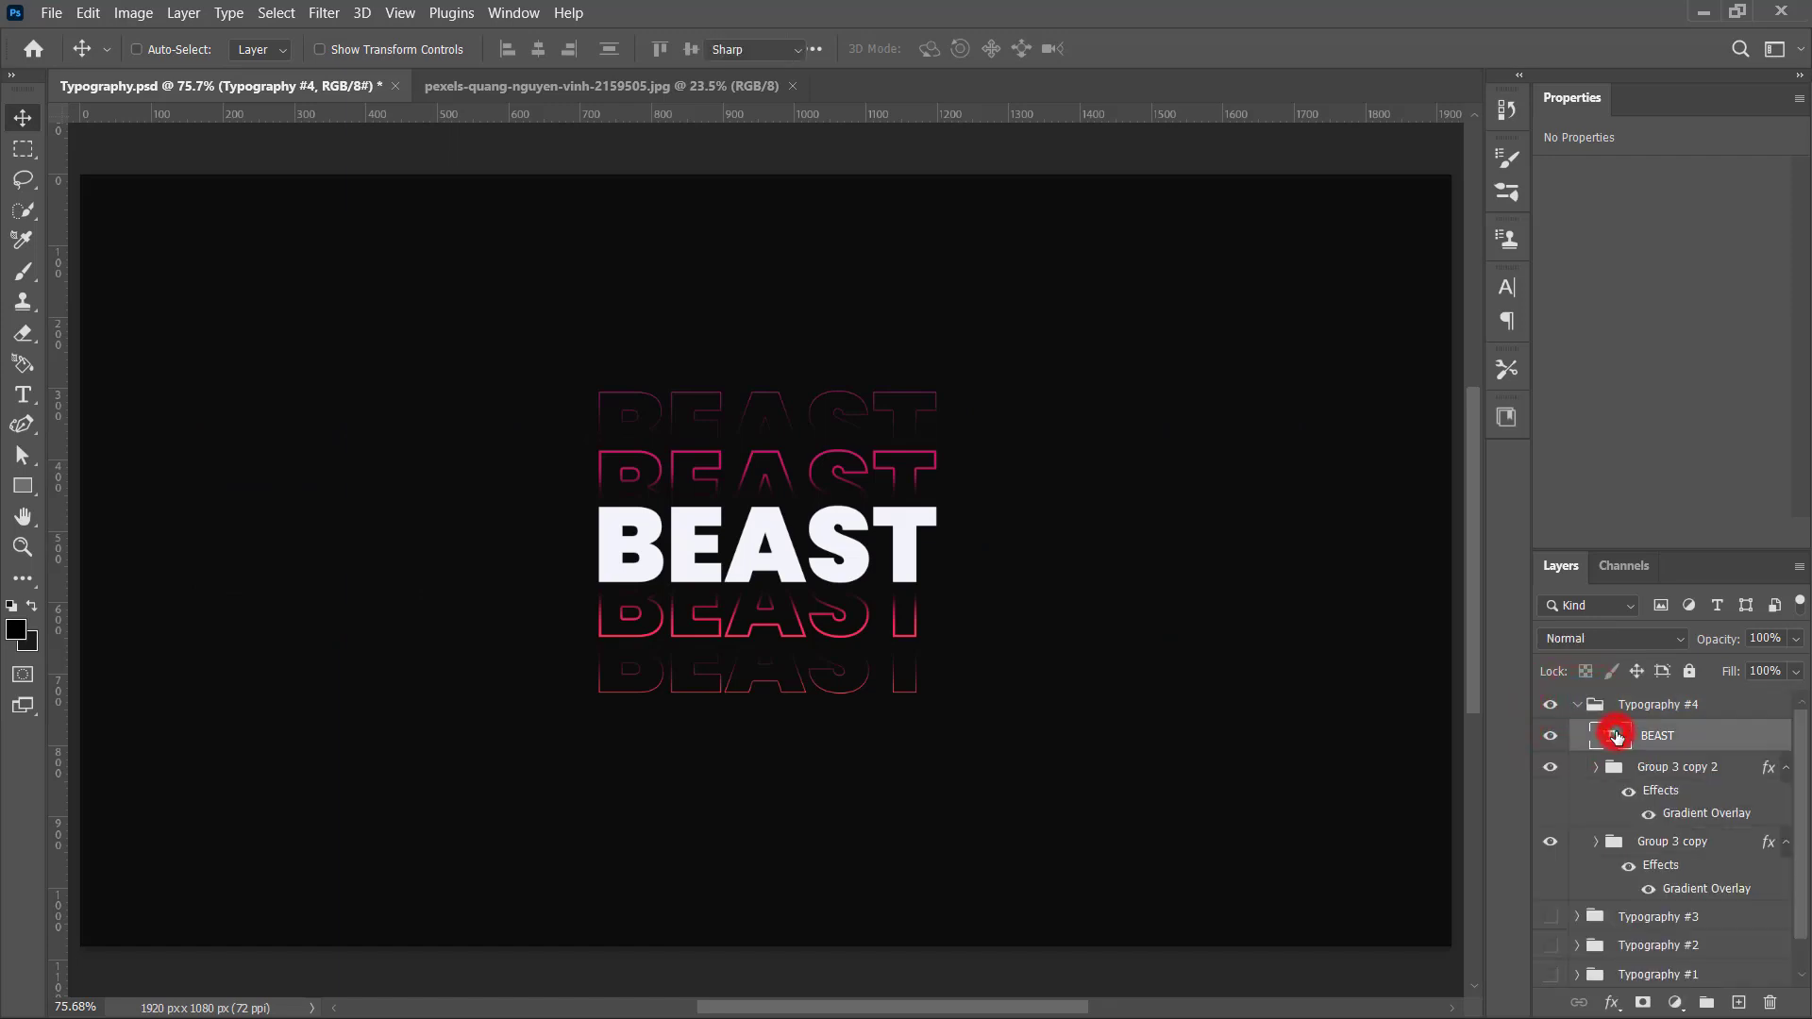
text(VANAR)
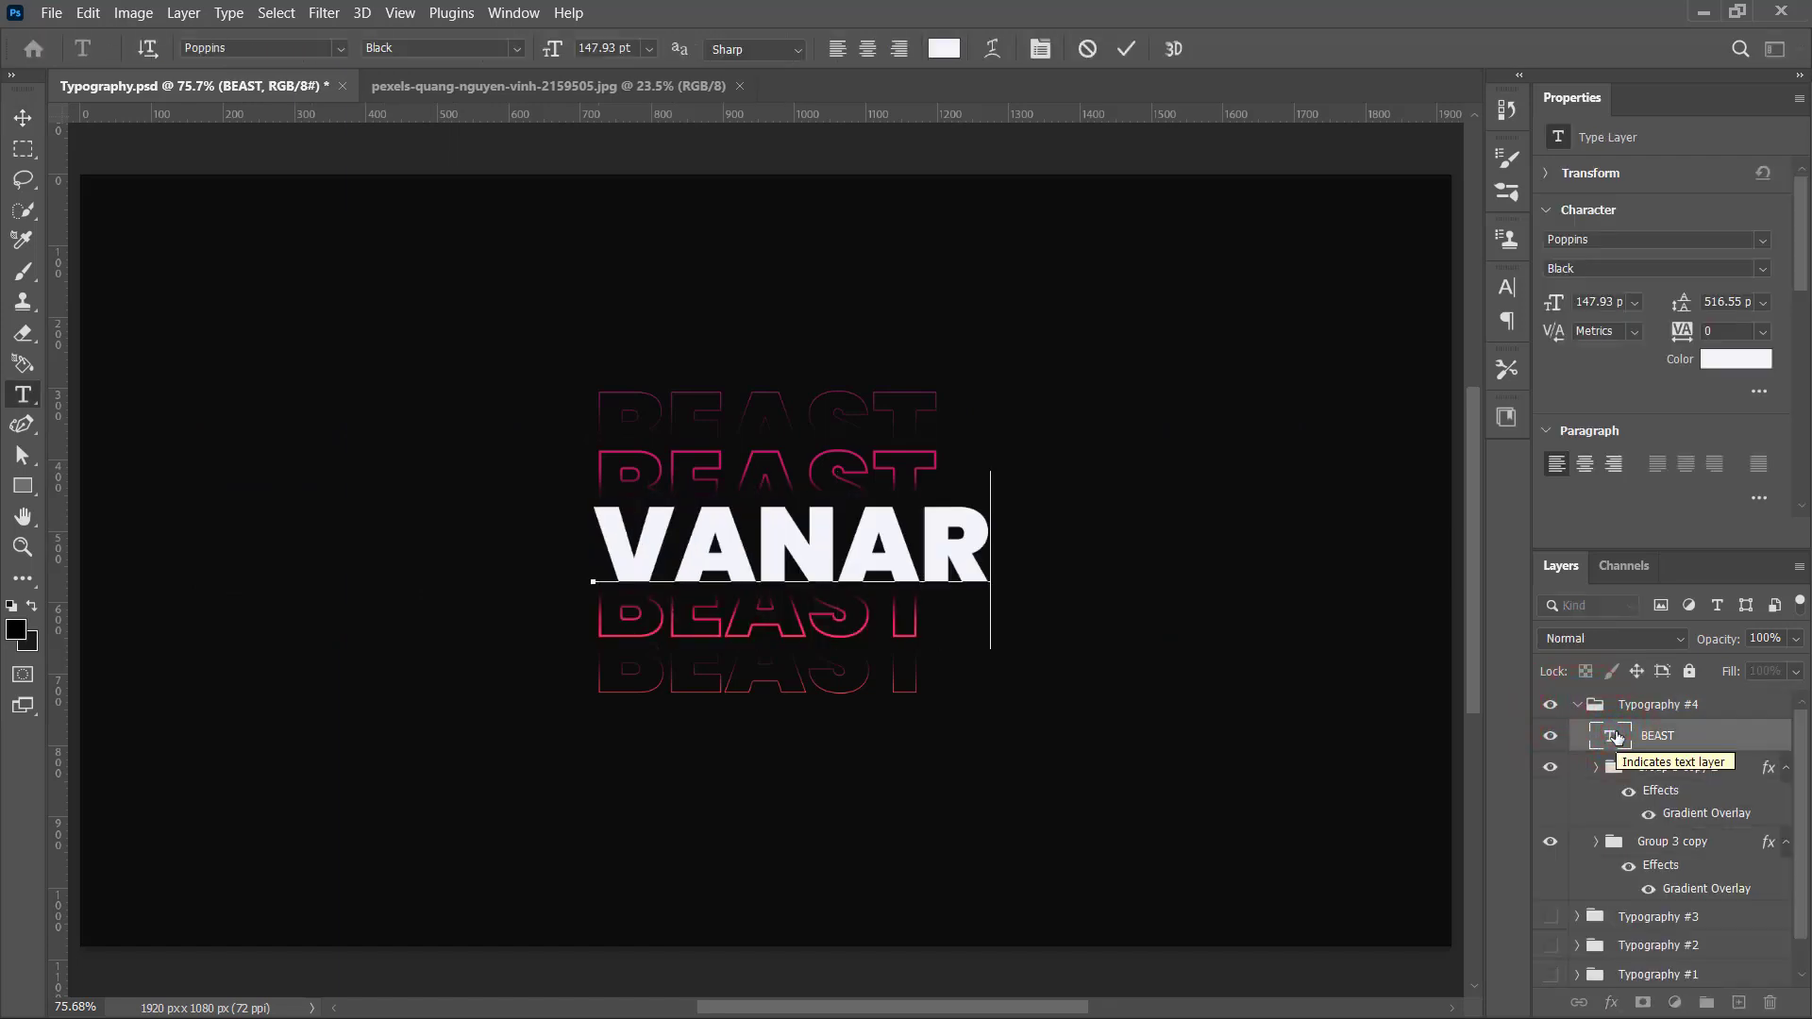
text(ASTRA)
key(ctrl+a)
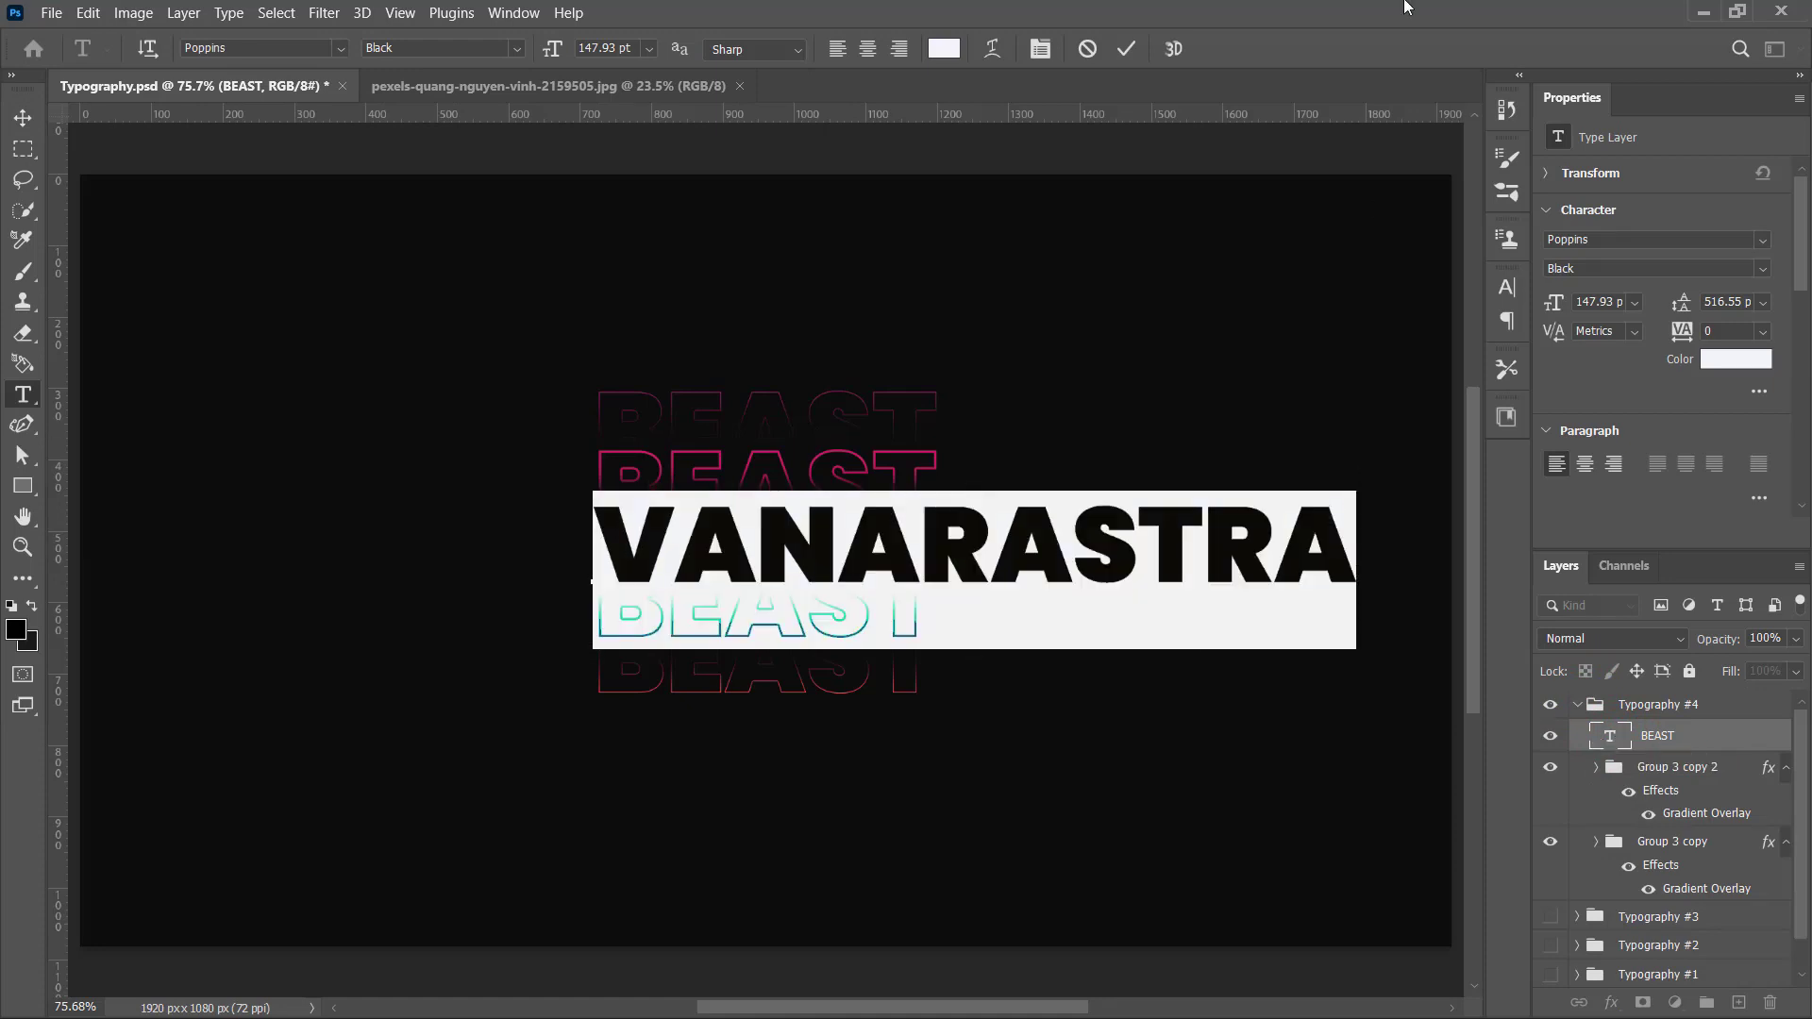
click(1126, 49)
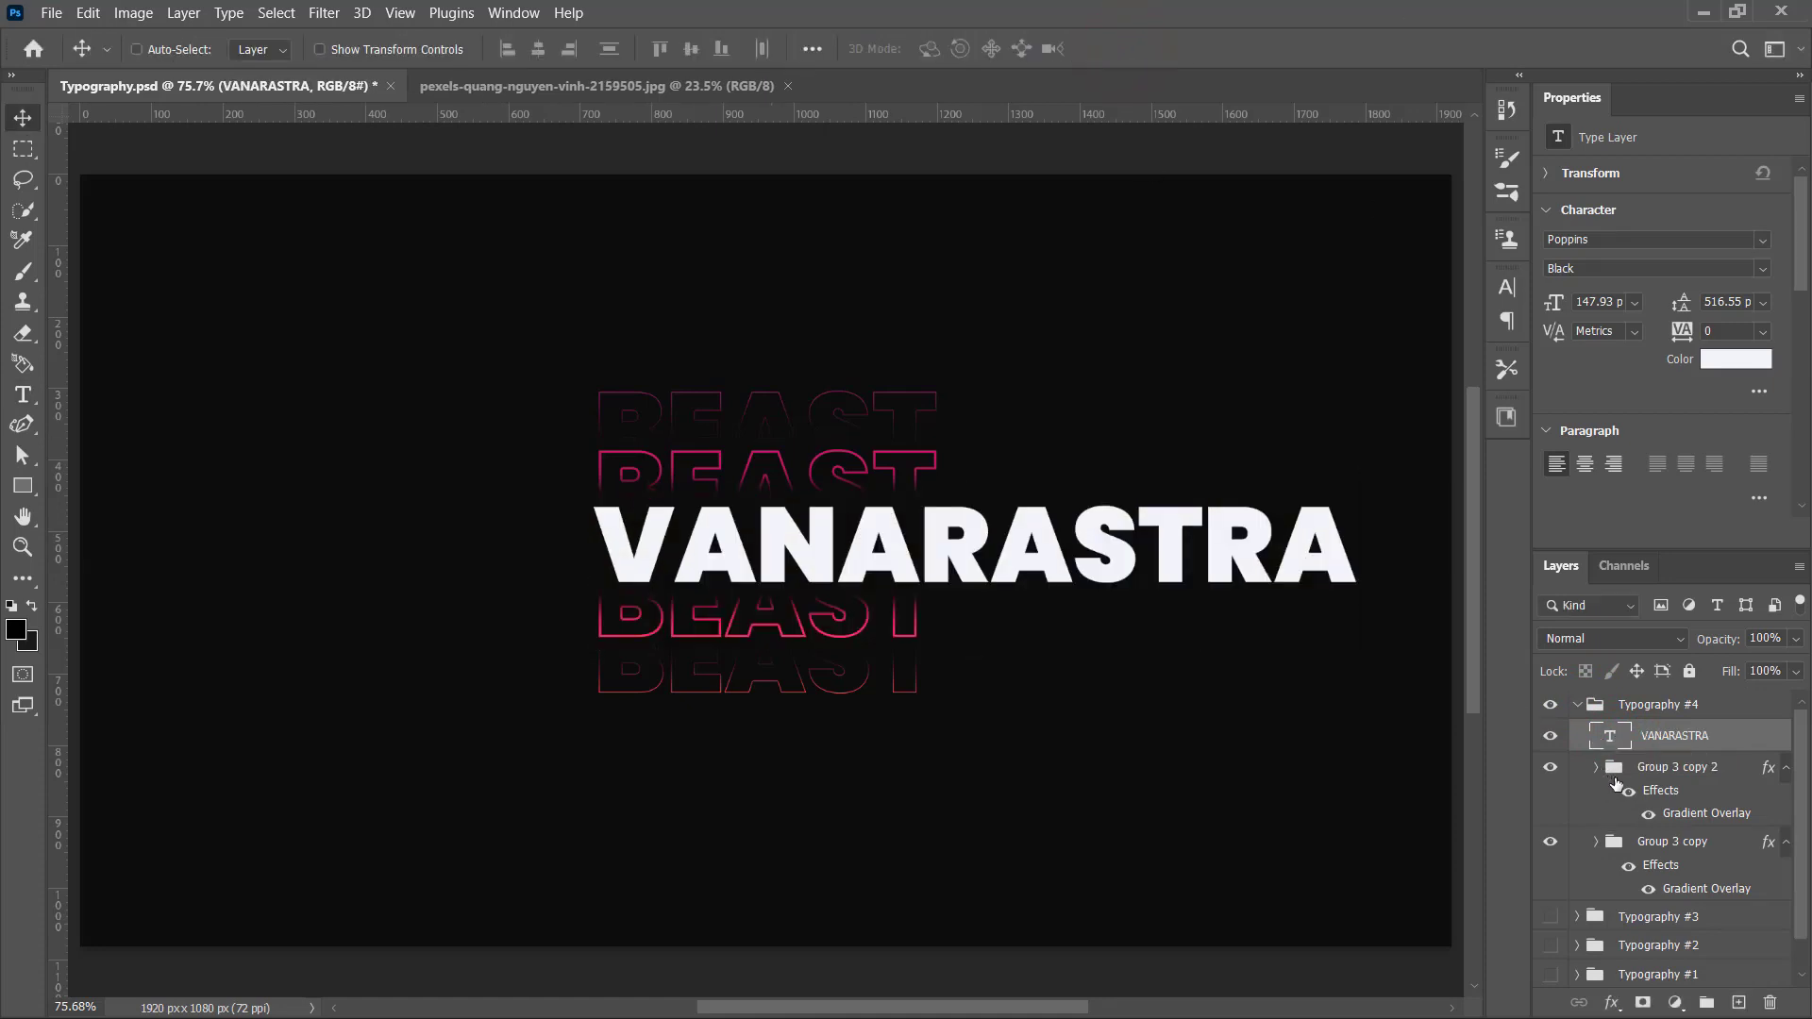
Step: Delete the Group 3 copy 2 outline group with its contents
click(1657, 766)
click(1771, 1002)
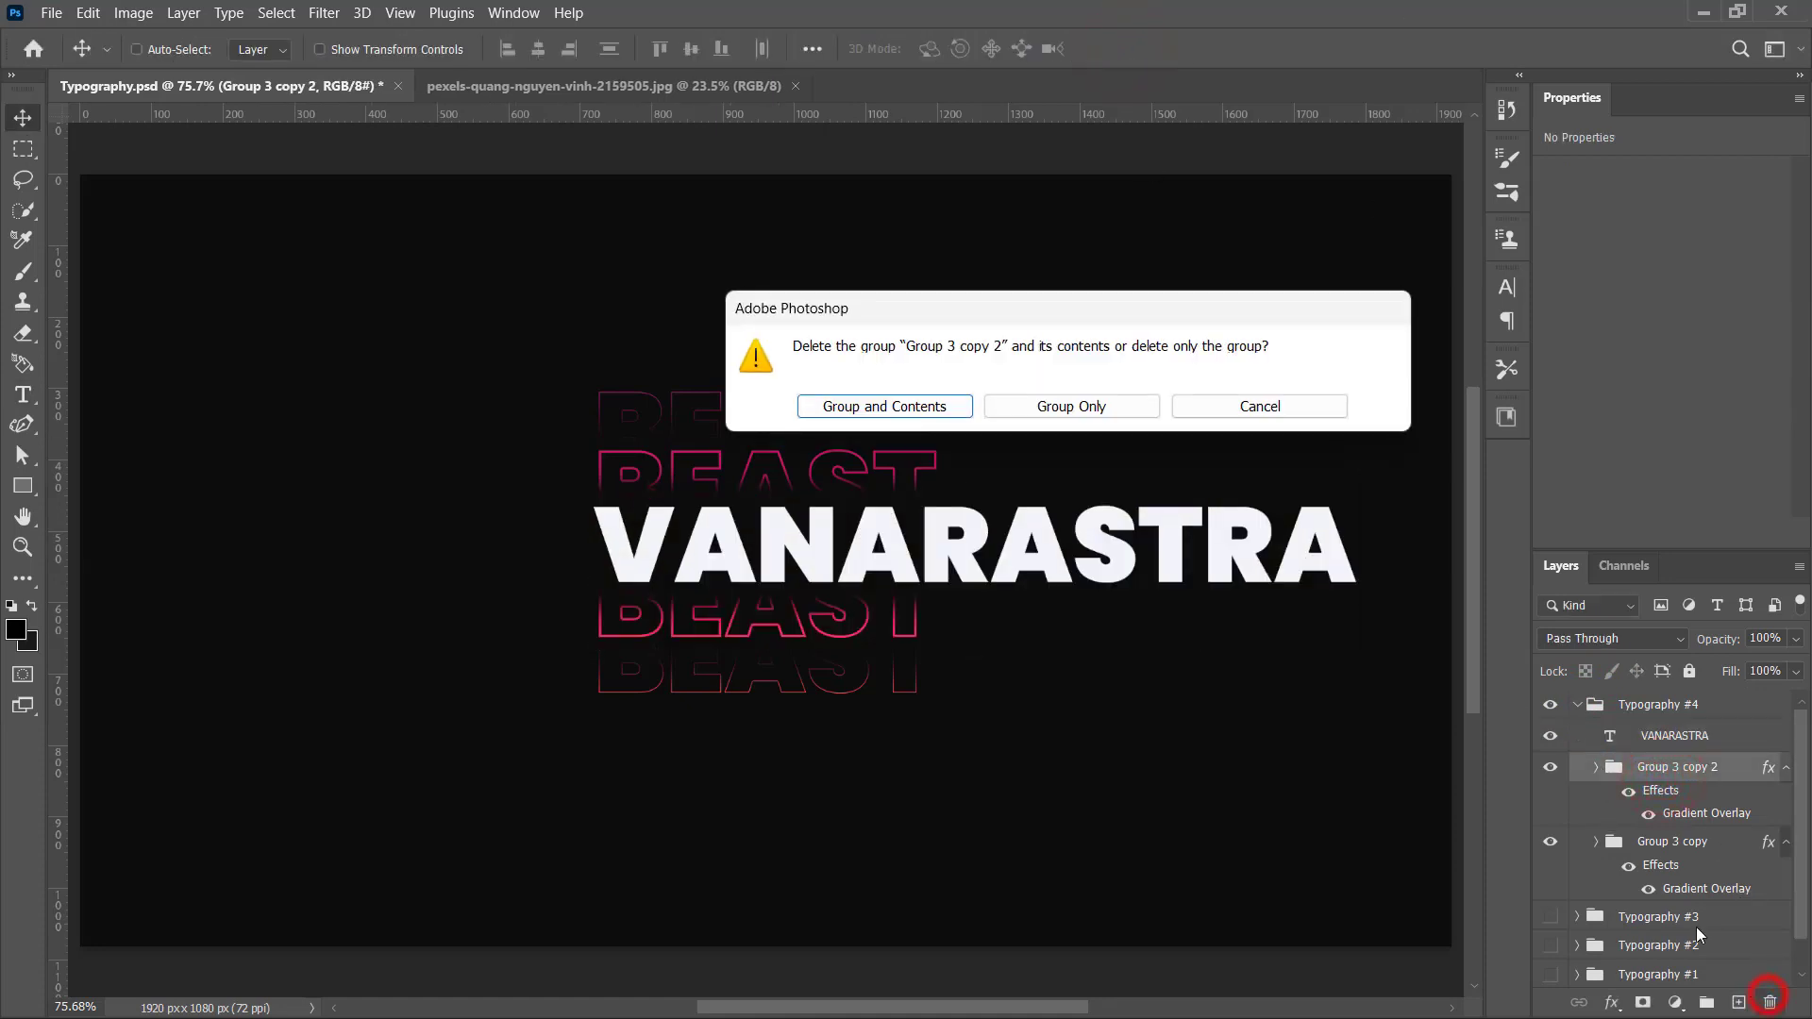
click(876, 408)
Step: Retype both BEAST outline layers in Group 2 as VANARASTRA
click(1596, 766)
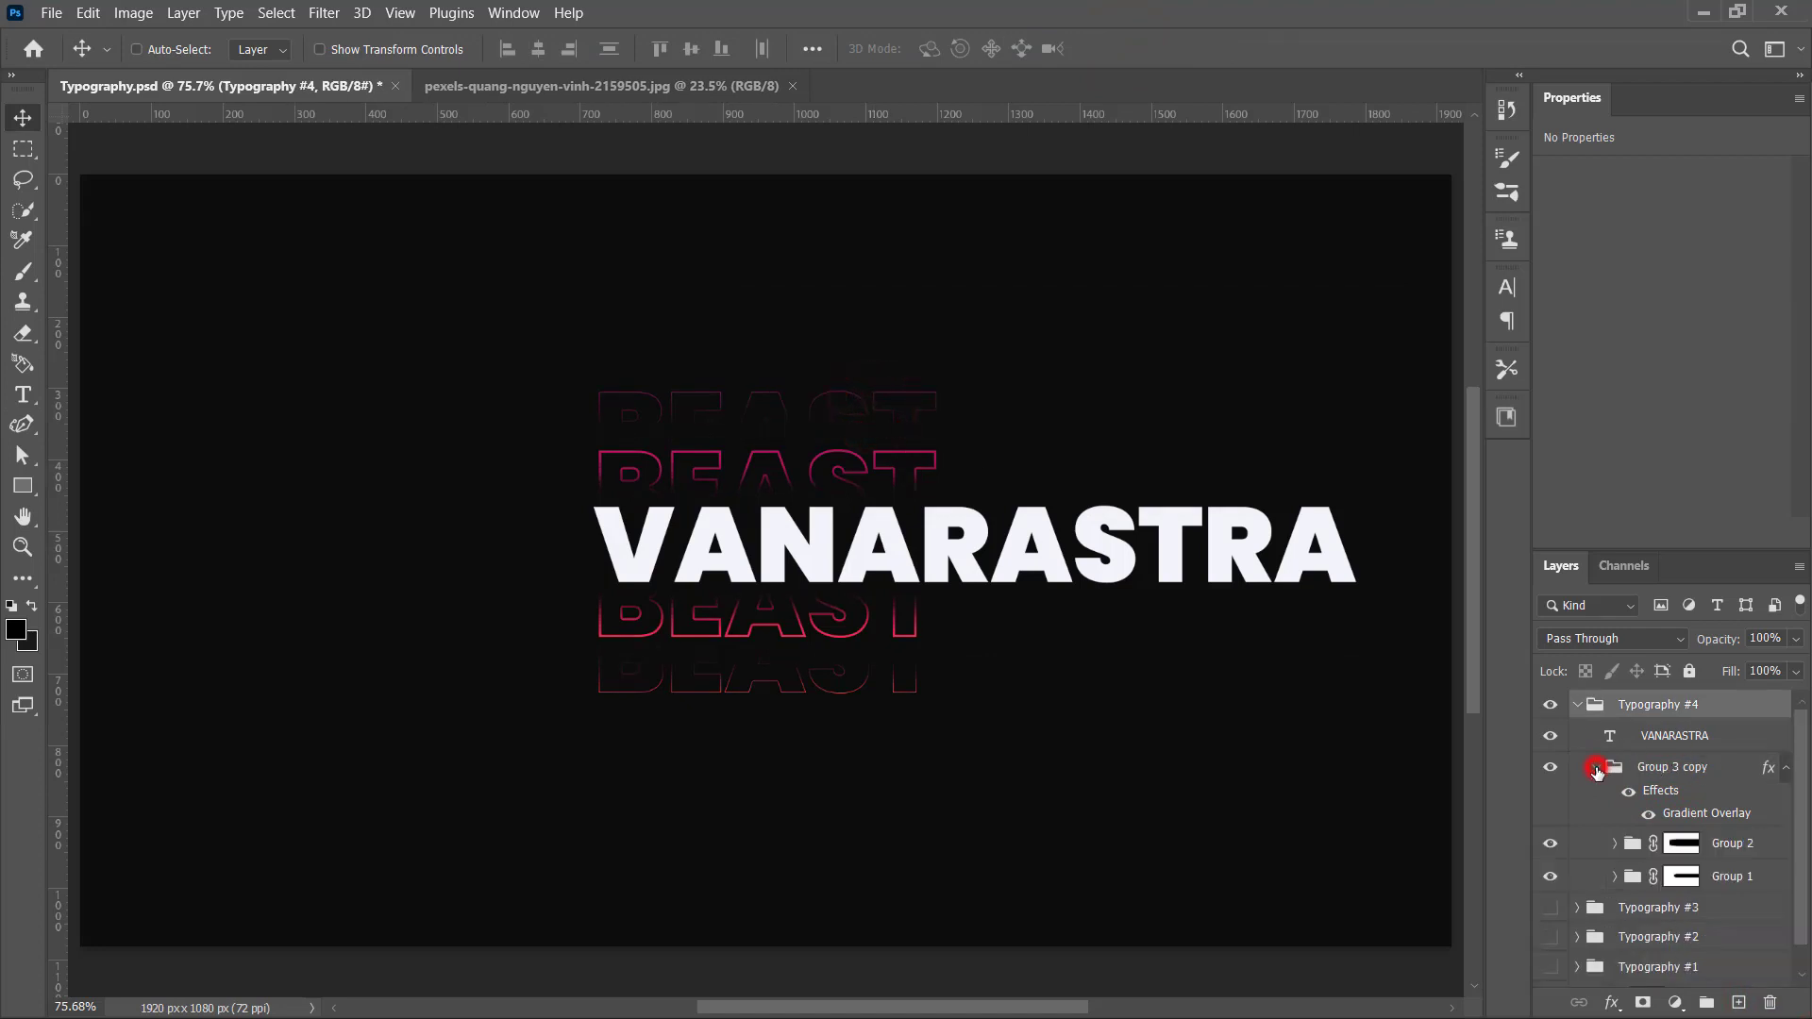
click(1615, 844)
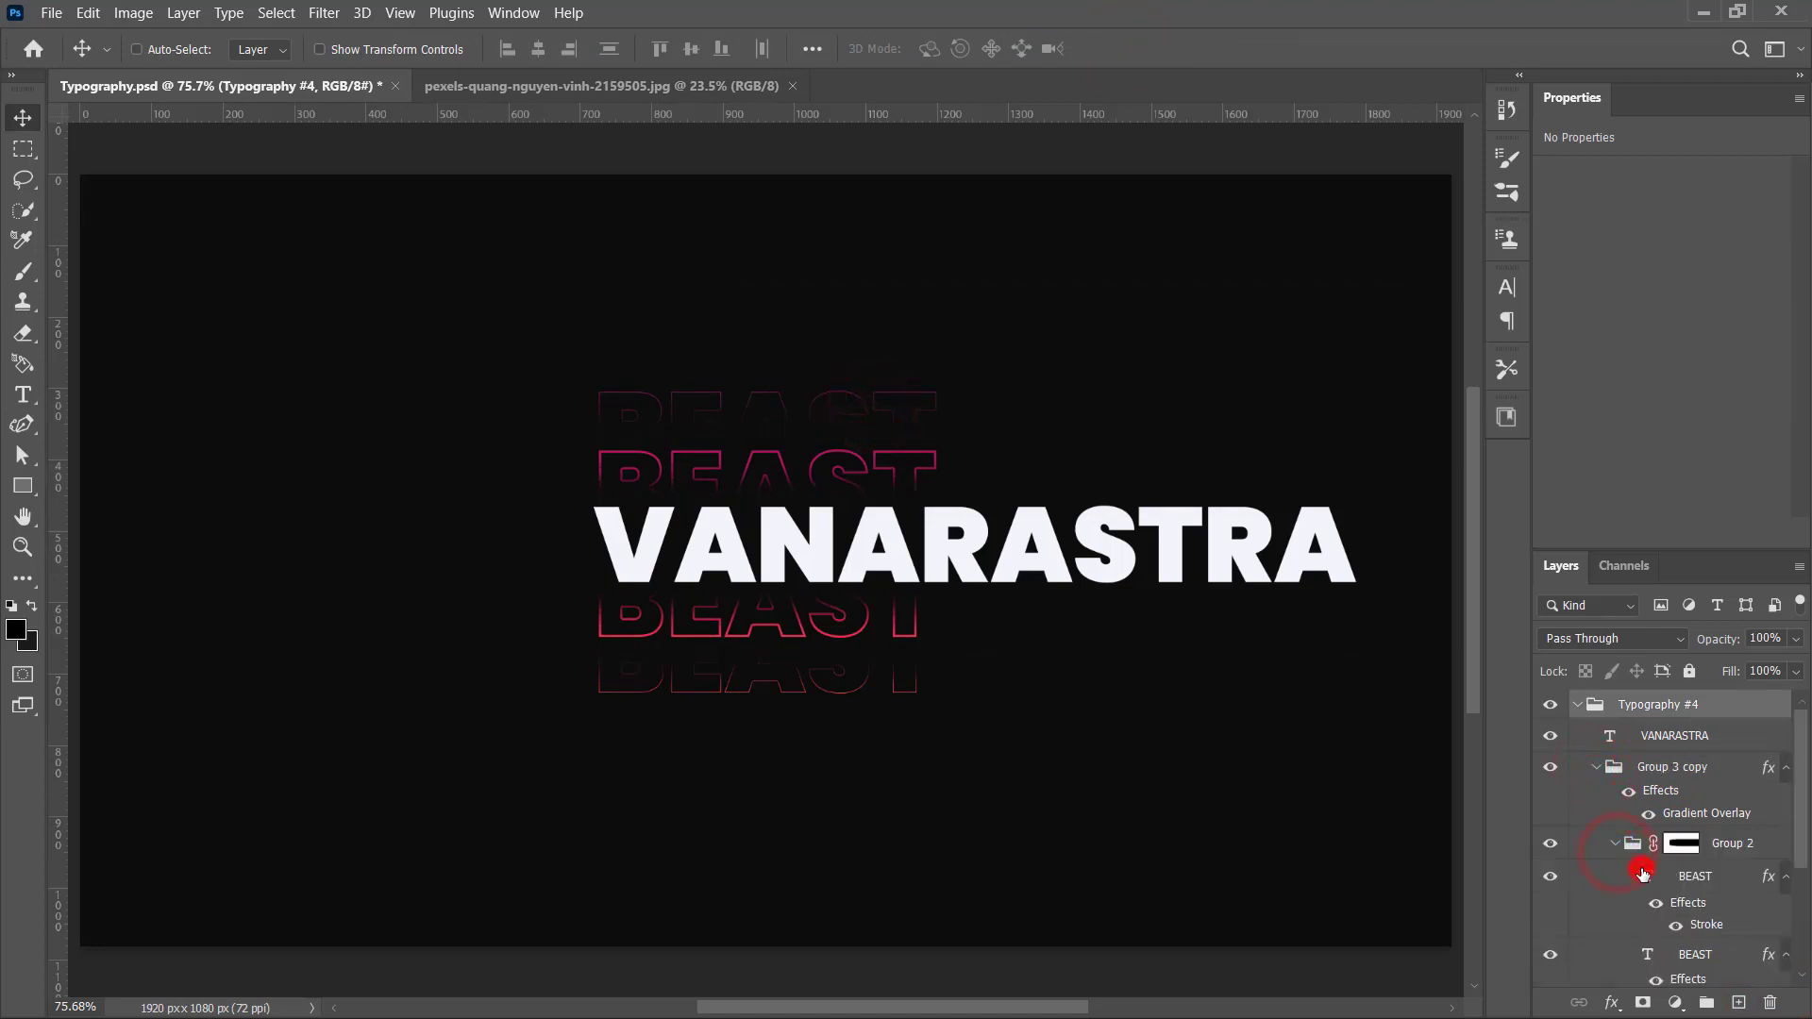
double_click(1642, 874)
text(VANARASTRA)
click(1136, 49)
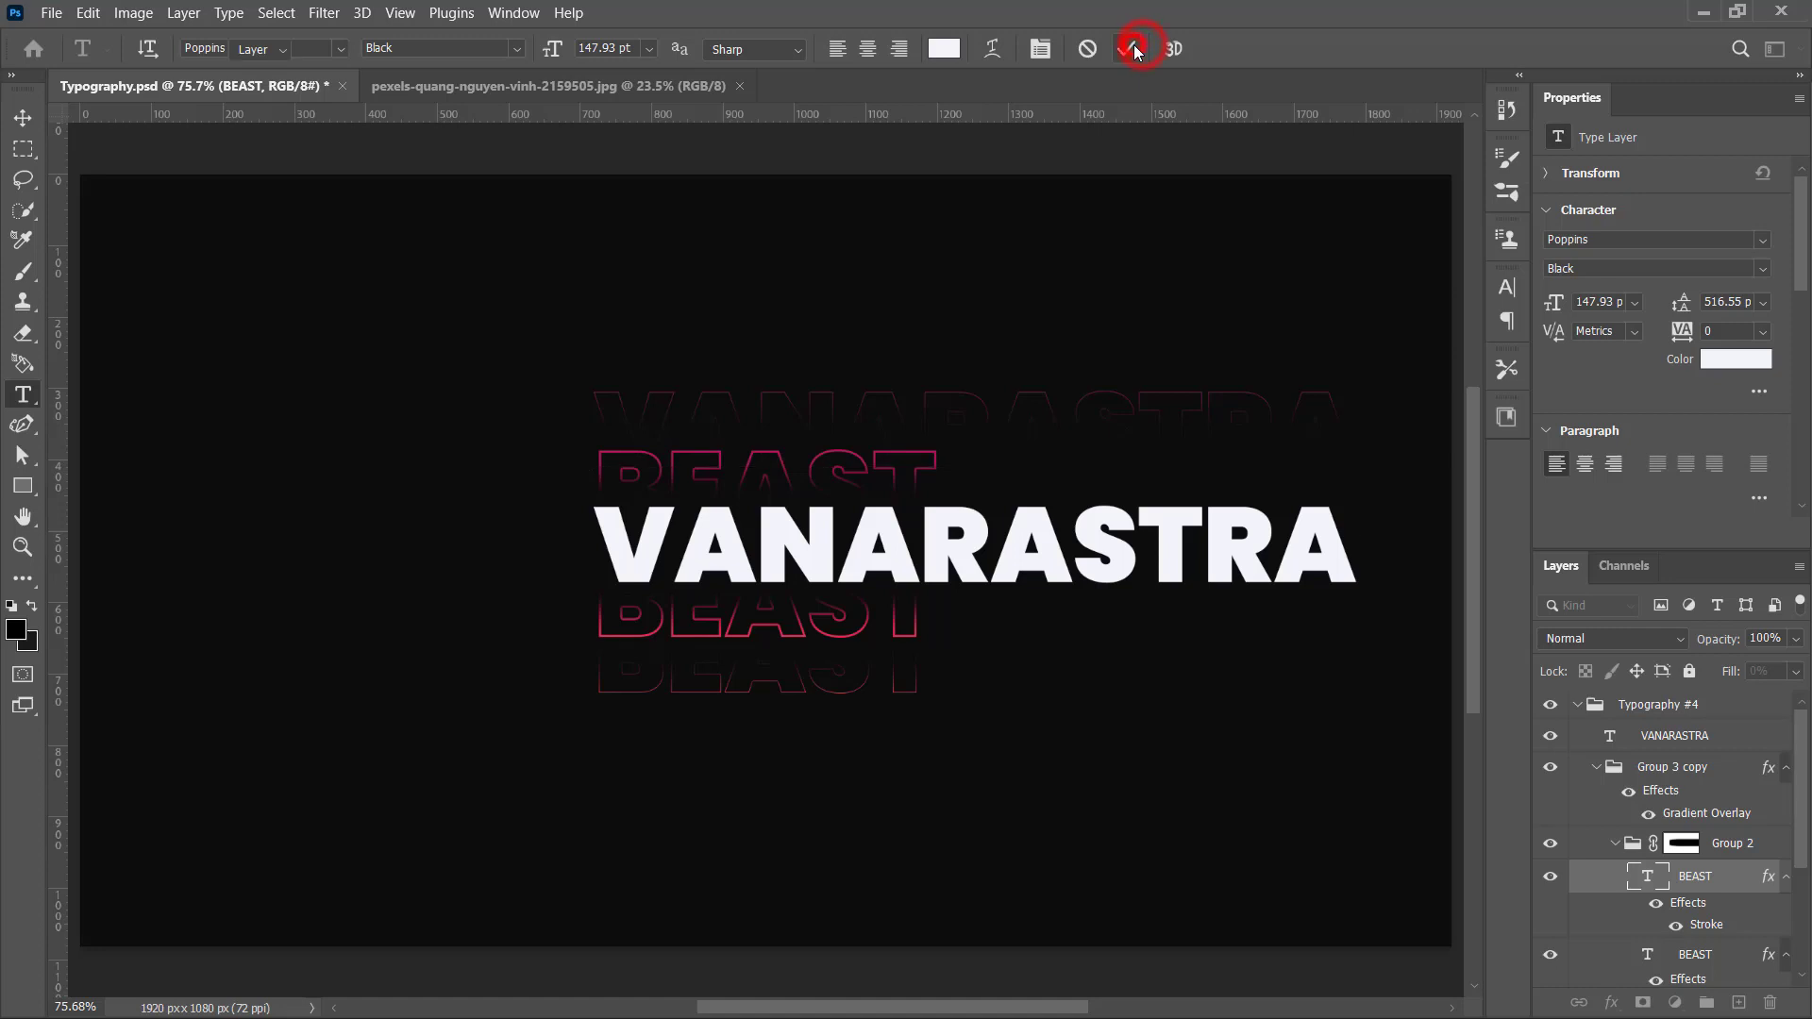
key(v)
double_click(1647, 963)
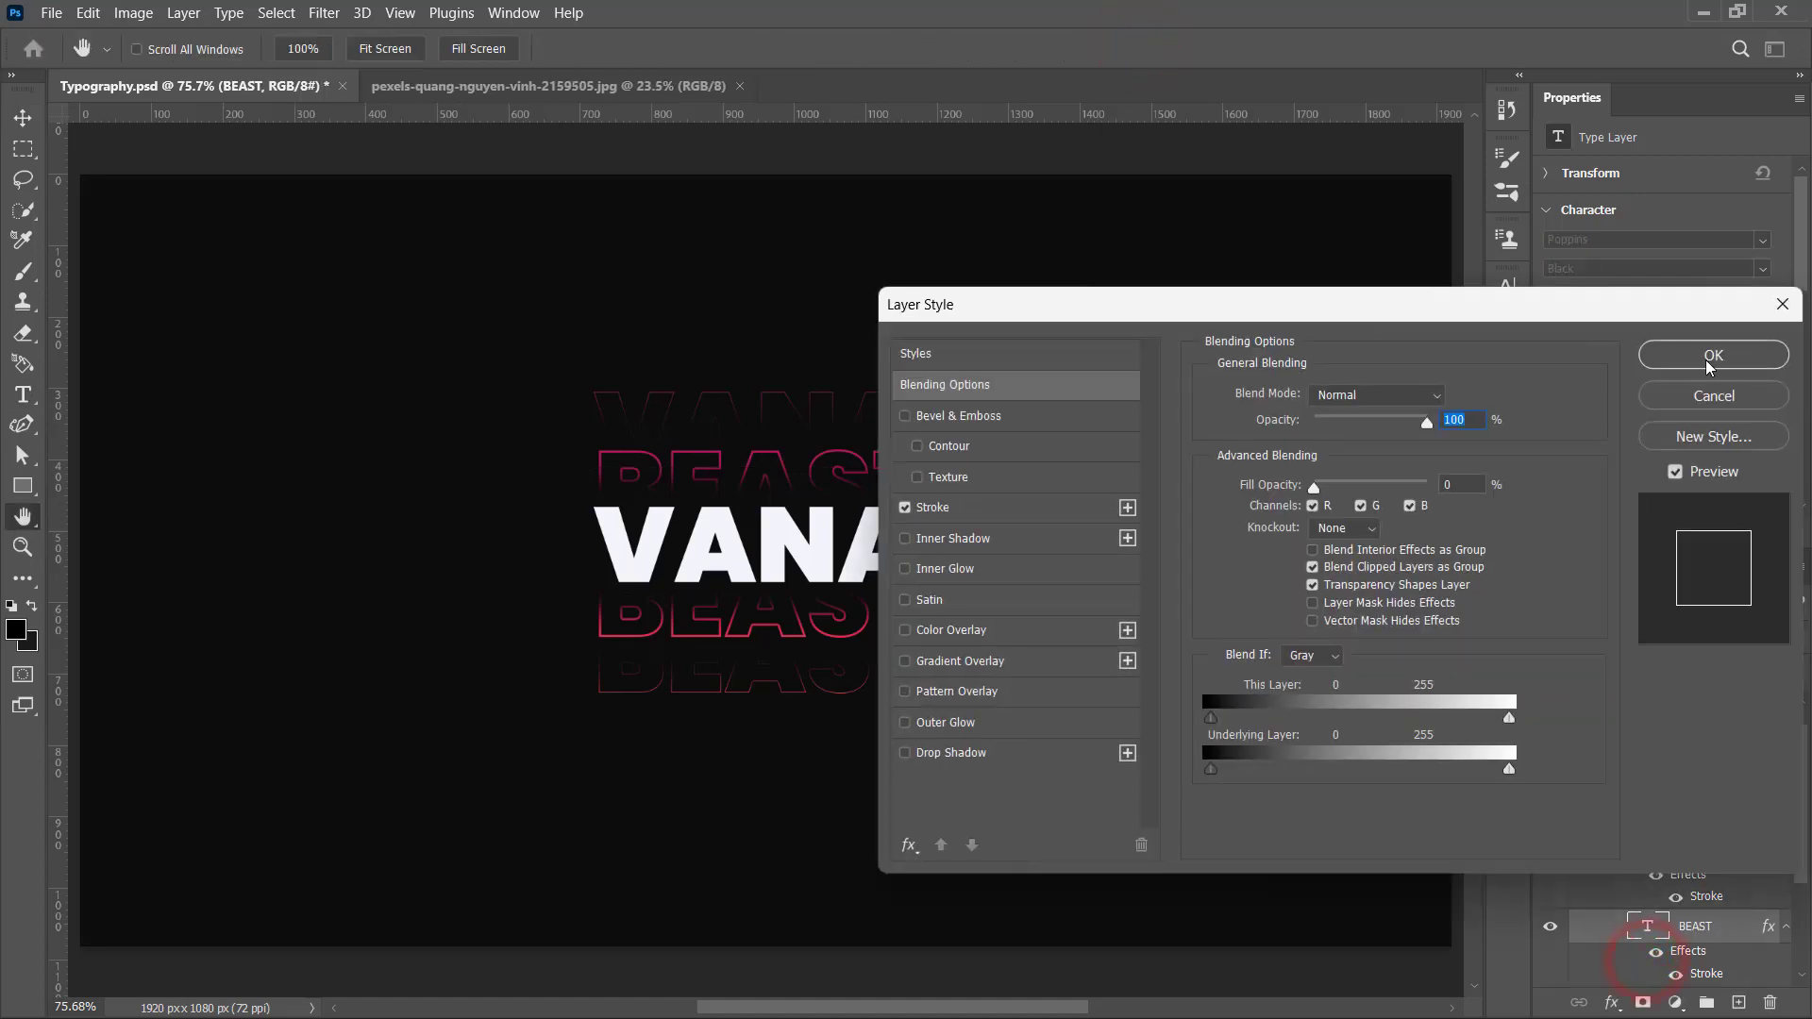
click(1711, 389)
double_click(1646, 926)
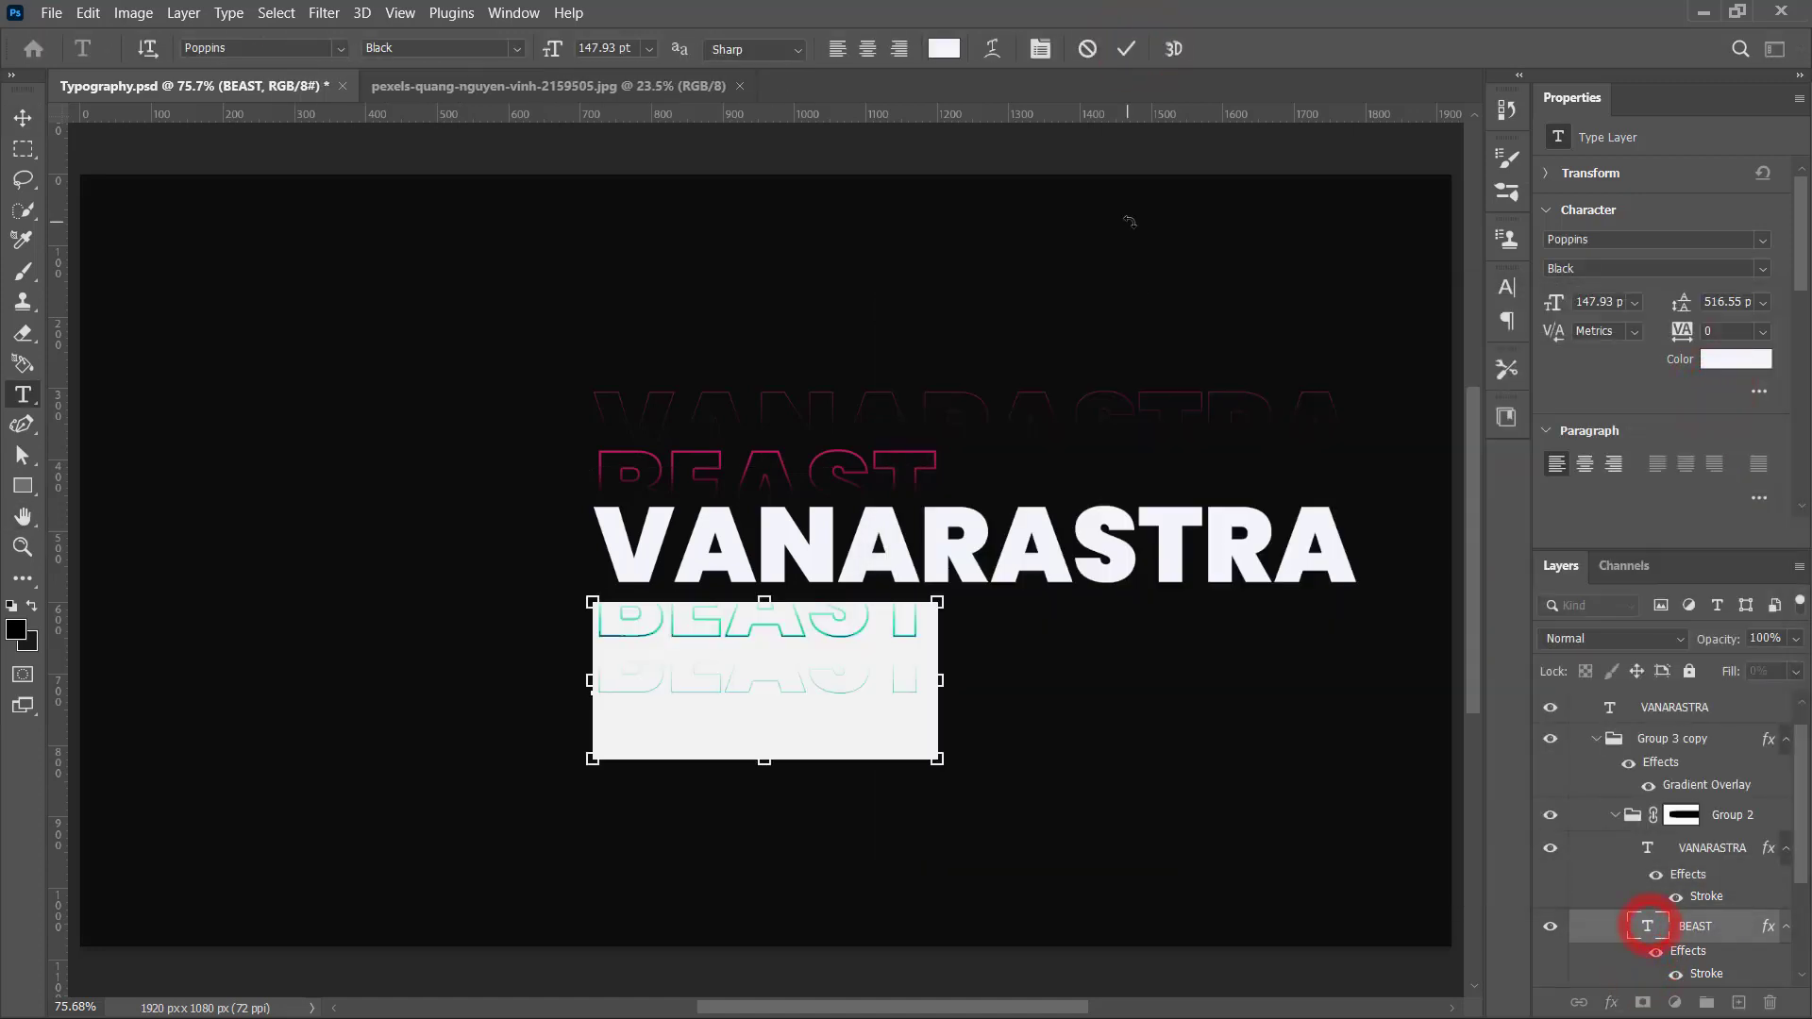
text(VANARASTRA)
click(1132, 49)
key(v)
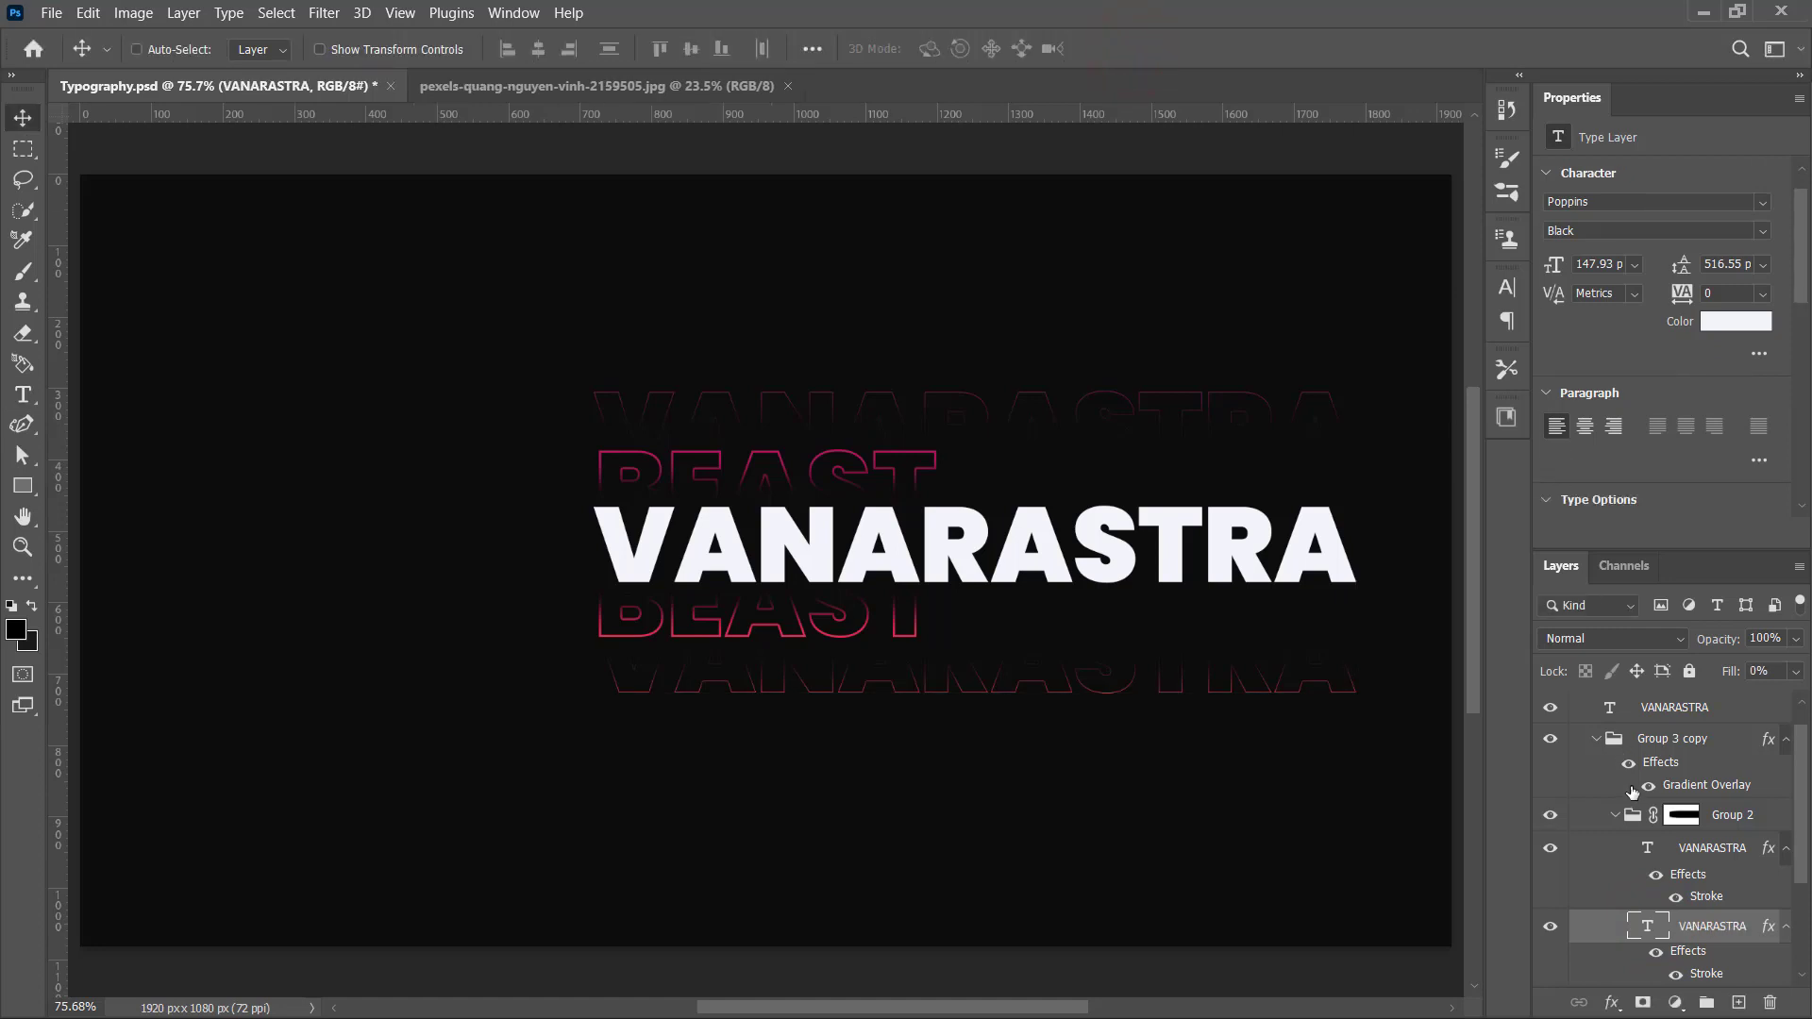
Step: Retype both BEAST outline layers in Group 1 as VANARASTRA
scroll(1633, 793, down, 3)
click(1615, 850)
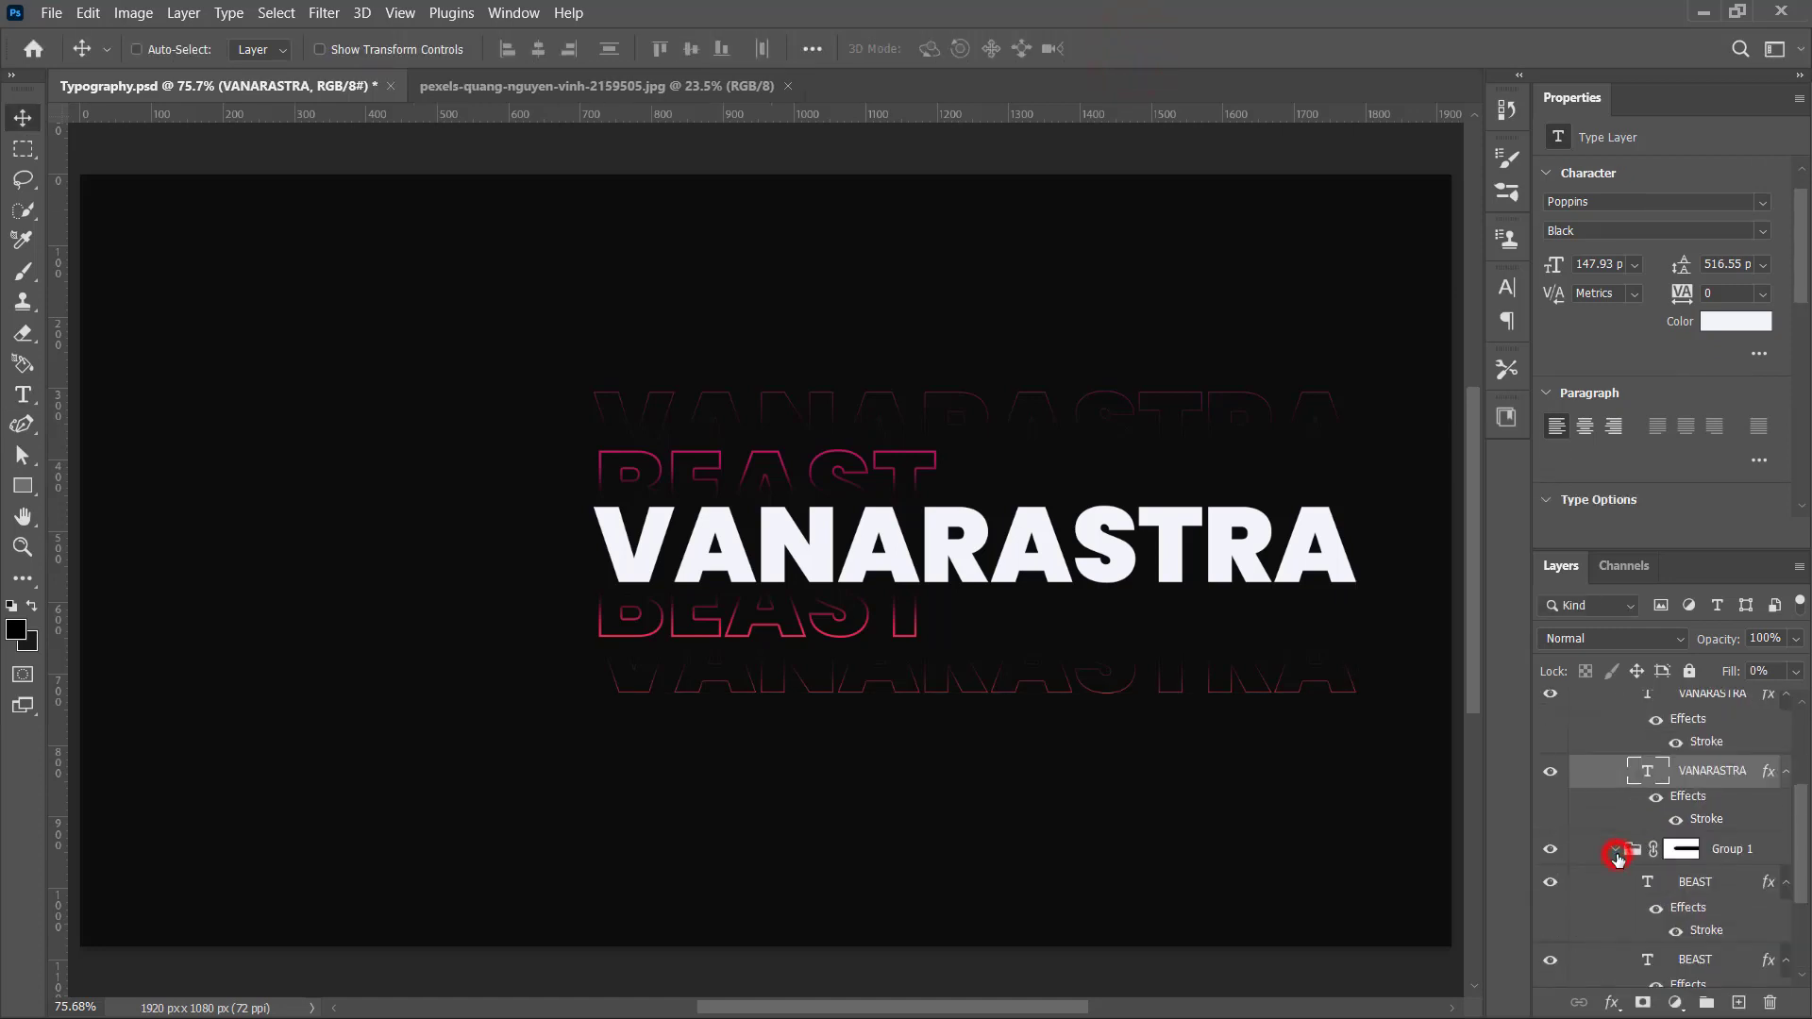
double_click(1647, 769)
text(VANARASTRA)
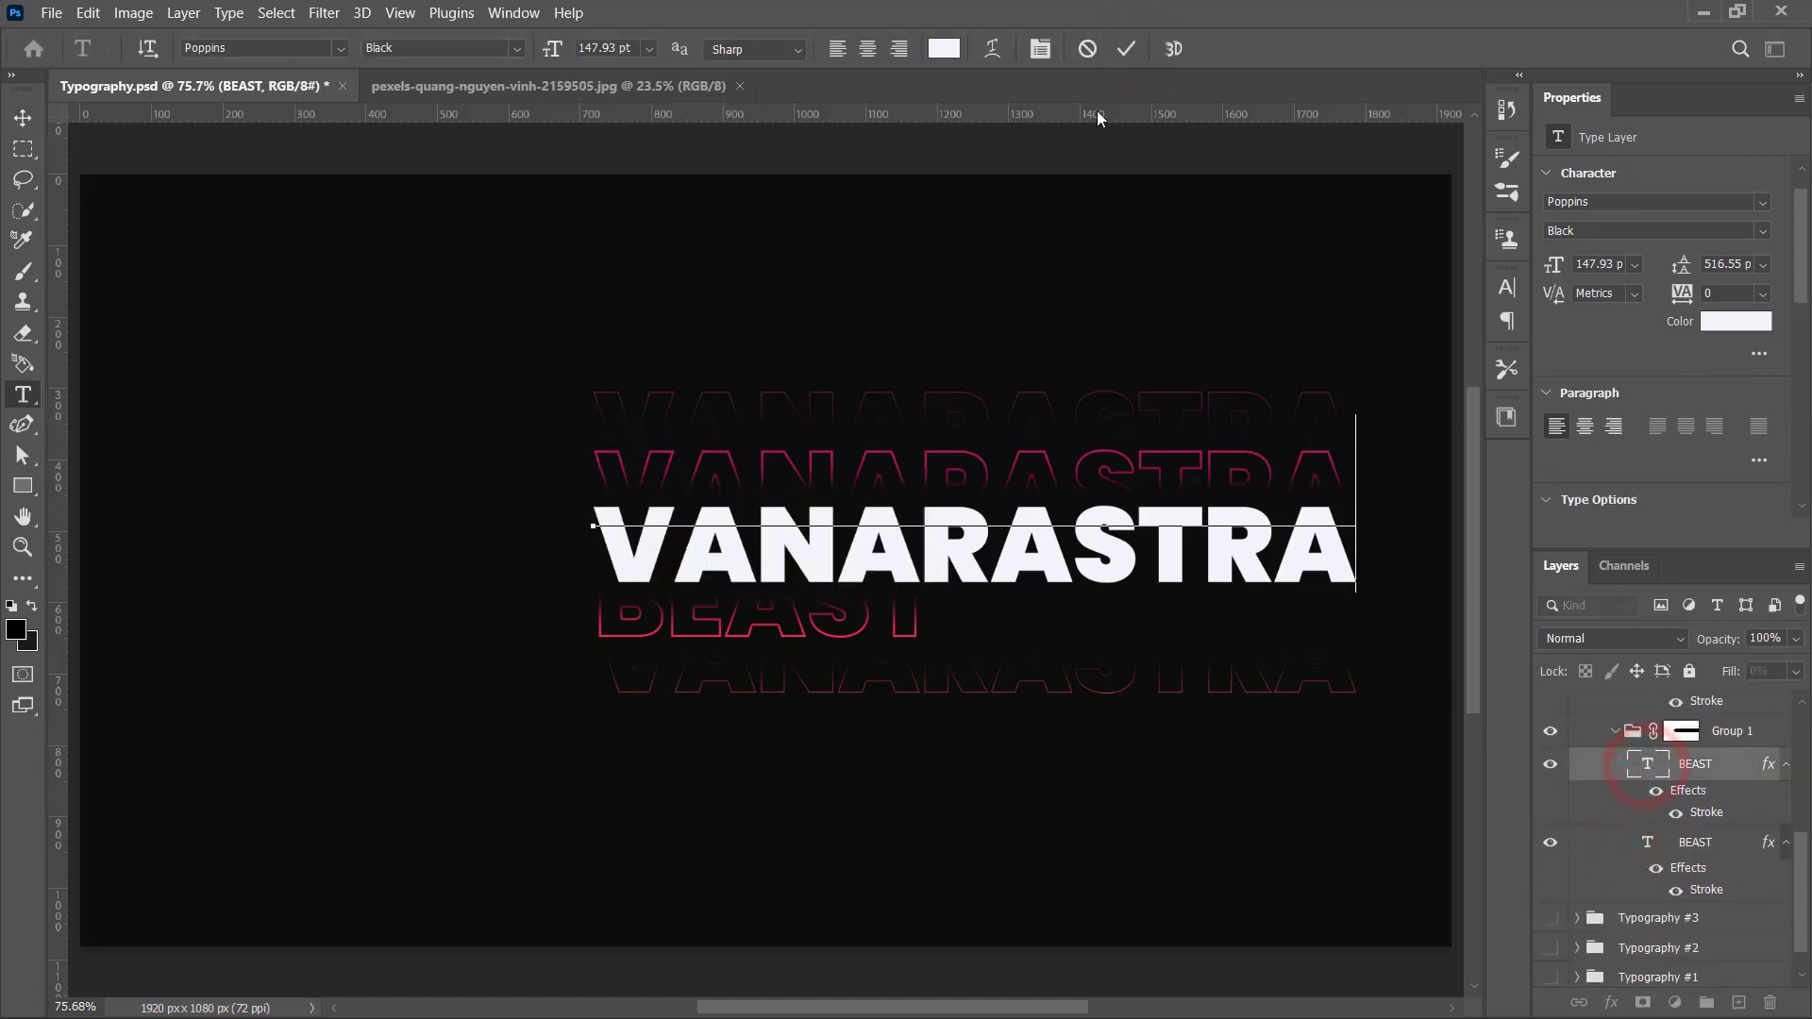
click(1137, 49)
double_click(1647, 842)
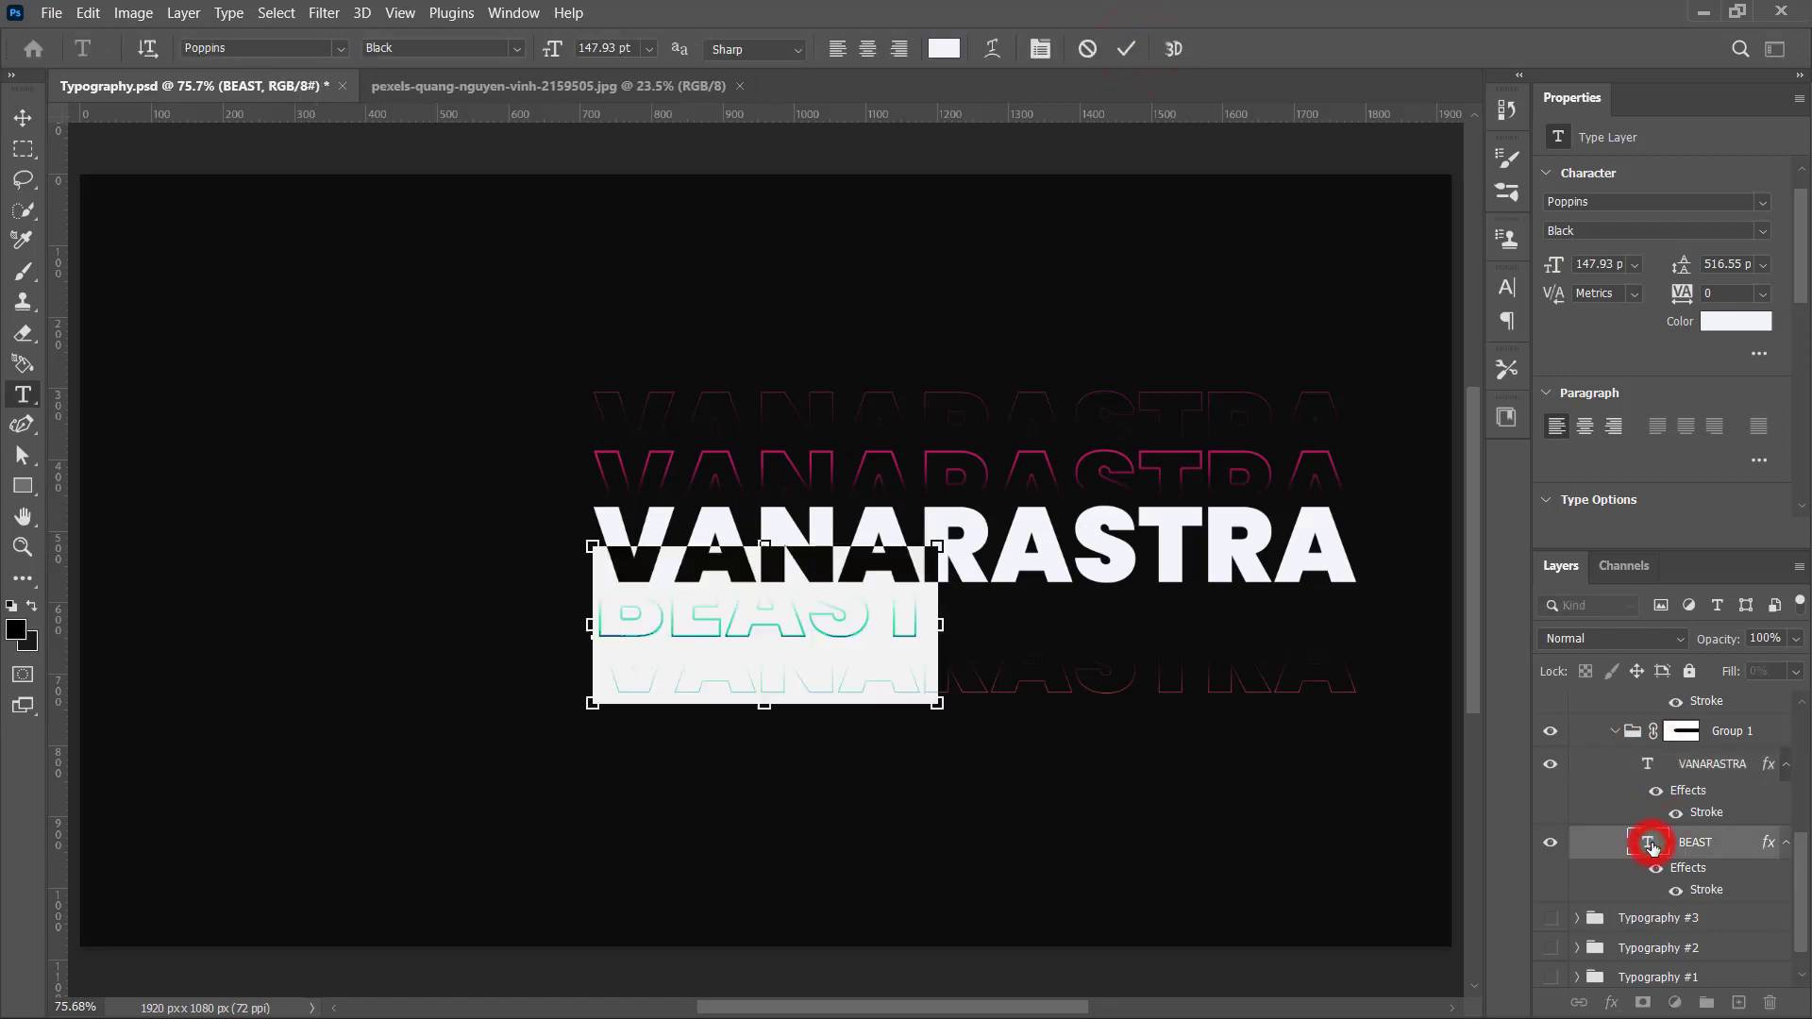
text(VANARASTRA)
click(1125, 49)
key(v)
Step: Move the whole Typography #4 group to the centre of the canvas
scroll(1695, 793, up, 3)
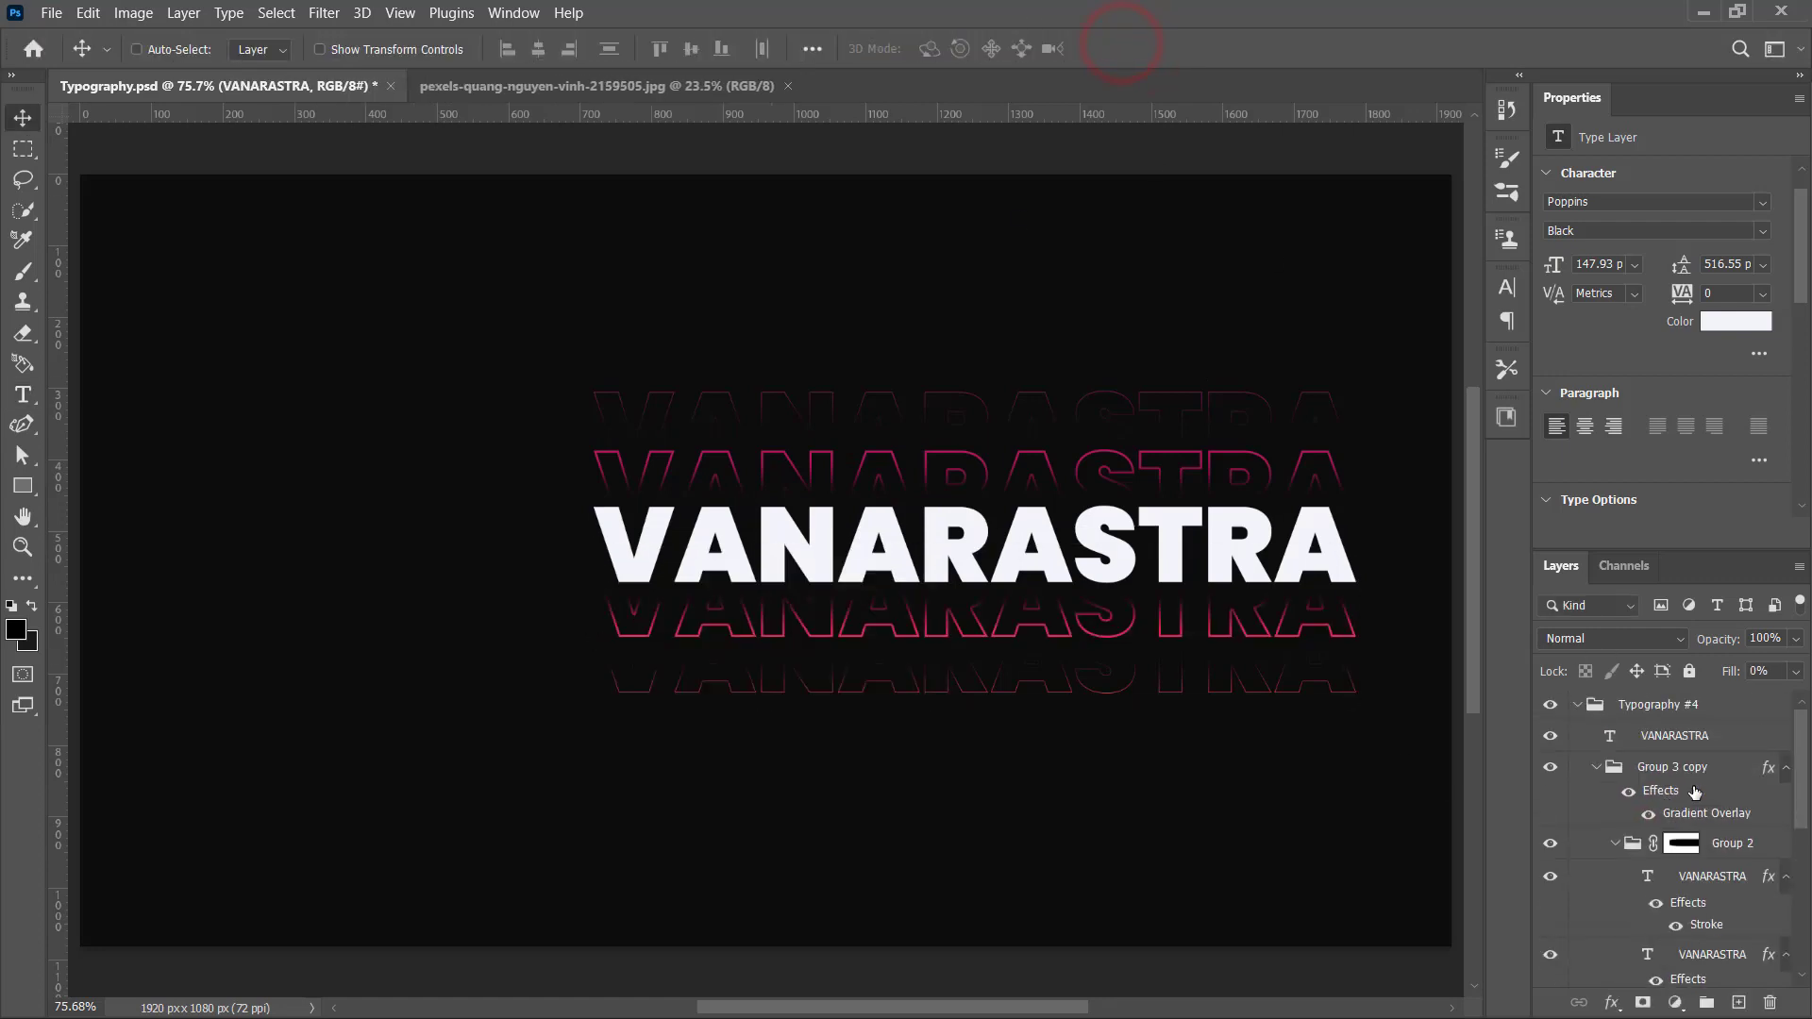
click(1594, 769)
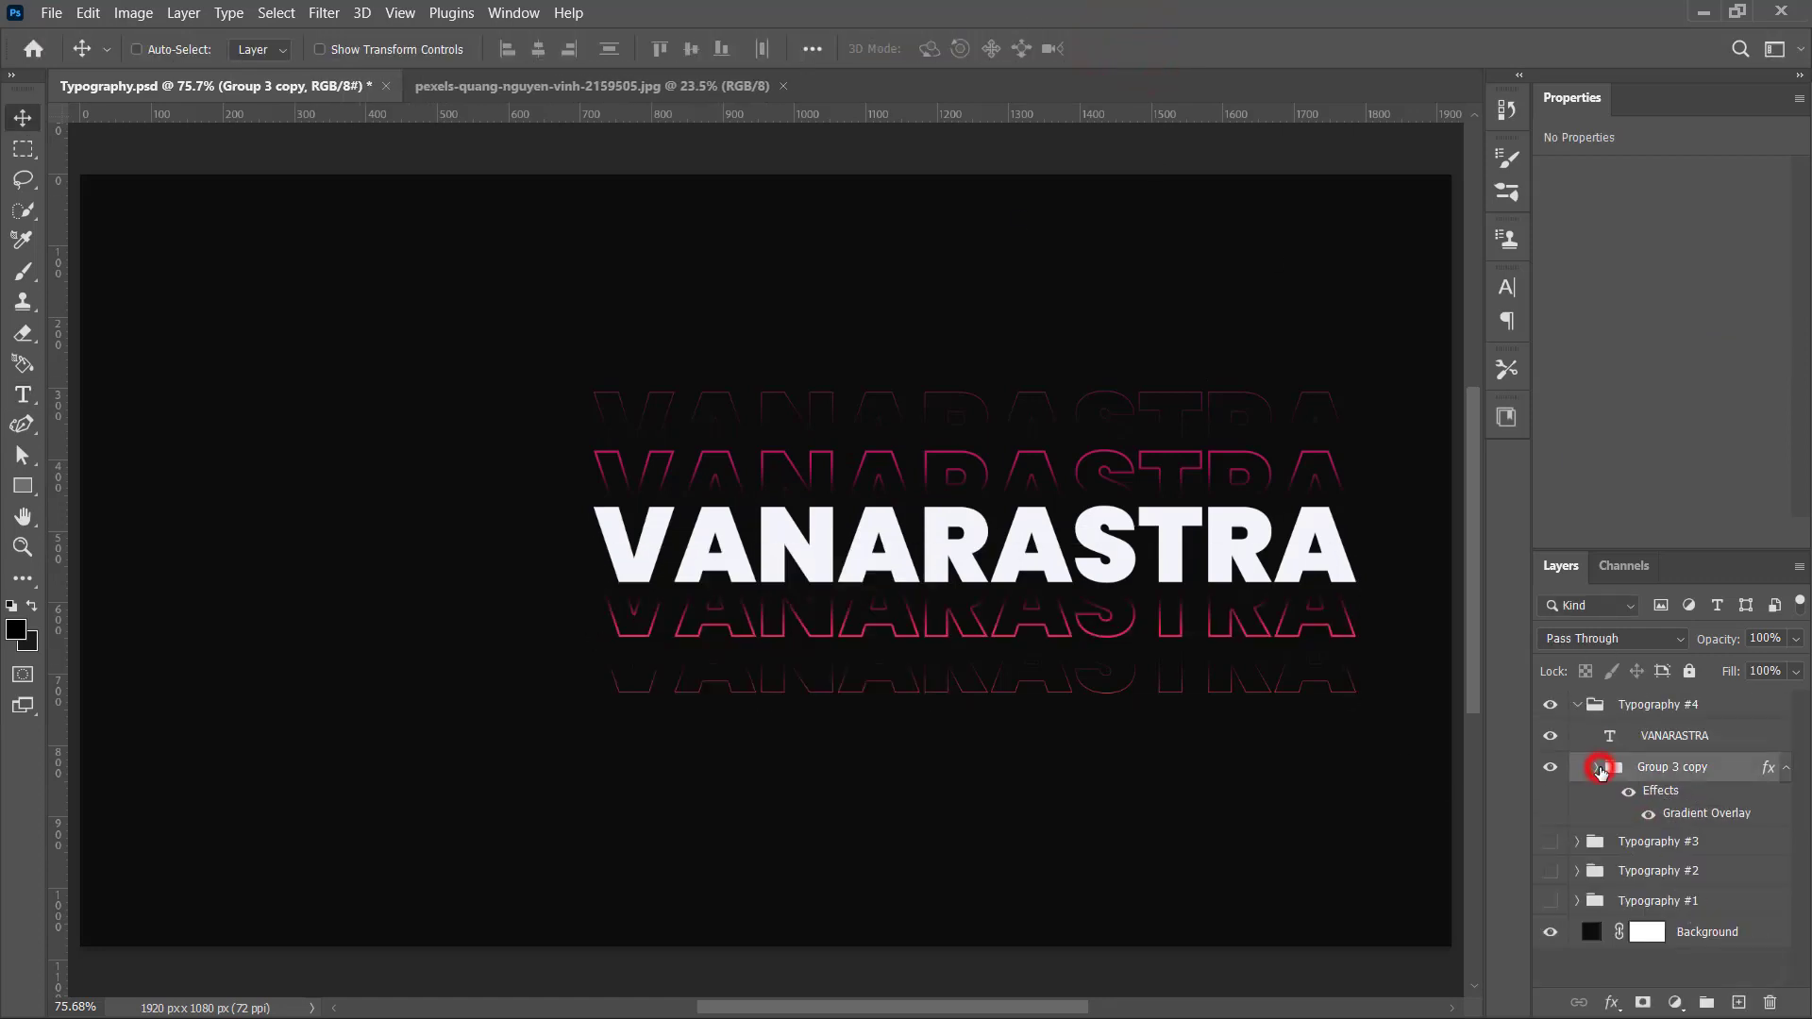
click(1584, 708)
mouse_move(1149, 517)
mouse_down()
mouse_move(910, 512)
mouse_move(934, 509)
mouse_up()
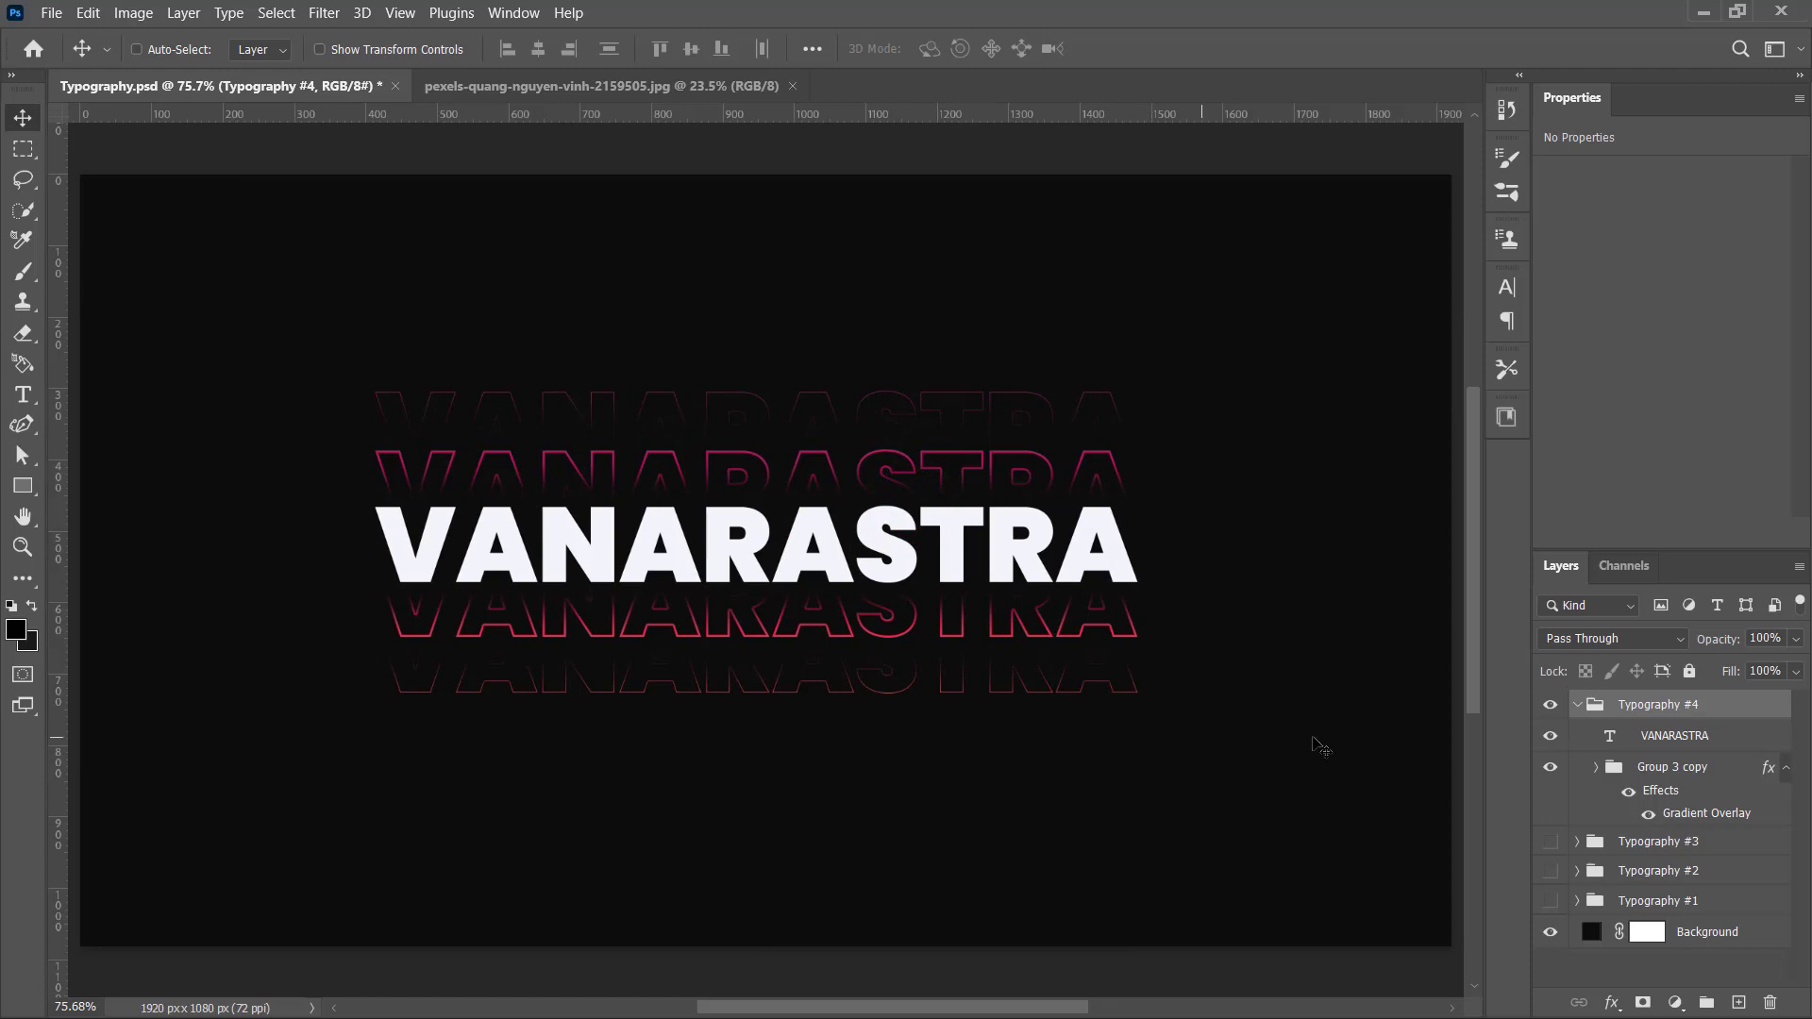
Step: Change Group 3 copy's Gradient Overlay to the Greens > Green_15 yellow-to-green preset
double_click(1705, 813)
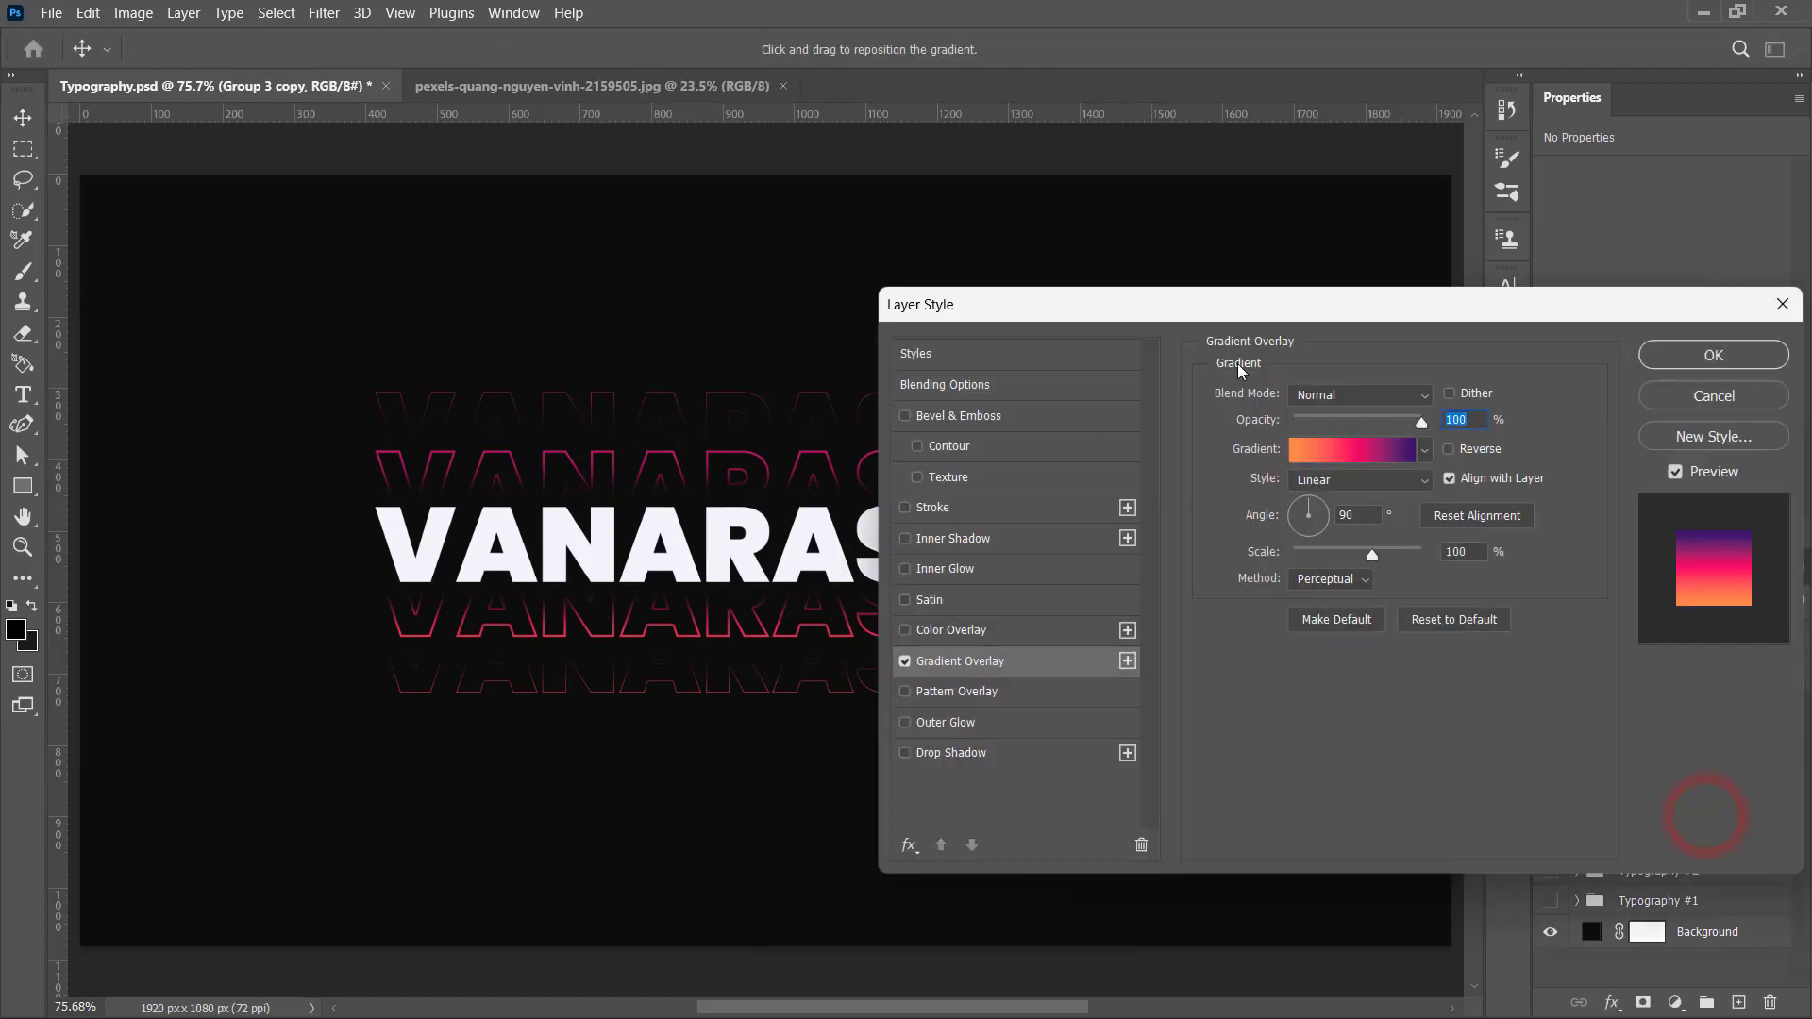
click(1364, 450)
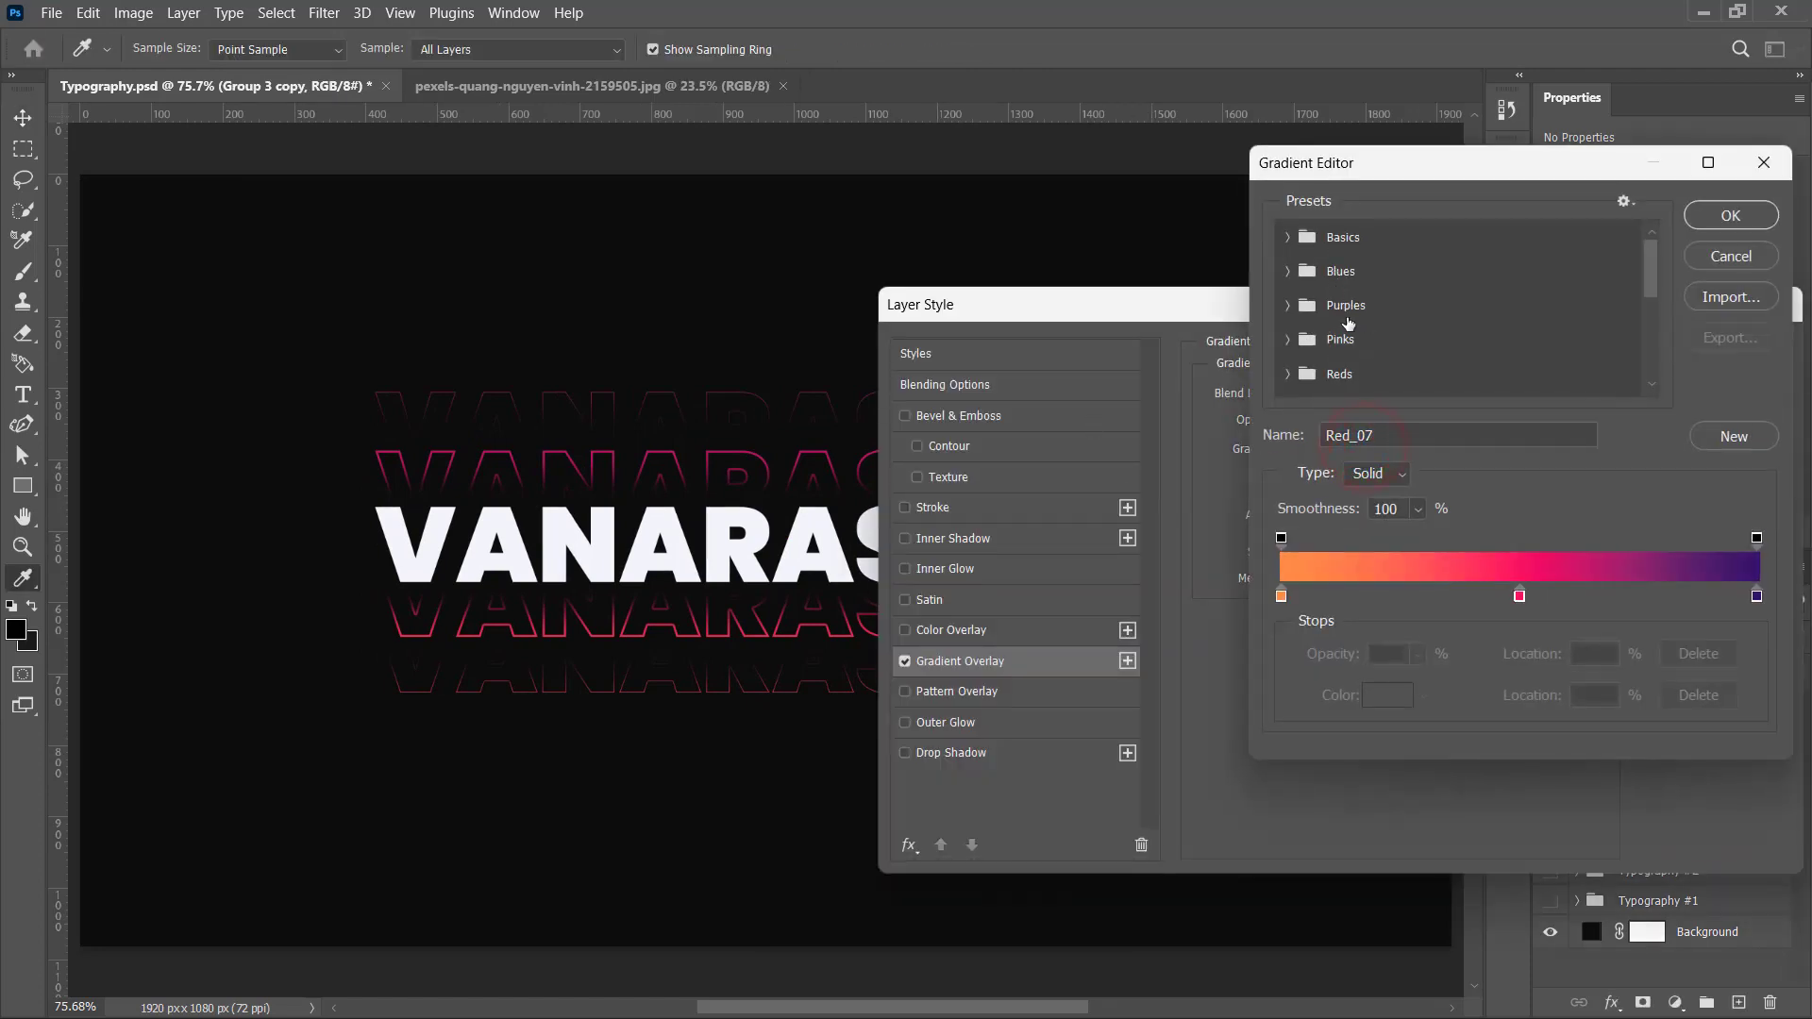
scroll(1348, 322, down, 2)
scroll(1348, 323, down, 1)
click(1348, 329)
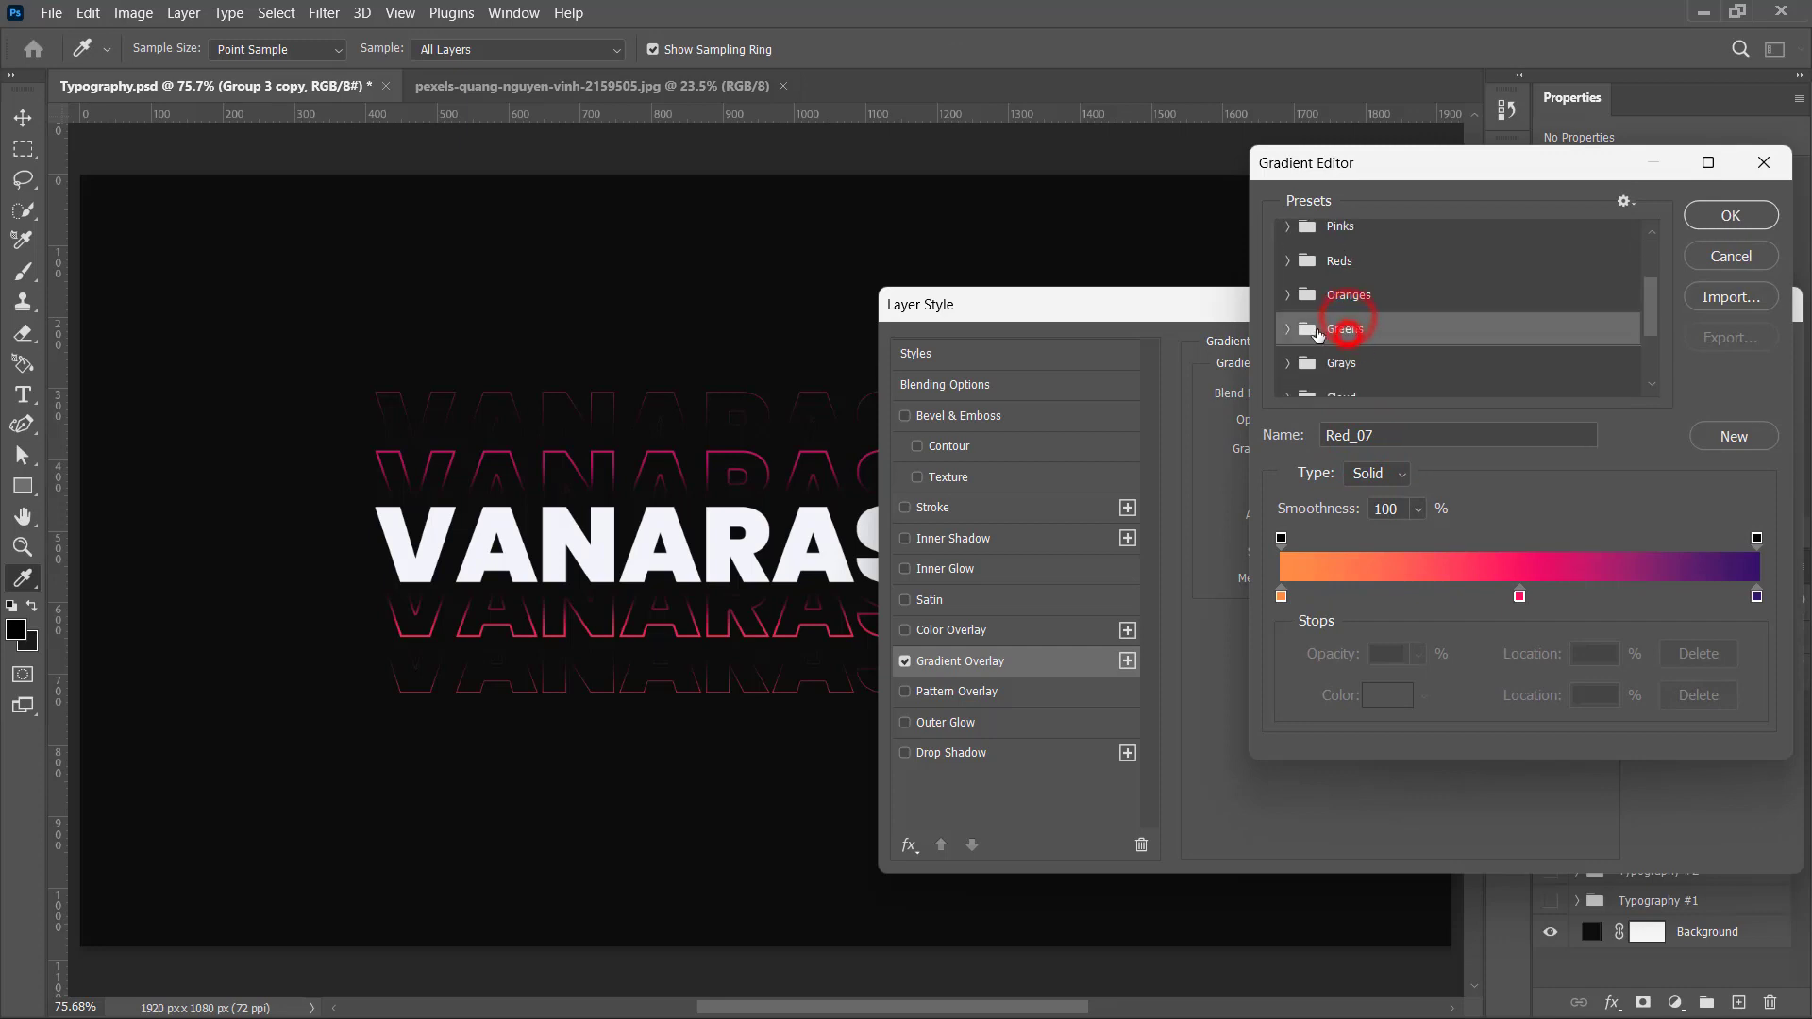
click(1319, 332)
scroll(1463, 344, down, 1)
click(1498, 349)
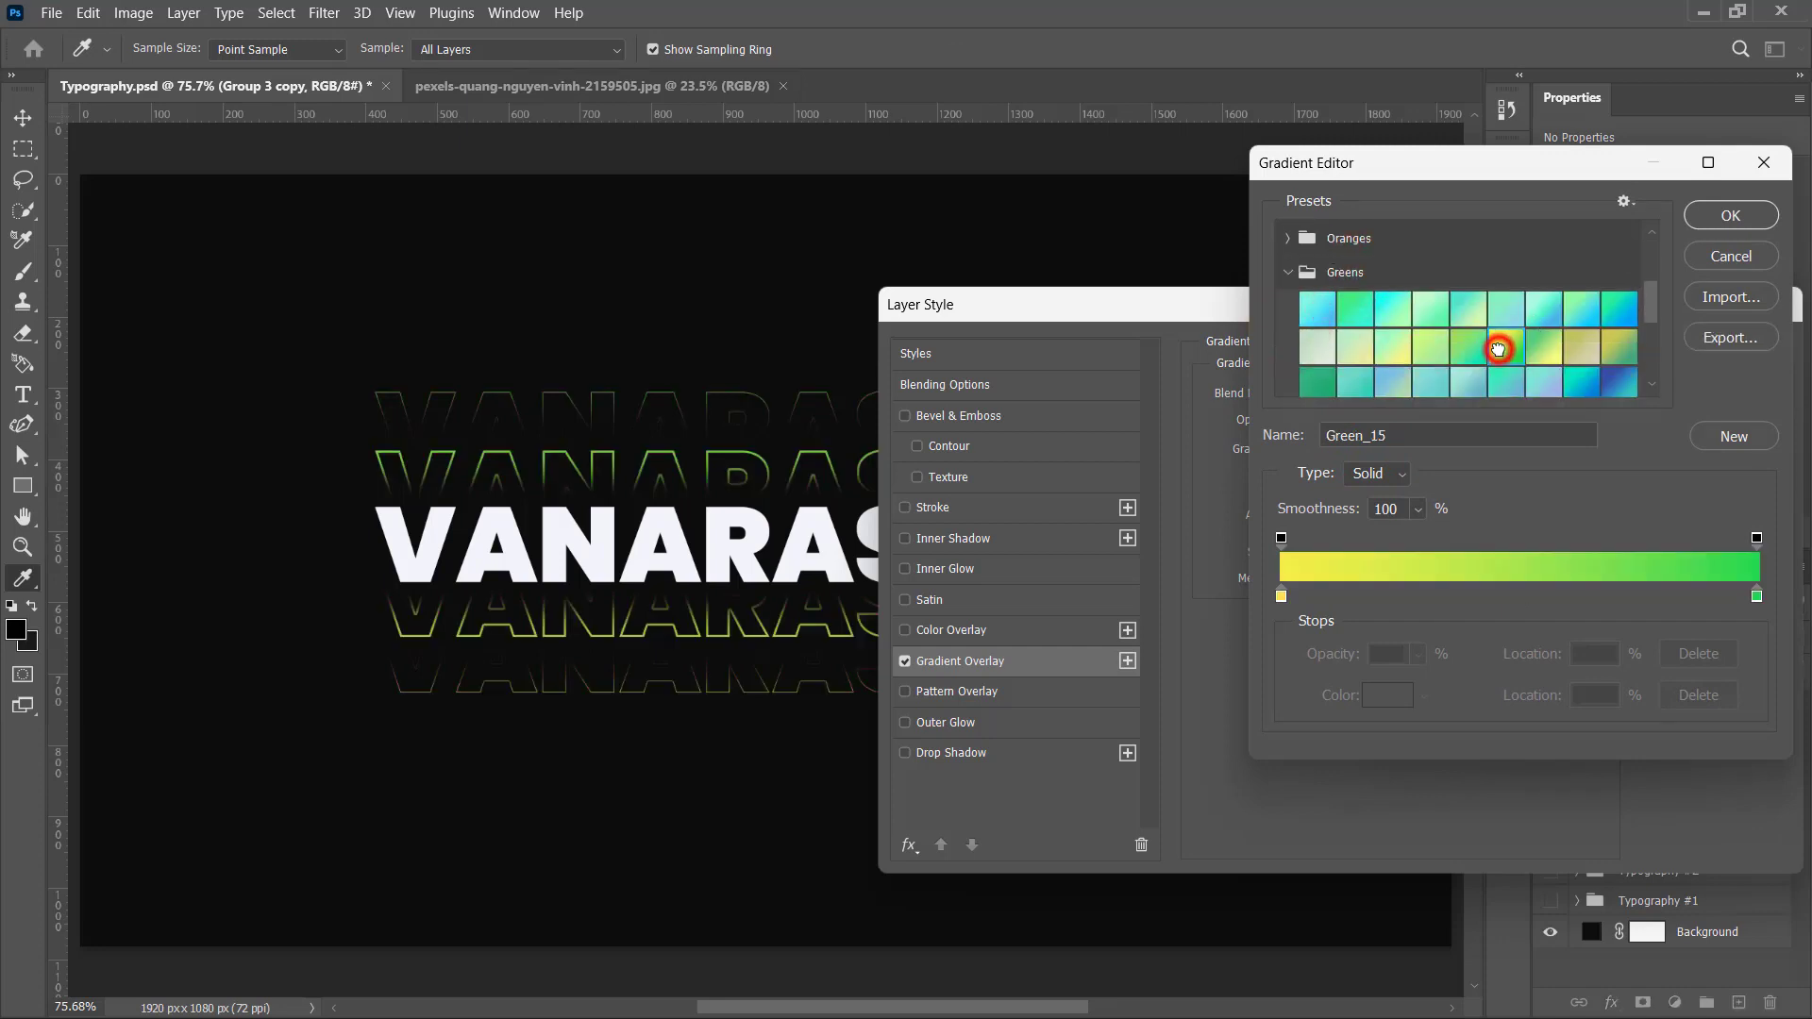
click(1607, 310)
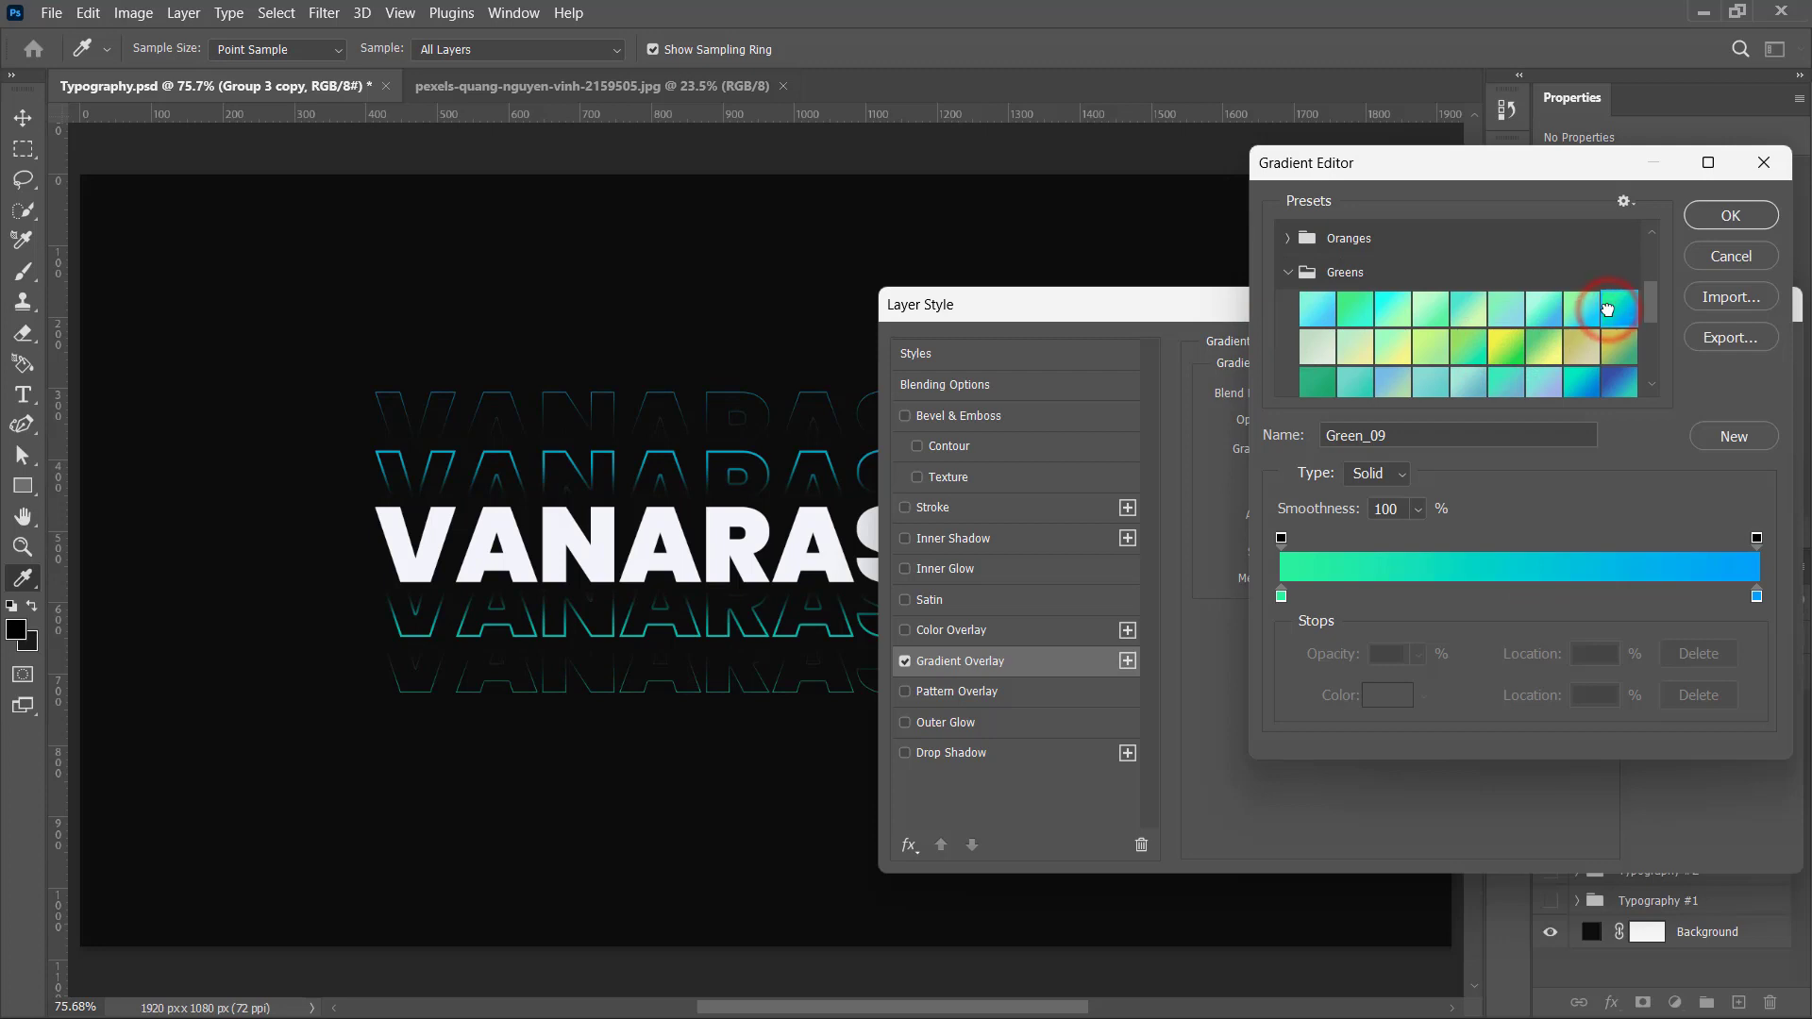
click(1507, 349)
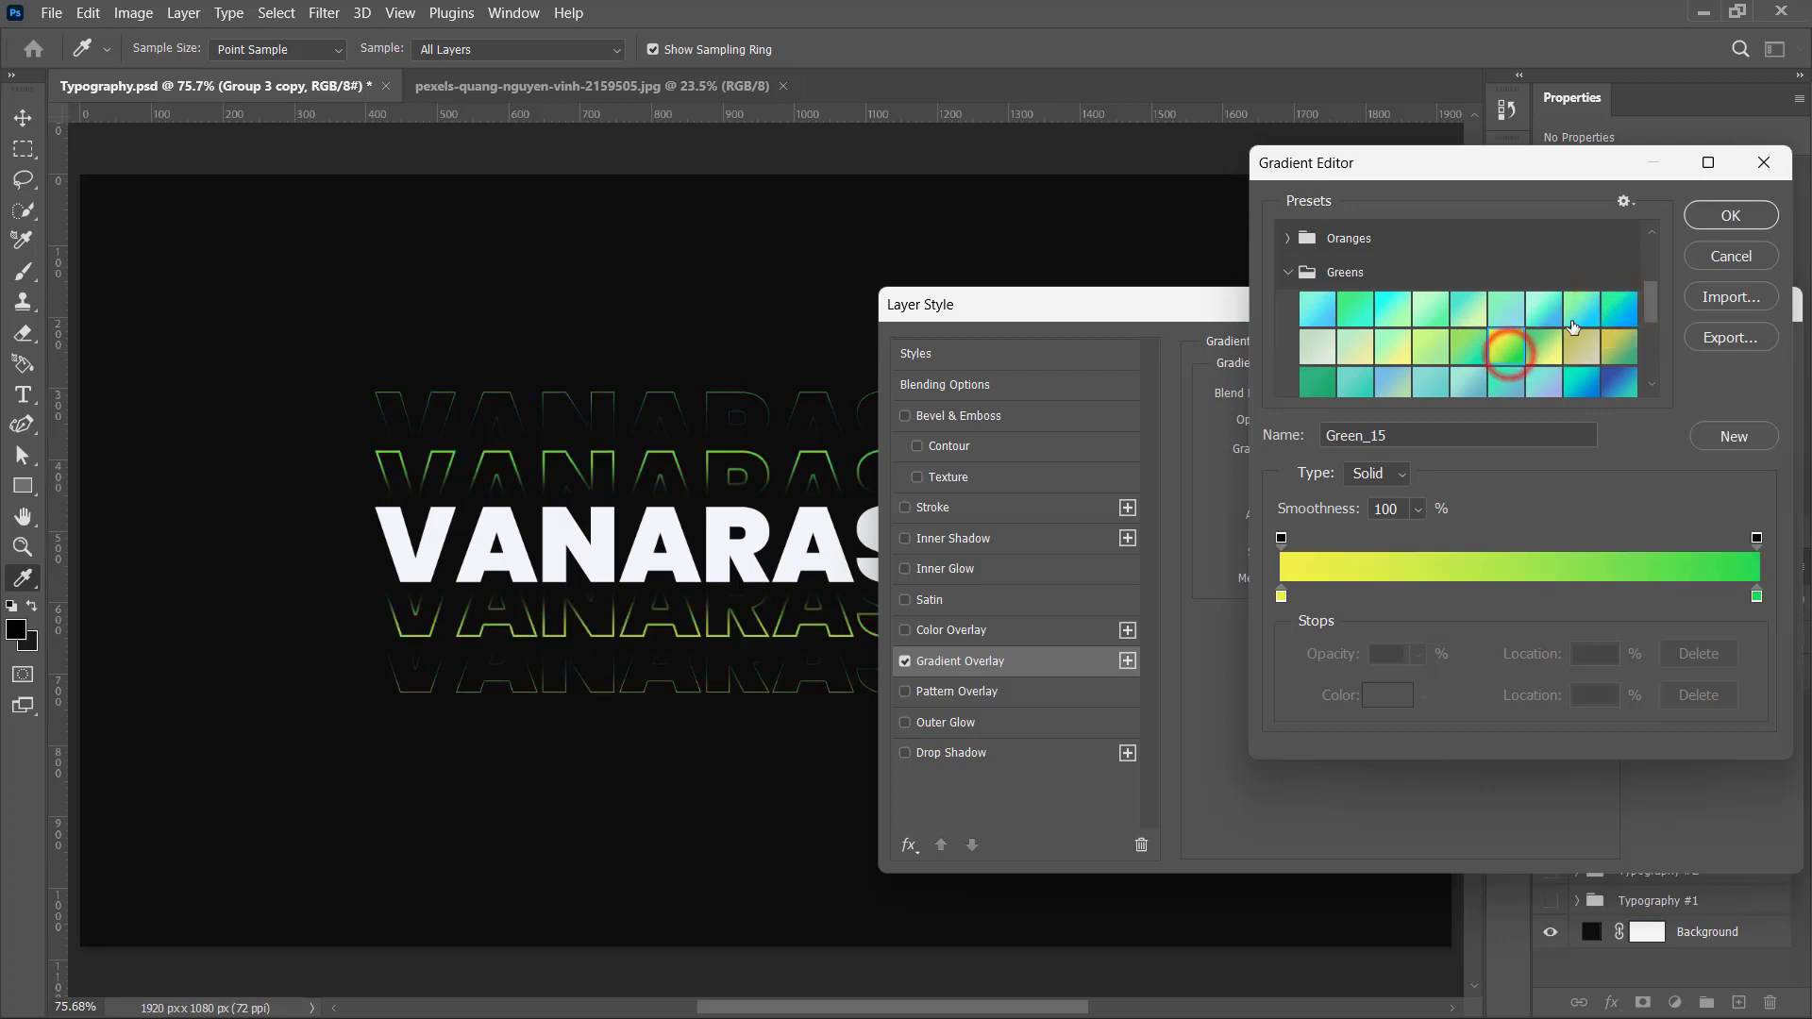
click(1727, 216)
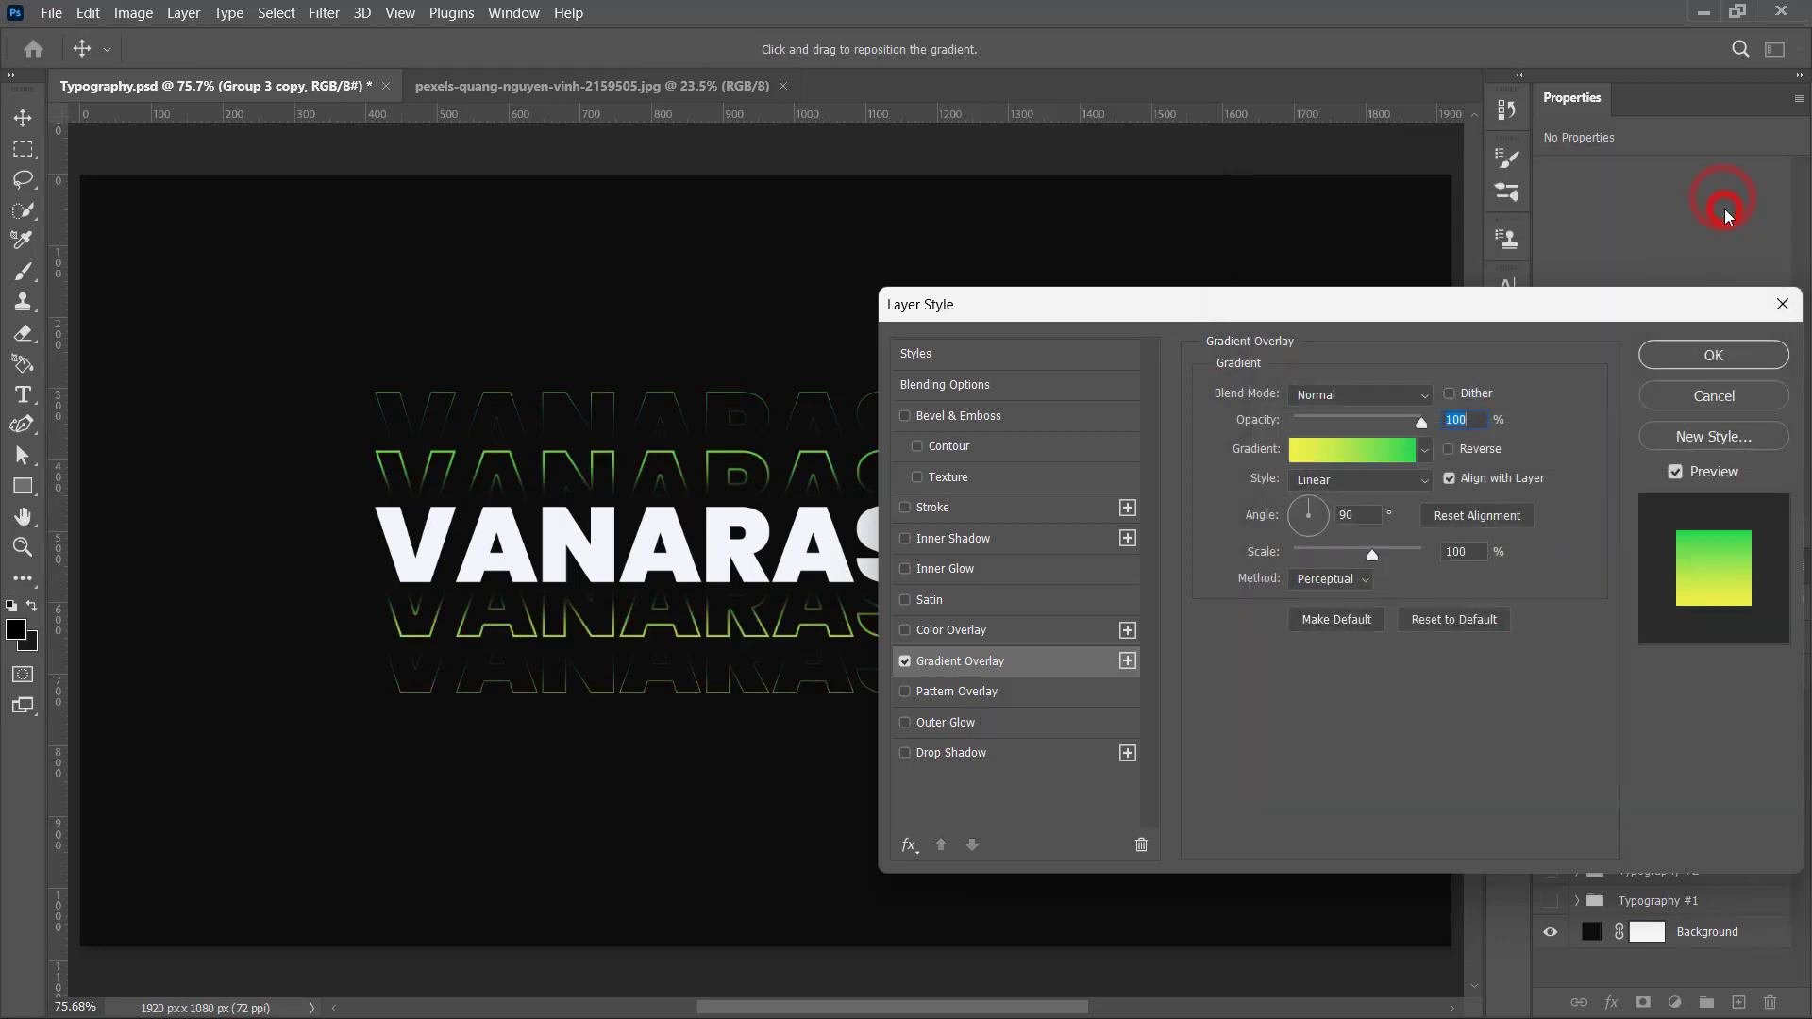
click(1738, 365)
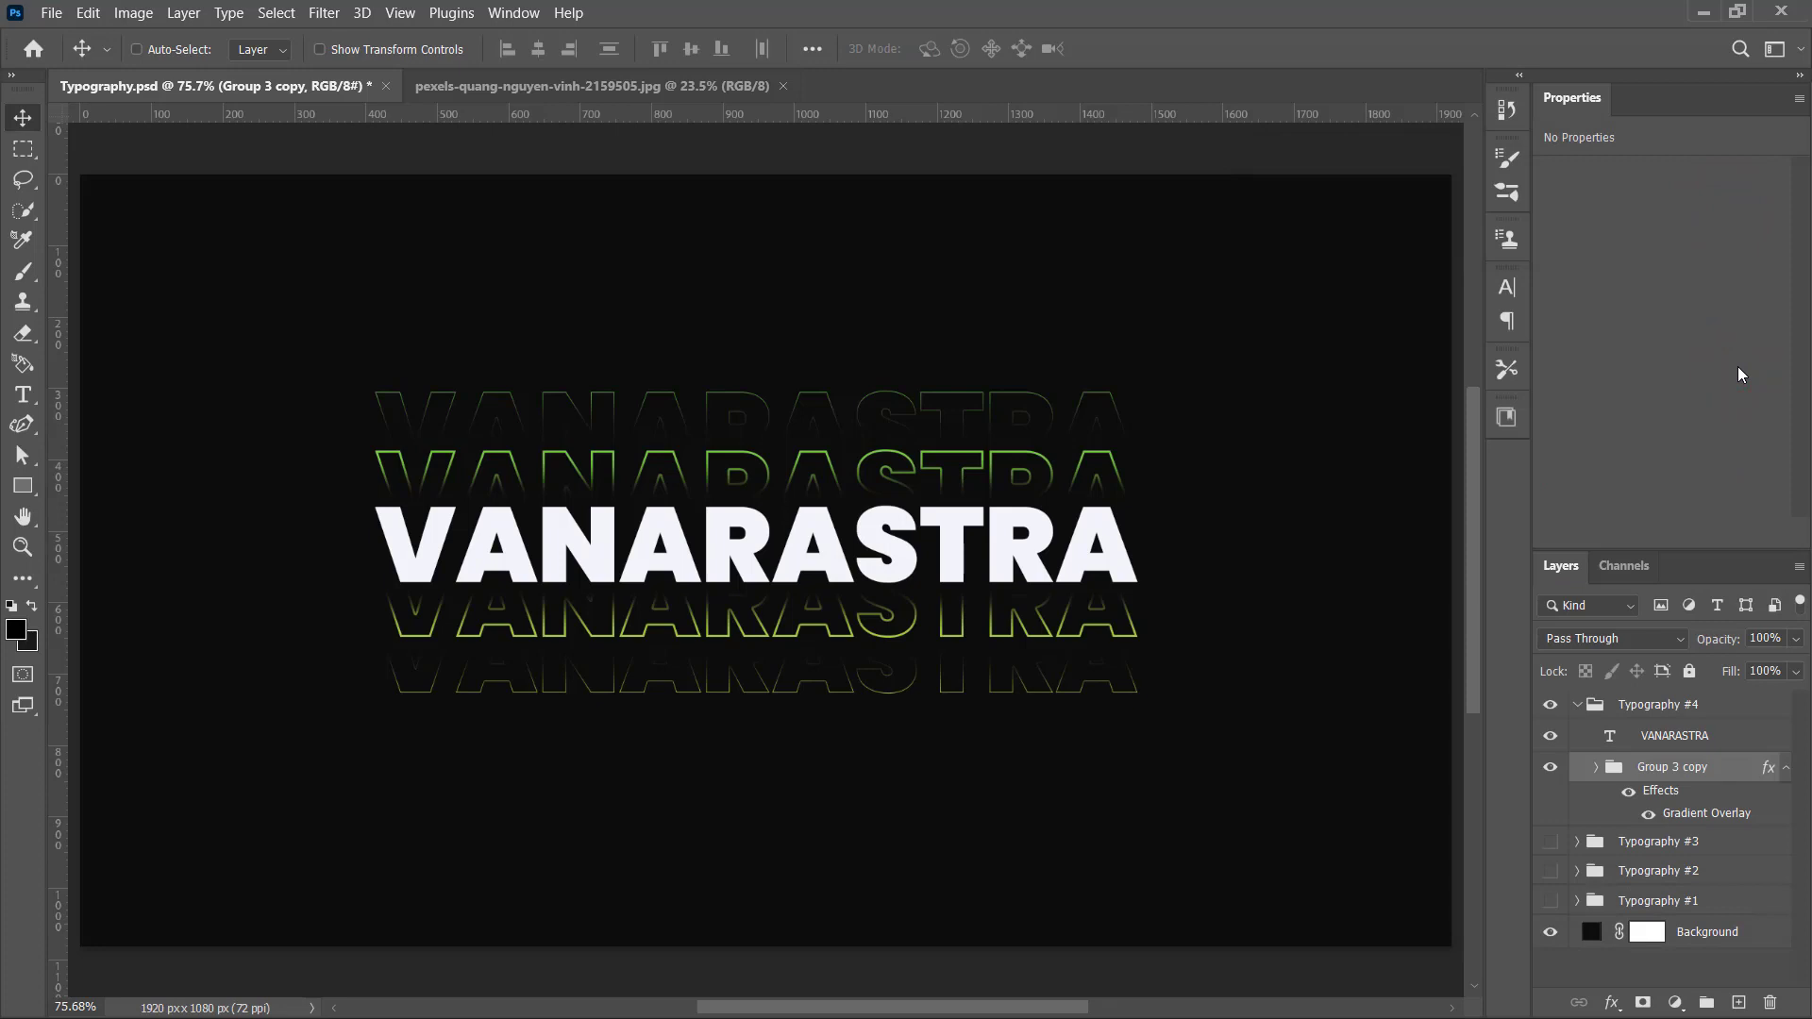
Step: Hide and delete Group 2 from Group 3 copy, leaving Group 1's outline copies
click(1595, 769)
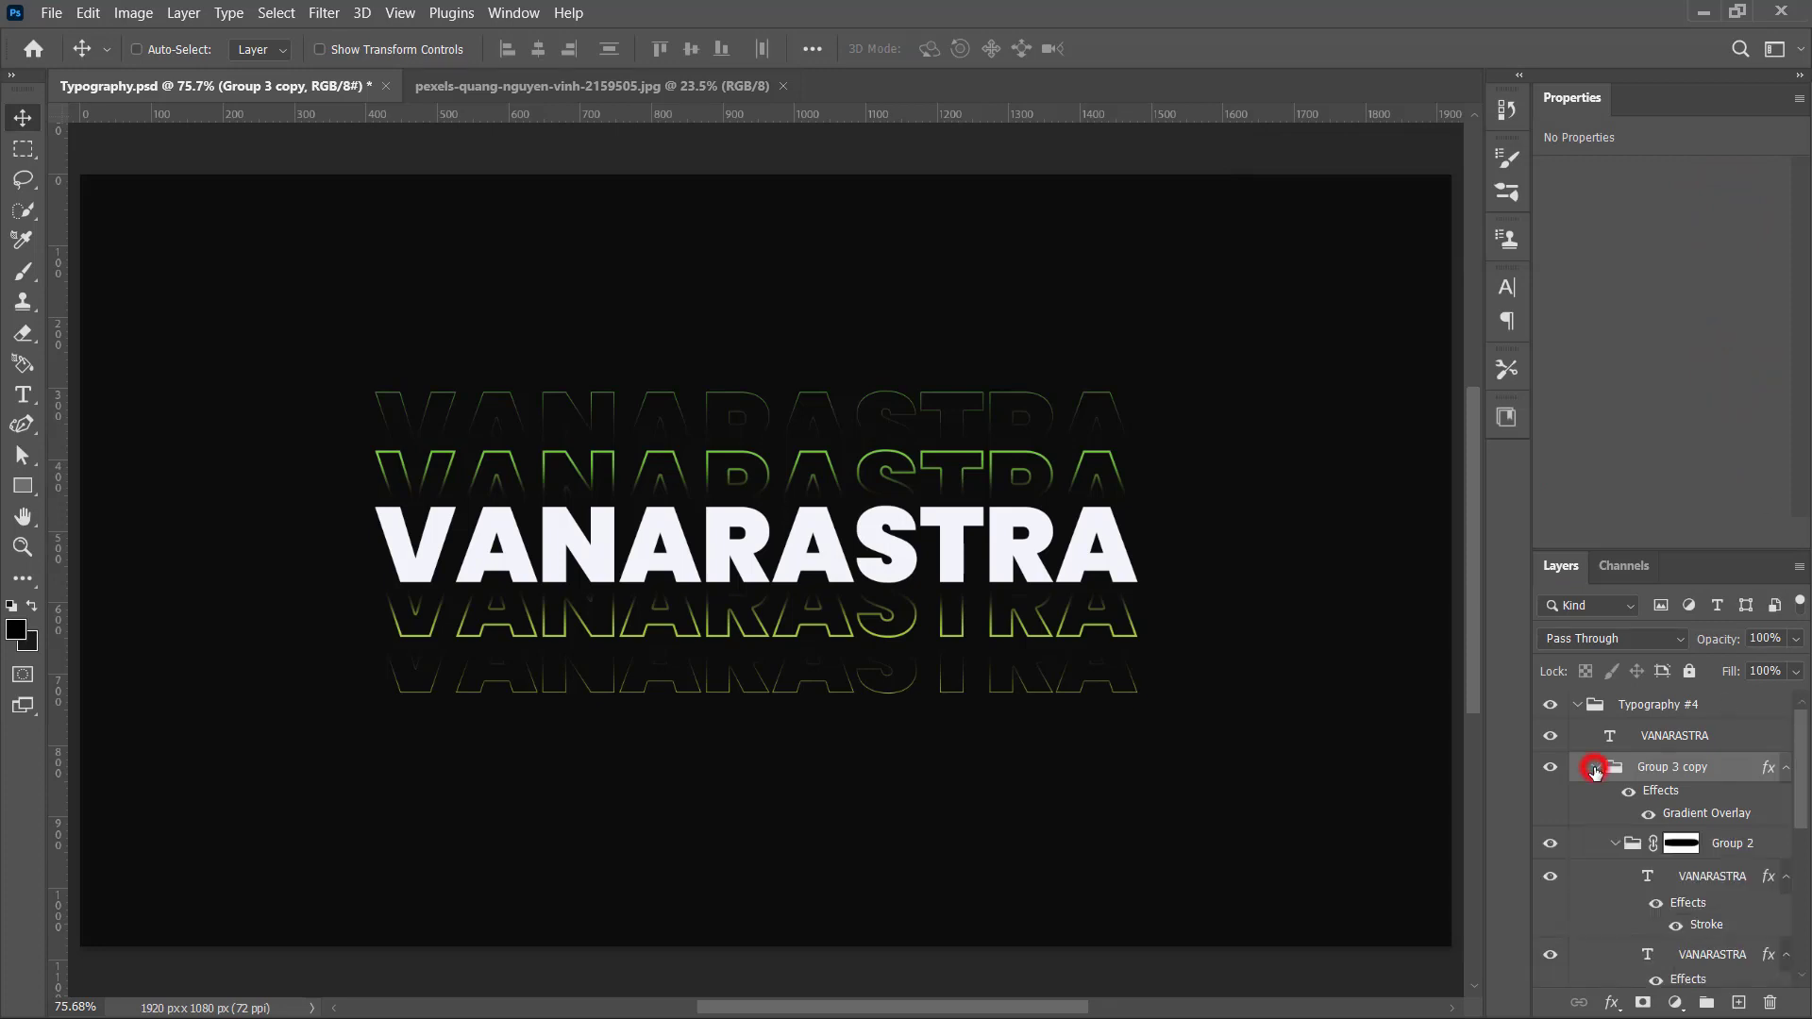
click(1553, 845)
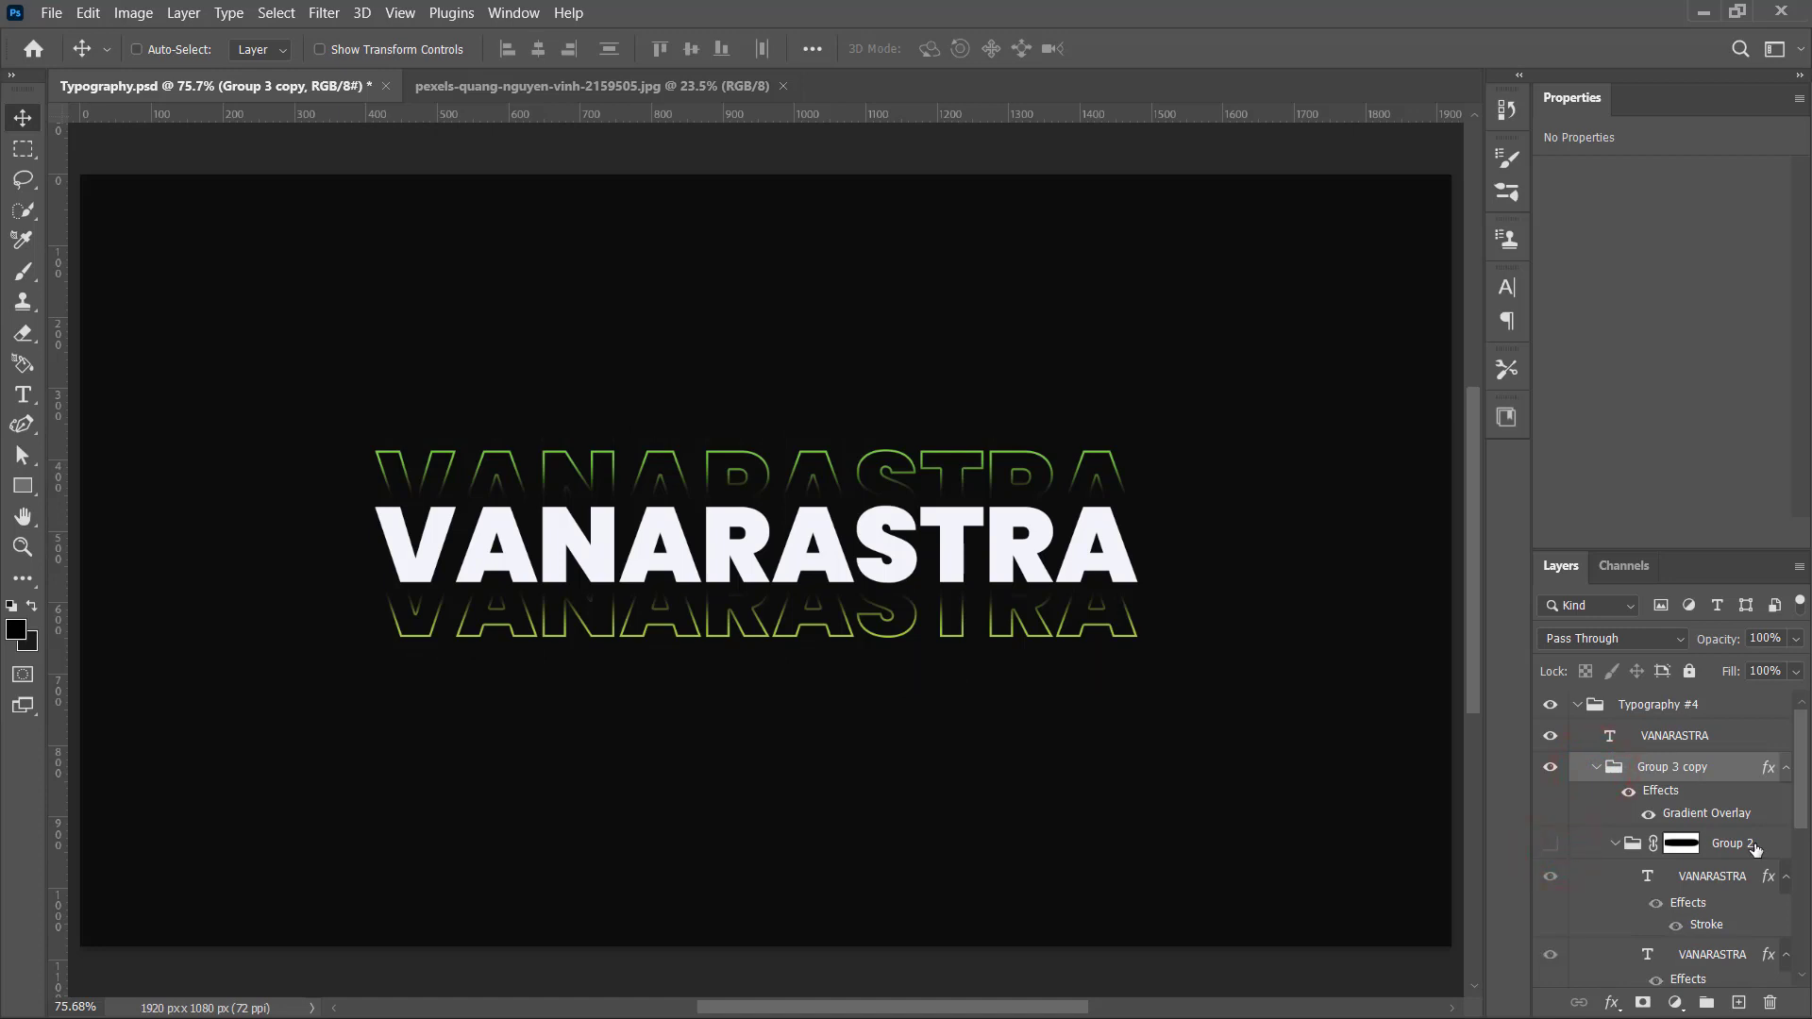
click(1614, 847)
click(1760, 855)
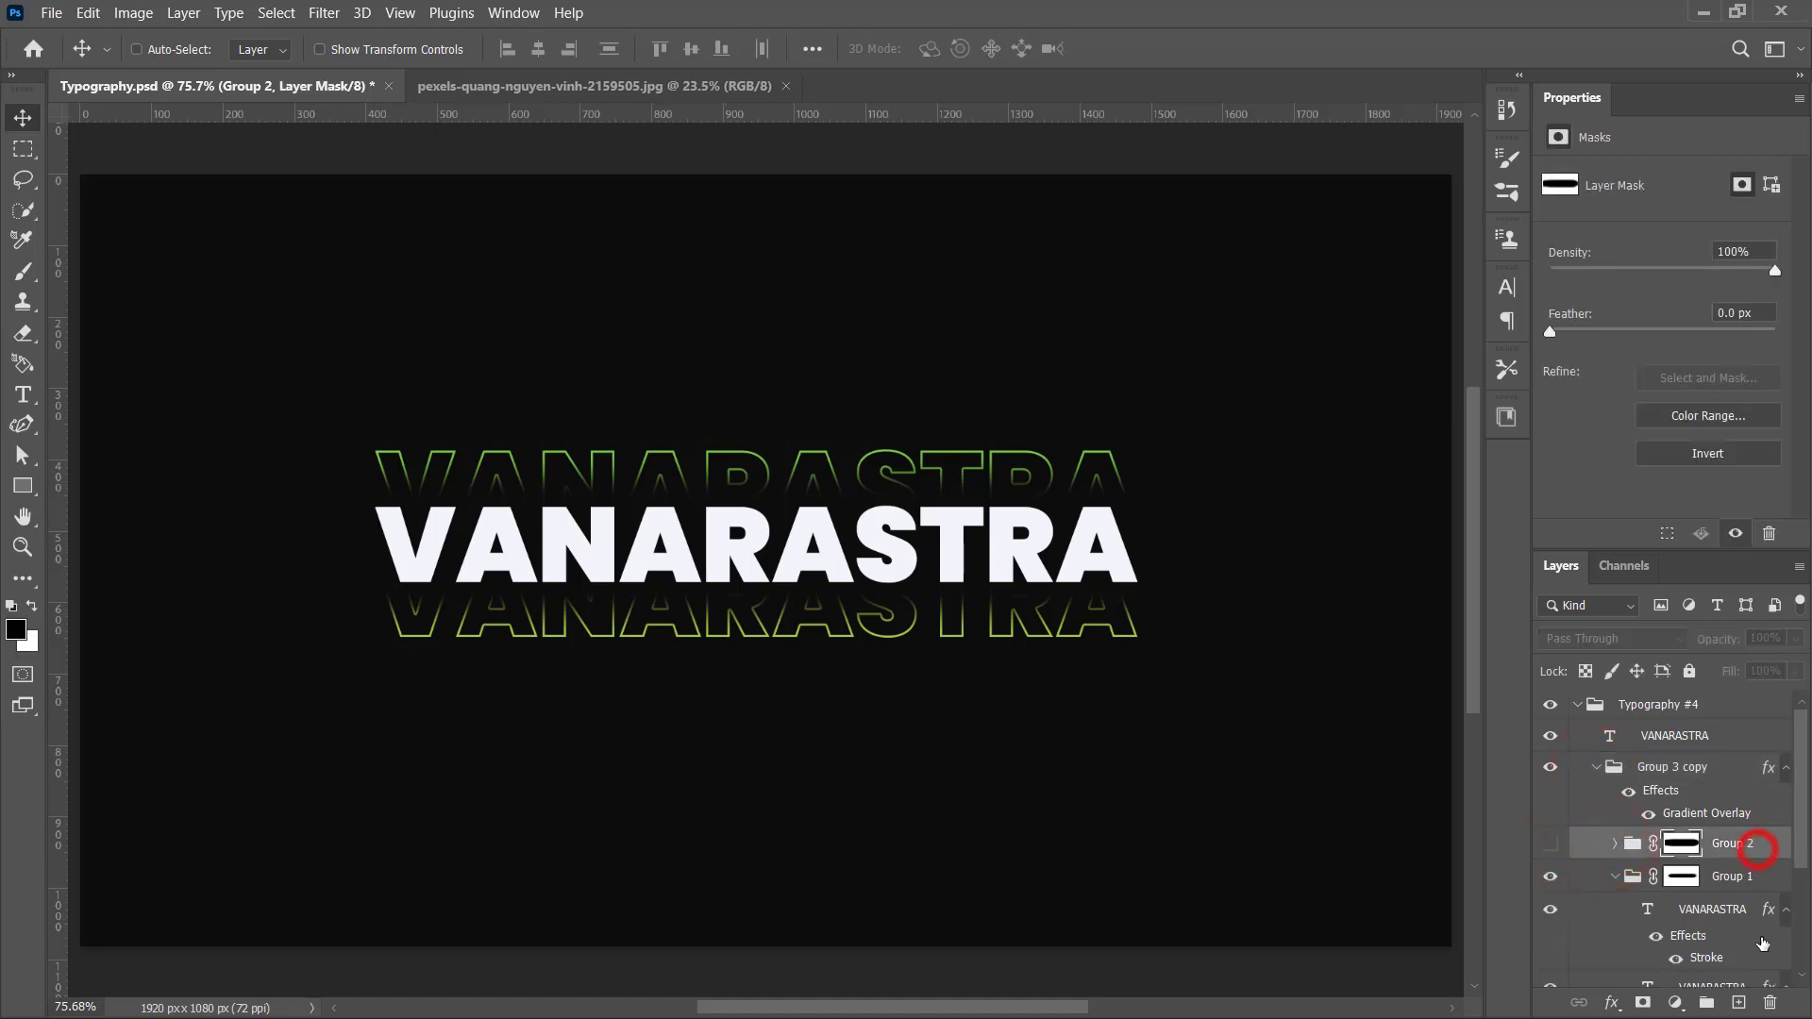
click(1770, 1004)
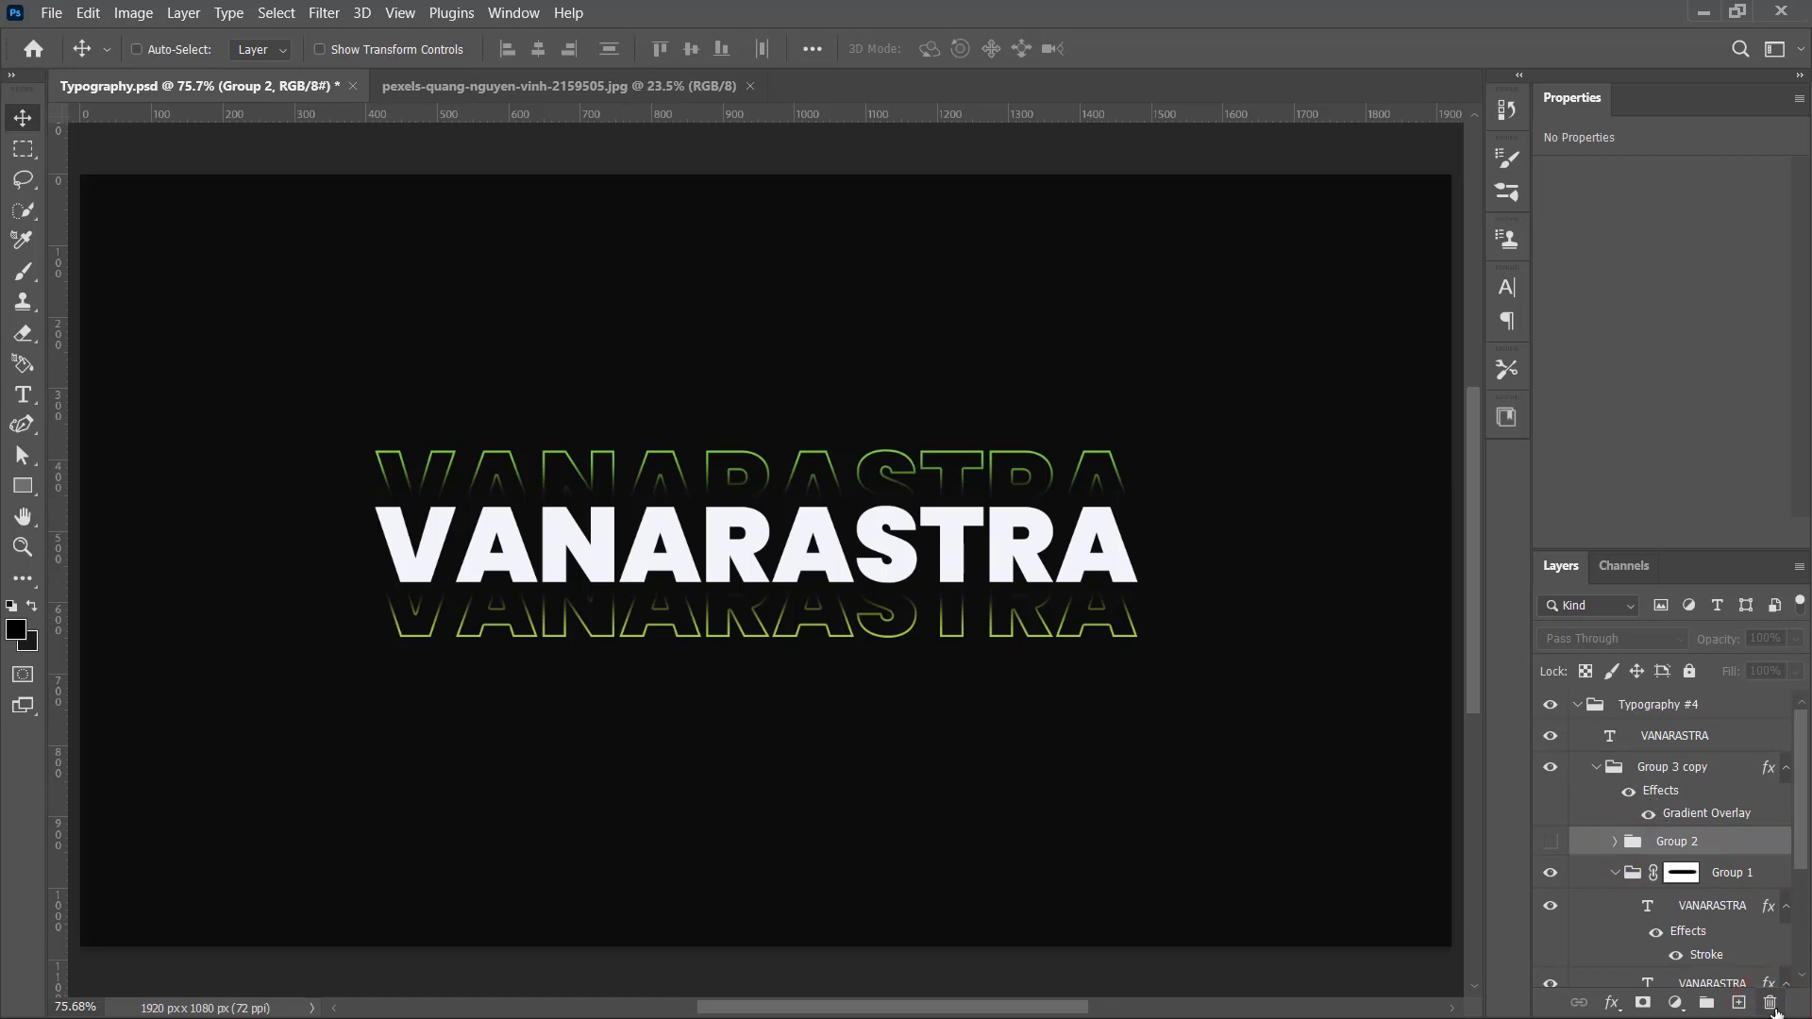
click(1770, 1005)
click(883, 406)
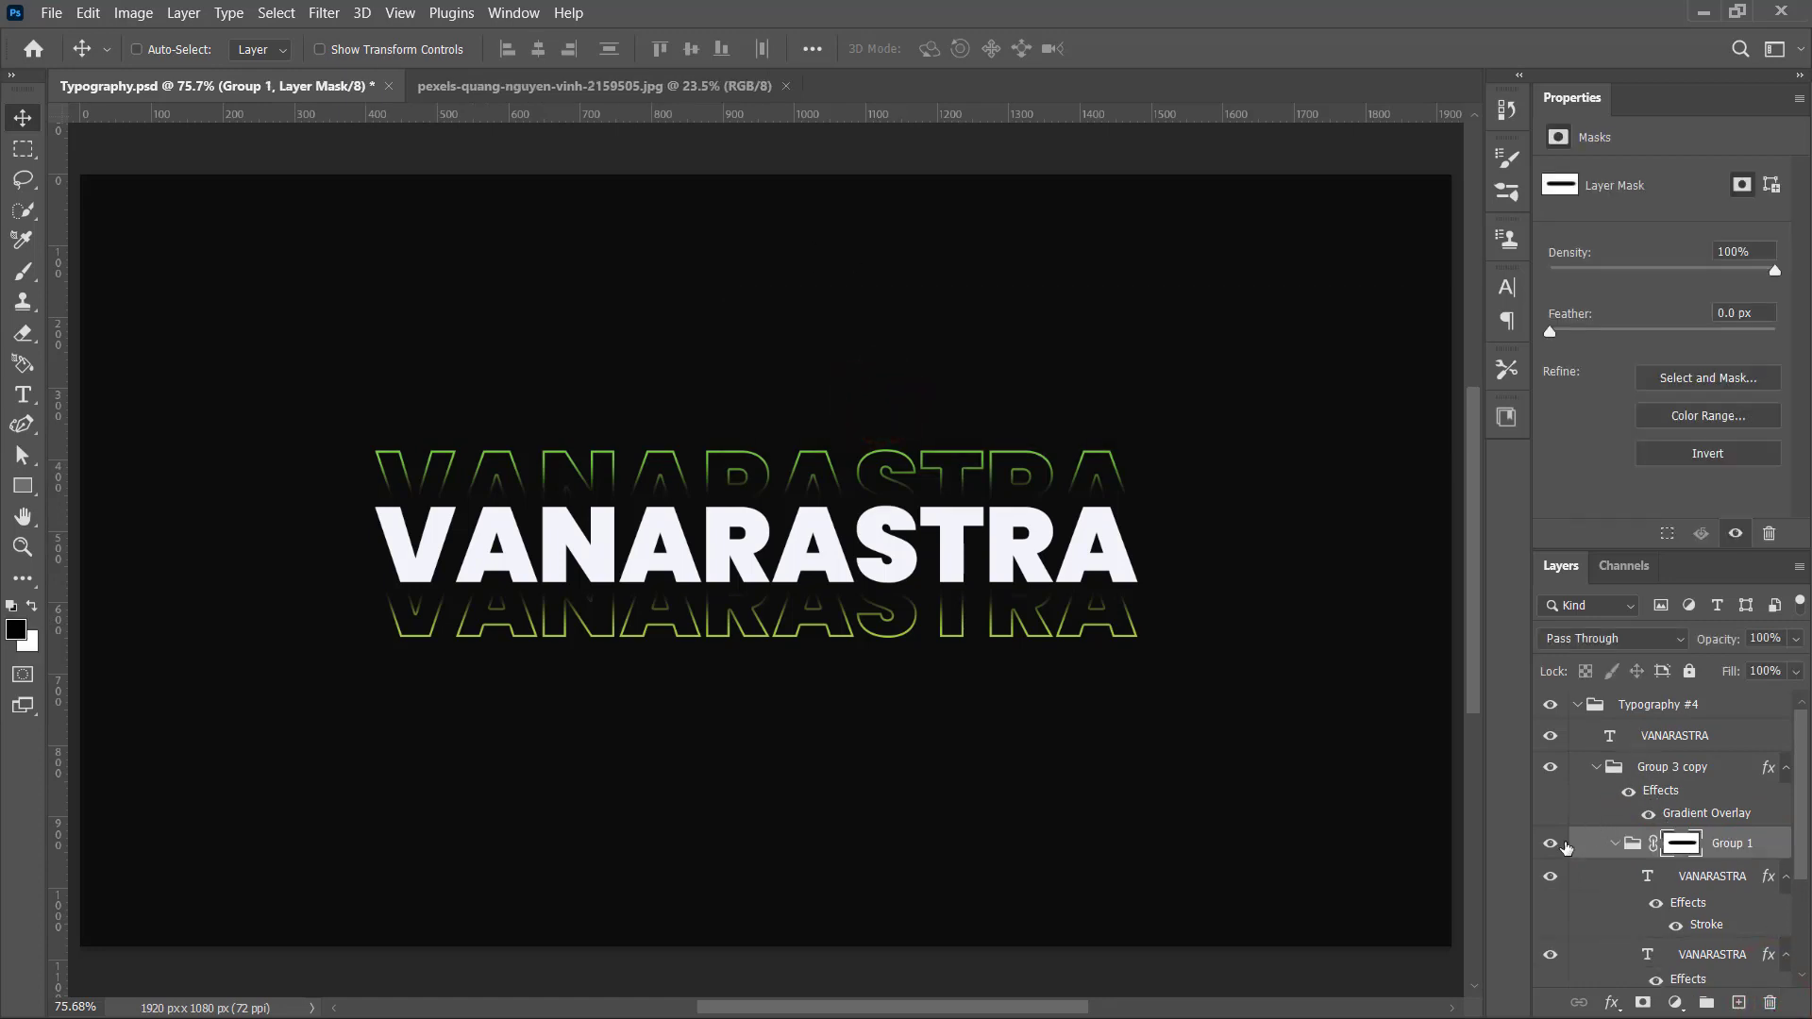
click(1562, 844)
Step: Add a new empty layer directly beneath the white VANARASTRA text layer
click(1680, 766)
click(1739, 1003)
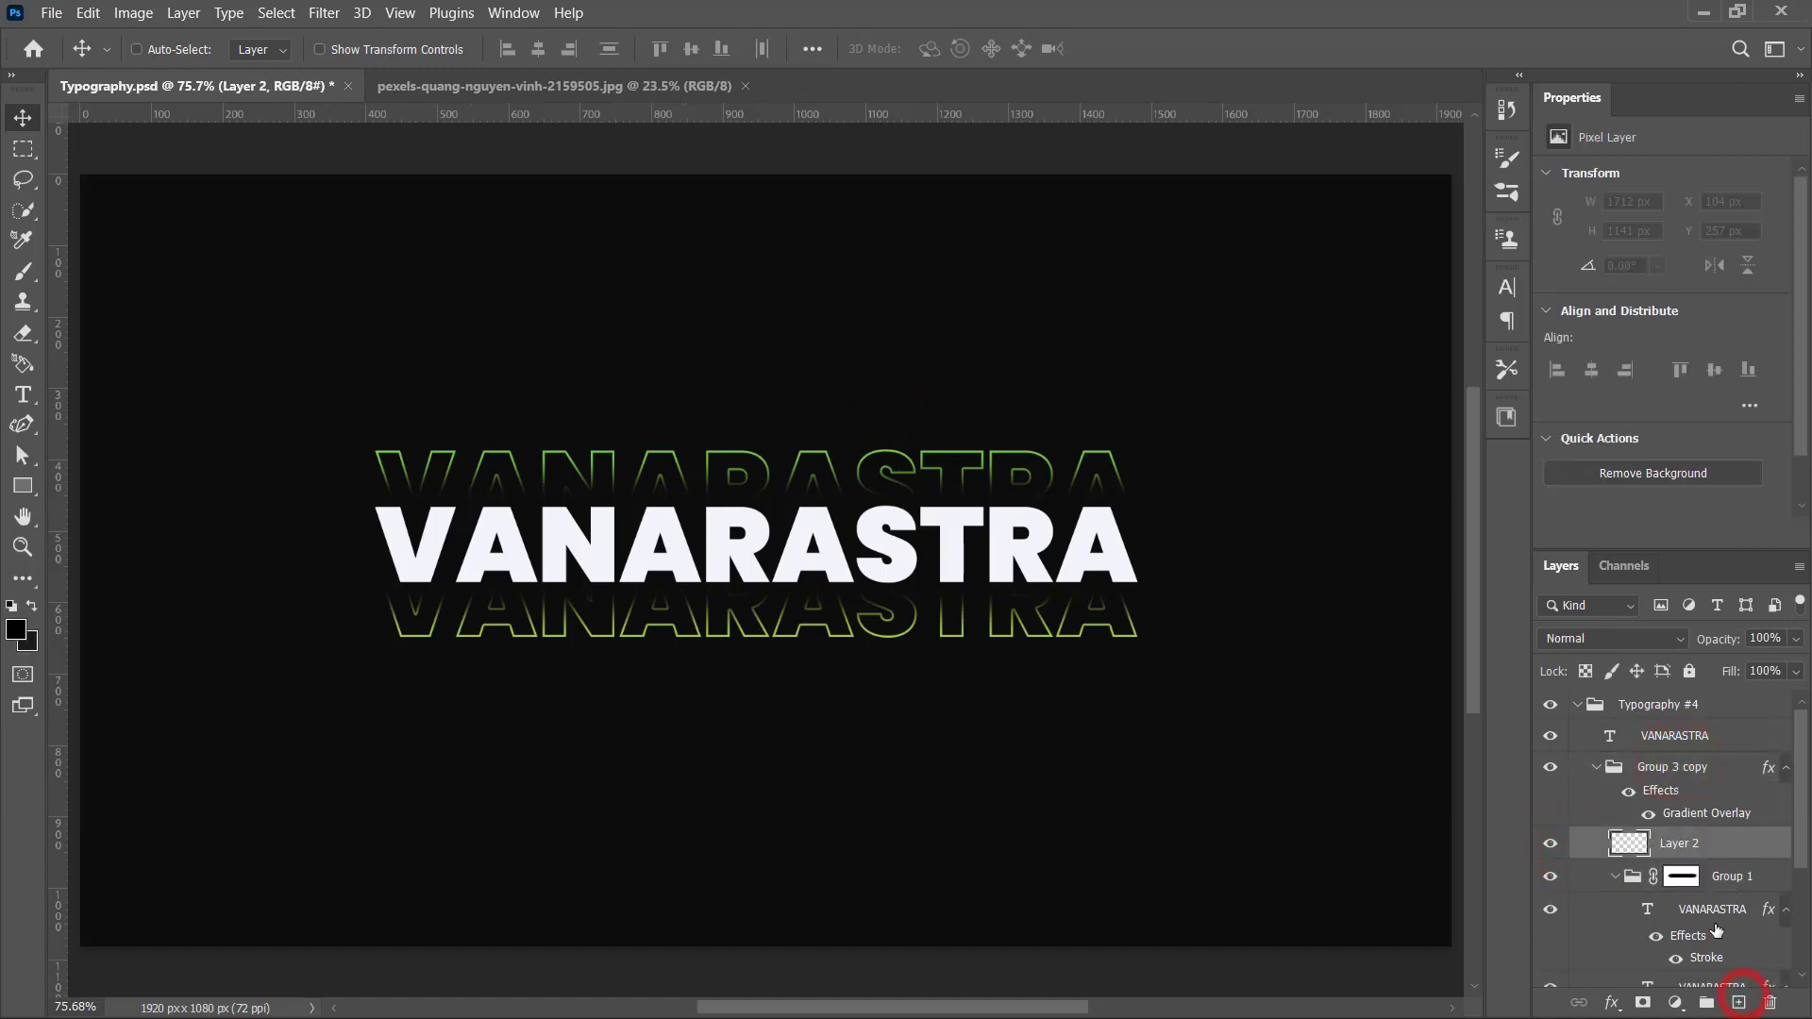
key(ctrl+z)
click(1699, 735)
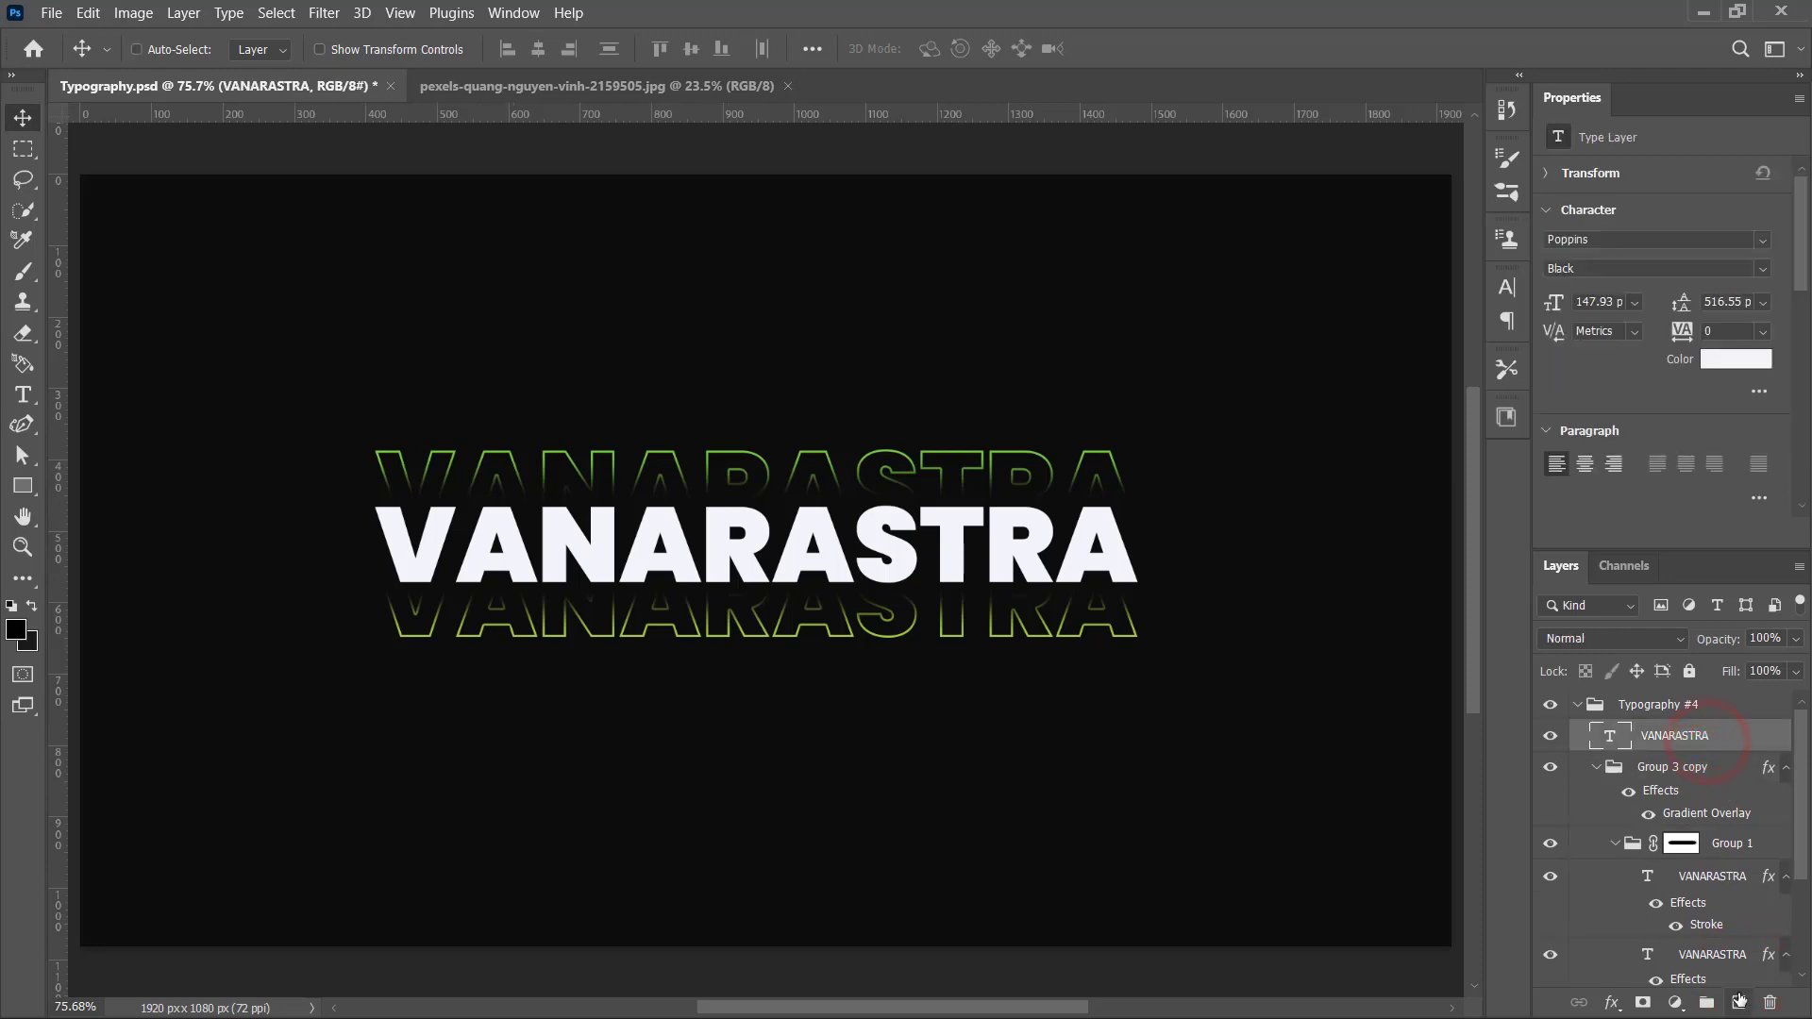
click(1738, 1002)
drag(1699, 737, 1703, 776)
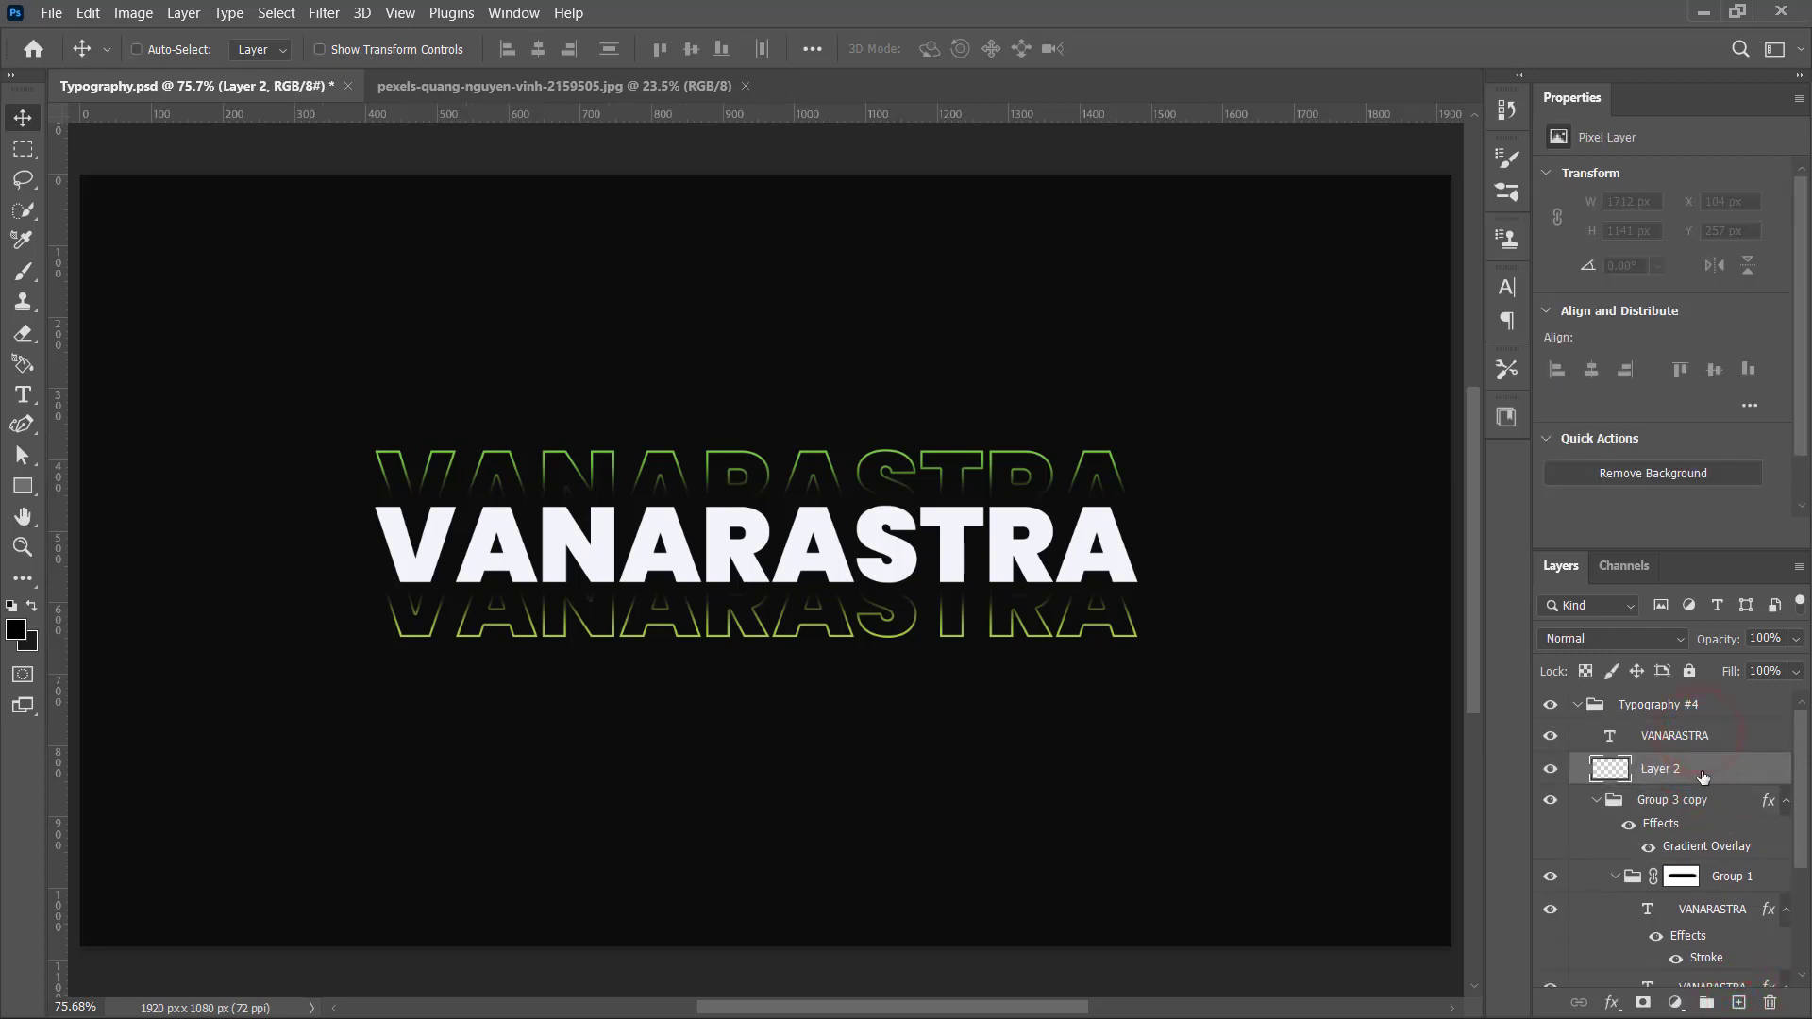
Step: Select a rectangle around VANARASTRA and fill it with a #0e0d0d Solid Color layer
click(22, 150)
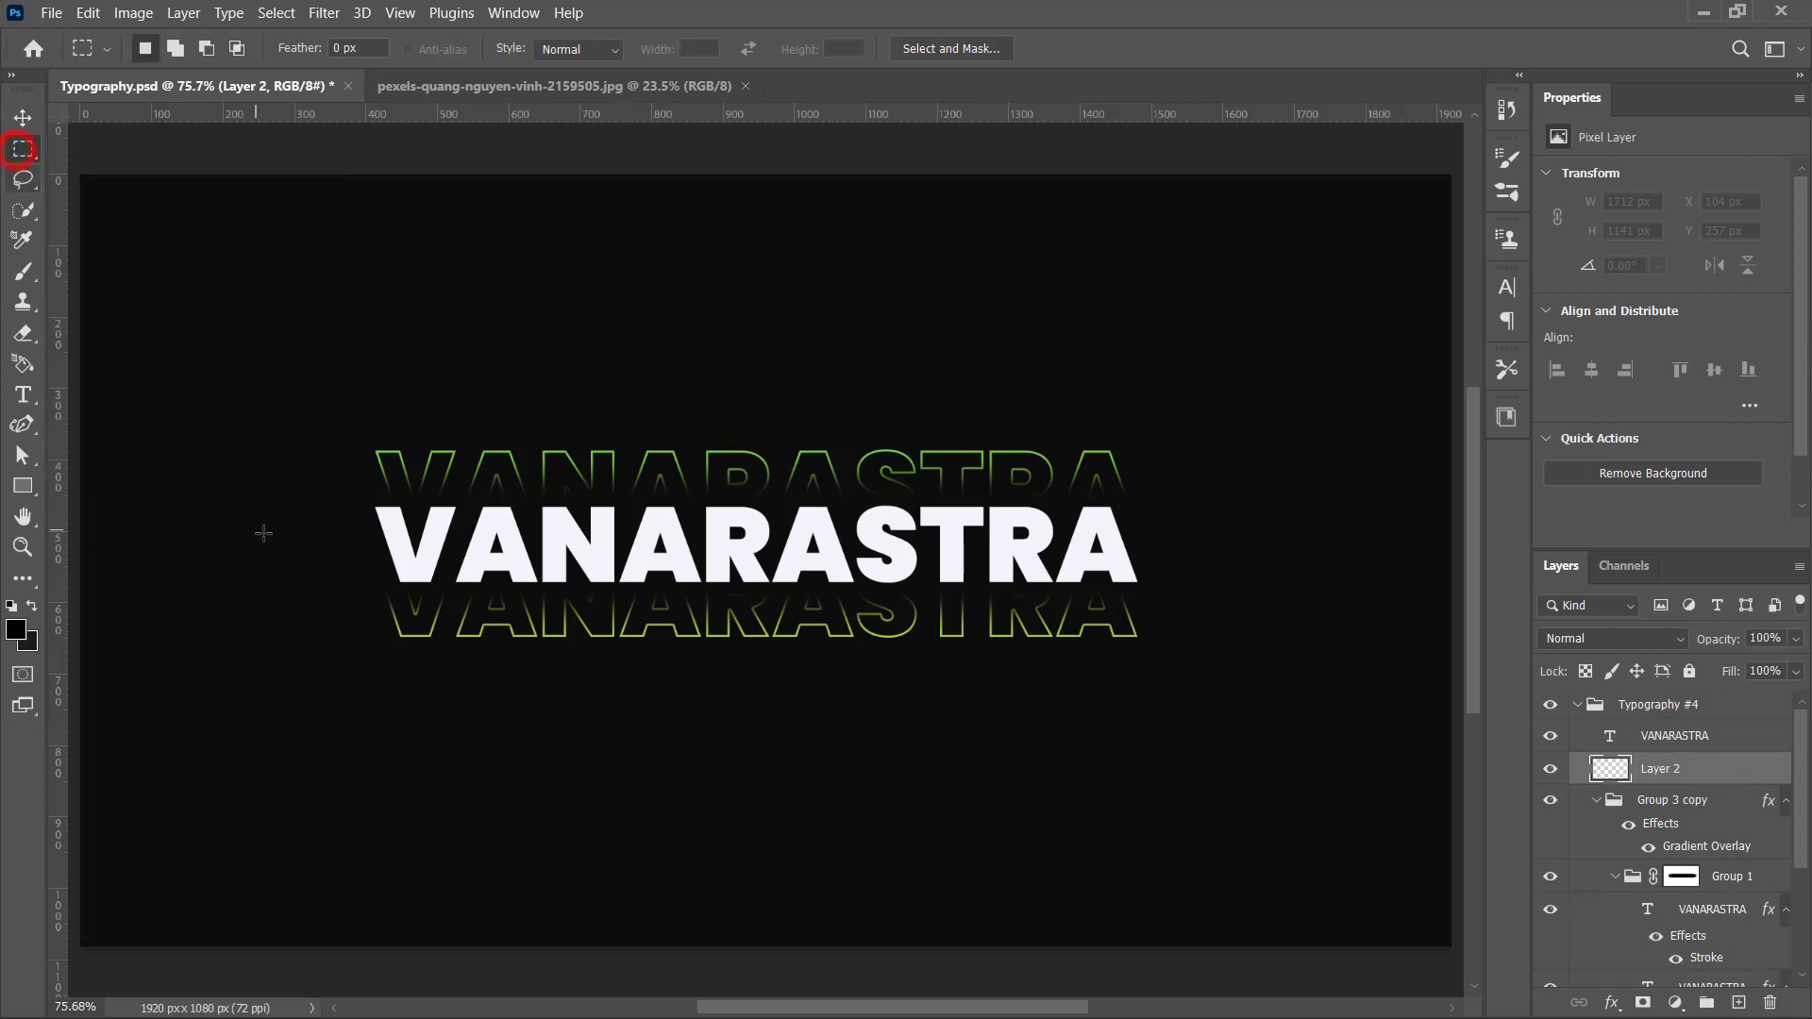
drag(364, 491, 1173, 608)
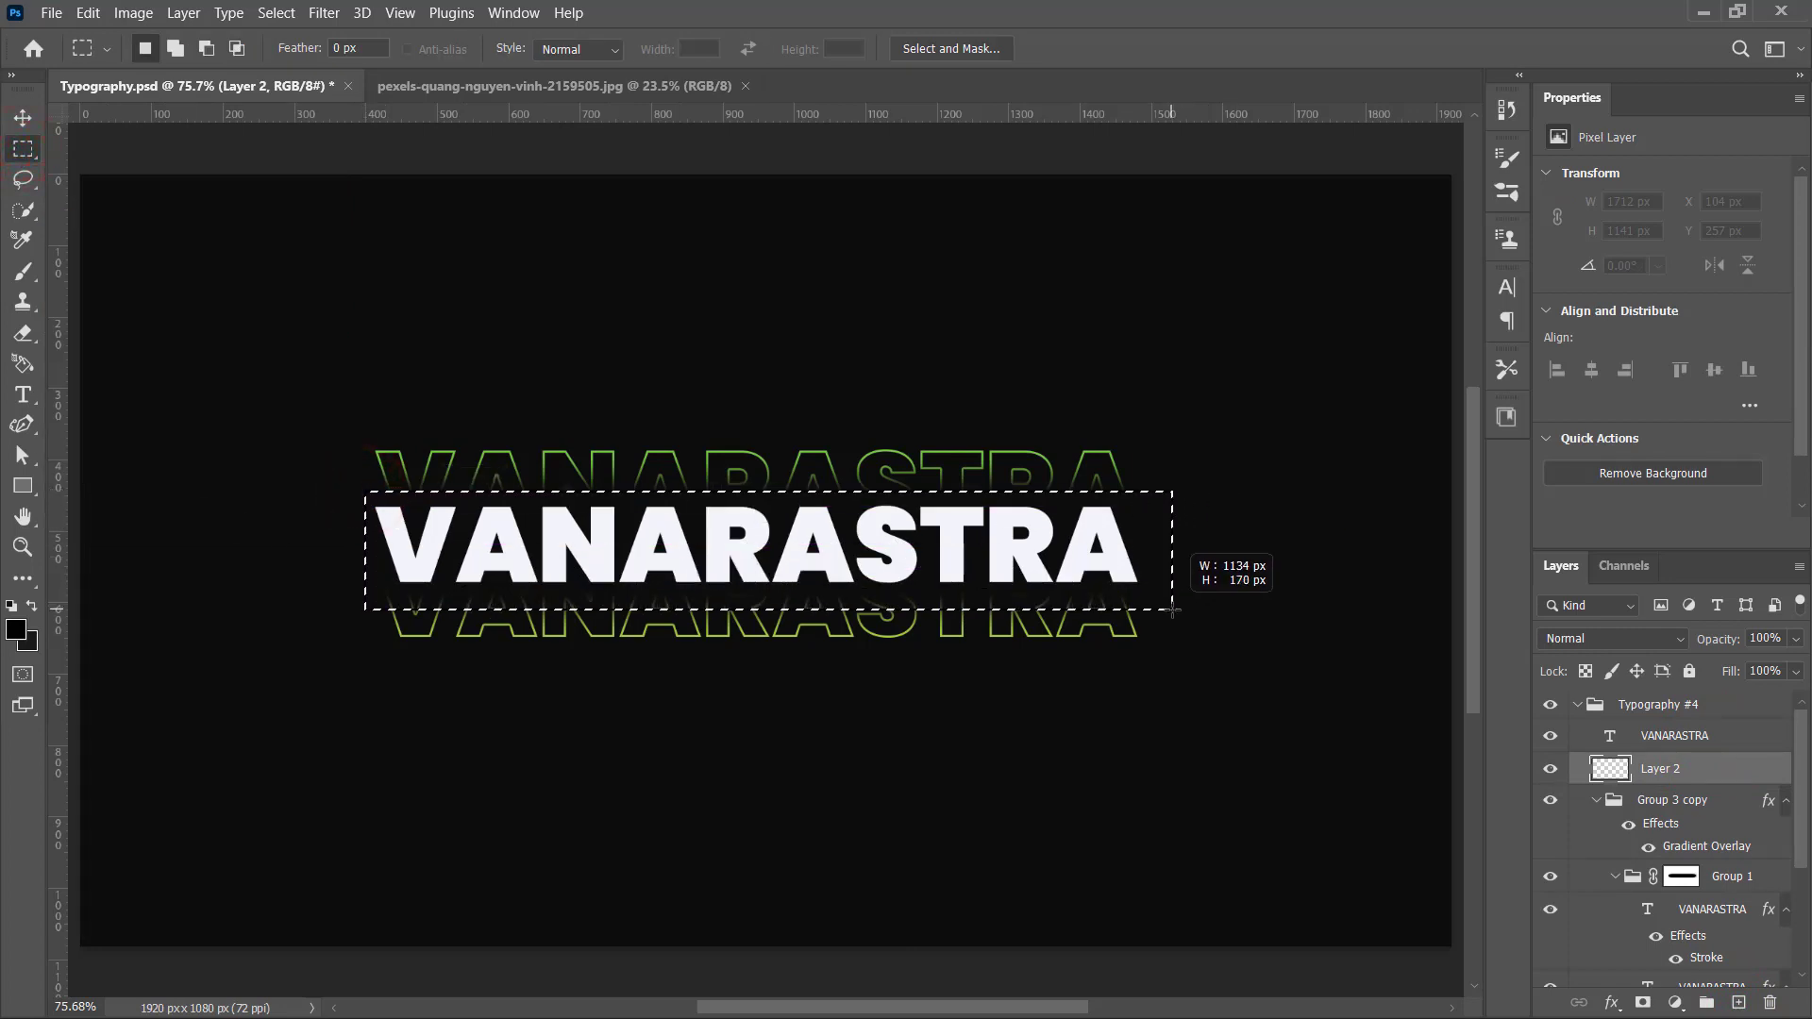
drag(1055, 559, 1052, 551)
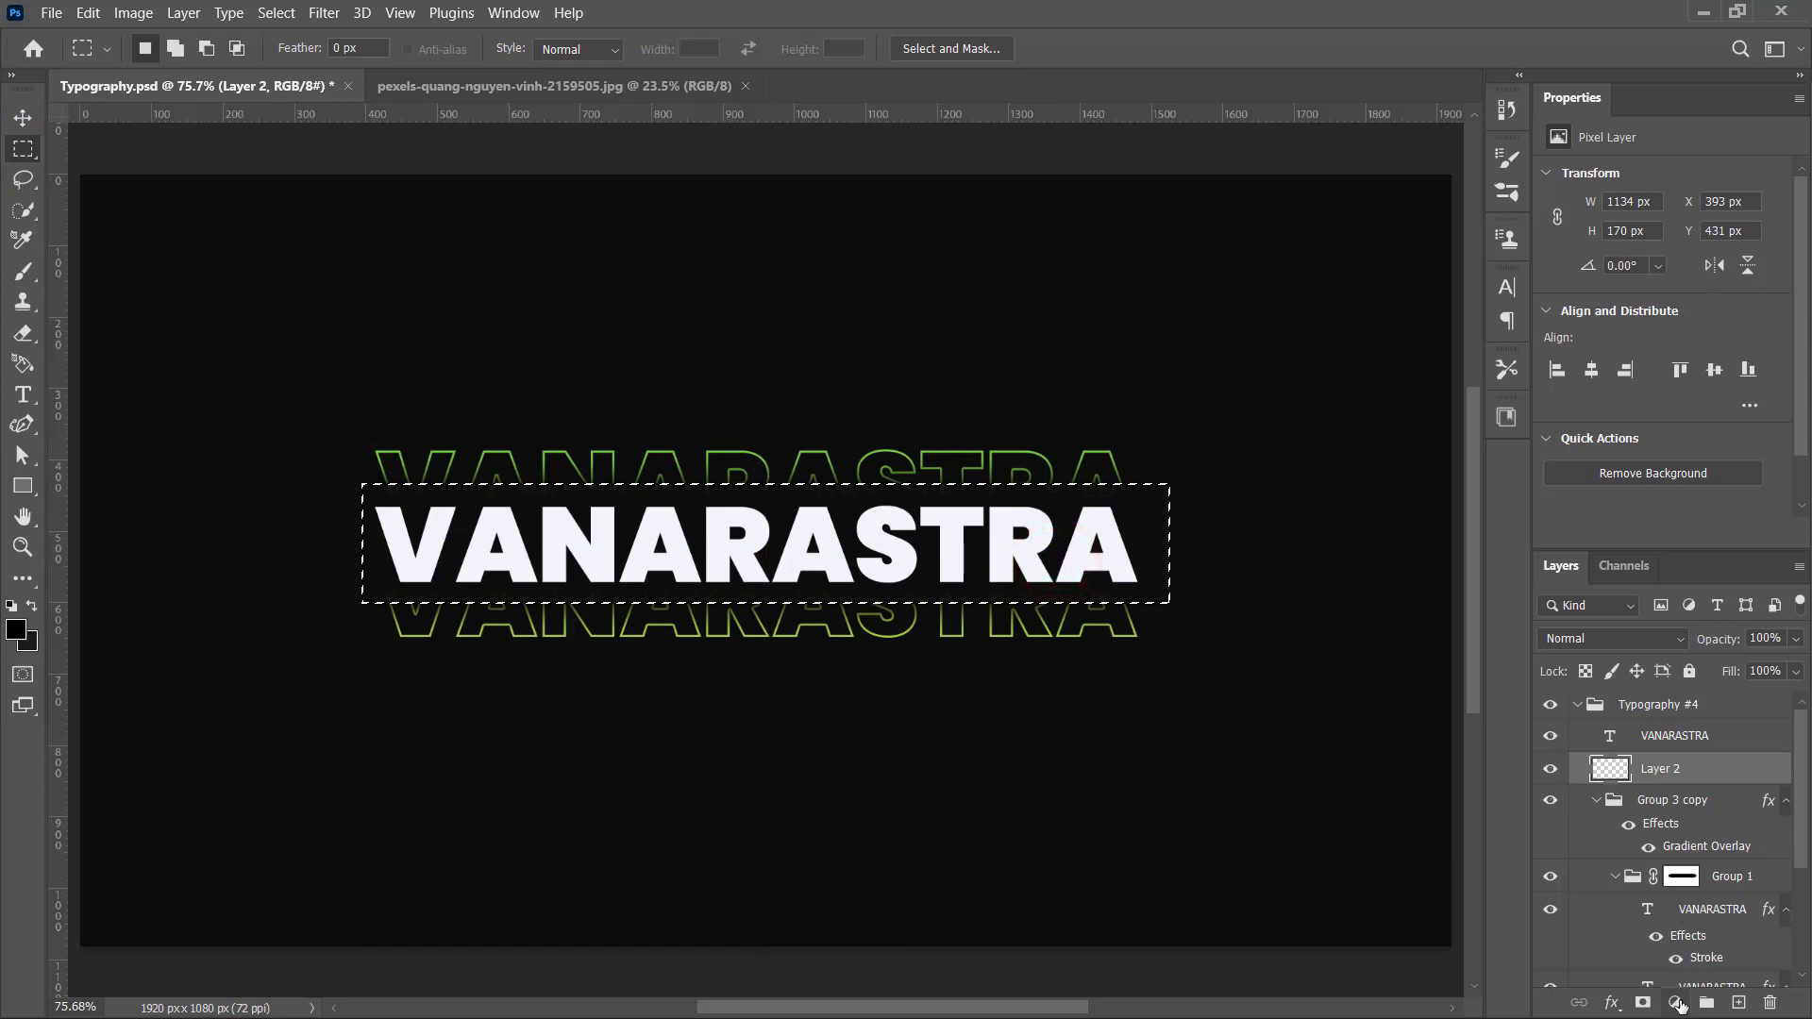
click(1675, 1002)
click(1669, 592)
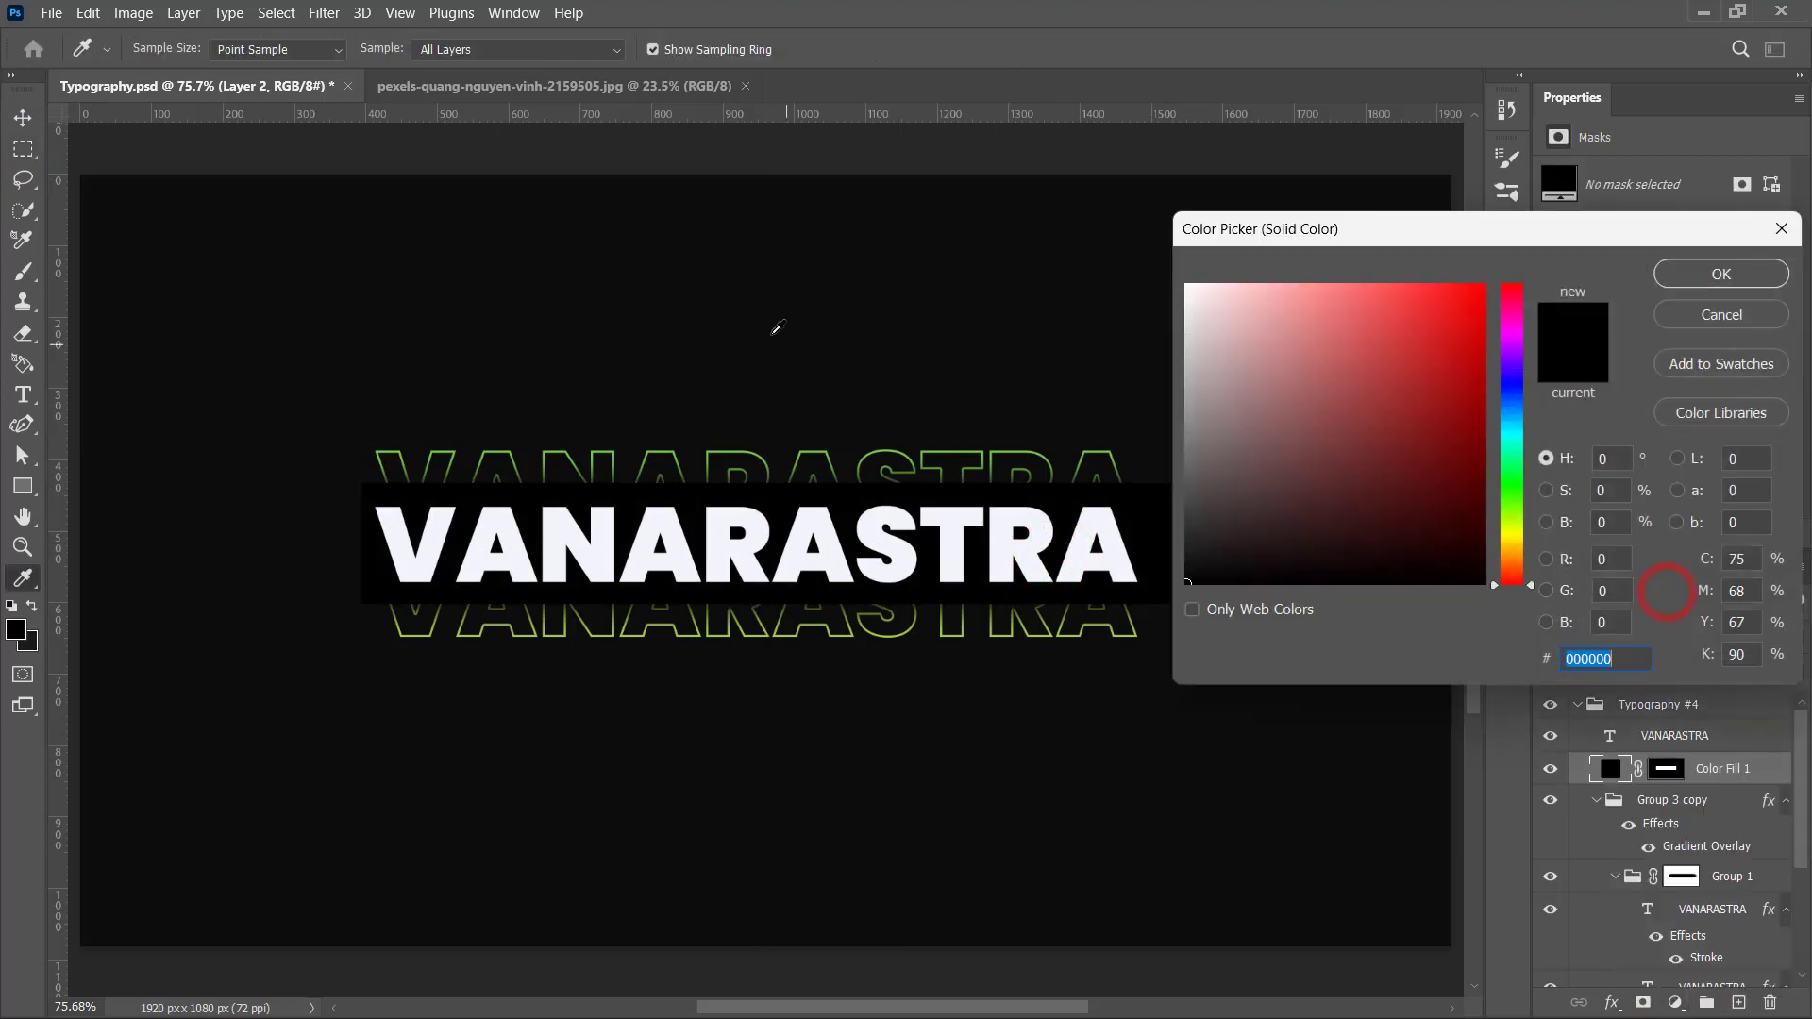
click(710, 340)
click(1740, 281)
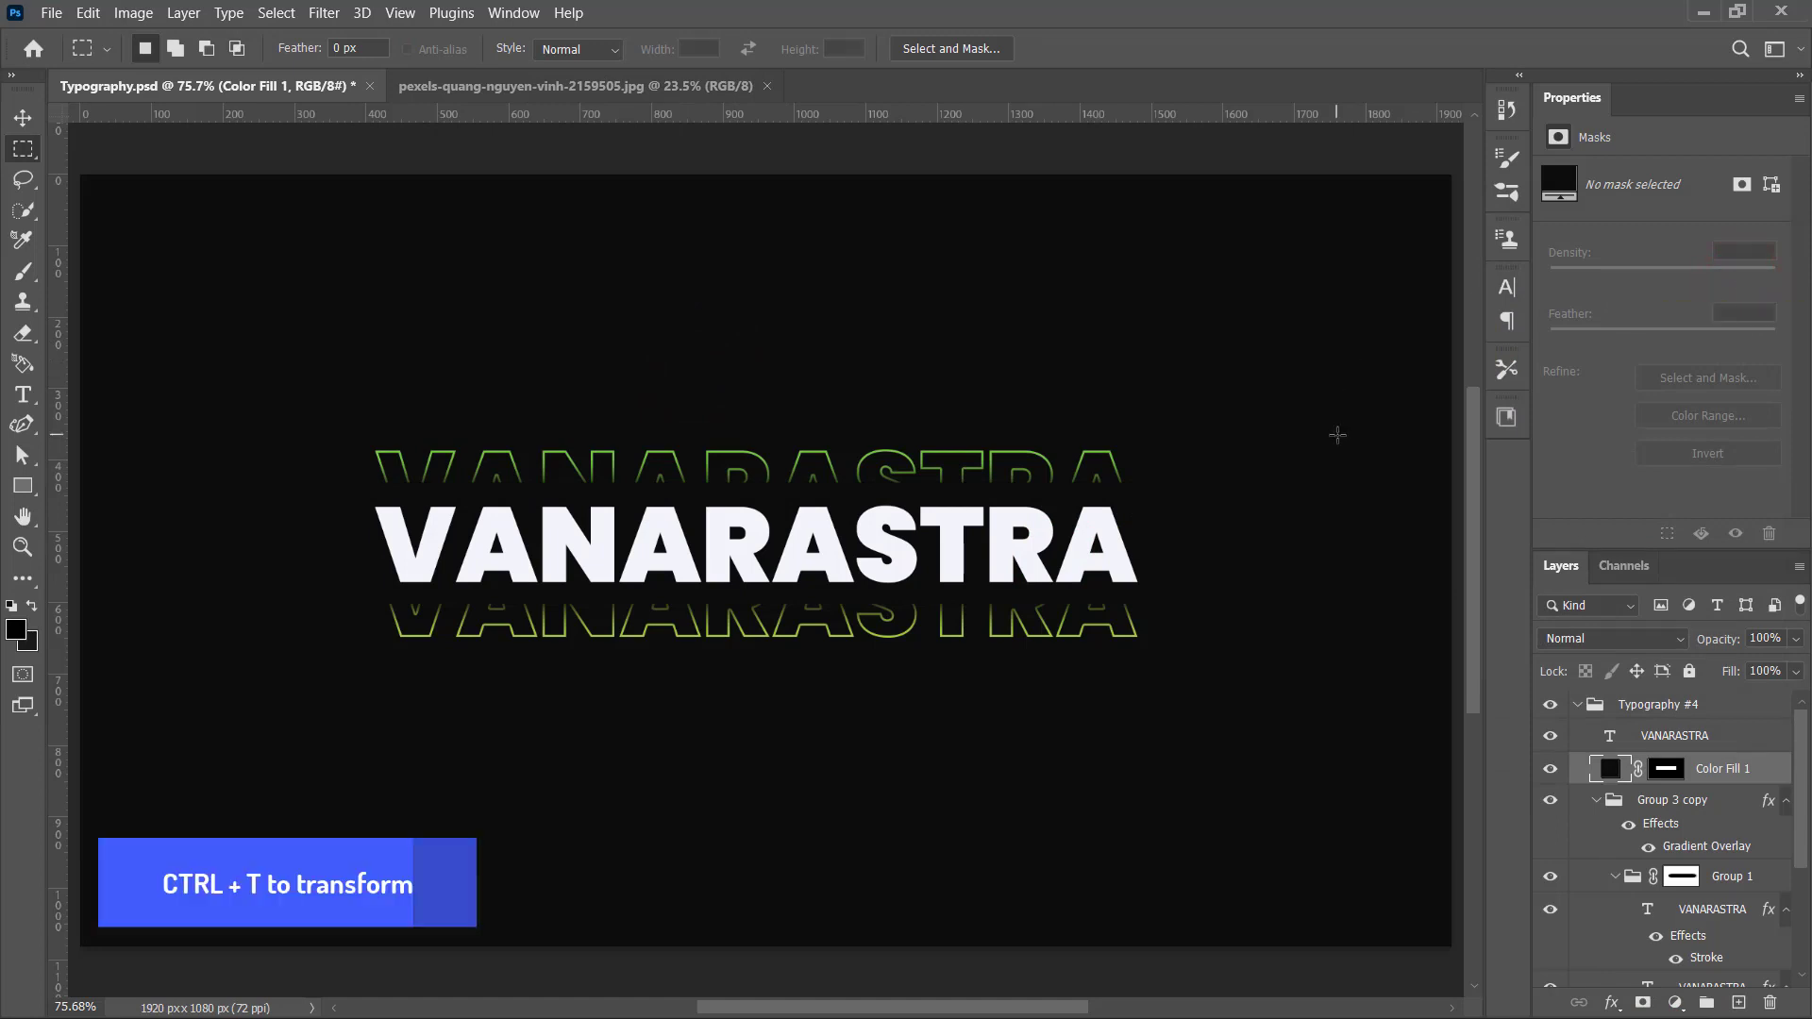
Step: Stretch the black fill bar wider than the word on both sides
key(ctrl+t)
drag(1170, 543, 1244, 542)
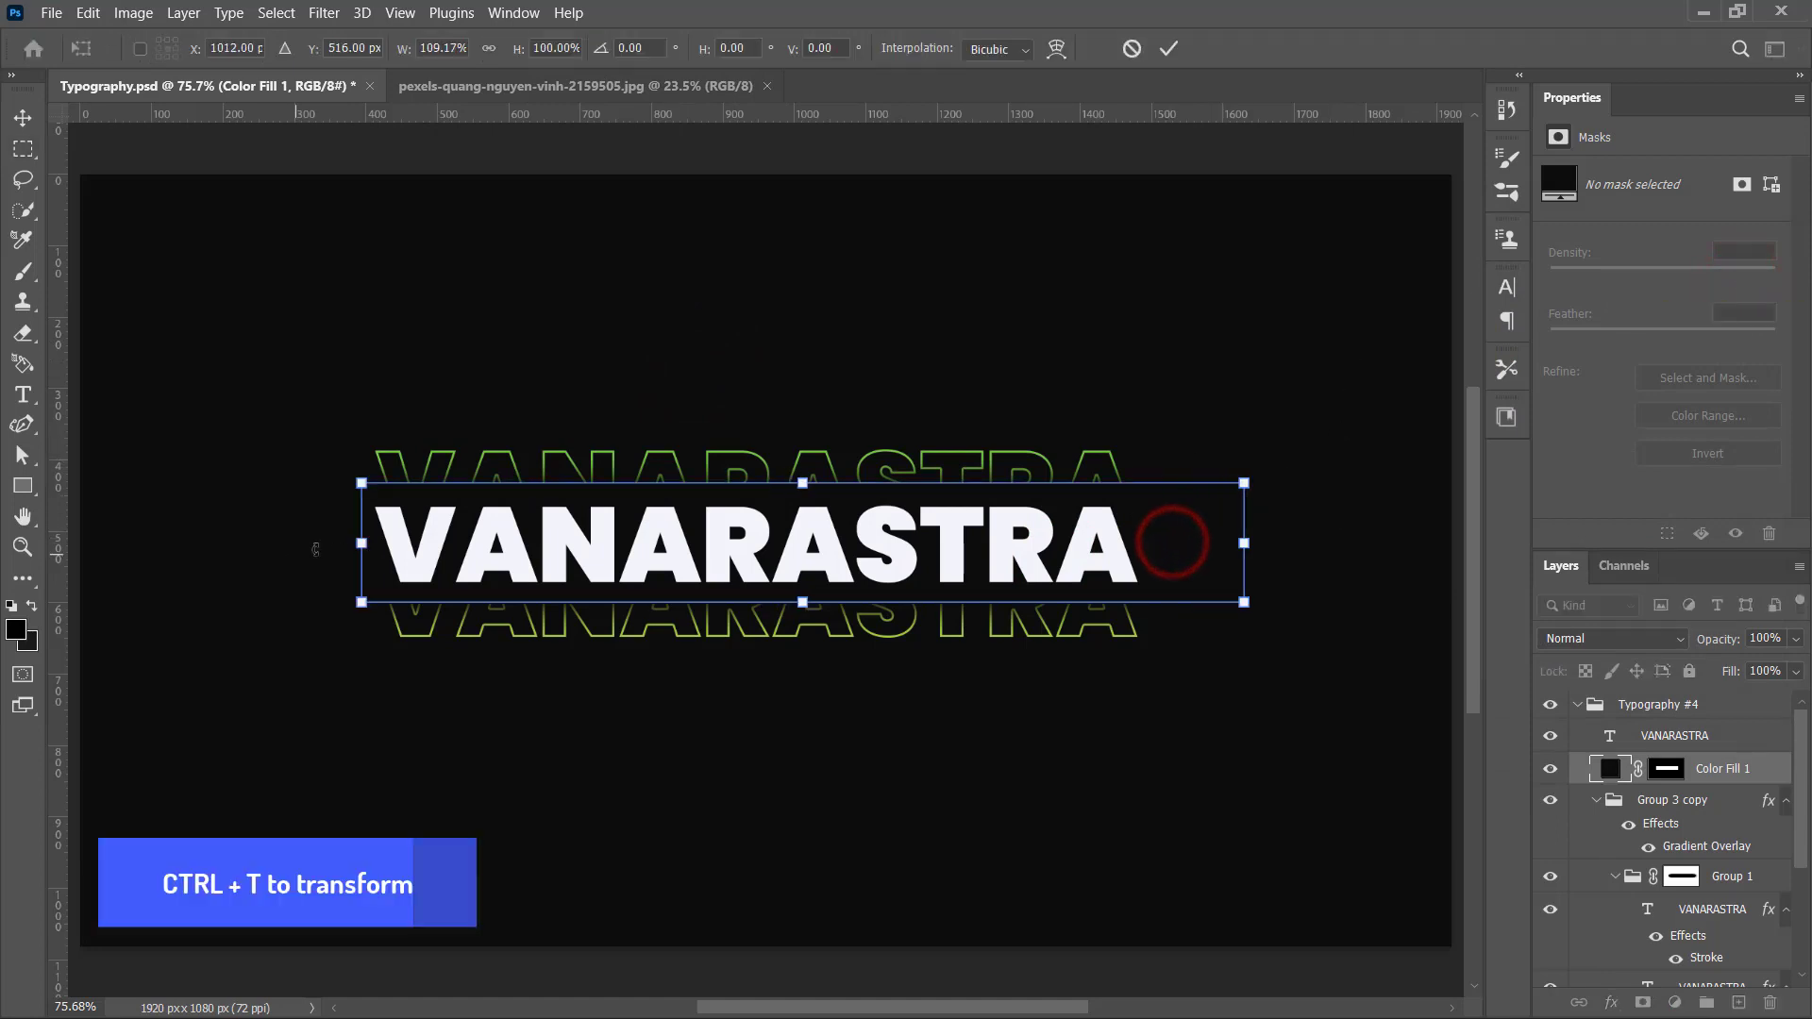
drag(358, 537, 259, 541)
key(Return)
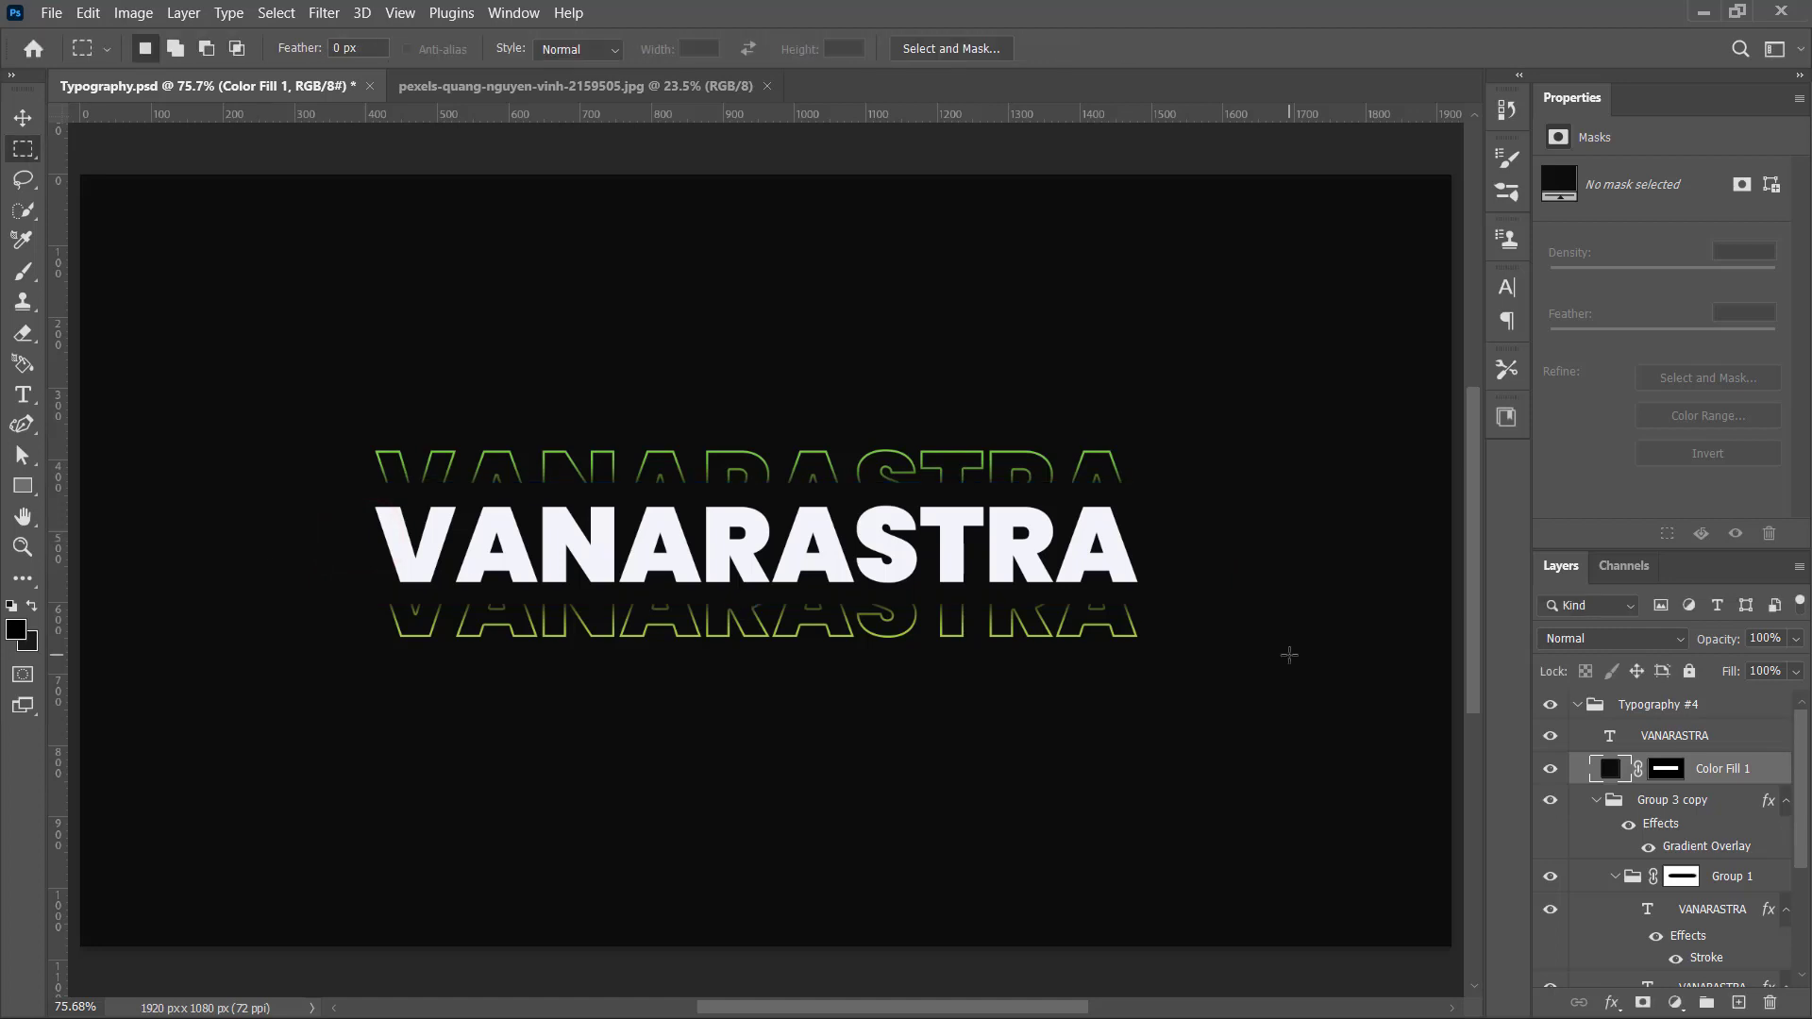
shift+click(1663, 735)
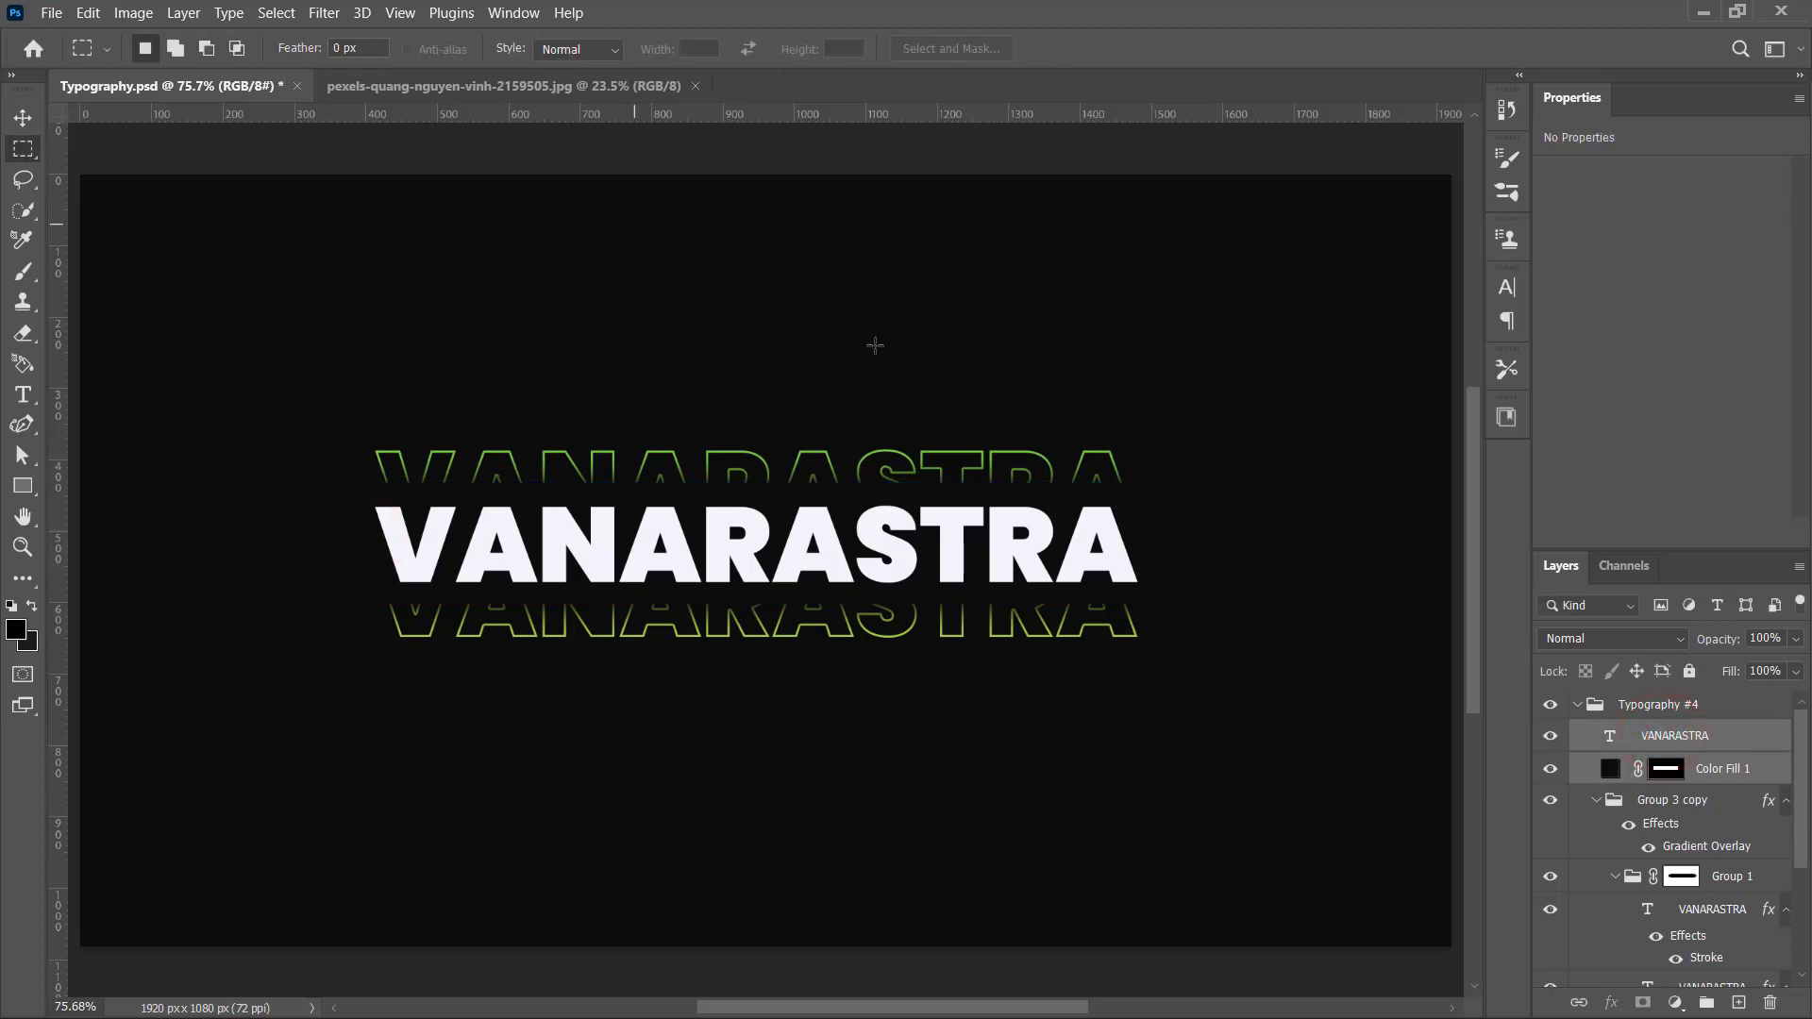
Step: Rasterize Color Fill 1, apply its mask, and align its vertical centre with VANARASTRA
right_click(1745, 765)
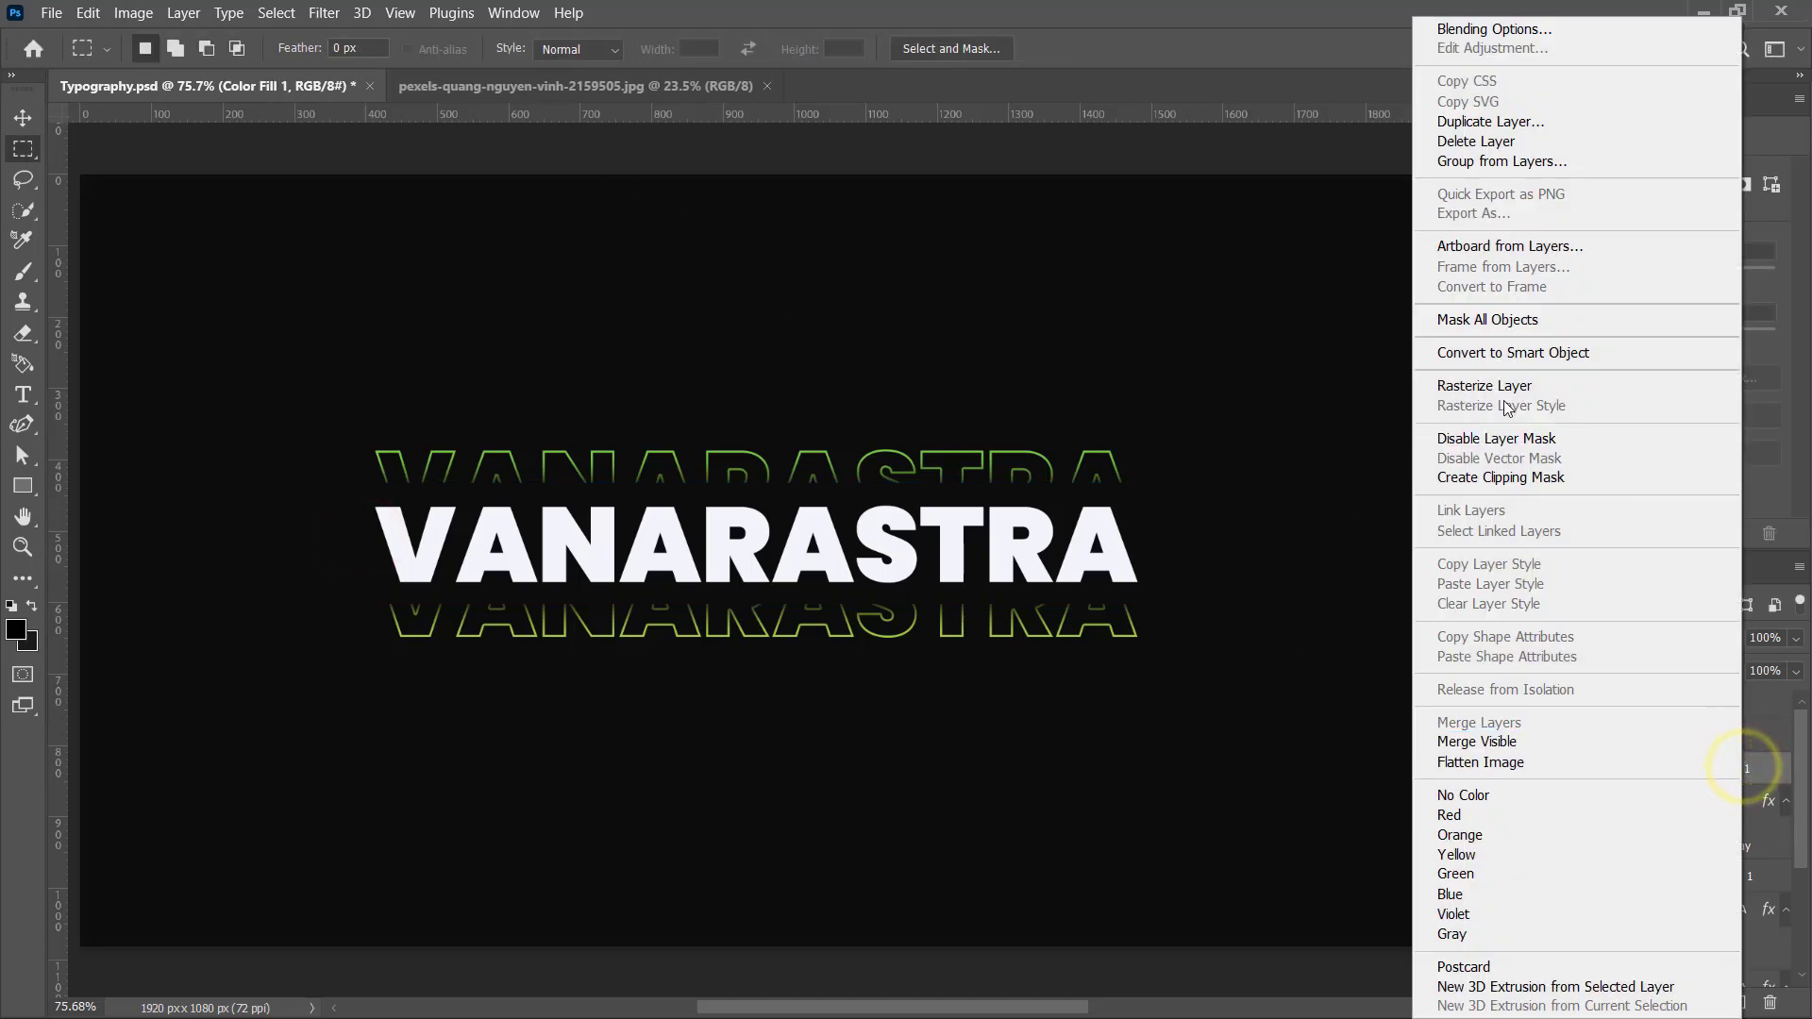
click(1503, 394)
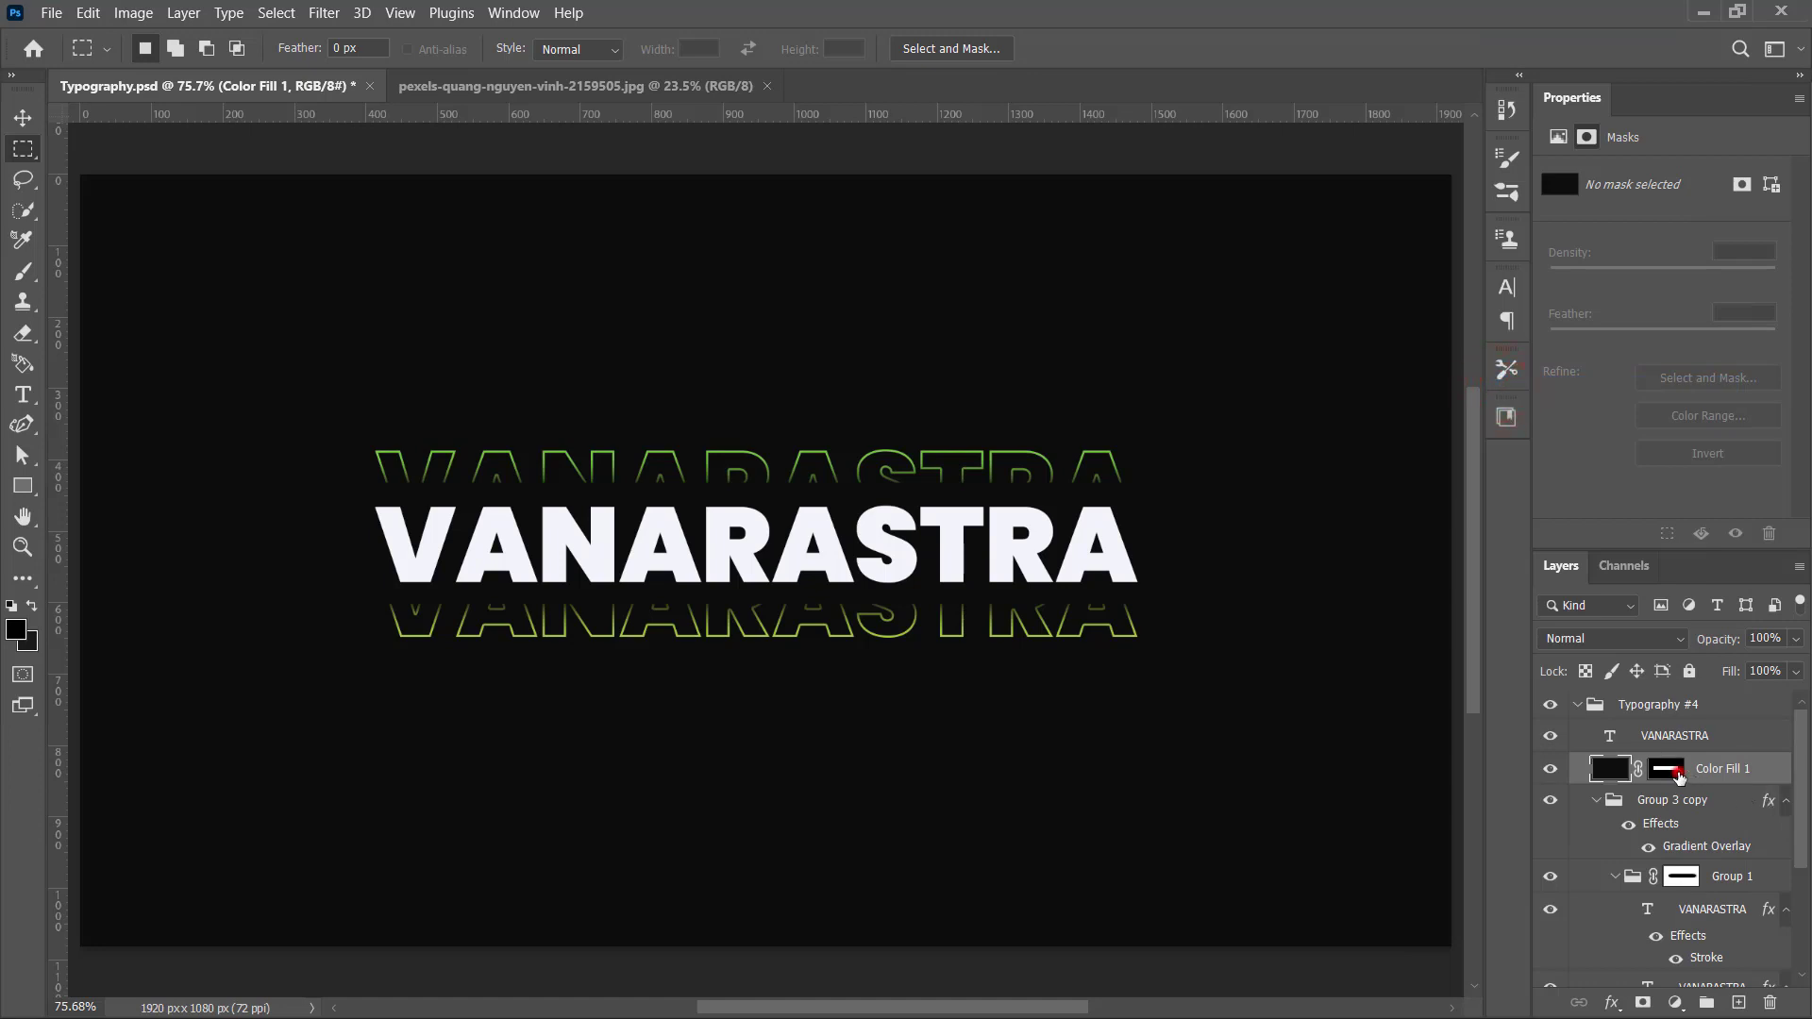
right_click(1679, 776)
click(1628, 840)
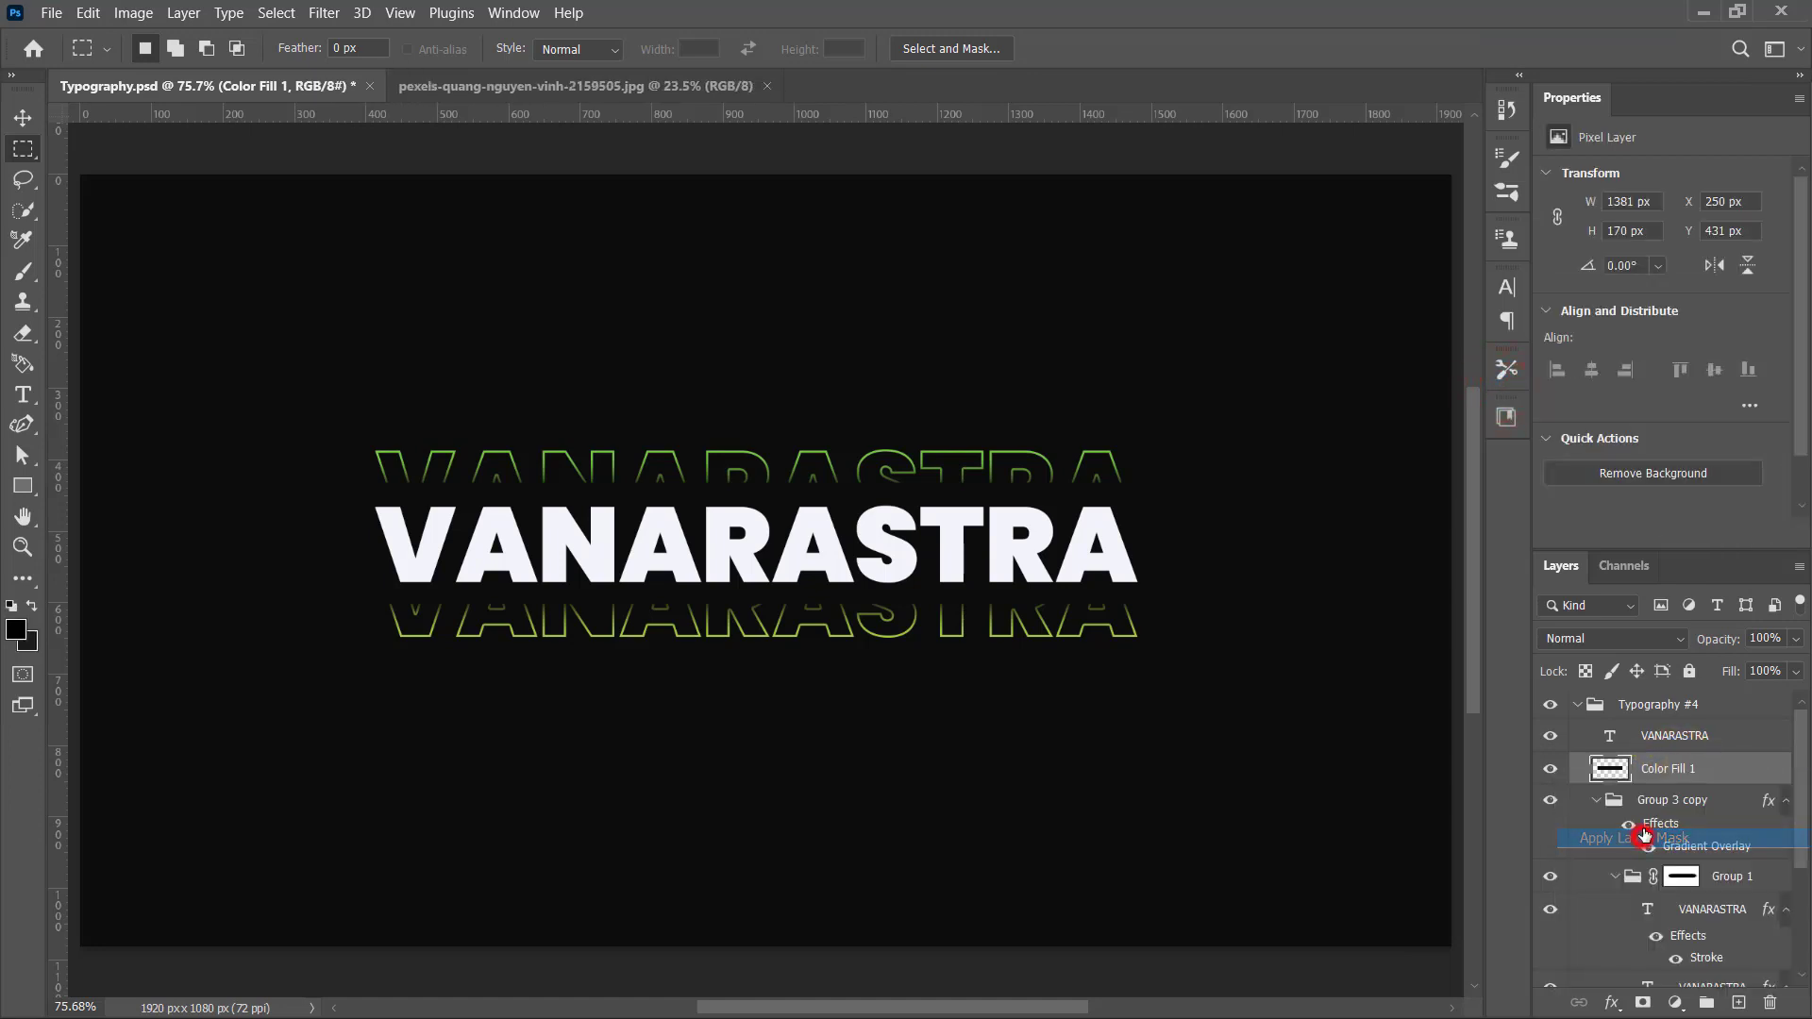
shift+click(1684, 745)
key(v)
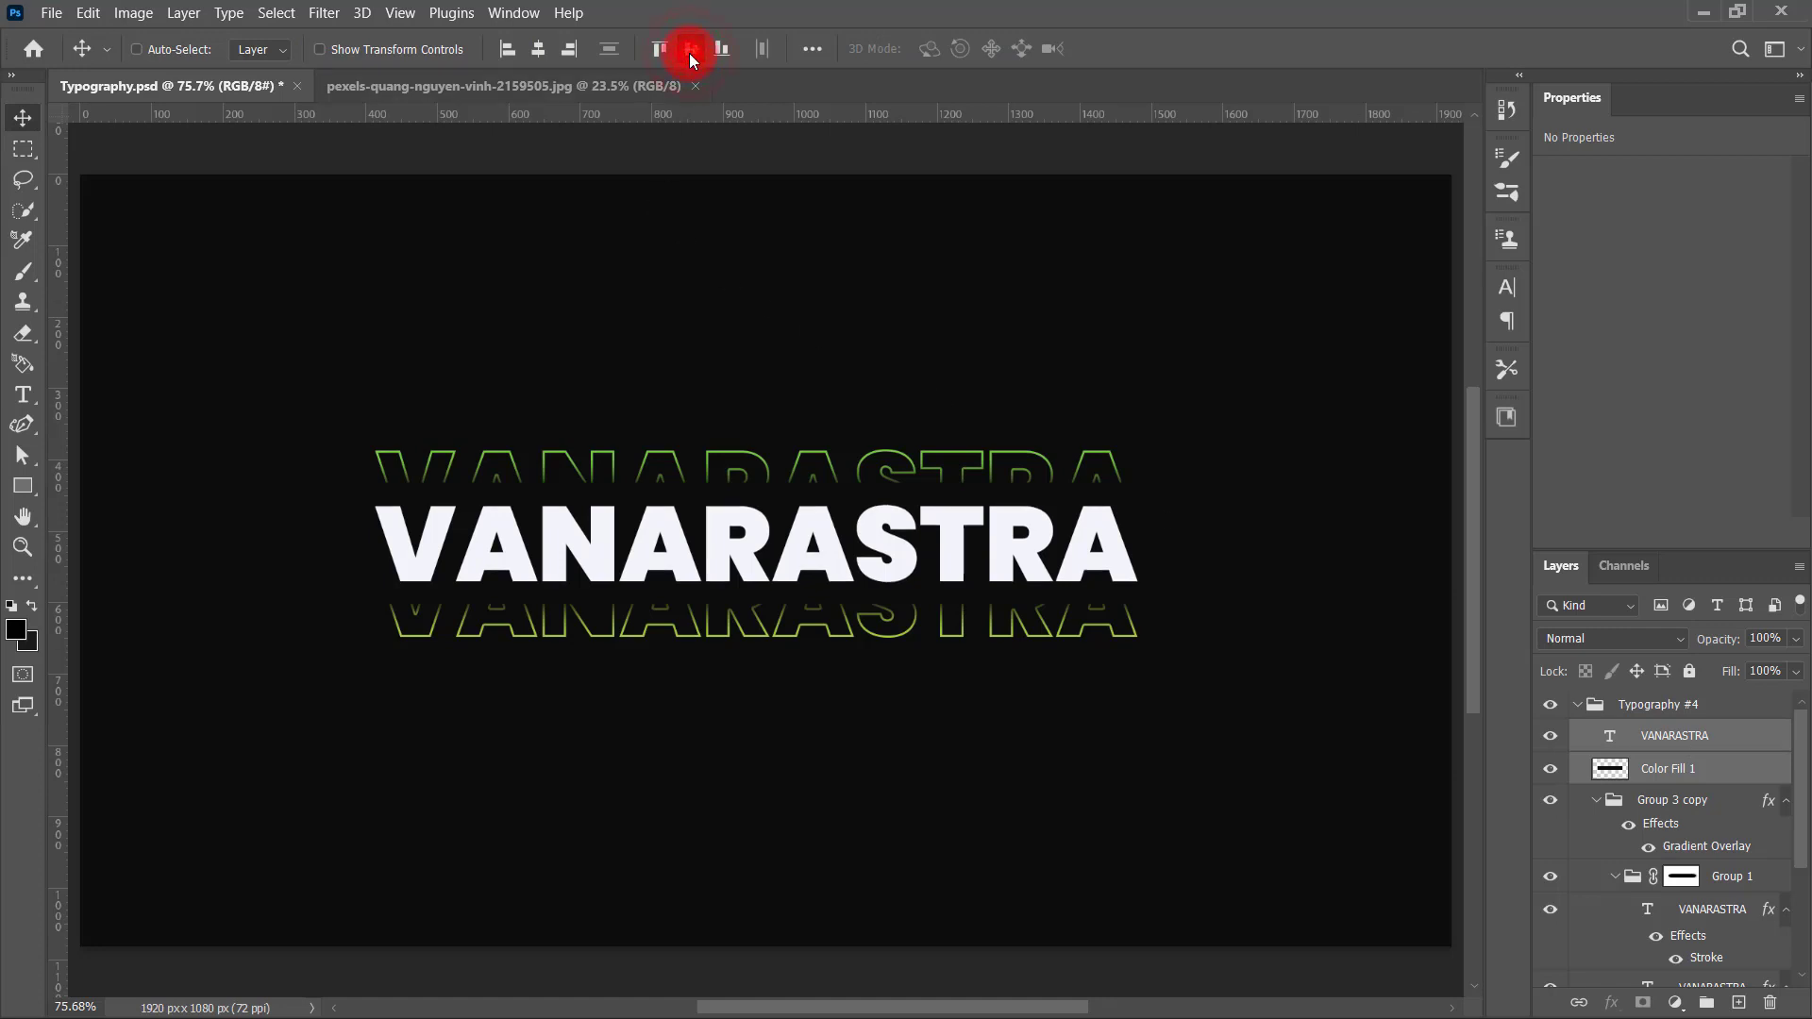
click(1151, 781)
Step: Delete Group 1's fading layer mask and compare the result with the fill bar toggled
click(1681, 876)
drag(1681, 876, 1772, 1004)
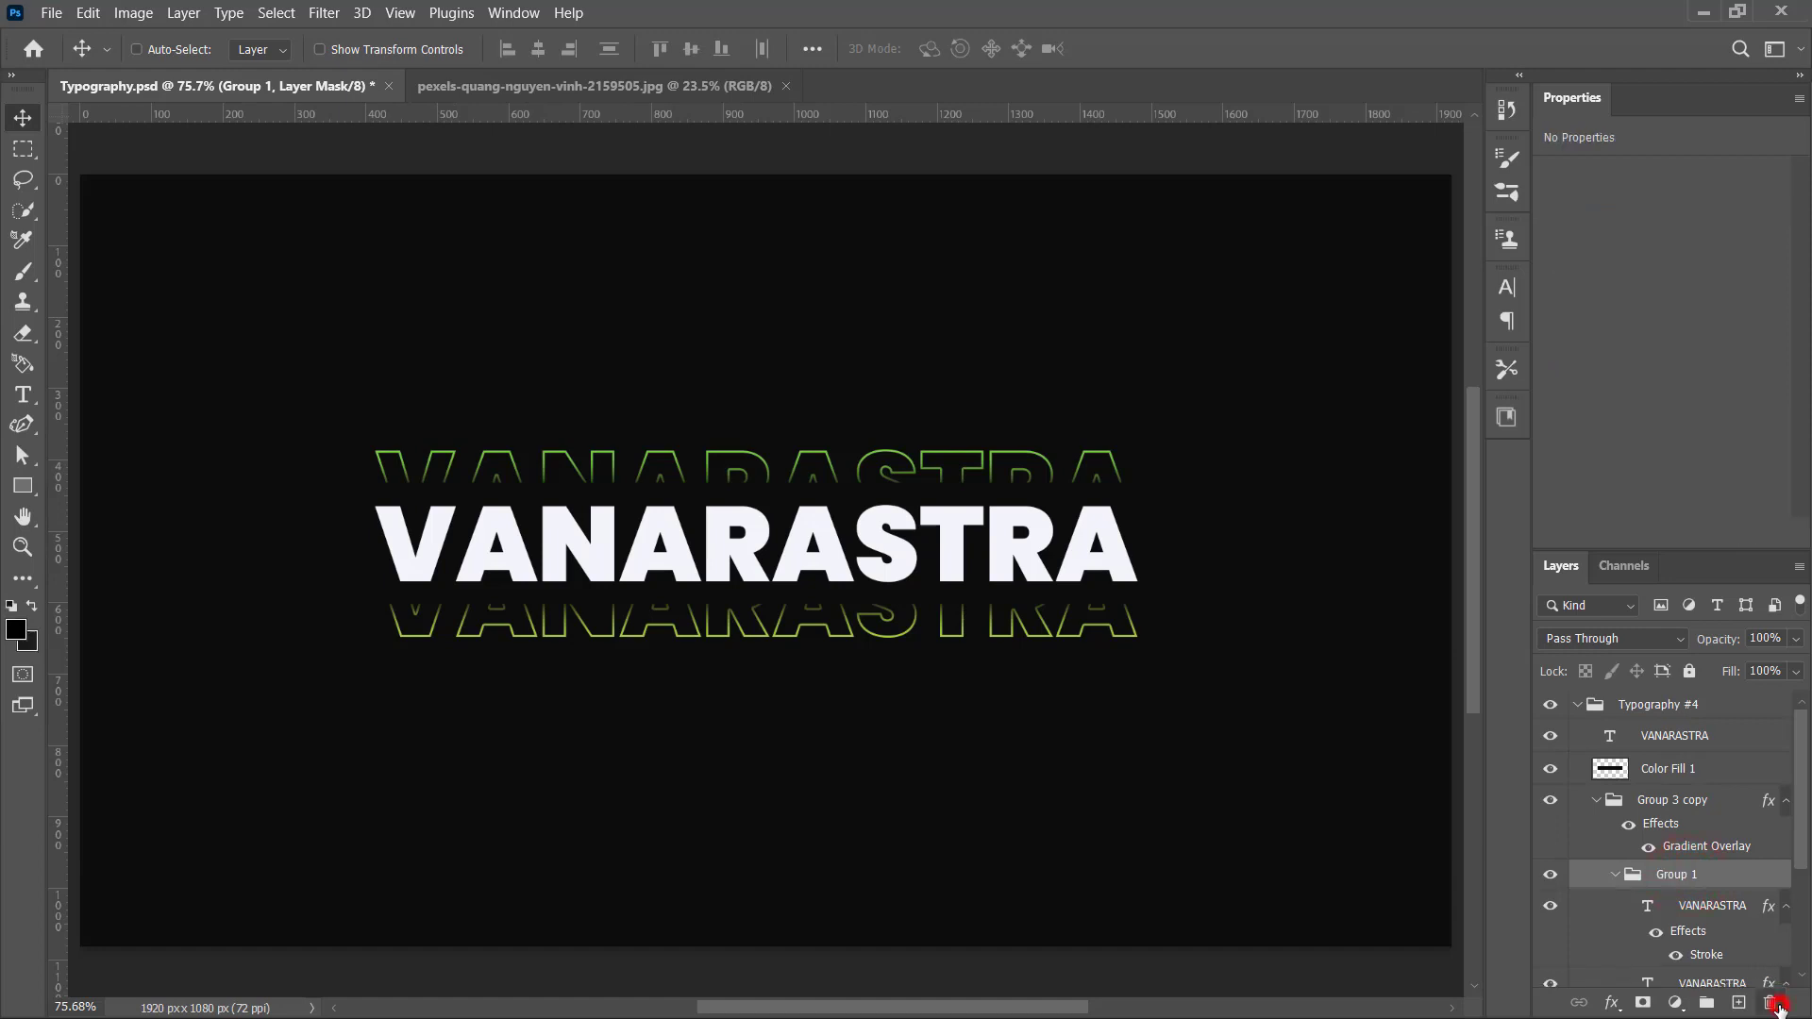
click(1552, 769)
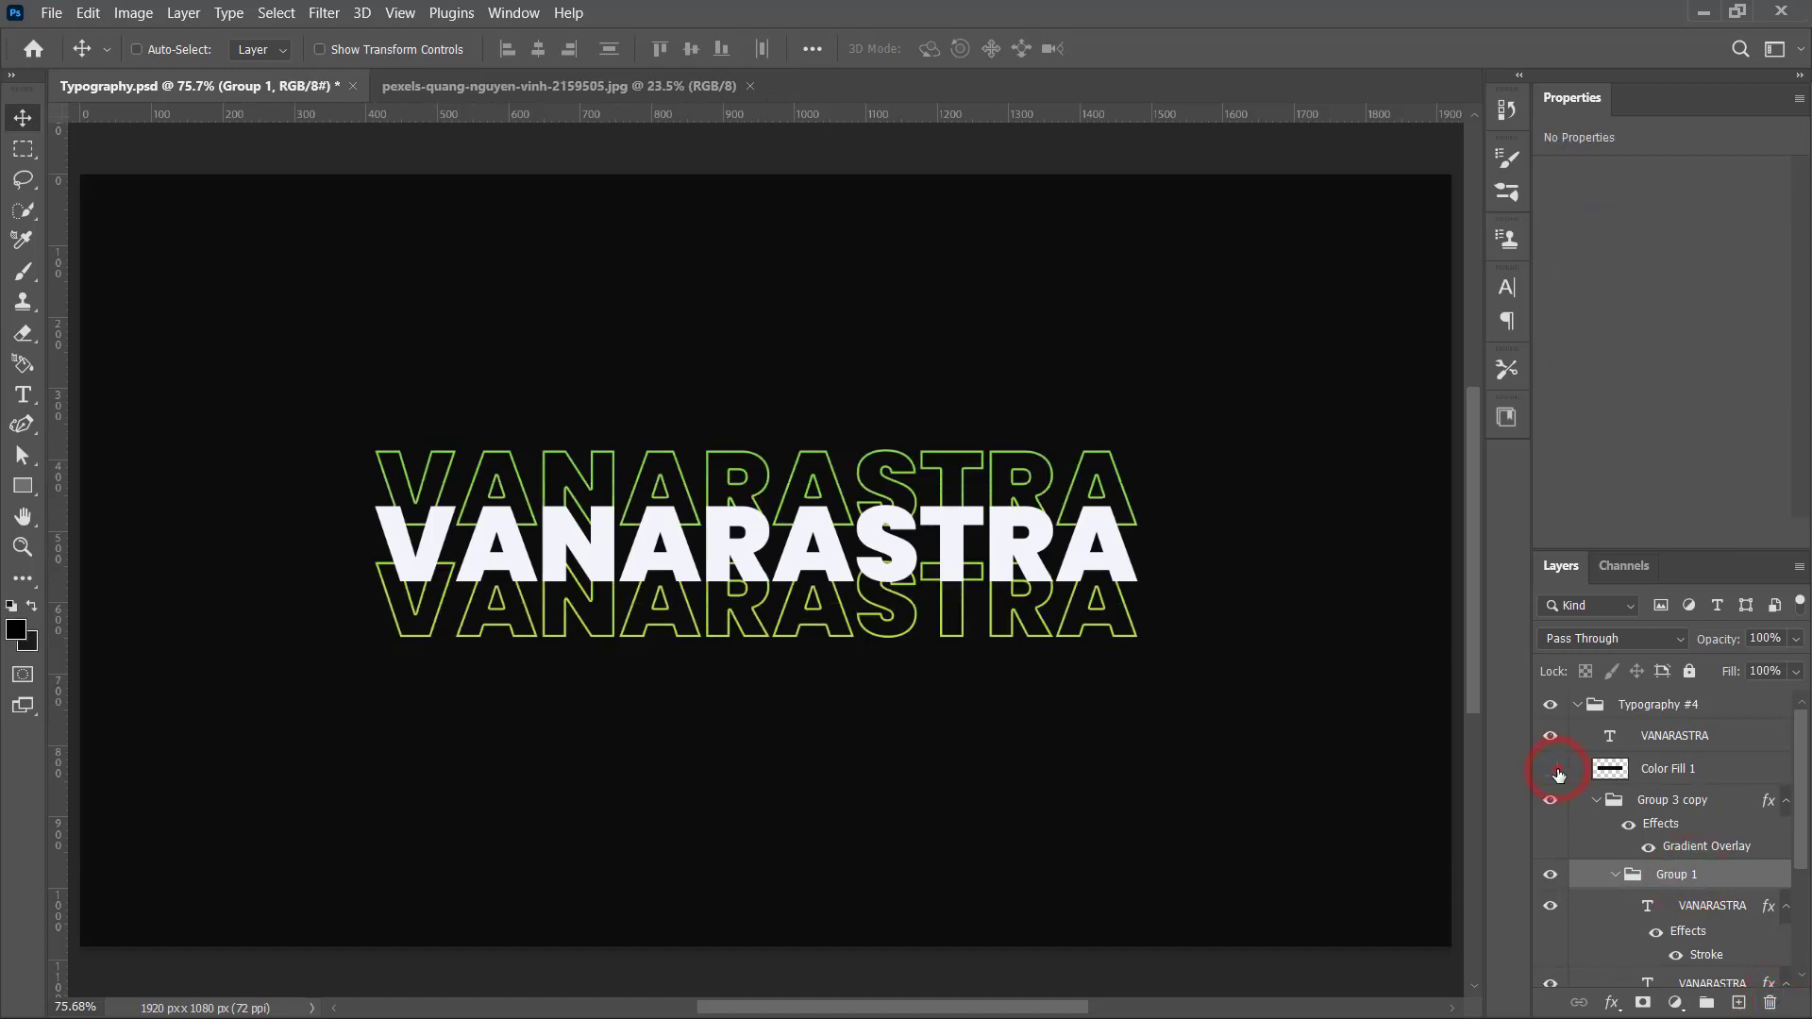
click(1554, 770)
click(1553, 769)
click(1553, 769)
click(1656, 772)
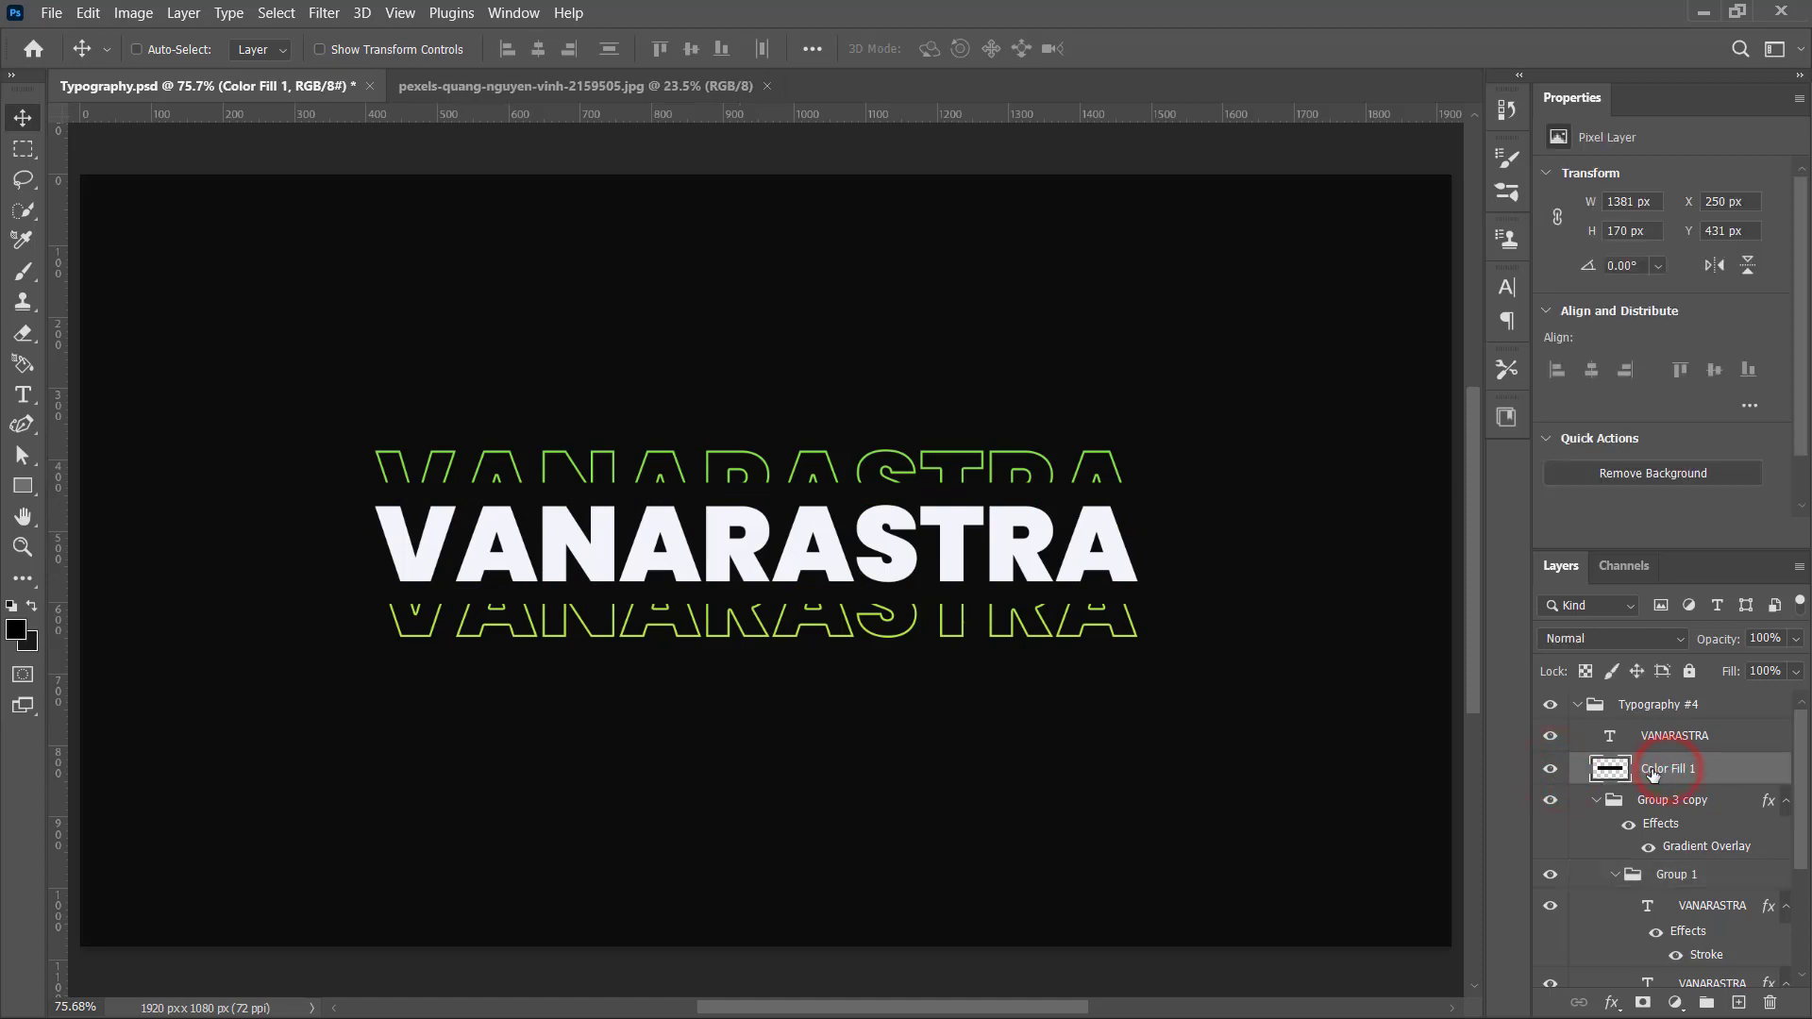
Step: Add a lime Color Overlay effect to Color Fill 1, then hide that effect
double_click(1604, 772)
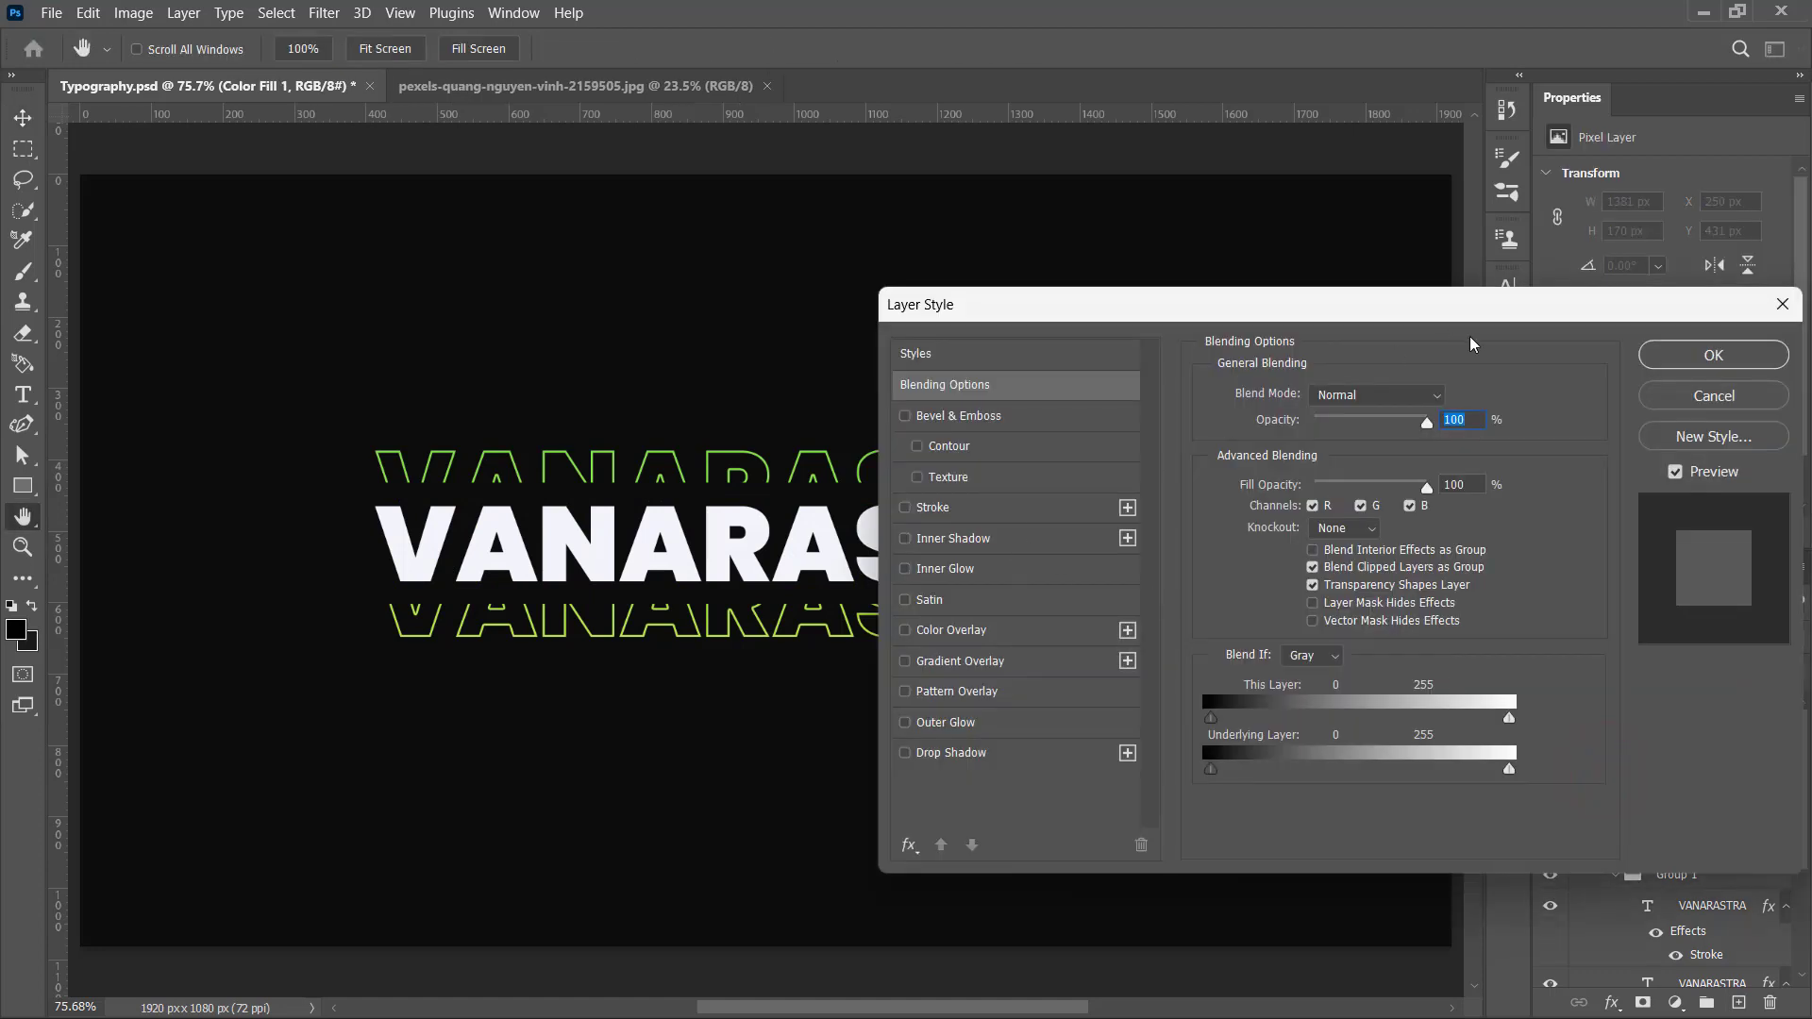
click(972, 630)
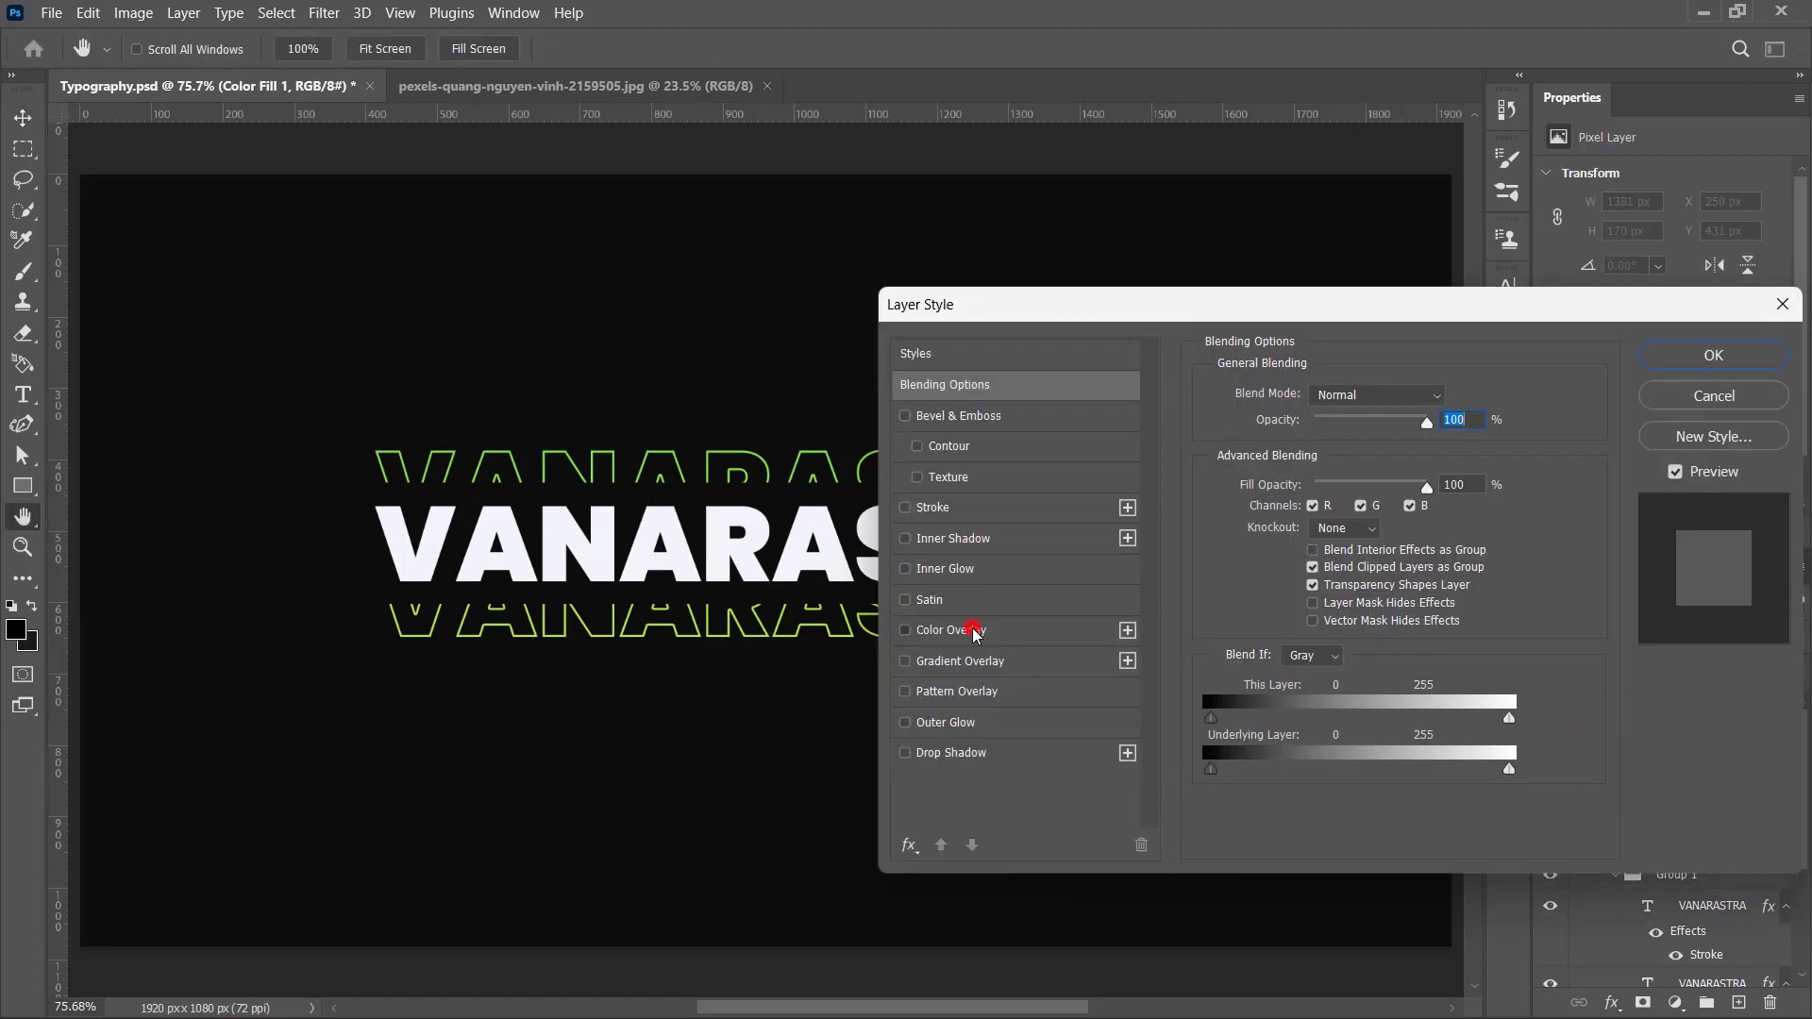
click(1726, 355)
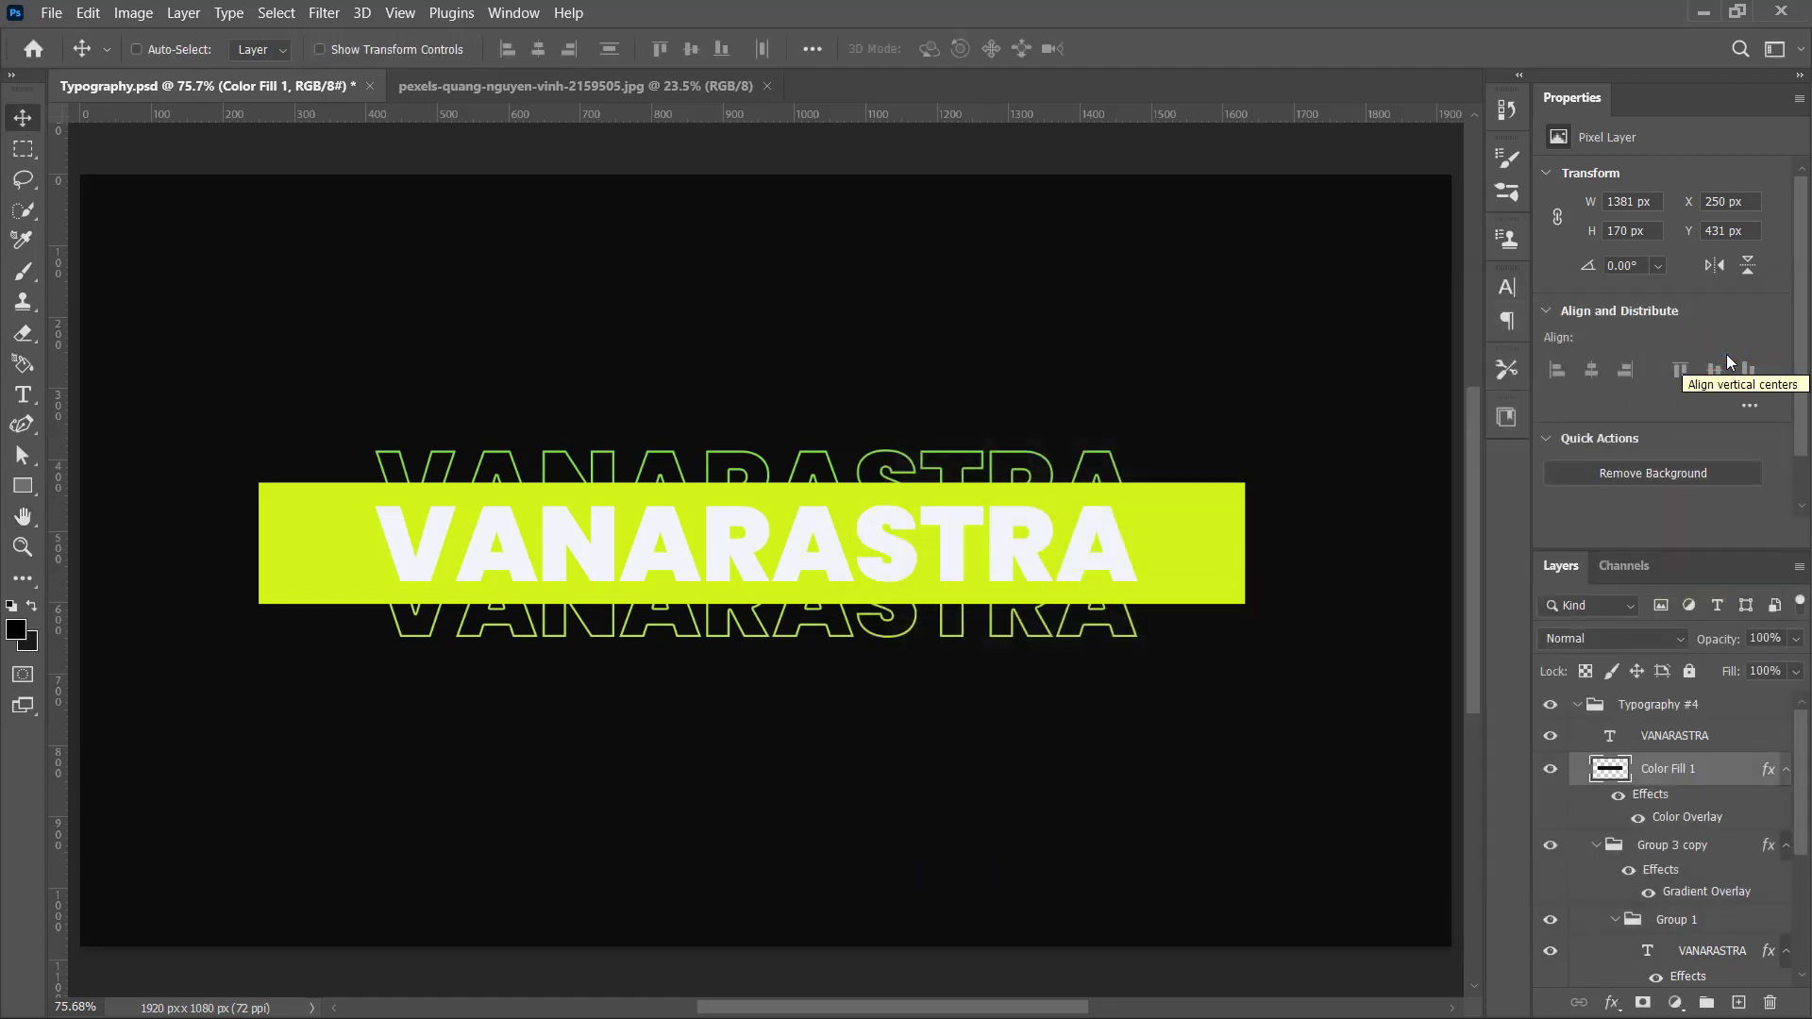
click(1639, 820)
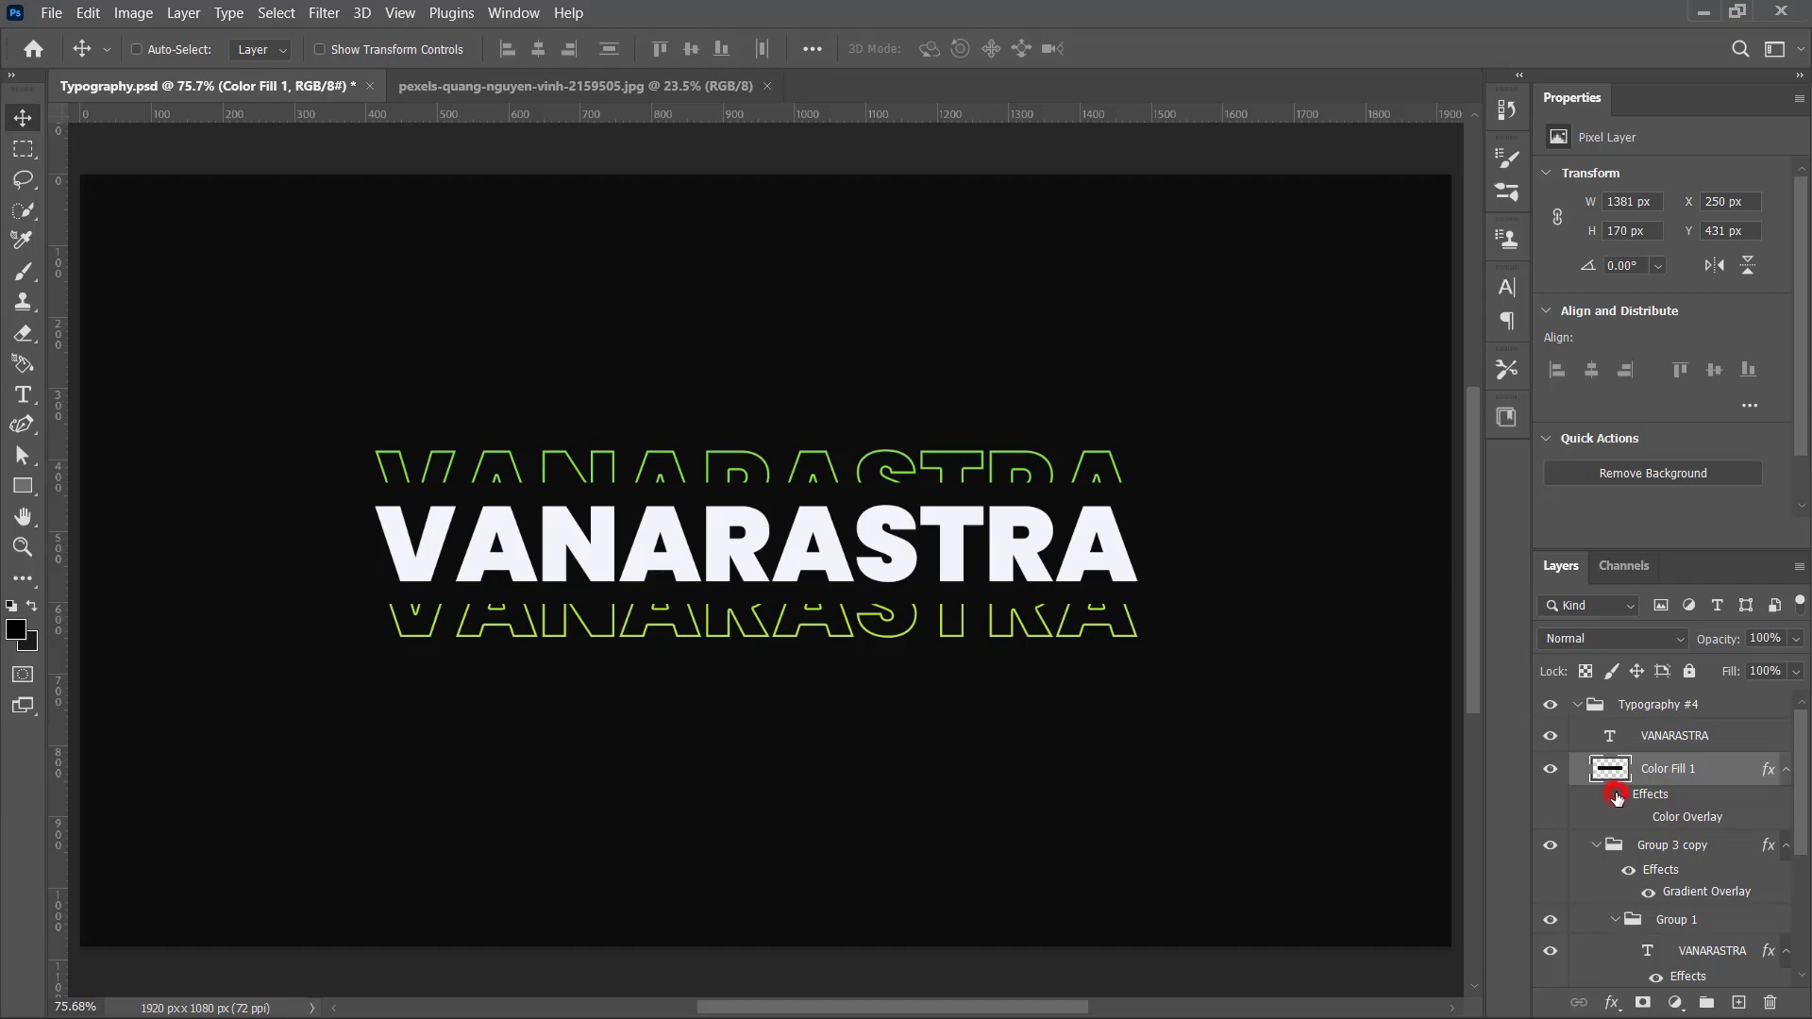